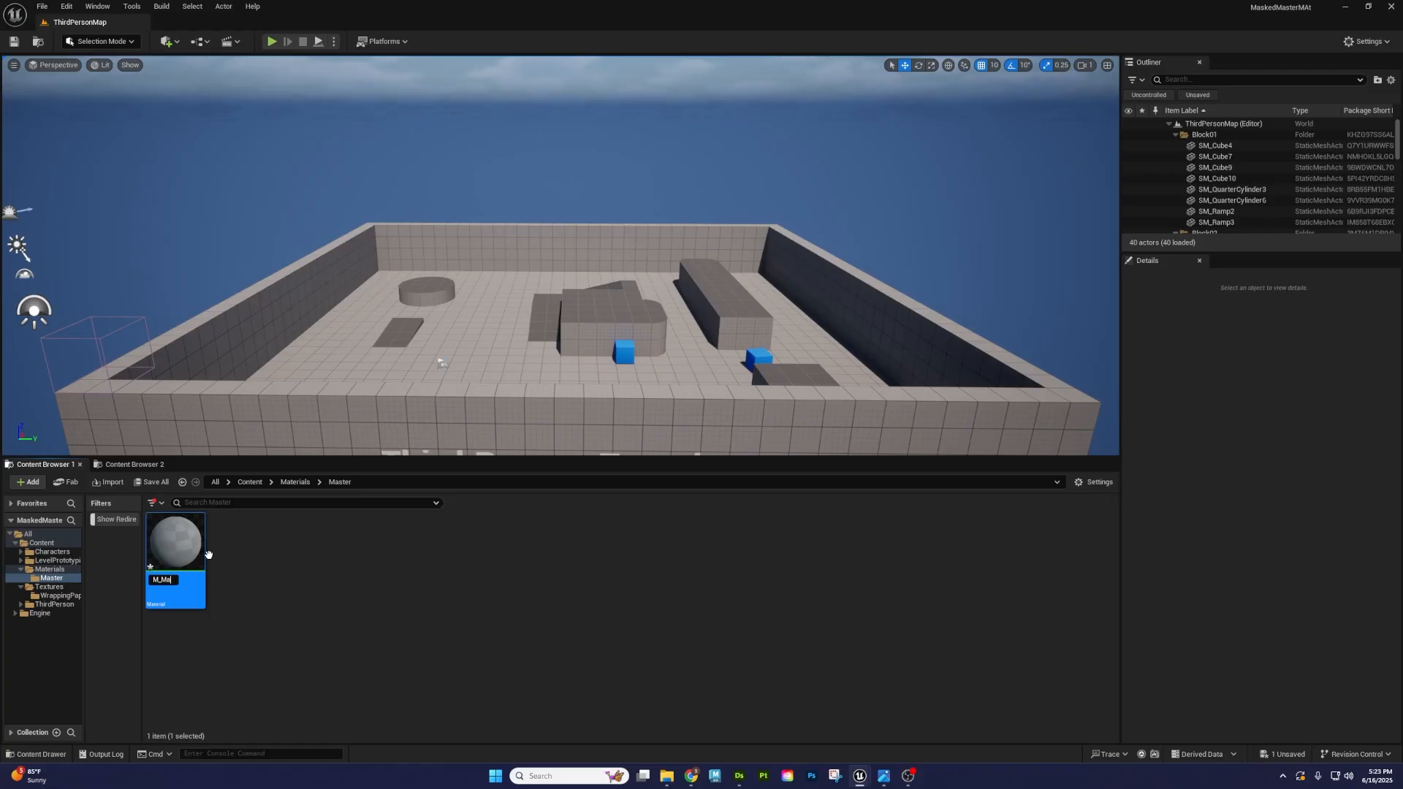
- Name the new material M_Master_Masked and open it for editing
text(ster_MAsked)
key(Return)
key(F2)
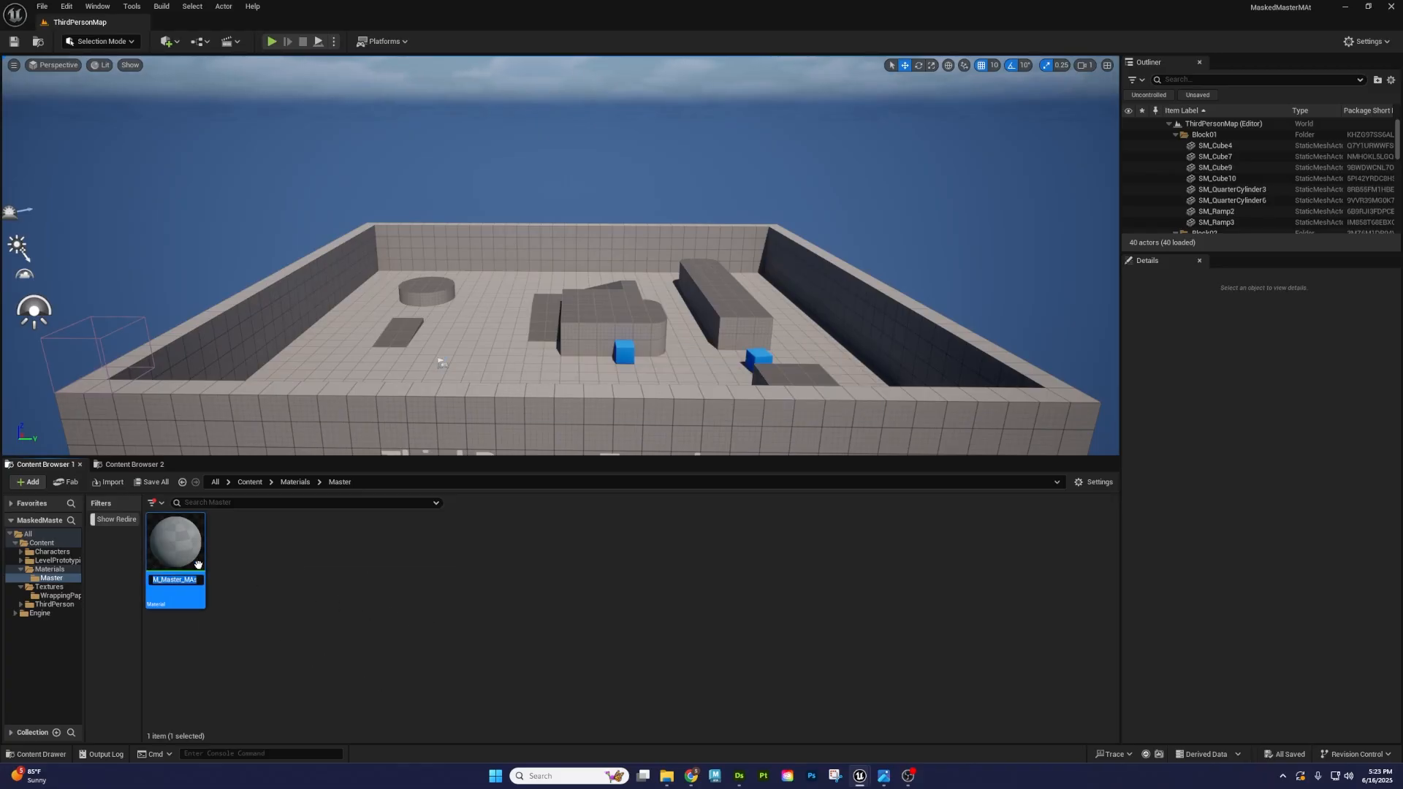
key(Home)
key(Right)
double_click(198, 565)
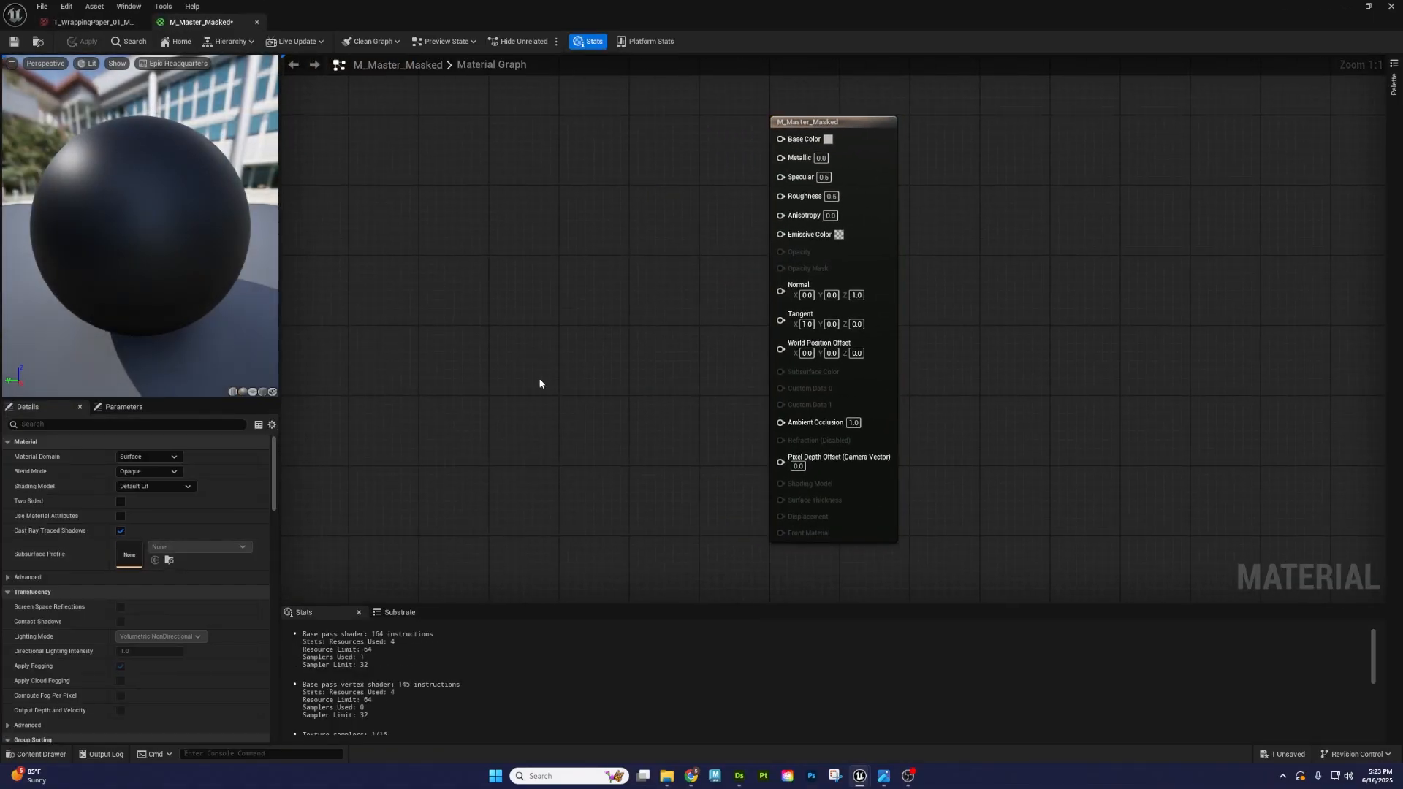
- Add a TextureCoordinate node to the material graph and place it well away from the main material node
right_drag(595, 348, 1052, 464)
right_drag(836, 369, 790, 258)
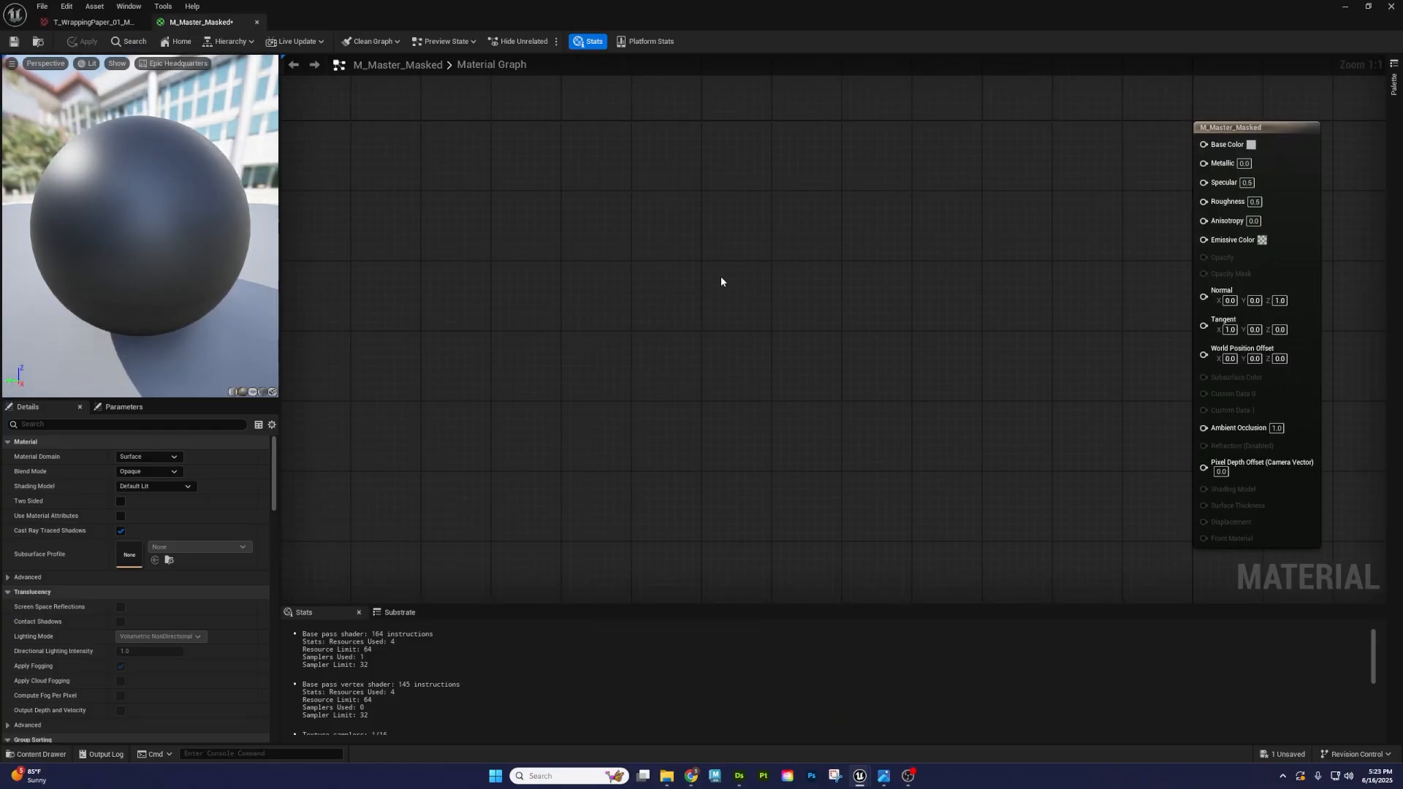
right_click(618, 197)
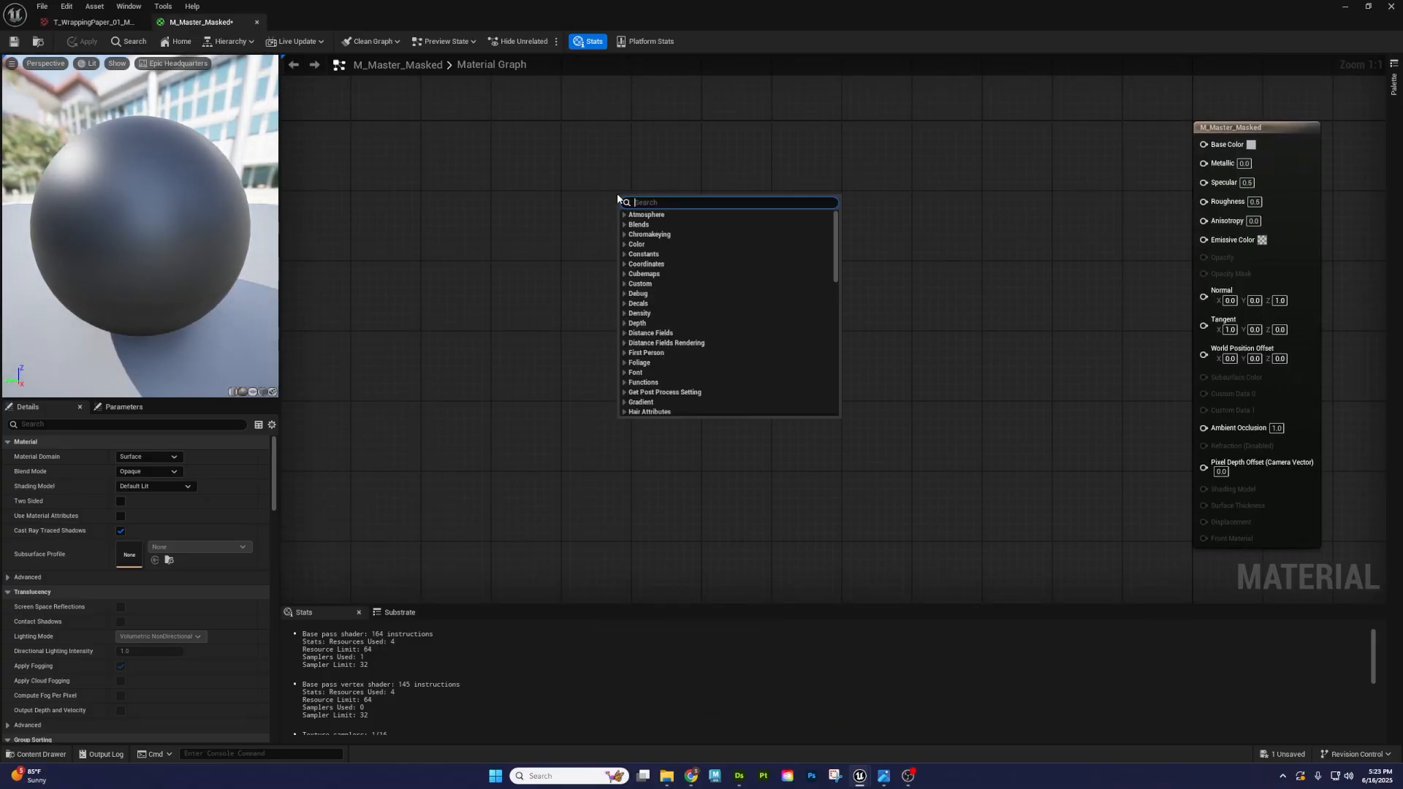
text(textu)
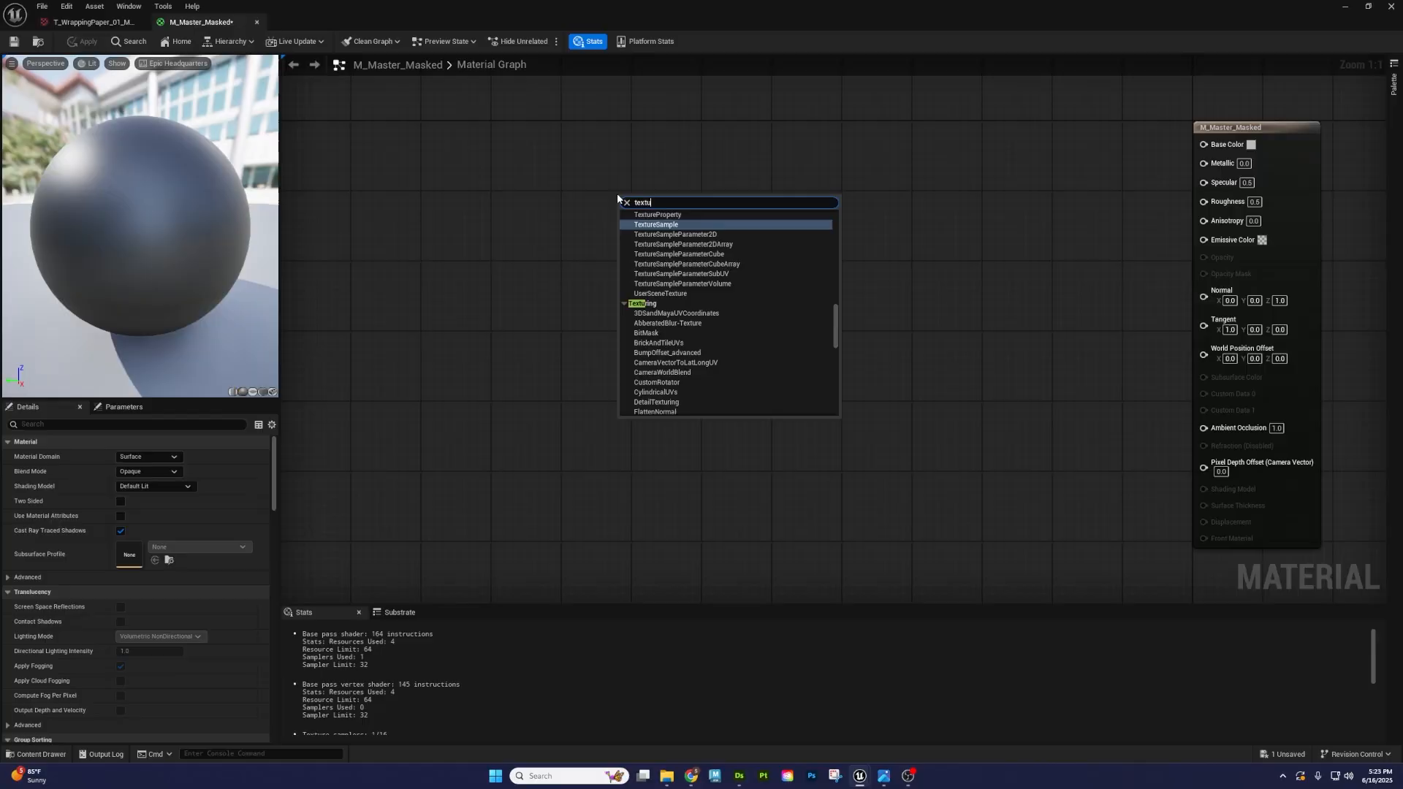
text(recoo)
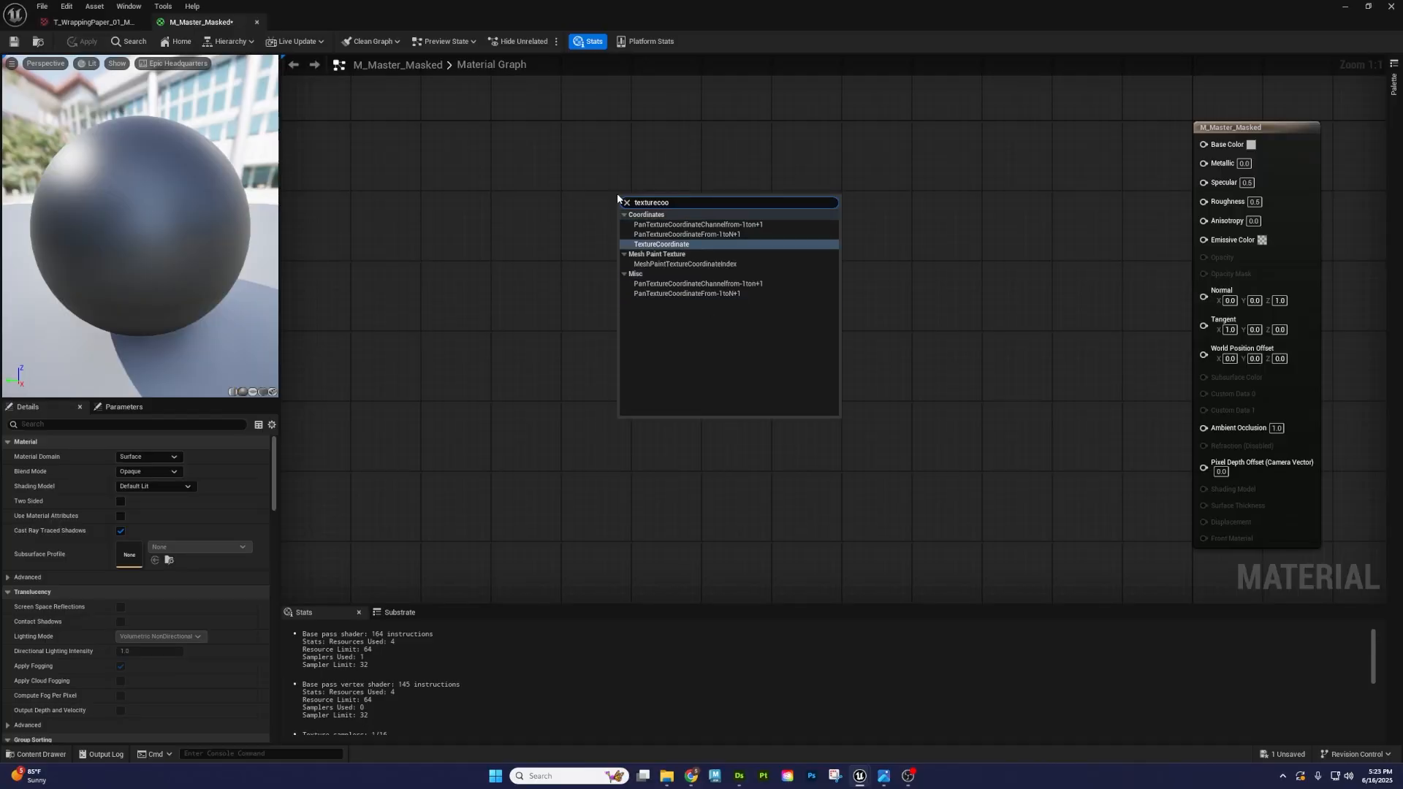
click(701, 244)
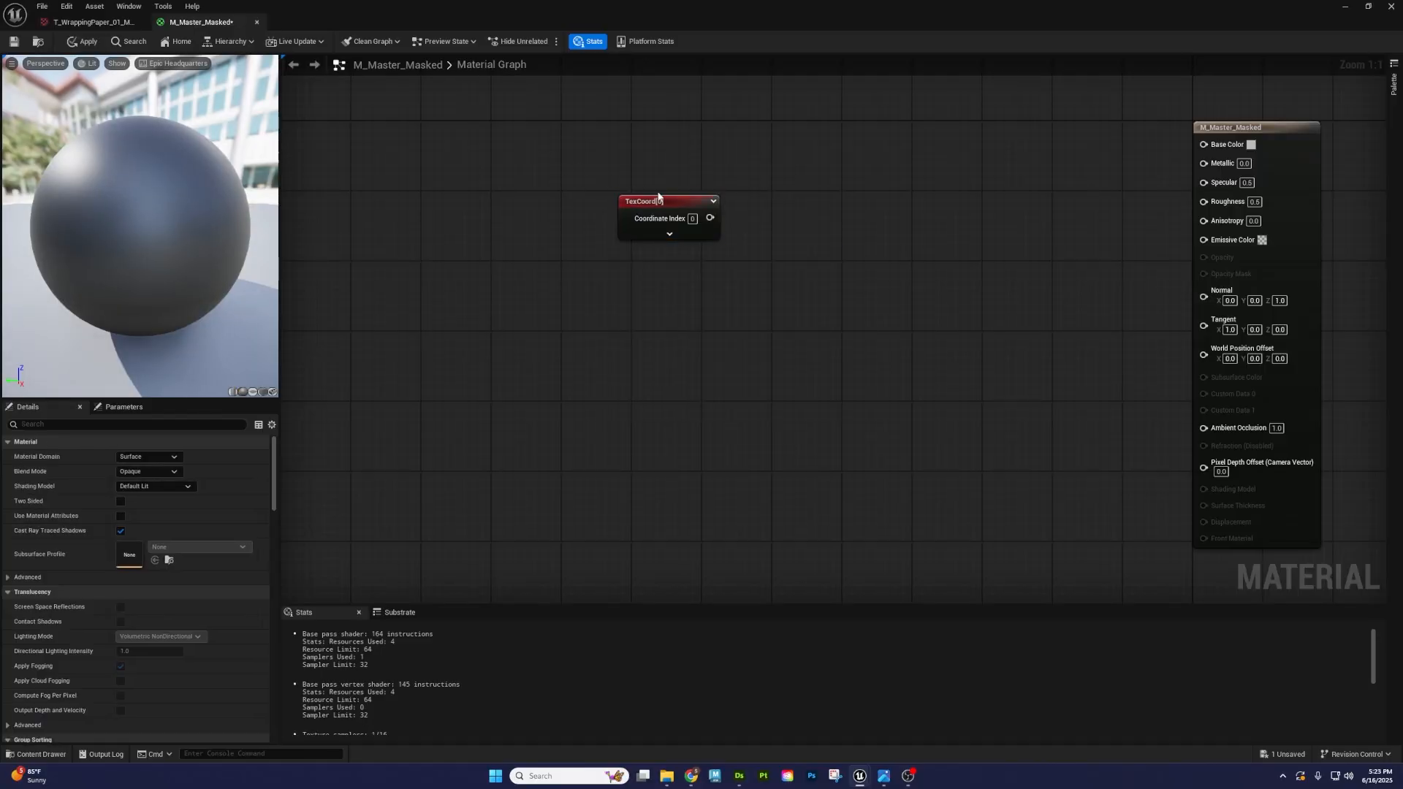
drag(657, 196, 537, 194)
click(547, 177)
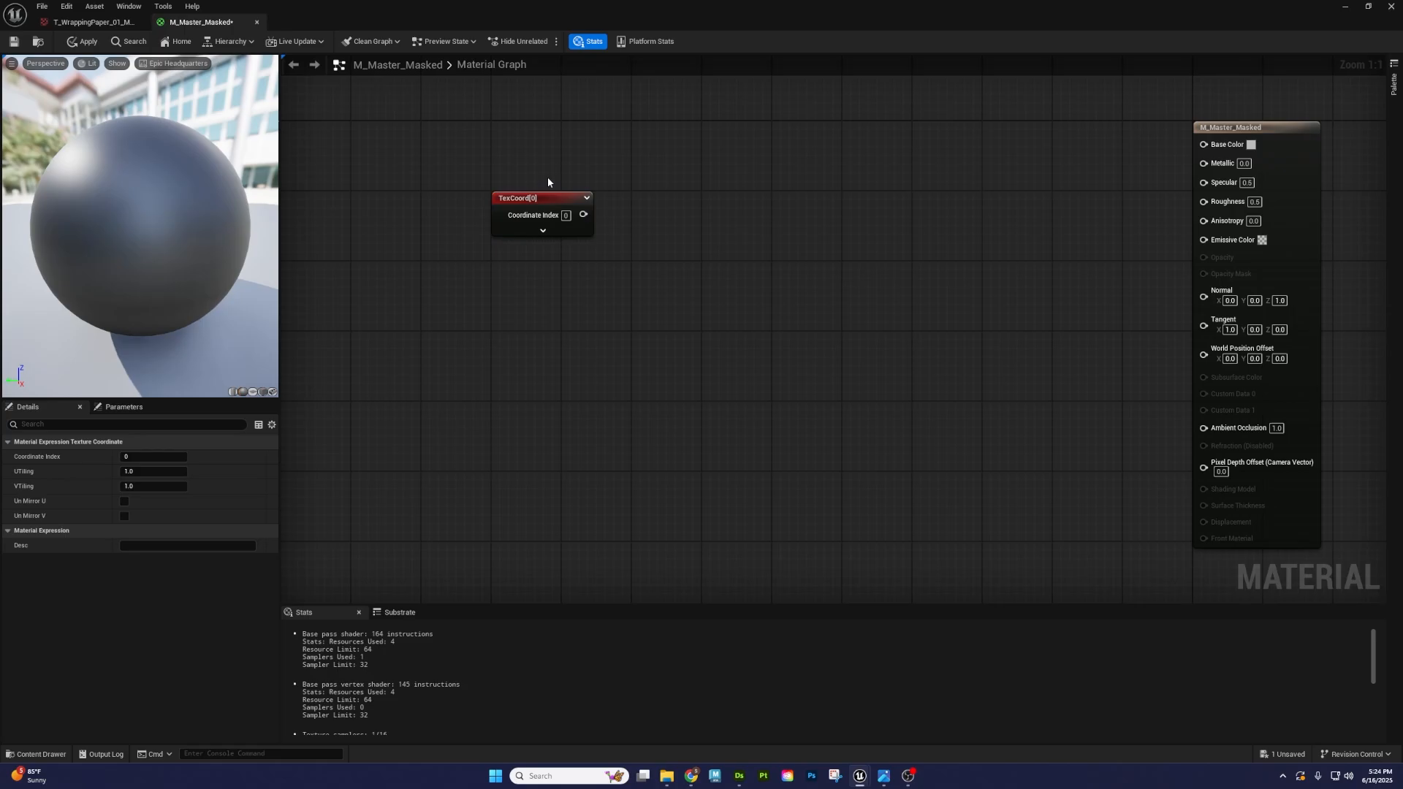
click(572, 208)
click(610, 291)
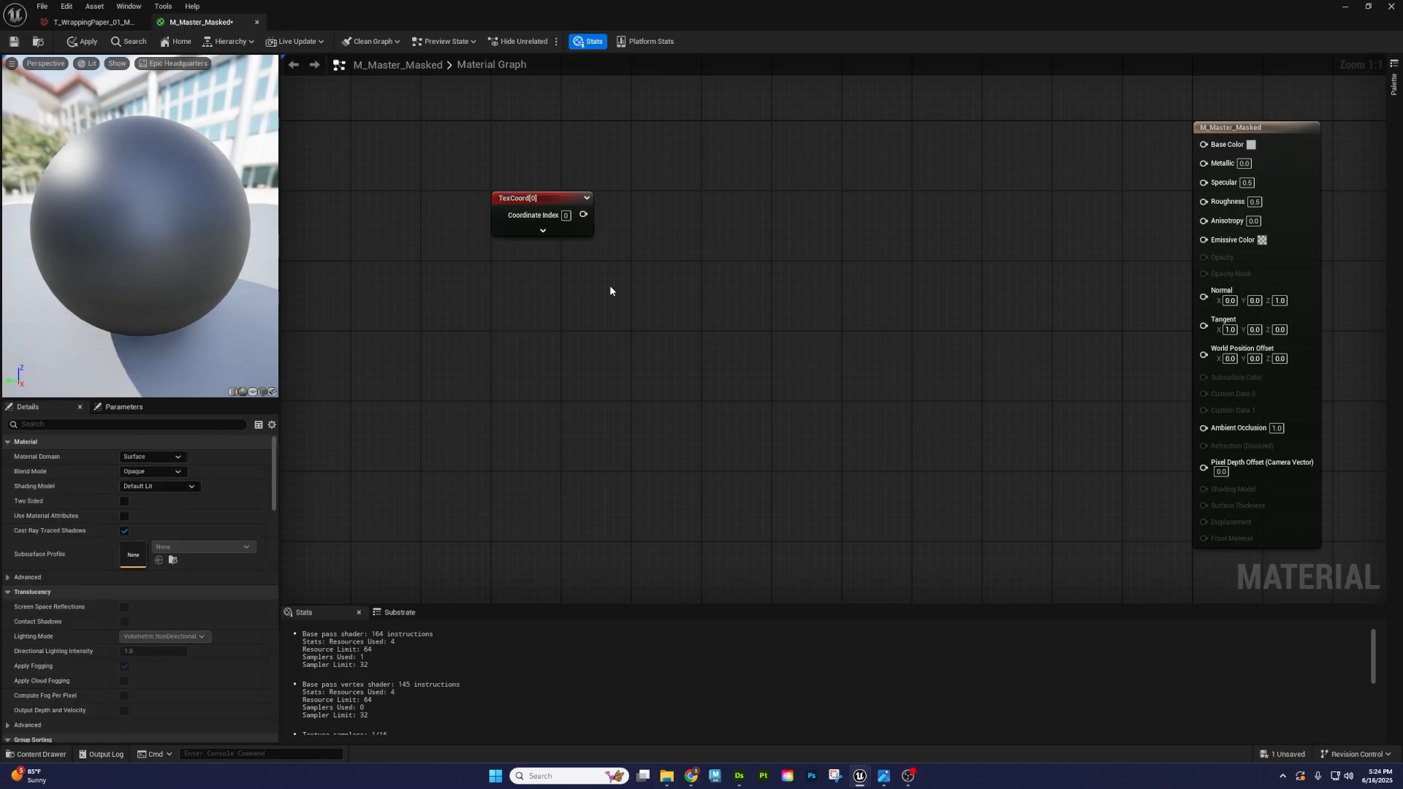
click(579, 214)
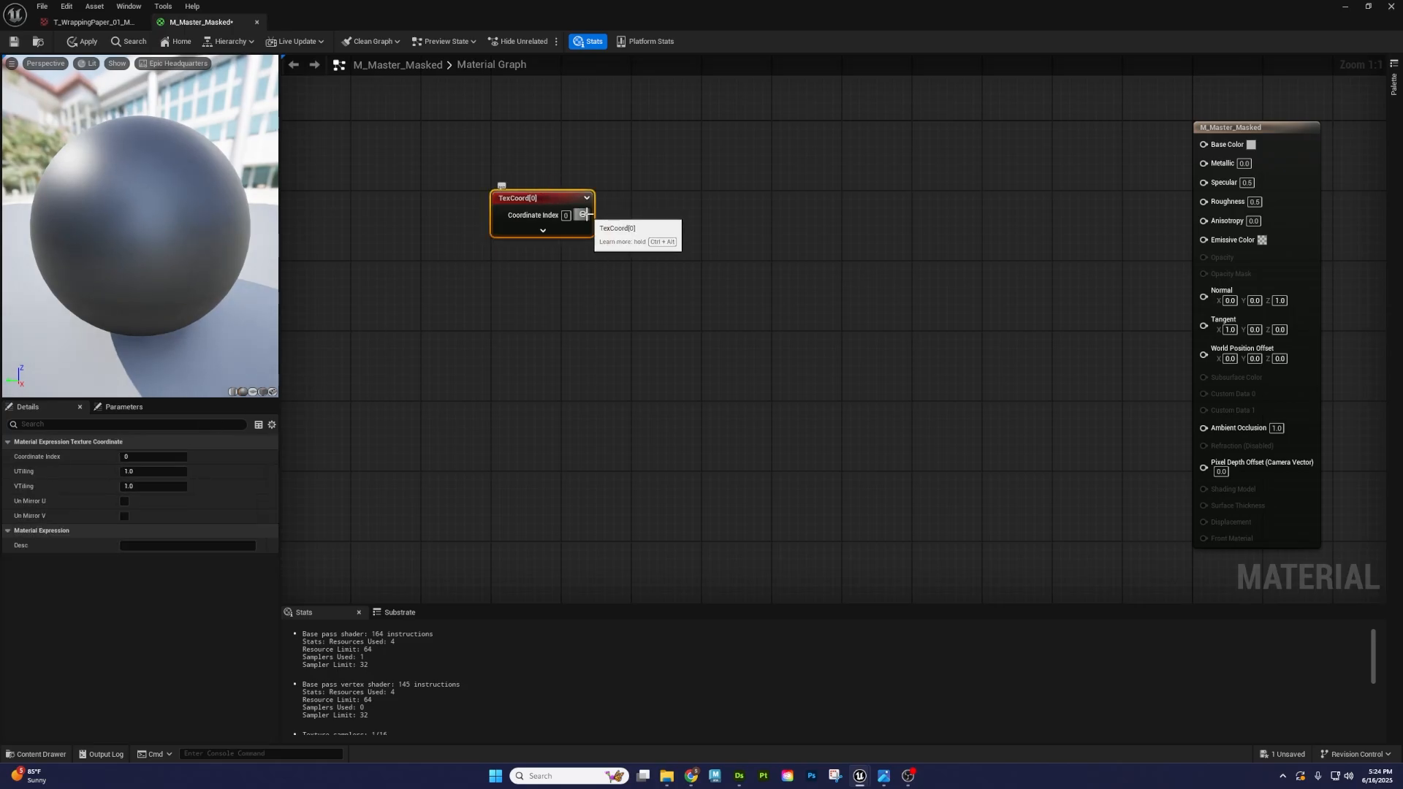
click(631, 290)
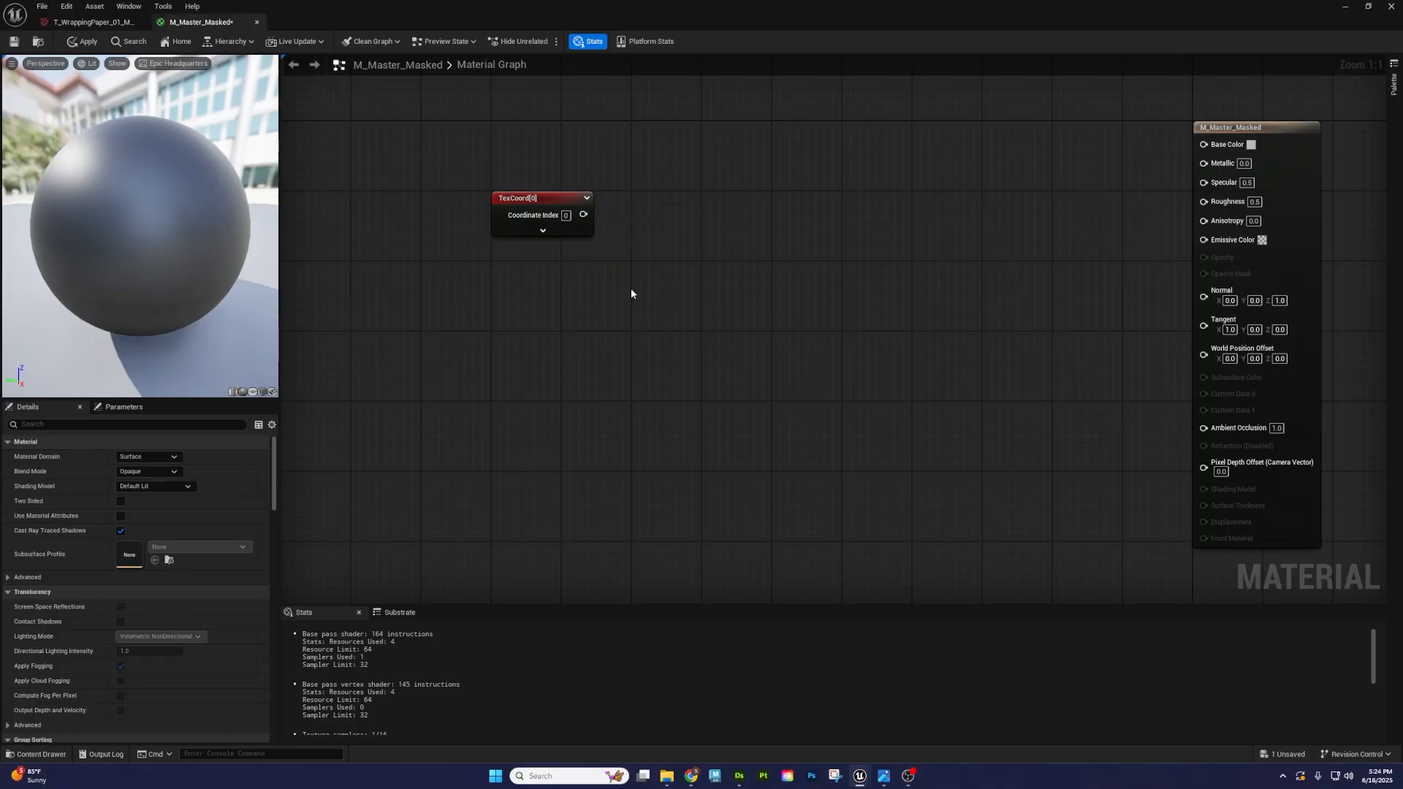
- Add a single Constant node below the TexCoord node and convert it to a parameter named UV_Tiling
click(631, 292)
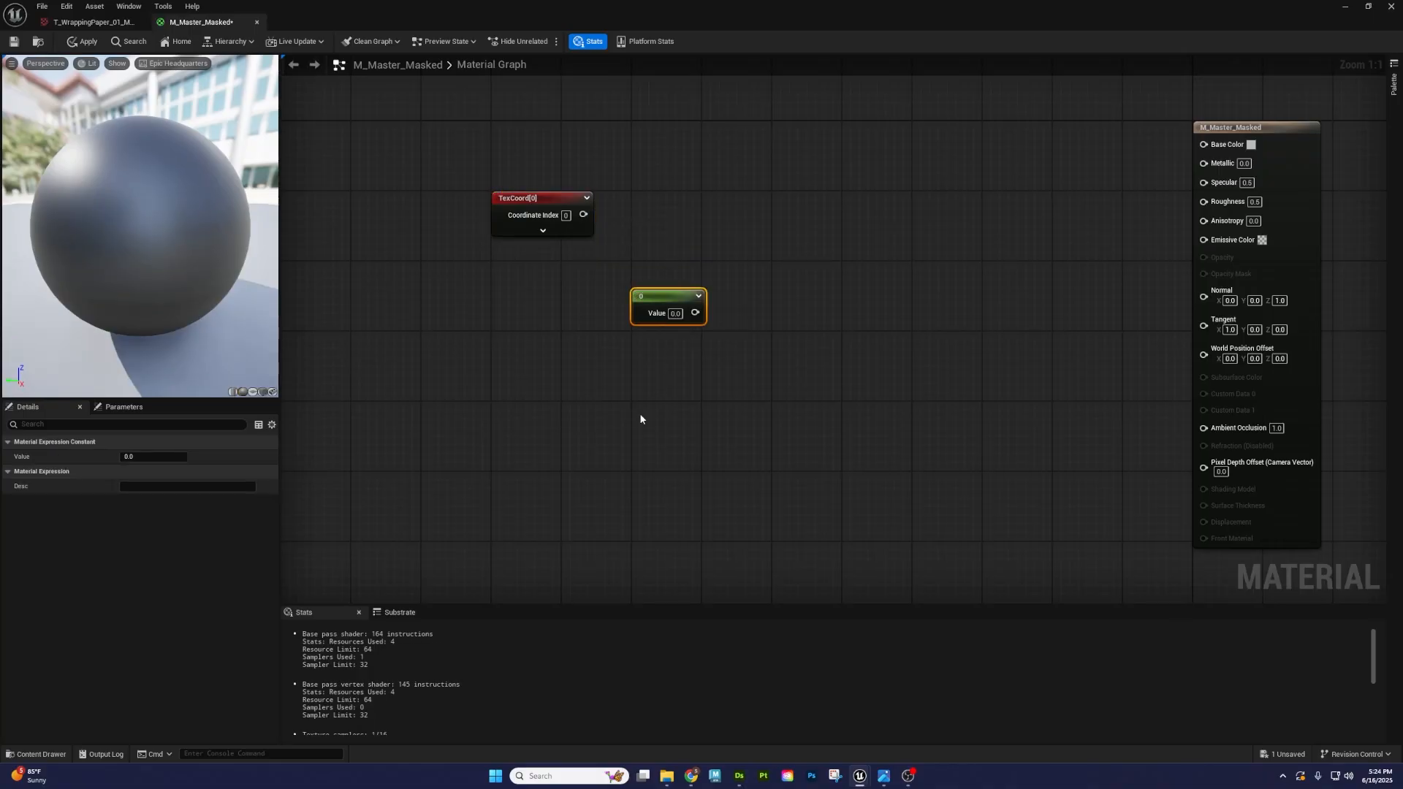
click(645, 390)
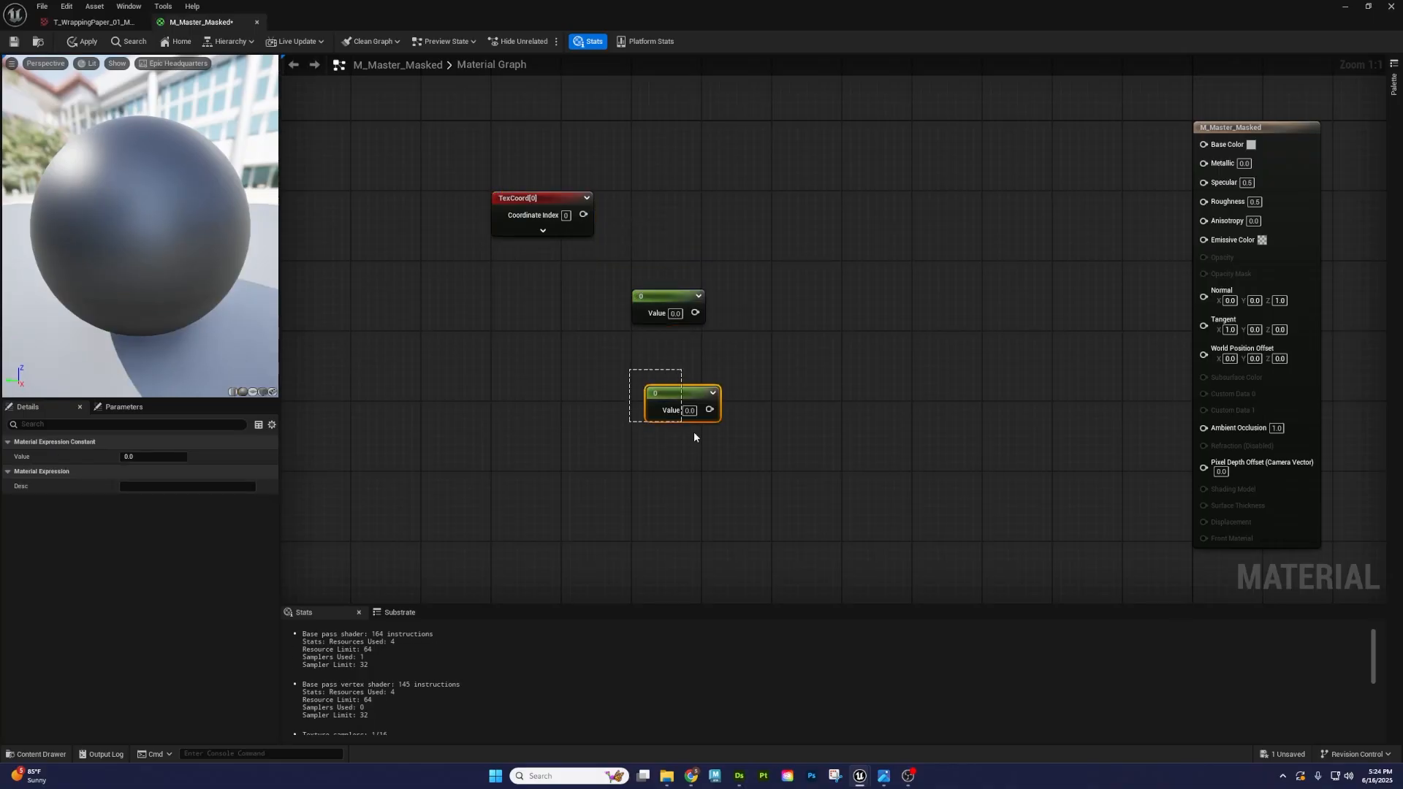
key(Delete)
right_click(652, 296)
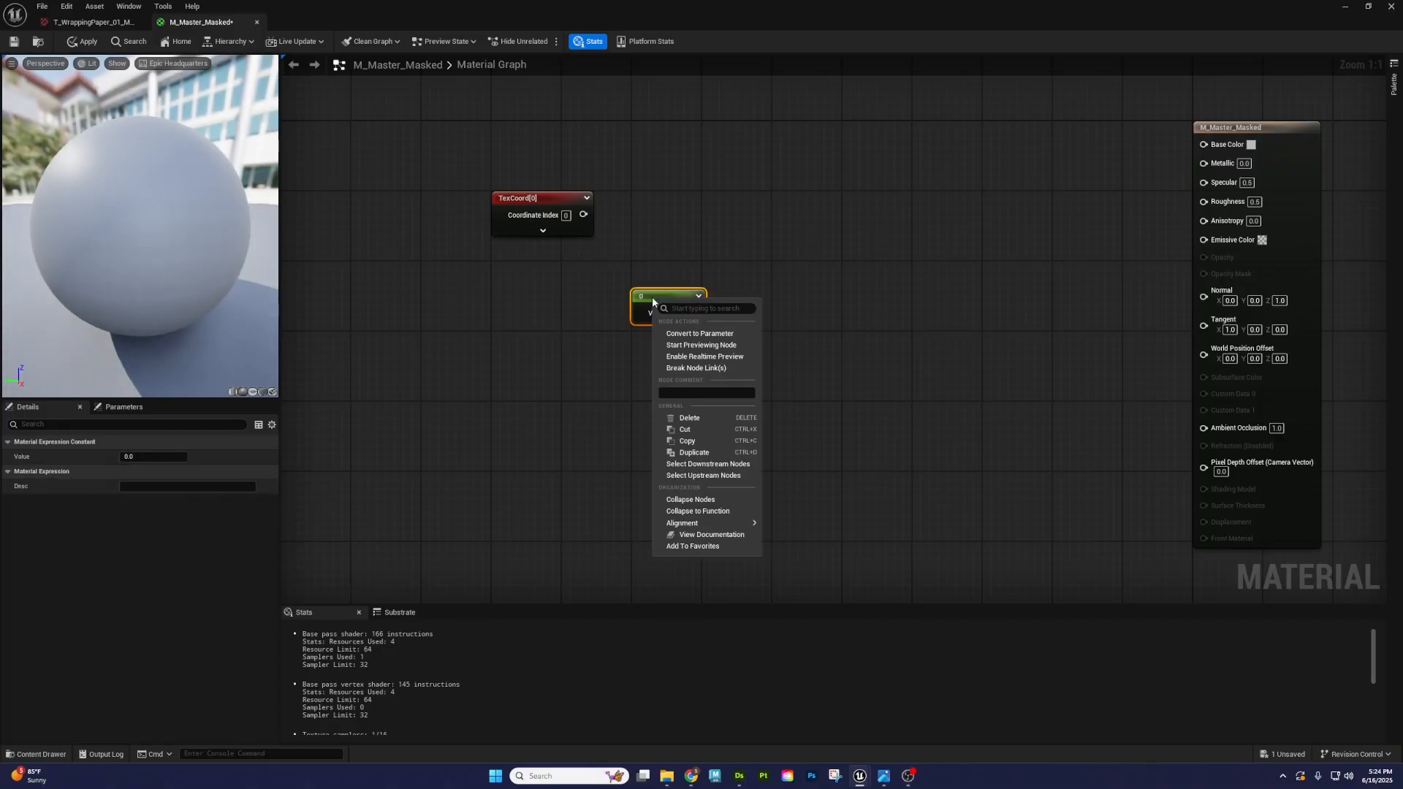
click(687, 334)
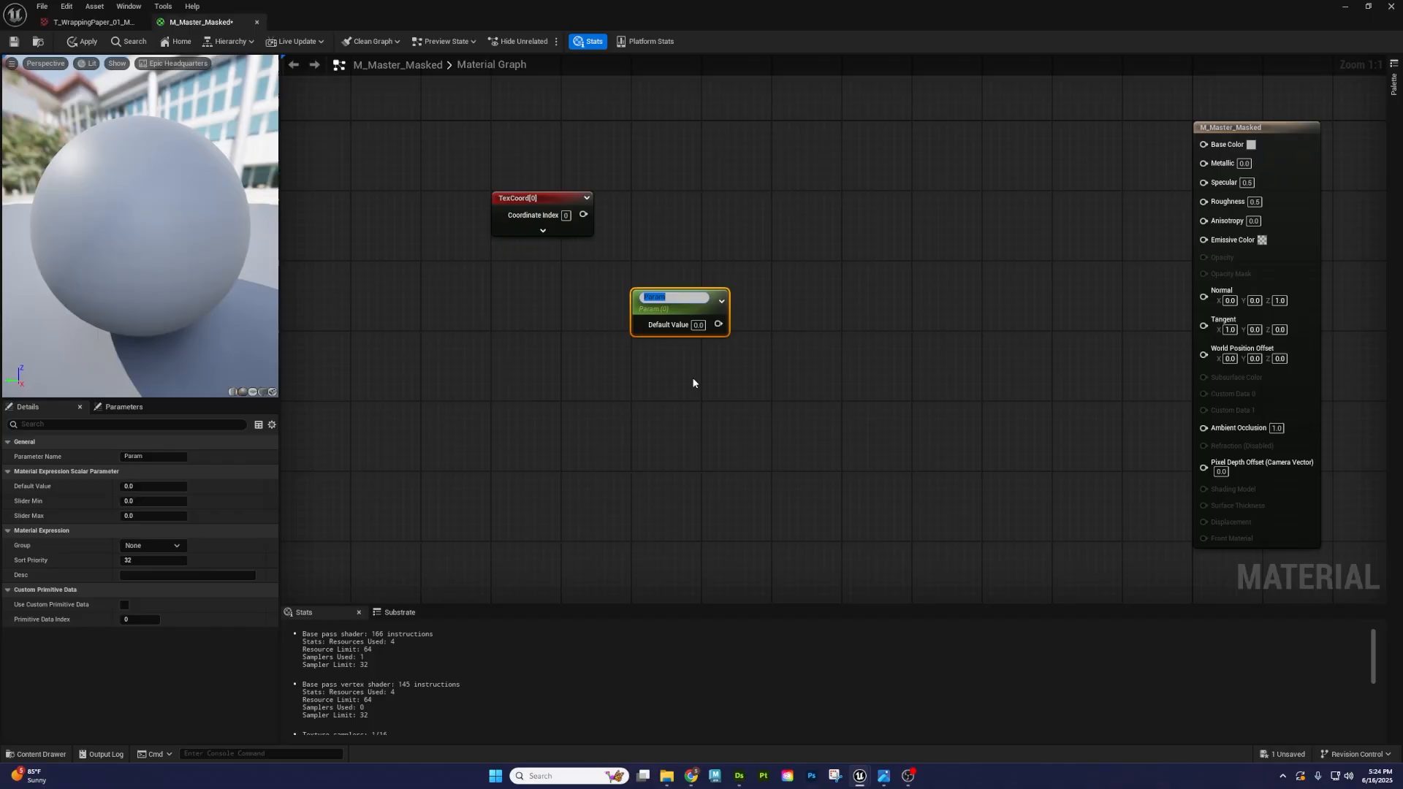
text(UV_Tiling)
key(Return)
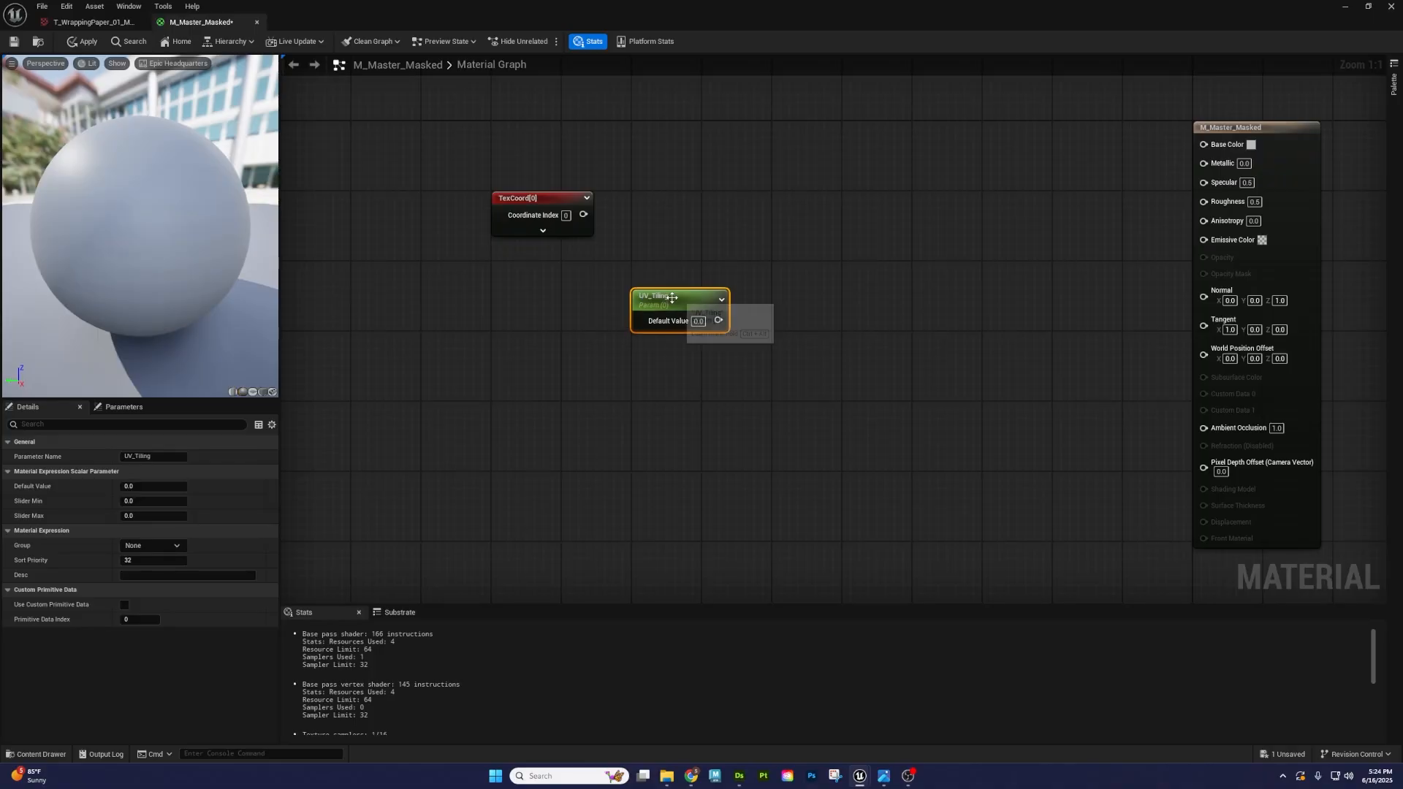
- Set the UV_Tiling parameter's default value to 1 and move its node slightly closer to the TexCoord node
click(162, 487)
text(1)
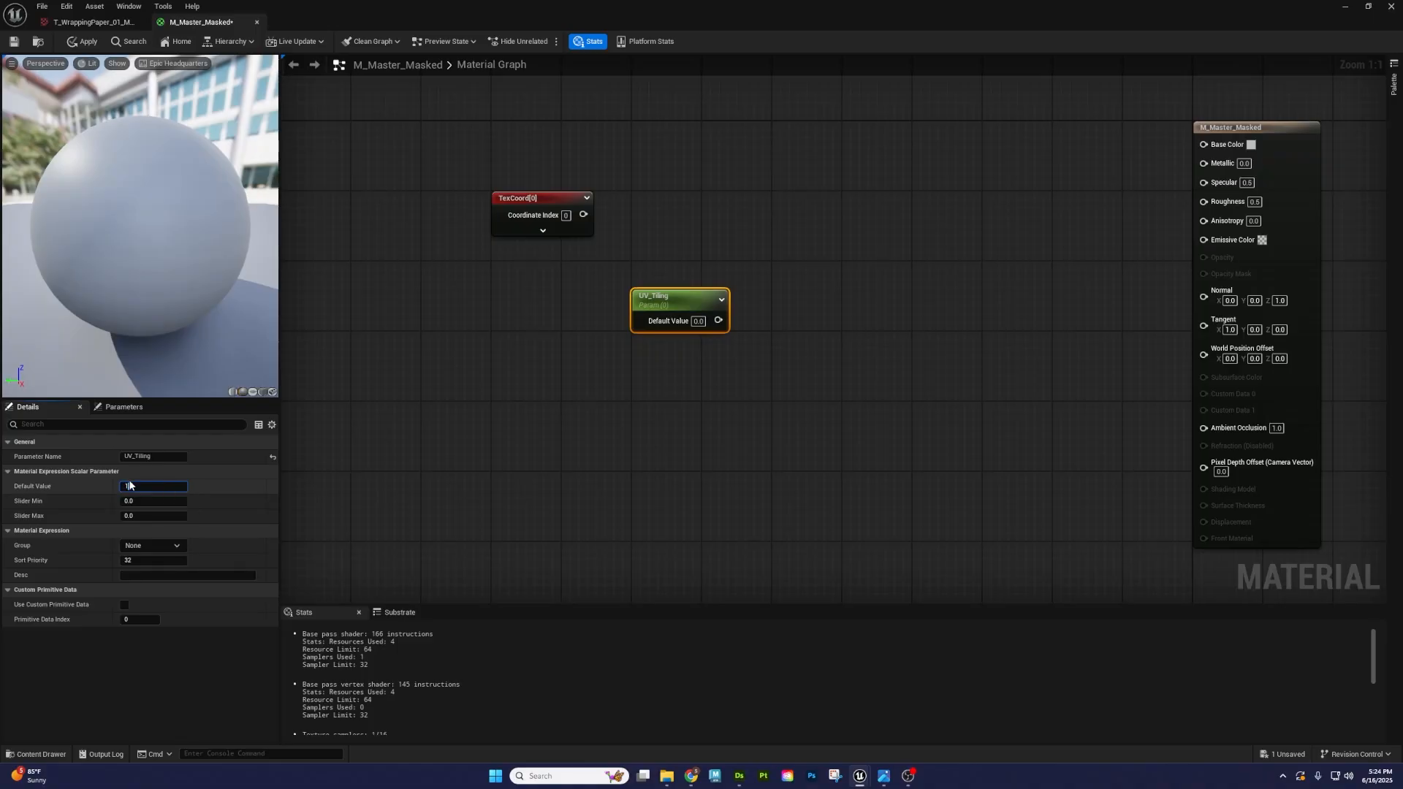
key(Return)
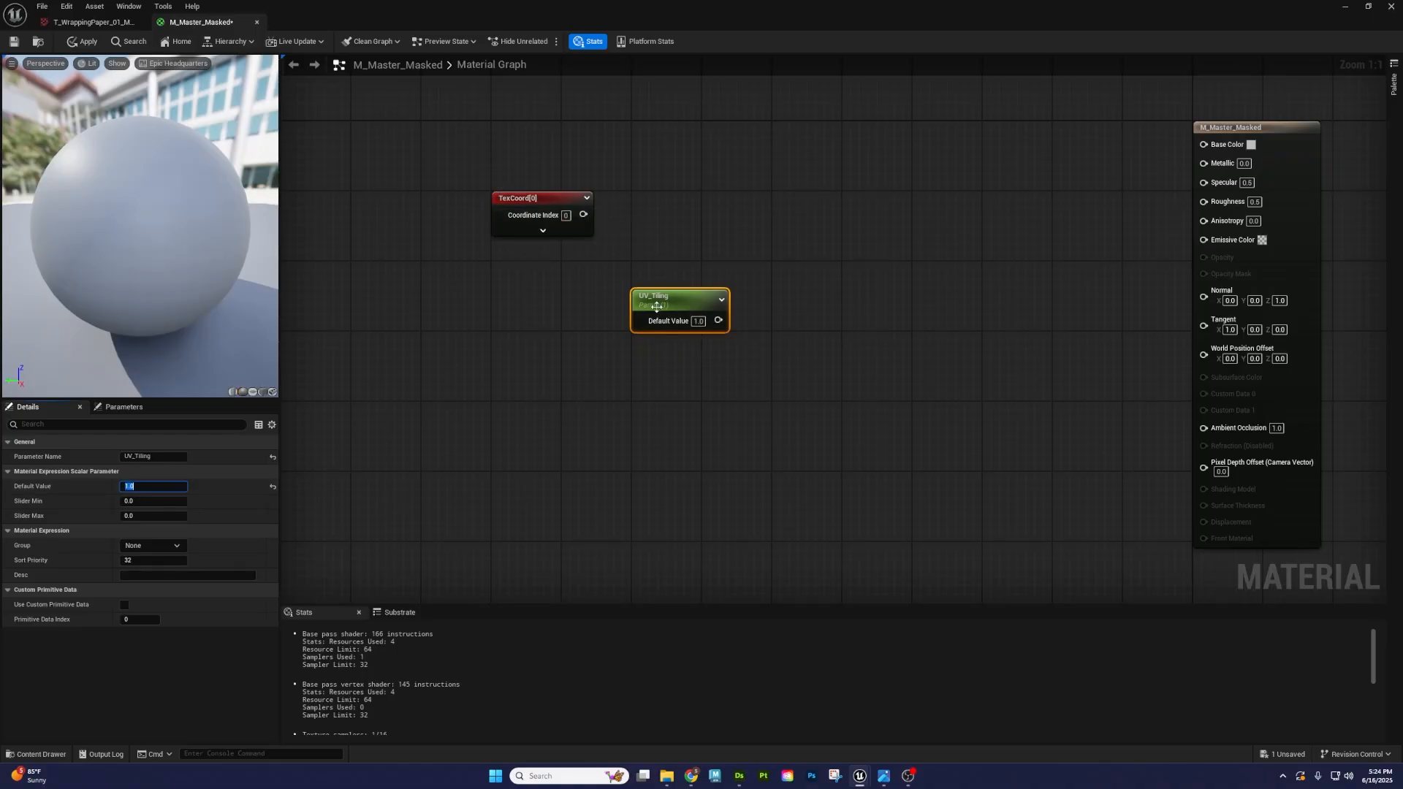
click(526, 199)
drag(663, 307, 663, 279)
click(773, 234)
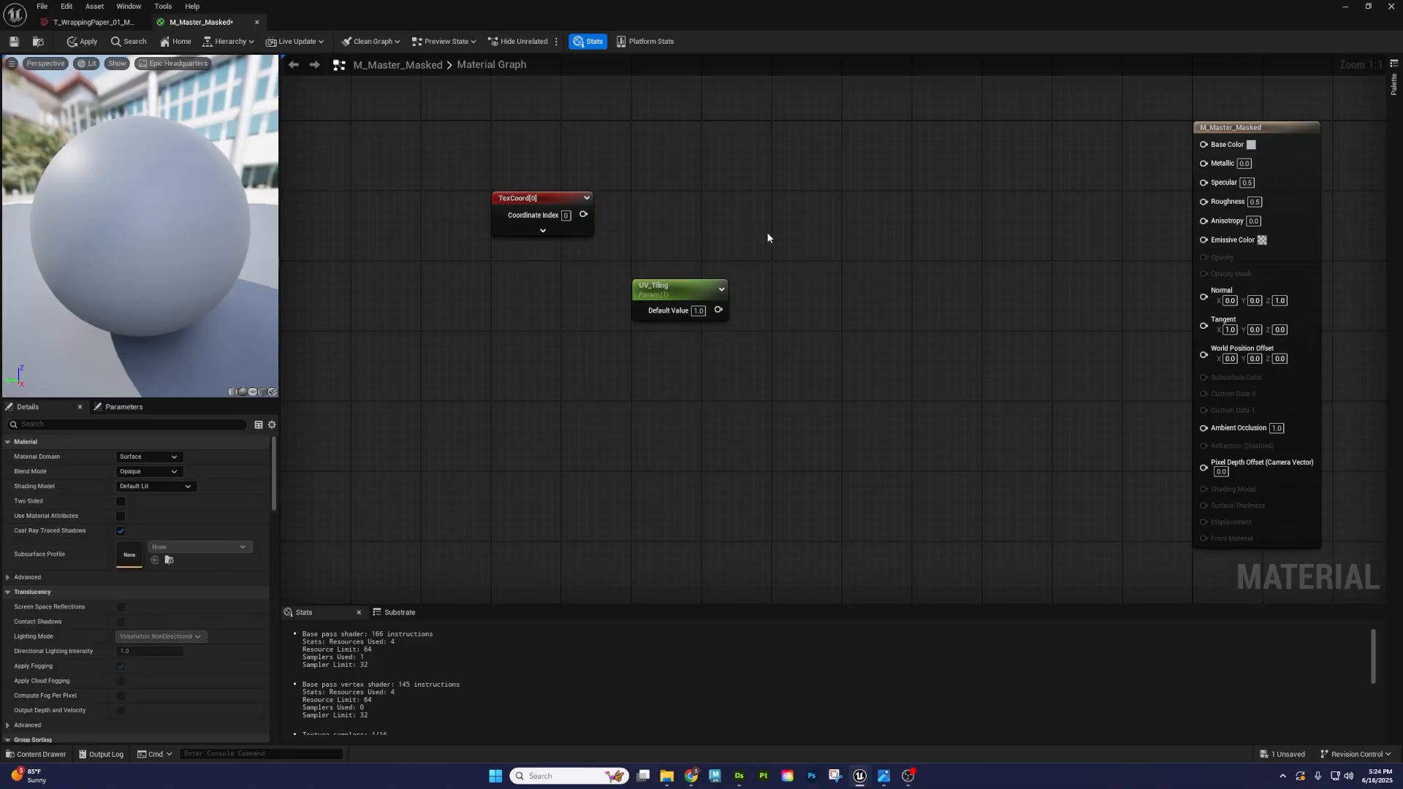
- Add a Multiply node with TexCoord feeding A and UV_Tiling feeding B, keeping UV_Tiling tucked just beneath the TexCoord wire
click(757, 235)
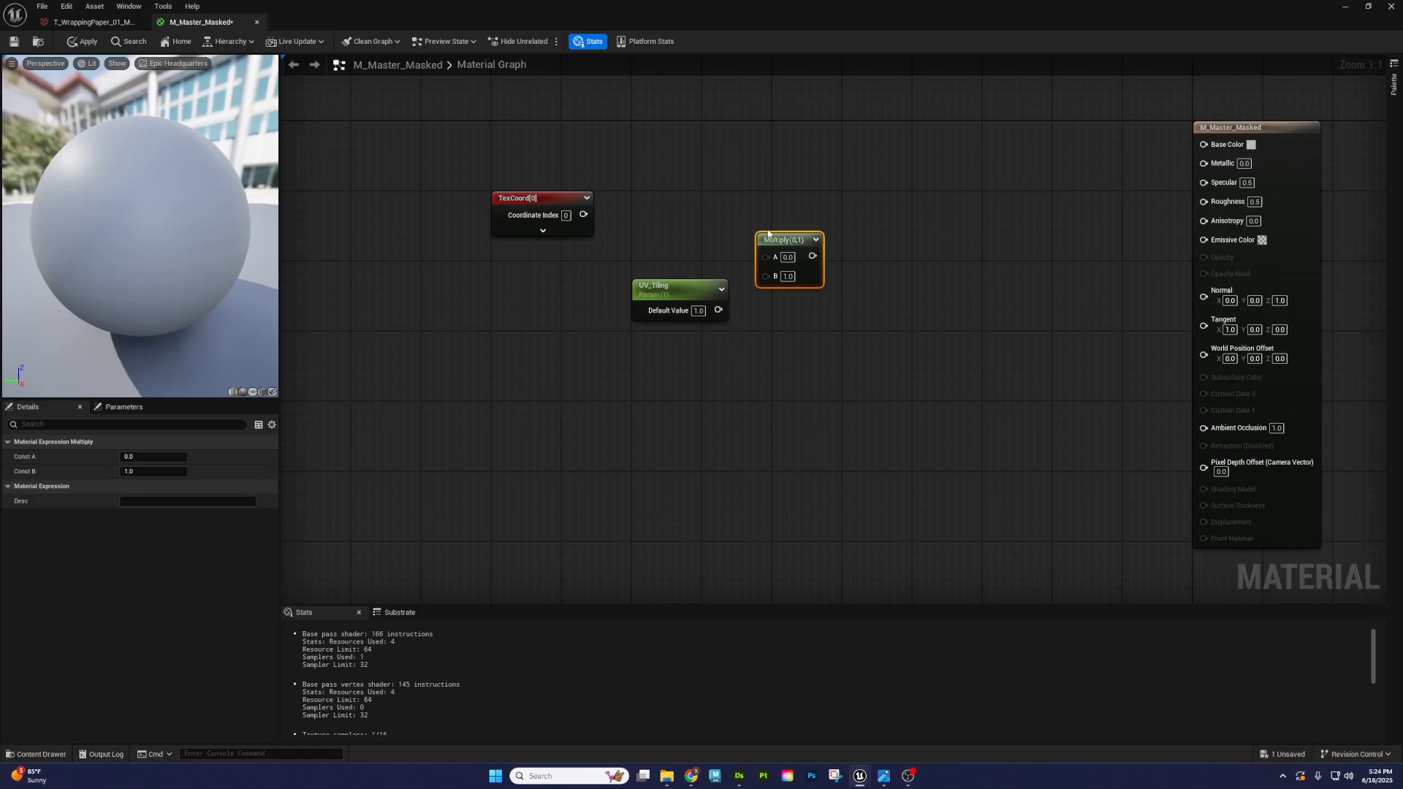
drag(756, 235, 756, 215)
drag(718, 310, 767, 257)
drag(583, 215, 773, 203)
click(771, 170)
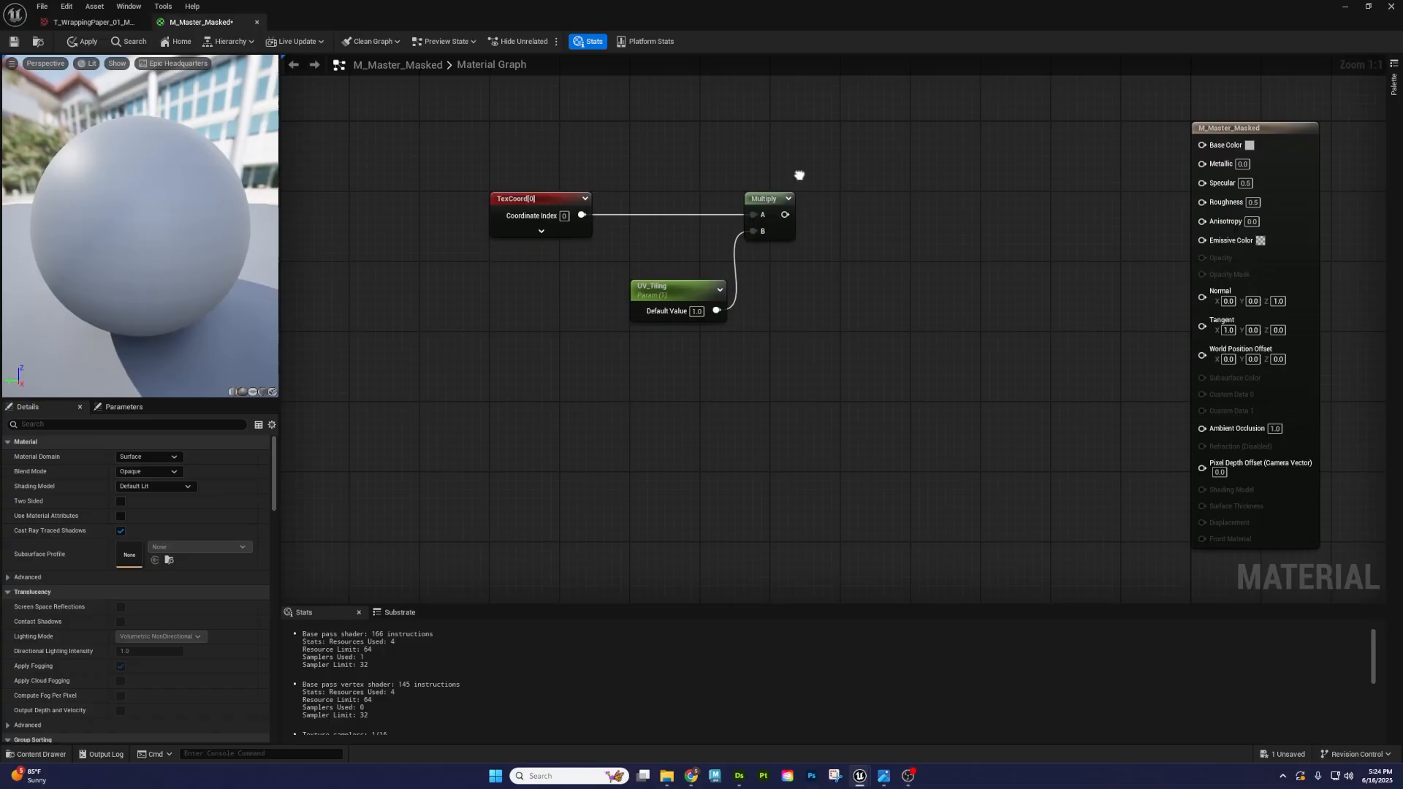
right_drag(799, 178, 743, 199)
drag(619, 307, 615, 254)
- Try a larger default value on the UV_Tiling parameter, and set it back to 1
double_click(599, 253)
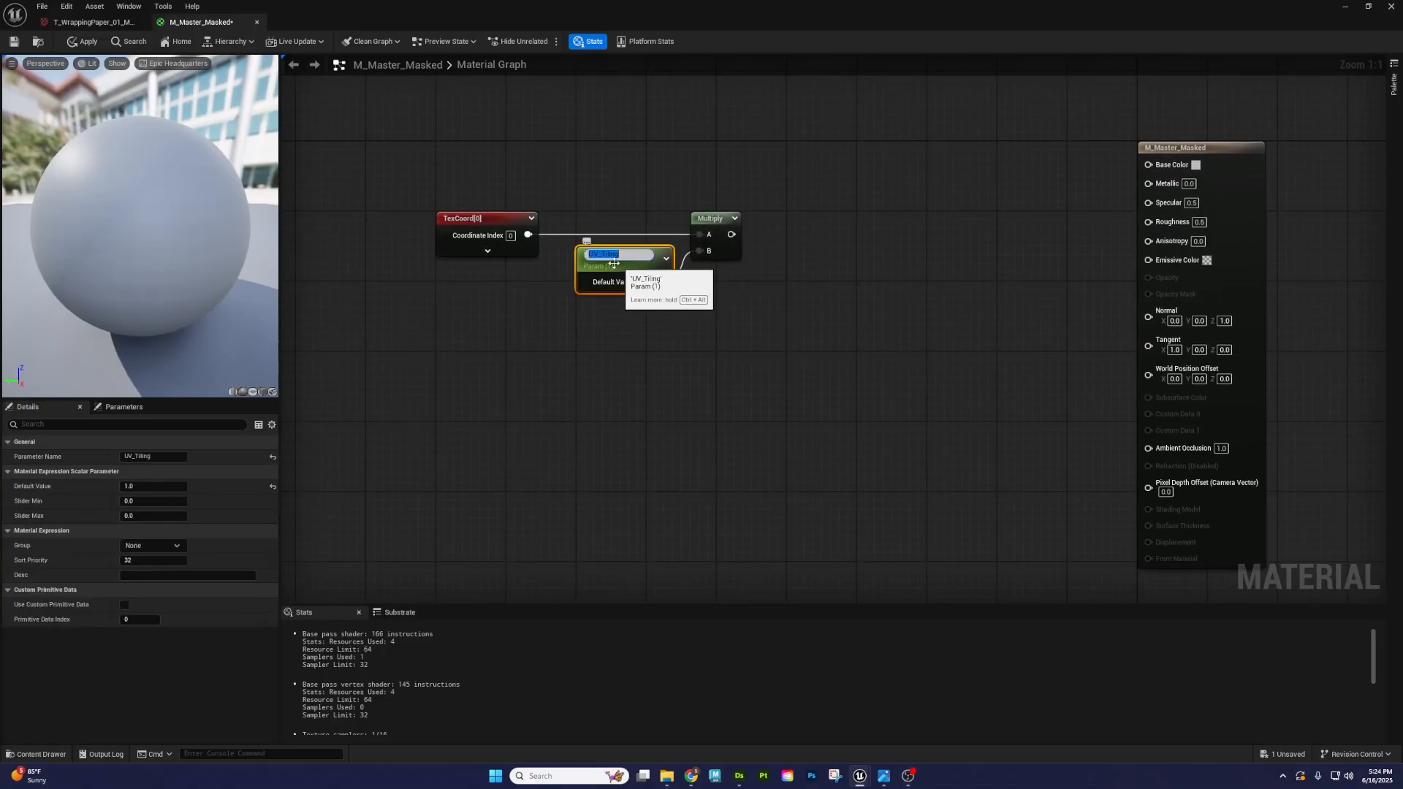
drag(128, 491, 175, 489)
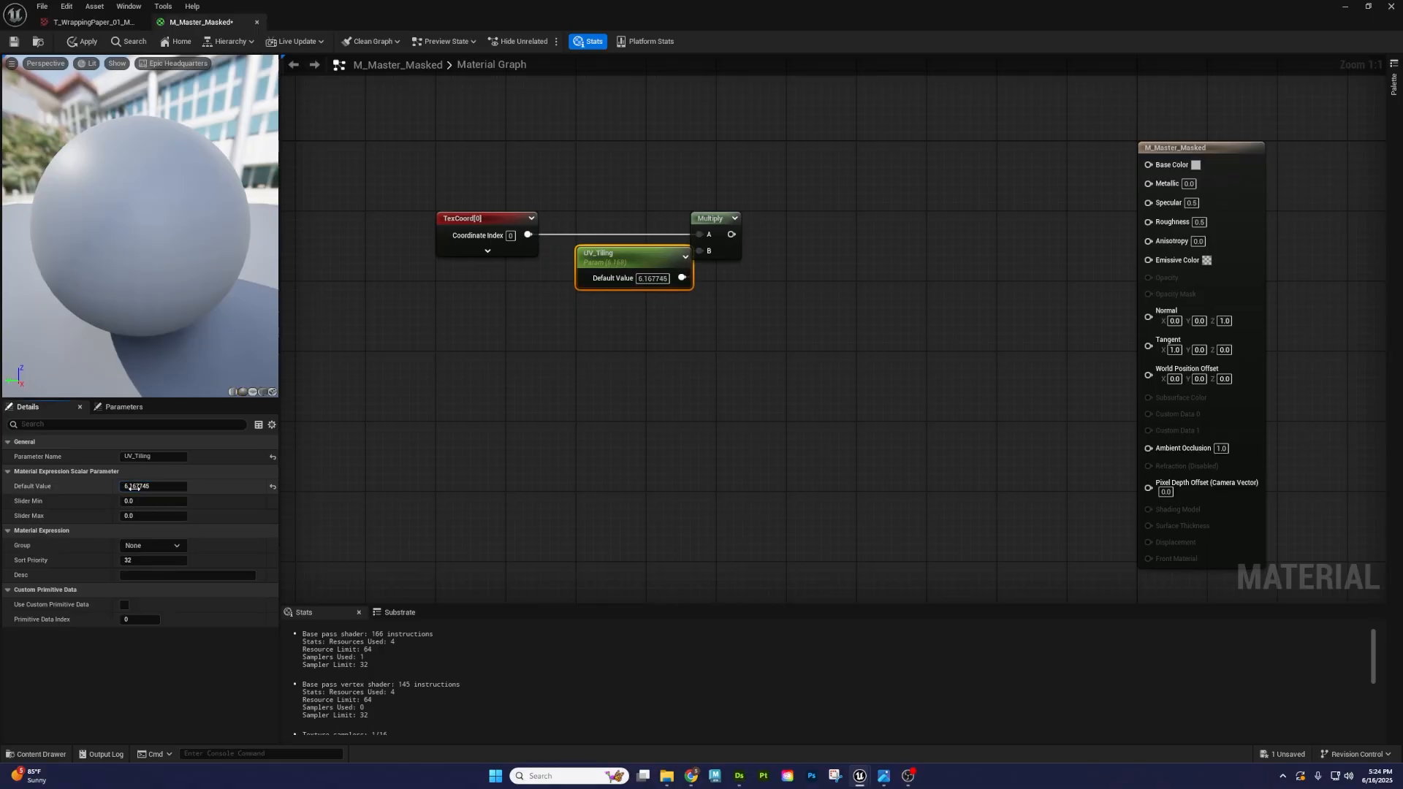
click(137, 487)
text(1)
key(Return)
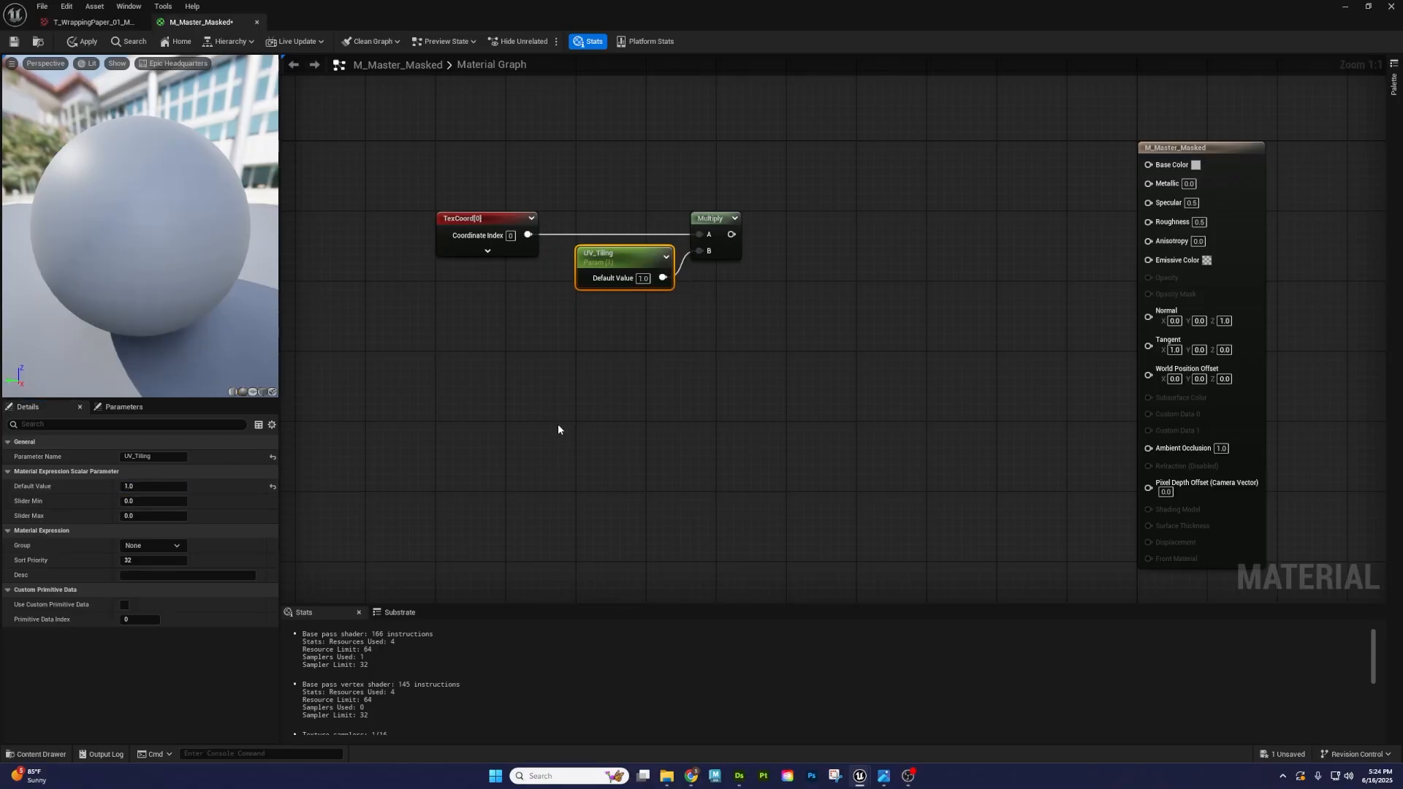
- Tidy the graph by shifting the UV_Tiling and Multiply nodes slightly closer to the TexCoord node
click(558, 424)
right_drag(554, 288, 622, 307)
drag(678, 275, 670, 270)
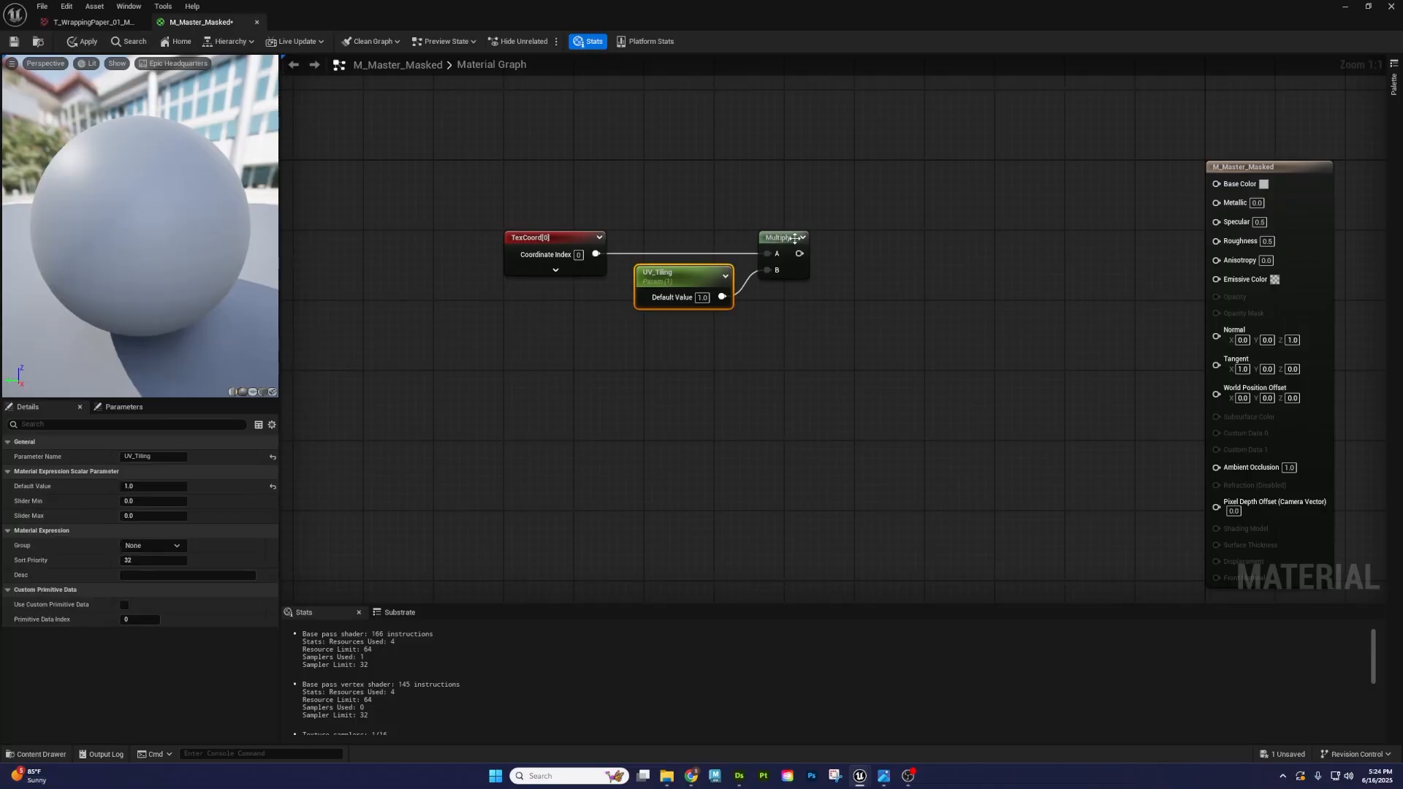
drag(788, 234, 772, 235)
click(705, 206)
right_drag(509, 233, 752, 292)
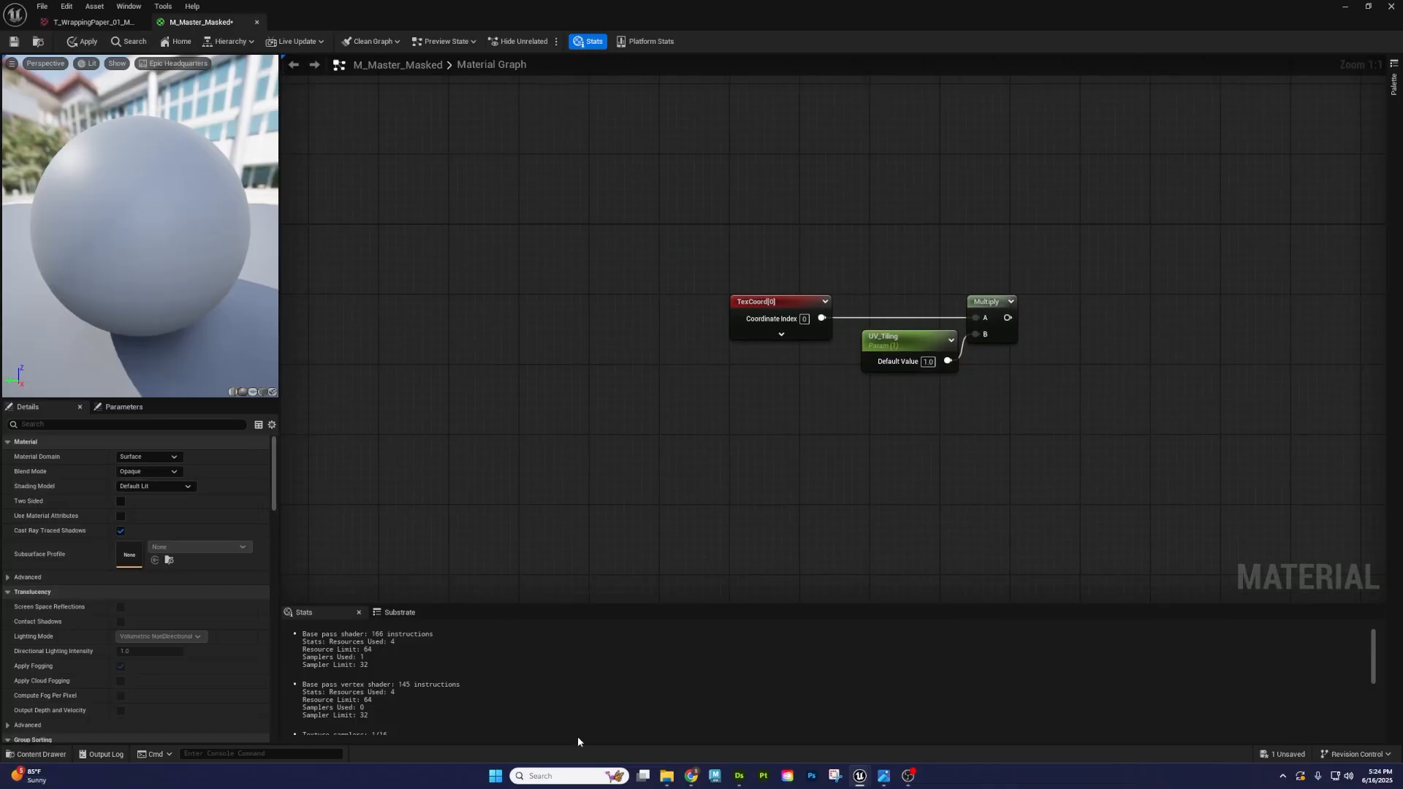
- Switch to Snipping Tool and capture a square area of the empty material graph grid
click(836, 775)
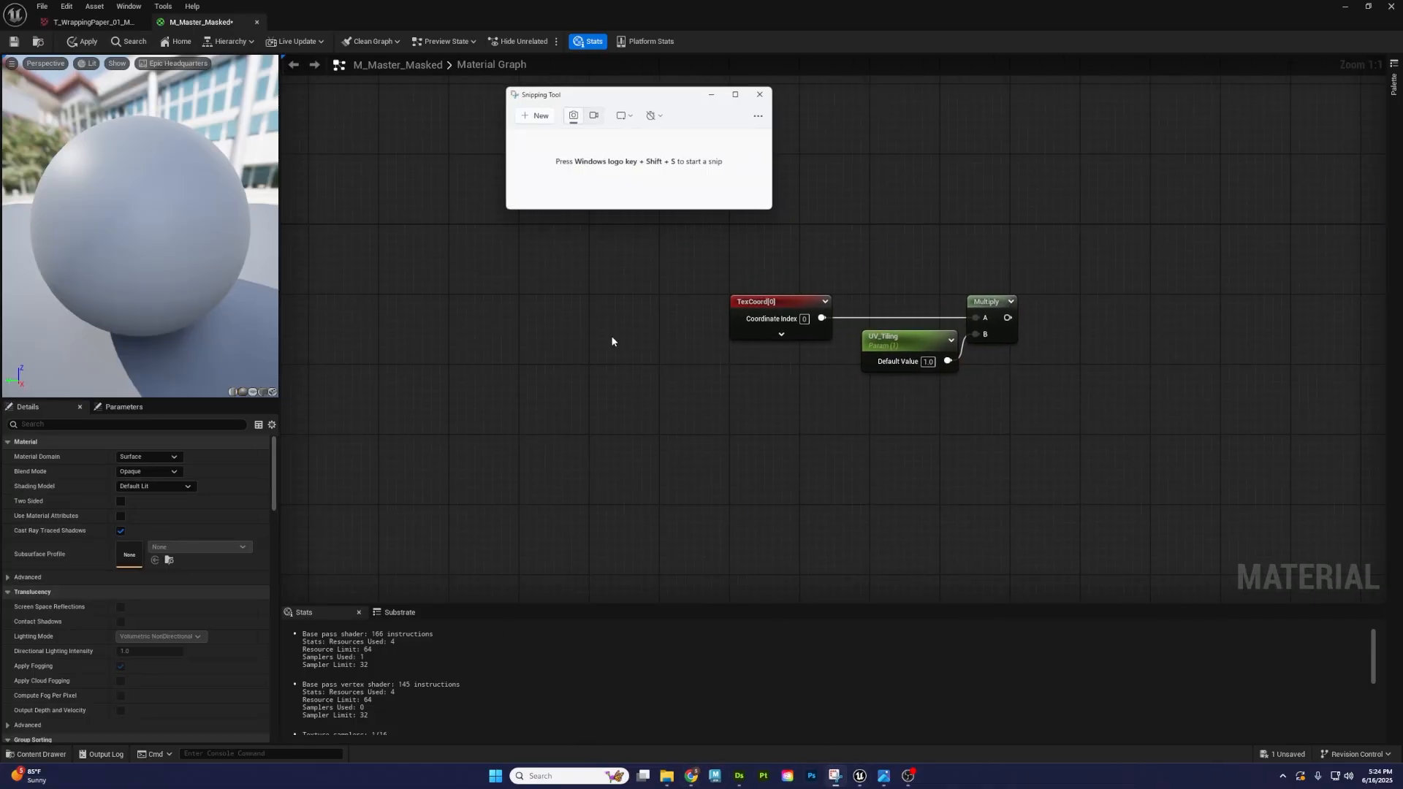
click(539, 123)
drag(381, 151, 662, 437)
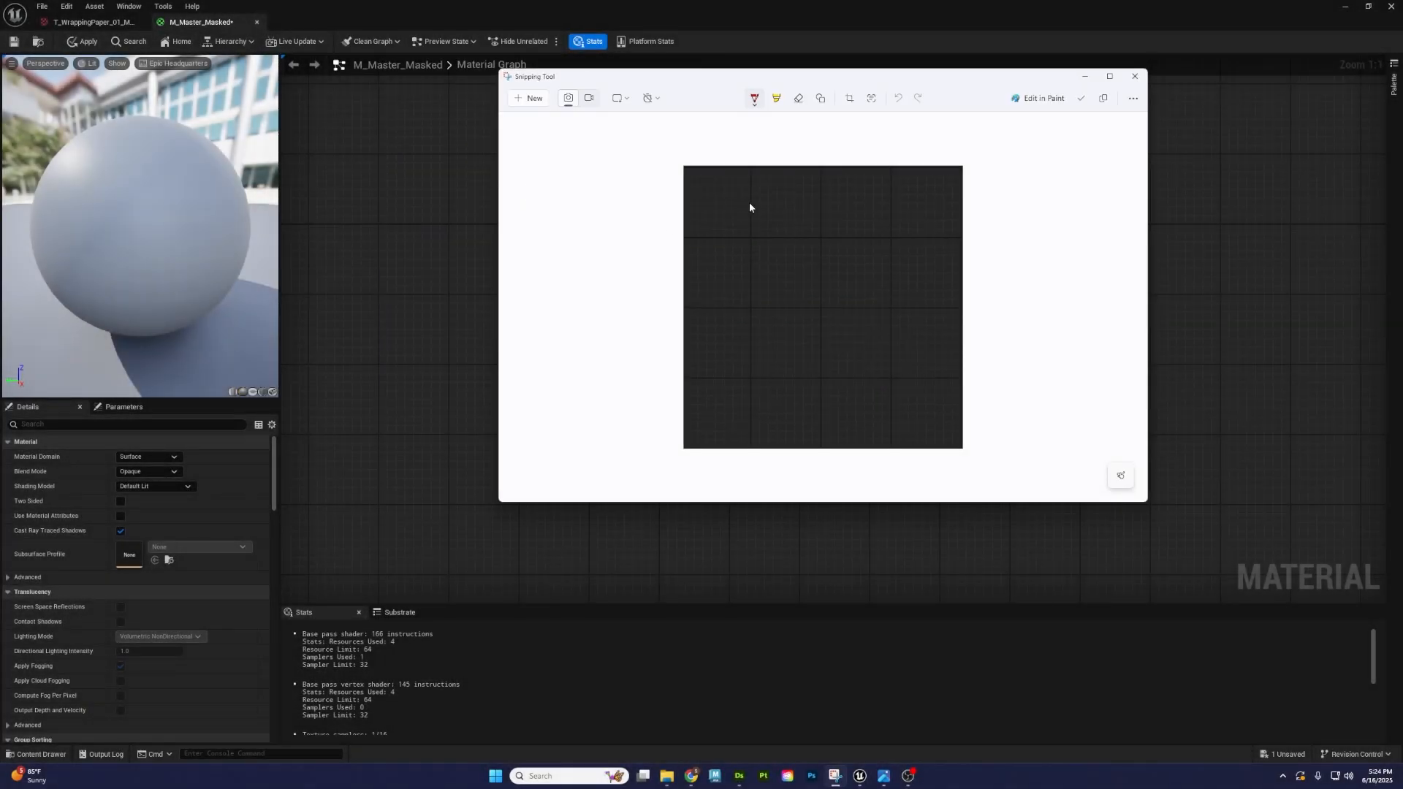
- Sketch progressively larger nested red squares on the captured grid to illustrate how the texture tile scales
click(750, 203)
click(682, 203)
click(717, 166)
click(717, 237)
mouse_move(756, 156)
mouse_down()
mouse_move(757, 214)
mouse_move(682, 176)
mouse_move(787, 171)
mouse_up()
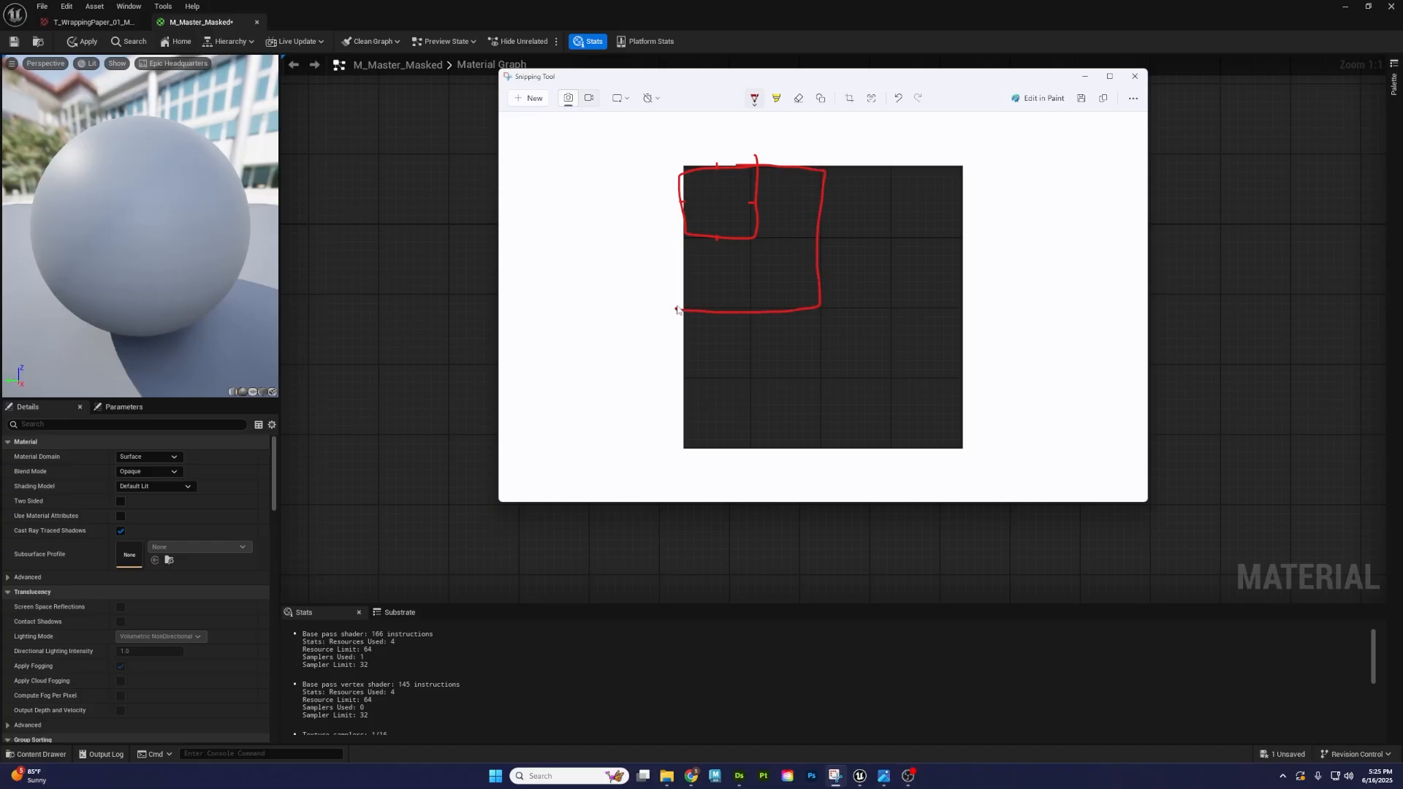
drag(678, 310, 681, 180)
drag(828, 158, 893, 290)
drag(782, 387, 677, 381)
mouse_move(874, 157)
mouse_down()
mouse_move(990, 162)
mouse_move(833, 444)
mouse_move(665, 445)
mouse_up()
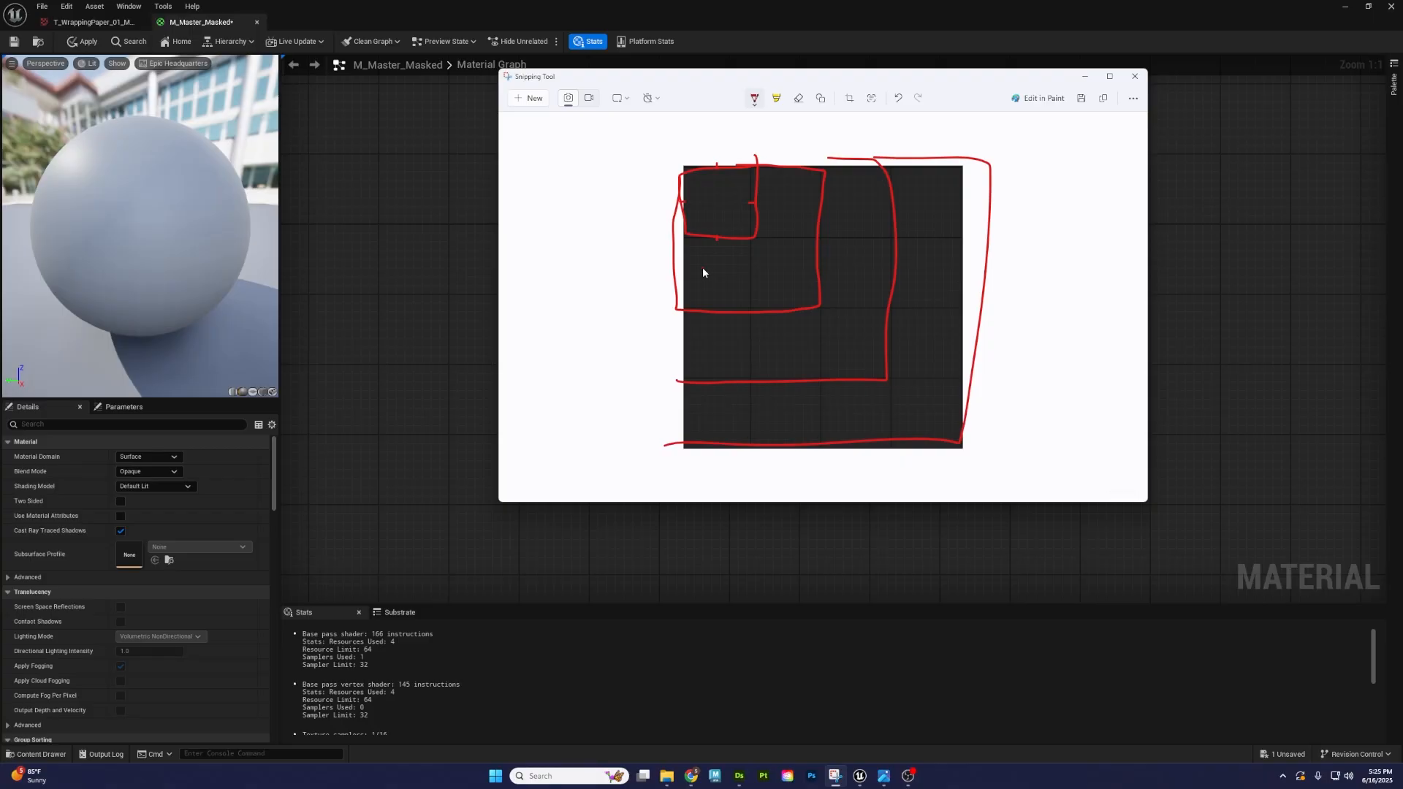
- Draw vertical and horizontal double-headed arrows on the grid sketch, and close the snip without saving it
mouse_move(704, 272)
mouse_down()
mouse_move(695, 319)
mouse_move(717, 292)
mouse_move(708, 269)
mouse_move(723, 277)
mouse_up()
drag(752, 344, 752, 352)
mouse_move(746, 248)
mouse_down()
mouse_move(832, 227)
mouse_move(765, 255)
mouse_up()
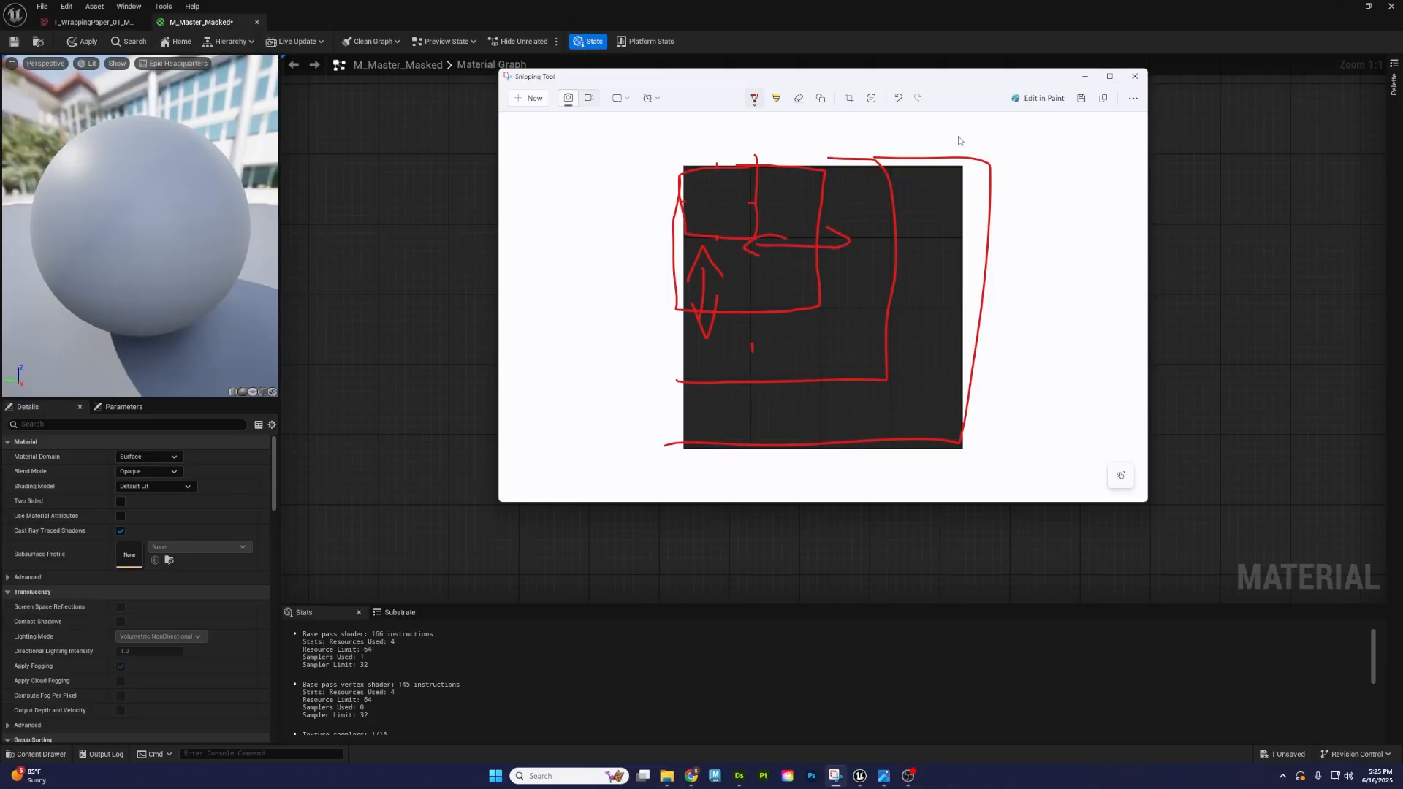
click(1133, 78)
- Add a named reroute declaration node from the Multiply output and name it UV
right_drag(1195, 271, 952, 245)
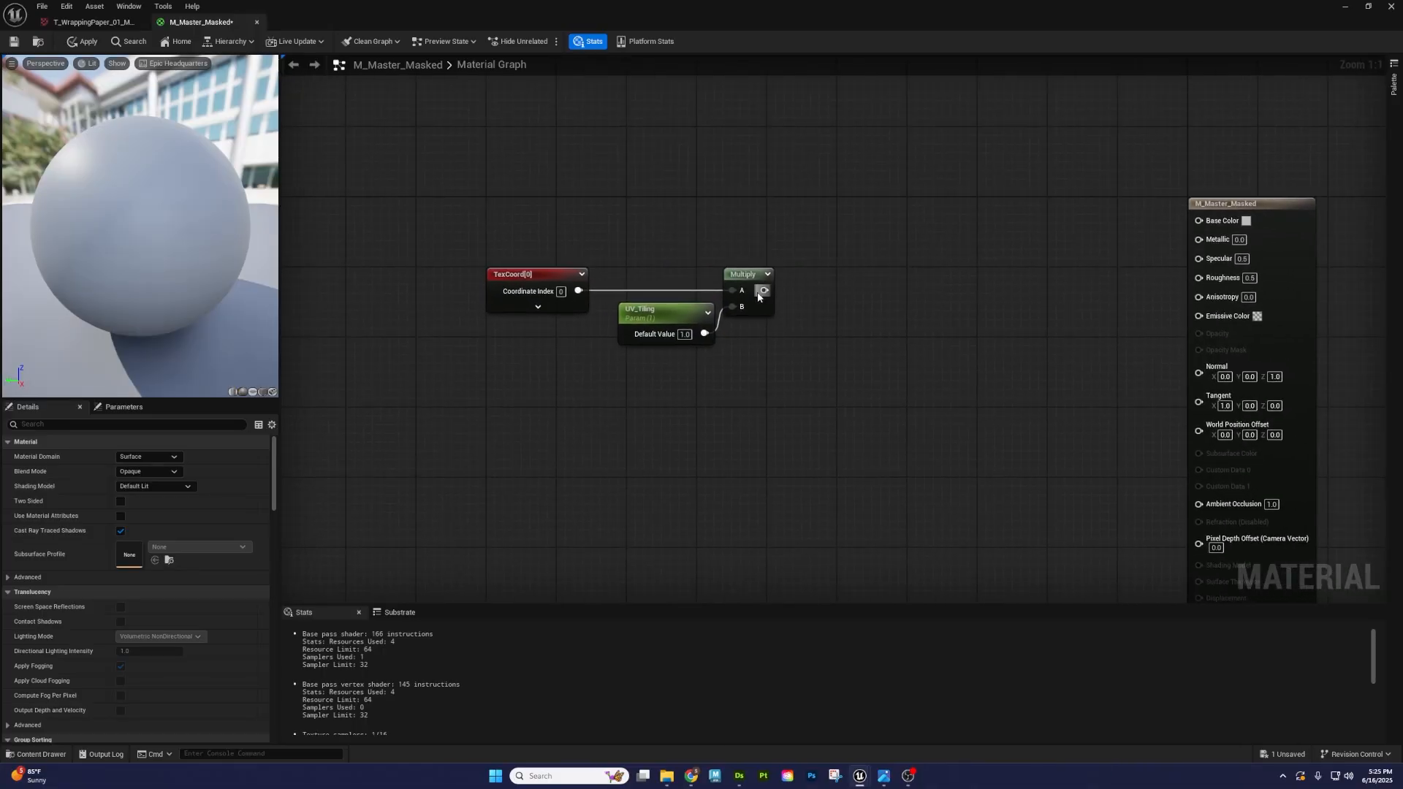
drag(764, 291, 836, 295)
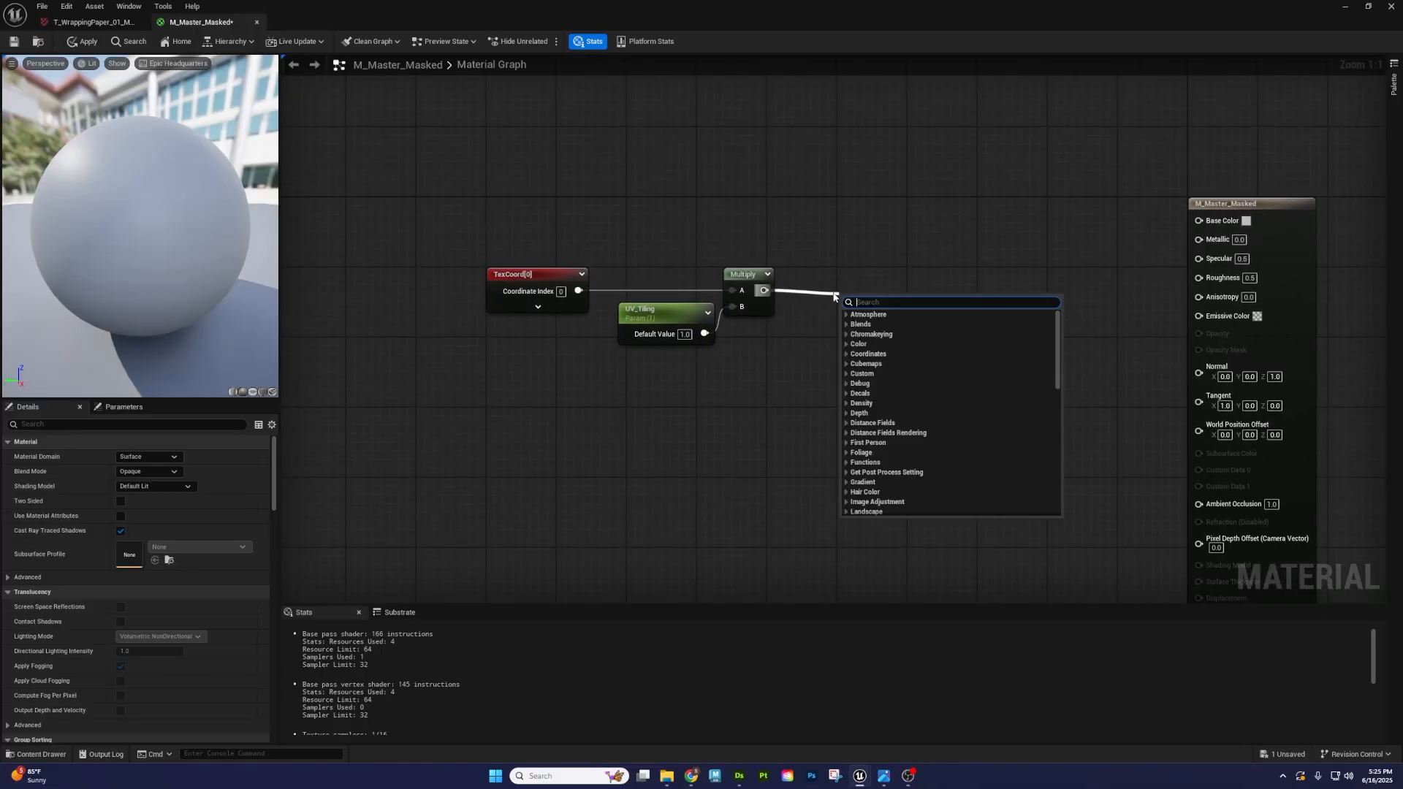
text(name)
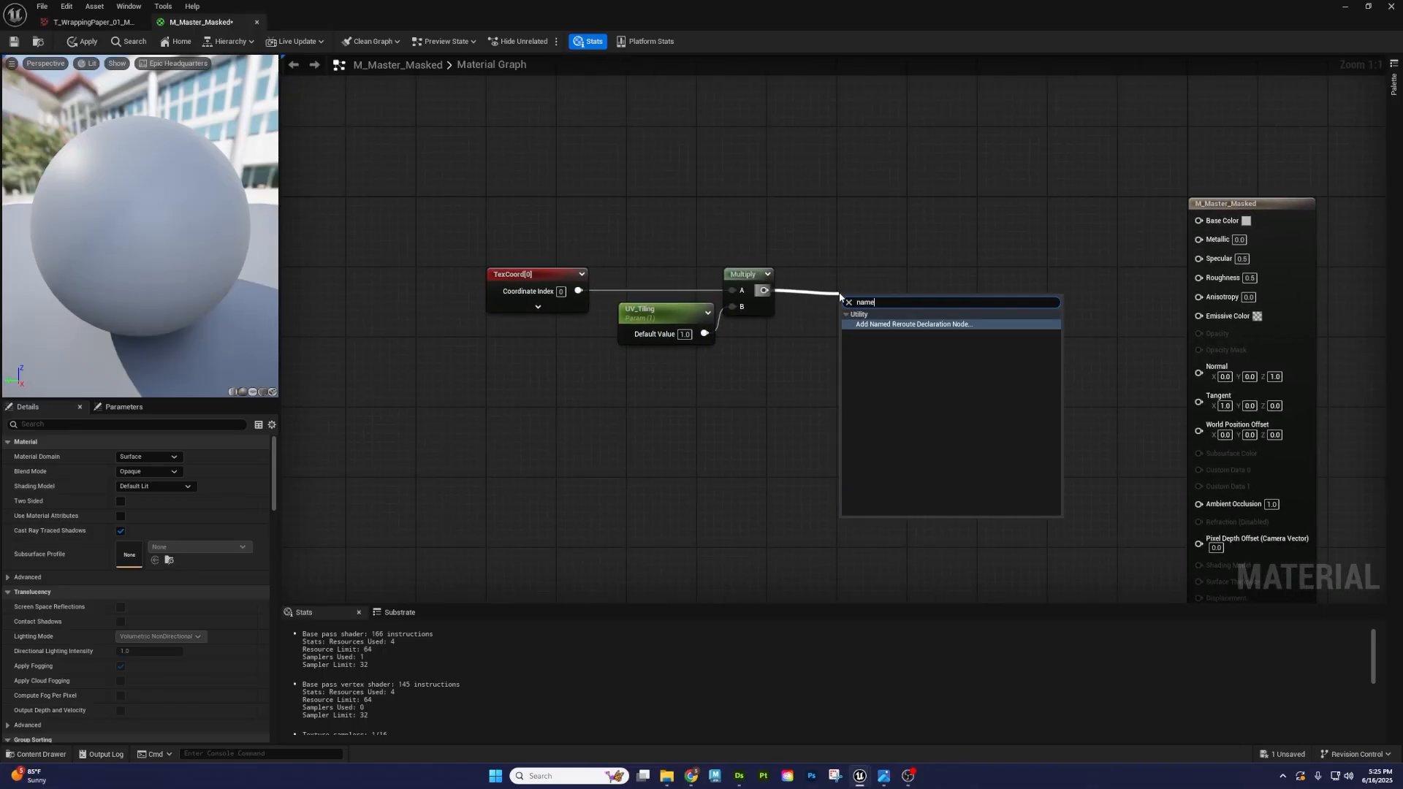
click(884, 323)
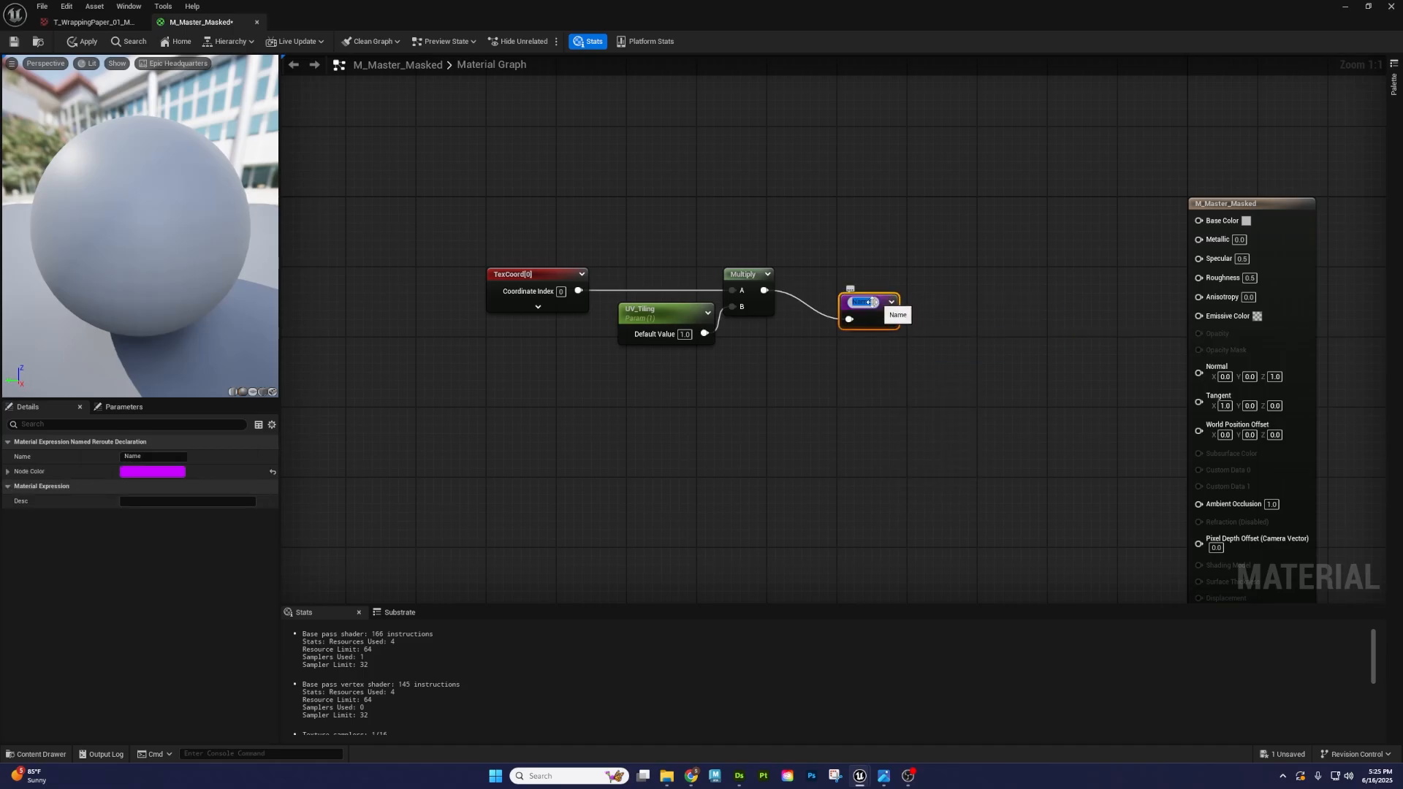
text(UV)
key(Return)
- Try a plain reroute point on the wire between Multiply and the UV reroute, and delete it
drag(849, 302, 914, 247)
double_click(832, 277)
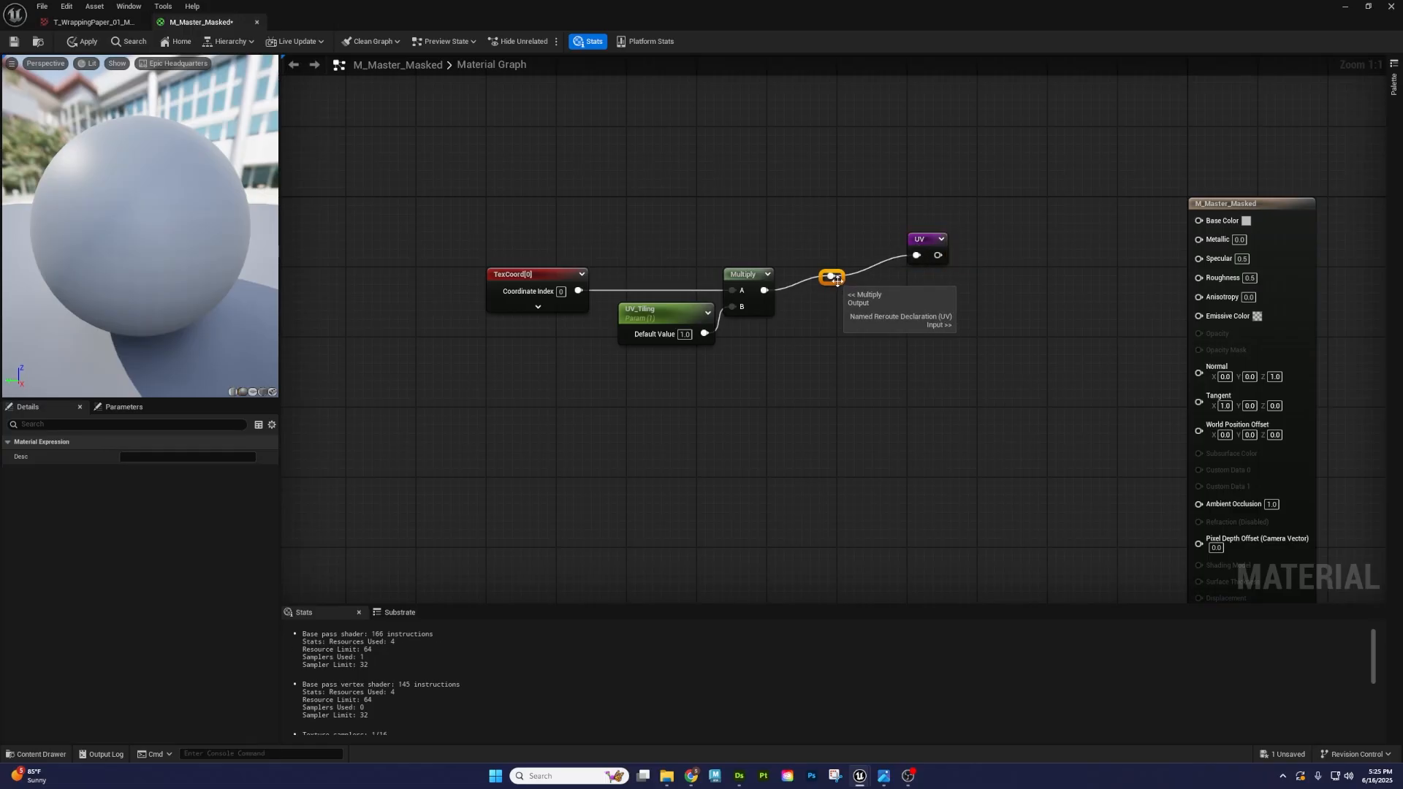
mouse_move(838, 279)
mouse_down()
mouse_move(836, 319)
mouse_move(847, 292)
mouse_up()
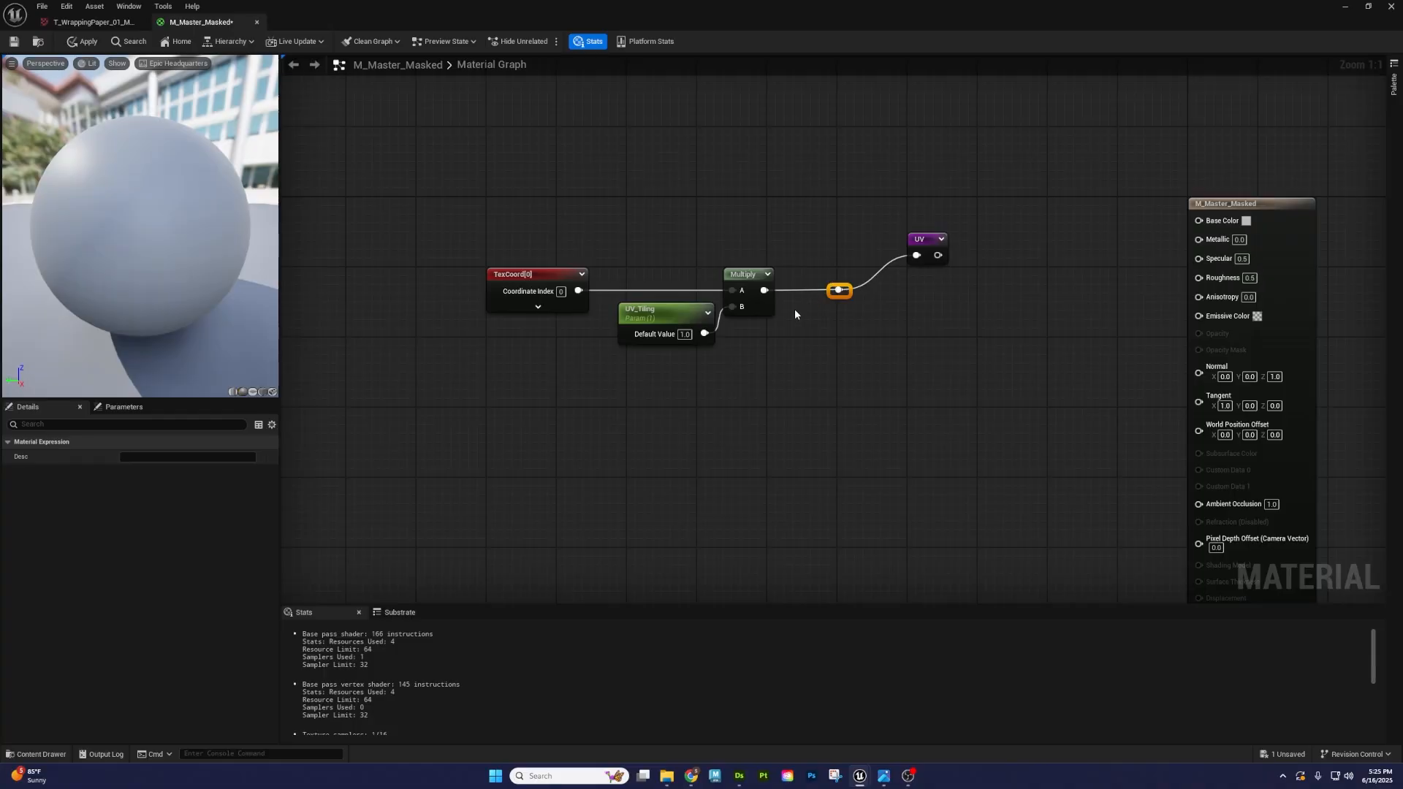
key(Delete)
- Place the wired UV reroute node beside Multiply, level with its output, and change its node color to light pink
drag(764, 290, 834, 285)
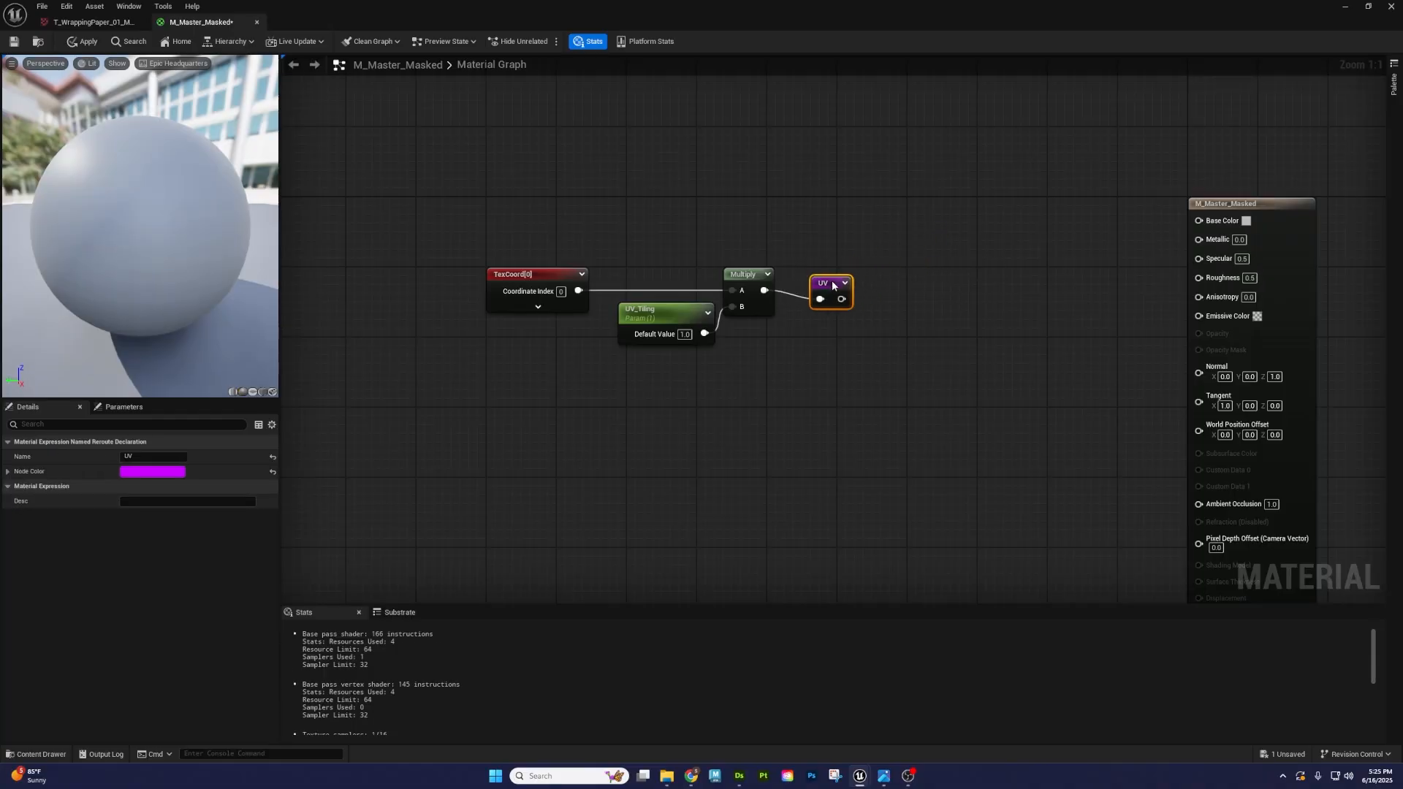
click(819, 276)
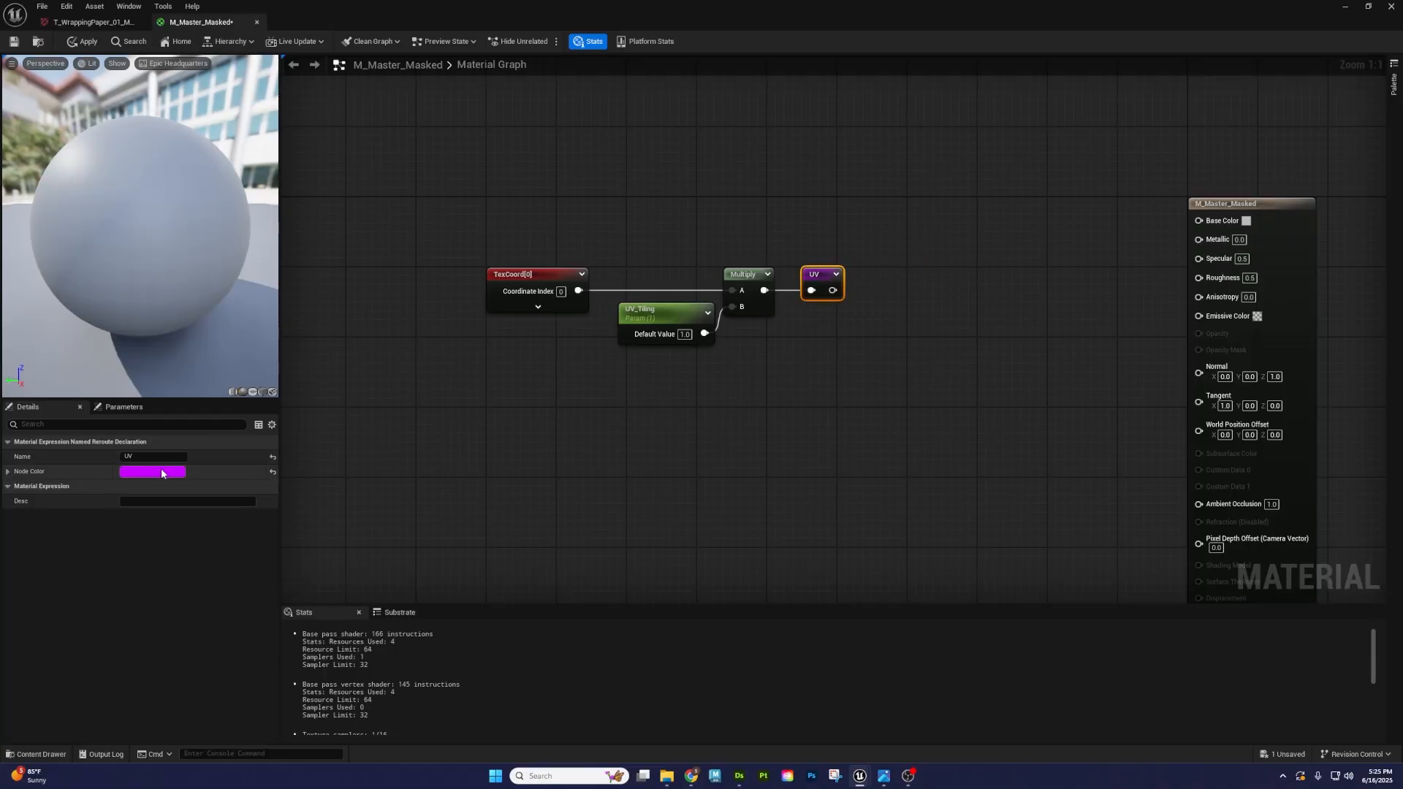
click(165, 472)
drag(267, 542, 243, 532)
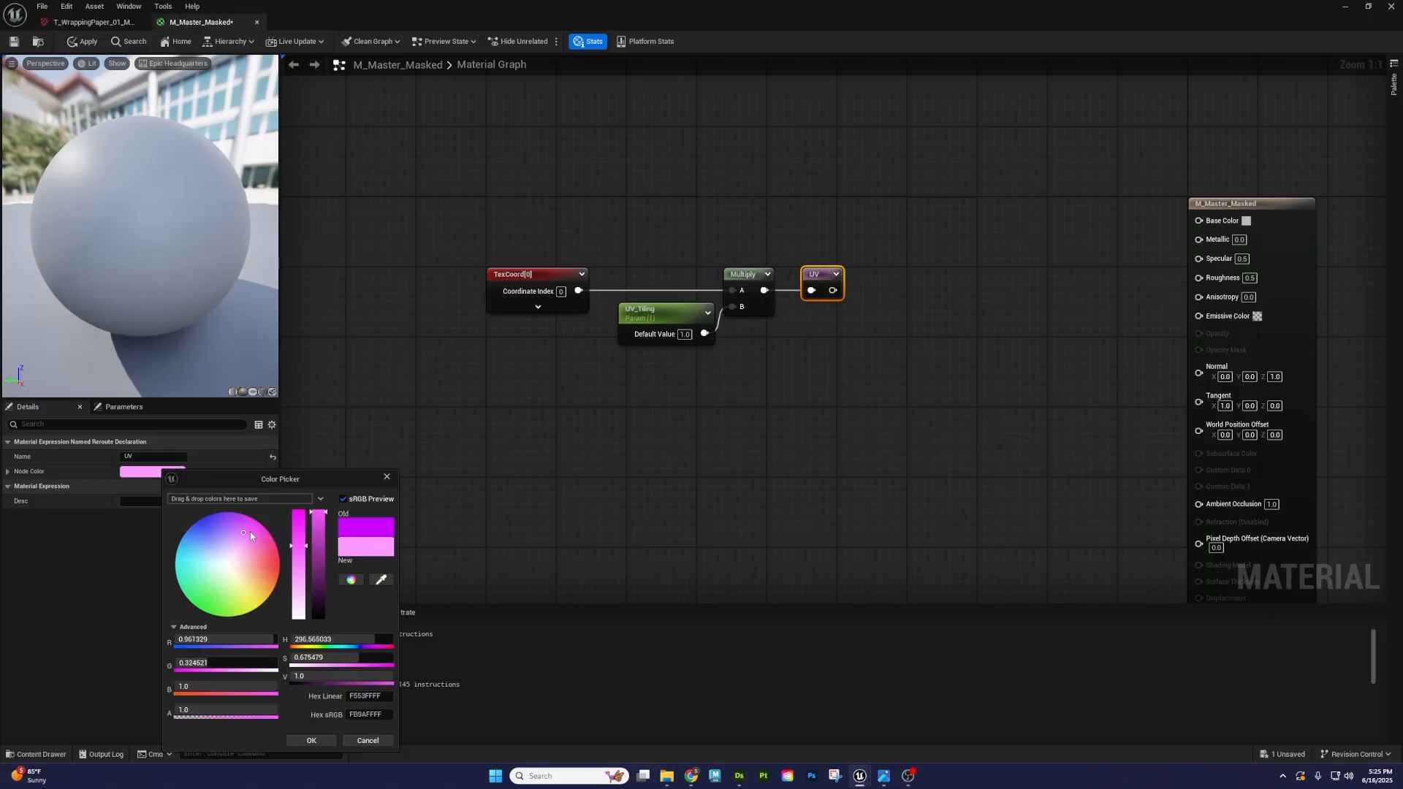
click(312, 740)
- Add a Texture Sample below the UV nodes, convert it to a parameter named Mask, and shift it to leave space before it
right_drag(652, 448, 784, 407)
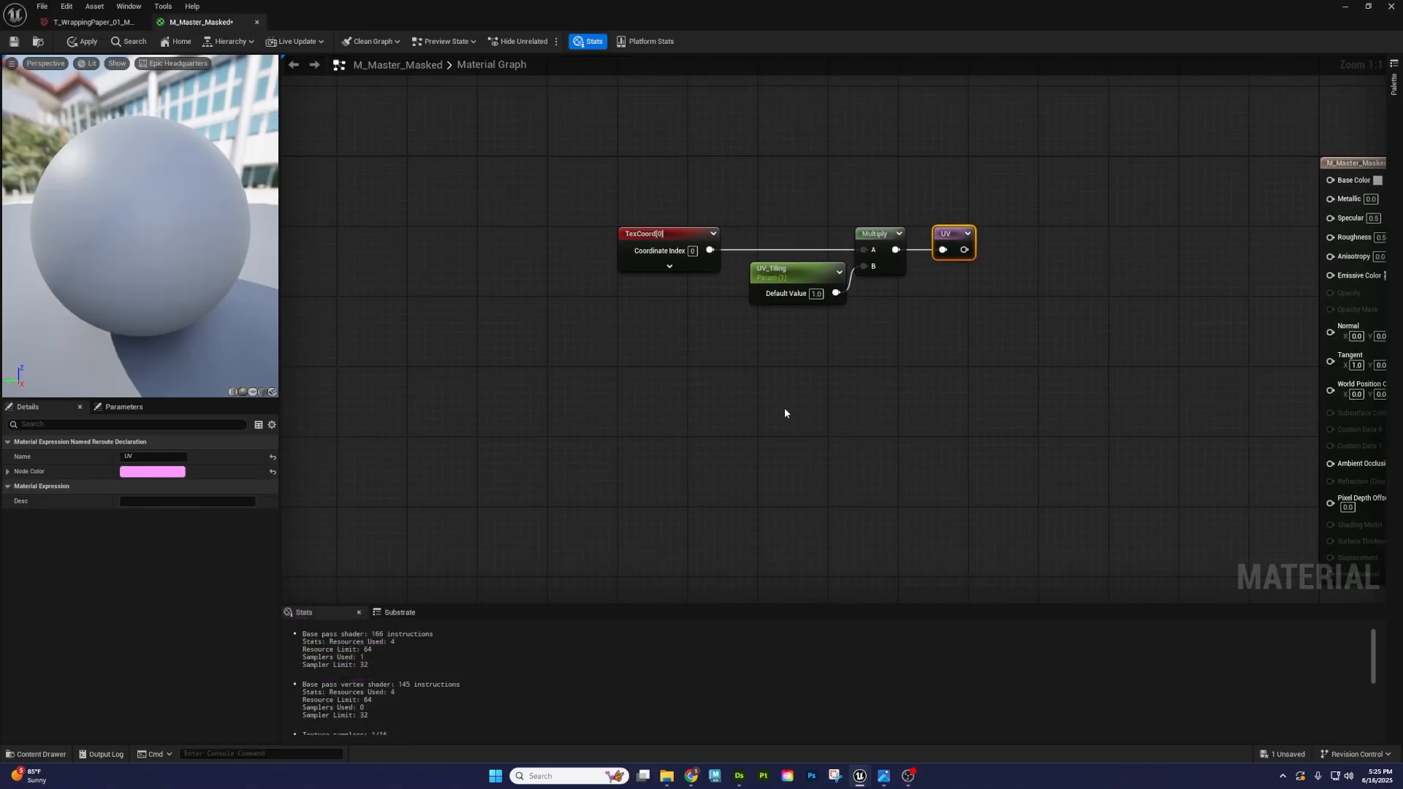
click(671, 393)
right_click(667, 393)
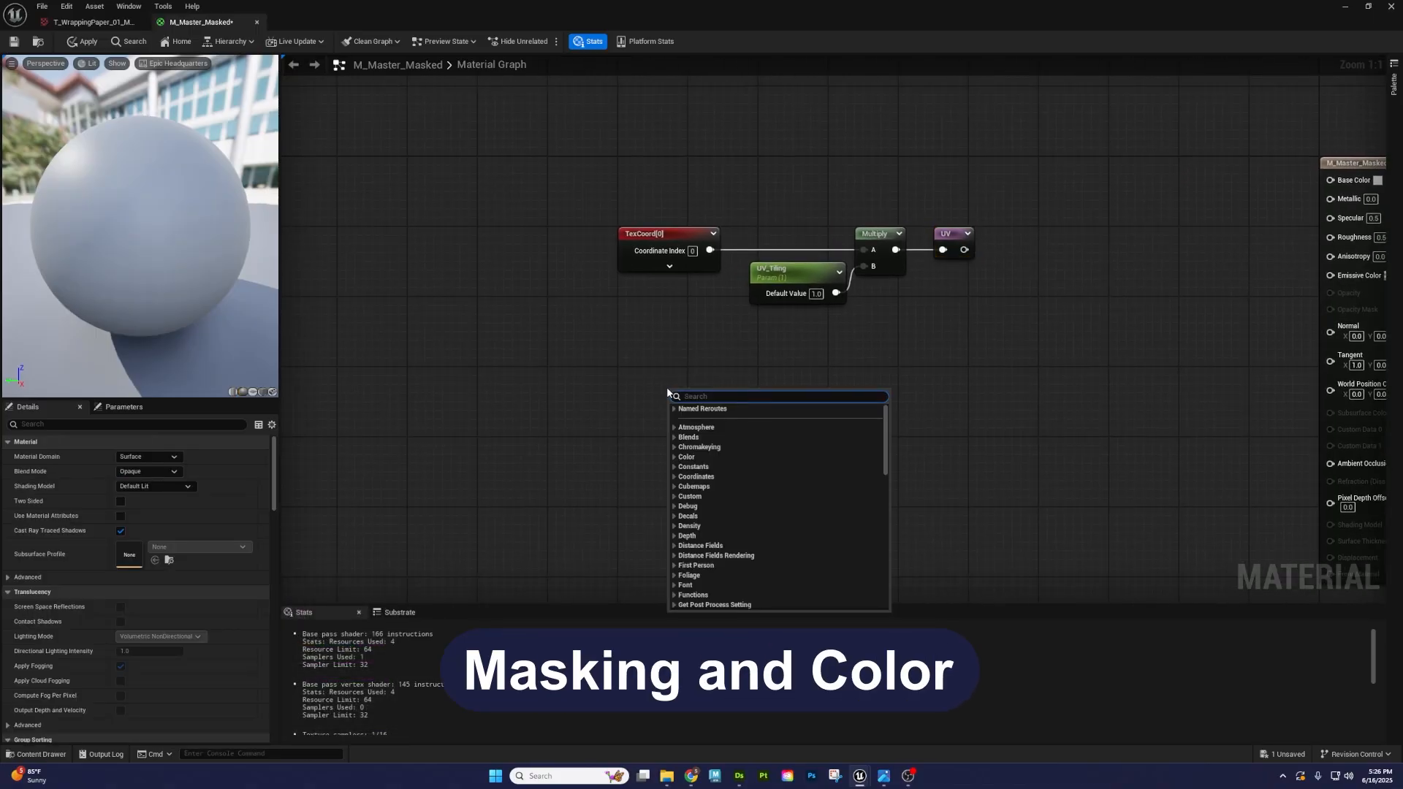
text(texture)
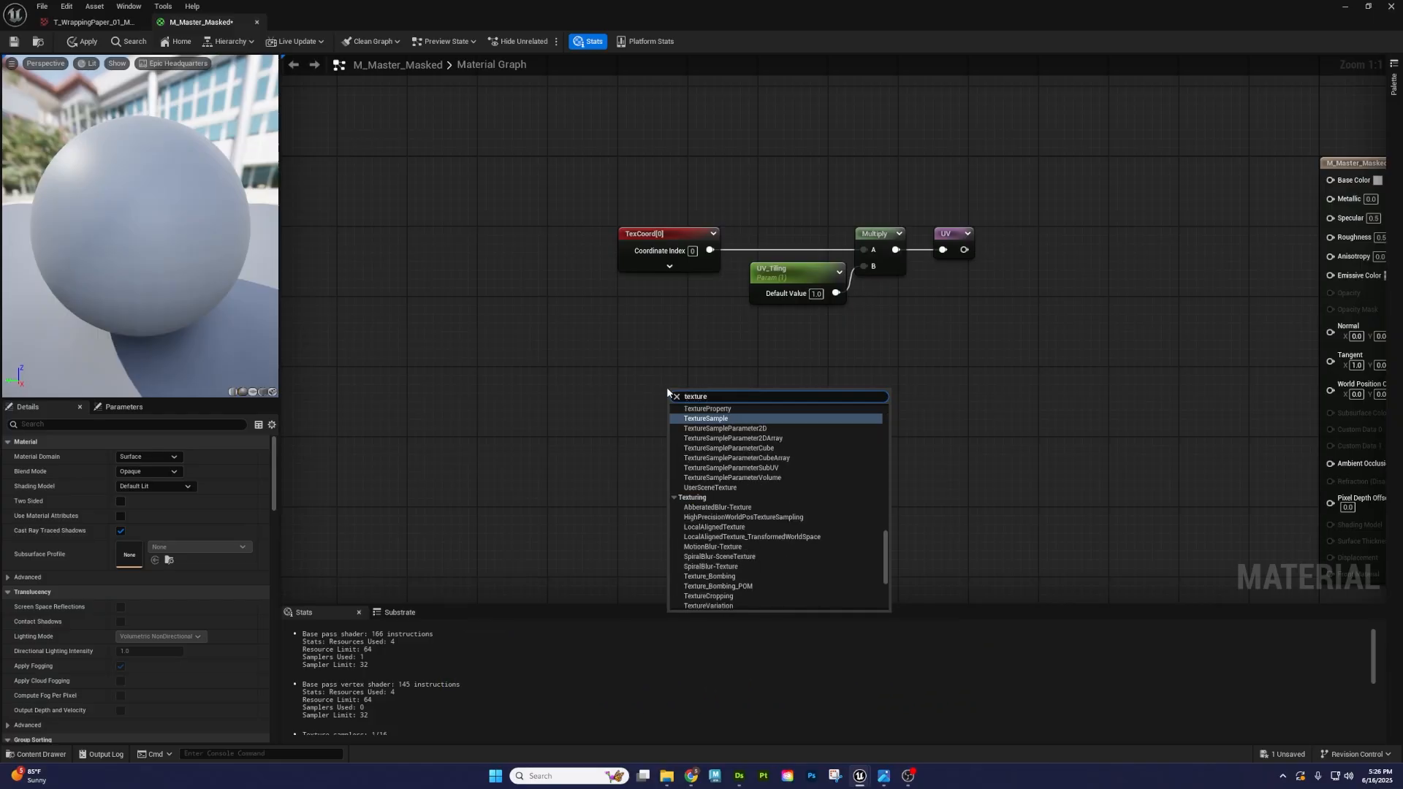
click(704, 420)
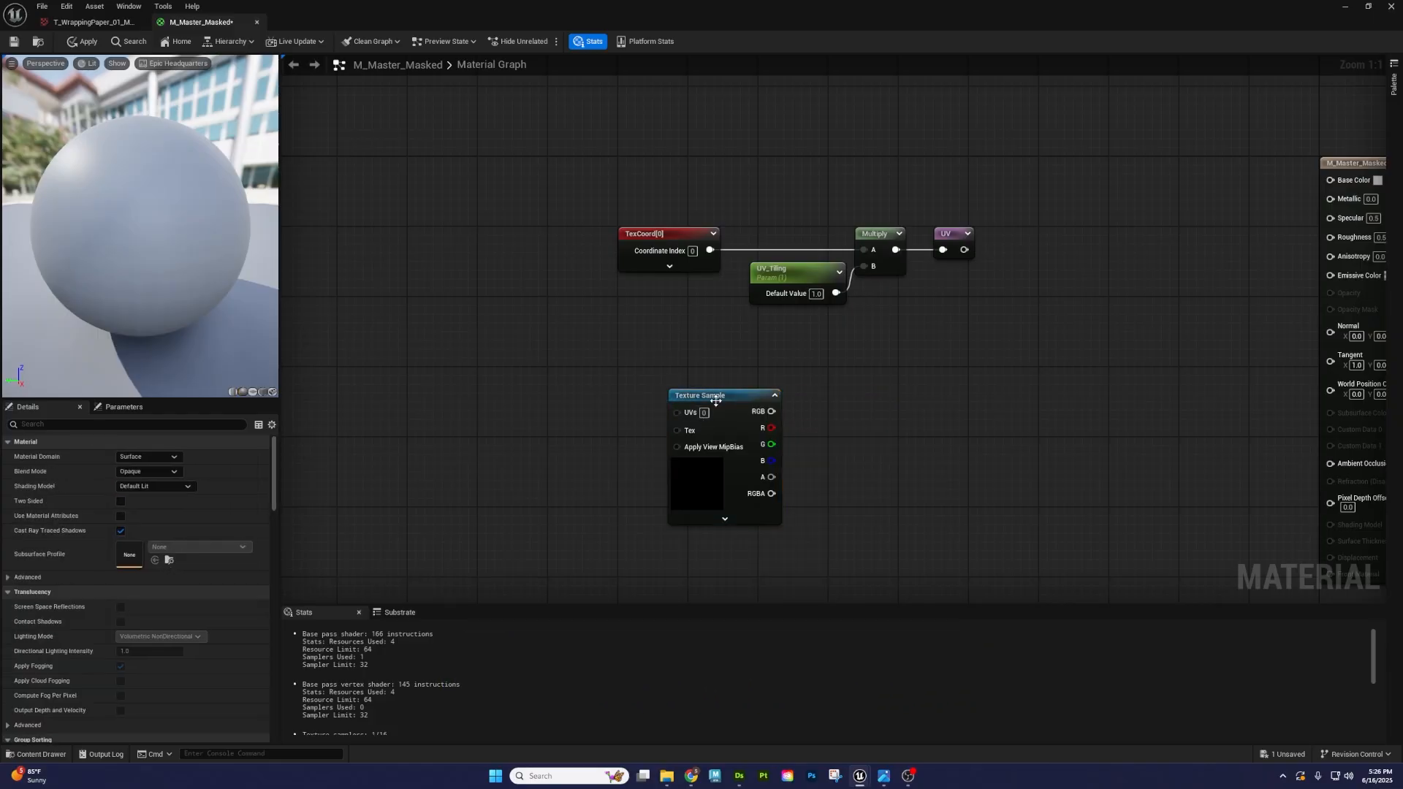
right_click(719, 402)
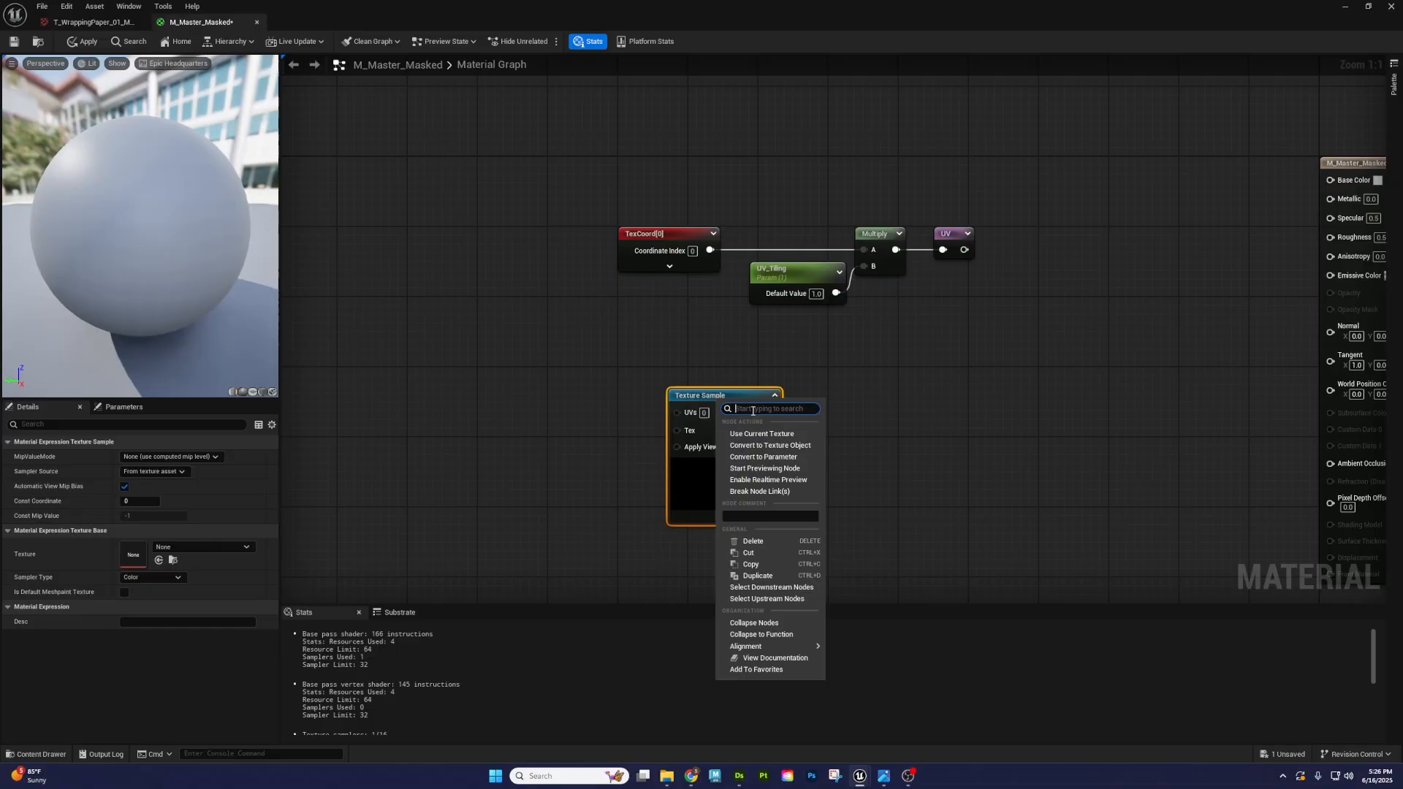
click(774, 457)
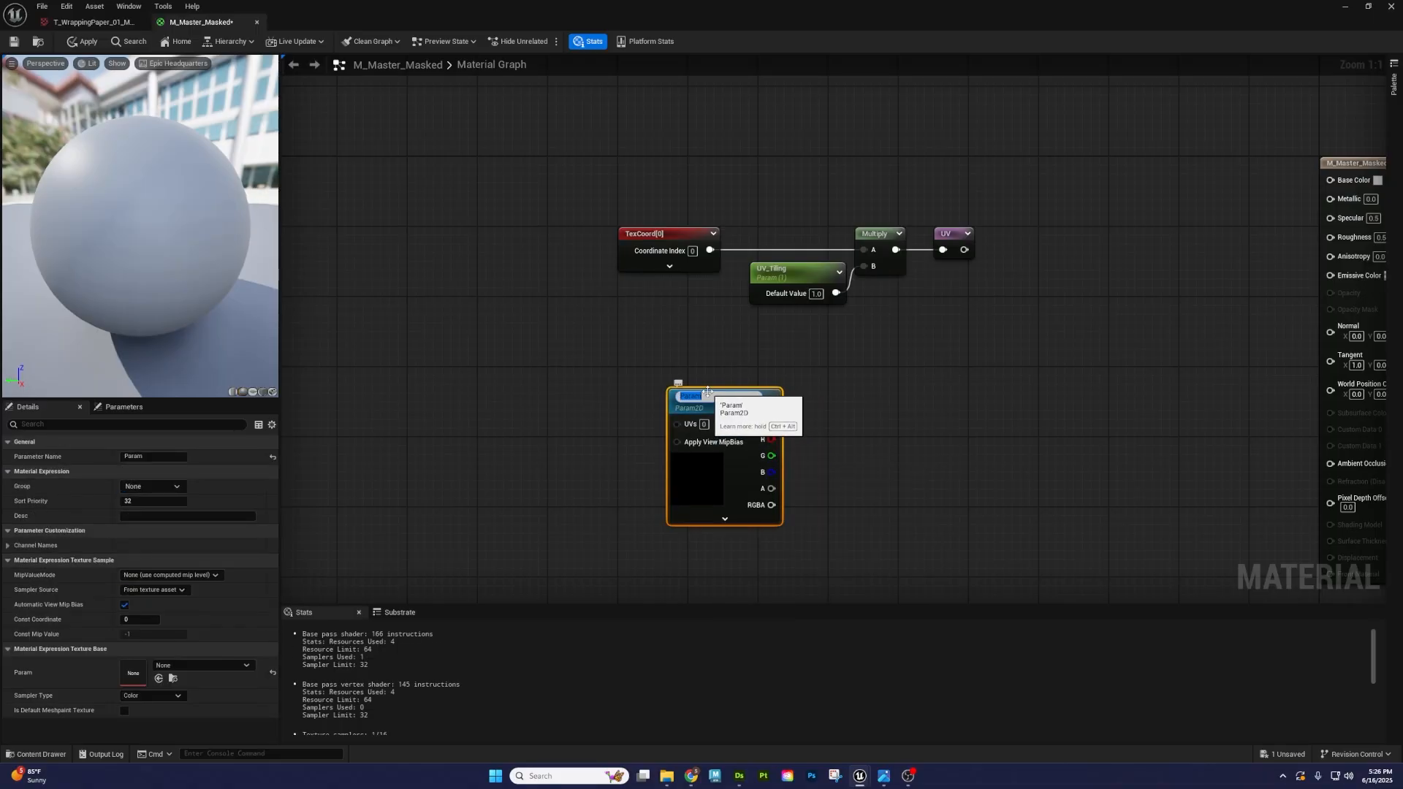
text(Mask)
key(Return)
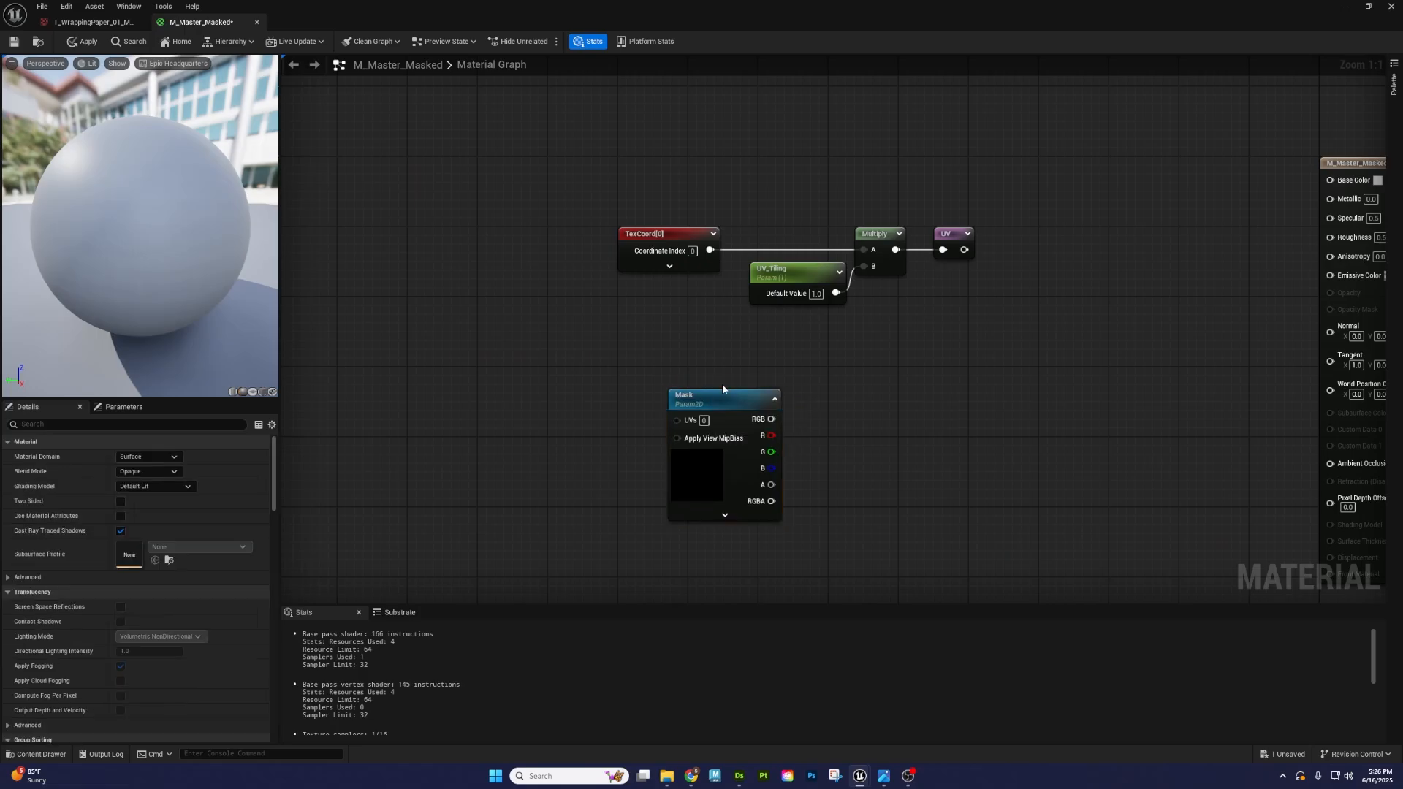
drag(716, 402, 763, 398)
- Insert a usage node of the UV named reroute and connect it to the Mask texture's UVs input
click(950, 239)
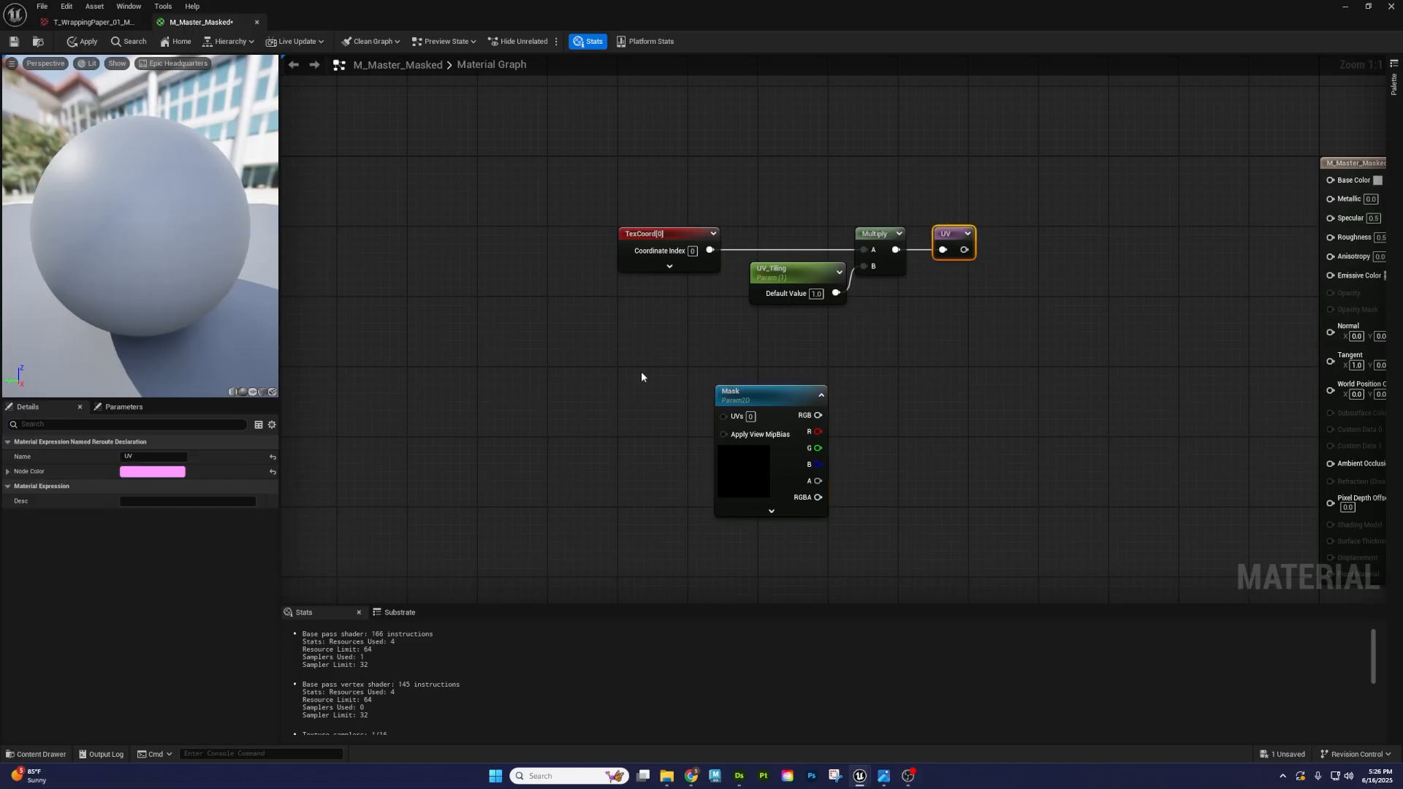
right_click(632, 395)
click(657, 411)
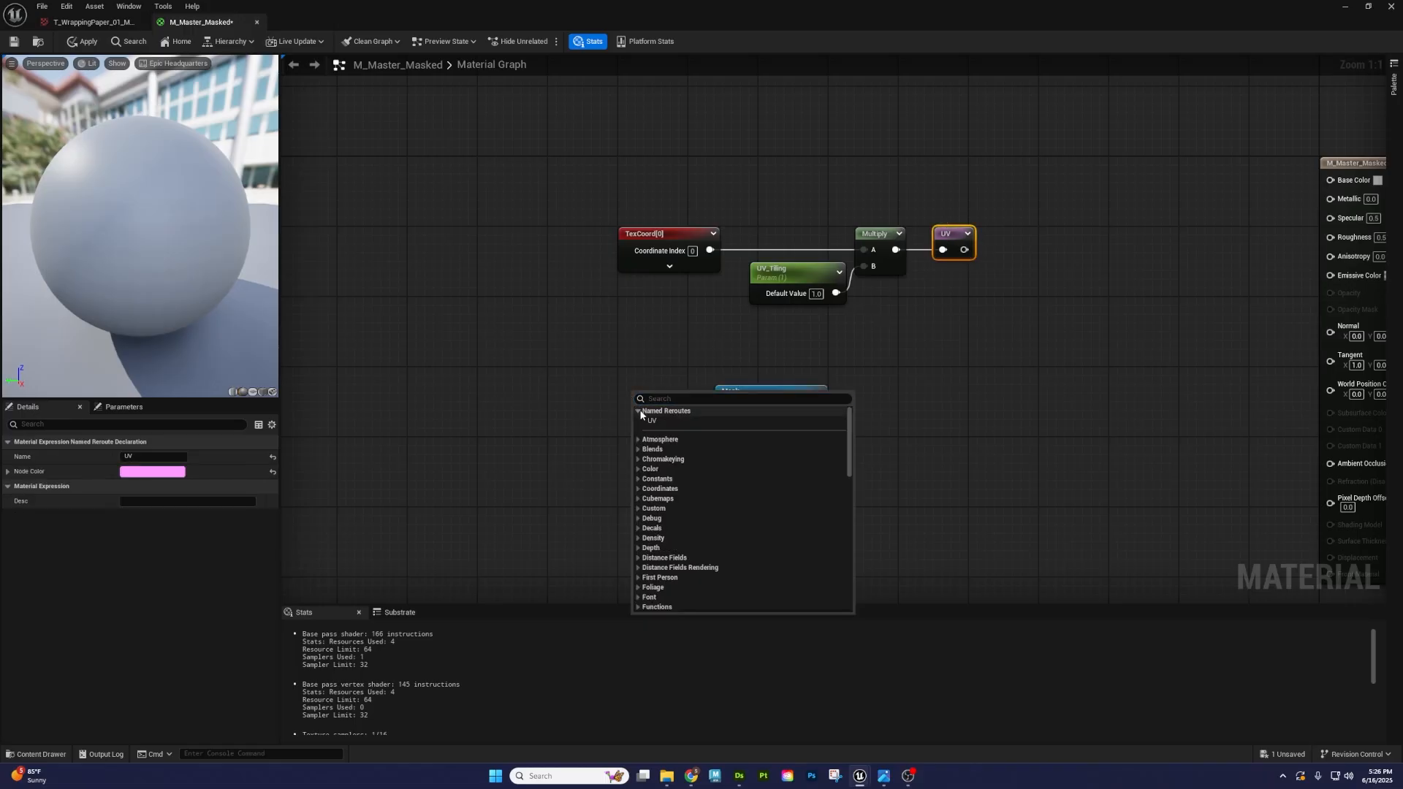
click(659, 420)
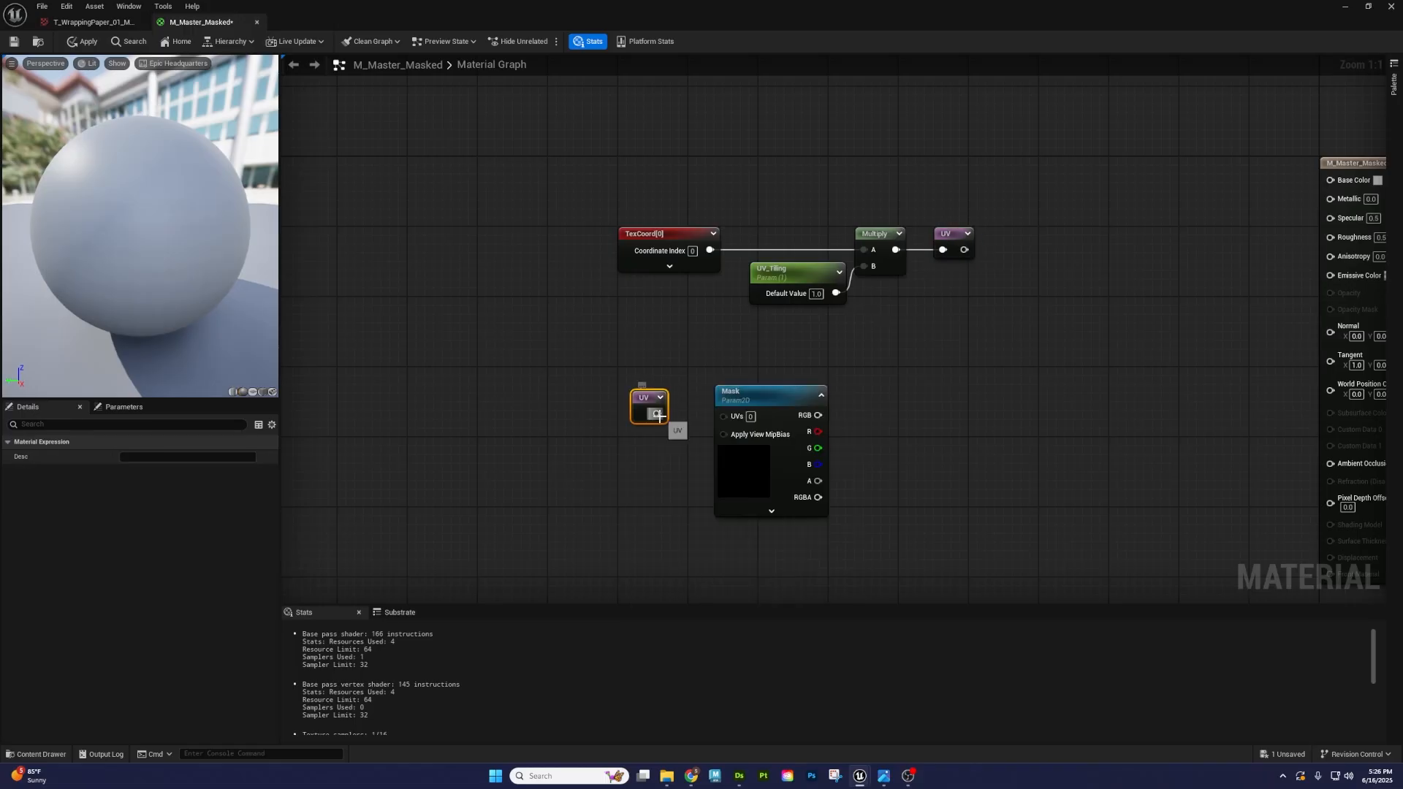
drag(657, 414, 723, 416)
click(677, 376)
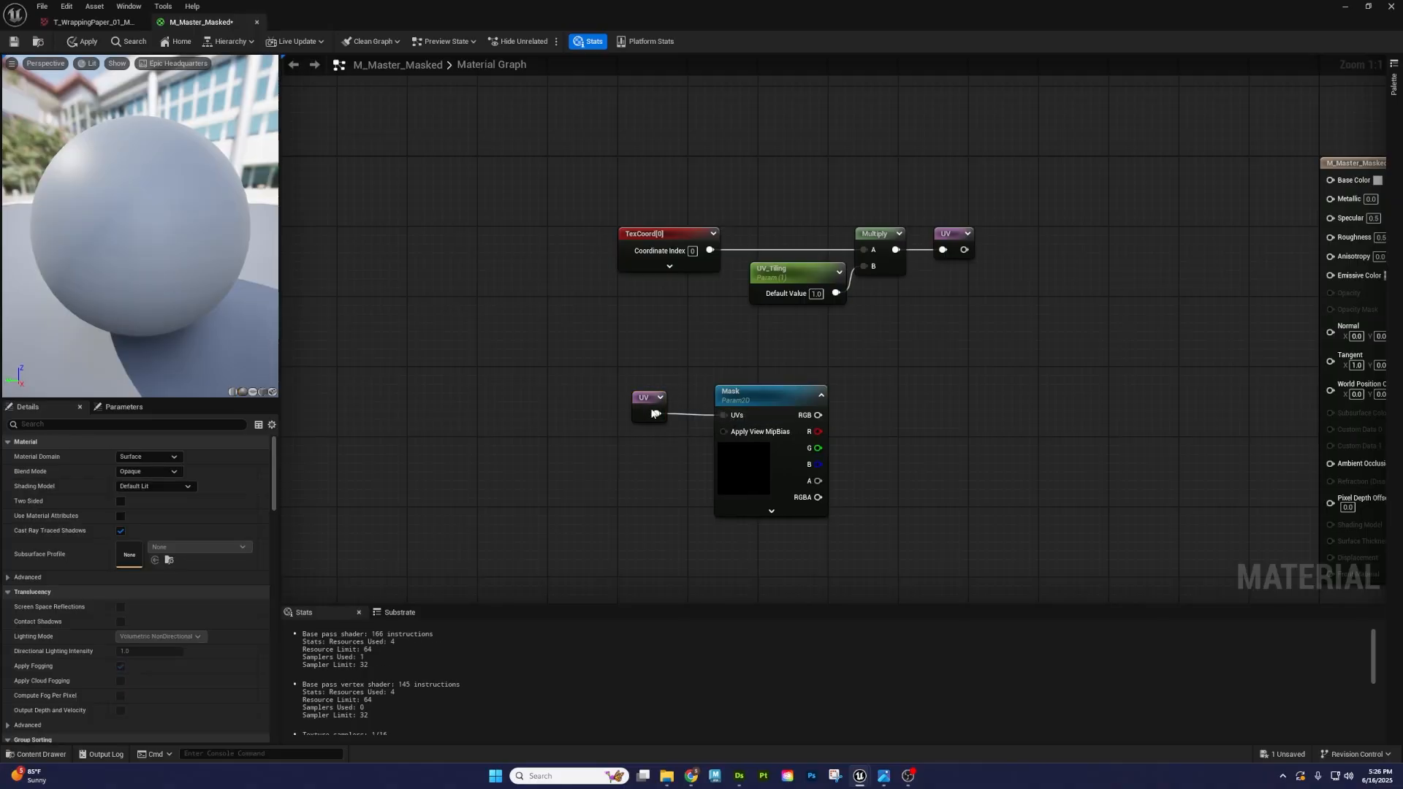
- Try wiring Multiply directly to the Mask's UVs through a plain reroute point, and delete that point
drag(896, 250, 724, 415)
double_click(818, 322)
drag(818, 322, 619, 337)
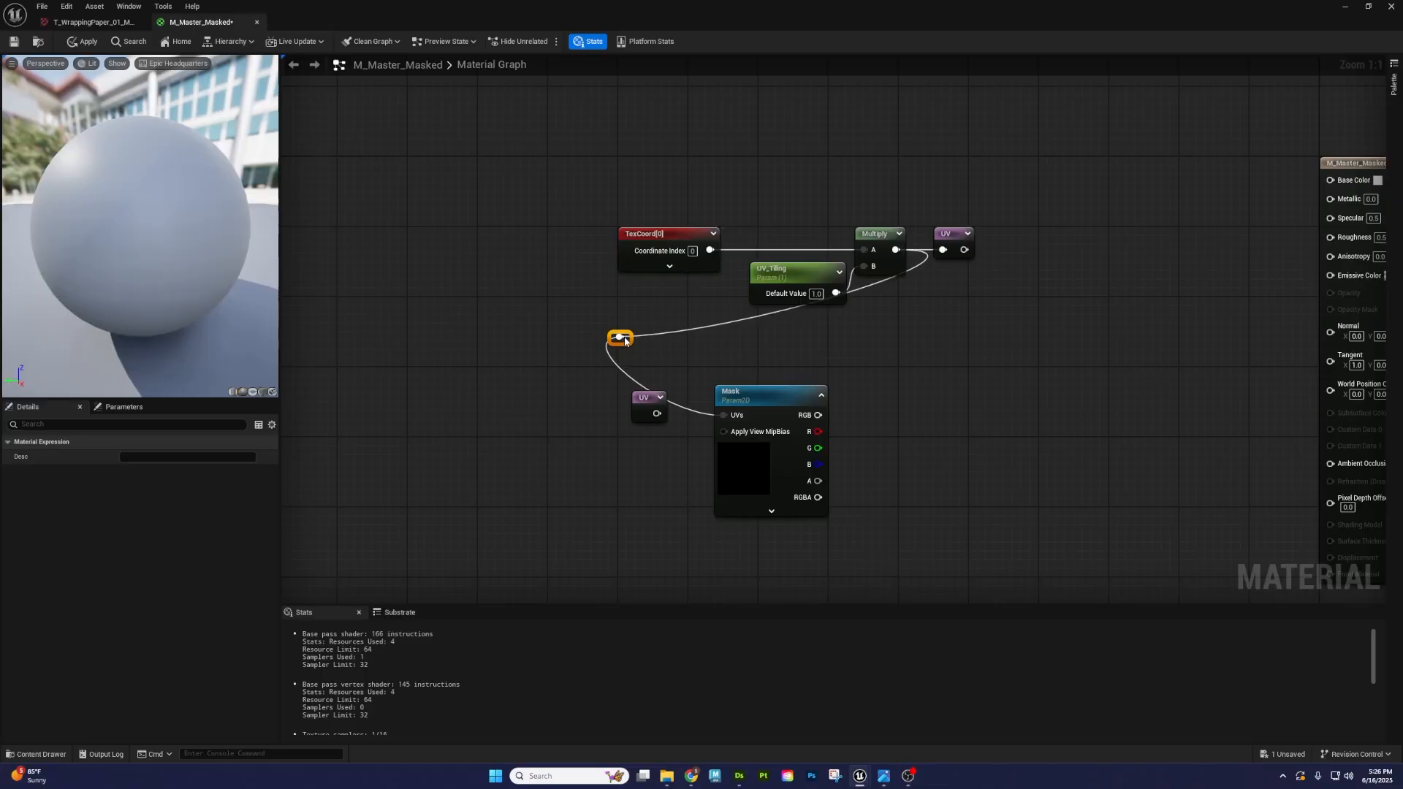
click(619, 337)
key(Delete)
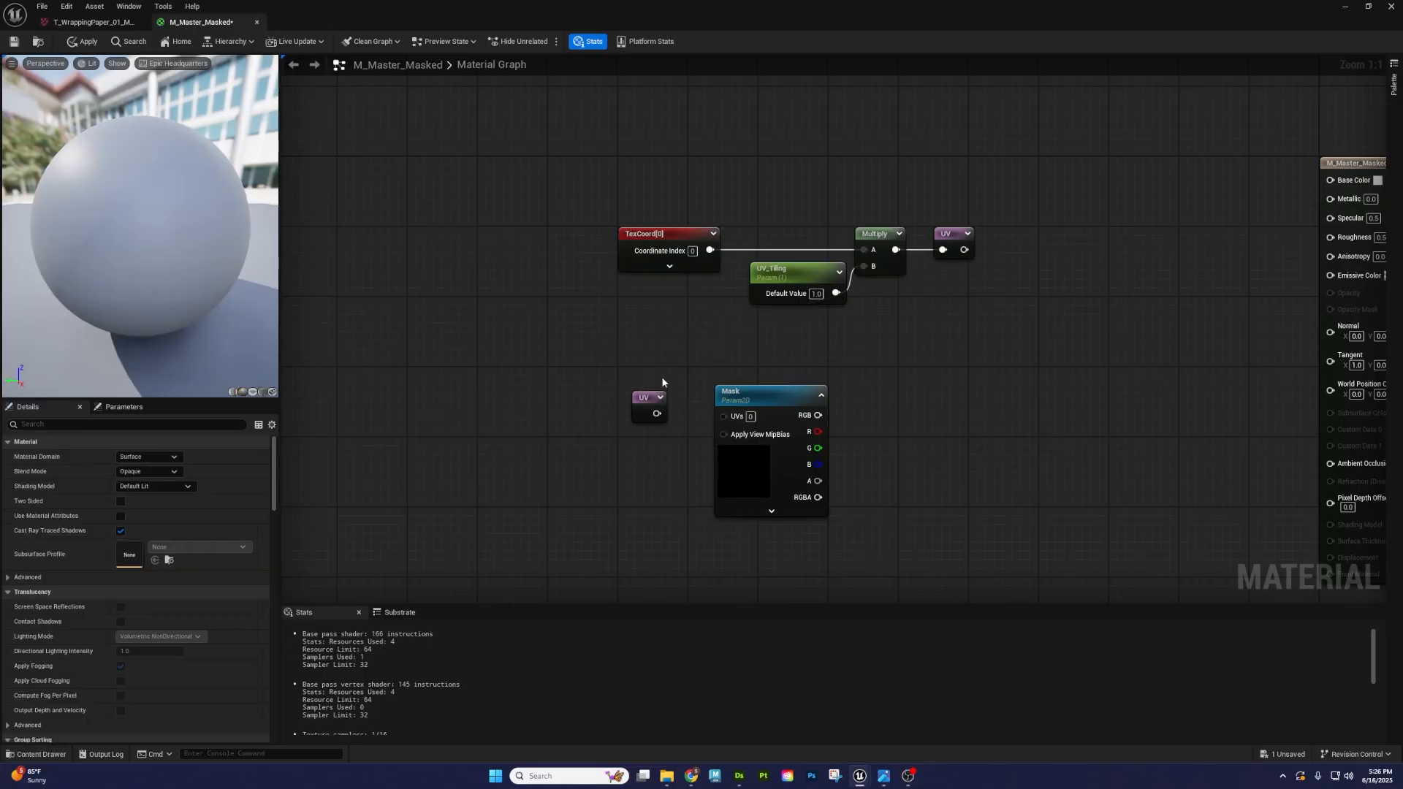
- Reconnect the UV reroute usage to the Mask's UVs input and place it close beside the Mask node
mouse_move(657, 413)
mouse_down()
mouse_move(727, 419)
mouse_move(664, 403)
mouse_up()
click(729, 372)
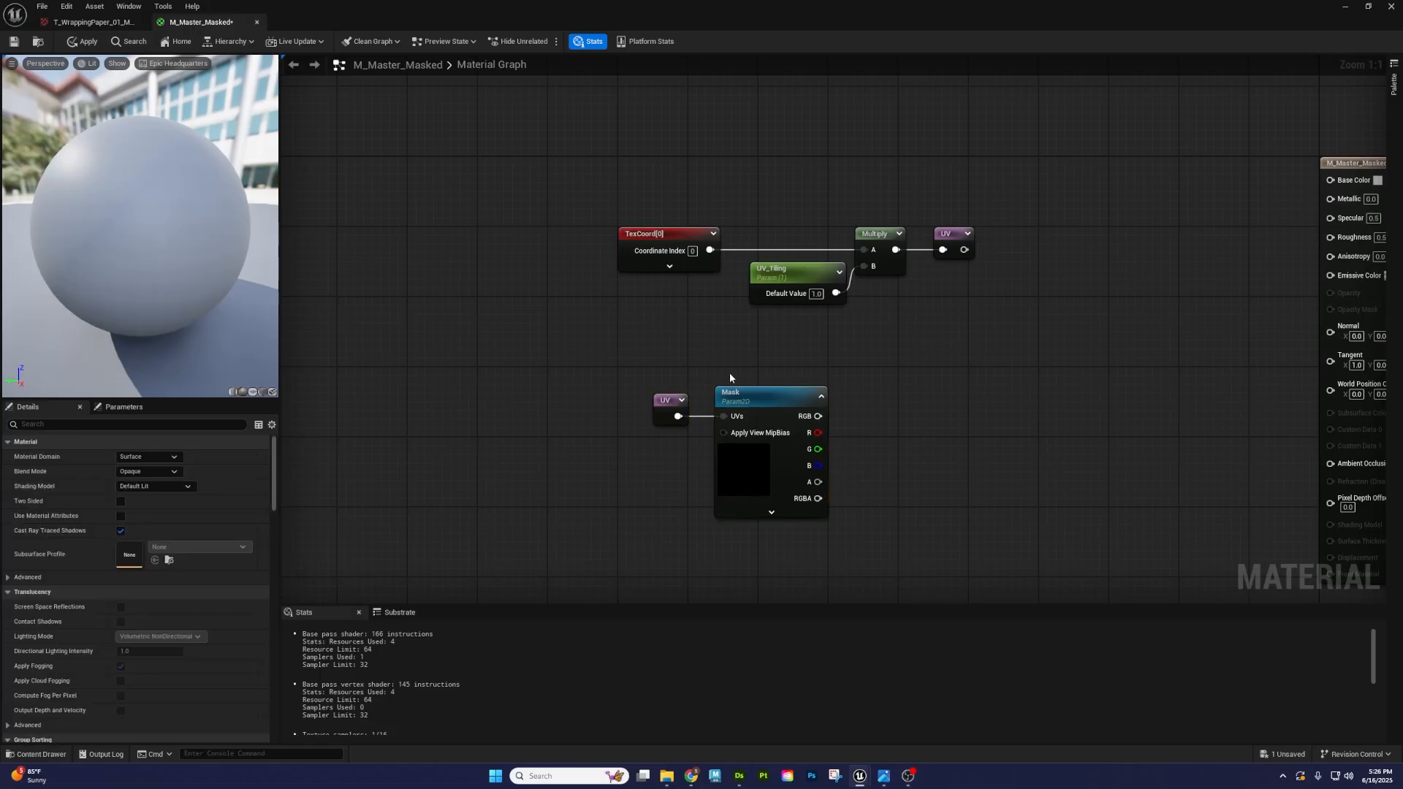
- Group the TexCoord, UV_Tiling, Multiply and UV nodes in a comment box titled UV
right_drag(625, 355, 628, 275)
right_drag(652, 223, 601, 295)
drag(554, 334, 933, 216)
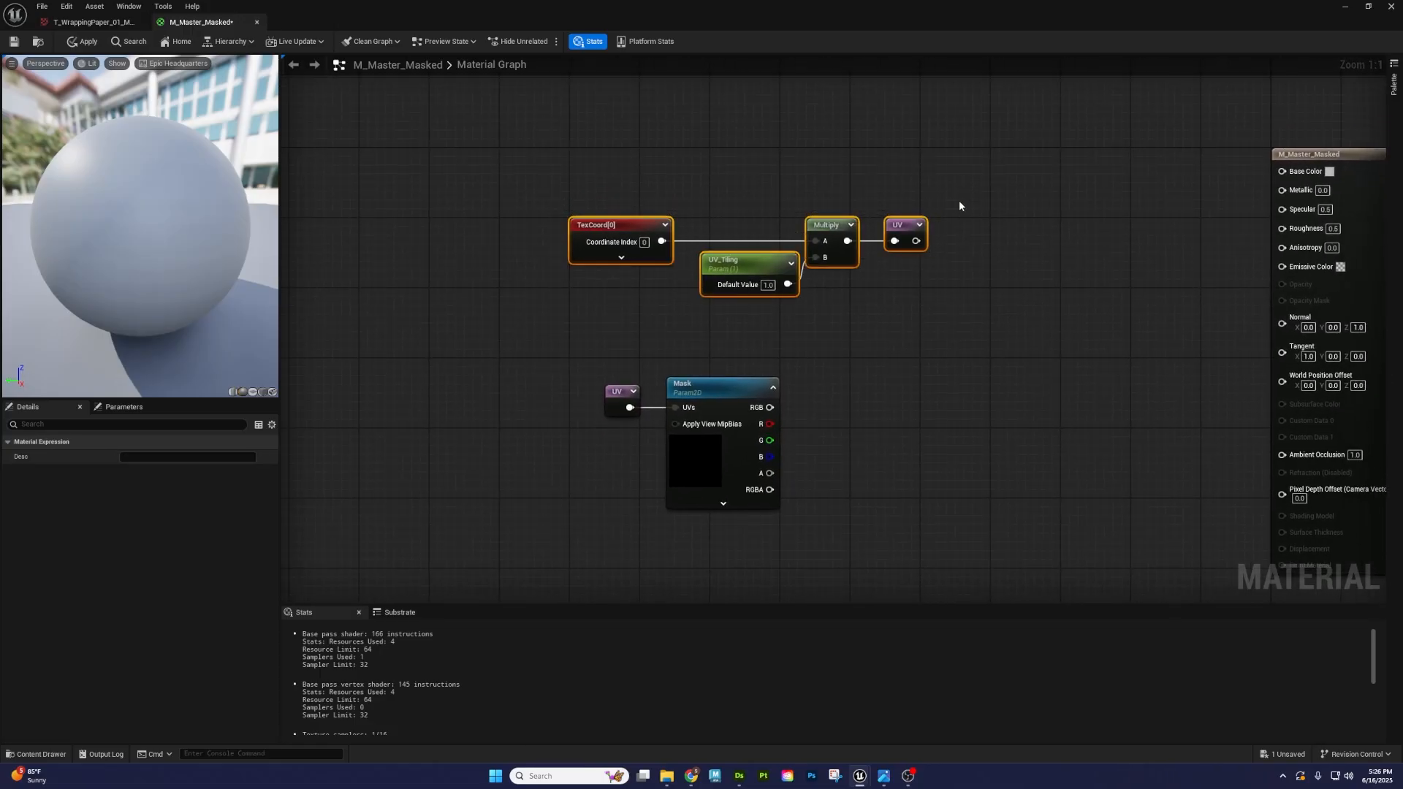
text(cU)
key(Return)
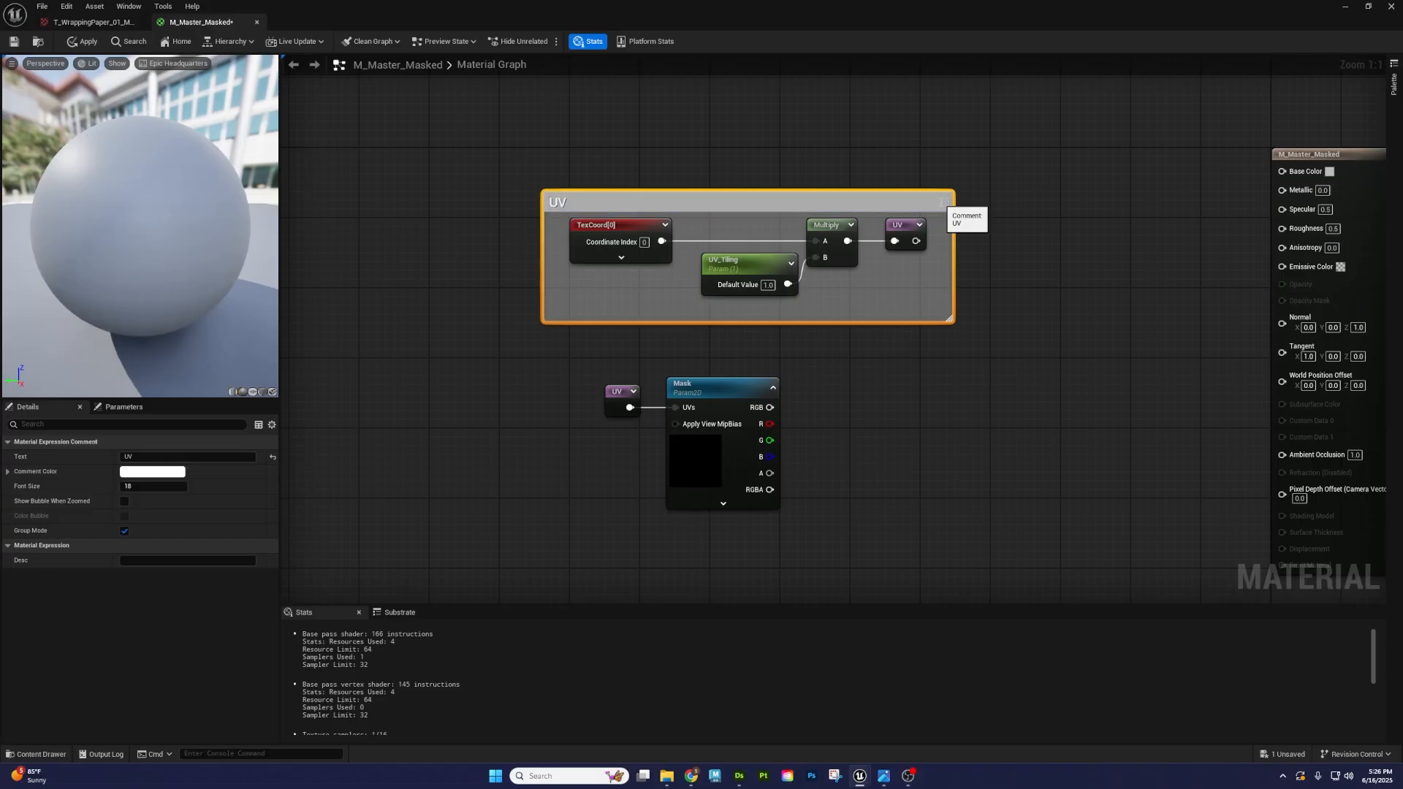
- Group the Mask texture parameter and its UV reroute usage in a comment box titled Mask
drag(843, 562, 576, 357)
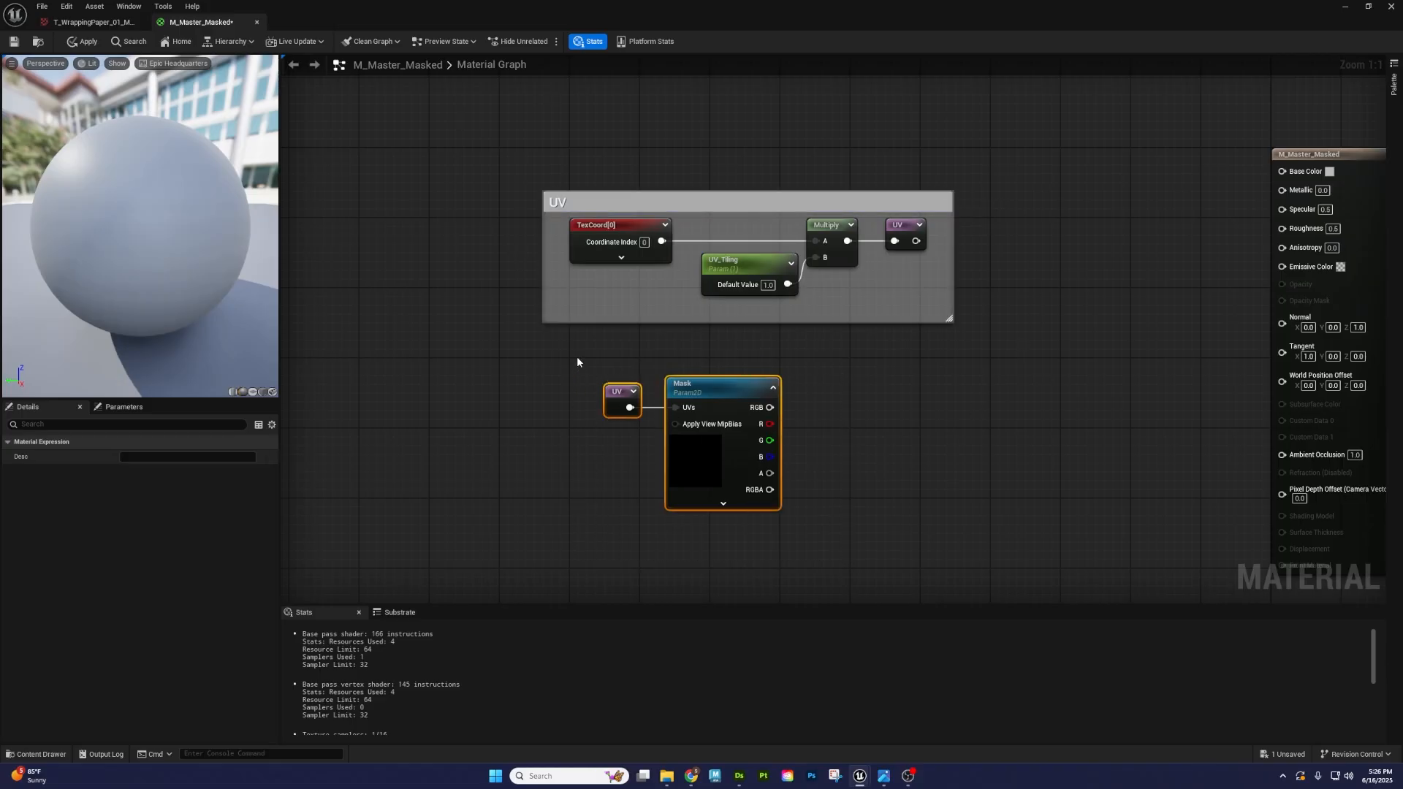
text(c)
text(Mask)
key(Return)
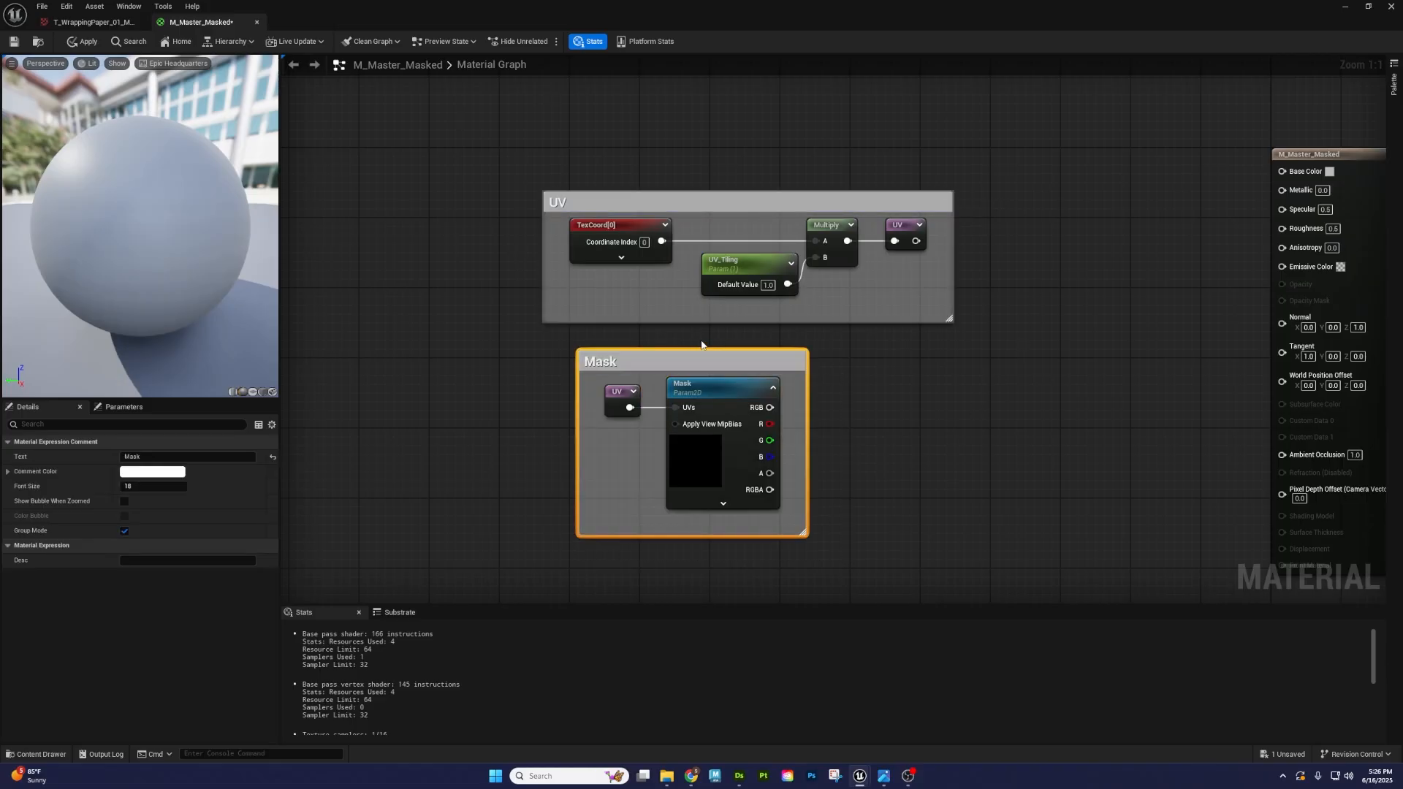
- Enlarge the Mask comment box to make room for more nodes and align it under the UV comment box
click(846, 473)
drag(811, 537, 959, 574)
drag(774, 363, 740, 364)
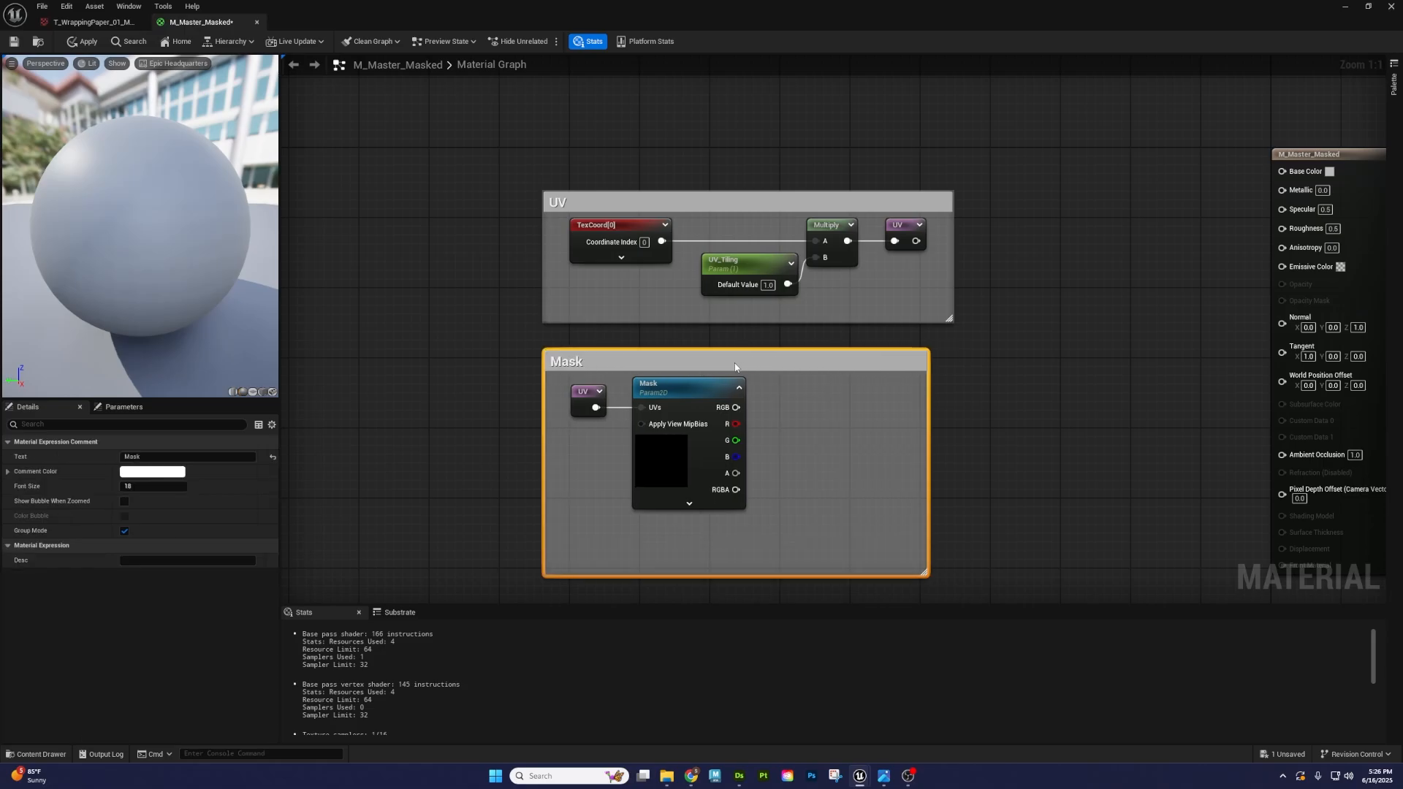
click(764, 394)
- Add a named reroute declaration from the Mask texture's R output and name it Mask_R
drag(732, 424, 823, 437)
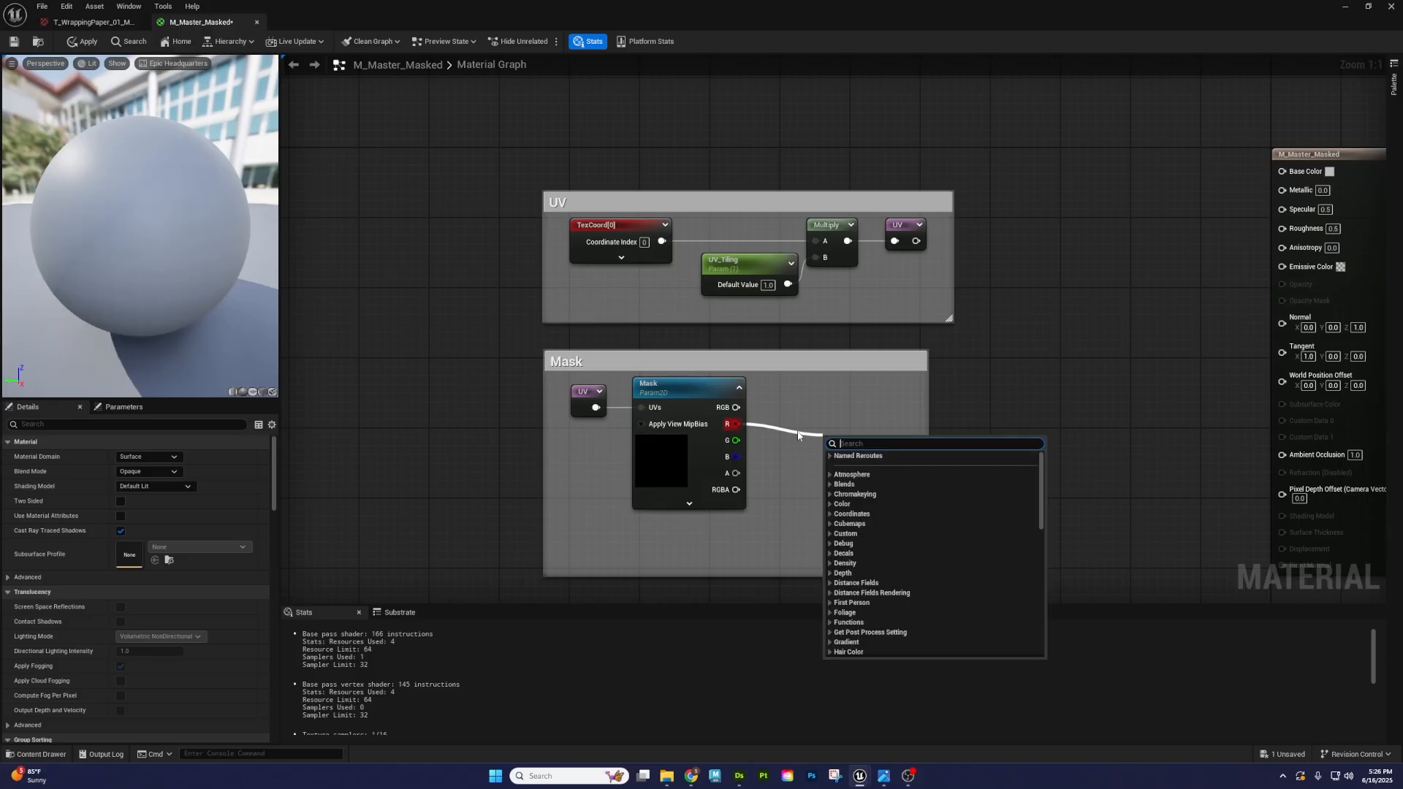
text(named)
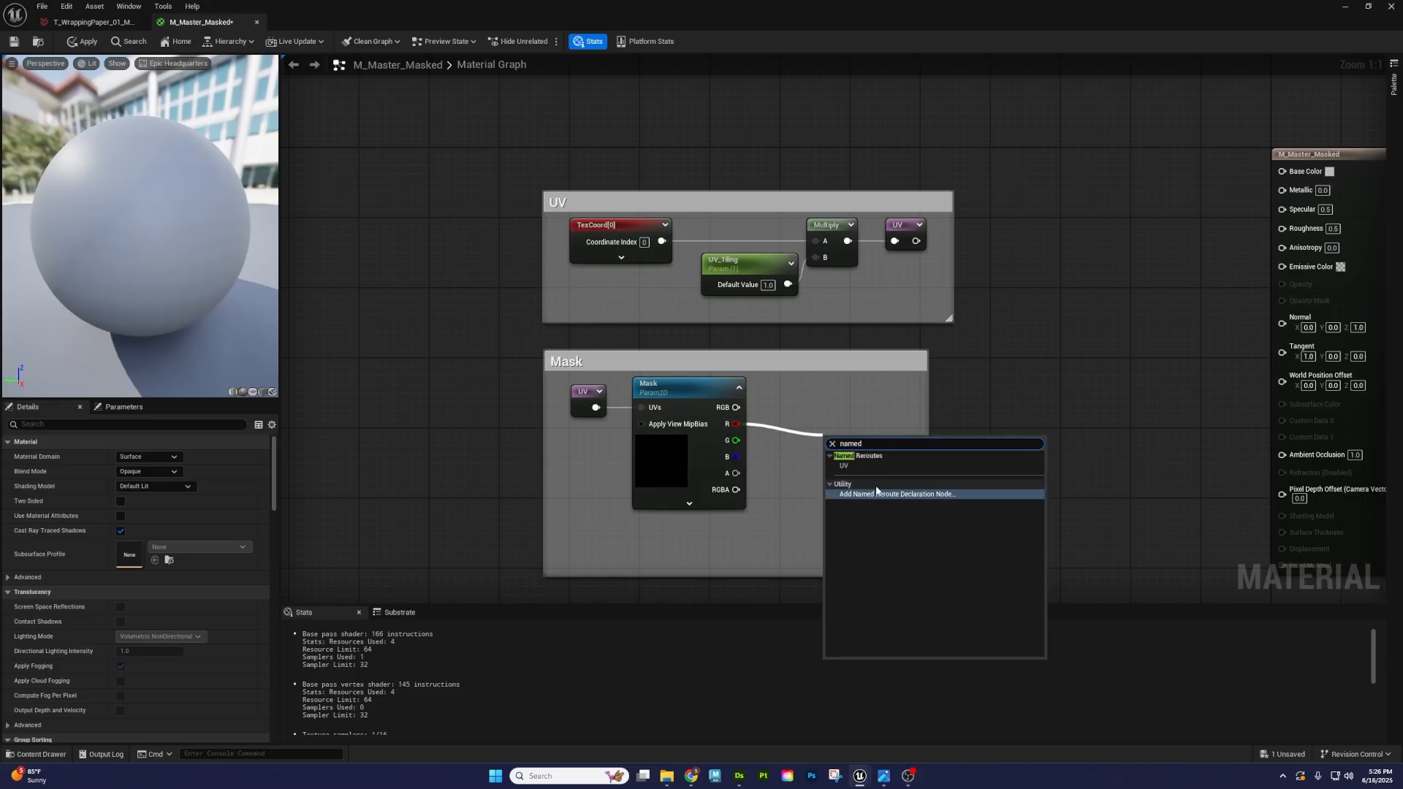
click(877, 493)
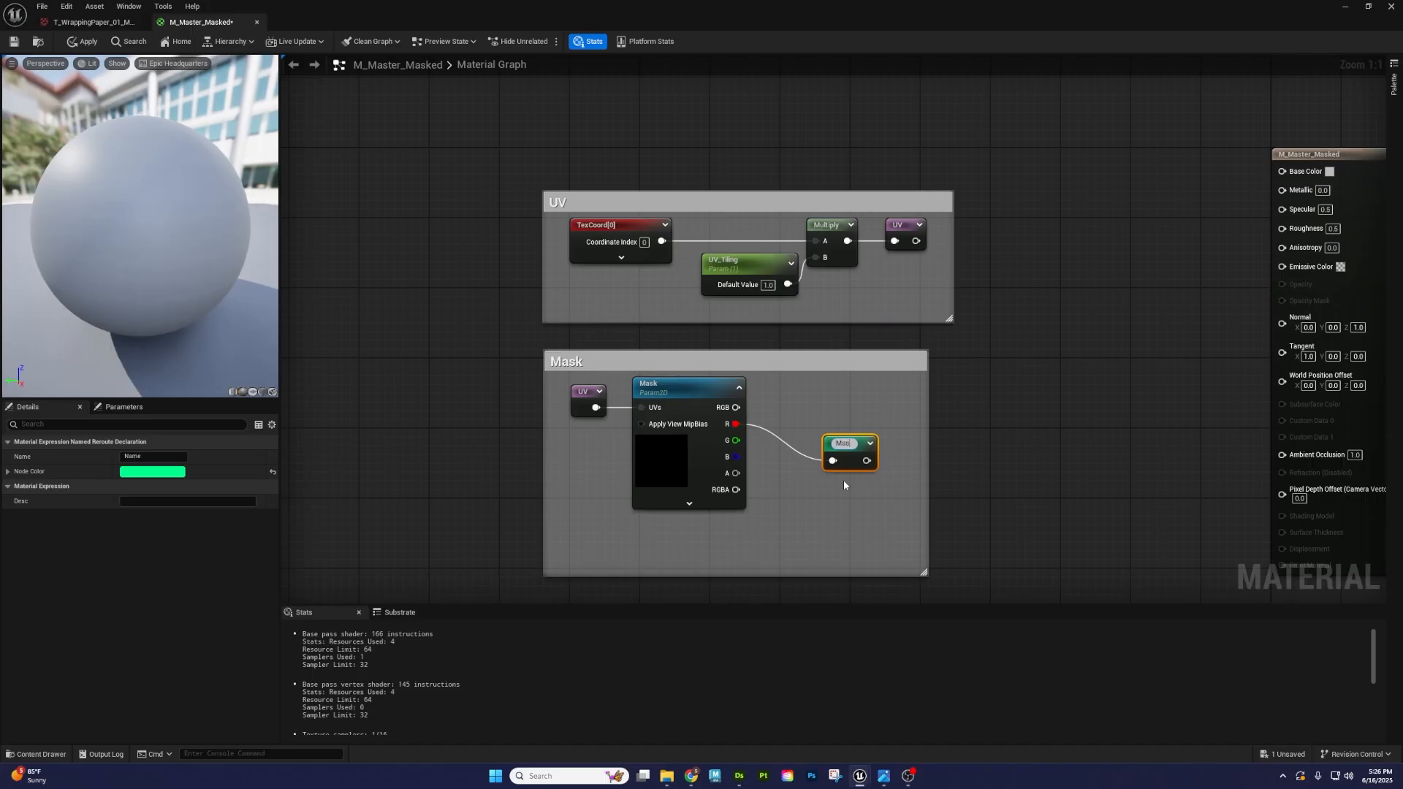
text(R)
key(Return)
- Add a named reroute declaration from the Mask texture's G output and name it Mask_G
drag(736, 441, 789, 486)
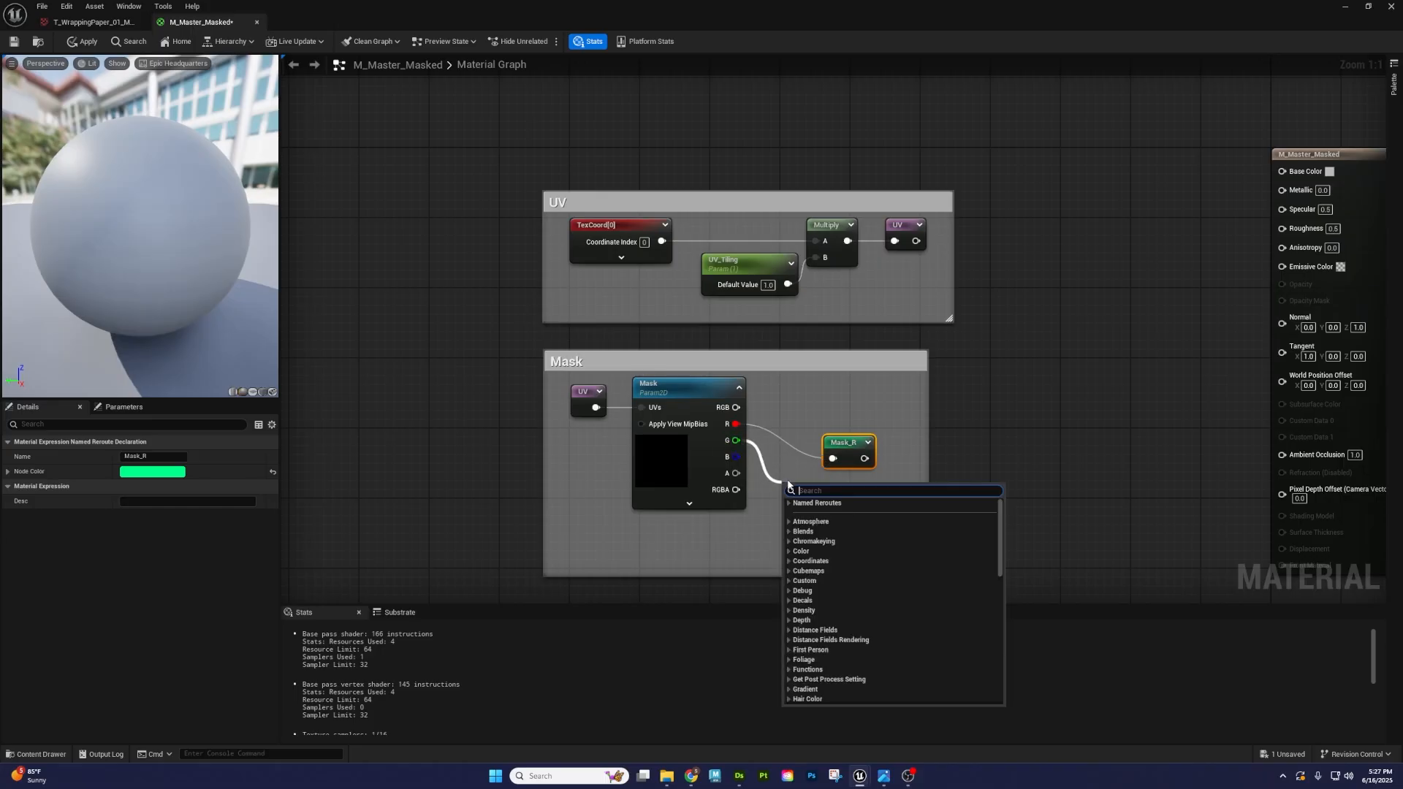
text(name)
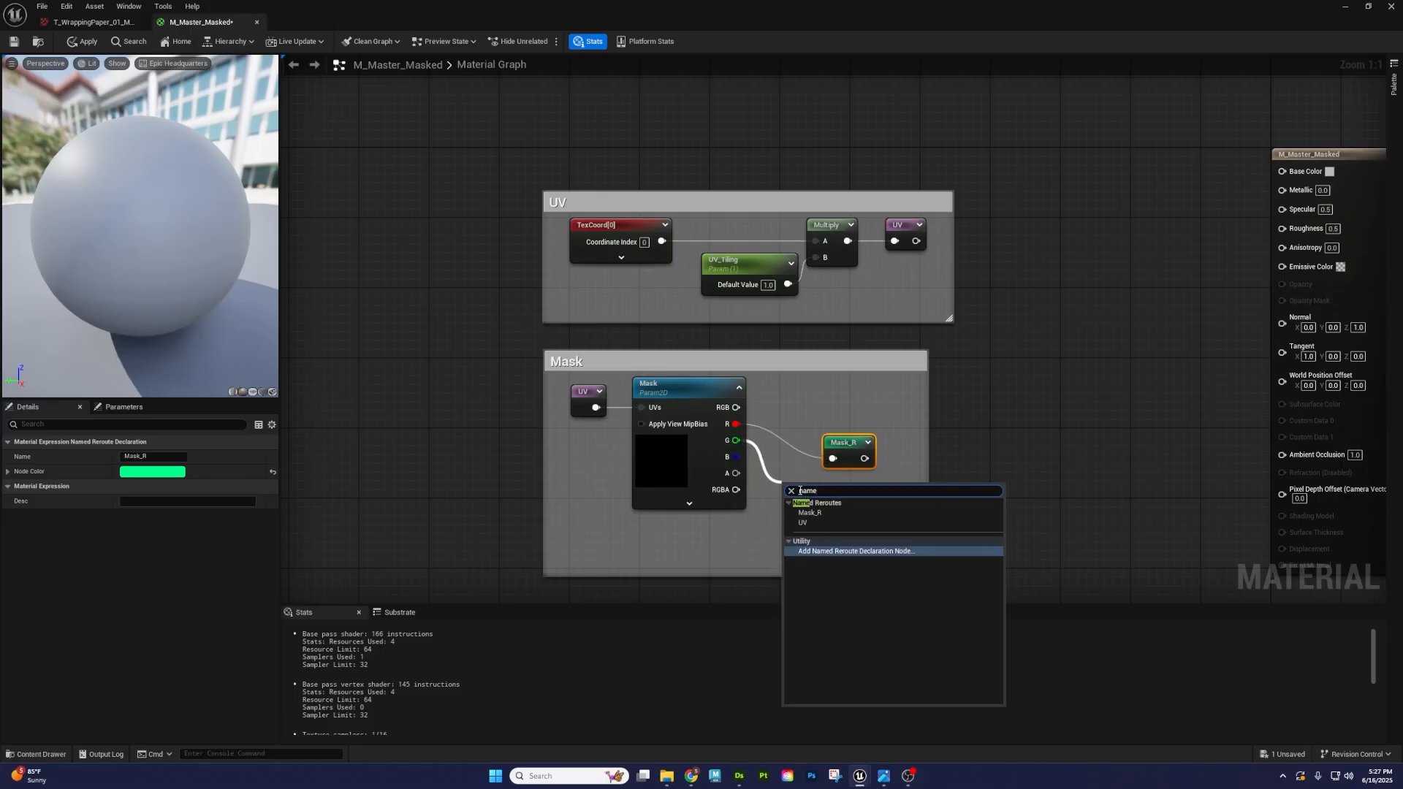
click(819, 551)
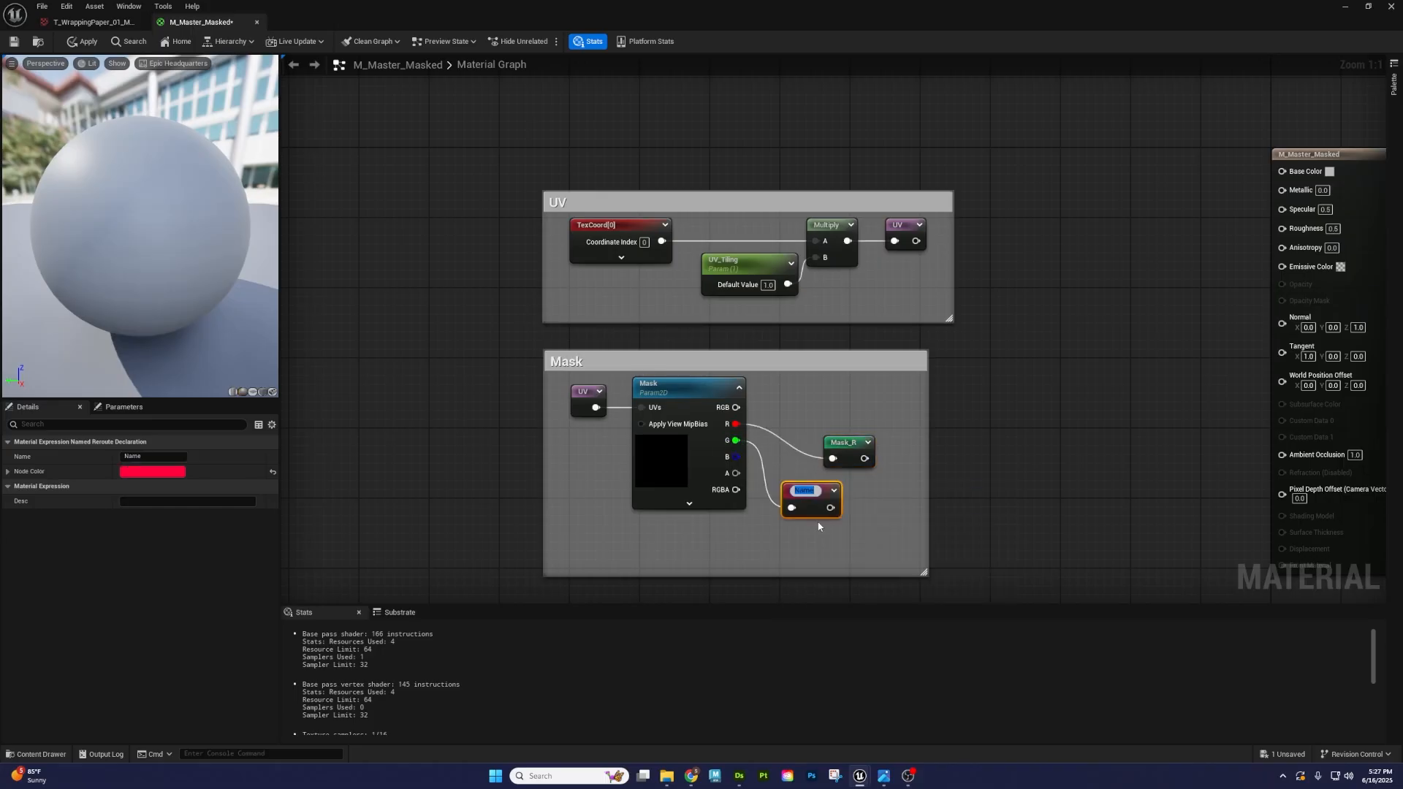
text(Mask_G)
key(Return)
- Add a named reroute declaration from the Mask texture's B output and name it Mask_B
drag(737, 457, 769, 551)
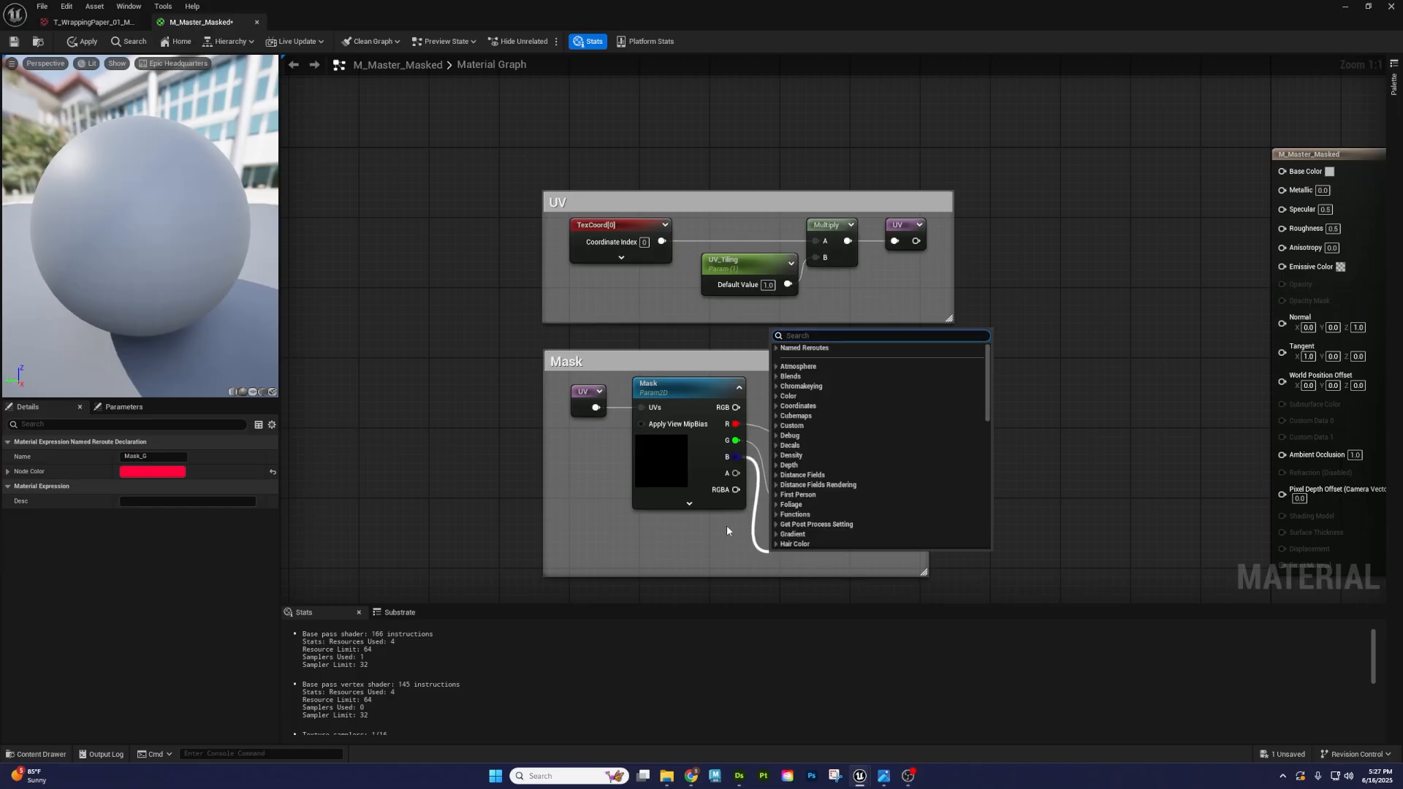
text(Named)
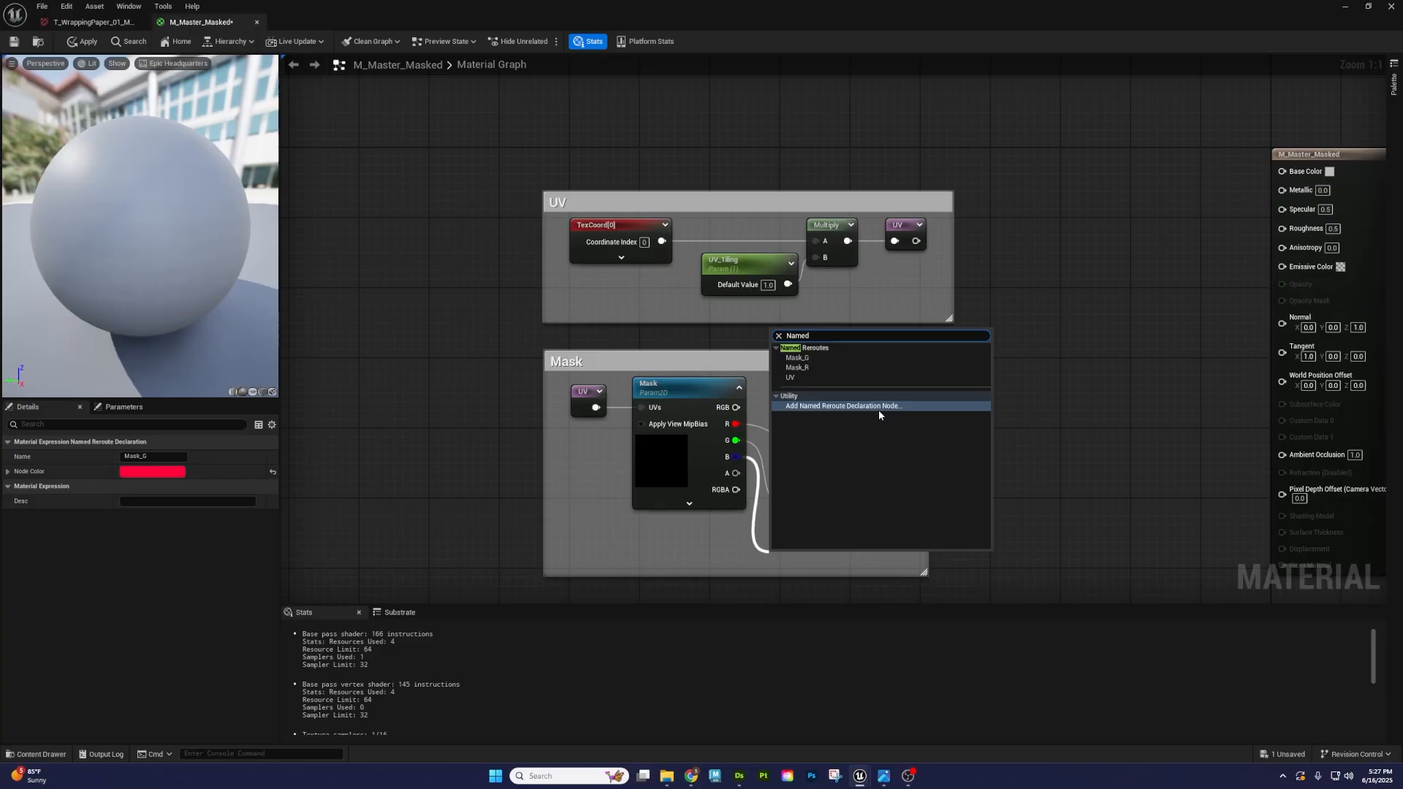
click(879, 408)
text(Mask_B)
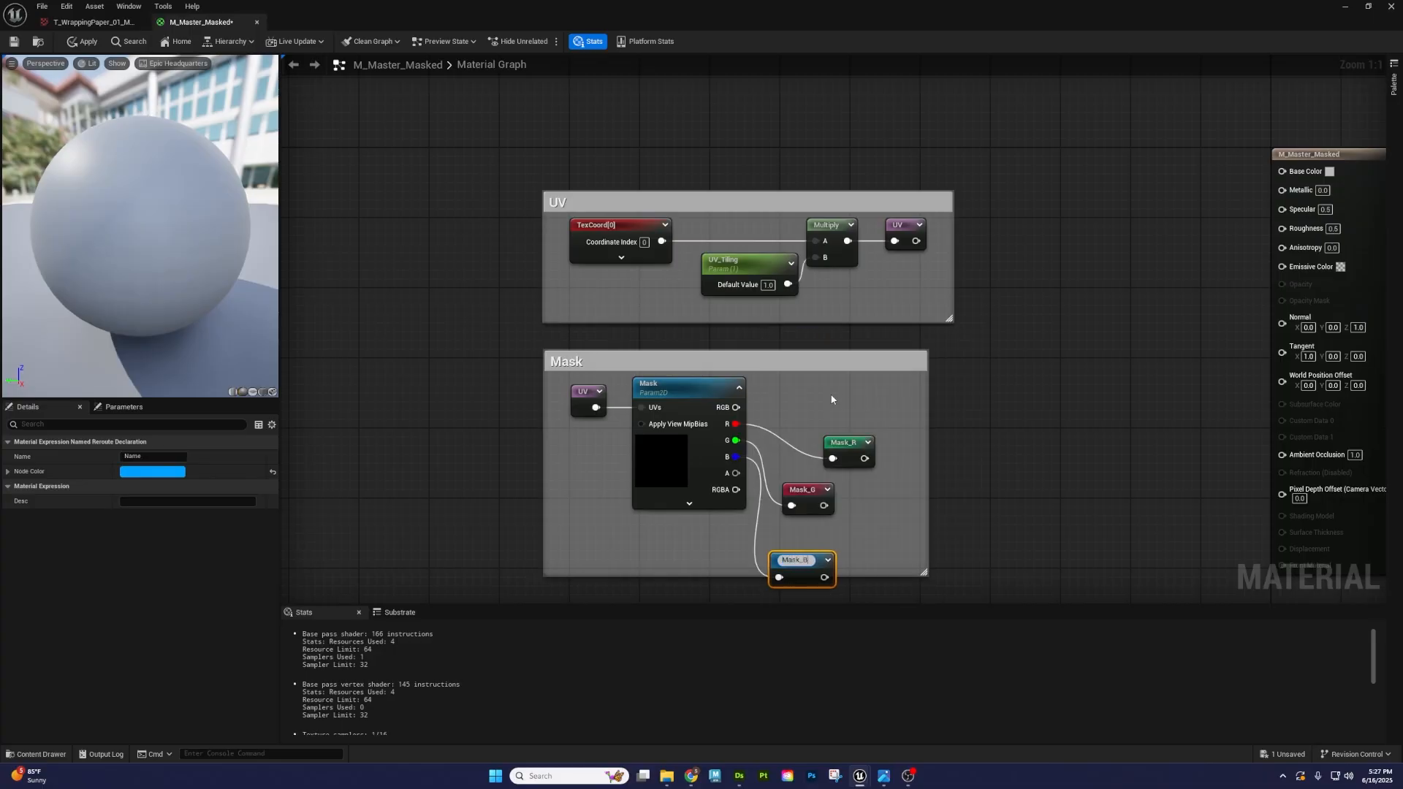
key(Return)
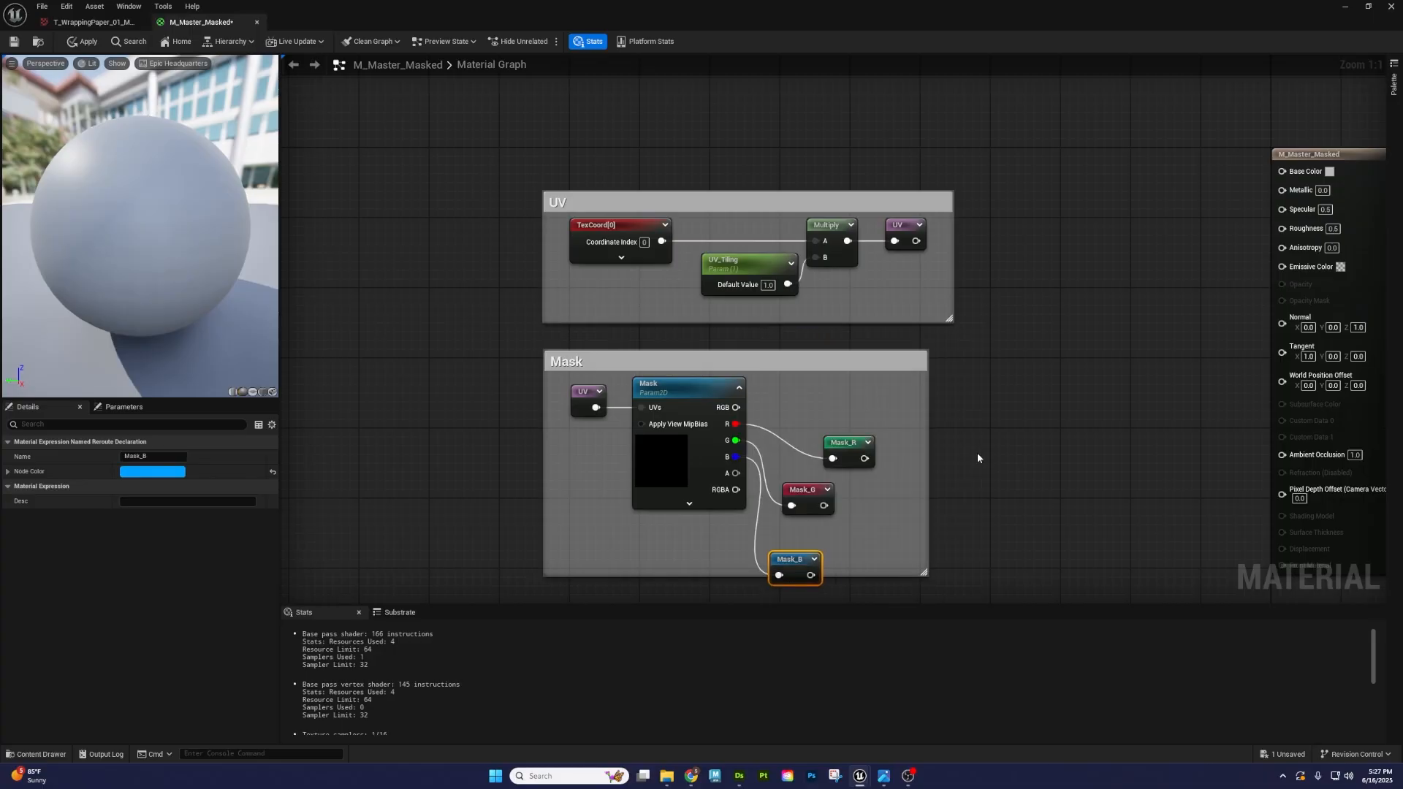
- Move the Mask_R, Mask_G and Mask_B reroutes closer together inside the Mask comment box
drag(846, 447, 830, 414)
drag(822, 484, 828, 456)
drag(792, 559, 818, 506)
- Set the Mask_R reroute's node color to red by sampling the Mask texture's R pin
click(826, 411)
click(152, 472)
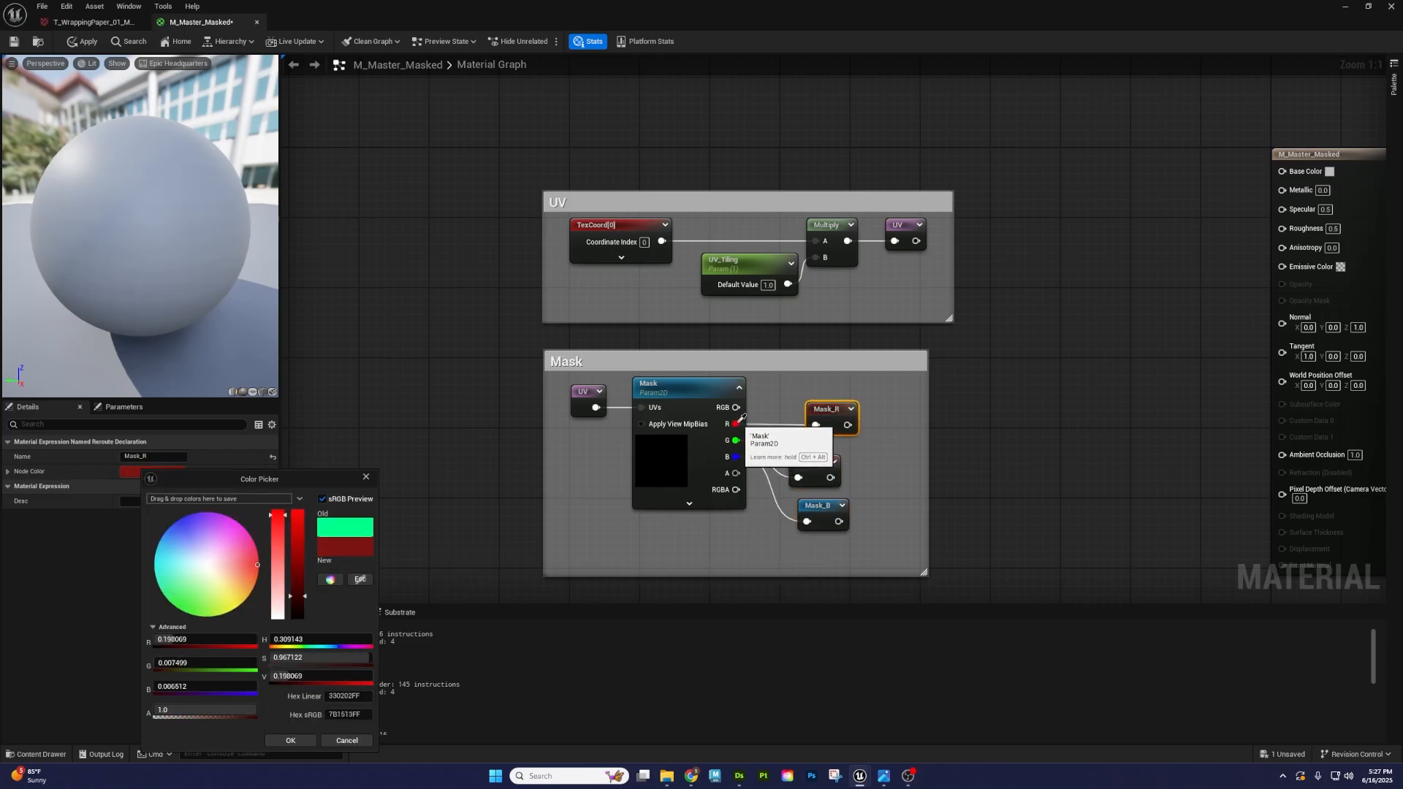
click(820, 465)
- Set the Mask_G reroute's node color to green by sampling the Mask texture's G pin
click(820, 468)
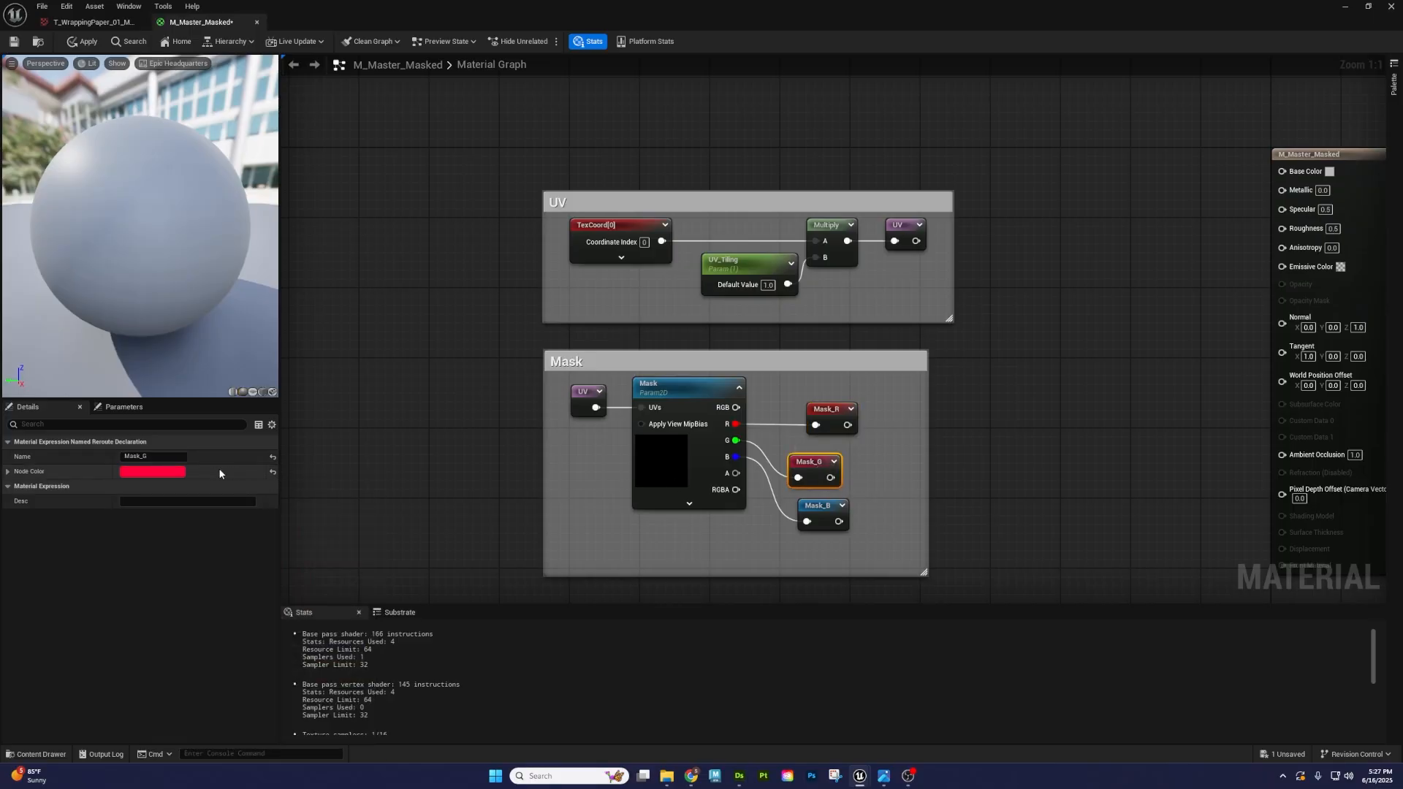
click(169, 472)
click(379, 579)
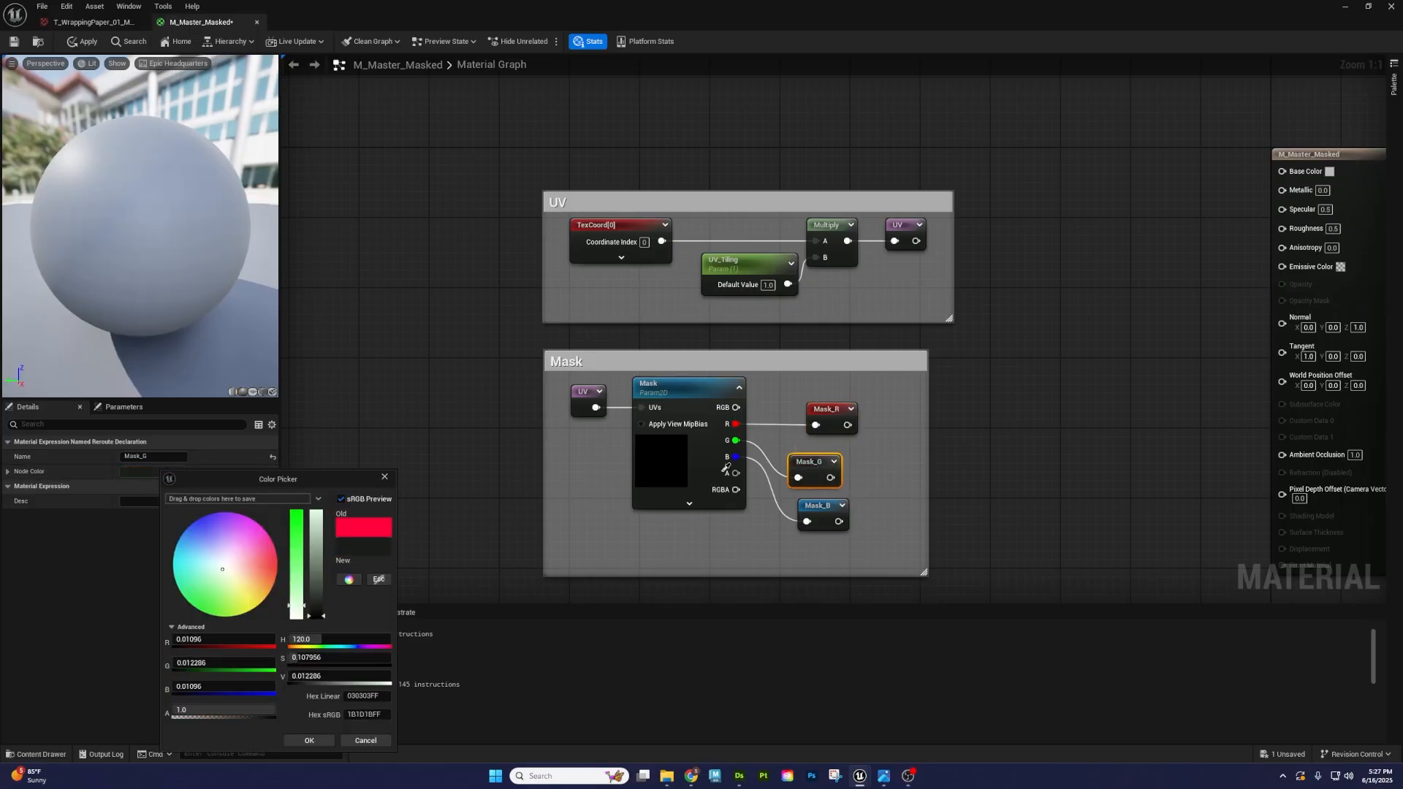
click(740, 438)
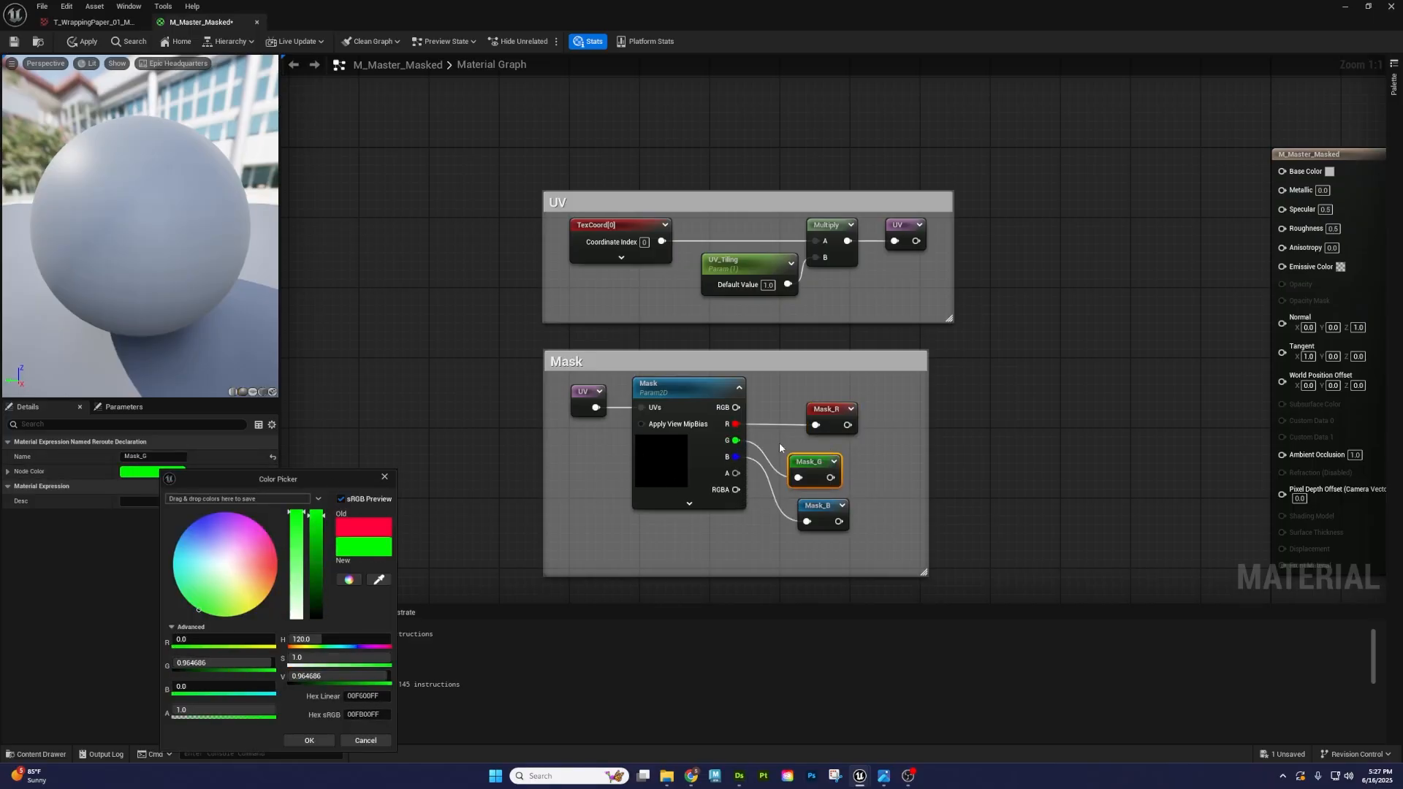
- Set the Mask_B reroute's node color to blue by sampling the Mask texture's B pin
click(826, 505)
click(157, 472)
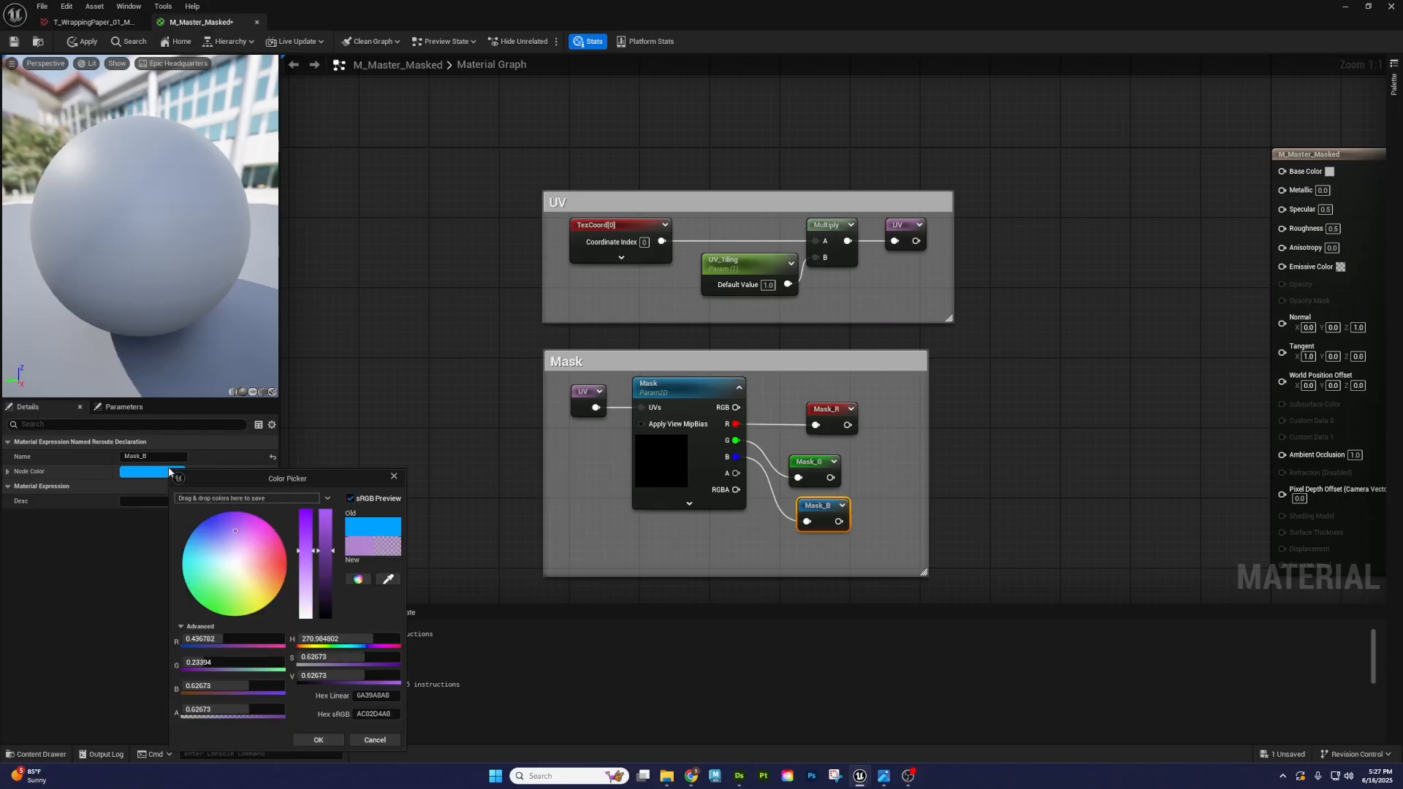
click(391, 581)
click(737, 457)
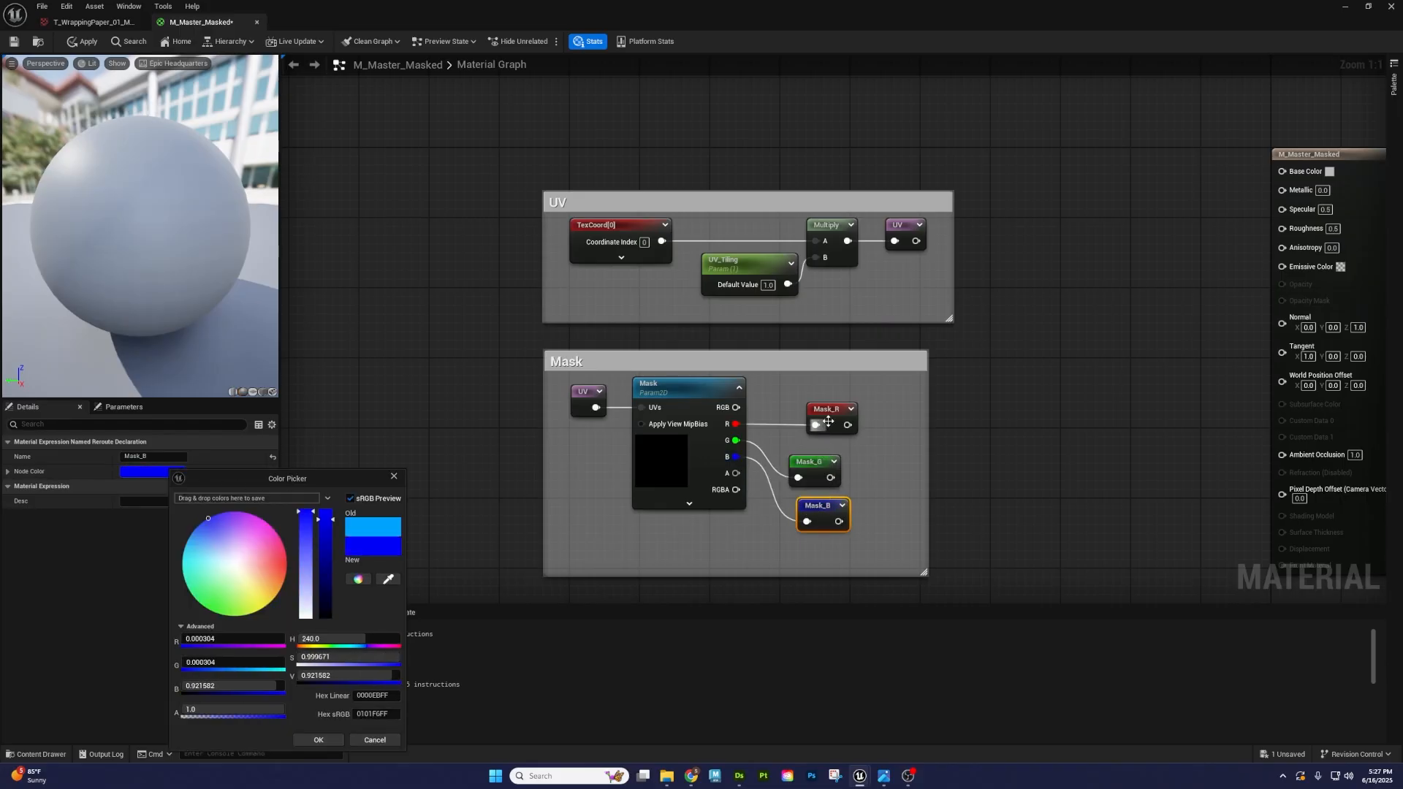
- Stack the three mask reroutes in a tight, aligned column next to the Mask texture's outputs
drag(828, 421, 806, 444)
drag(818, 521, 804, 489)
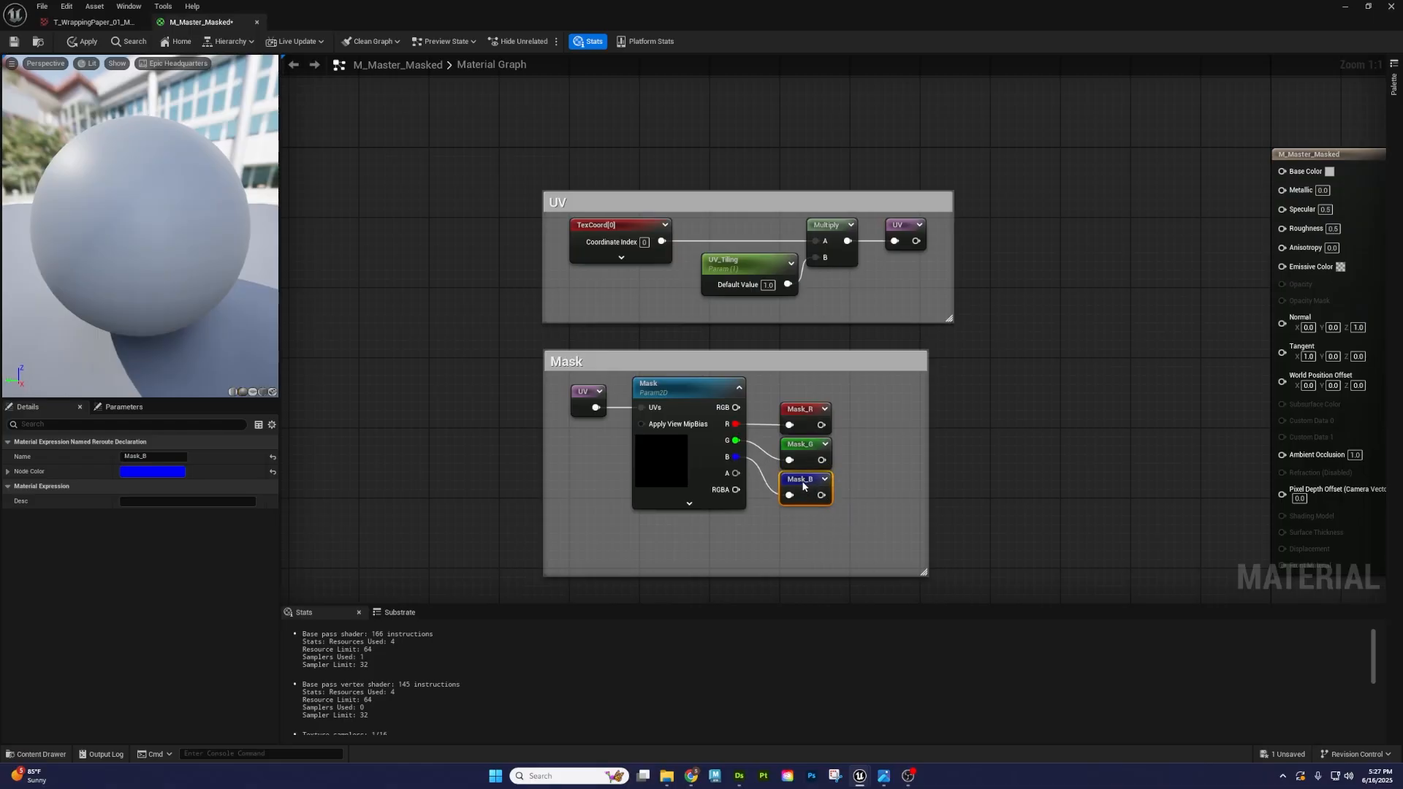
click(950, 439)
- Move the UV and Mask groups farther away from the material output node to make room for new nodes
scroll(931, 504, down, 2)
drag(592, 585, 432, 241)
click(780, 254)
right_drag(780, 254, 682, 265)
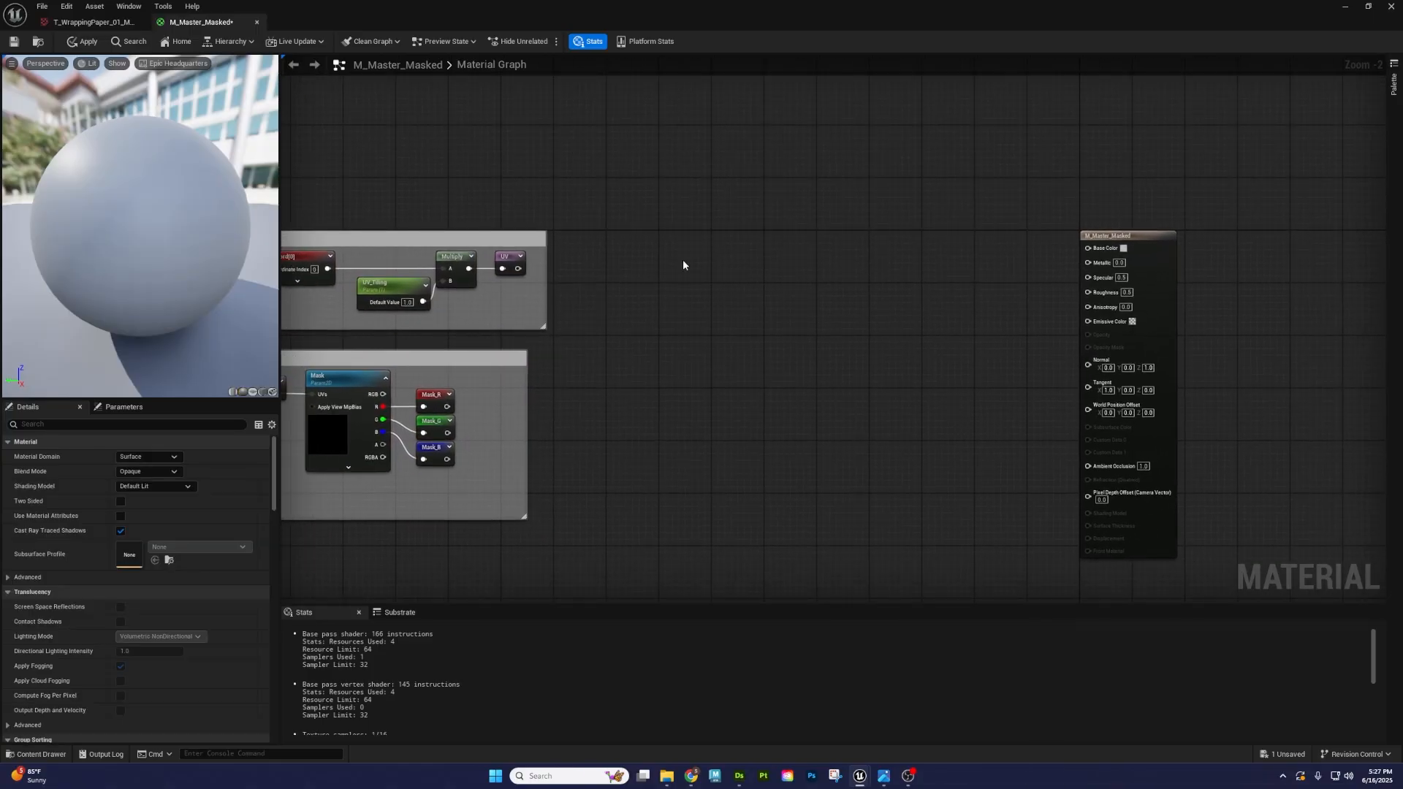
- Add three Constant3Vector nodes between the comment groups and the material output, stacked in an evenly spaced column
click(647, 270)
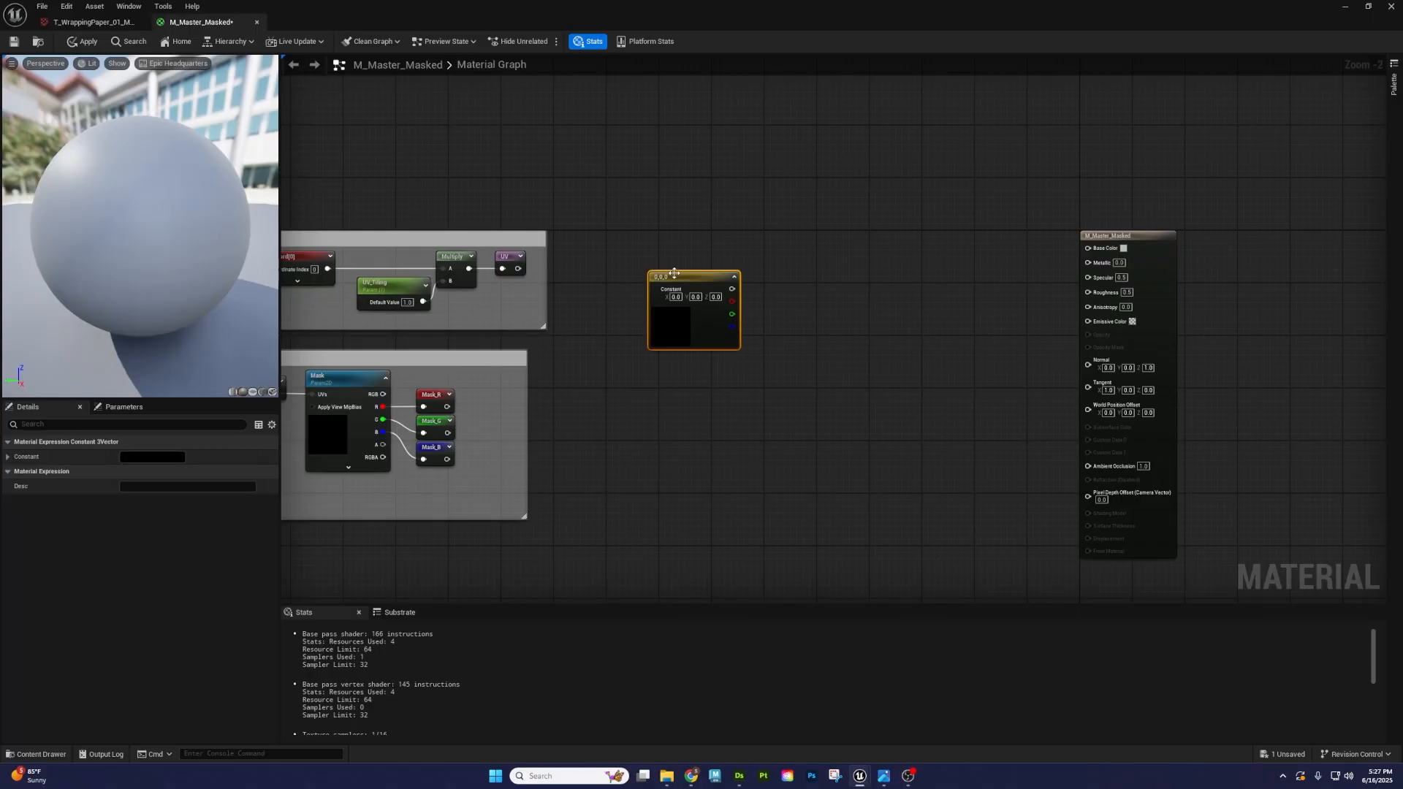
drag(673, 276, 674, 252)
key(ctrl+v)
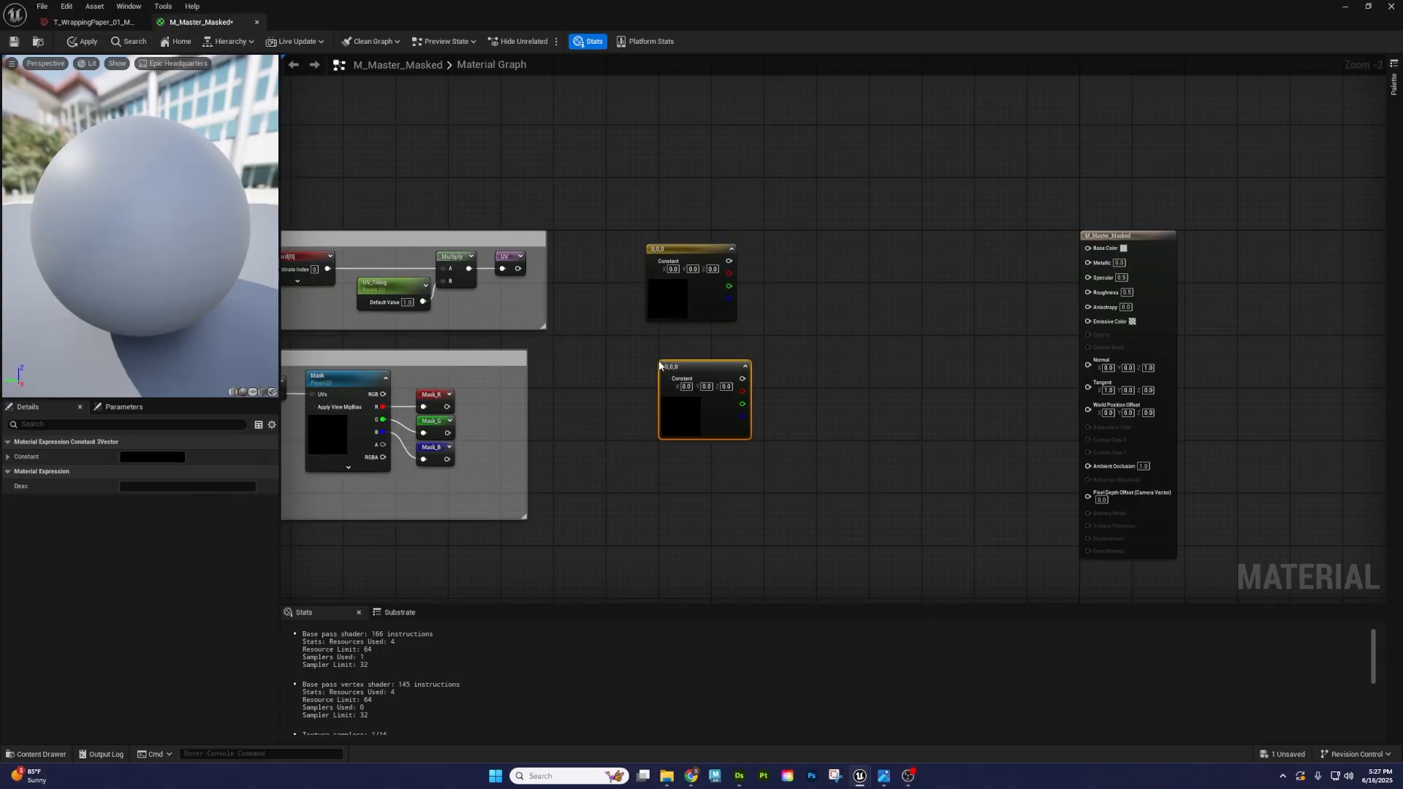
key(ctrl+v)
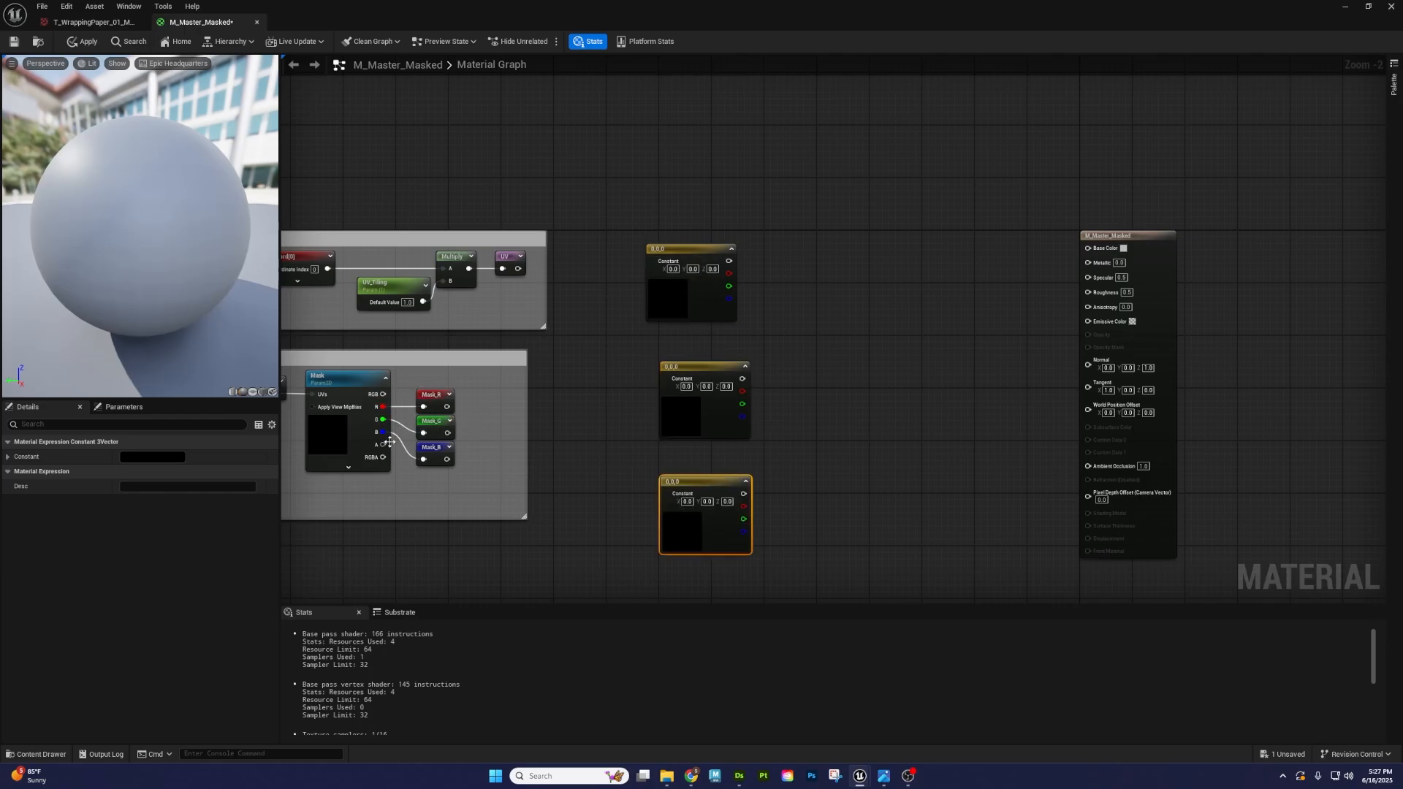
drag(676, 263, 676, 250)
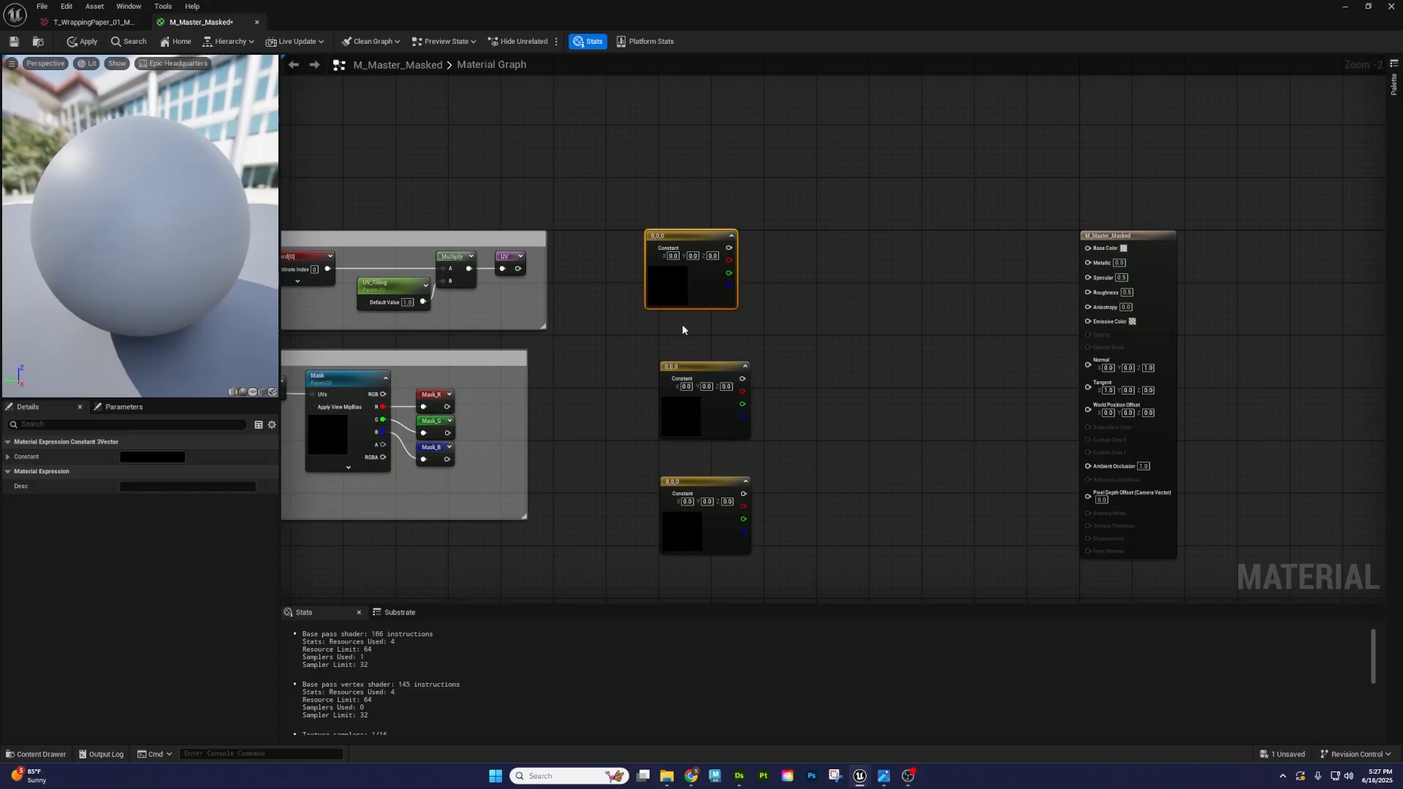
drag(677, 381, 662, 348)
drag(677, 497, 662, 448)
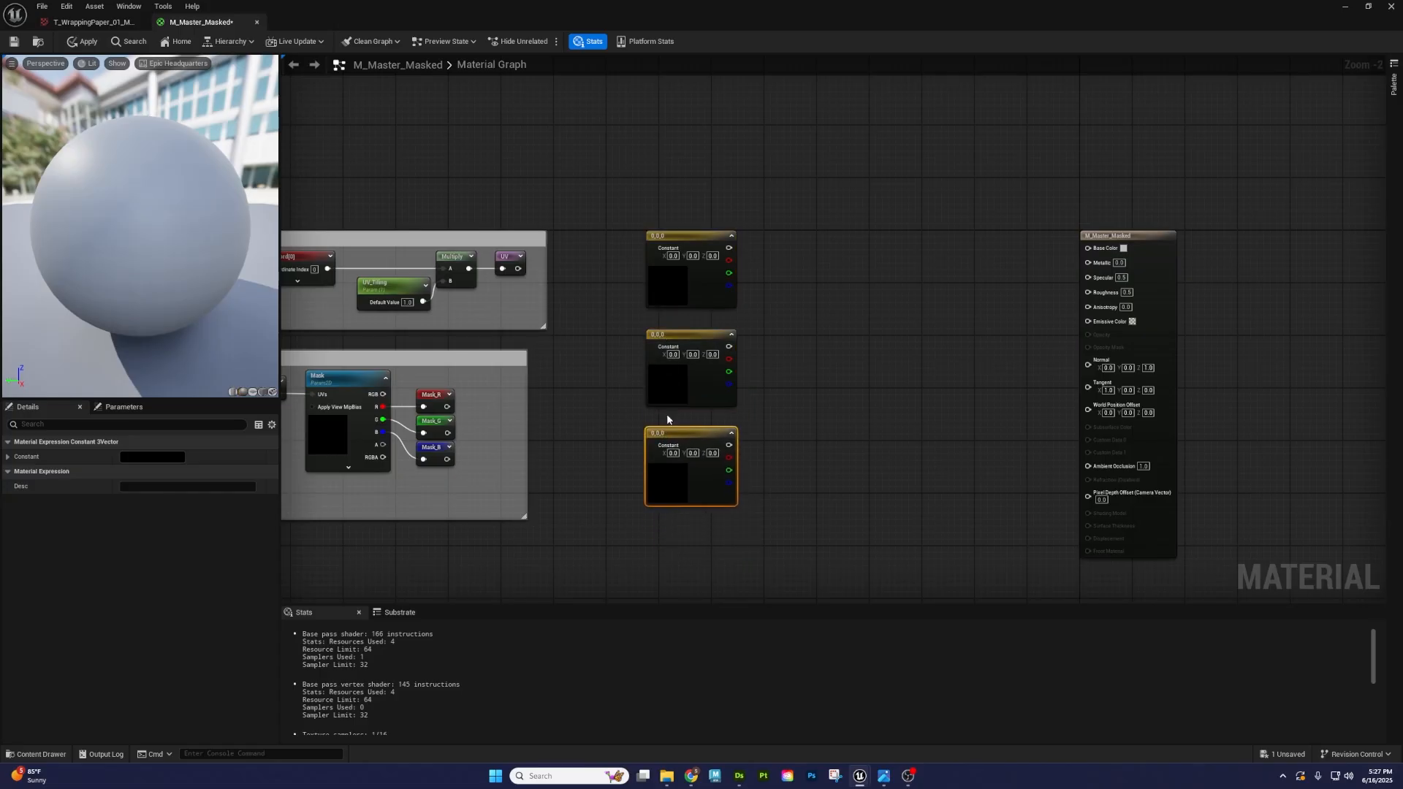
- Convert the uppermost Constant3Vector to a parameter named BaseColor_Tint_R
click(674, 246)
right_click(674, 244)
click(721, 275)
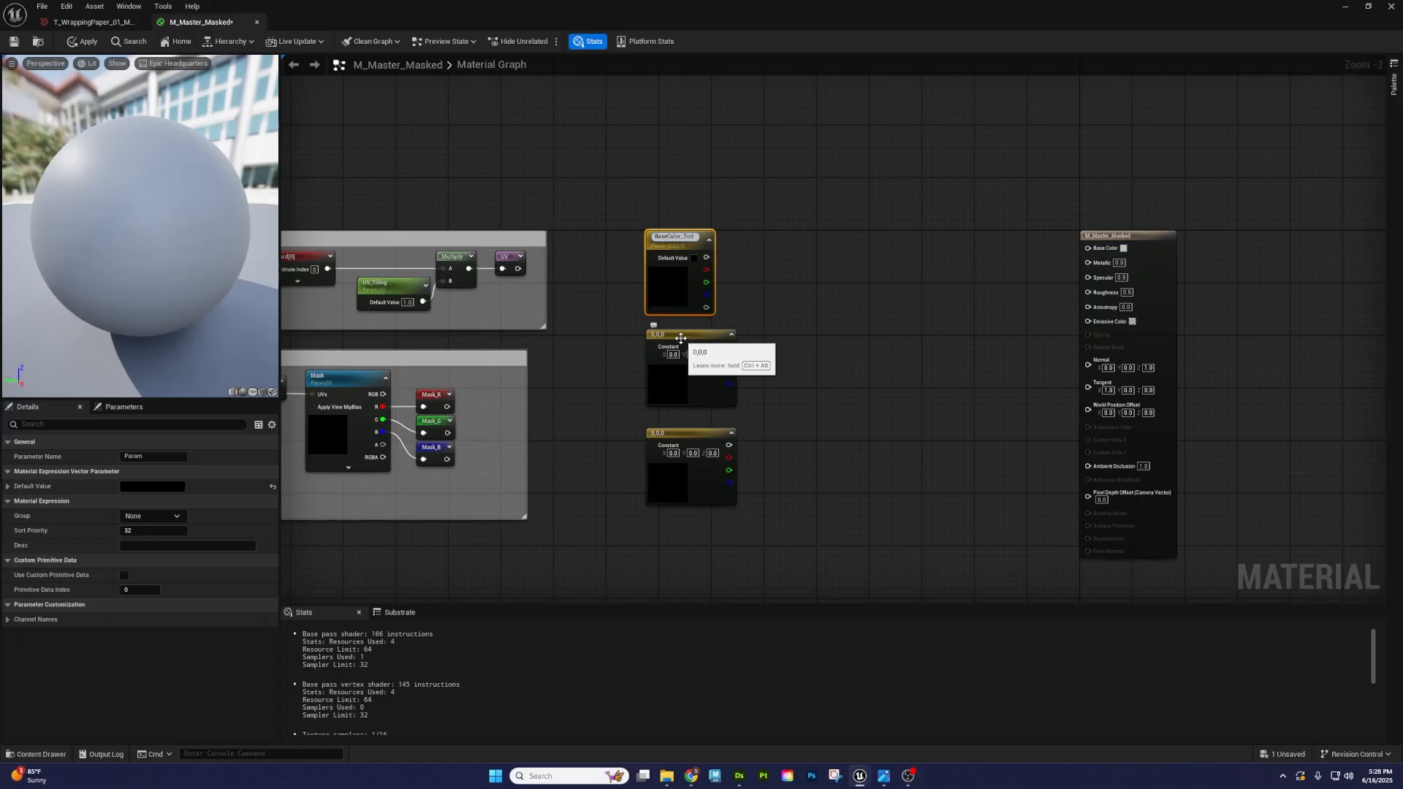
- Convert the middle Constant3Vector to a parameter and name it BaseColor_Tint_G, reusing the name of the R tint parameter
scroll(680, 338, up, 2)
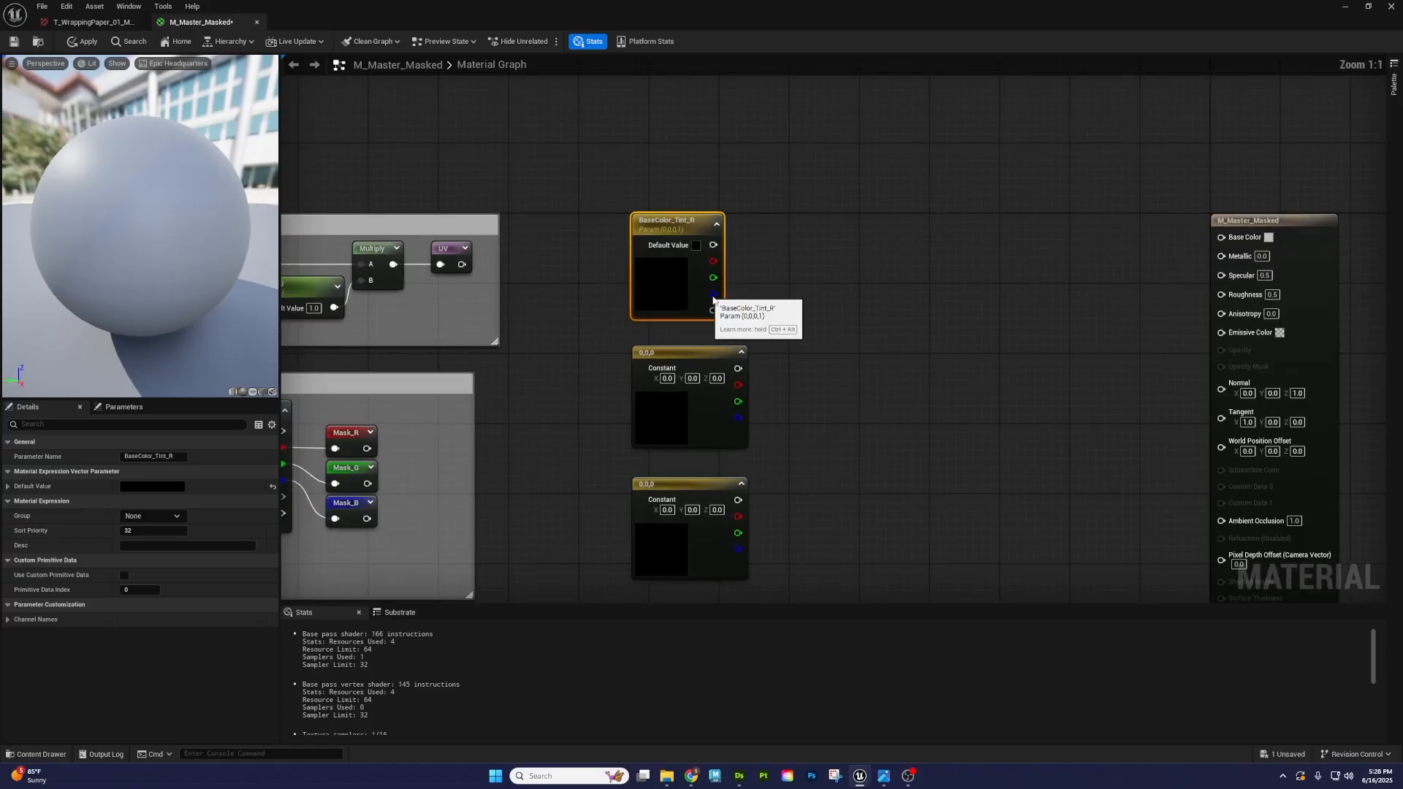
right_drag(808, 381, 805, 282)
right_click(685, 295)
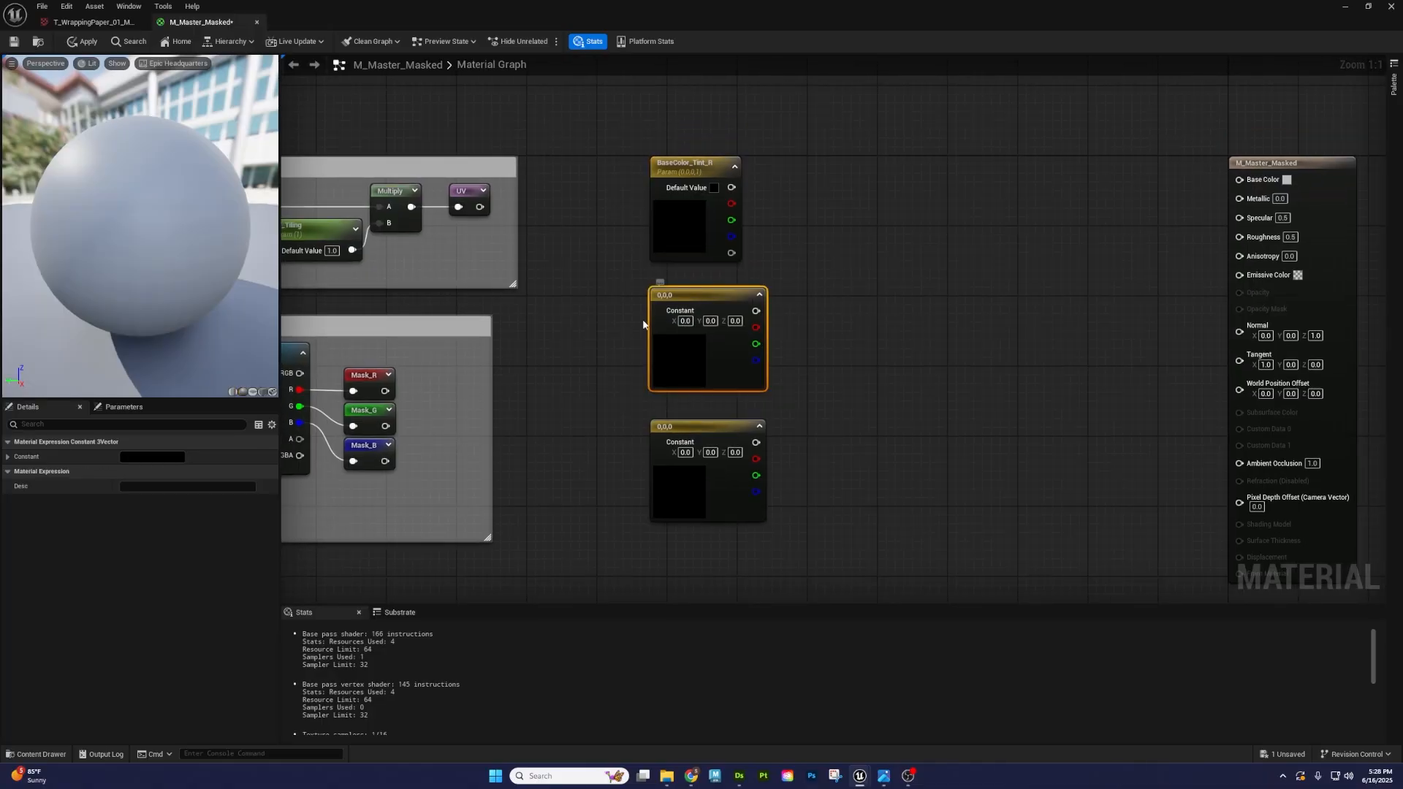
click(733, 329)
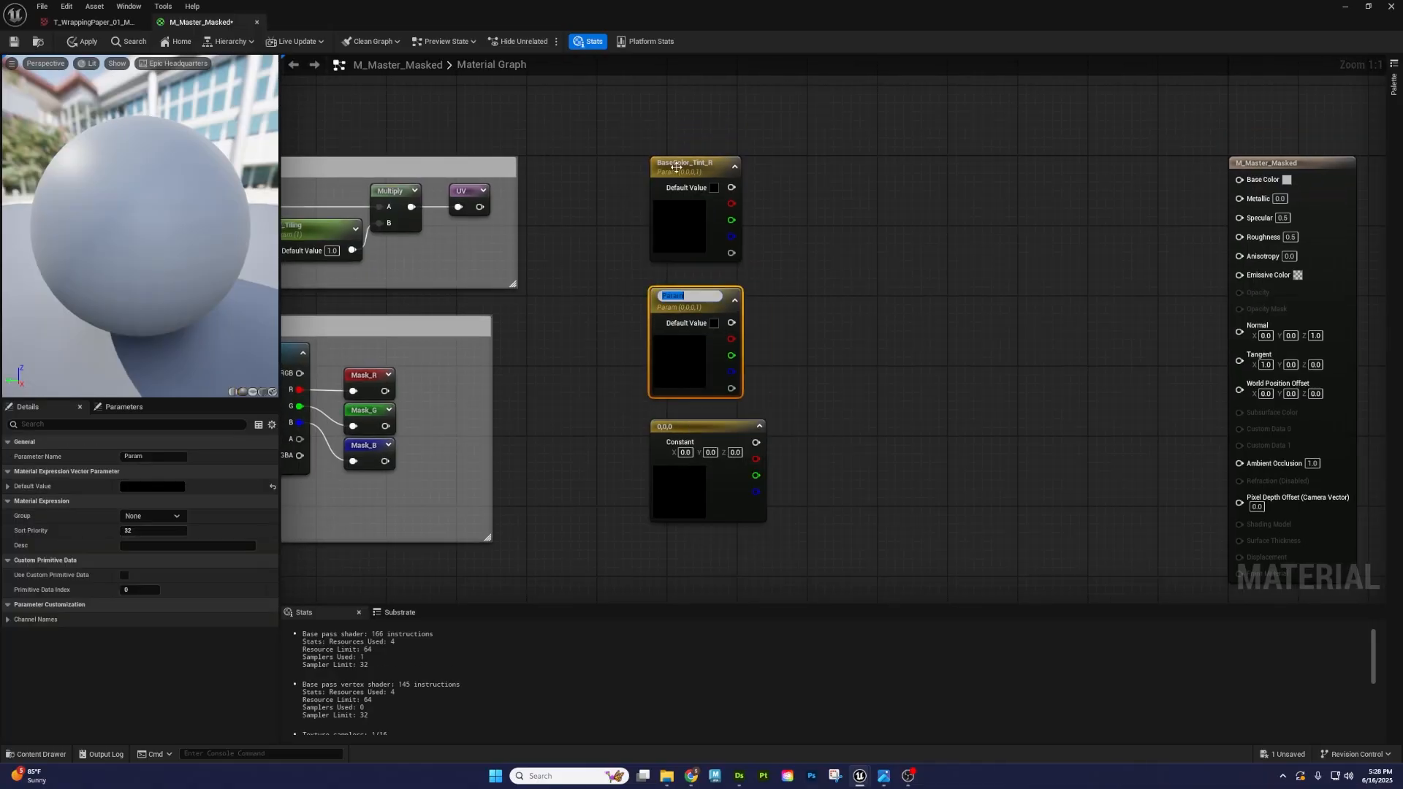
click(679, 166)
click(682, 164)
key(ctrl+c)
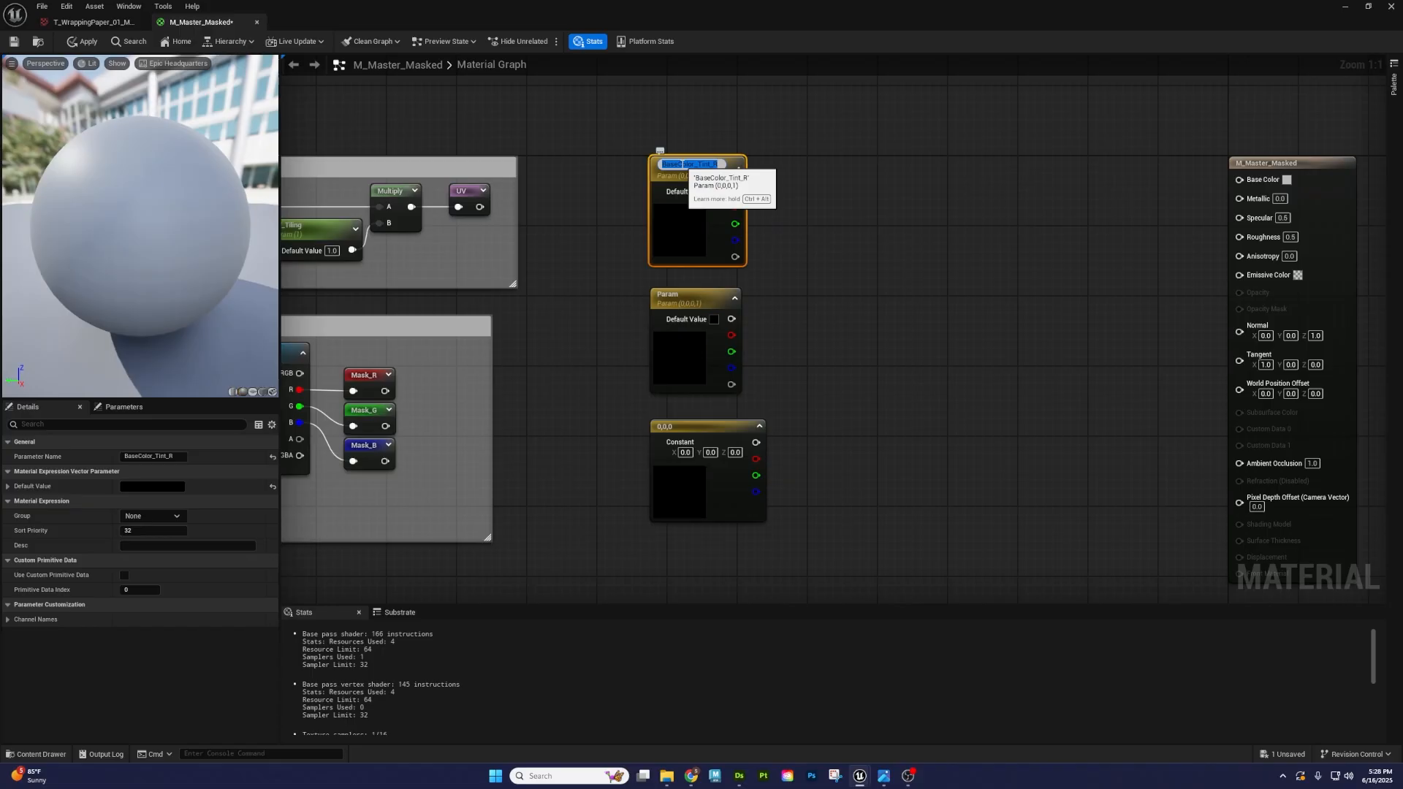
click(864, 244)
click(686, 296)
click(687, 296)
key(ctrl+v)
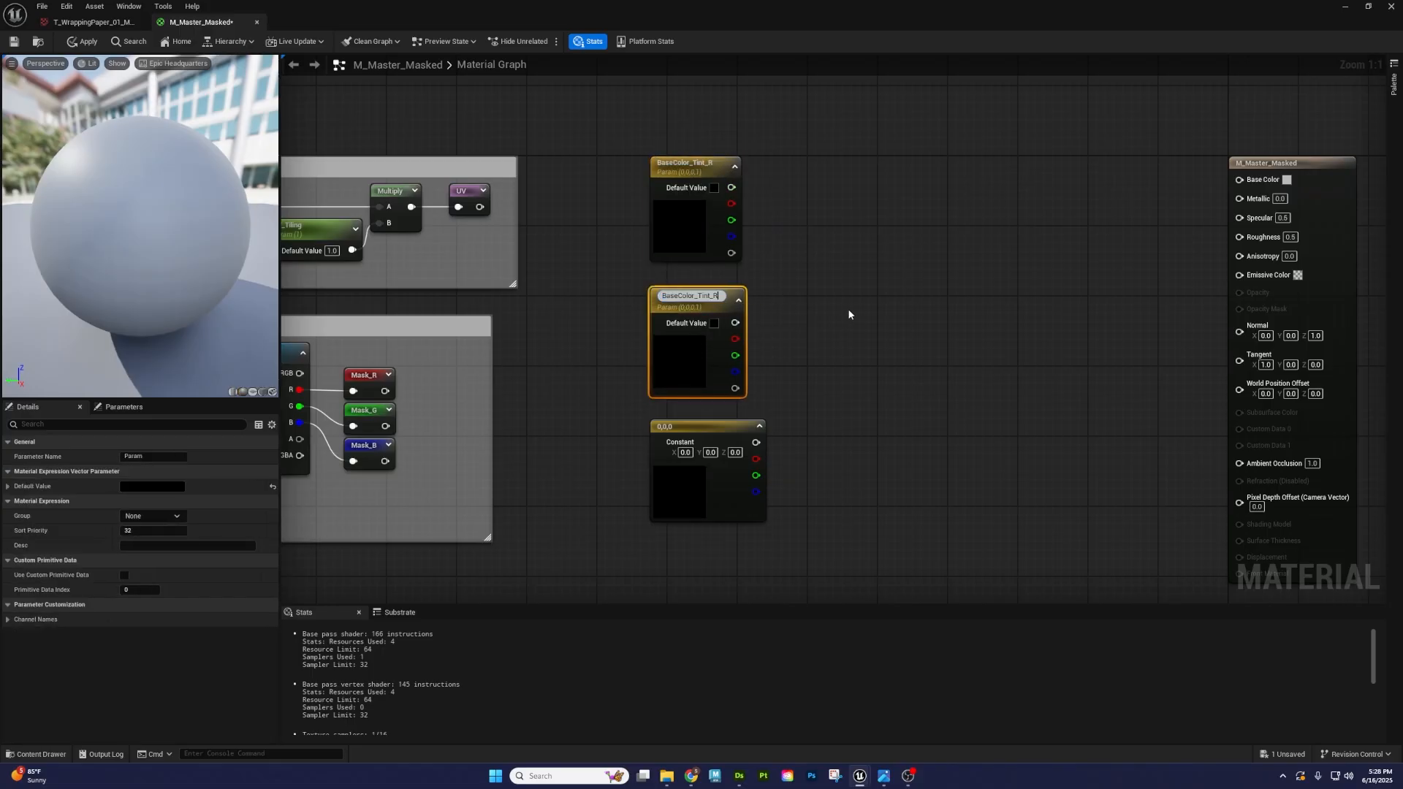
key(BackSpace)
text(G)
key(Return)
- Convert the lowest Constant3Vector to a parameter and name it BaseColor_Tint_B
right_click(723, 428)
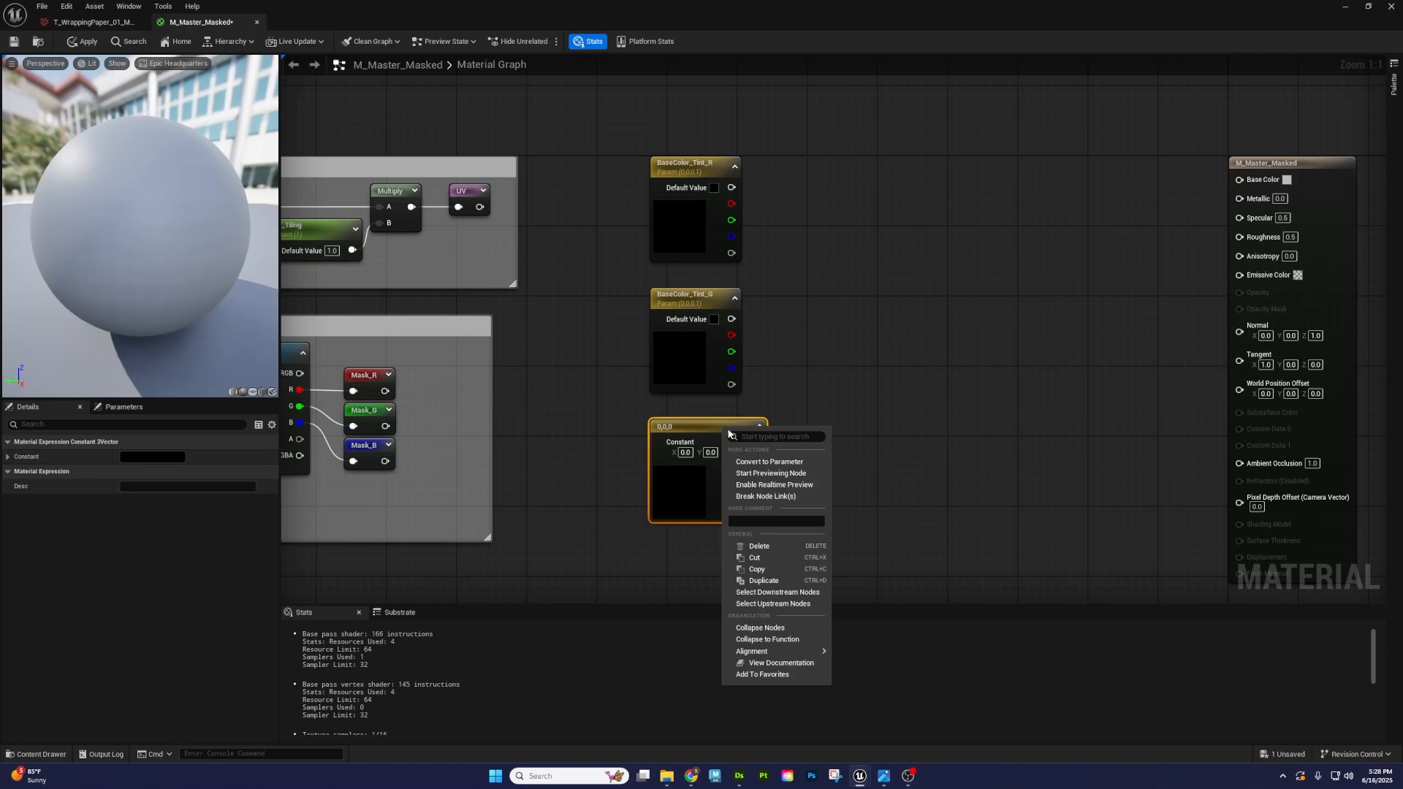
click(754, 461)
key(ctrl+v)
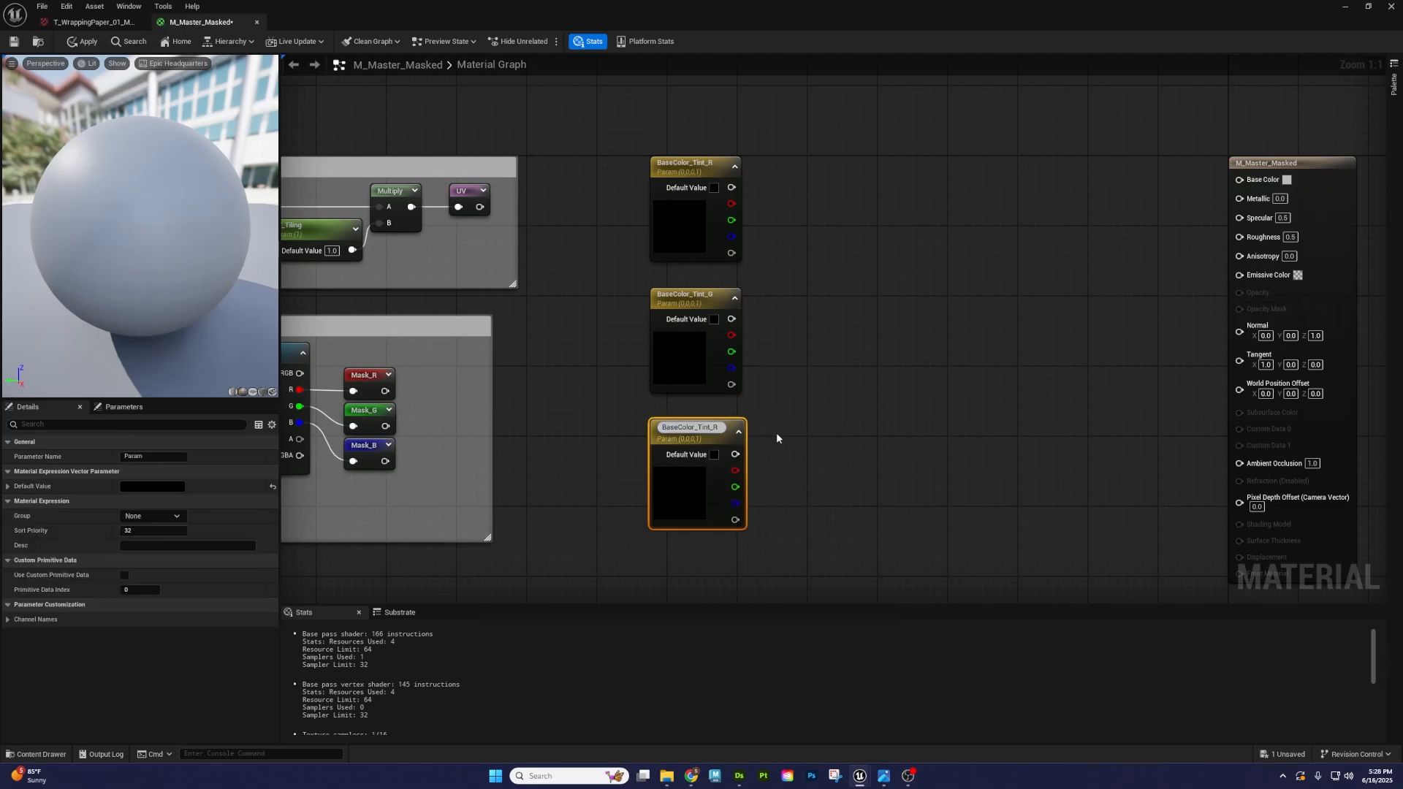
key(BackSpace)
text(B)
key(Return)
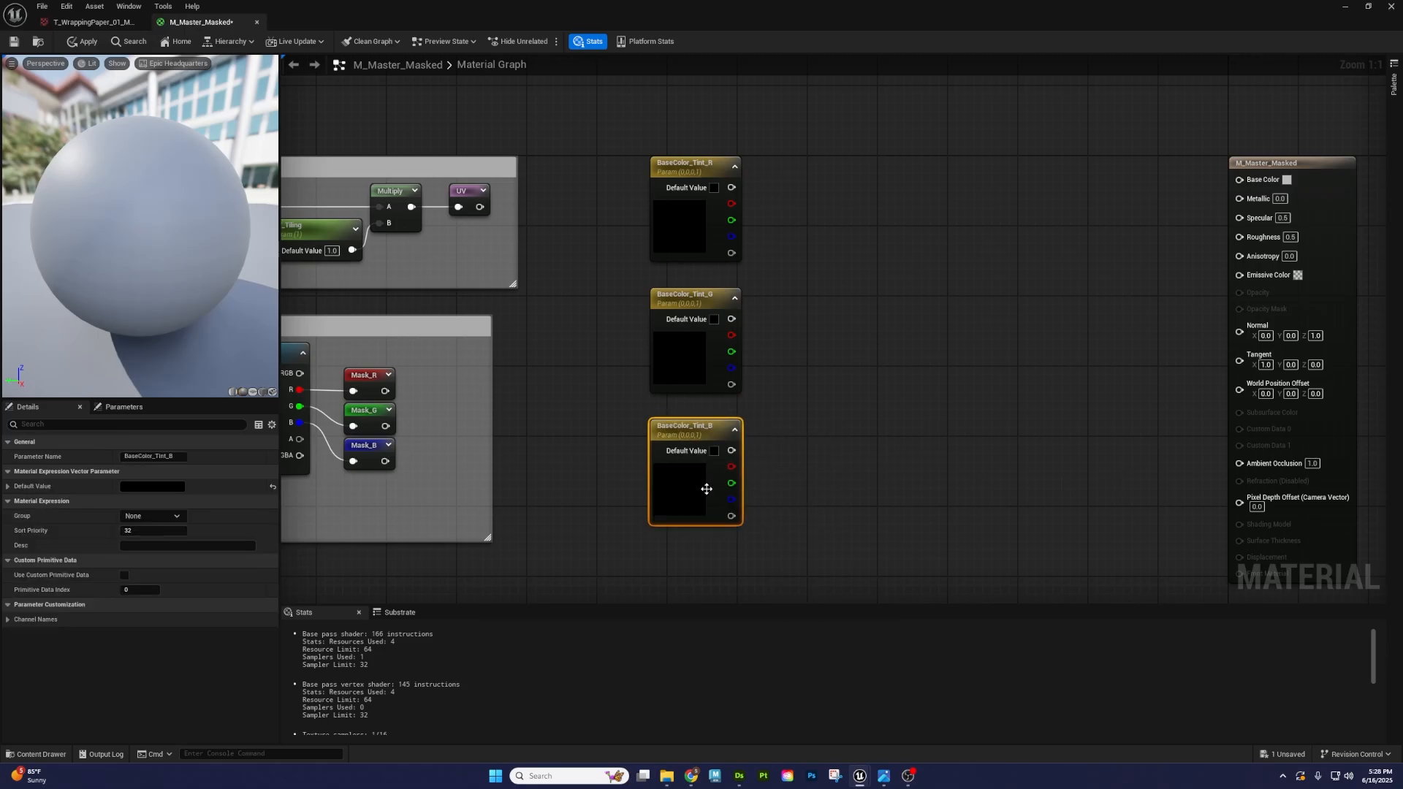
- Set the default value of BaseColor_Tint_B to a saturated blue
click(152, 486)
click(214, 526)
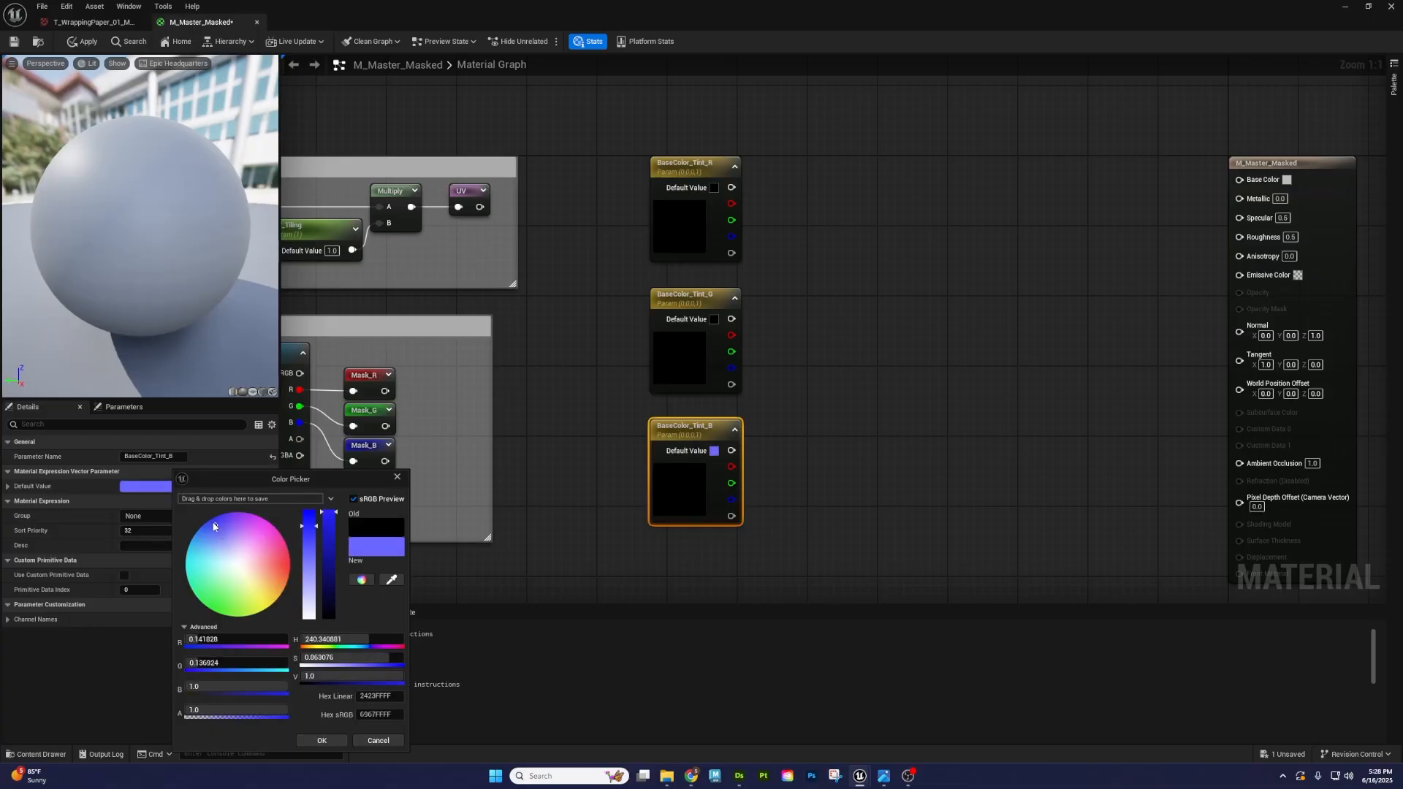
drag(214, 526, 209, 520)
click(323, 738)
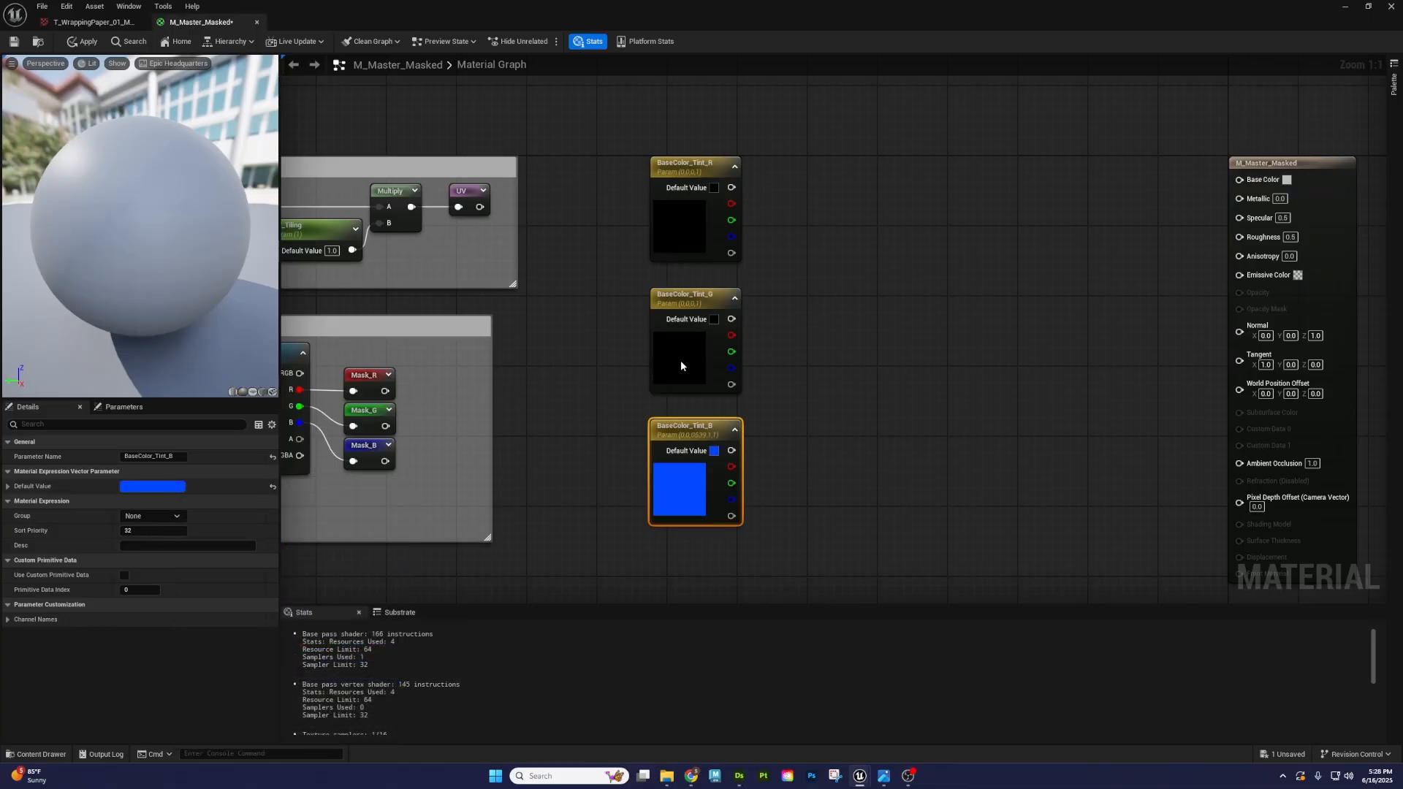
- Set the default value of BaseColor_Tint_G to a bright green
click(680, 348)
click(152, 486)
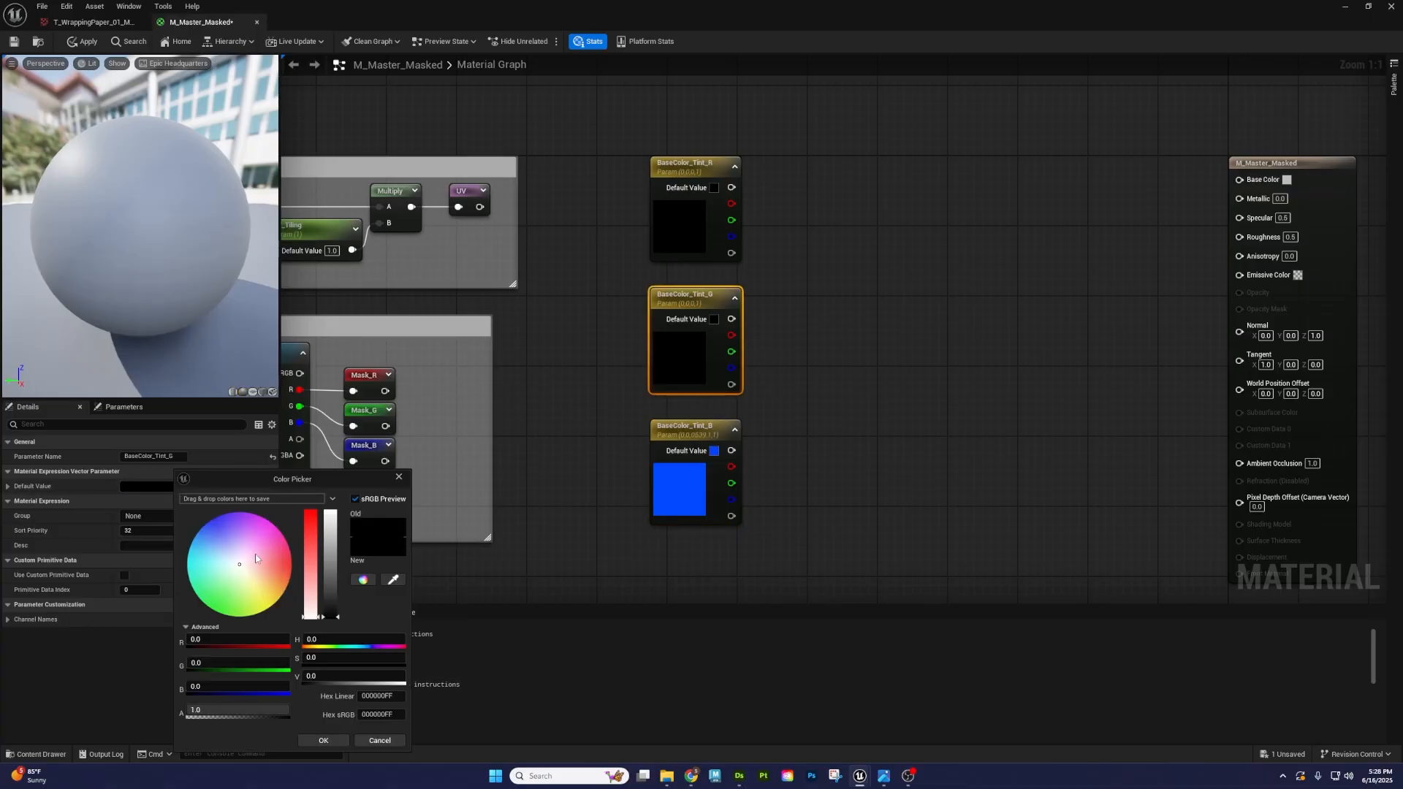
drag(219, 599, 206, 625)
click(324, 739)
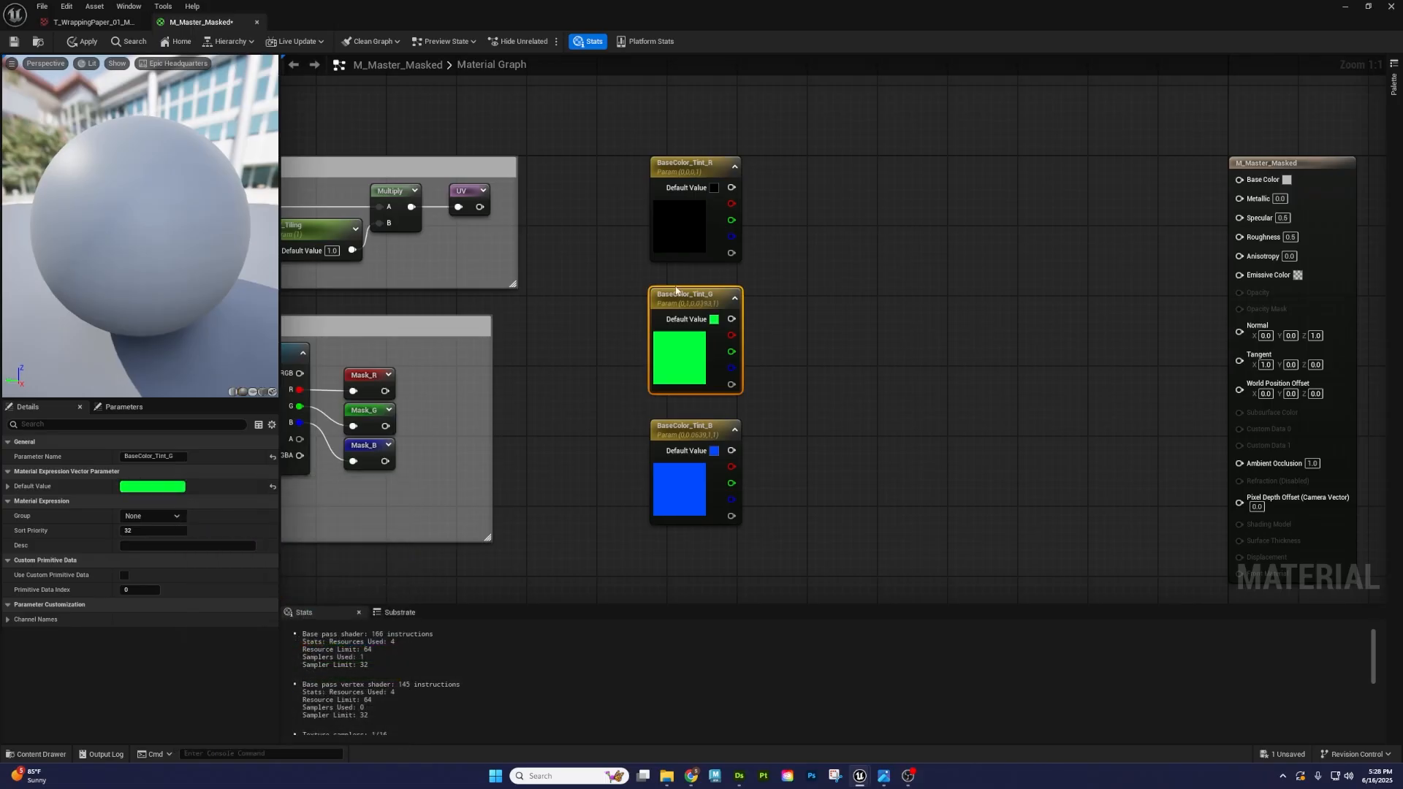
- Set the default value of BaseColor_Tint_R to a saturated red, linear hex FF0004FF
click(684, 228)
click(150, 486)
drag(284, 552, 295, 561)
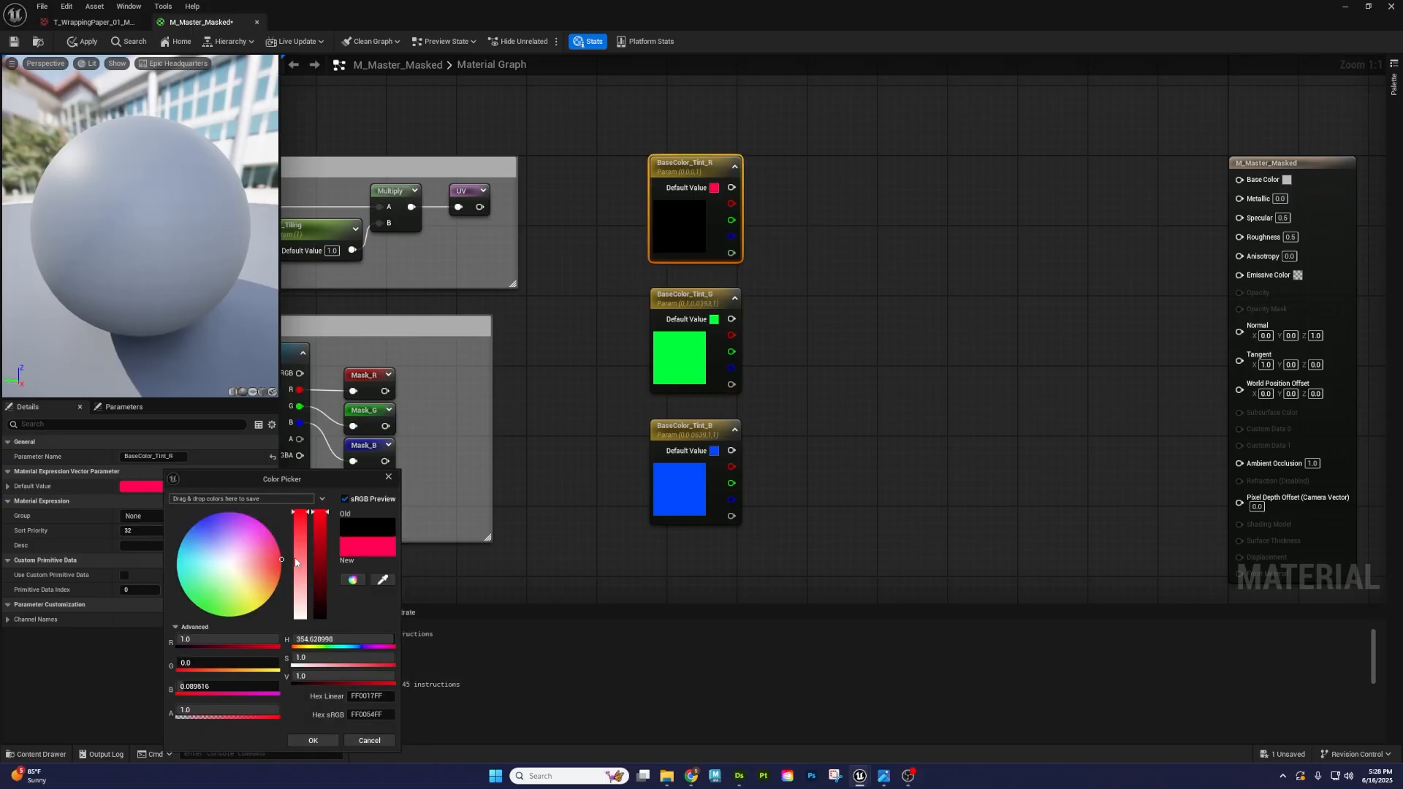
drag(333, 636, 315, 637)
drag(283, 573, 290, 560)
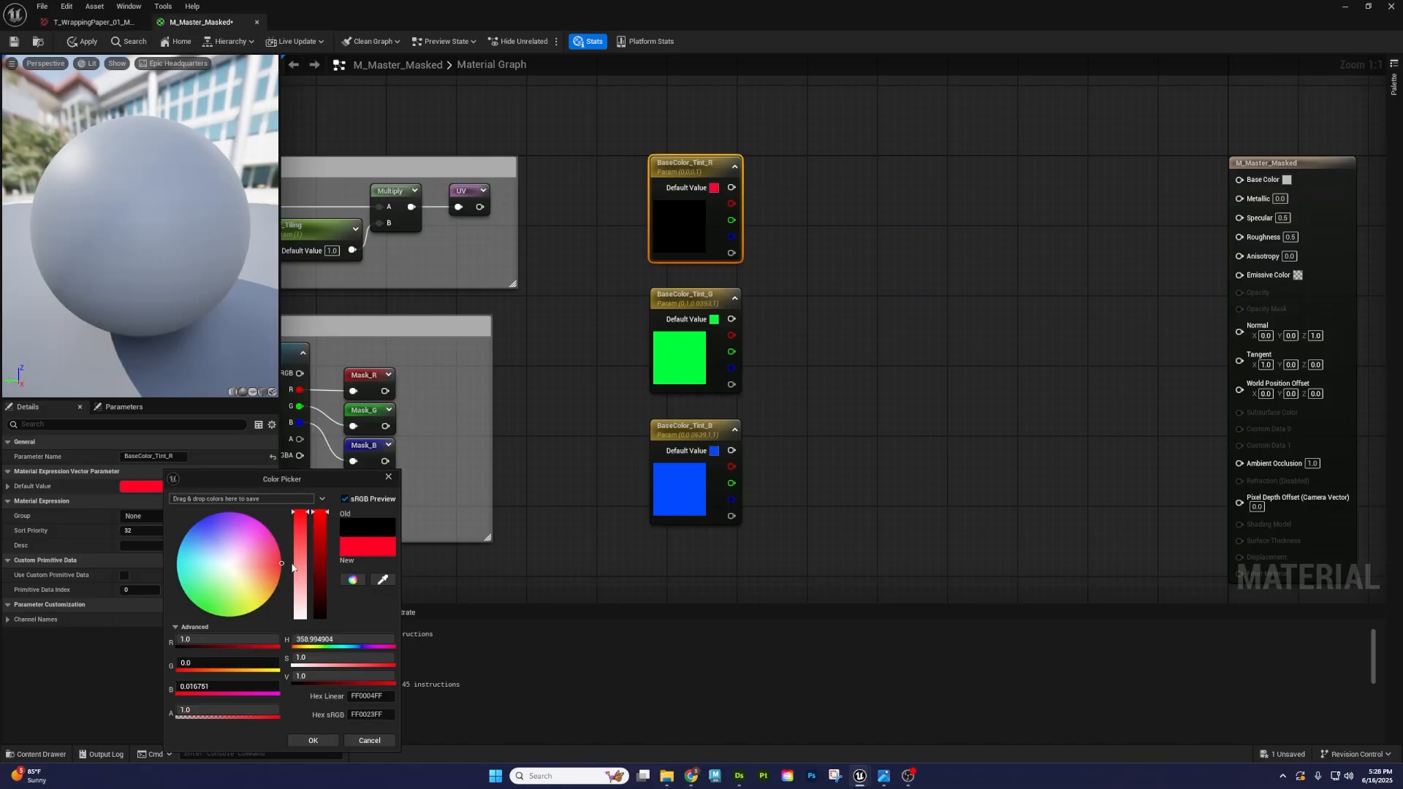
click(313, 740)
- Add a Mask_B named reroute usage node beside the BaseColor_Tint_R parameter
right_drag(826, 402, 834, 365)
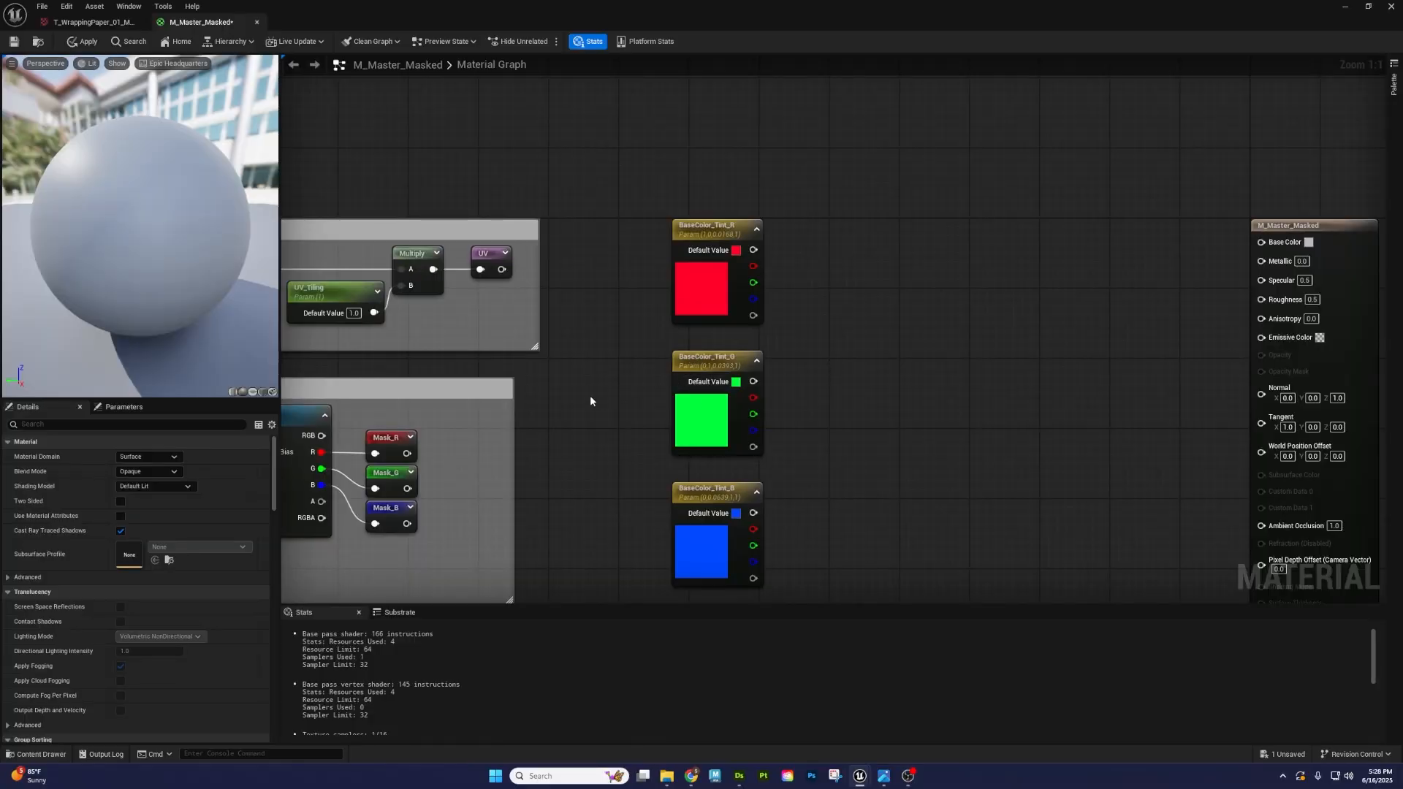
right_click(819, 266)
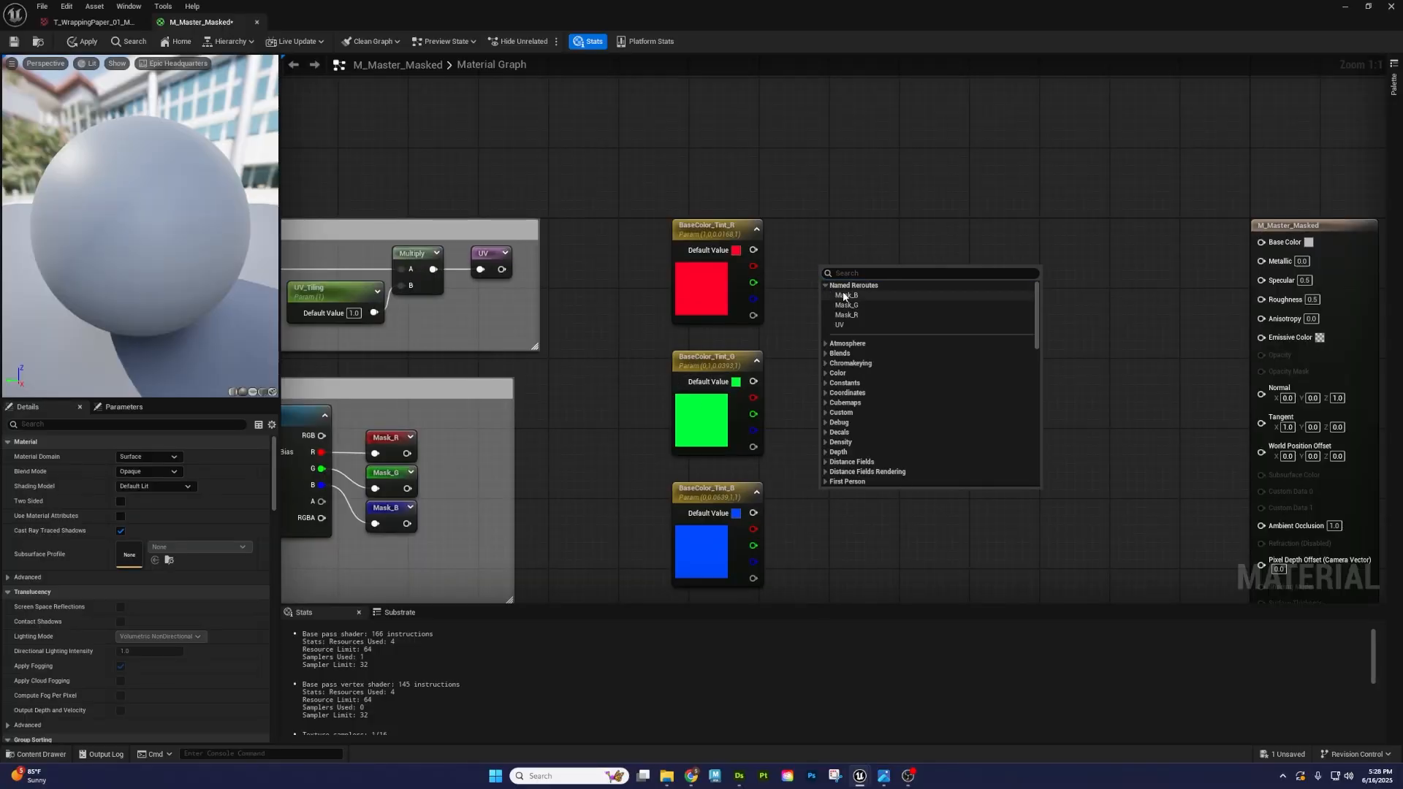
click(847, 296)
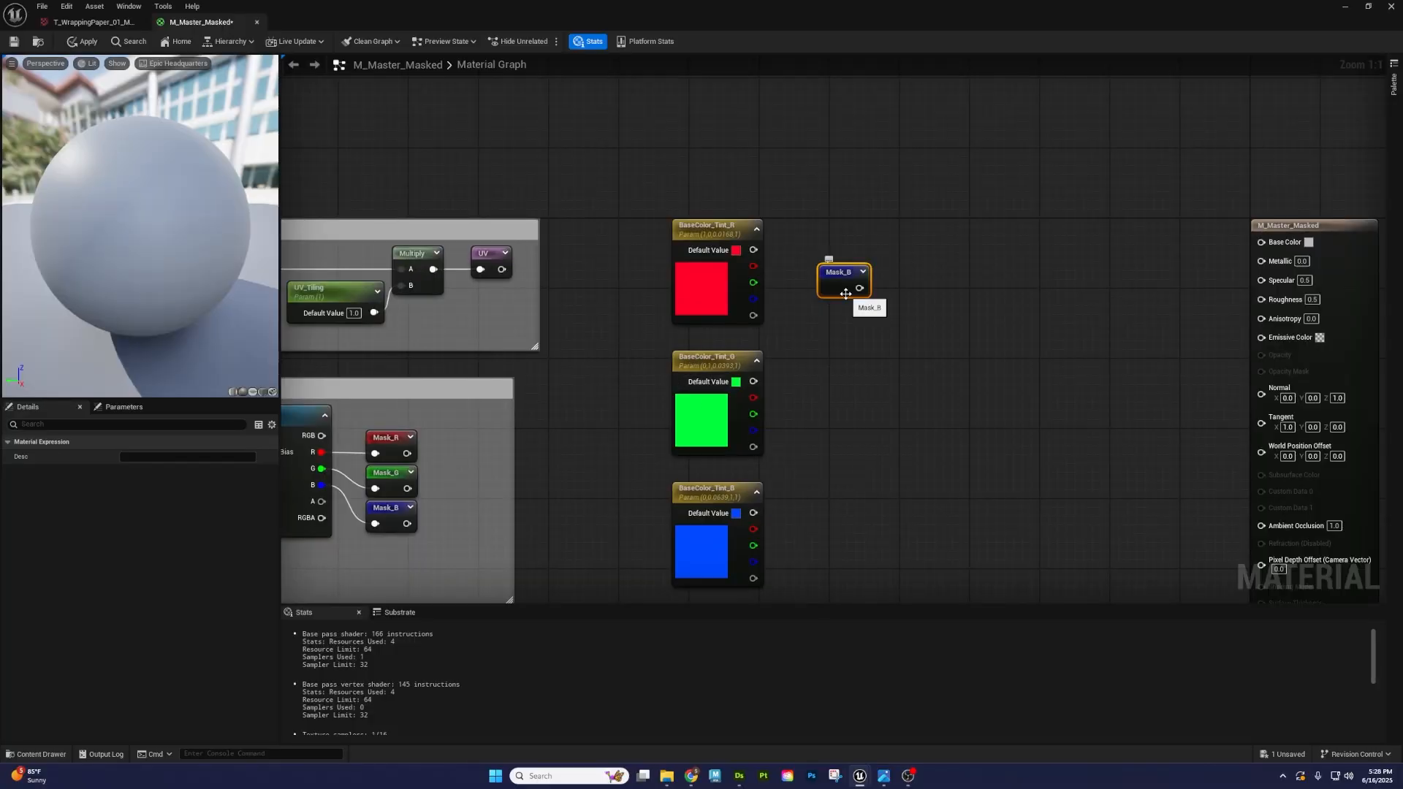
- Add Mask_G and Mask_R named reroute usage nodes and arrange the three mask nodes beside their matching tint parameters
right_click(826, 341)
click(833, 379)
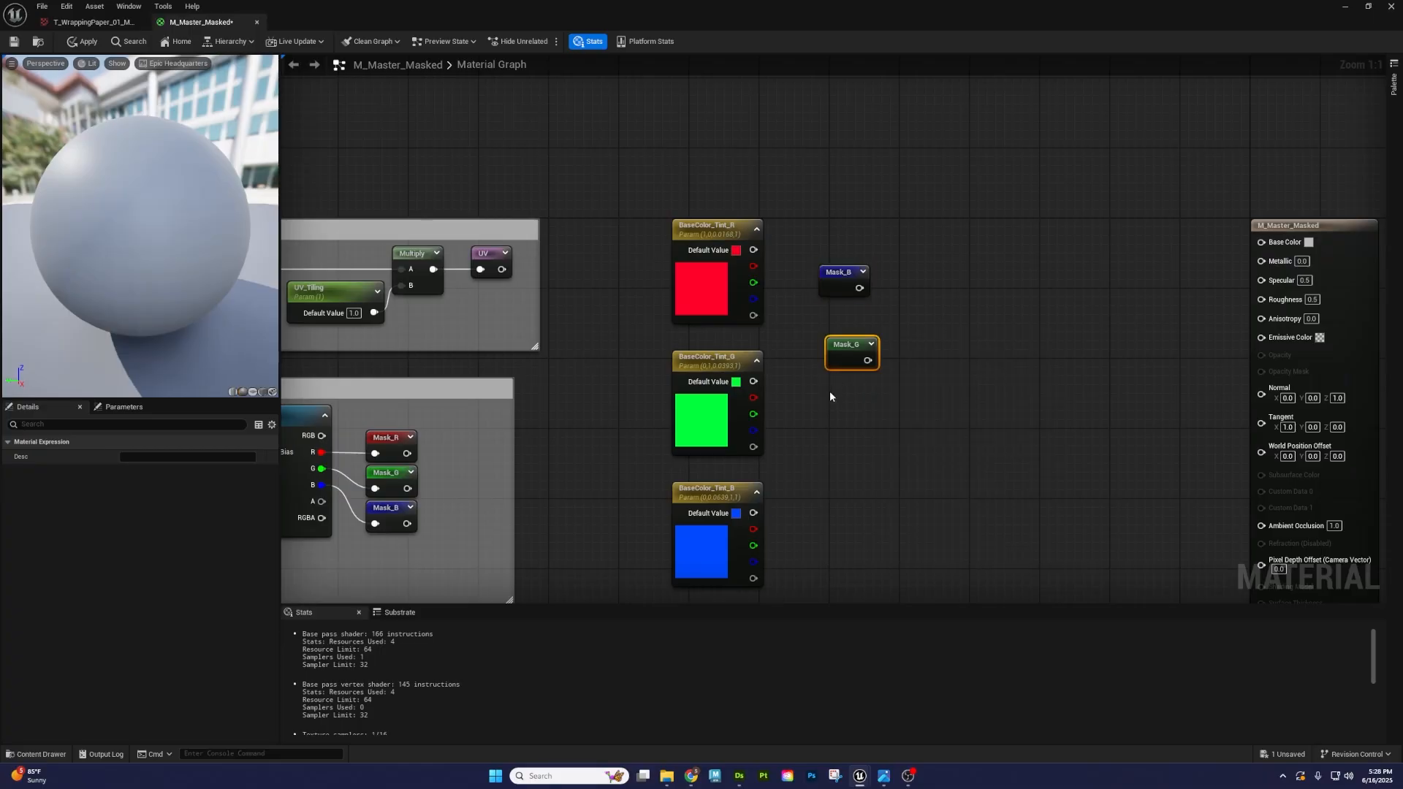
right_click(830, 397)
click(846, 444)
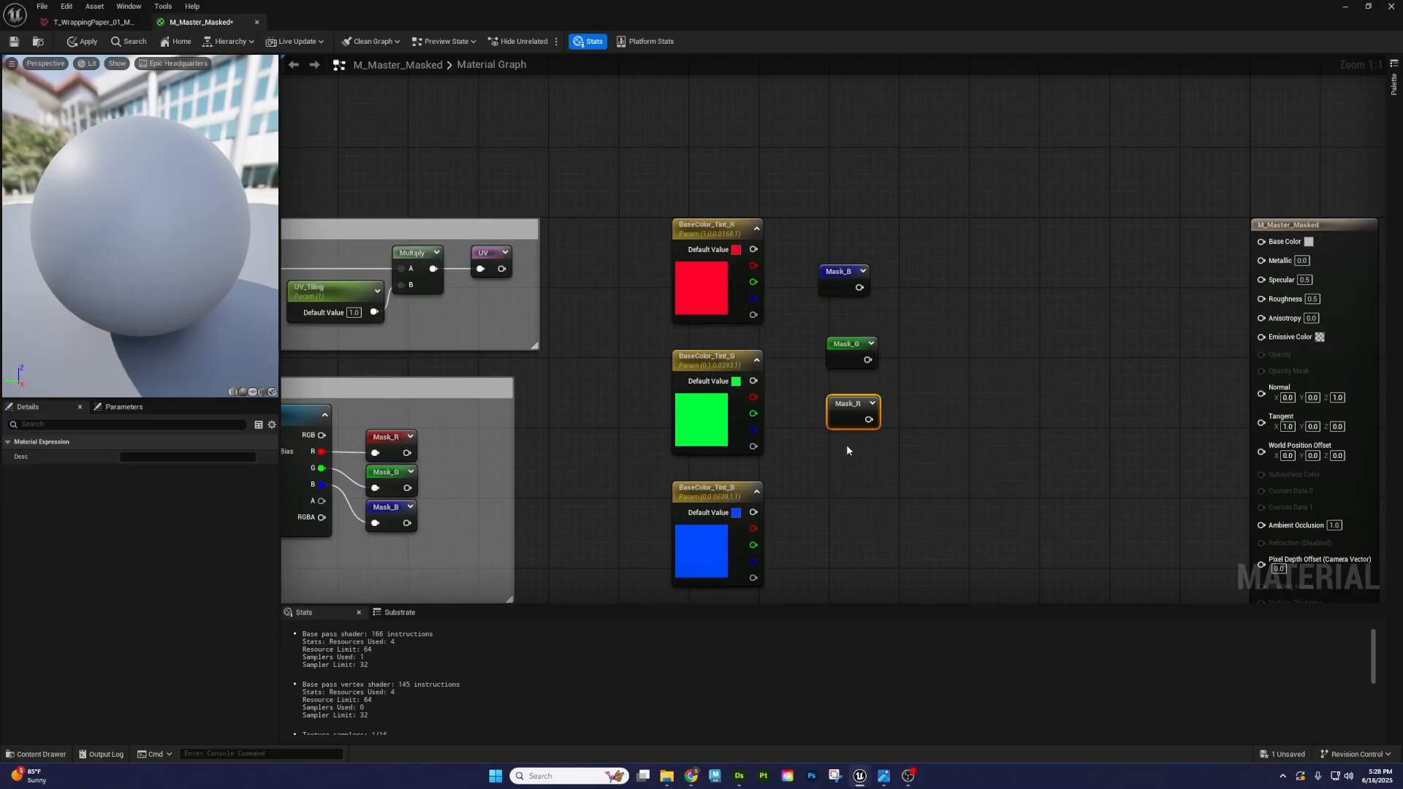
drag(843, 405, 840, 513)
click(889, 443)
right_drag(895, 439, 767, 381)
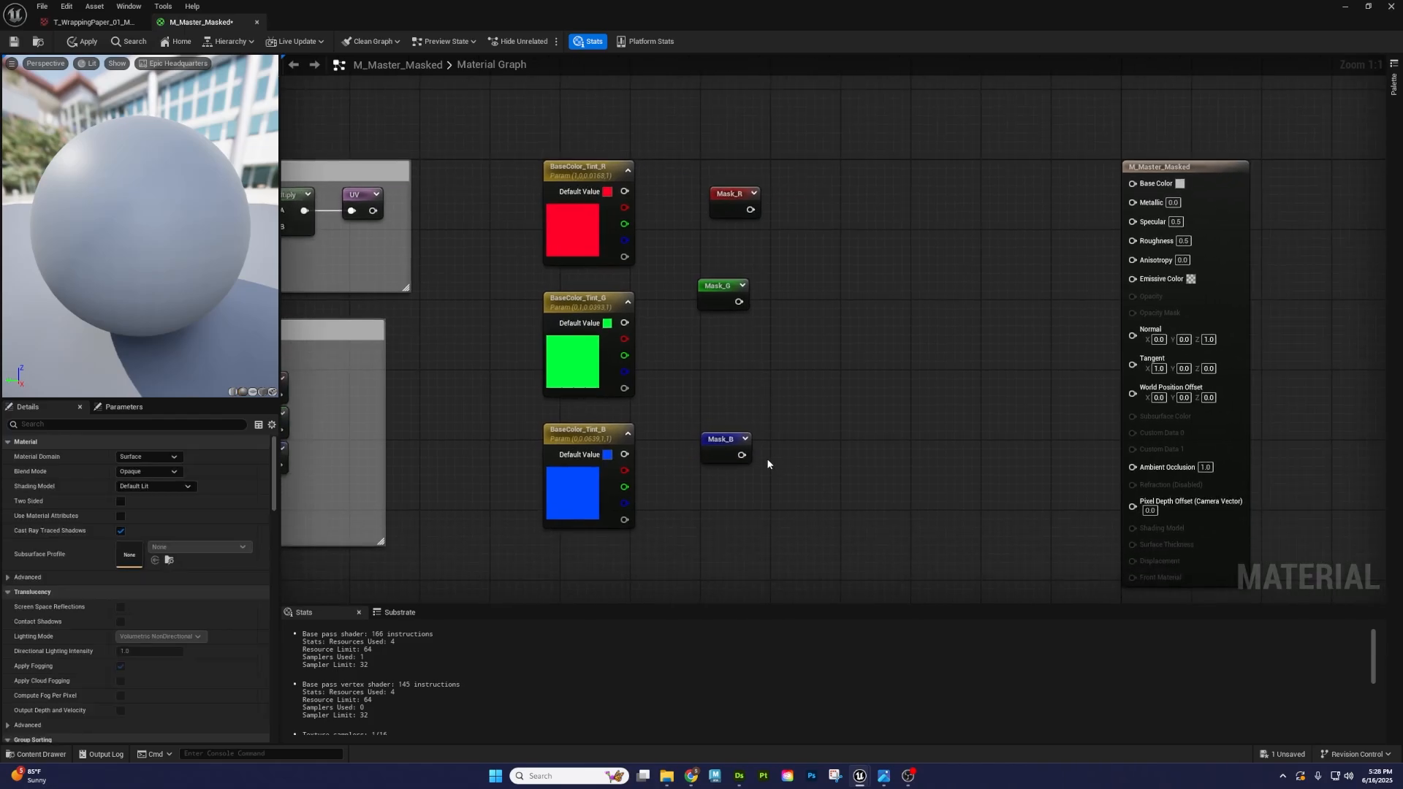
- Add a Multiply node with Mask_B in A and BaseColor_Tint_B in B, placed level with Mask_B
click(777, 456)
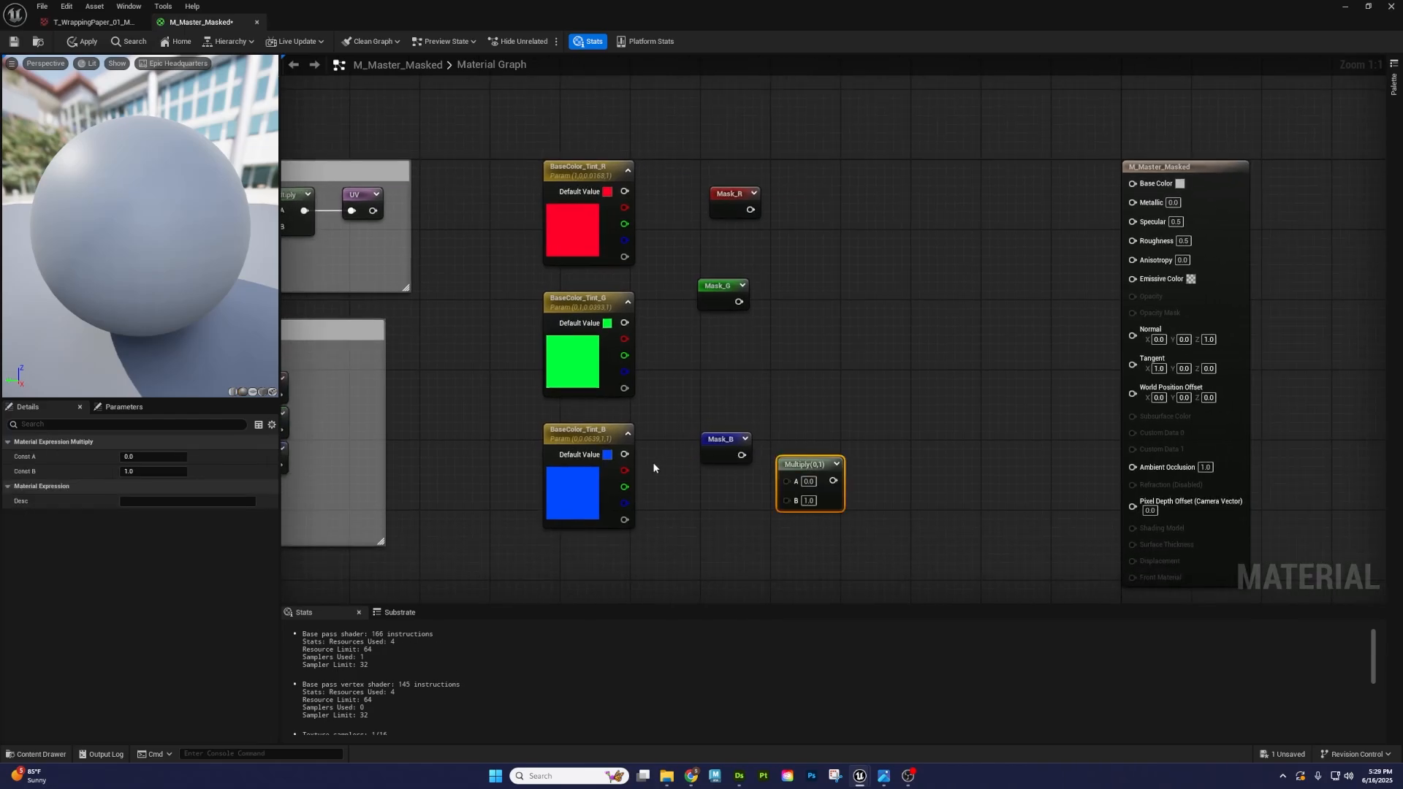
drag(624, 454, 786, 500)
drag(742, 455, 793, 446)
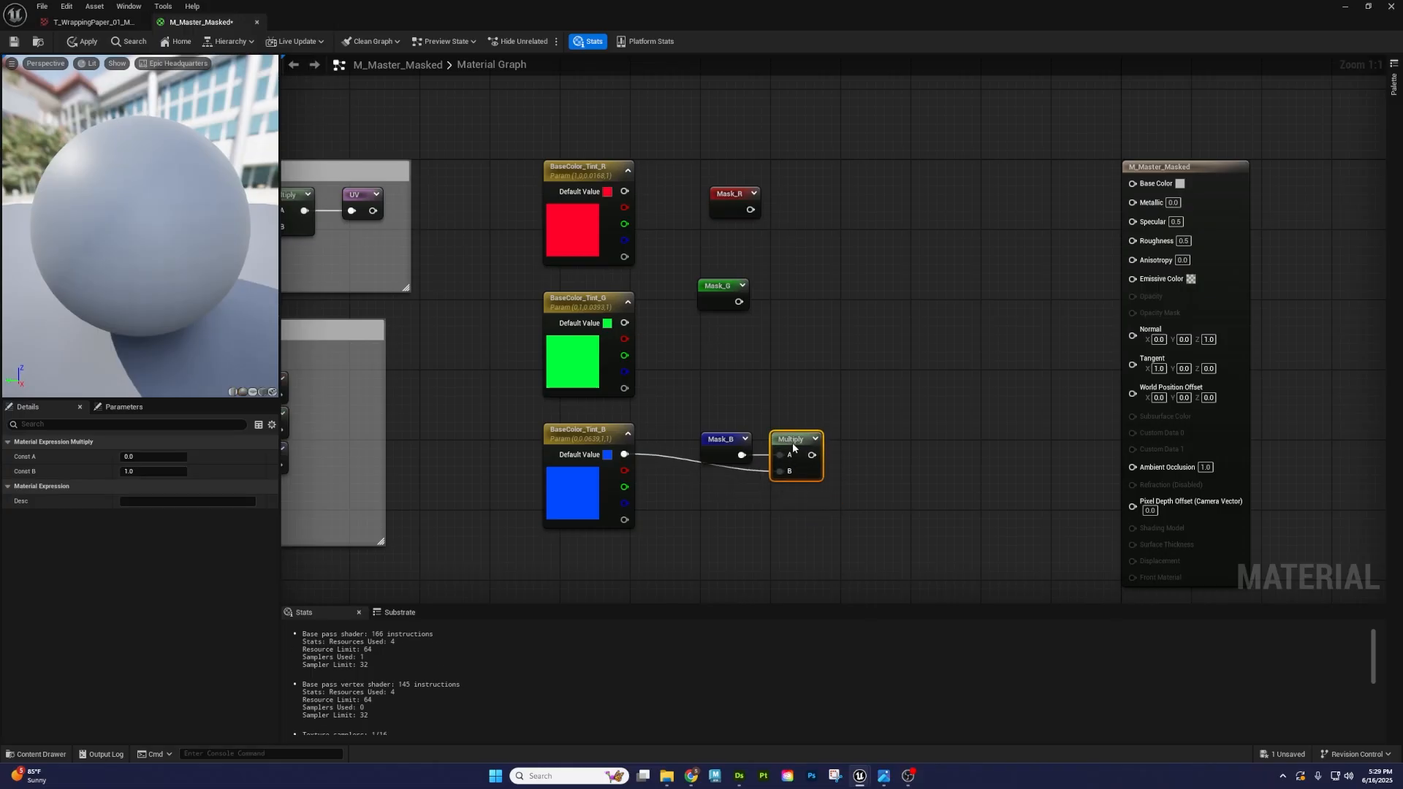
click(809, 497)
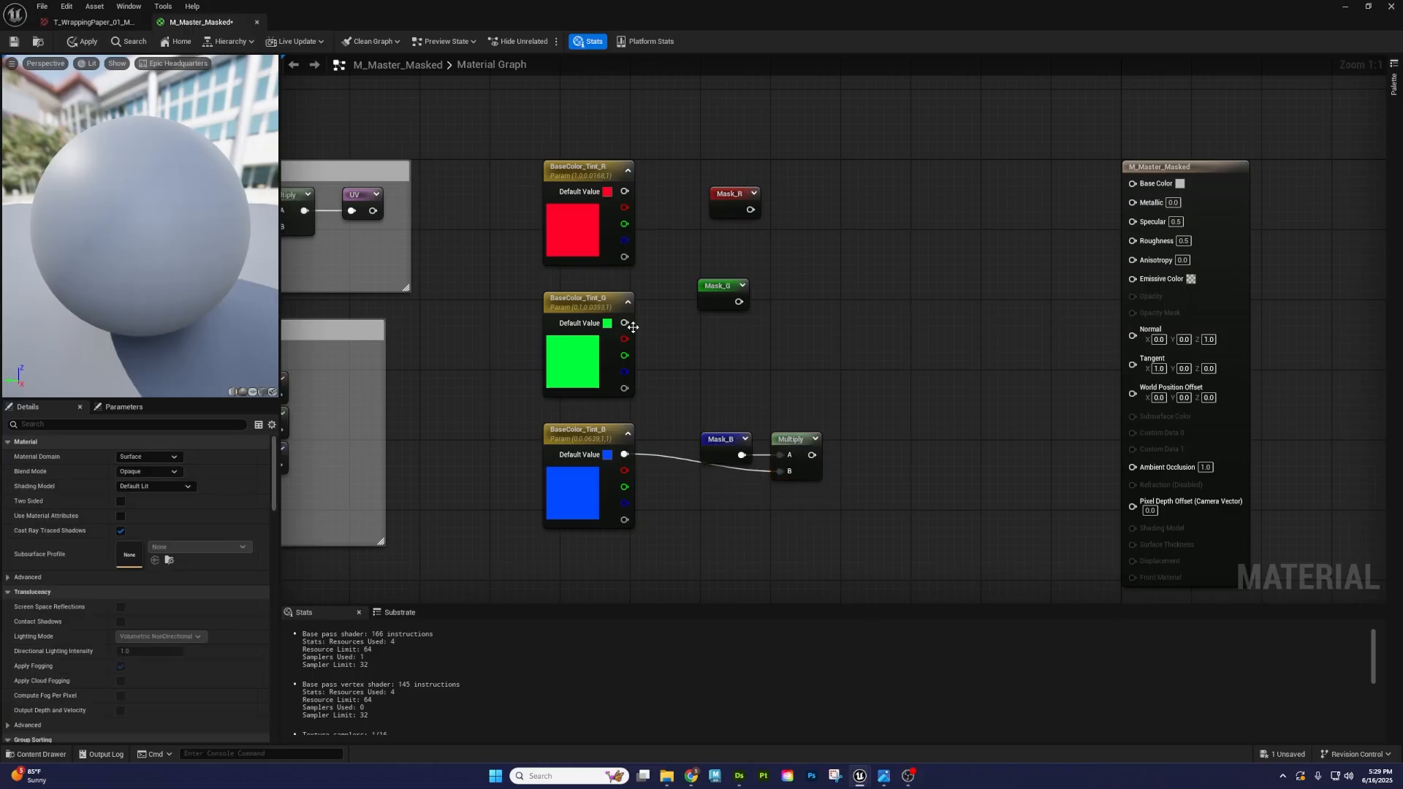
- Add two Multiply nodes combining Mask_R with BaseColor_Tint_R and Mask_G with BaseColor_Tint_G, masks in A and tints in B
click(807, 331)
click(796, 201)
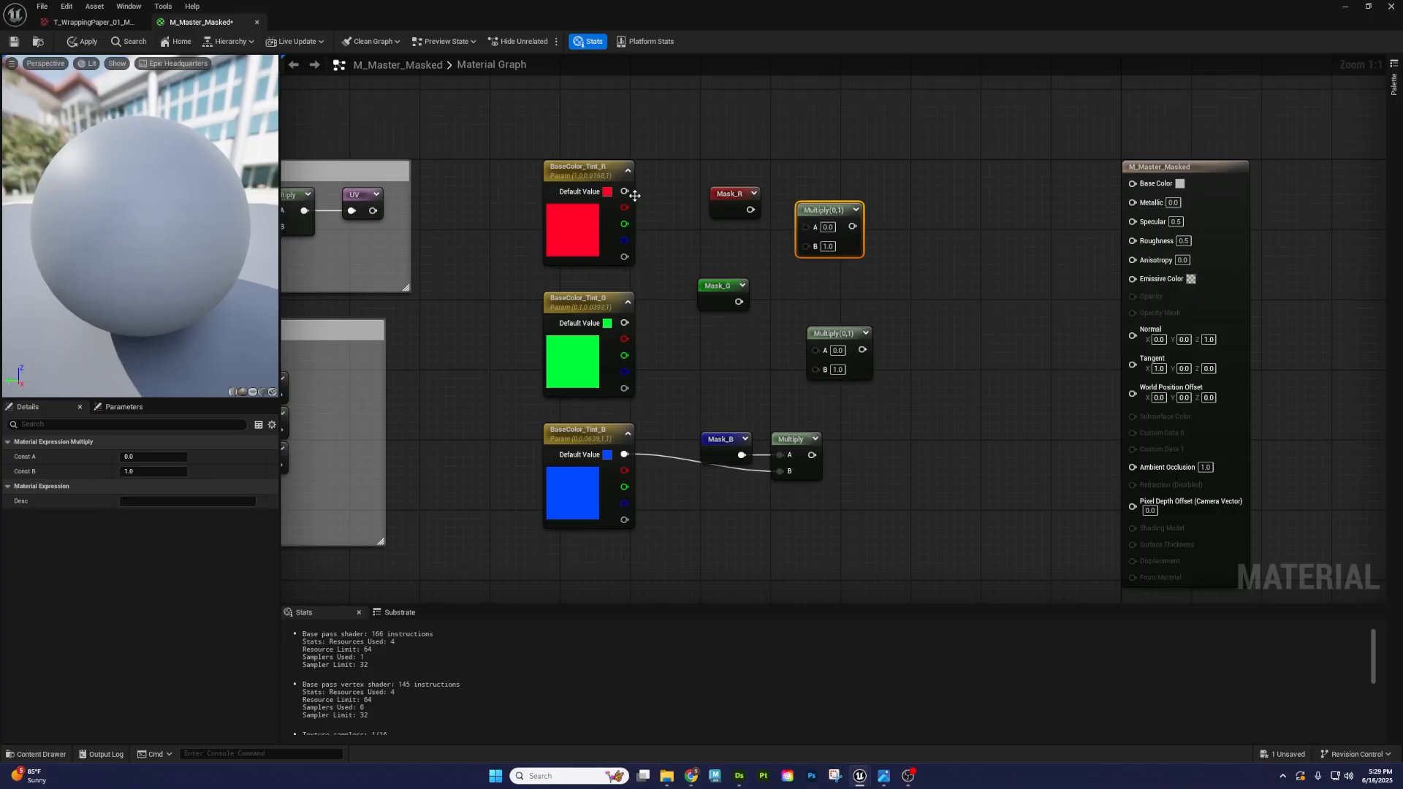
drag(625, 191, 806, 226)
drag(739, 301, 816, 350)
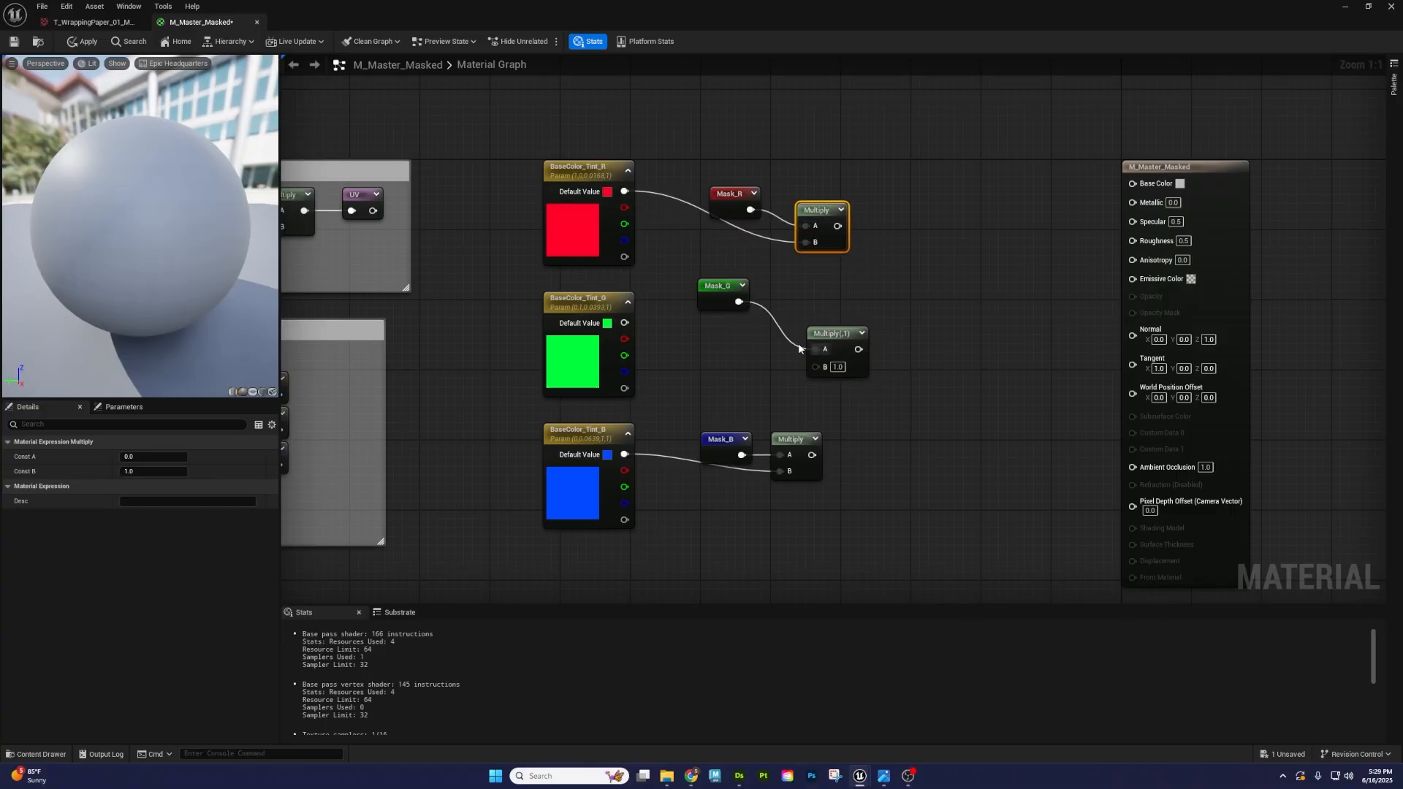
drag(625, 322, 817, 368)
- Straighten the connections from Mask_G and Mask_R to their Multiply nodes and place both pairs level with their tint parameters
drag(925, 396, 735, 299)
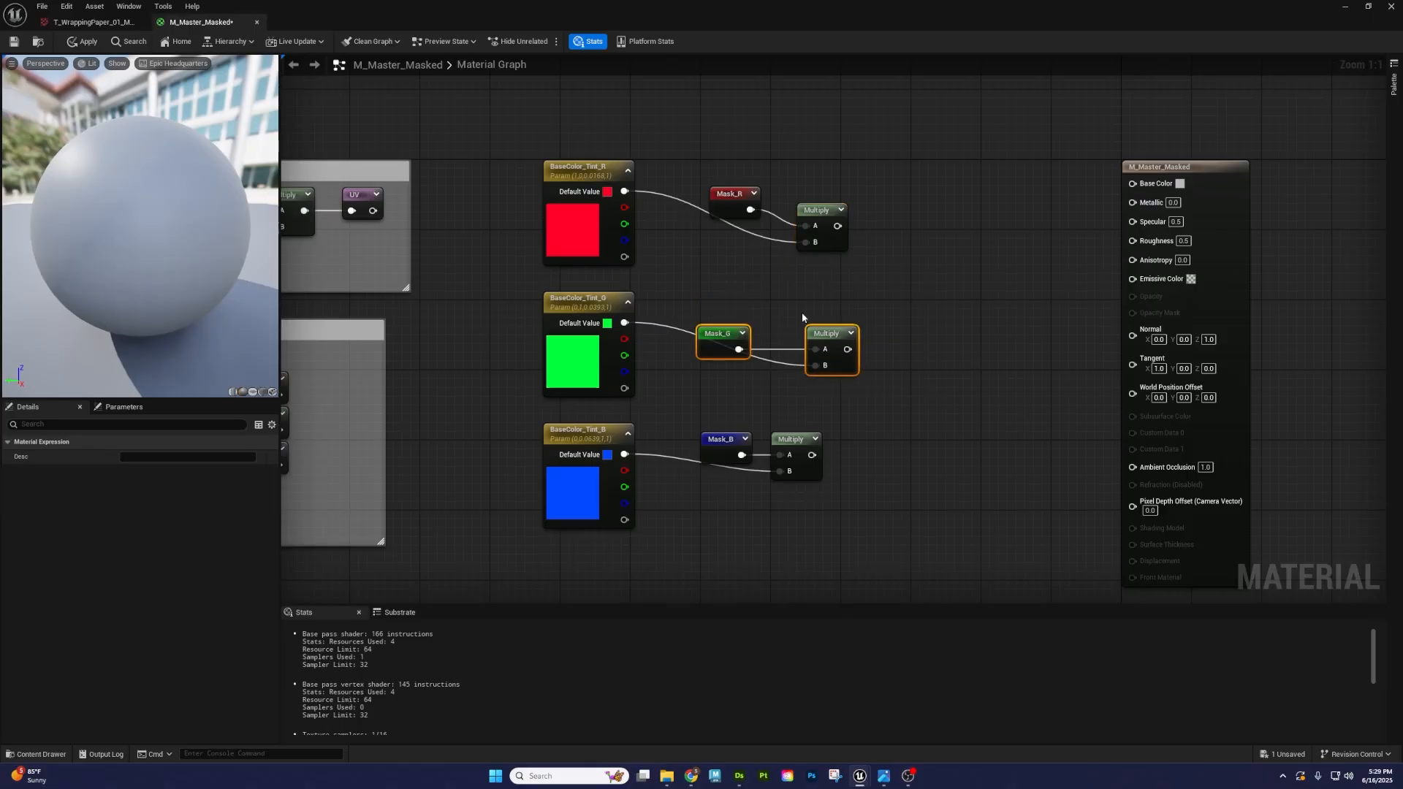
drag(830, 336, 804, 306)
drag(881, 263, 797, 193)
key(q)
click(719, 161)
drag(717, 161, 795, 177)
- Straighten the connections between the three BaseColor_Tint parameters and the B inputs of their Multiply nodes
drag(856, 519, 600, 435)
key(q)
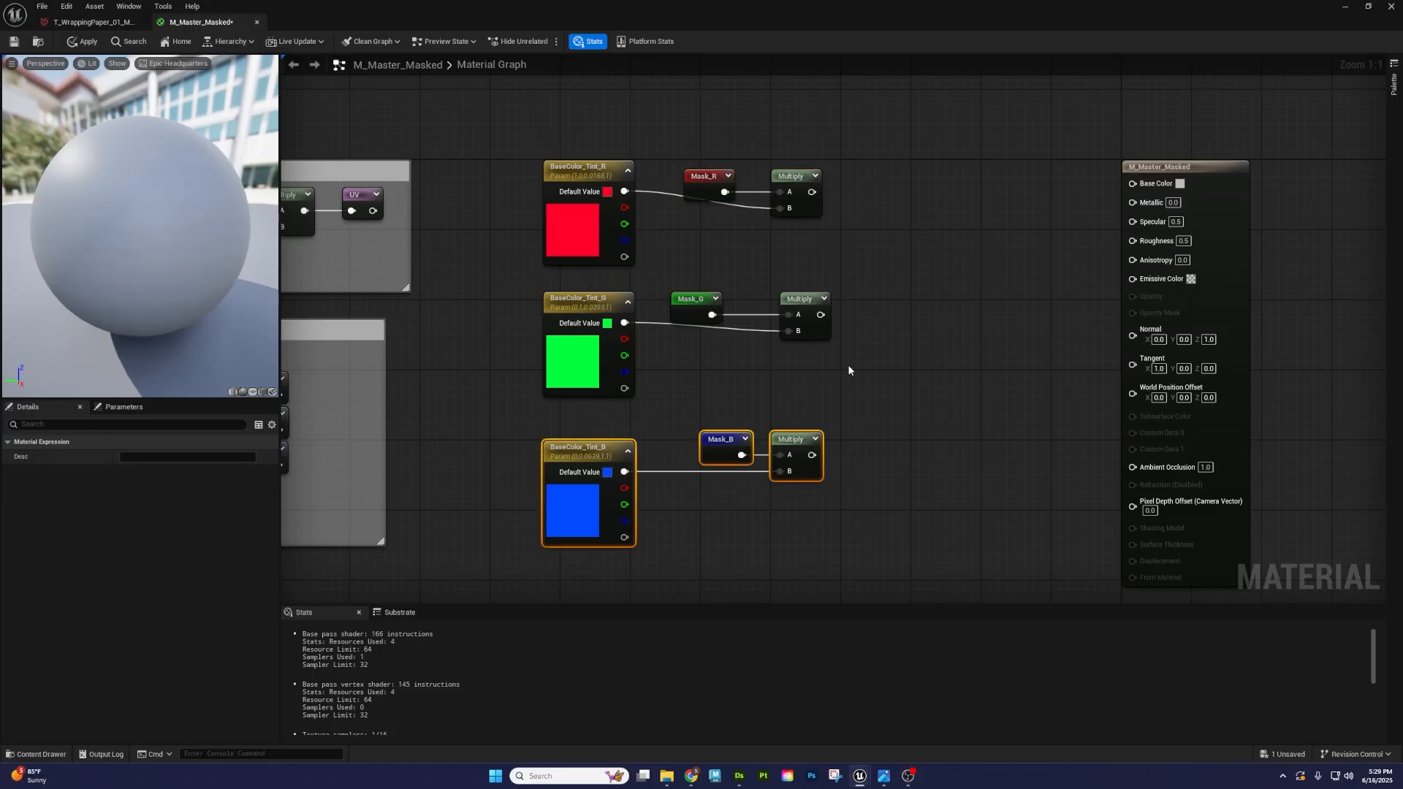
drag(848, 369, 589, 287)
key(q)
drag(865, 265, 603, 170)
key(q)
click(935, 257)
drag(922, 266, 627, 171)
click(665, 138)
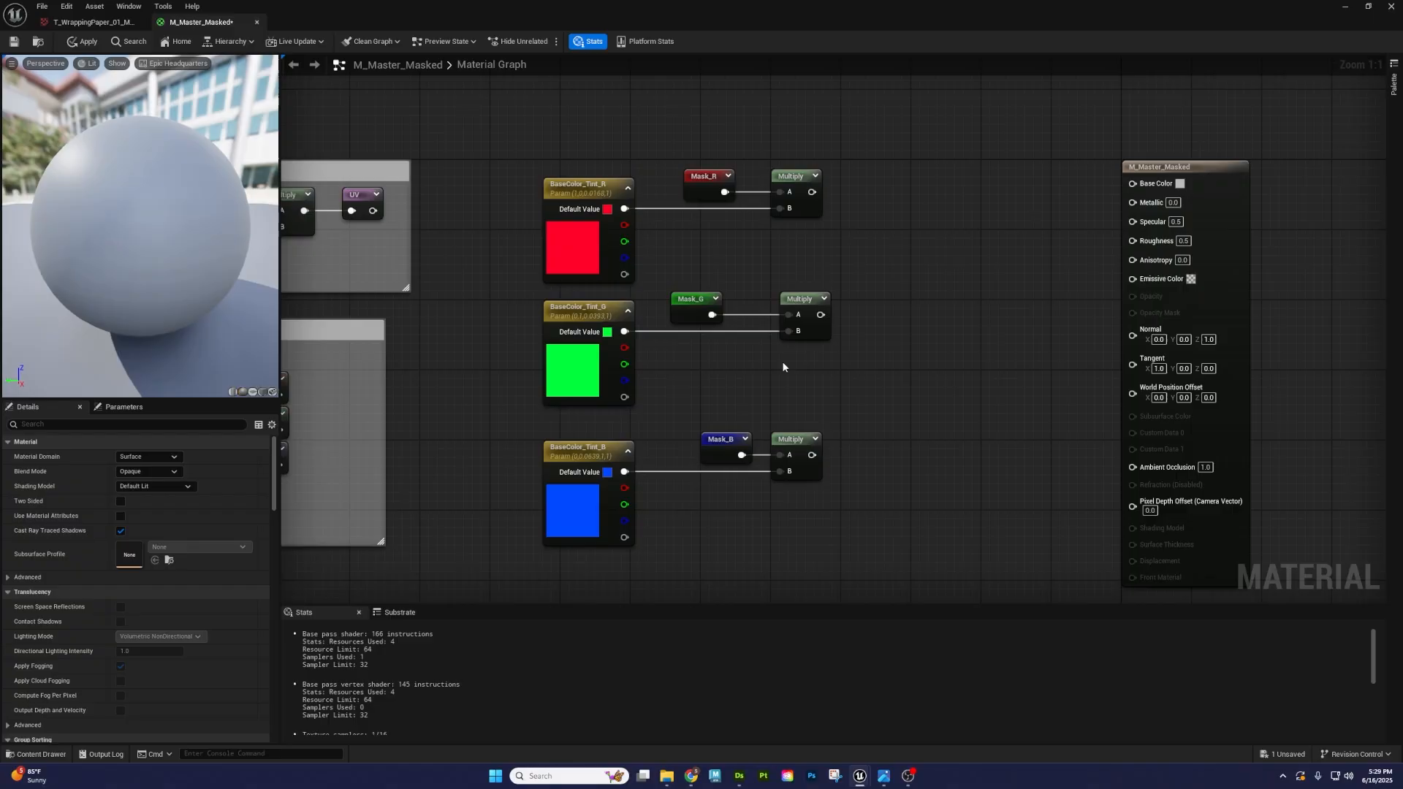
- Move the Mask_G and Mask_R usage nodes into one column with Mask_B
drag(696, 310, 725, 310)
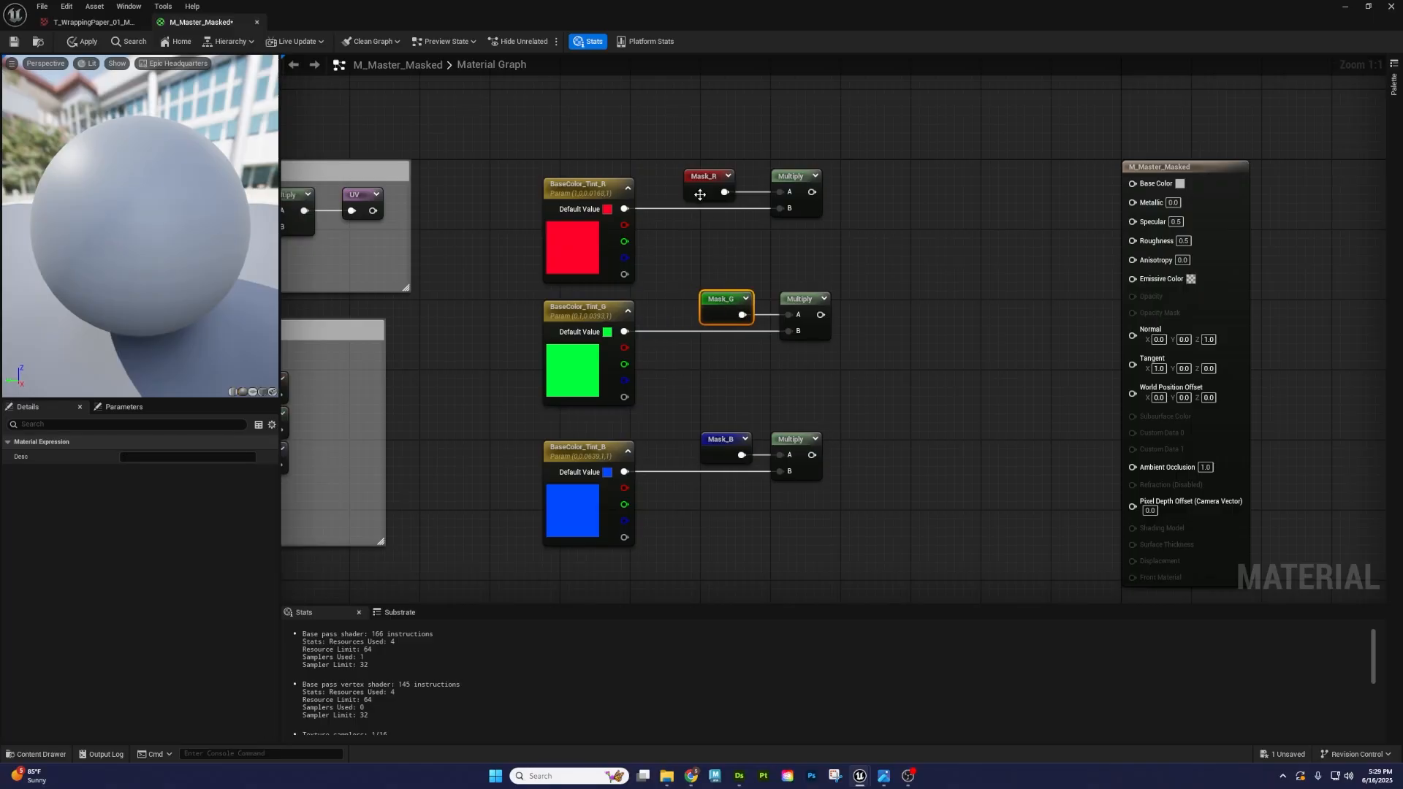
drag(709, 172, 726, 173)
click(837, 256)
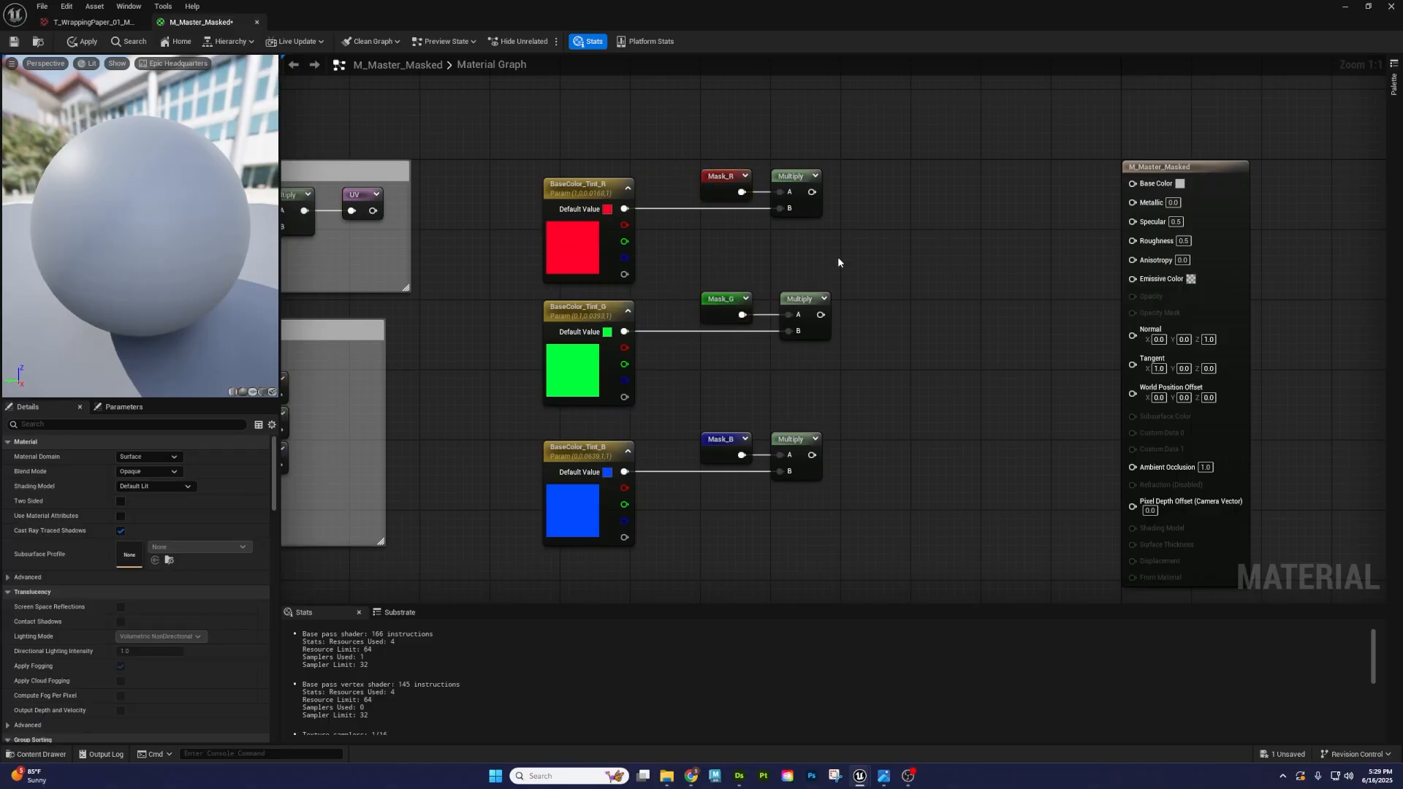
- Move the UV group, Mask group and all tint nodes together farther from the material output node to make room
right_drag(857, 270, 791, 266)
scroll(791, 266, down, 1)
drag(533, 577, 900, 134)
right_drag(518, 335, 693, 346)
scroll(692, 346, down, 2)
drag(354, 520, 990, 146)
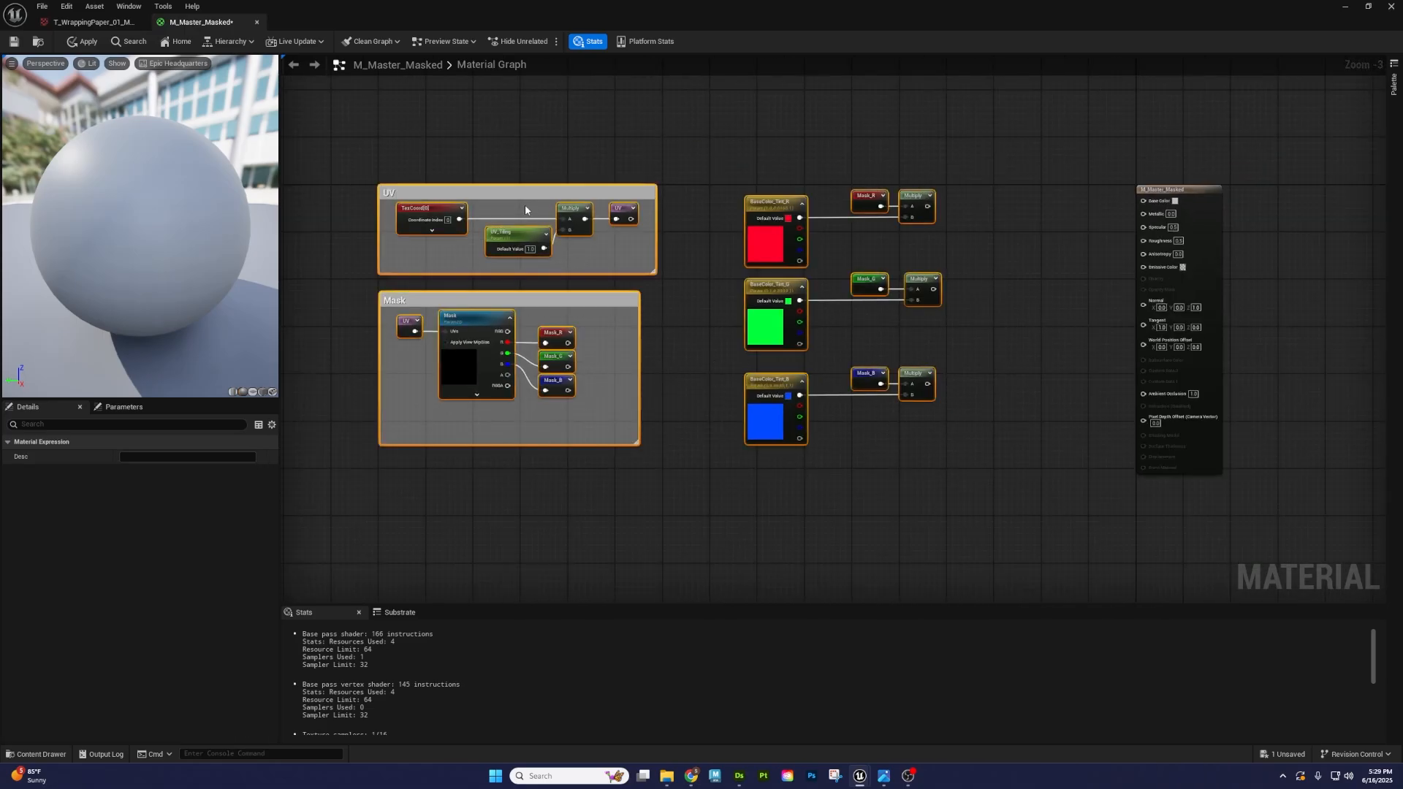
drag(532, 195, 404, 194)
click(852, 177)
scroll(852, 177, up, 3)
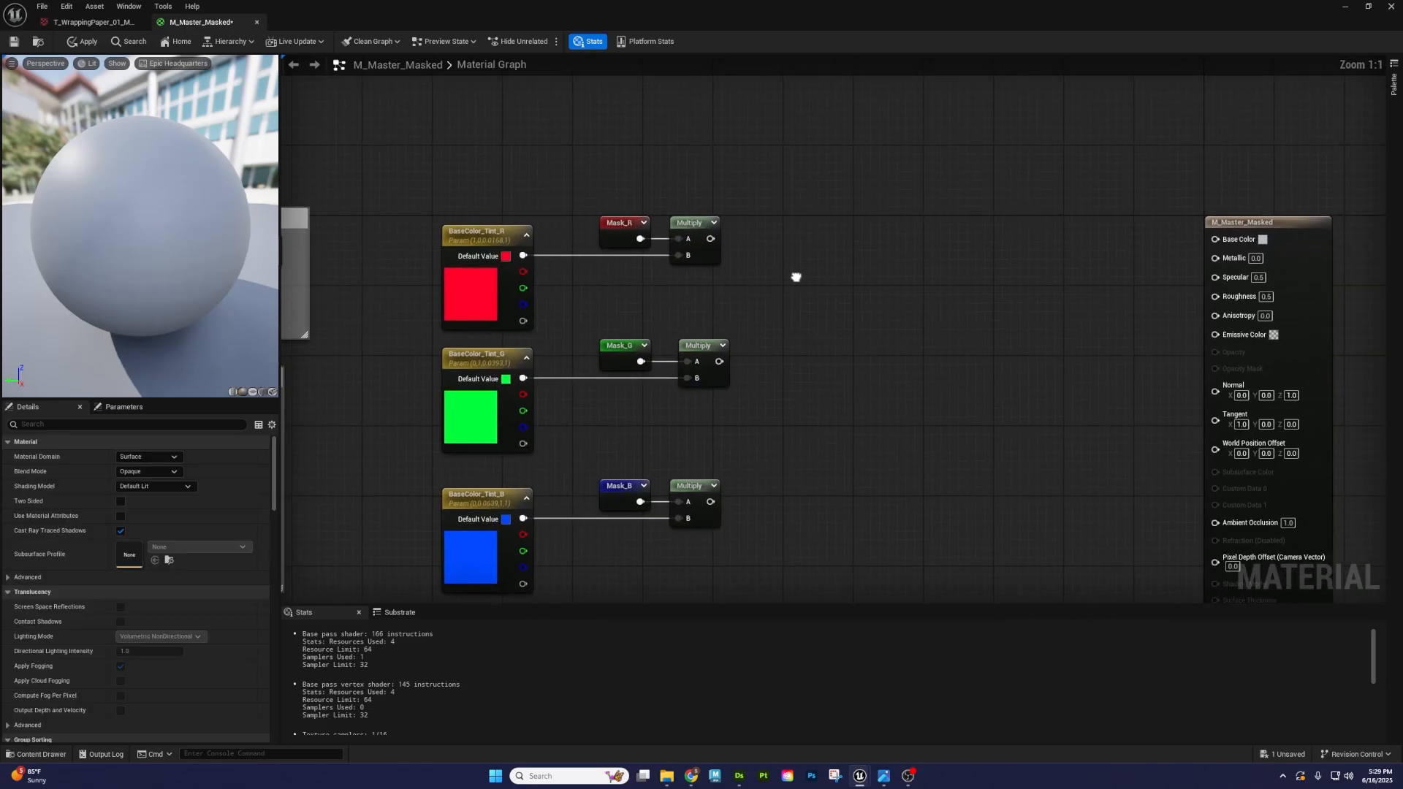
- Insert an Add node that sums the red Multiply result in A and the green Multiply result in B
right_click(770, 289)
text(add)
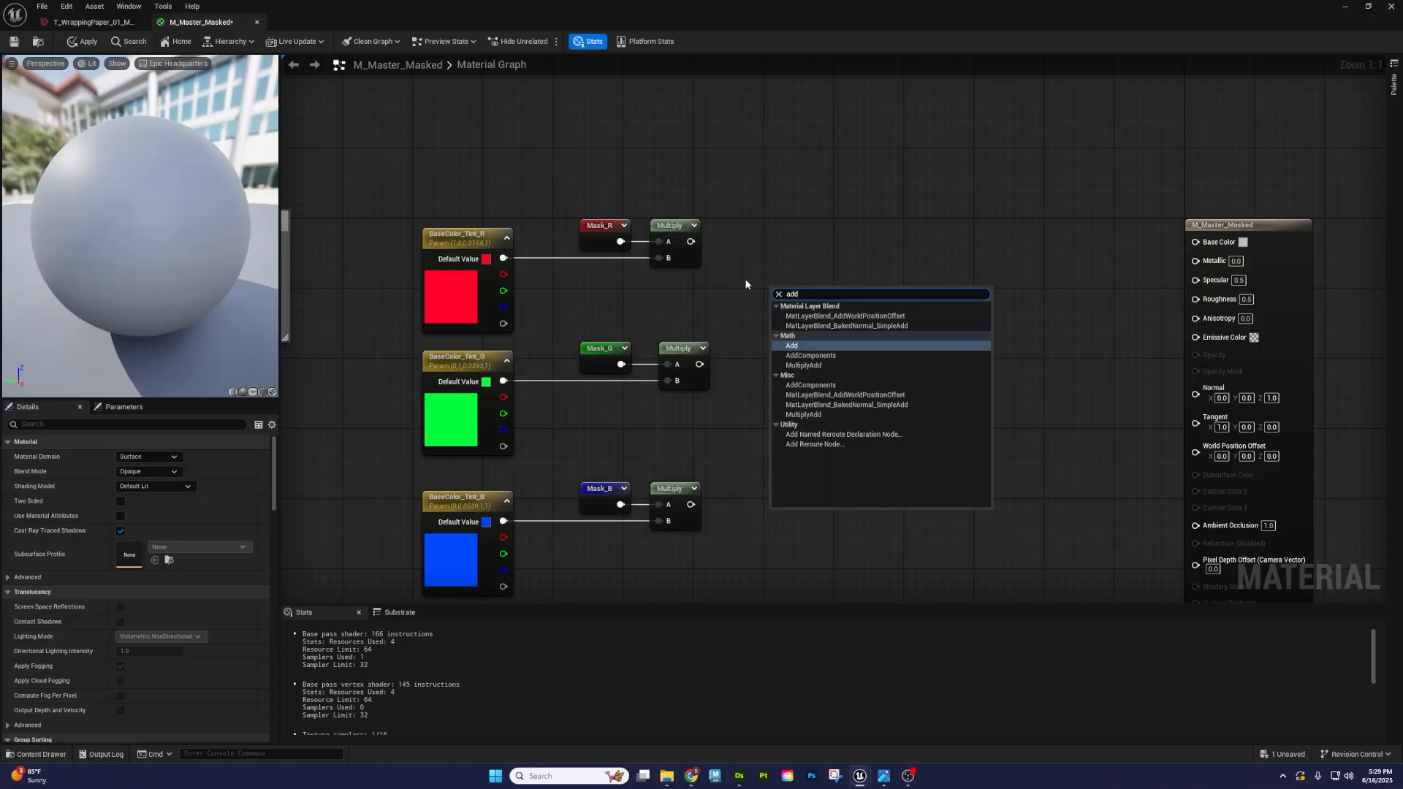
key(Return)
drag(785, 302, 767, 250)
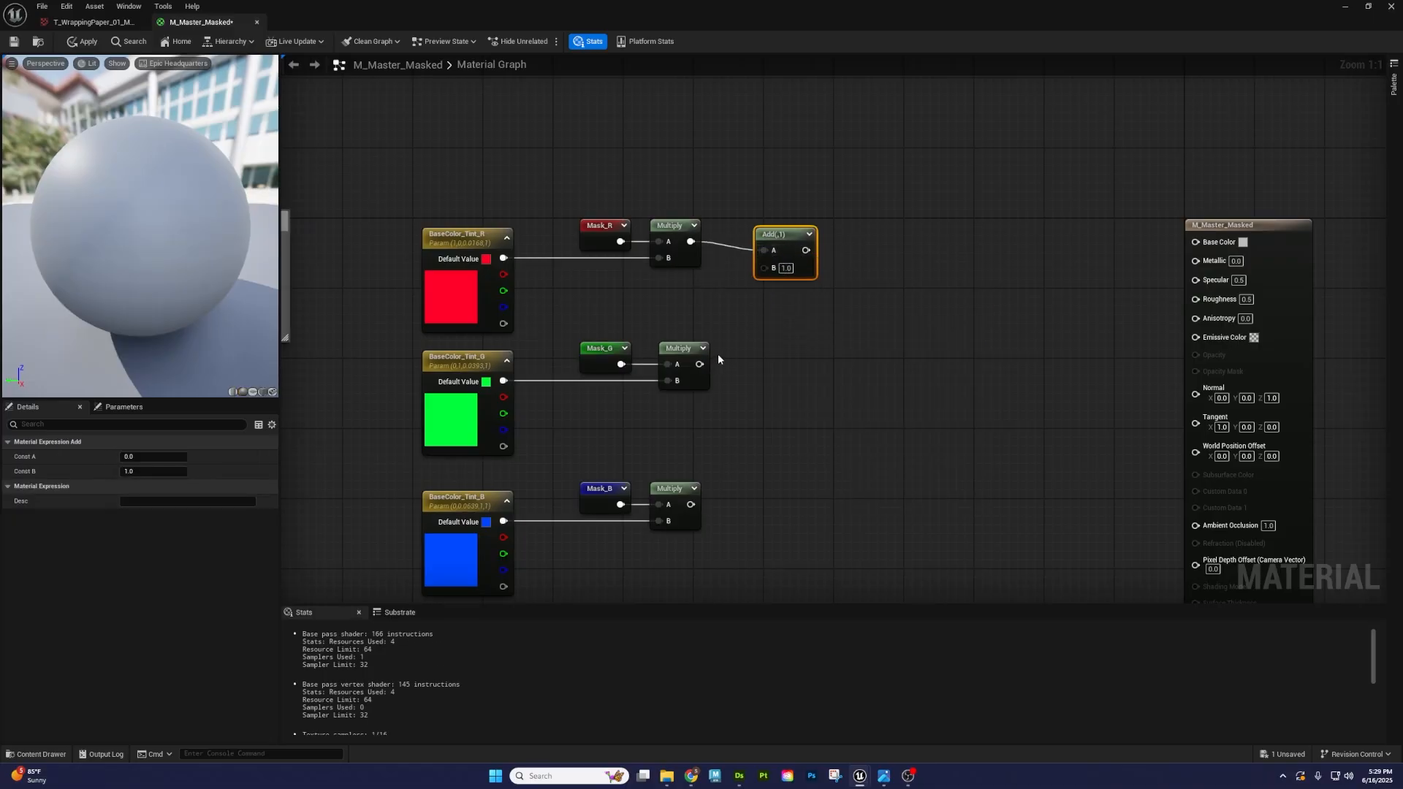
drag(699, 364, 765, 271)
- Review how the mask channels, tint parameters, Multiply nodes and Add node work together in the graph
right_drag(804, 236, 1098, 202)
click(905, 191)
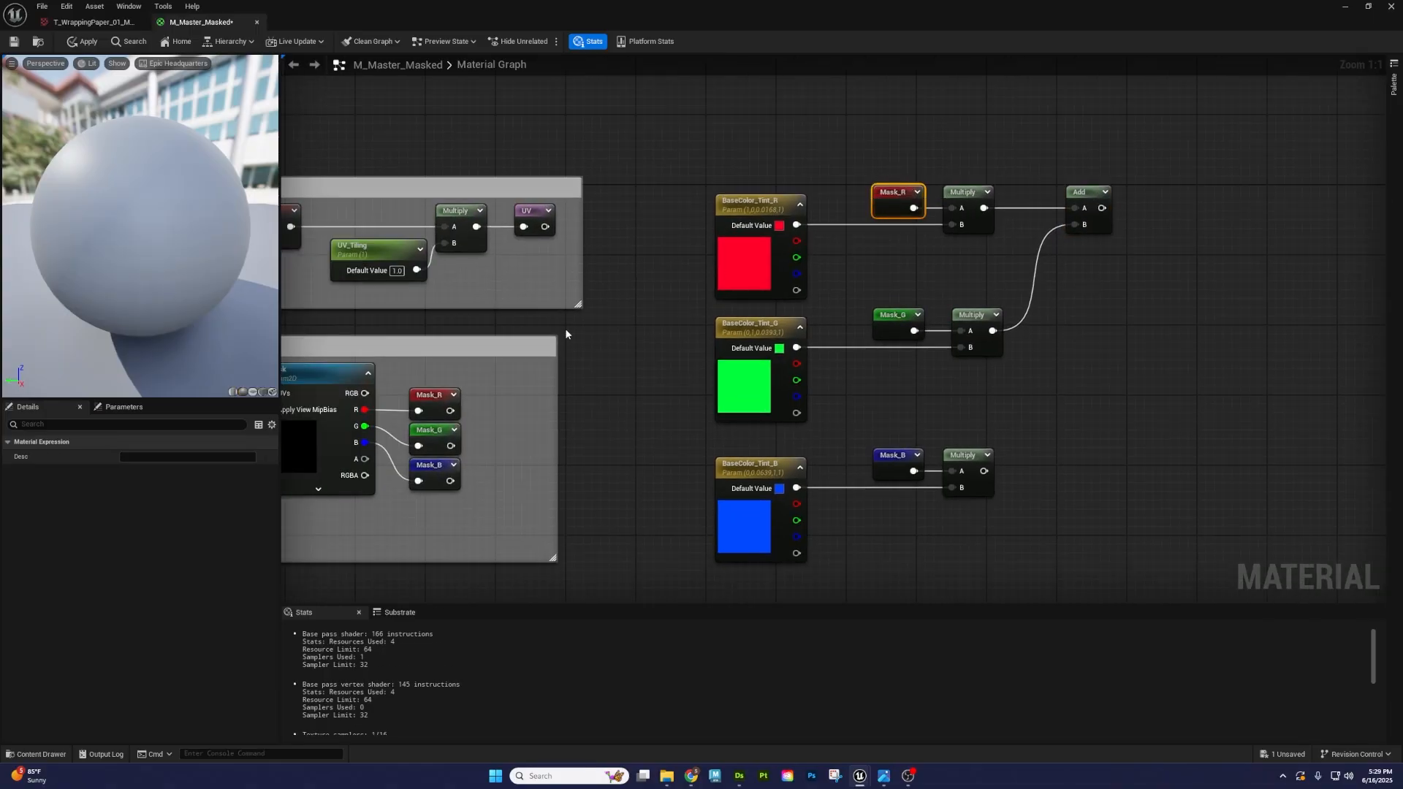
right_drag(889, 209, 936, 198)
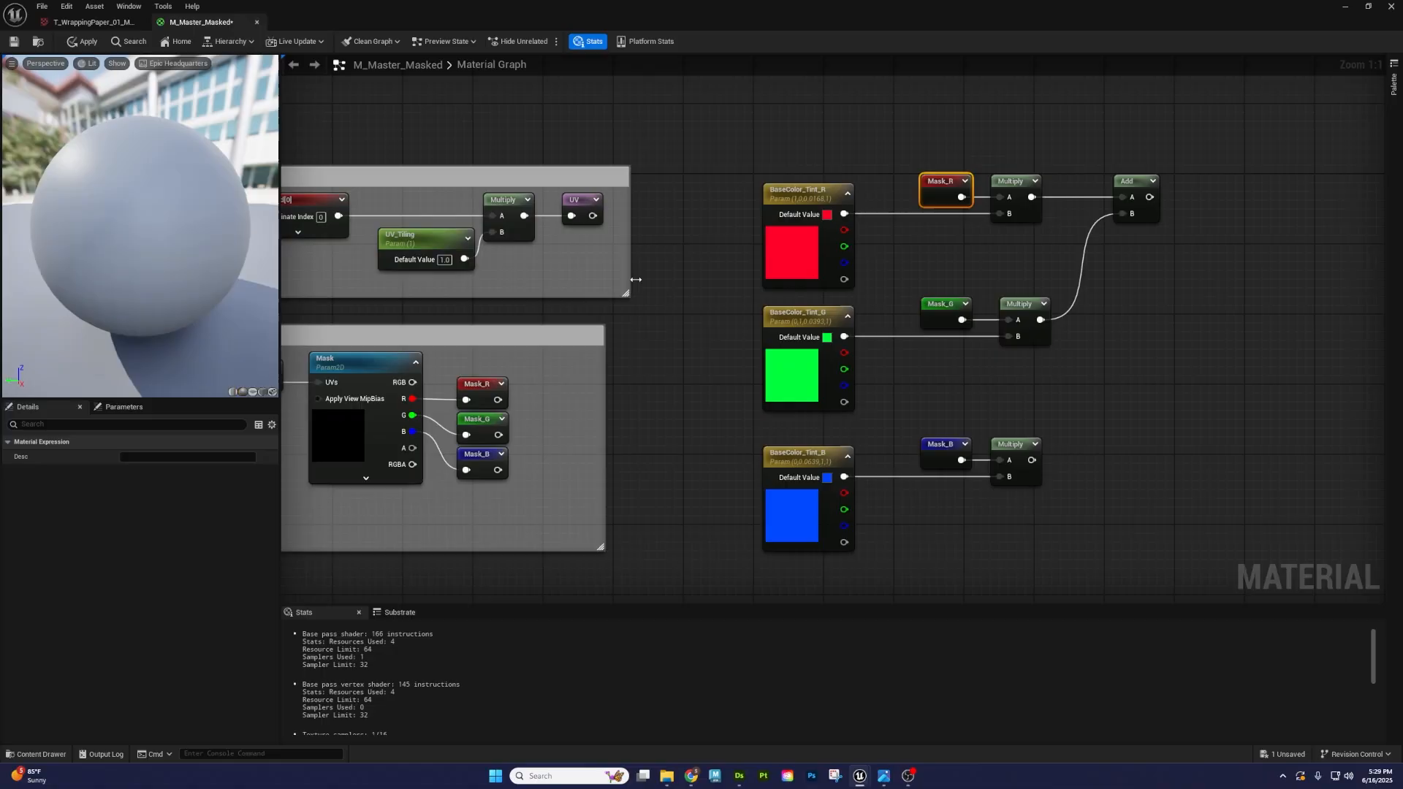
right_drag(791, 247, 751, 276)
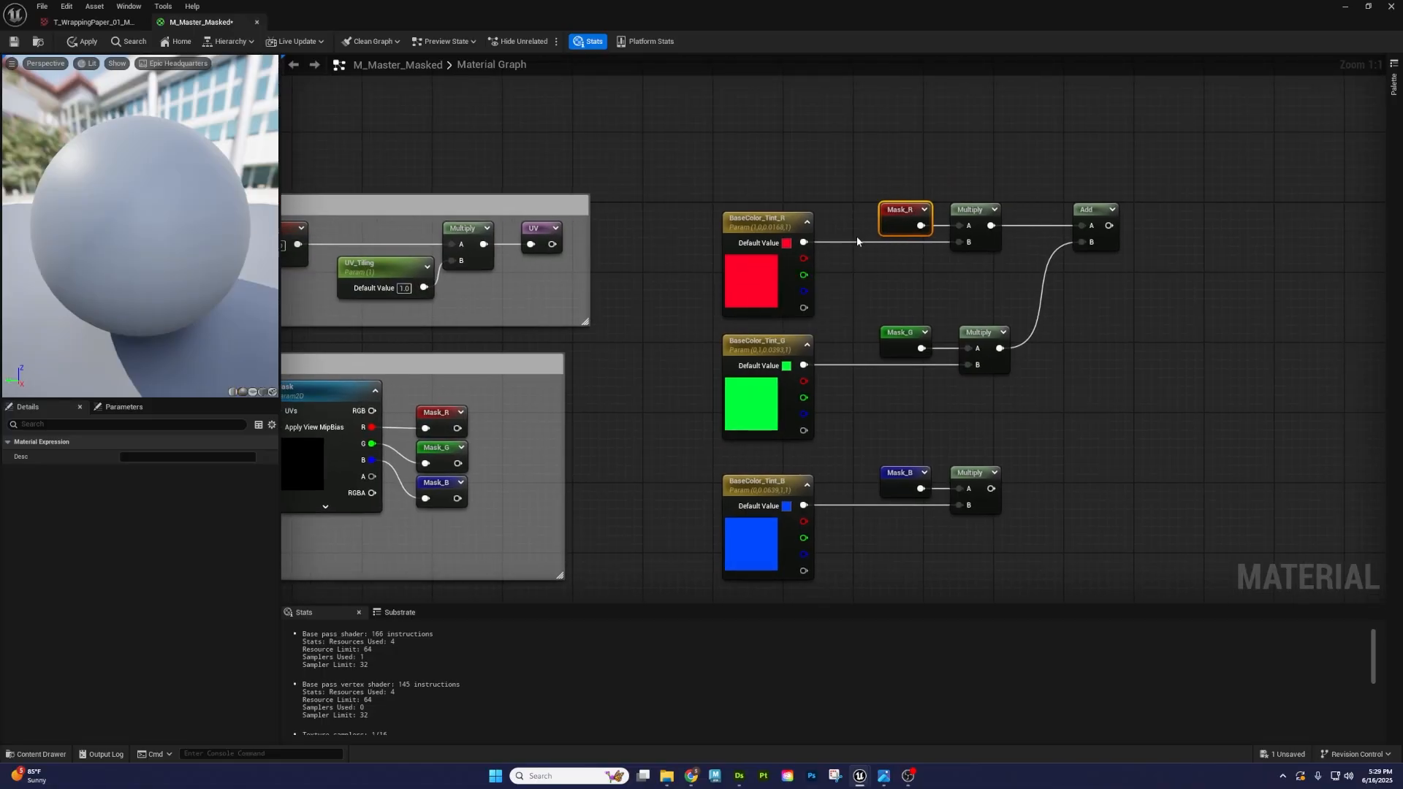
right_drag(877, 282, 794, 290)
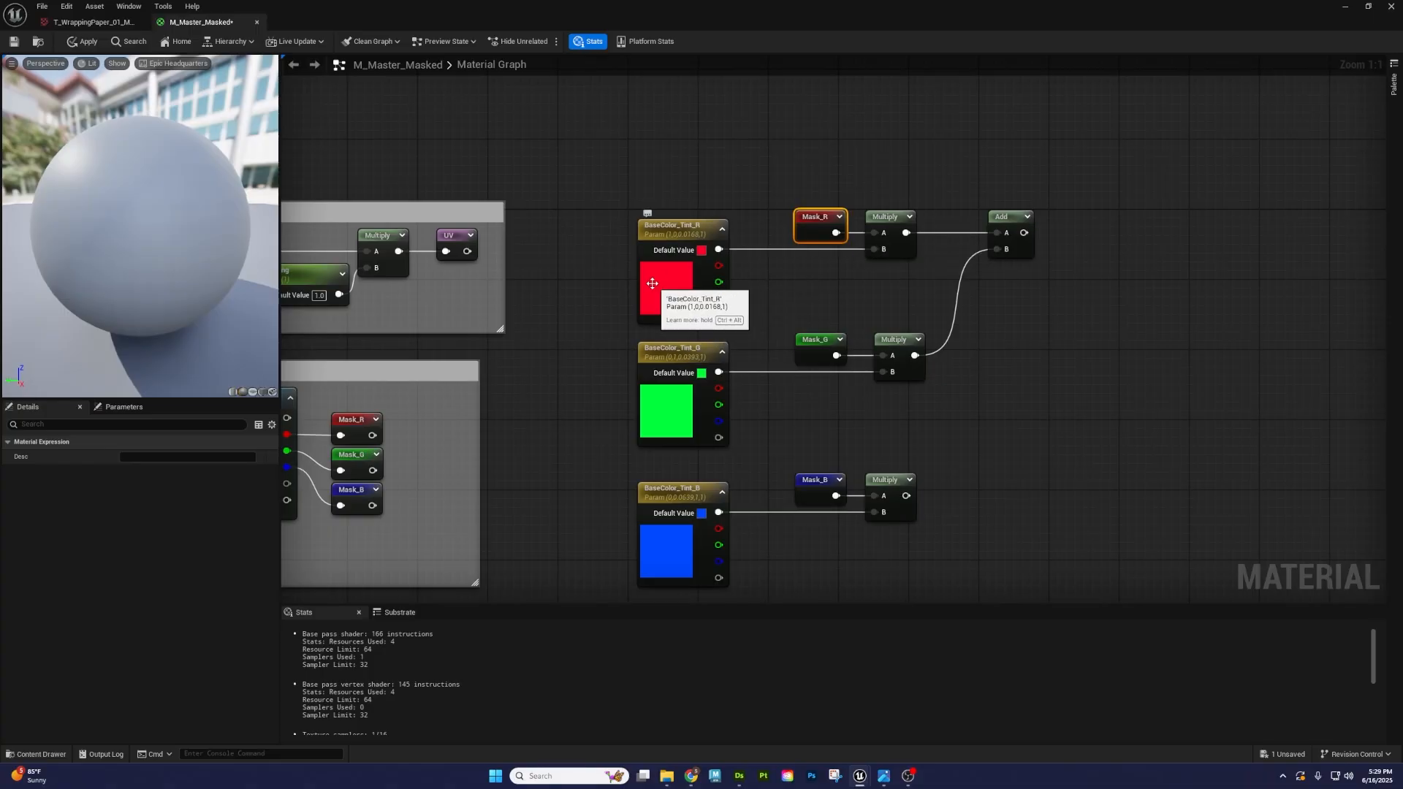
right_drag(601, 275, 525, 285)
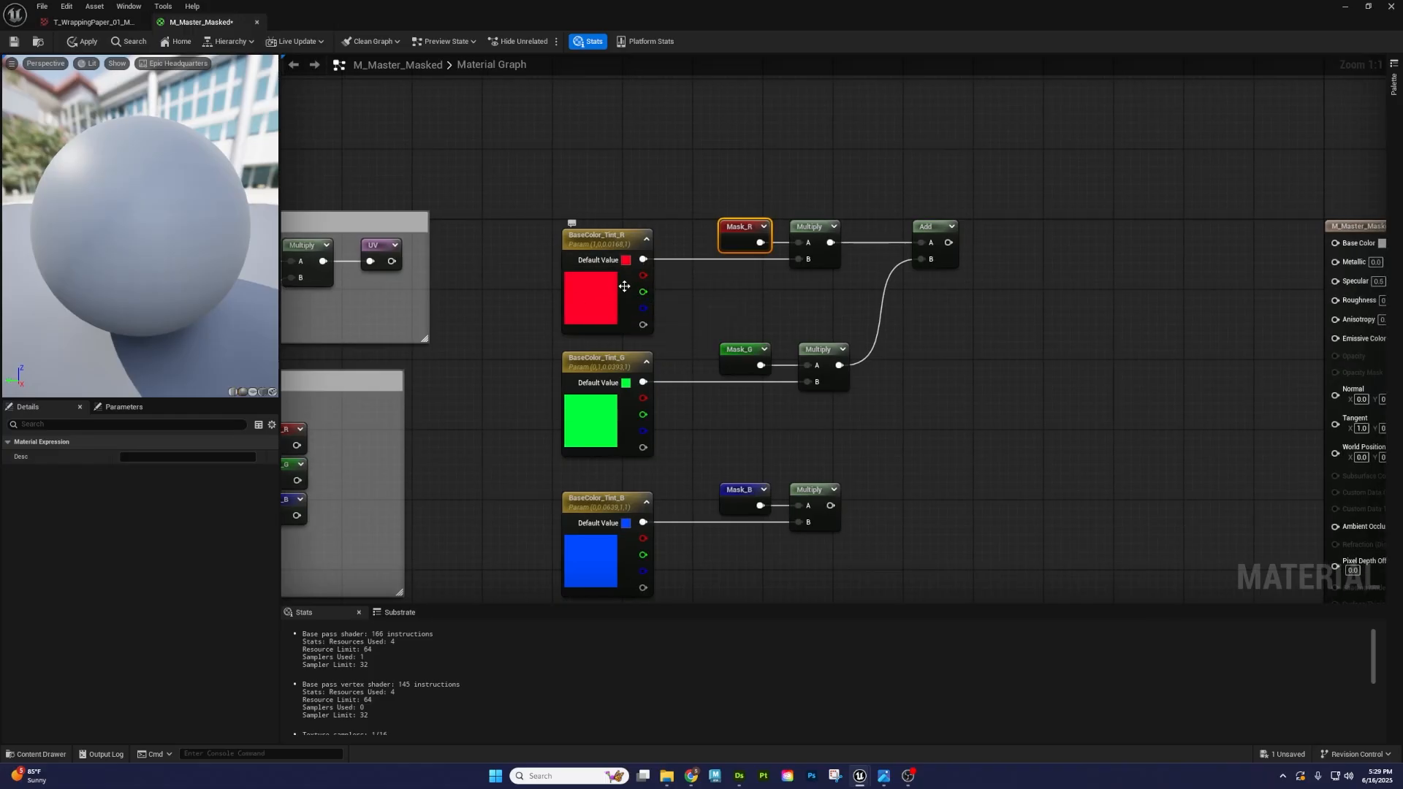
right_drag(842, 282, 782, 247)
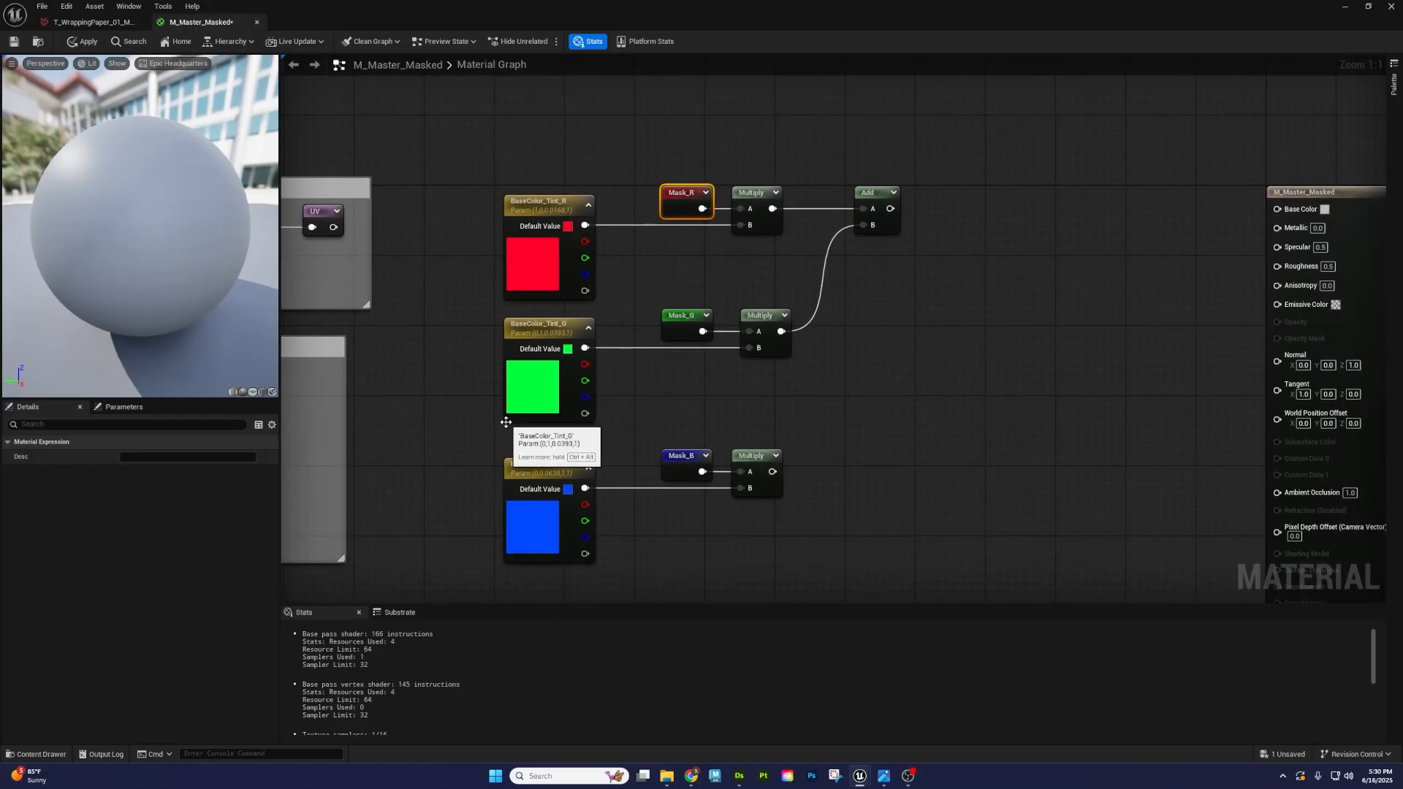
mouse_move(507, 420)
mouse_down()
mouse_move(579, 401)
mouse_move(525, 419)
mouse_up()
click(702, 385)
drag(571, 333, 553, 334)
right_drag(904, 237, 806, 248)
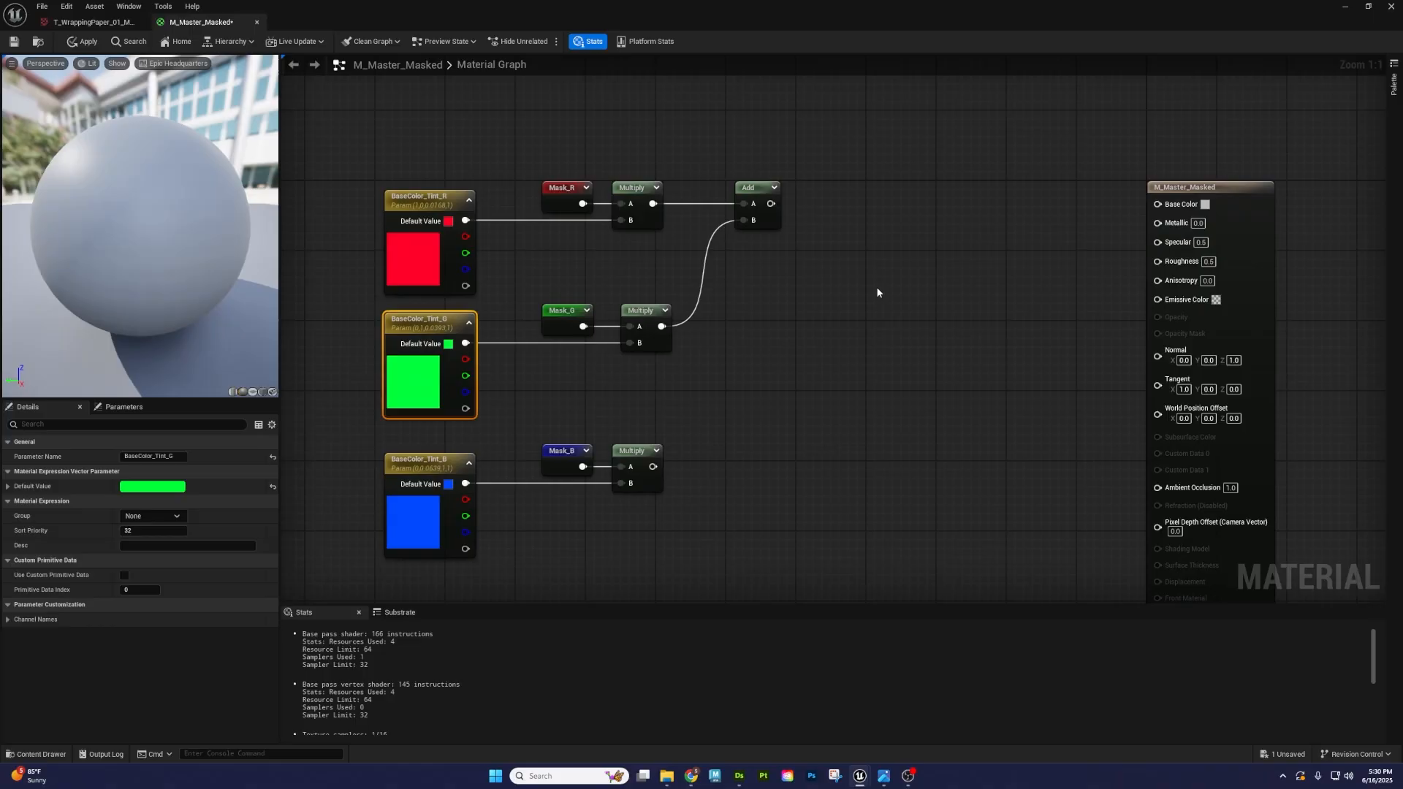
click(803, 288)
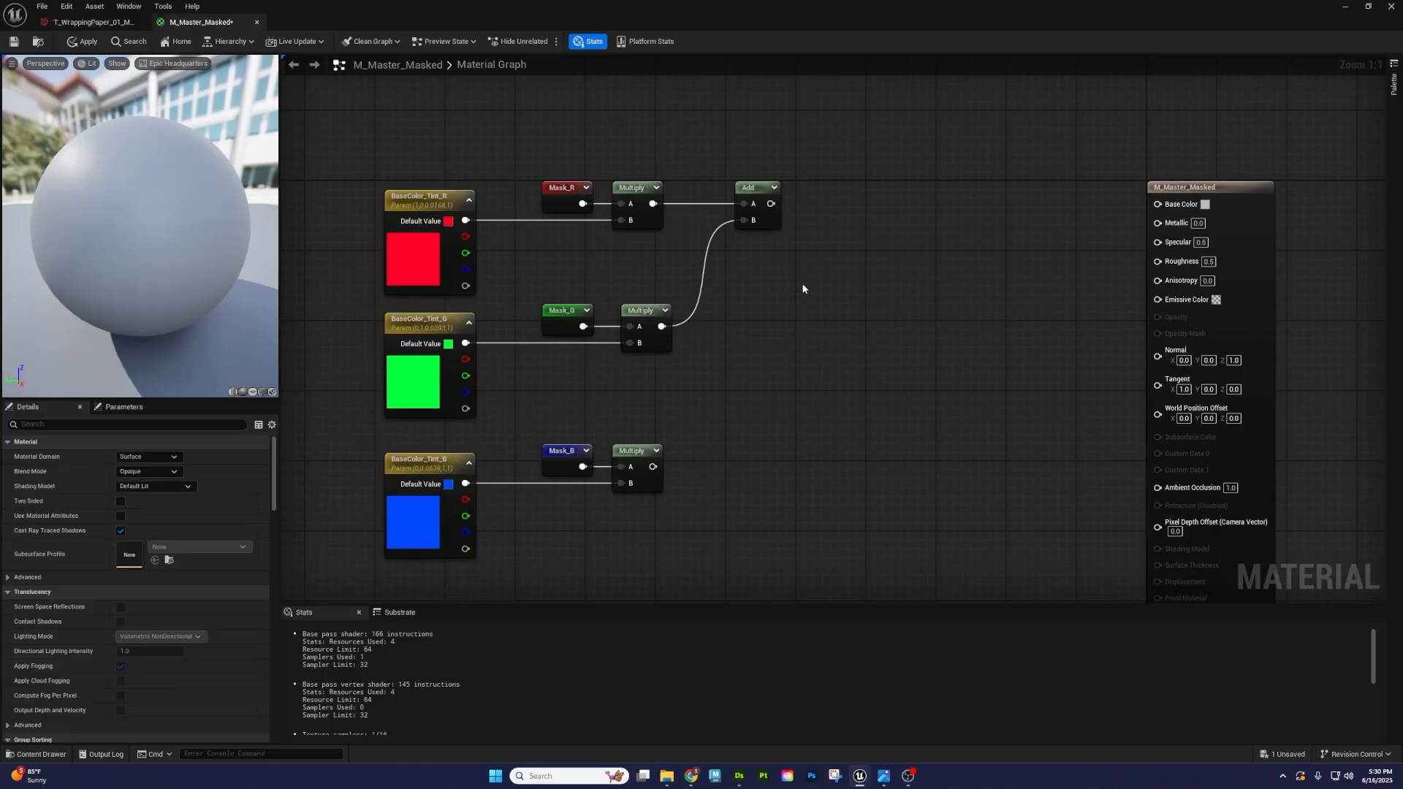
- Duplicate the Add node, feed it the first Add result and the blue Multiply result, and connect it to Base Color
click(743, 198)
key(ctrl+c)
key(ctrl+v)
drag(771, 206, 831, 291)
drag(653, 467, 859, 441)
right_drag(880, 375, 829, 374)
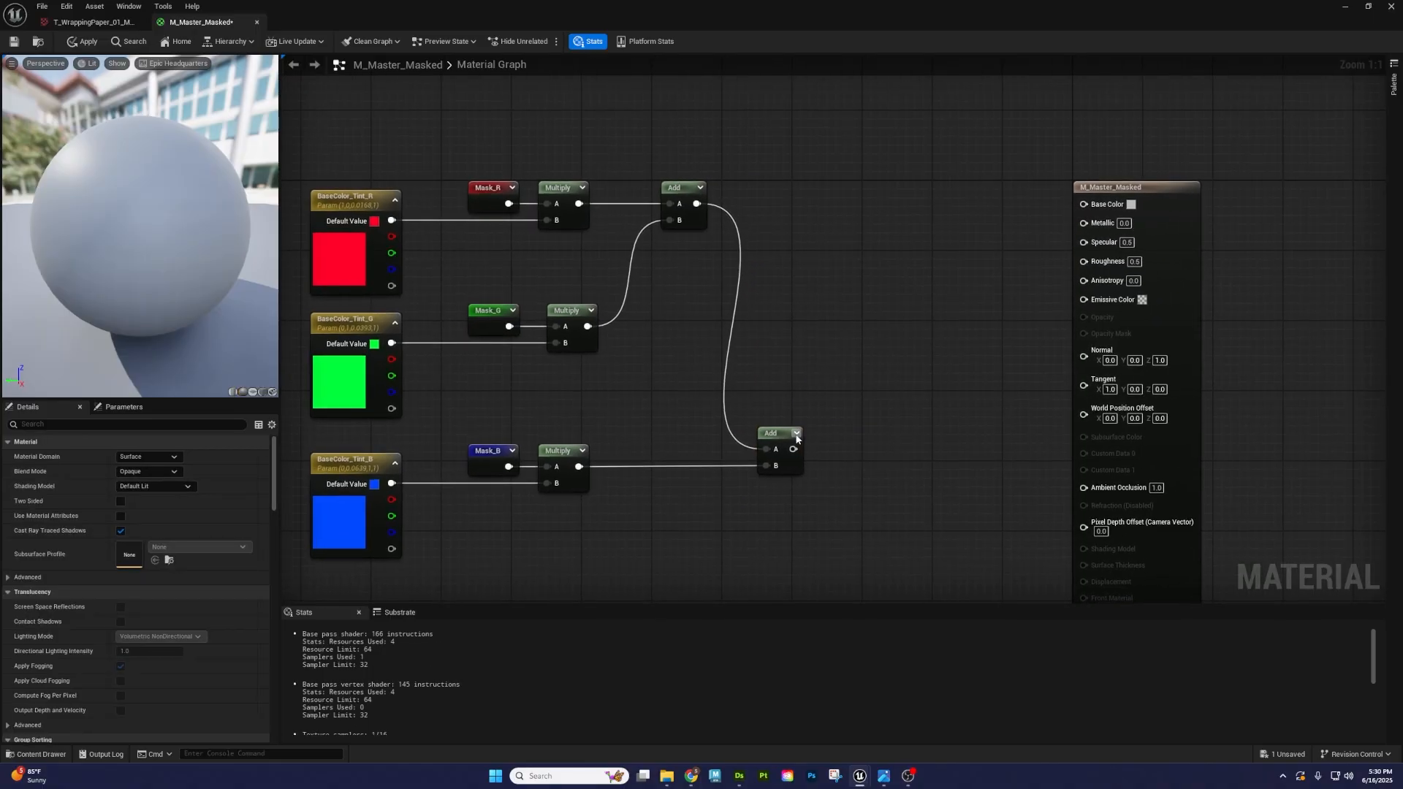
drag(794, 449, 1091, 210)
scroll(984, 194, down, 1)
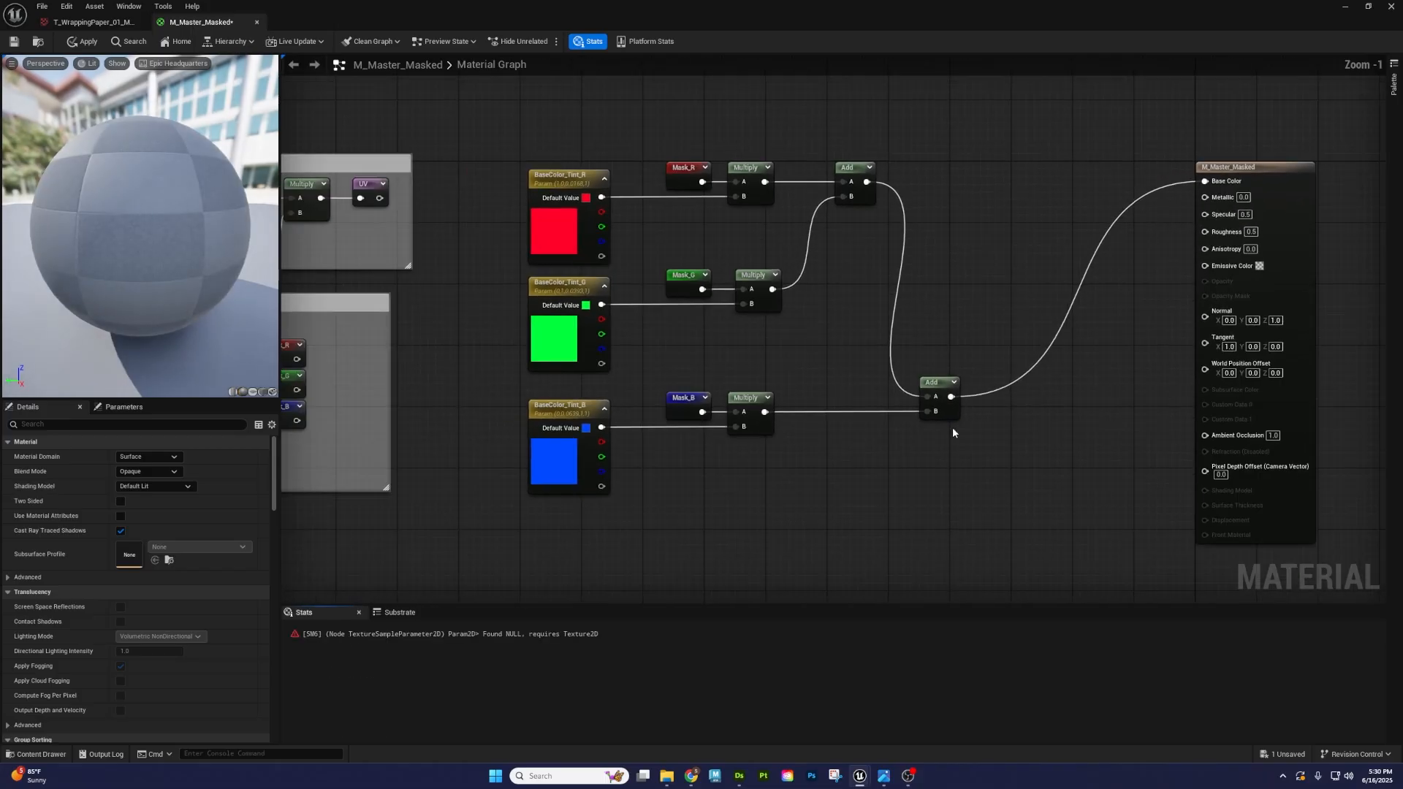
- Enclose the tint, mask, Multiply and Add nodes in a comment box titled "BaseColor Tint"
drag(967, 446, 501, 134)
key(c)
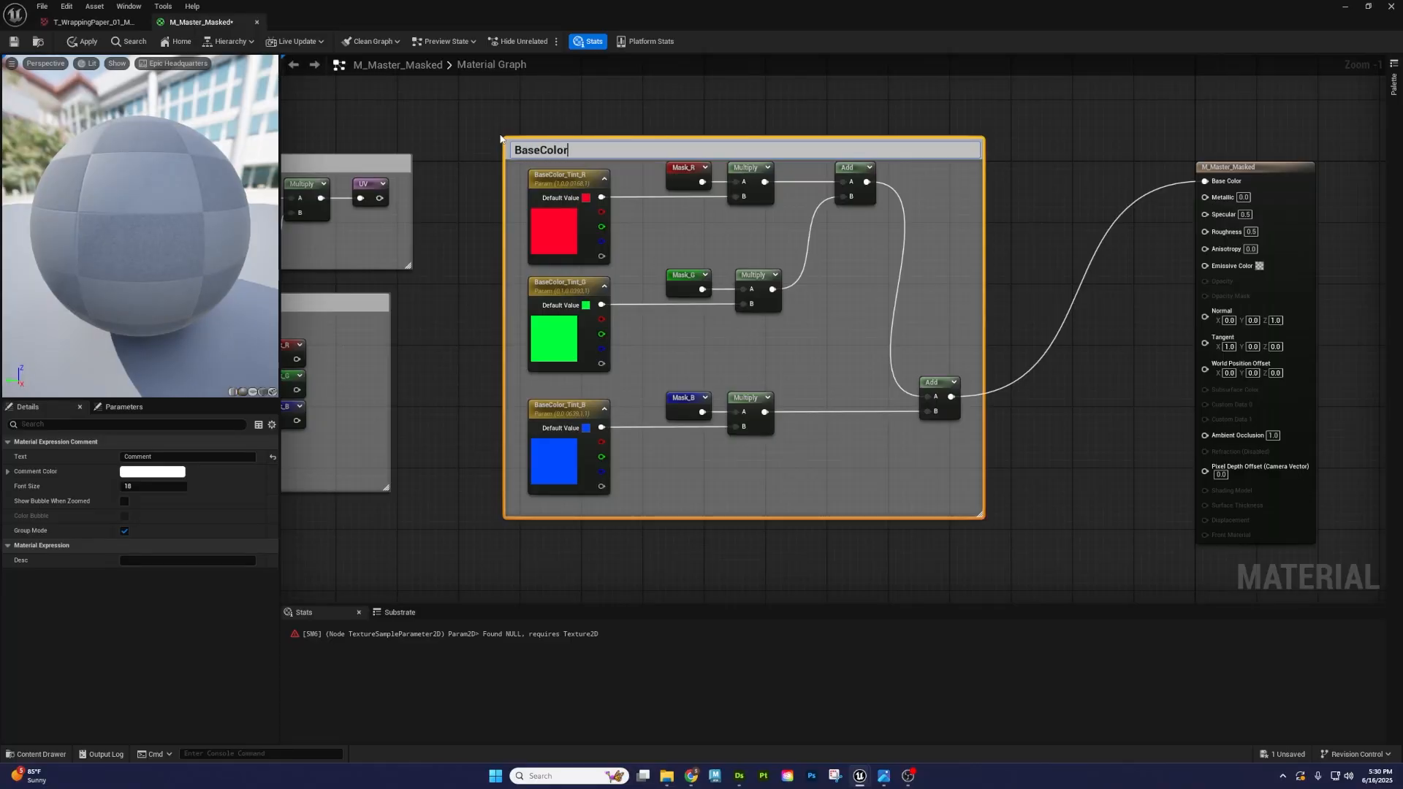
text(BaseColor Tint)
key(Return)
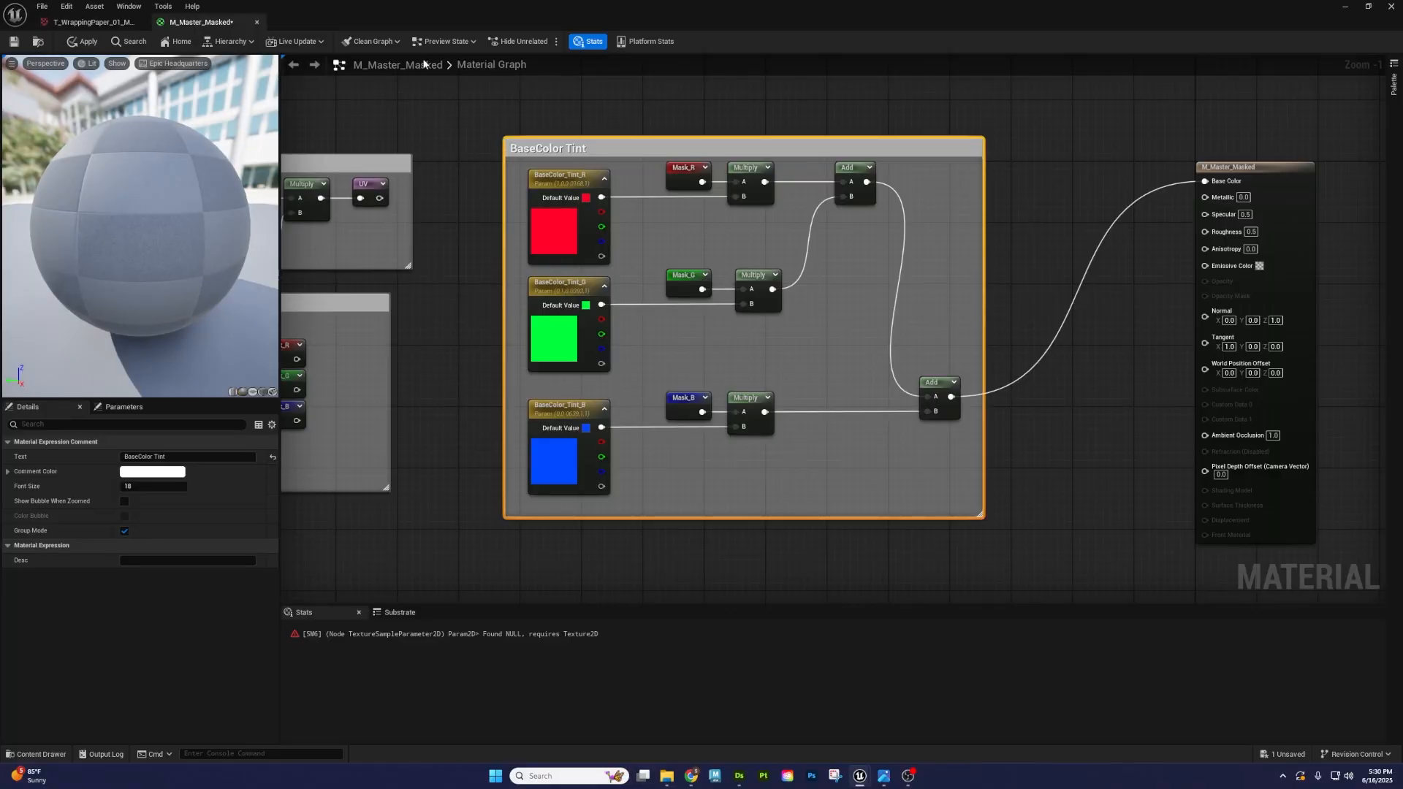
click(554, 107)
scroll(691, 171, down, 1)
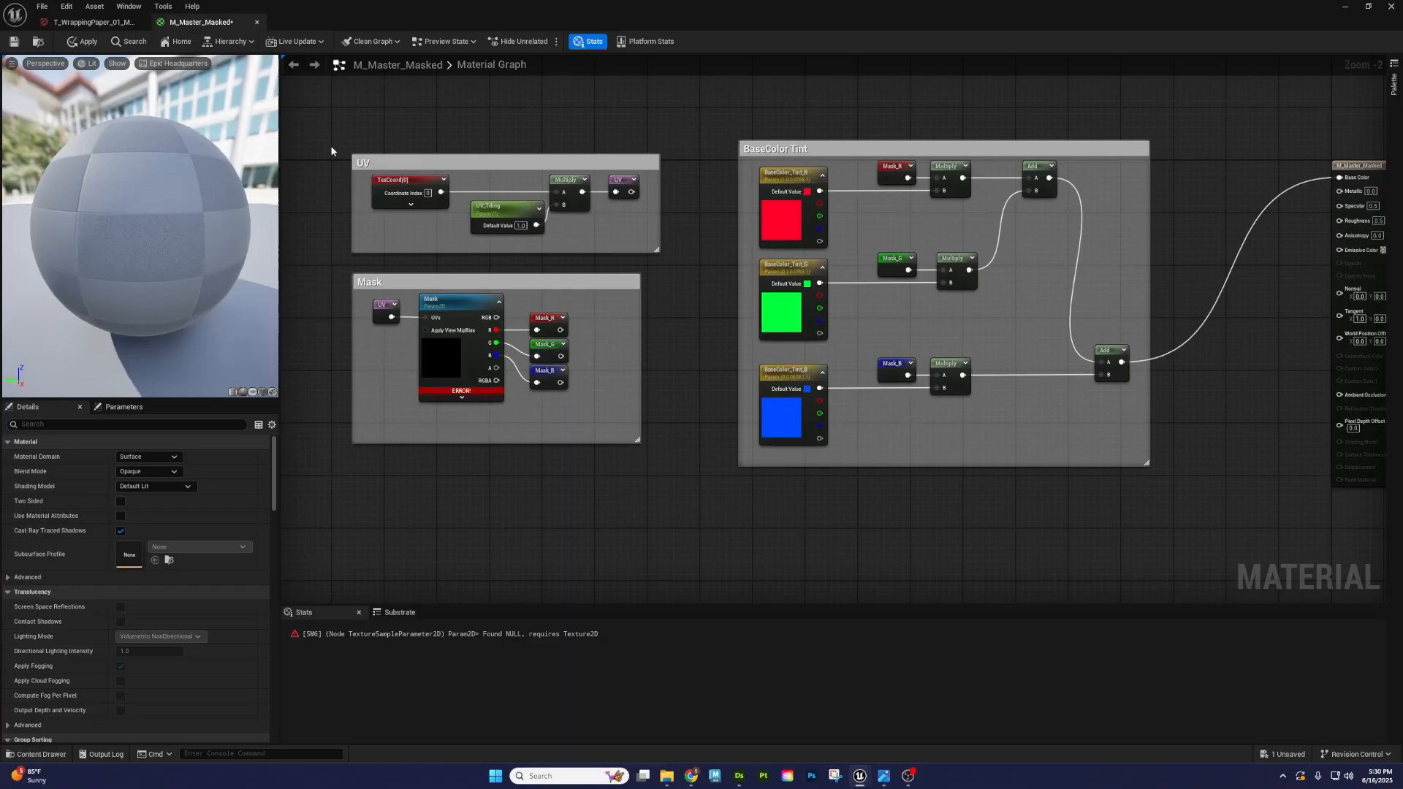
- Assign the T_WrappingPaper_01_Mask texture to the Mask texture parameter node
drag(331, 152, 660, 453)
click(461, 300)
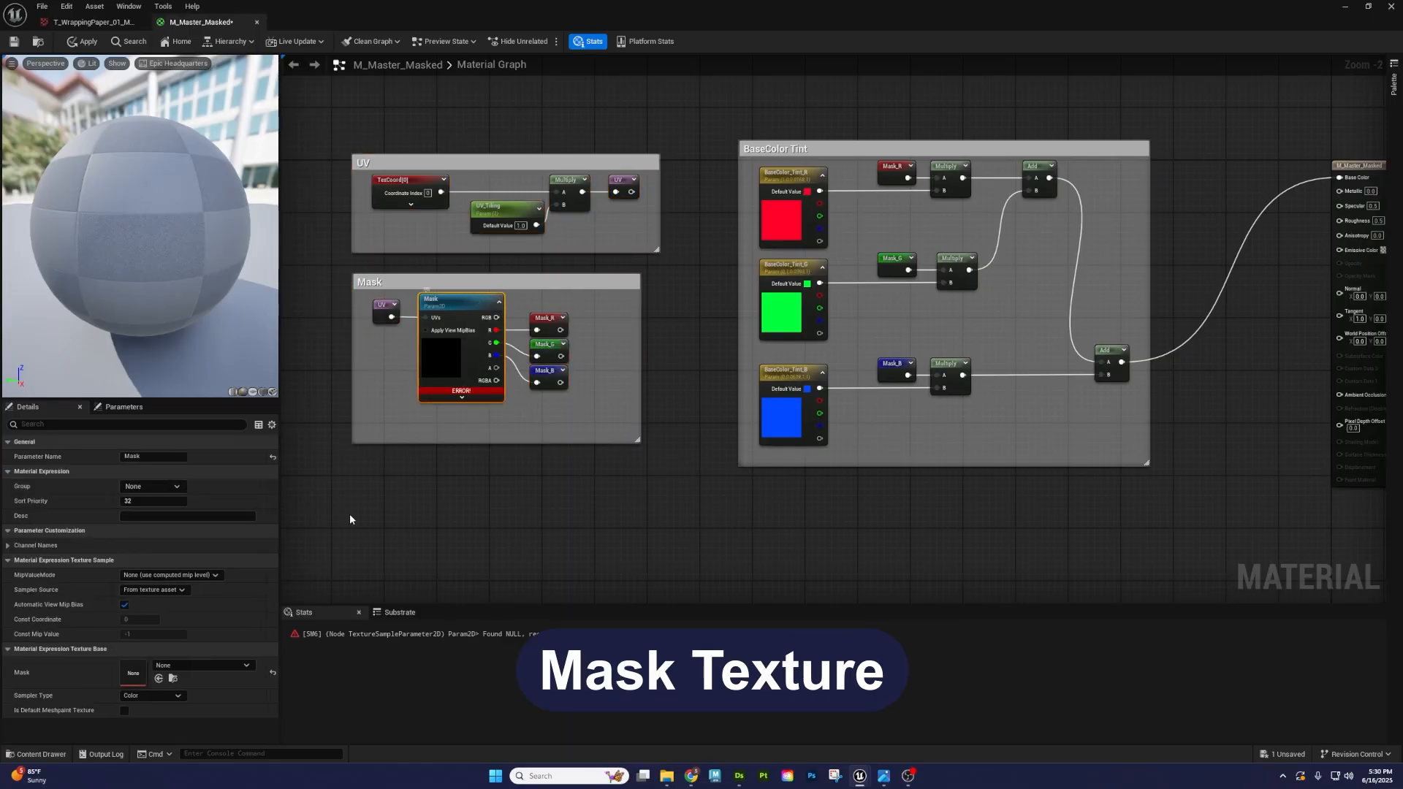
click(194, 665)
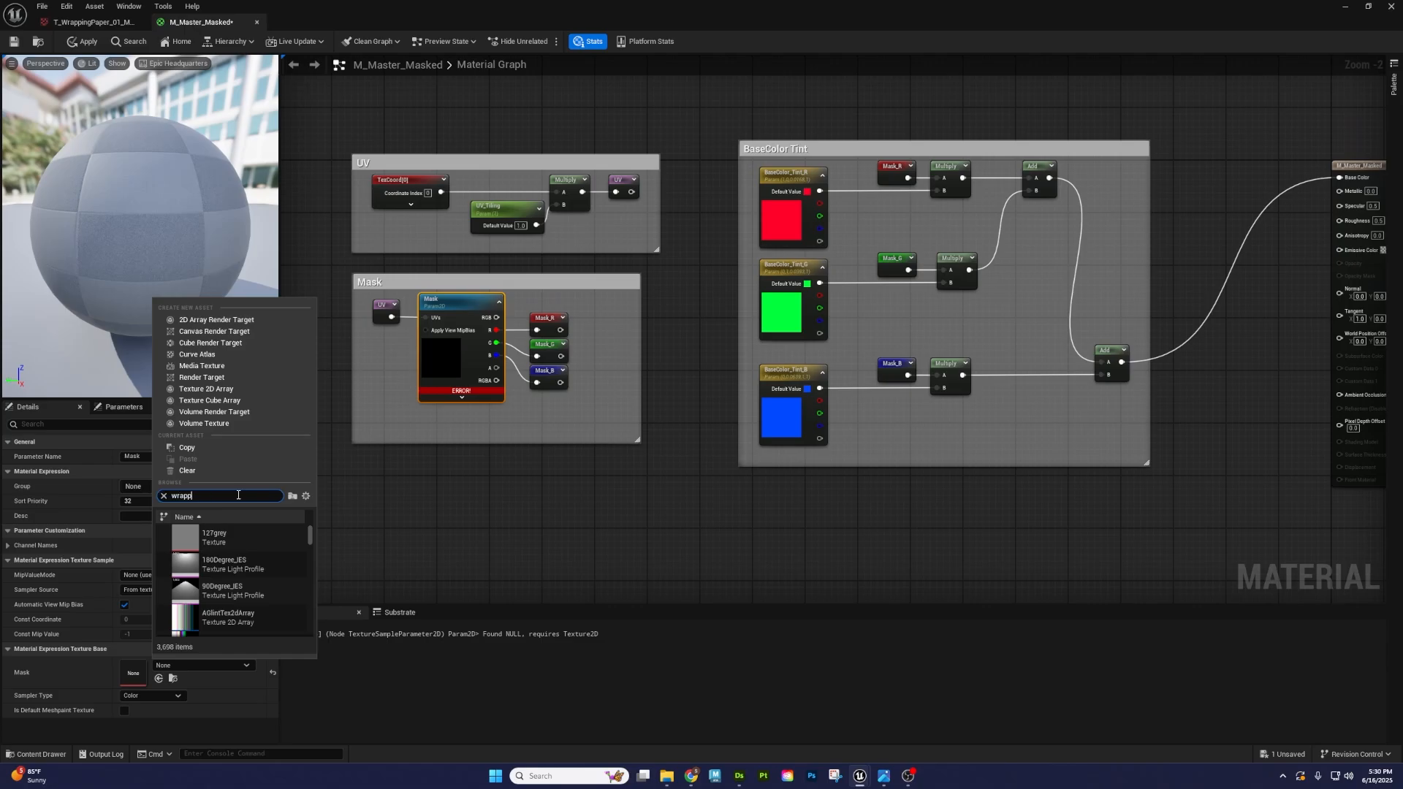
click(194, 541)
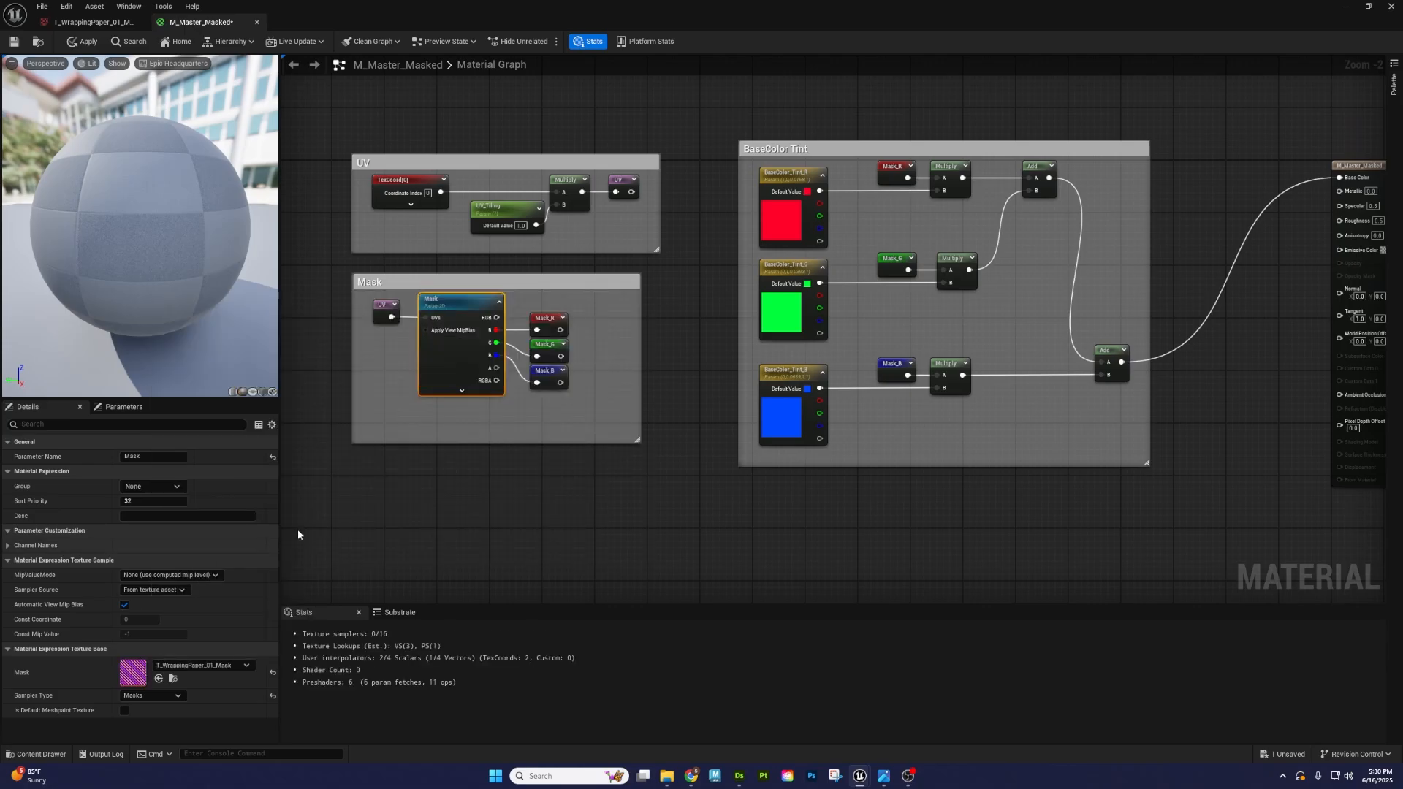
click(573, 483)
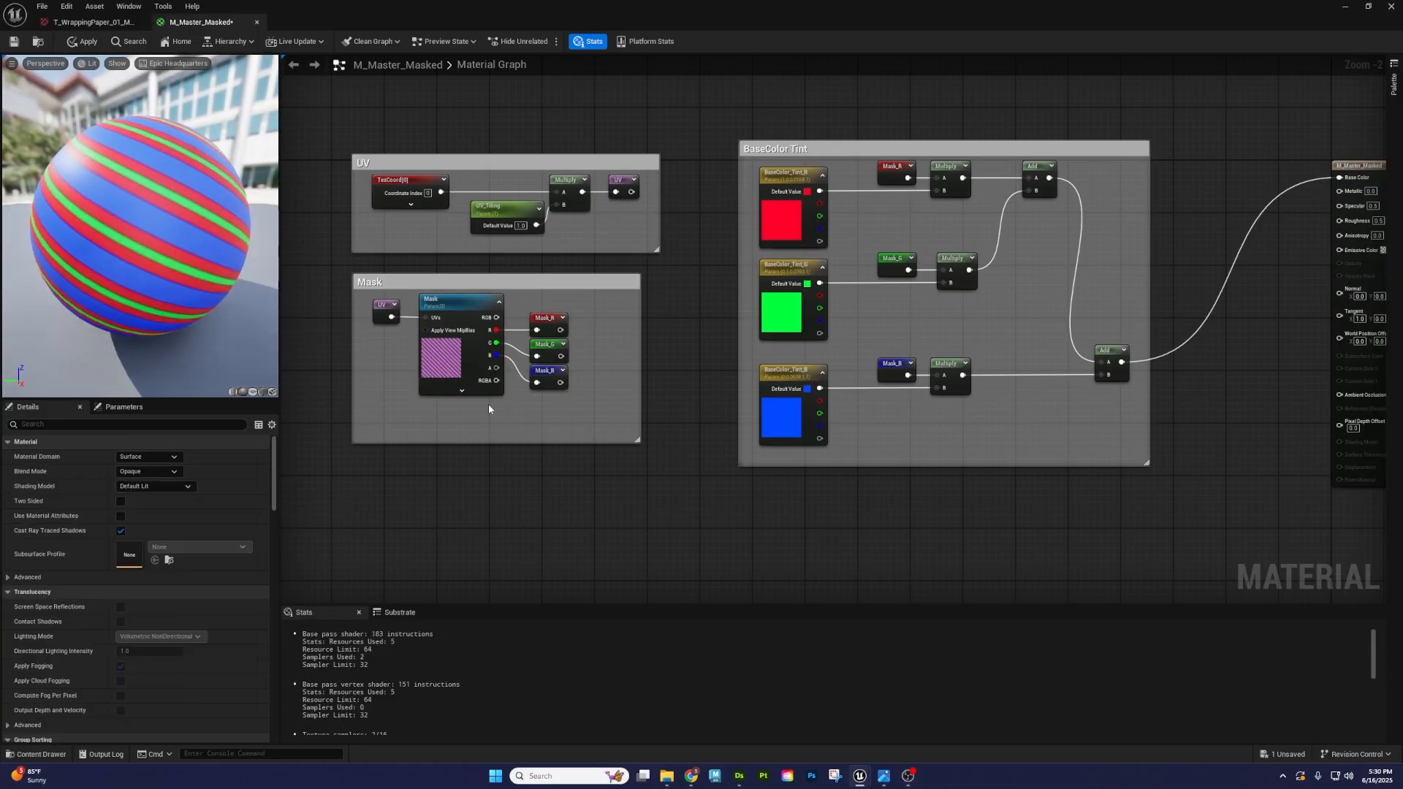
click(455, 374)
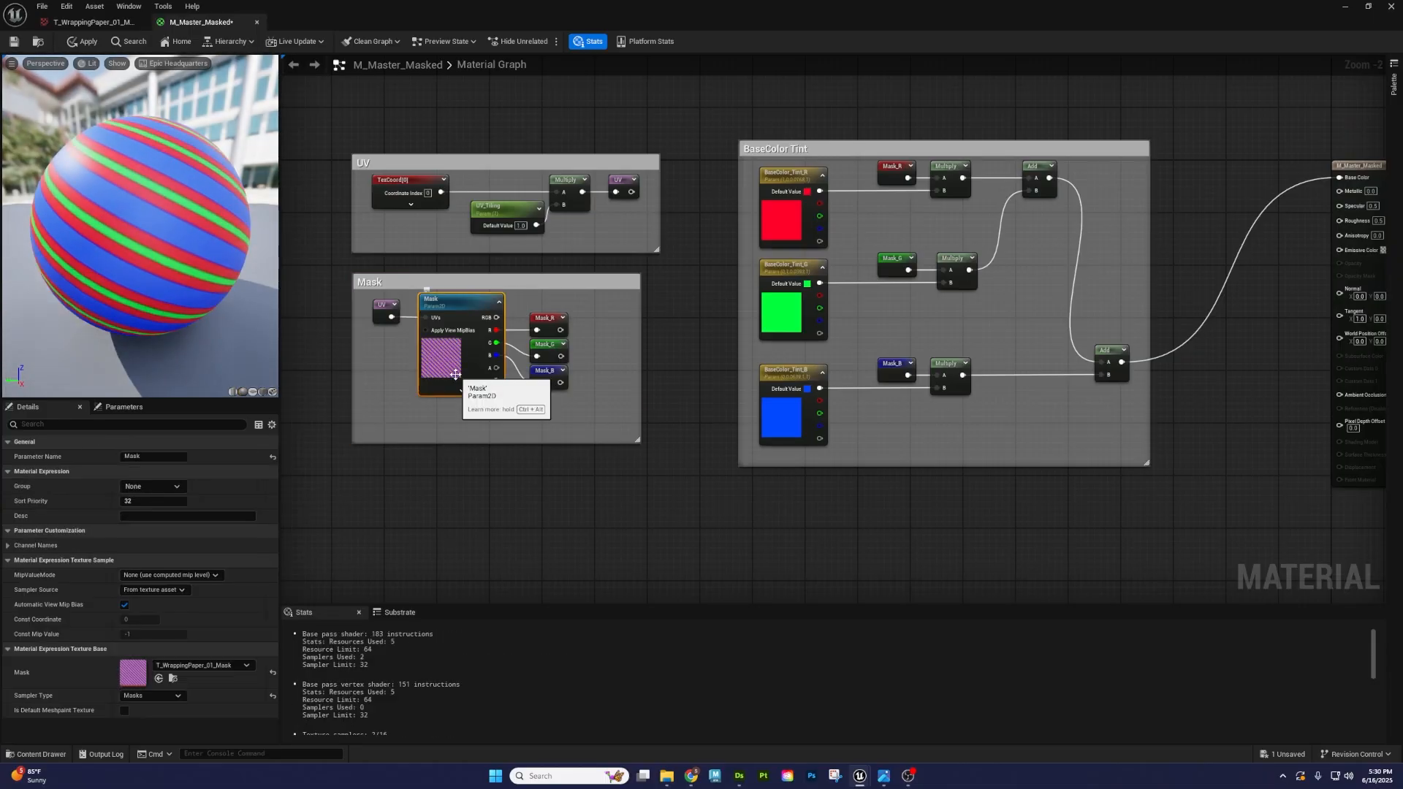
- Inspect the red, green and blue channels of the T_WrappingPaper_01_Mask texture individually, and restore the combined RGB view
click(108, 26)
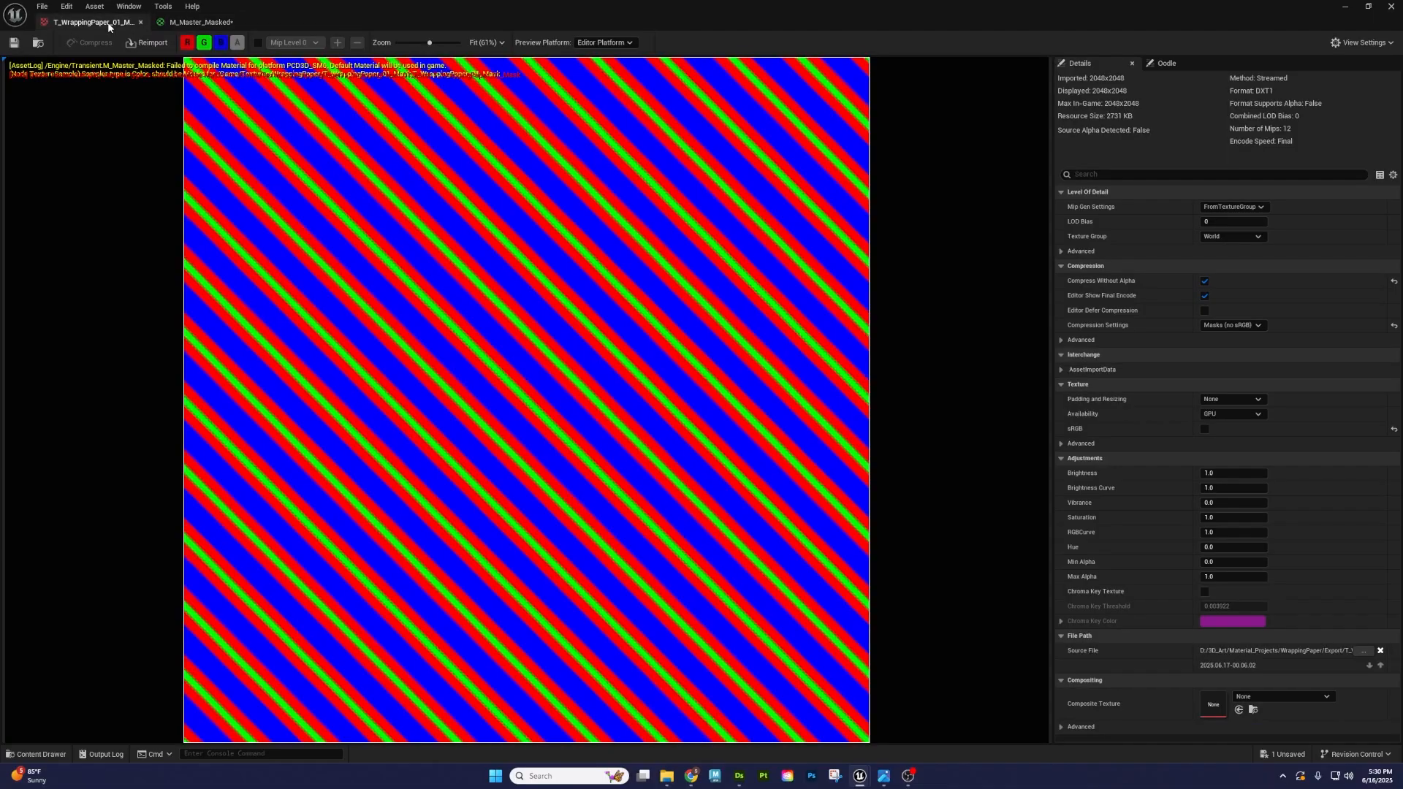
click(204, 43)
click(220, 43)
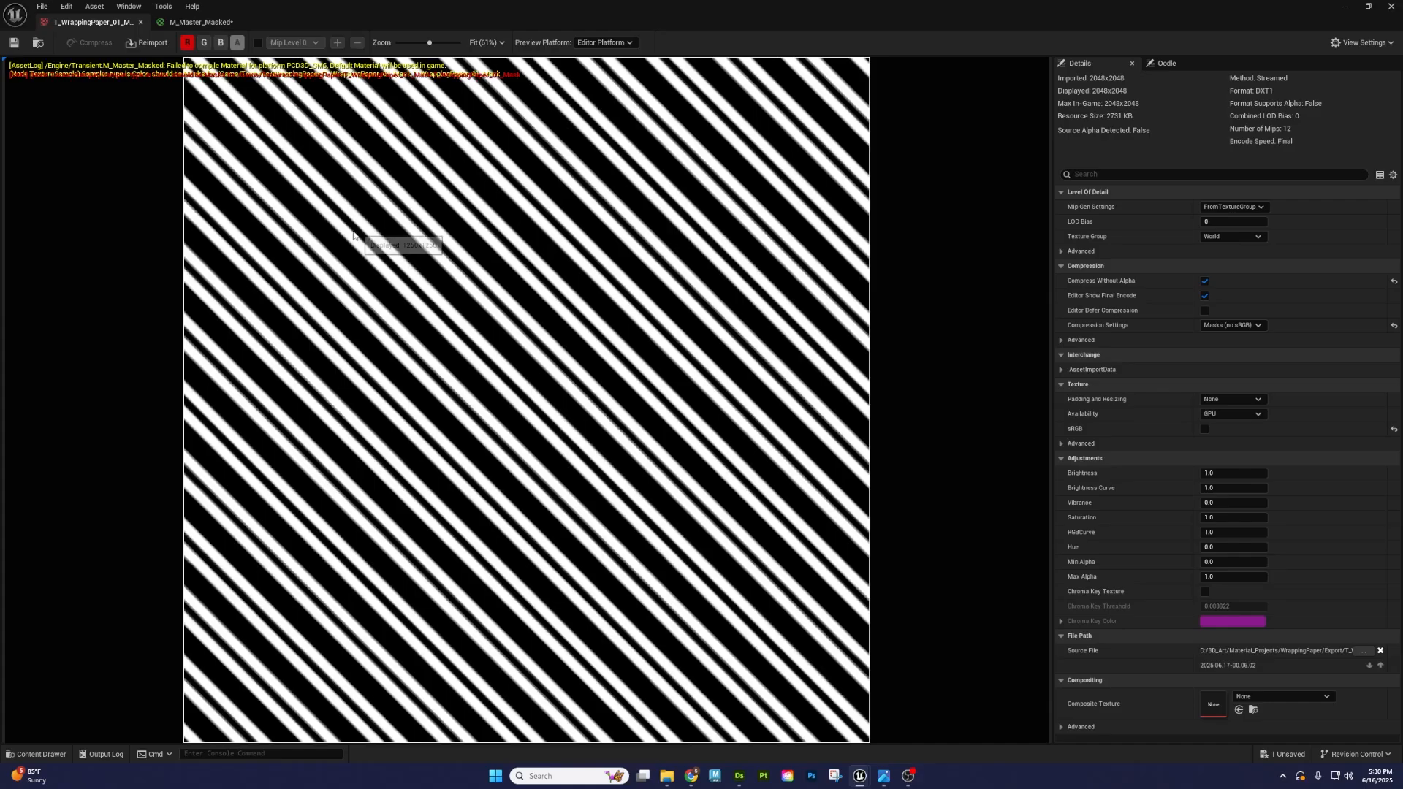
click(204, 43)
click(187, 43)
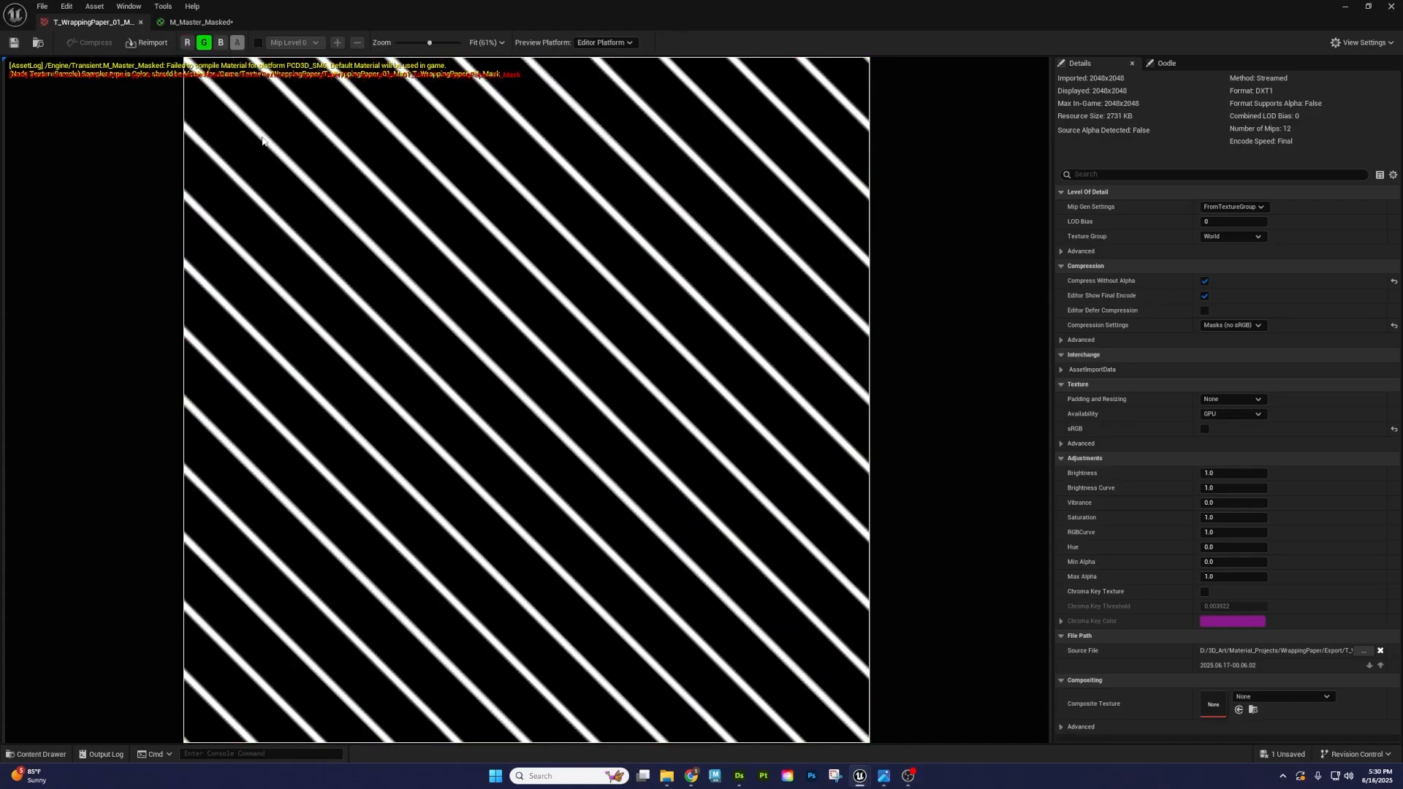
click(204, 44)
click(220, 43)
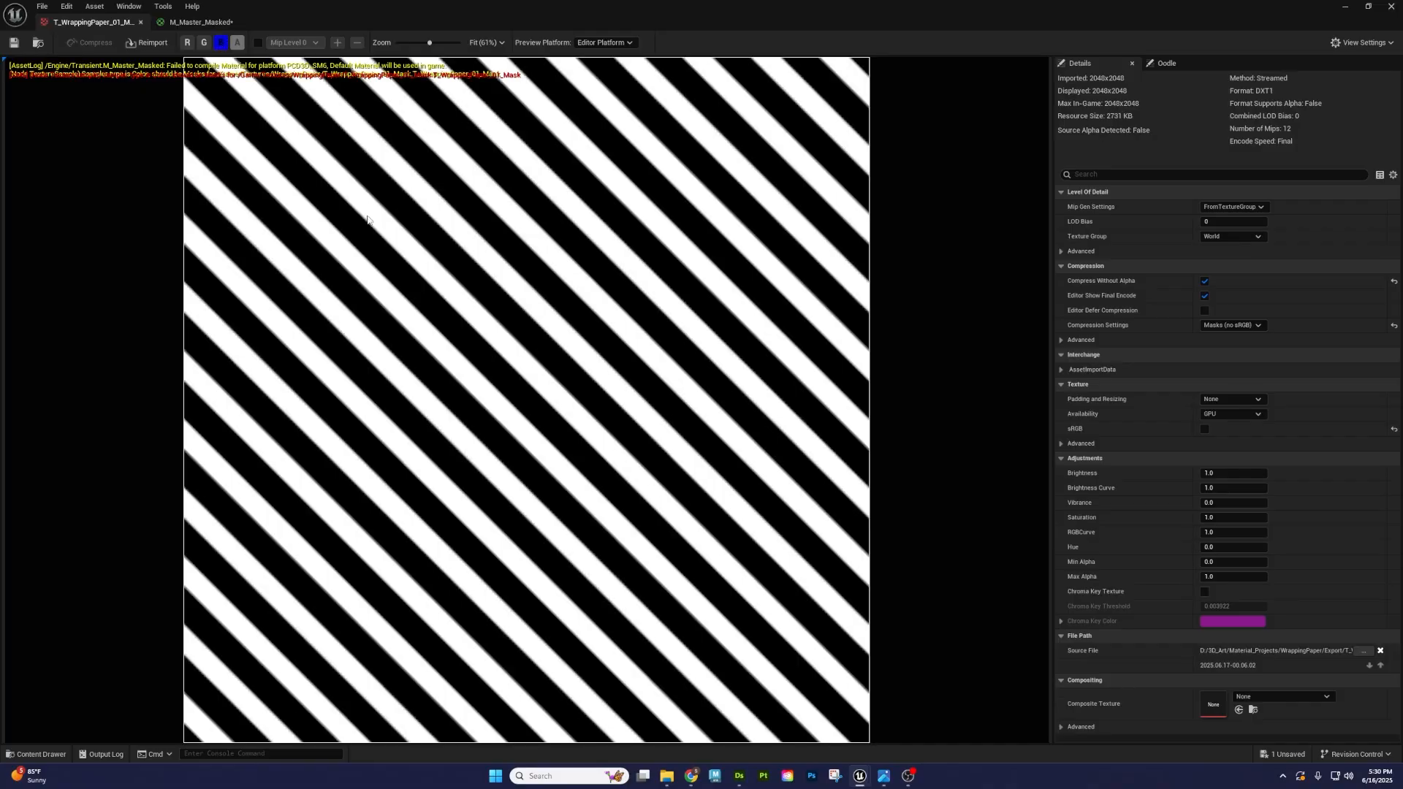
click(204, 43)
click(187, 43)
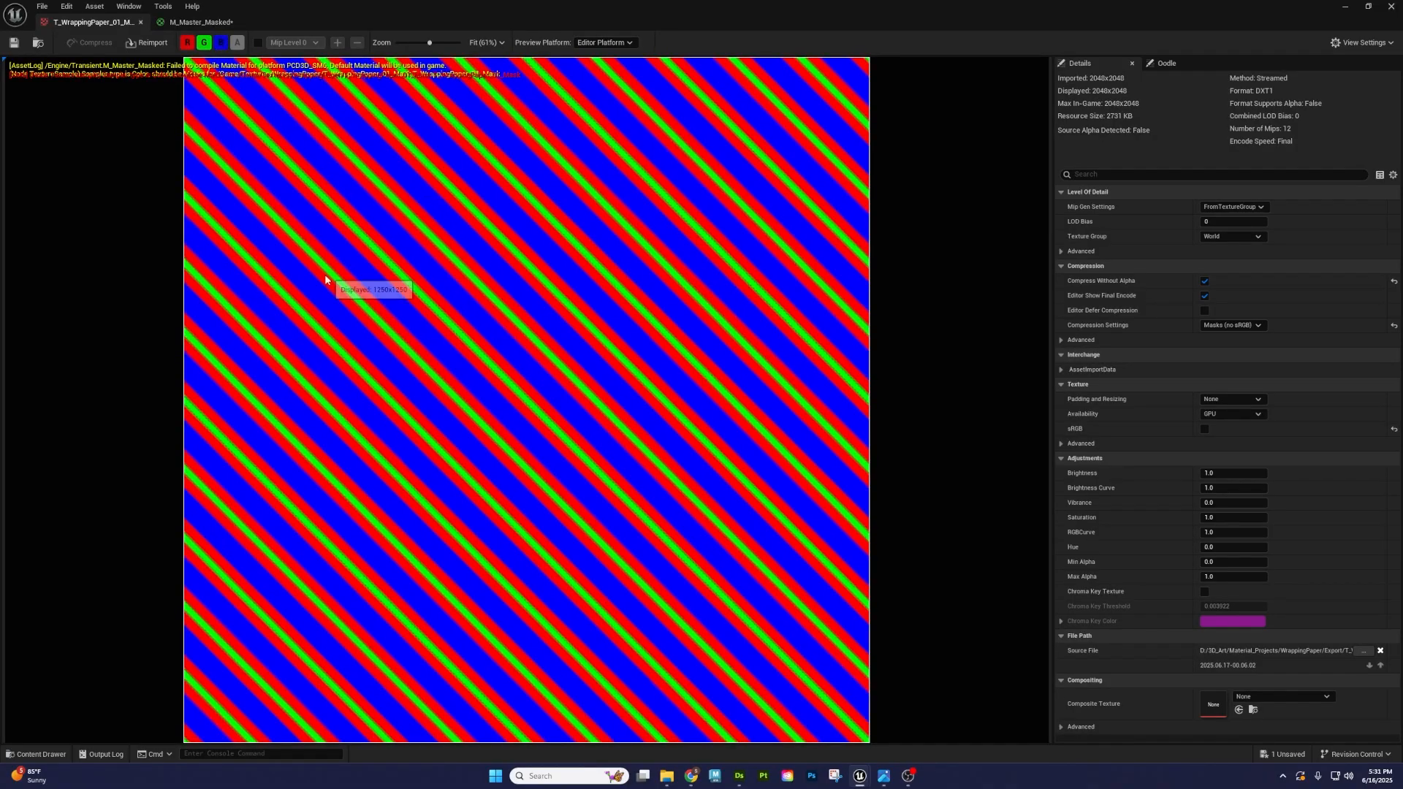
- Set the mask texture's Compression Settings to Masks (no sRGB) with Compress Without Alpha enabled, and minimize the editor window
click(1244, 326)
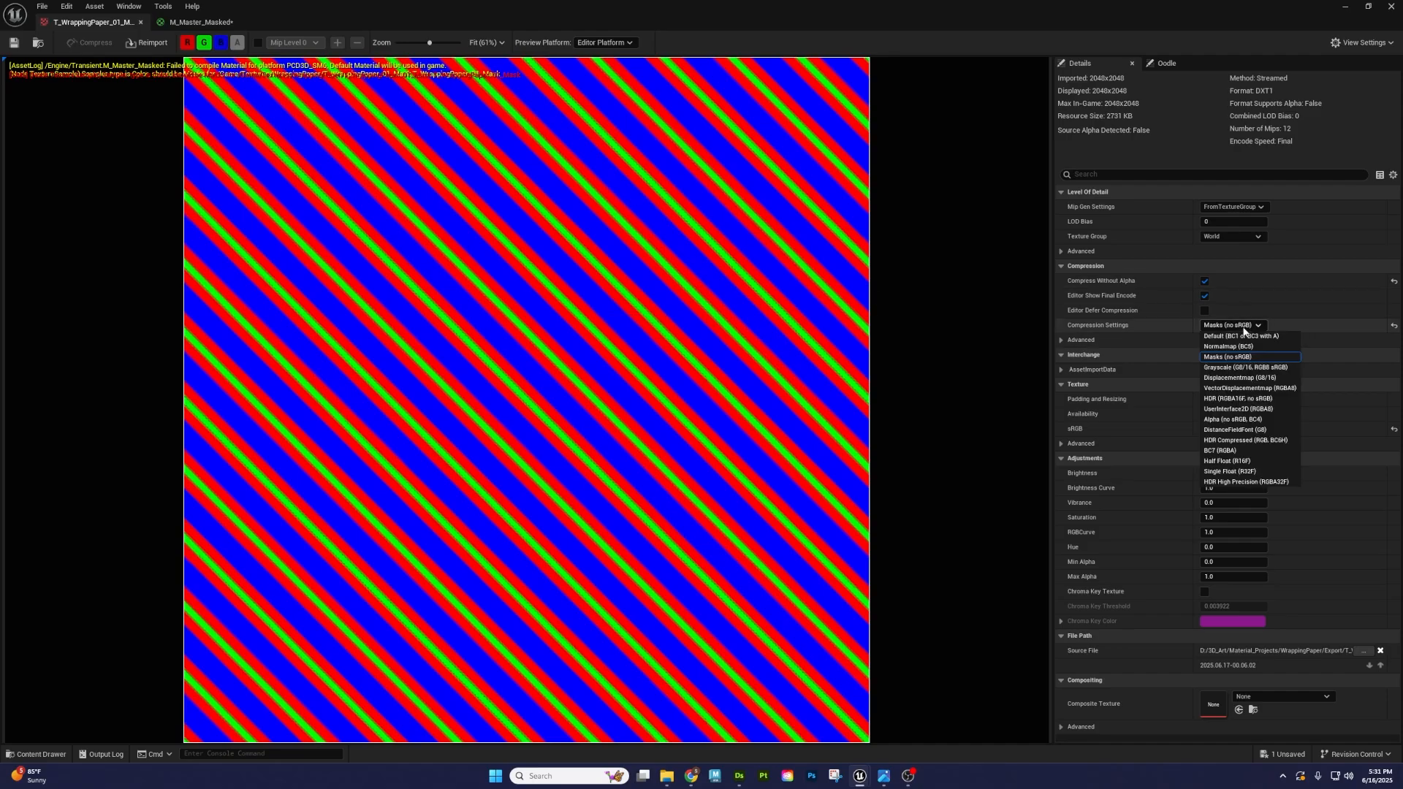
click(1225, 357)
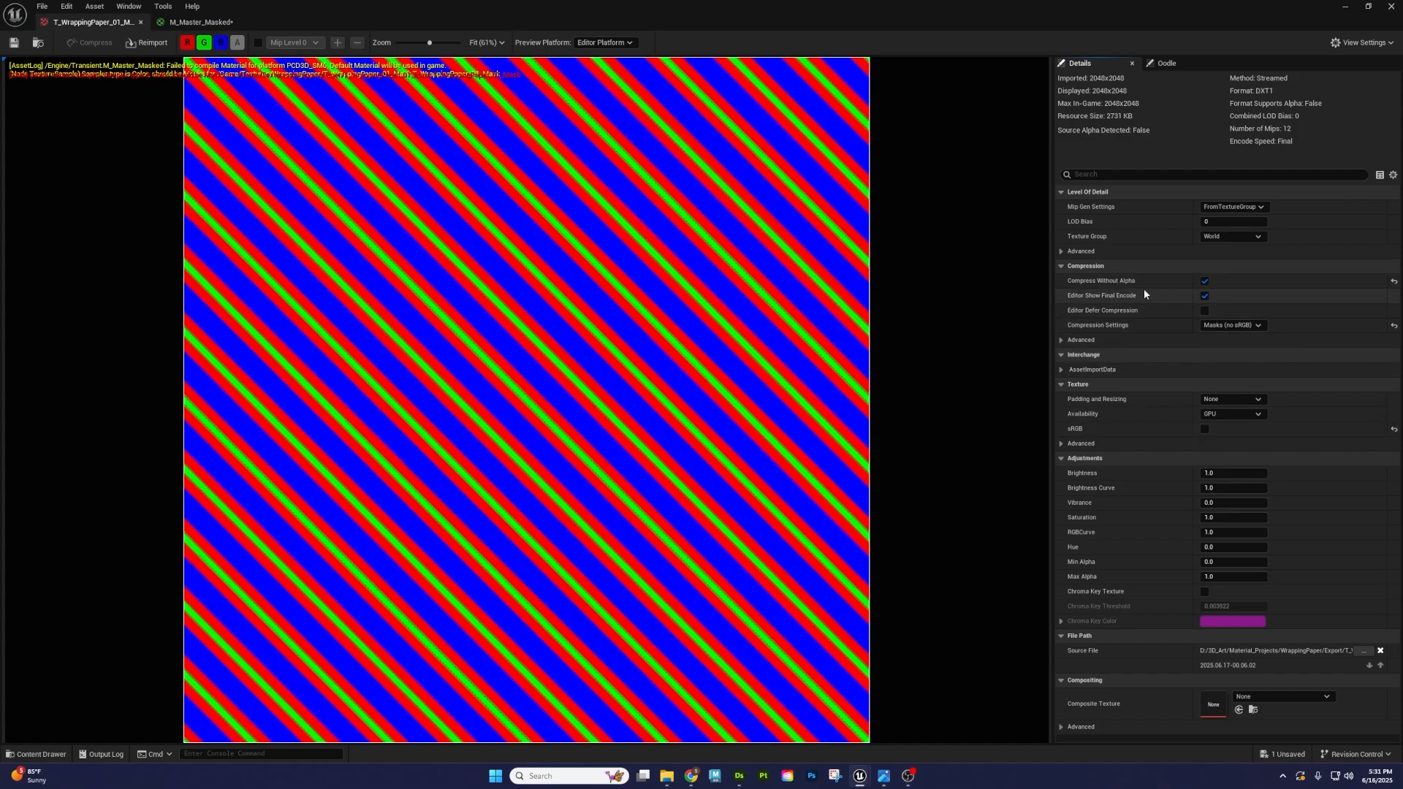
click(1206, 282)
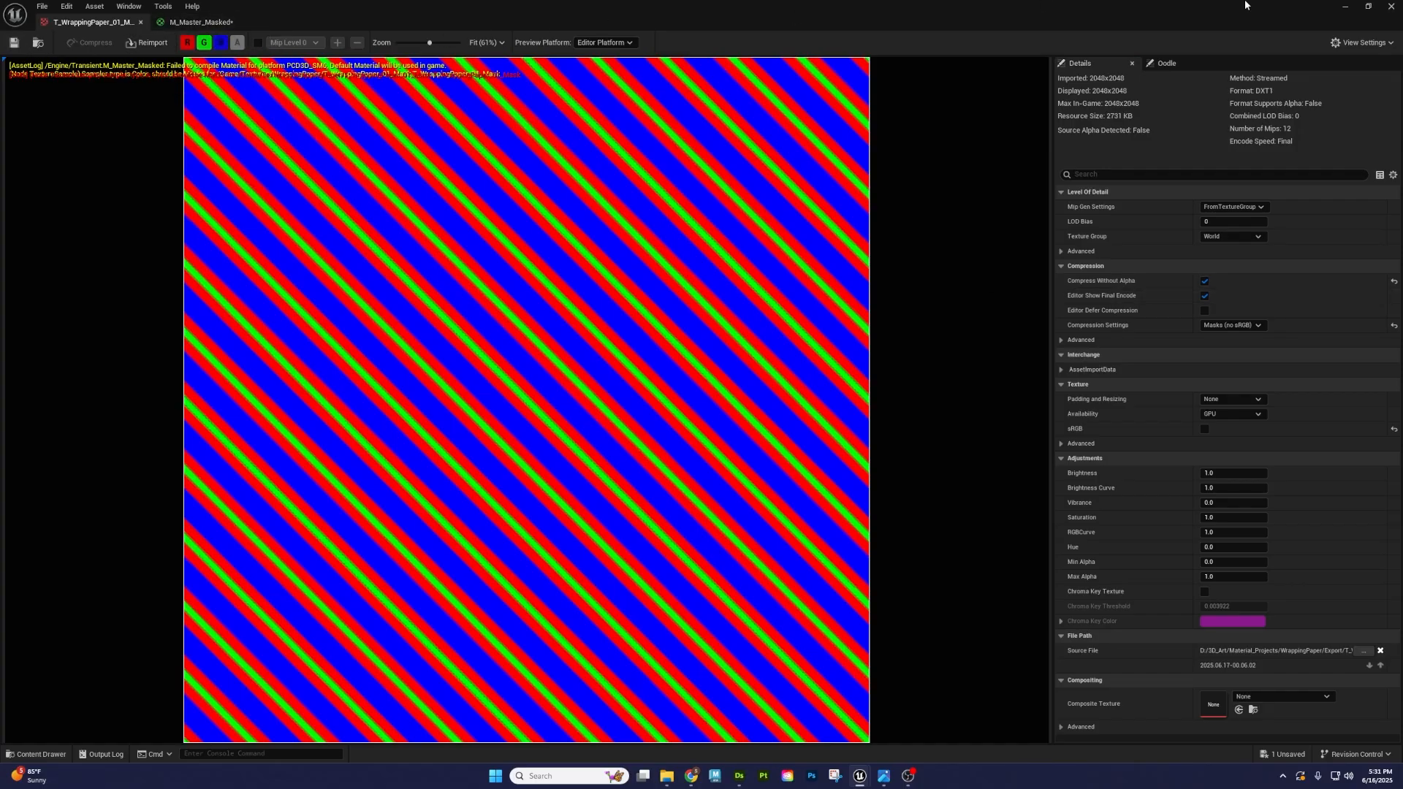
click(1344, 8)
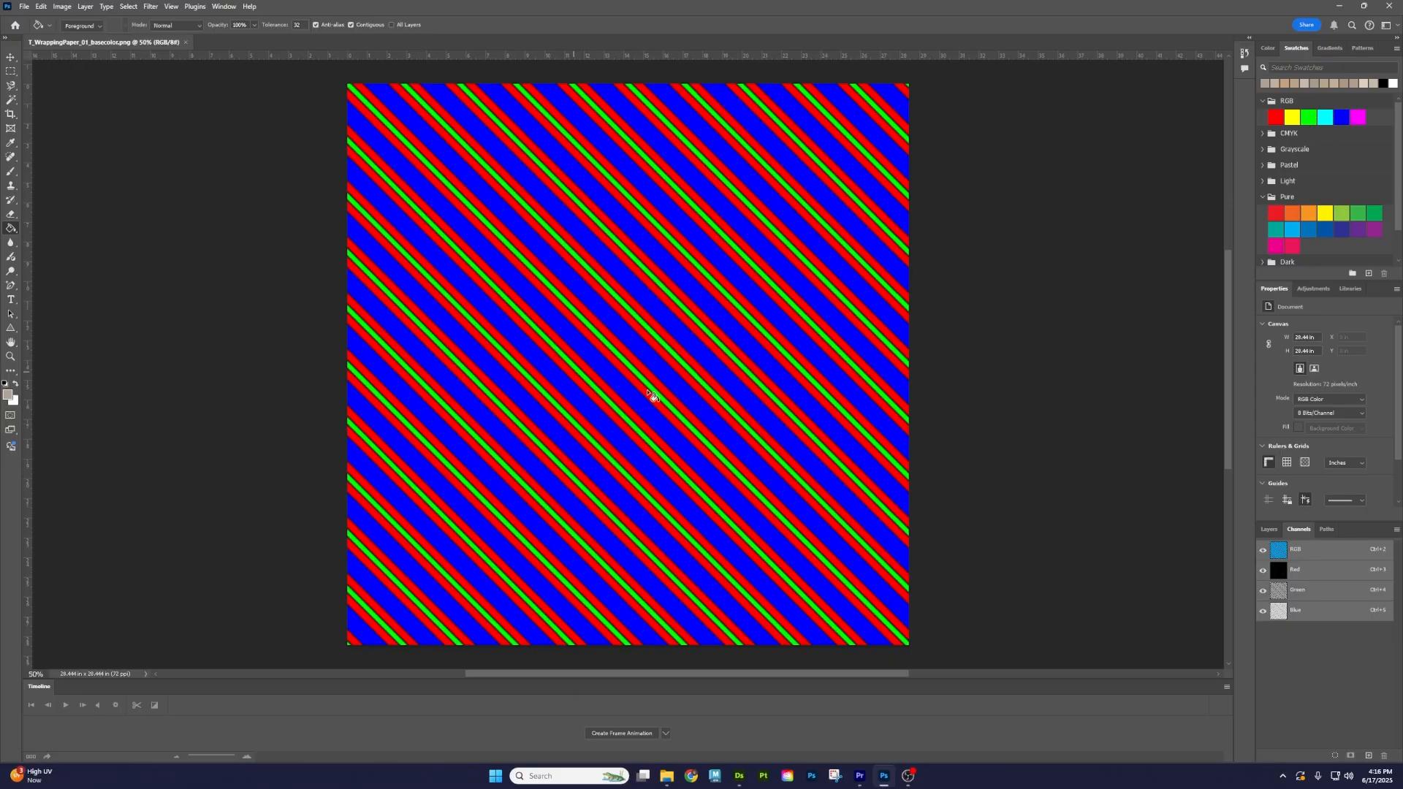
- In Photoshop, examine the red, green and blue channels of the wrapping paper image one by one, and open its layer list
click(1295, 570)
click(1301, 592)
click(1302, 615)
click(1298, 575)
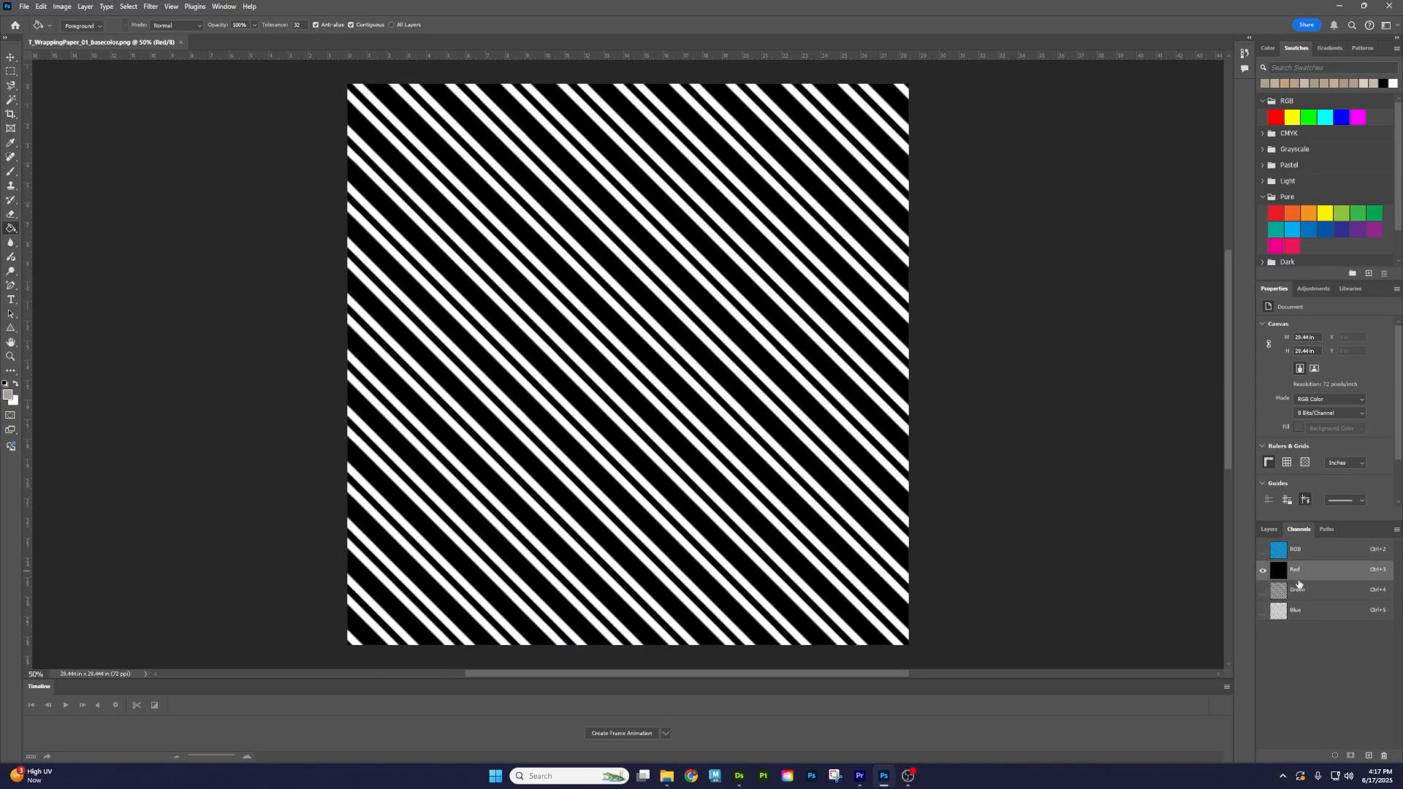
click(1297, 589)
click(1298, 610)
click(1295, 571)
click(1266, 531)
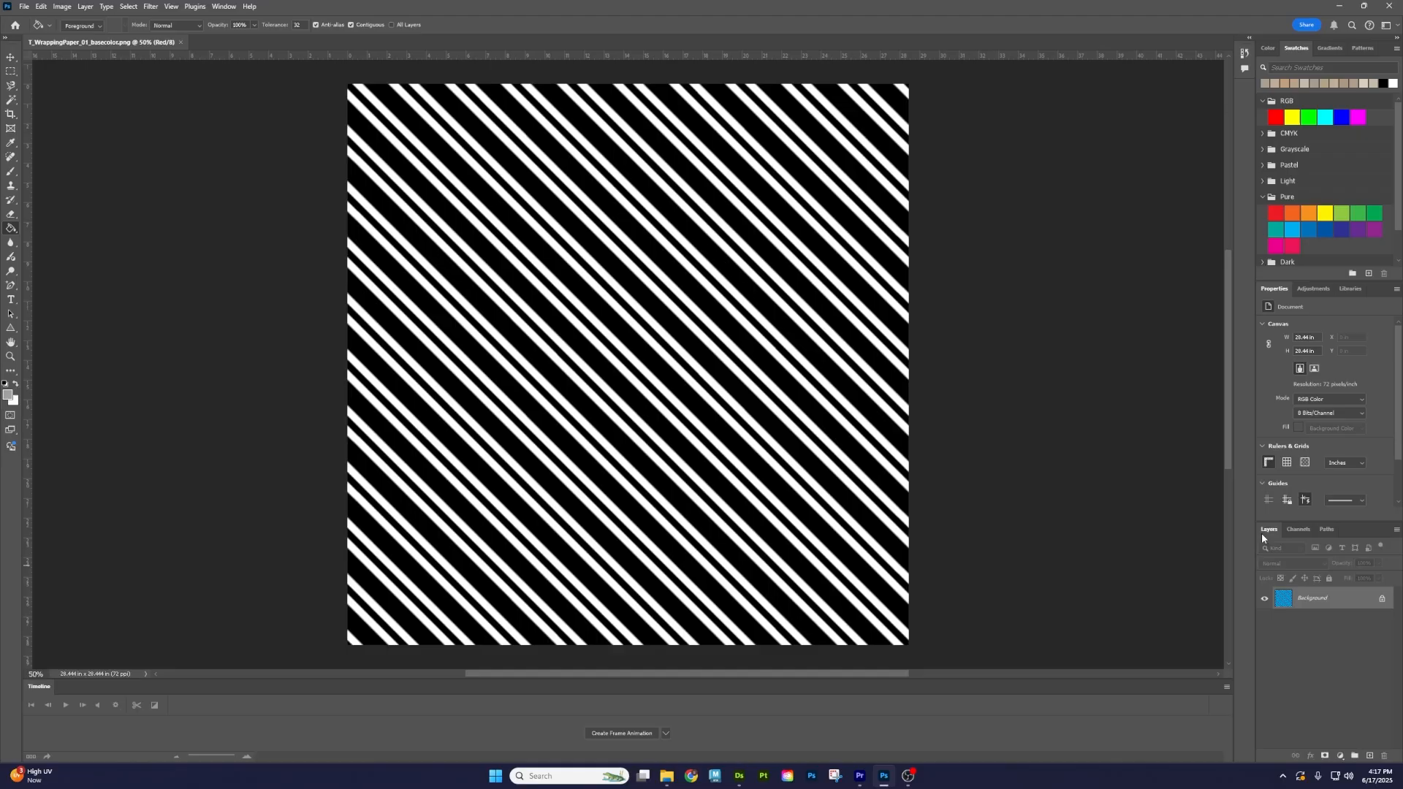
- Switch to Substance 3D Designer and examine how RGBA Split, the three Blend nodes and RGBA Merge build the mask
click(740, 782)
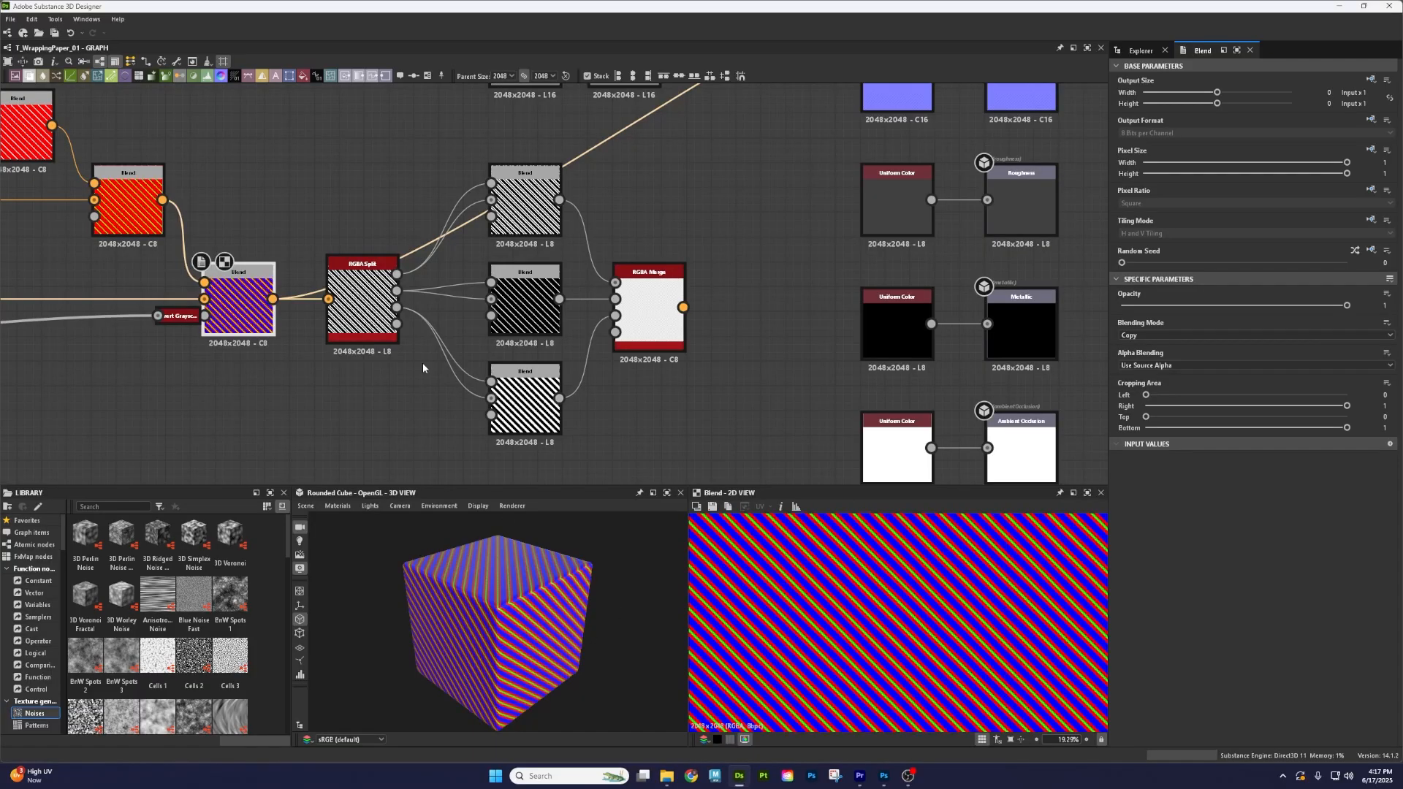
middle_drag(344, 341, 439, 341)
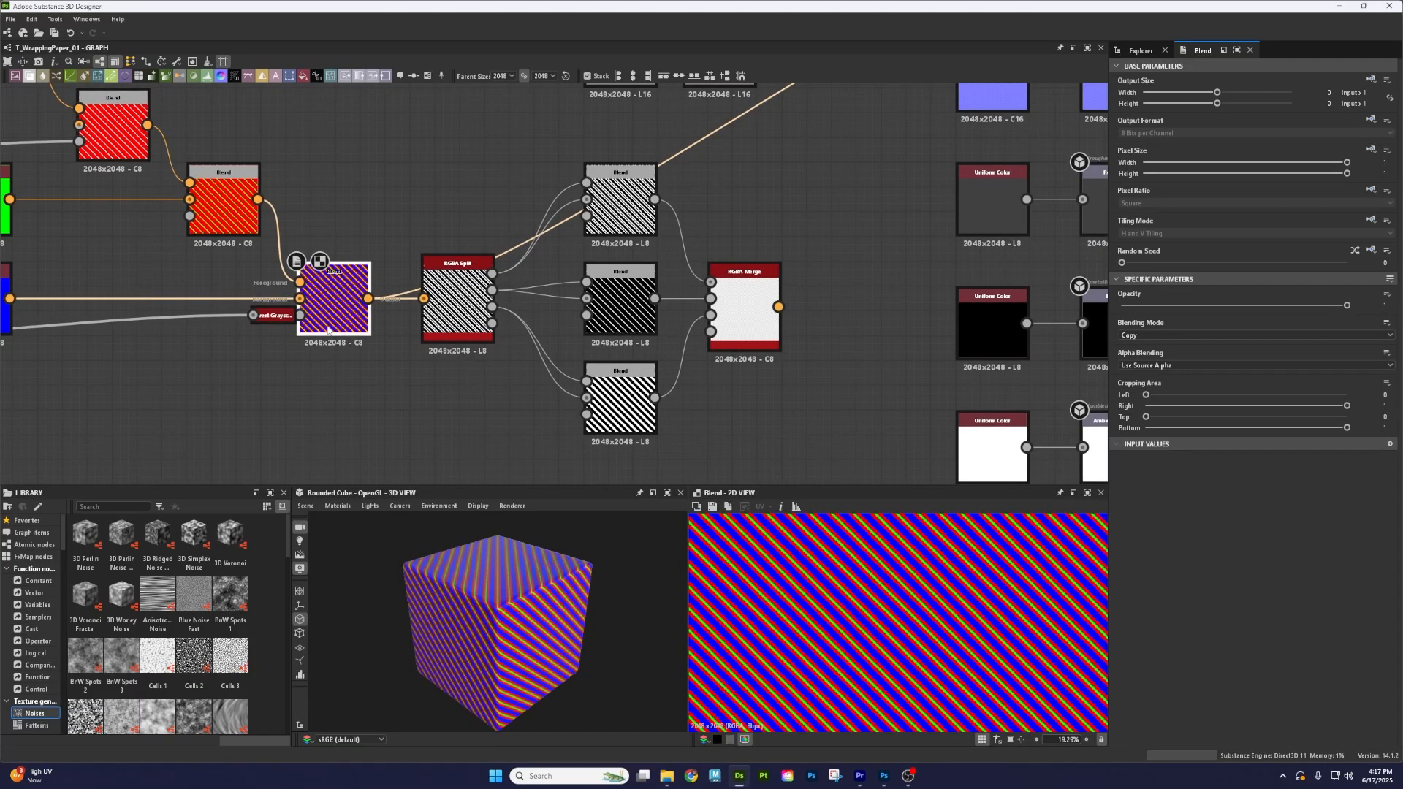
click(446, 332)
click(744, 307)
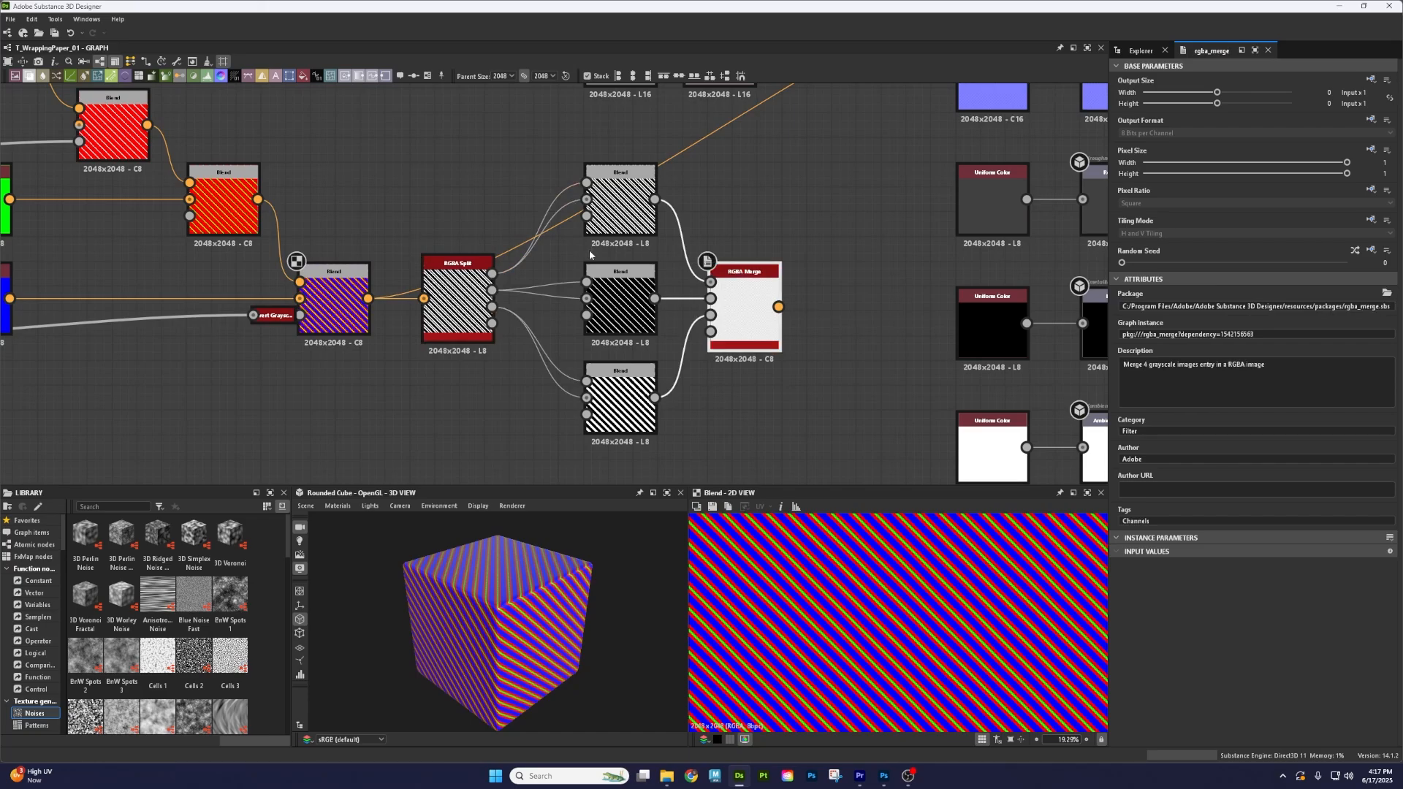
click(620, 197)
click(620, 271)
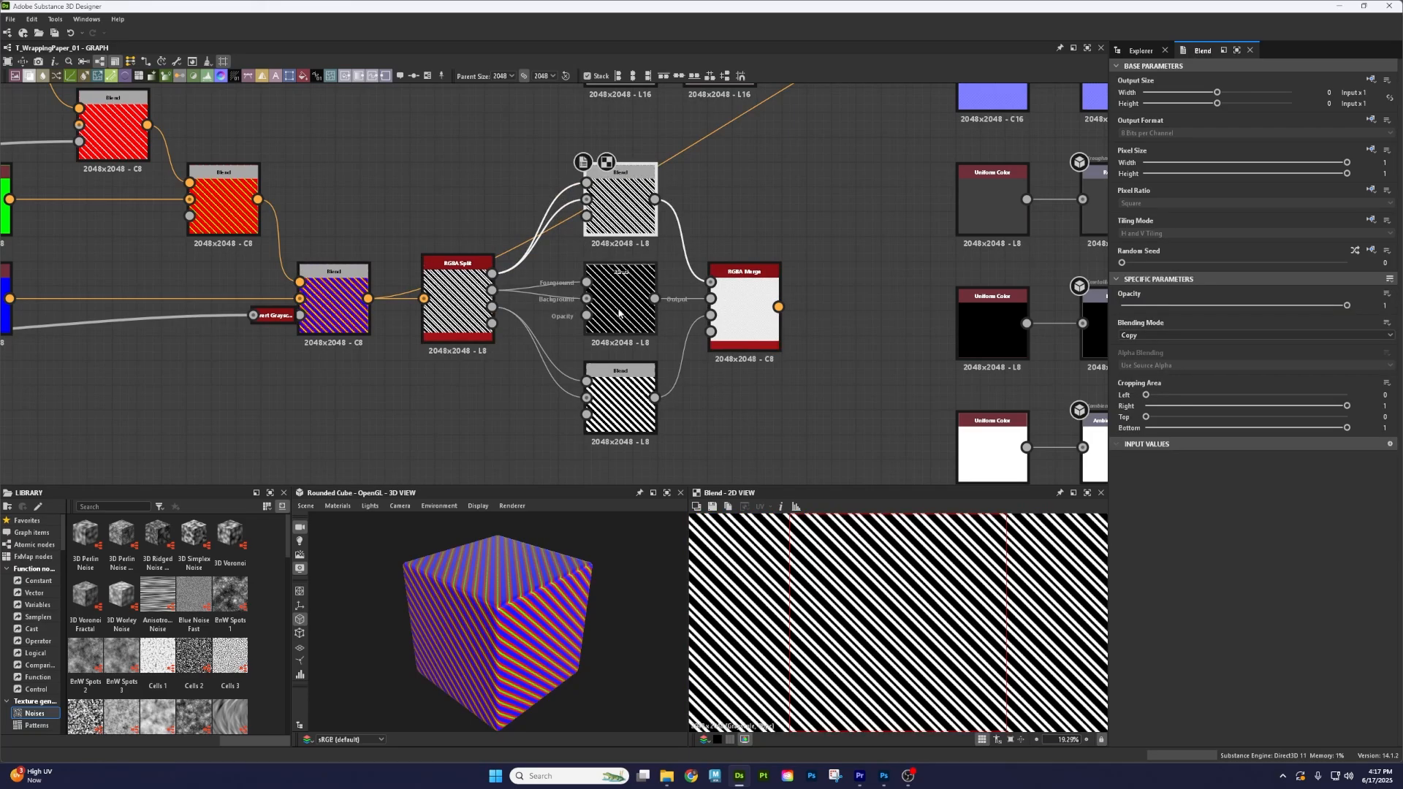
click(620, 398)
click(738, 311)
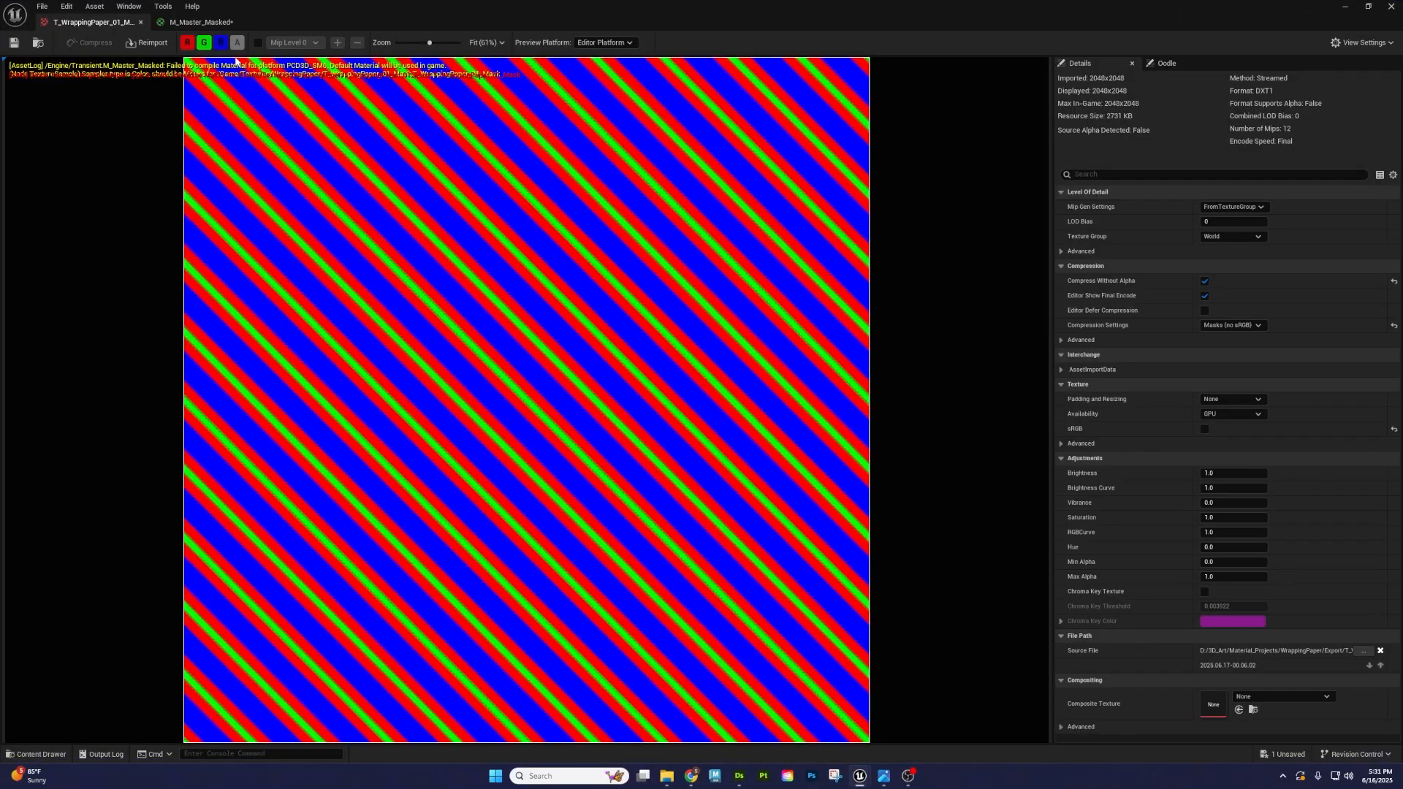
- Return to the M_Master_Masked graph in Unreal Engine and preview the Mask_R reroute node on the sphere
click(199, 22)
click(530, 312)
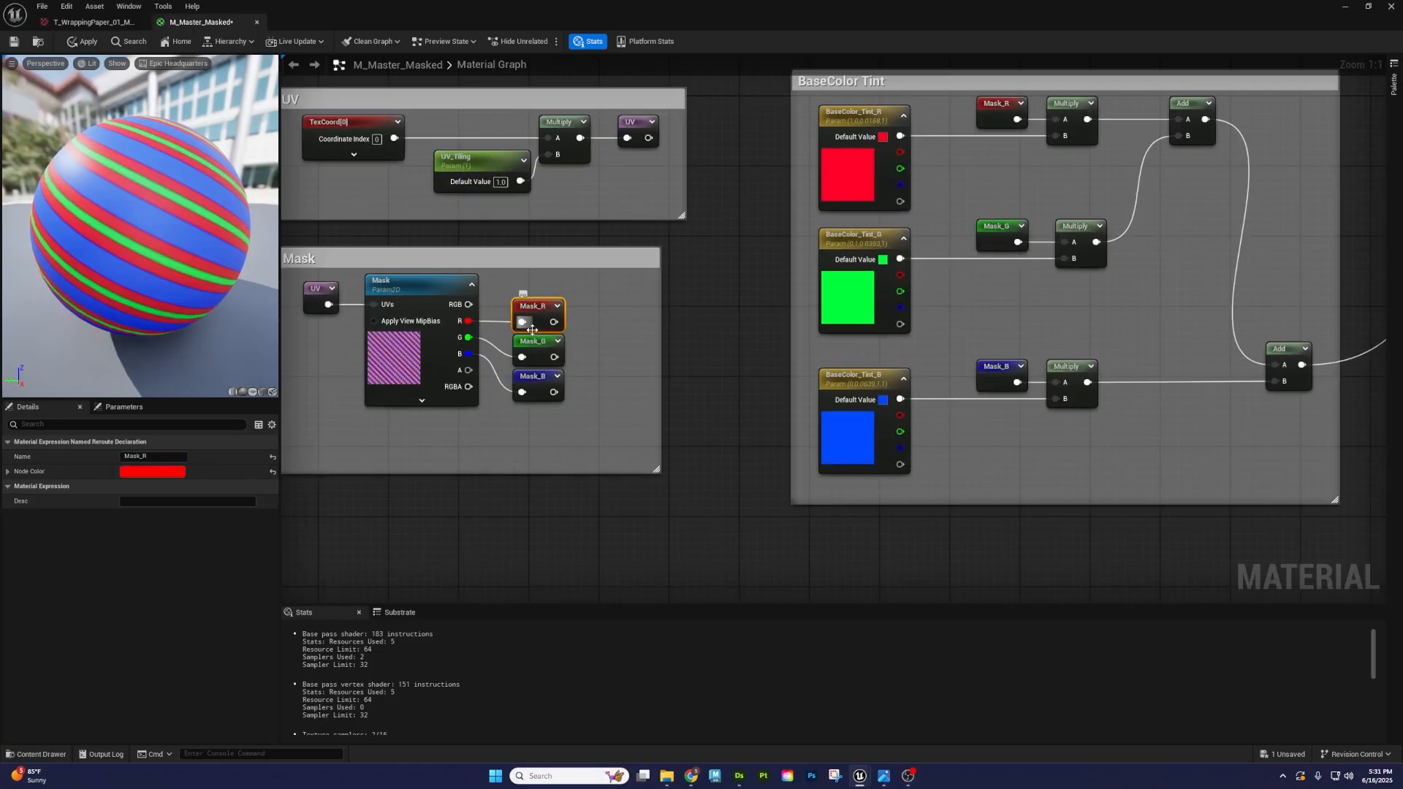
right_drag(533, 308, 661, 295)
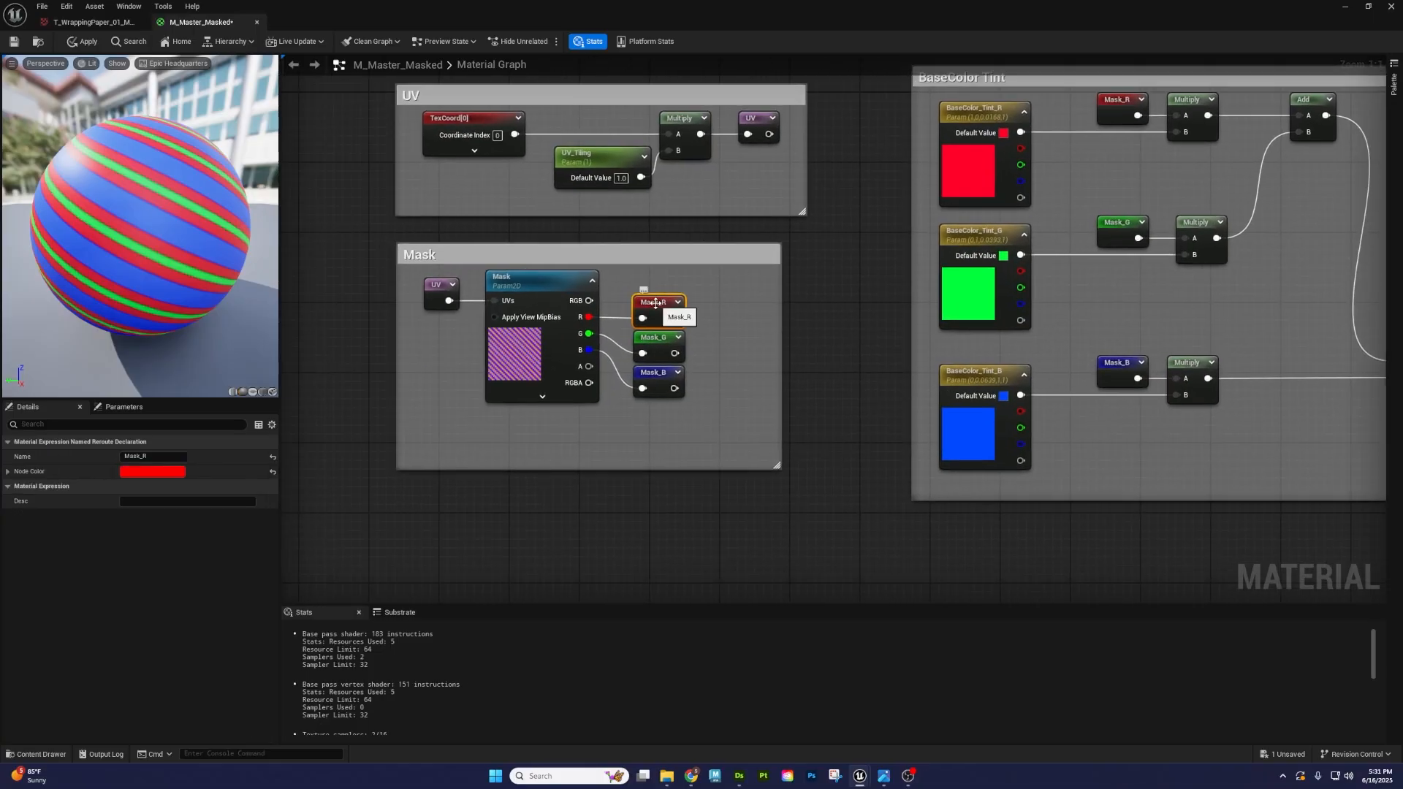
right_click(656, 302)
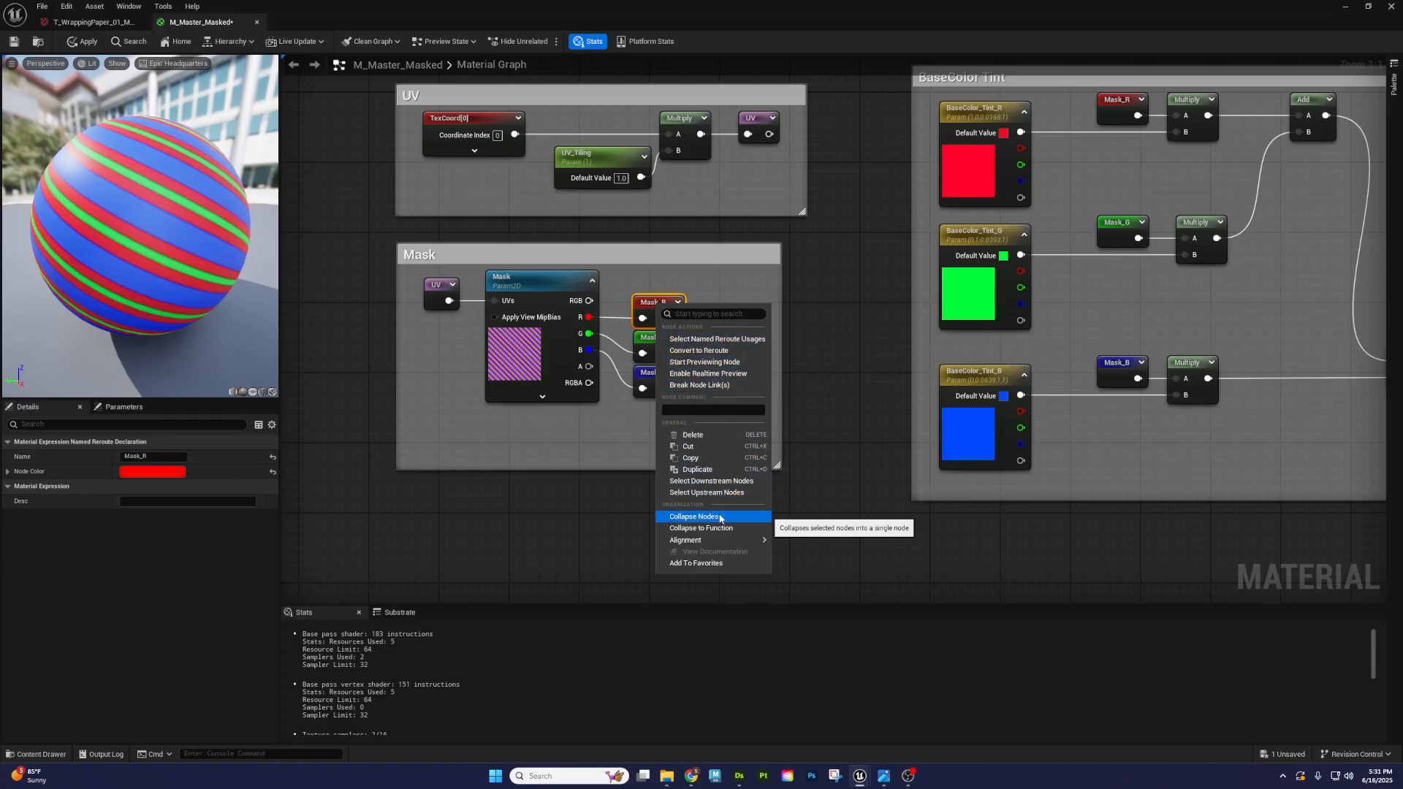
click(705, 362)
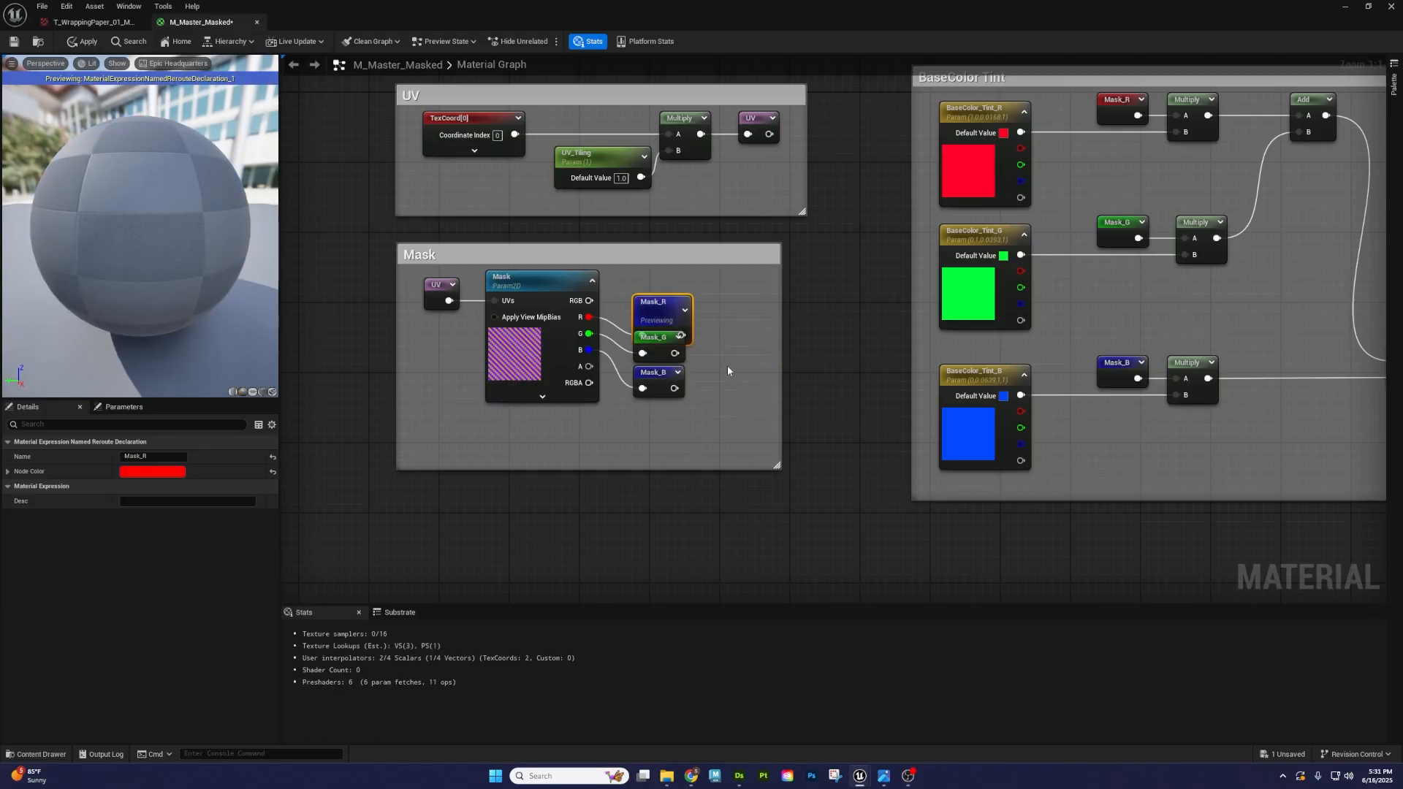
drag(196, 272, 238, 277)
mouse_move(196, 272)
right_down()
mouse_move(219, 234)
mouse_move(192, 281)
right_up()
drag(155, 225, 192, 214)
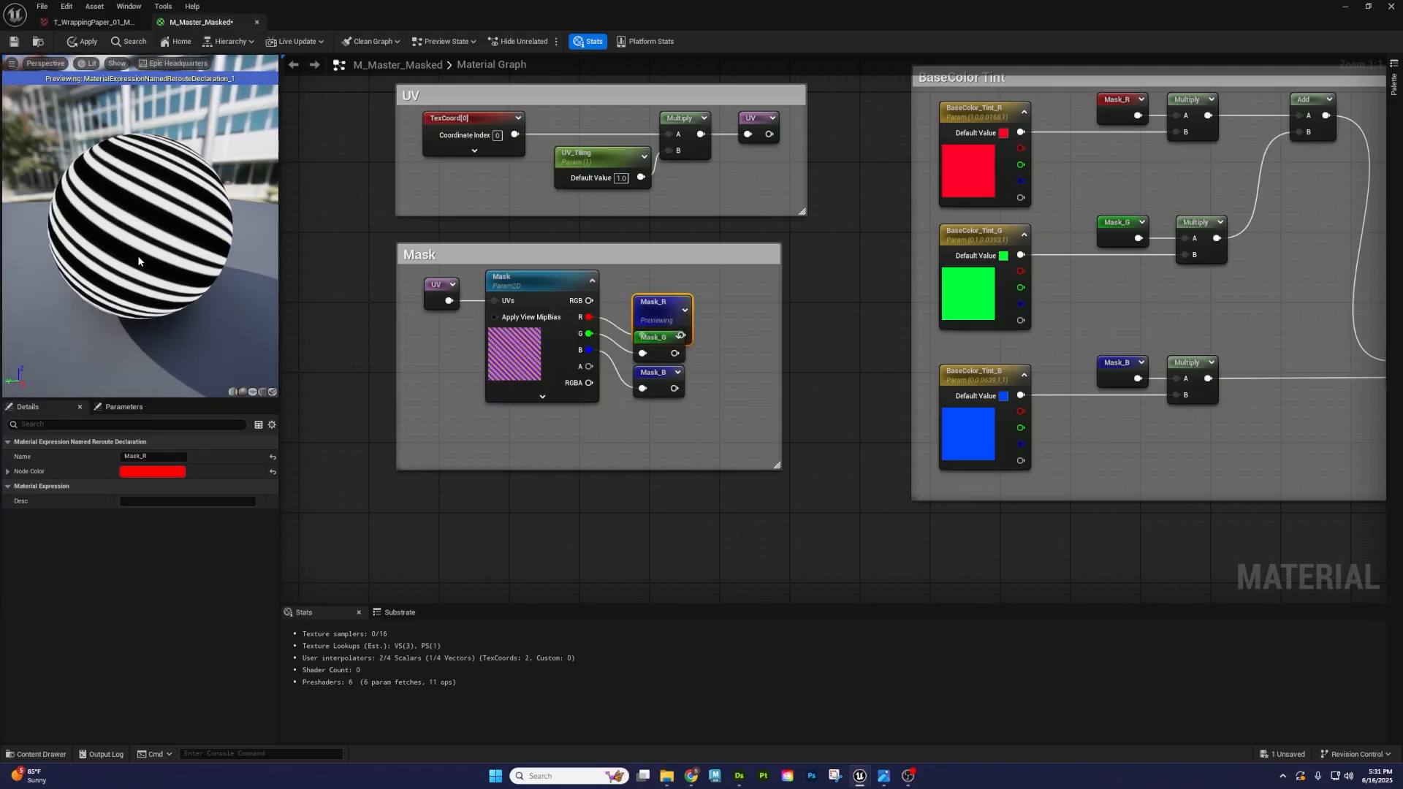
- Preview the Mask_G and Mask_B reroute nodes in turn, and stop the node preview
right_click(658, 339)
click(705, 398)
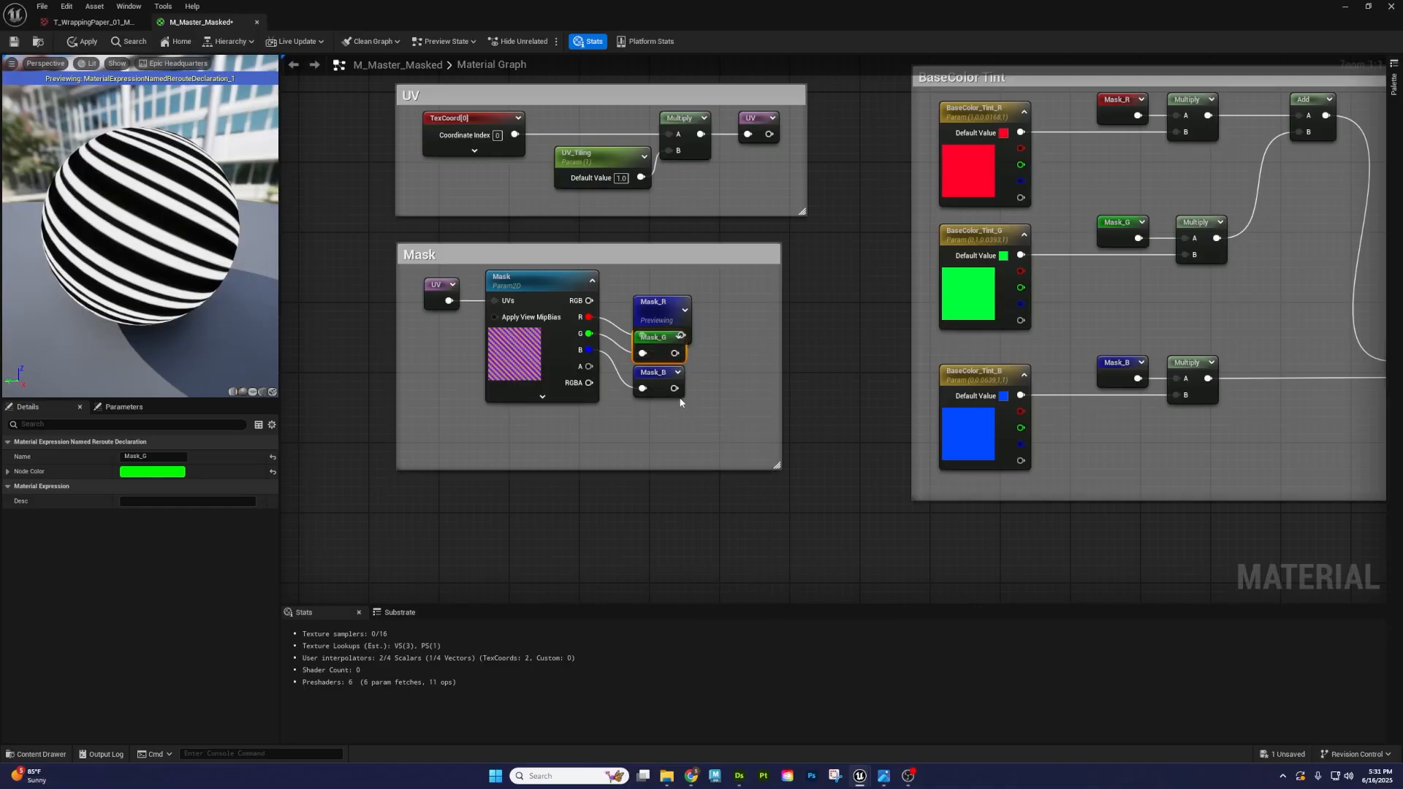
right_click(658, 372)
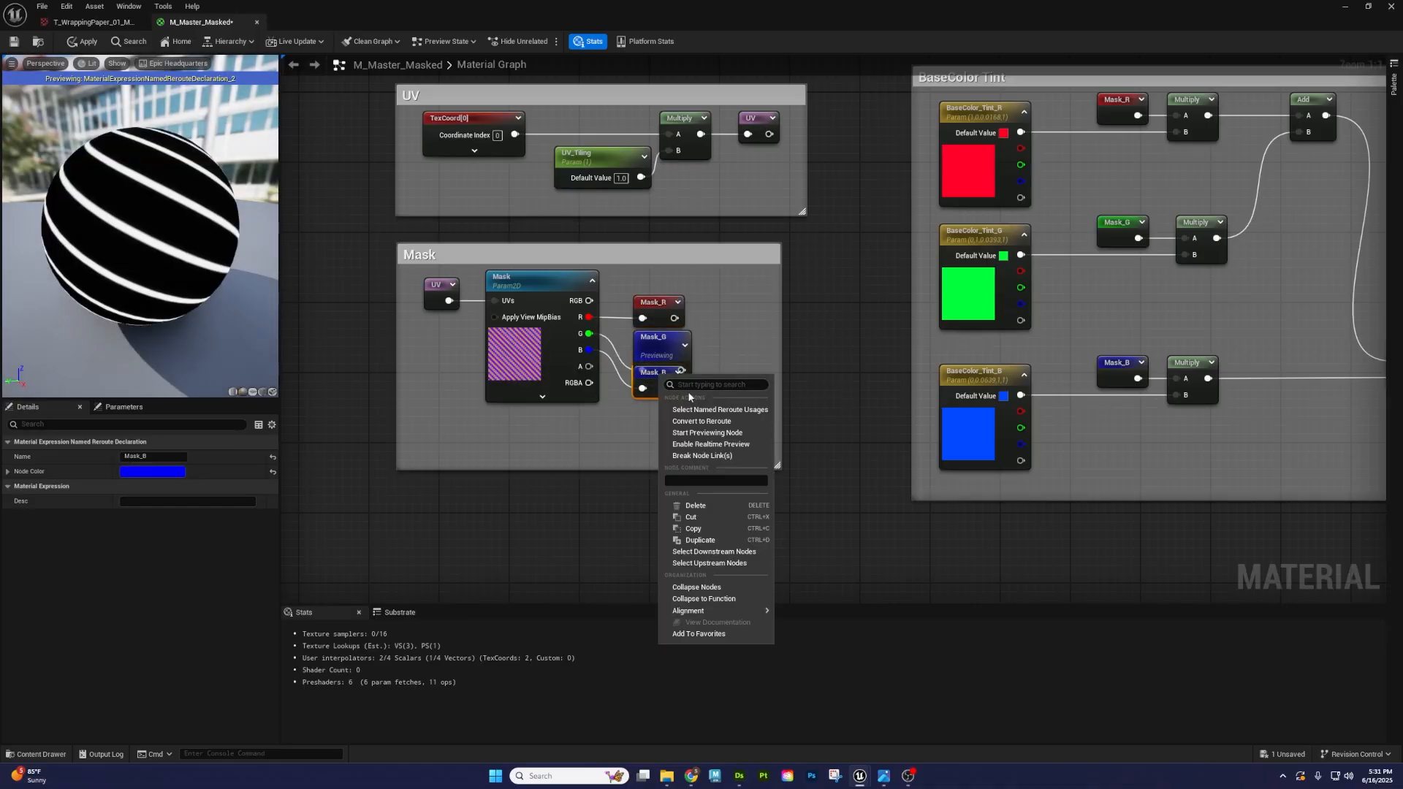
click(706, 431)
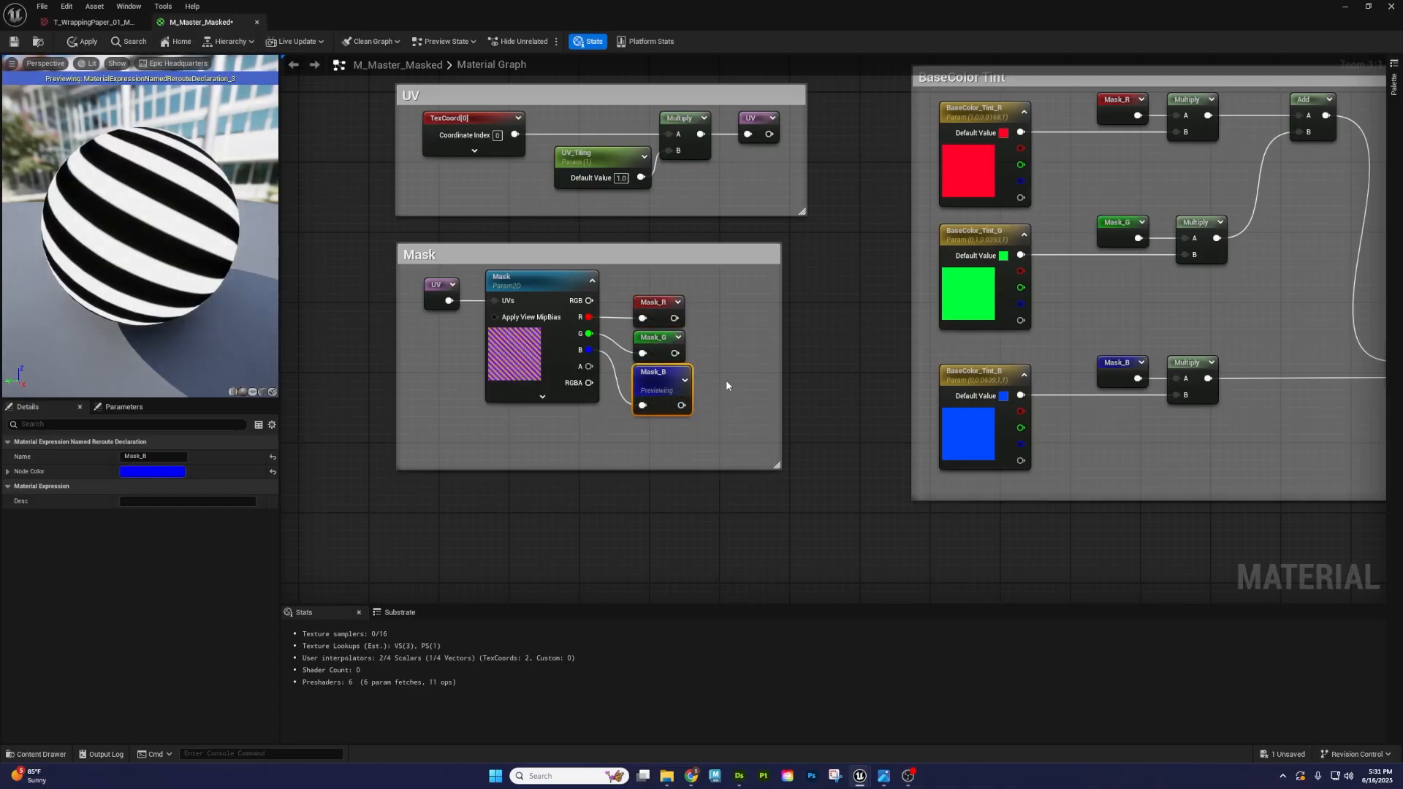
right_click(654, 378)
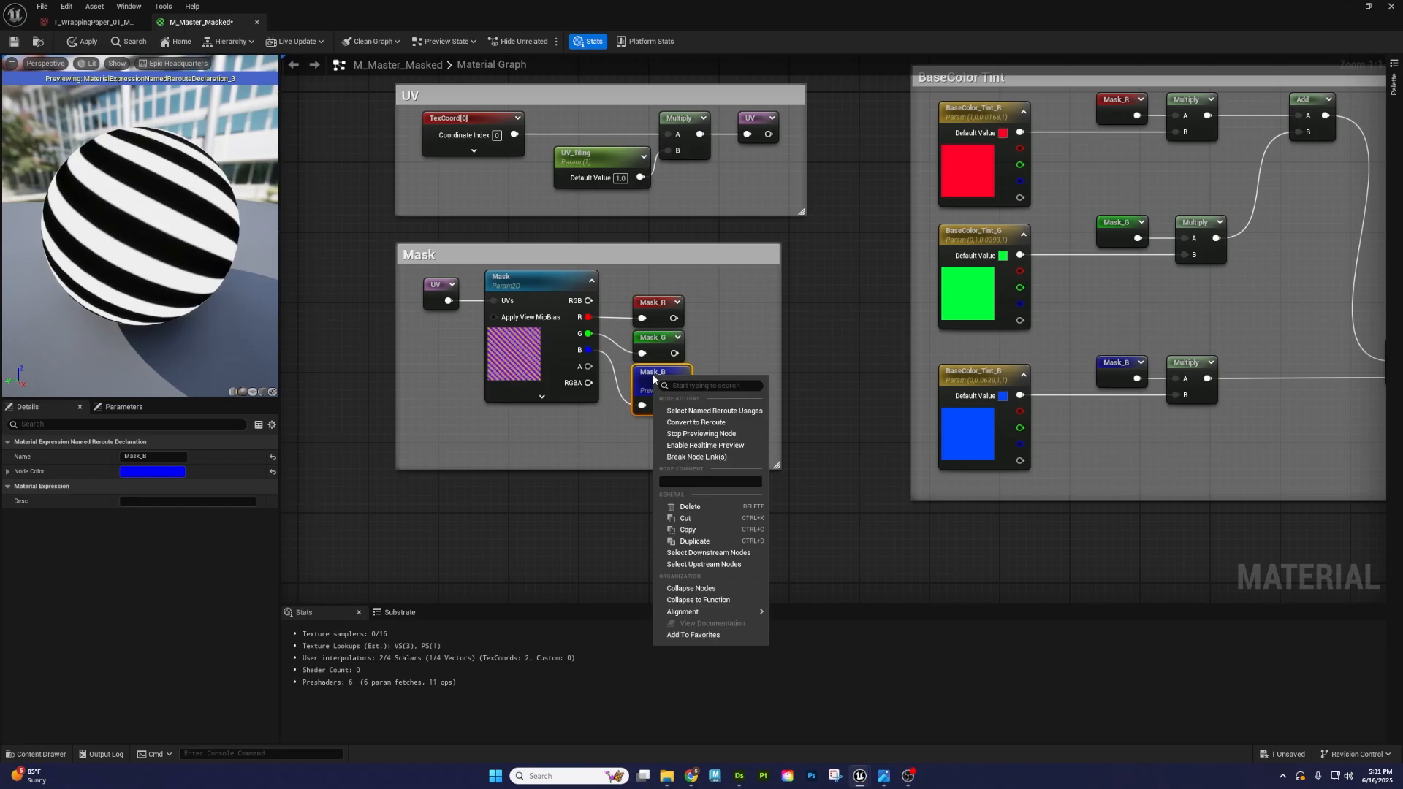
click(691, 434)
click(887, 329)
right_drag(996, 188, 703, 260)
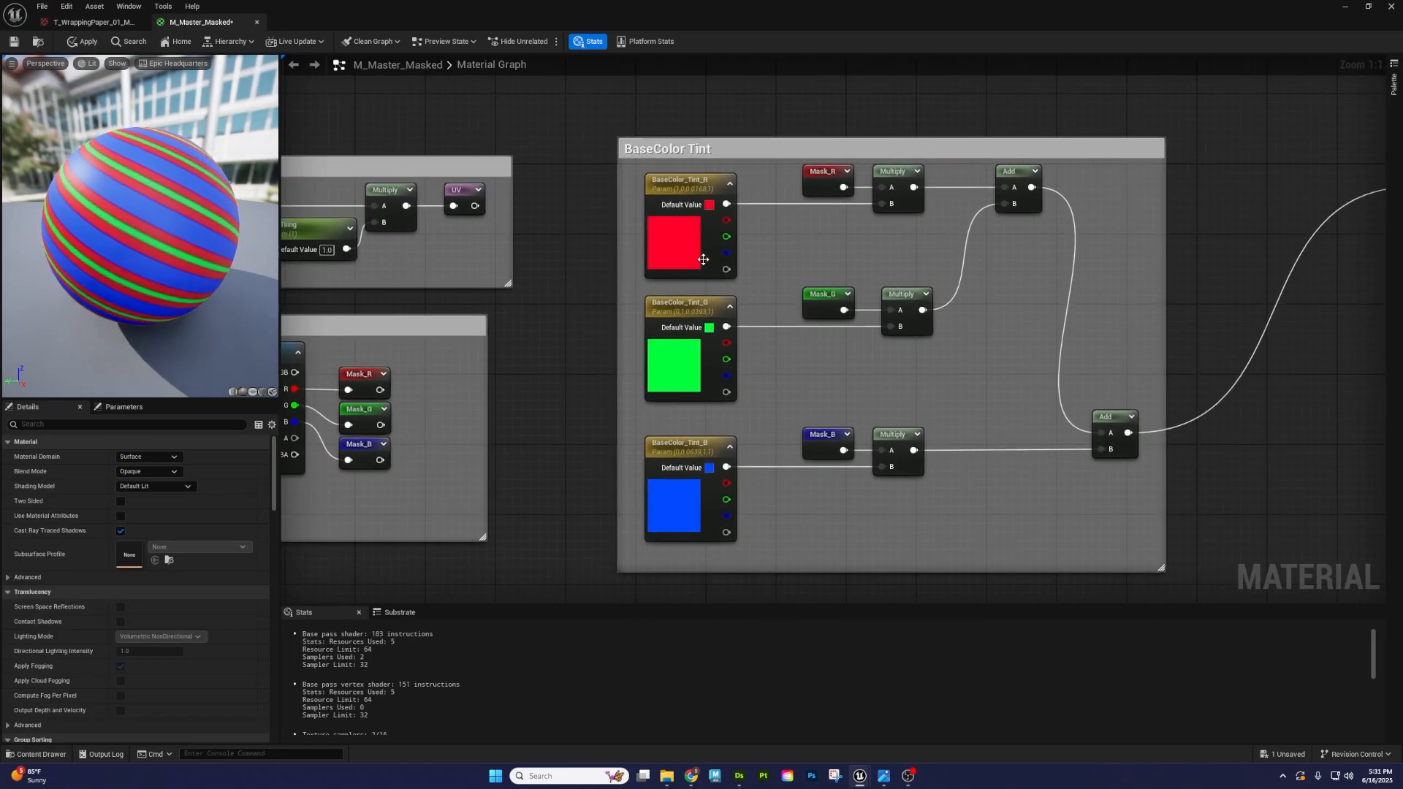
click(895, 175)
right_drag(966, 219, 526, 236)
scroll(986, 190, down, 2)
right_drag(695, 216, 1156, 216)
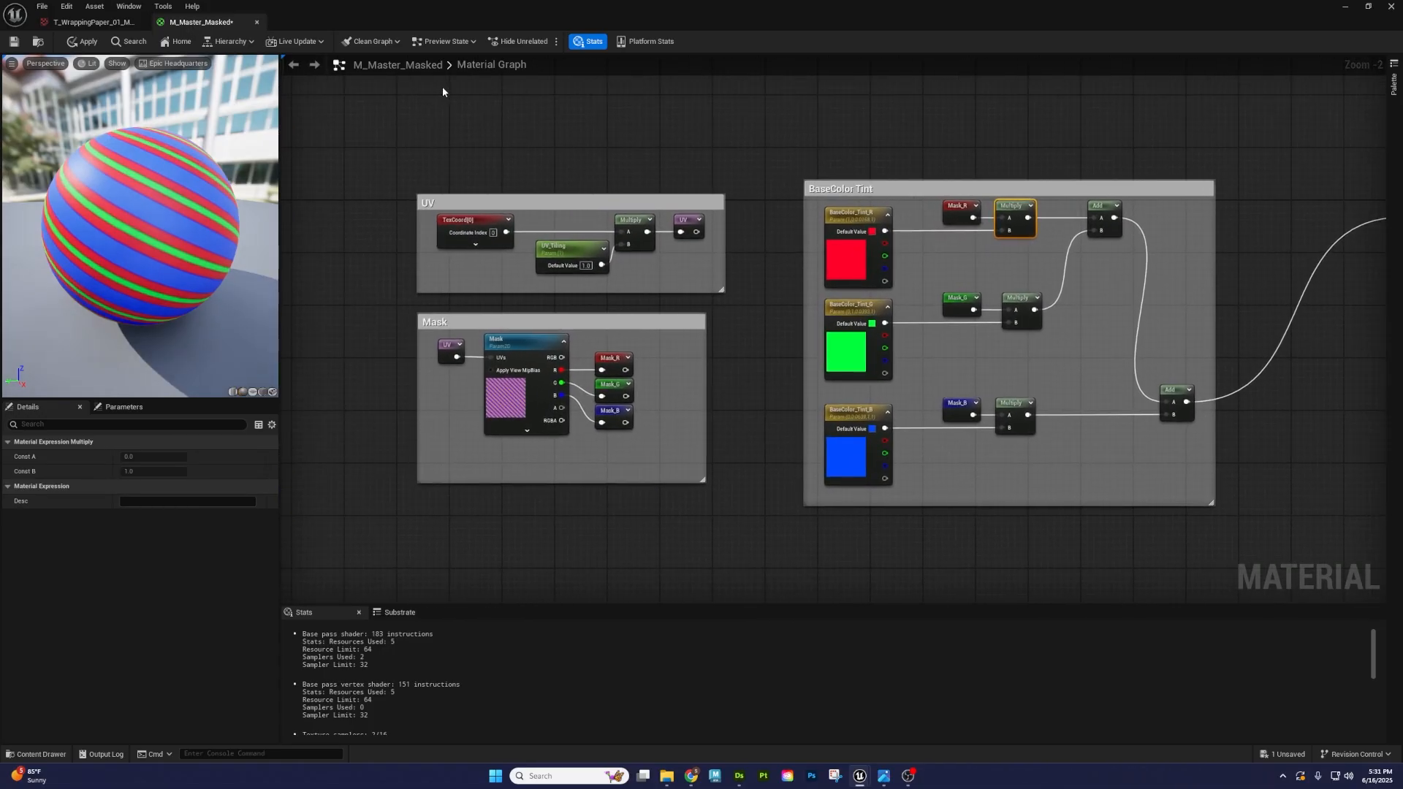
- Minimize the material editor and create a material instance named M_Master_Masked_01 from M_Master_Masked in the Master folder
click(1345, 7)
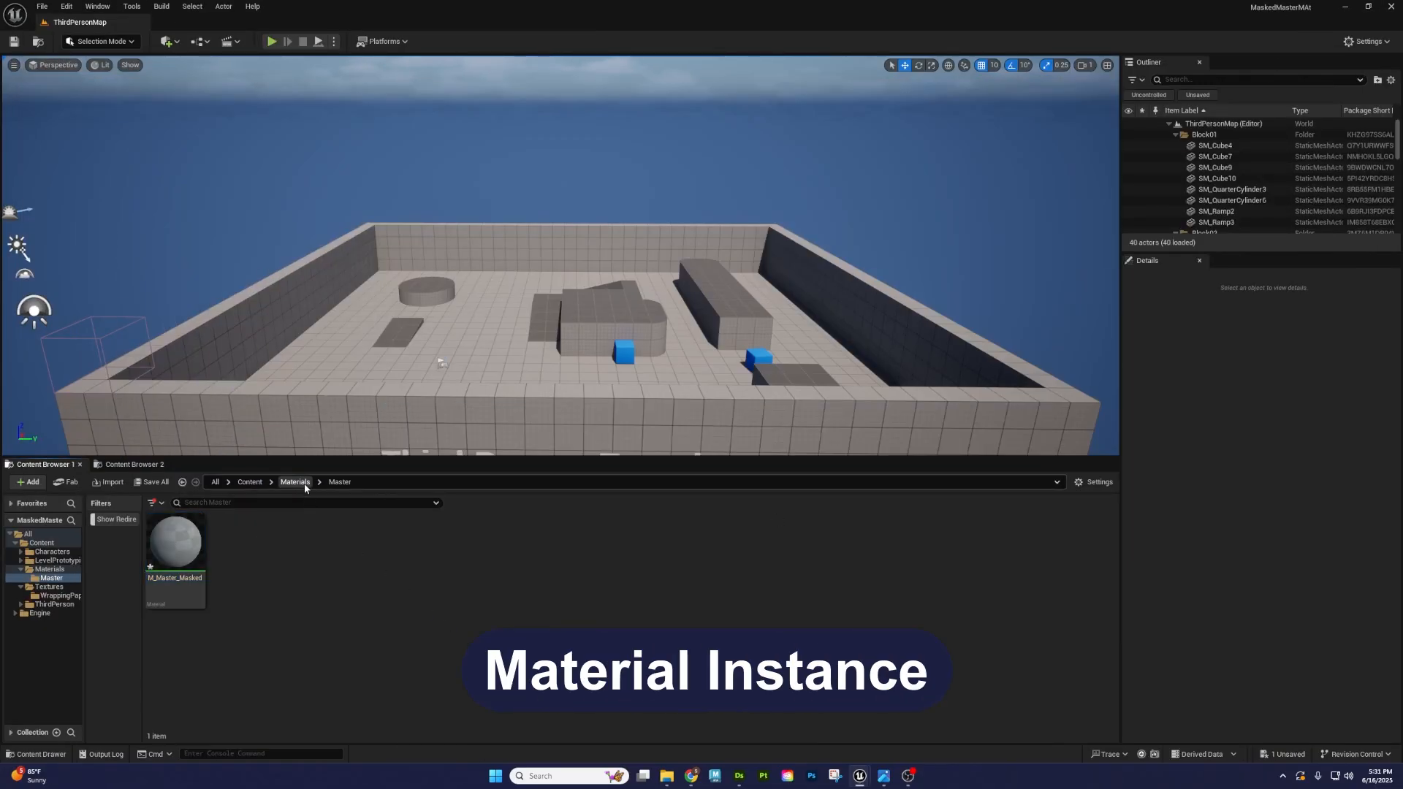
click(179, 543)
click(312, 574)
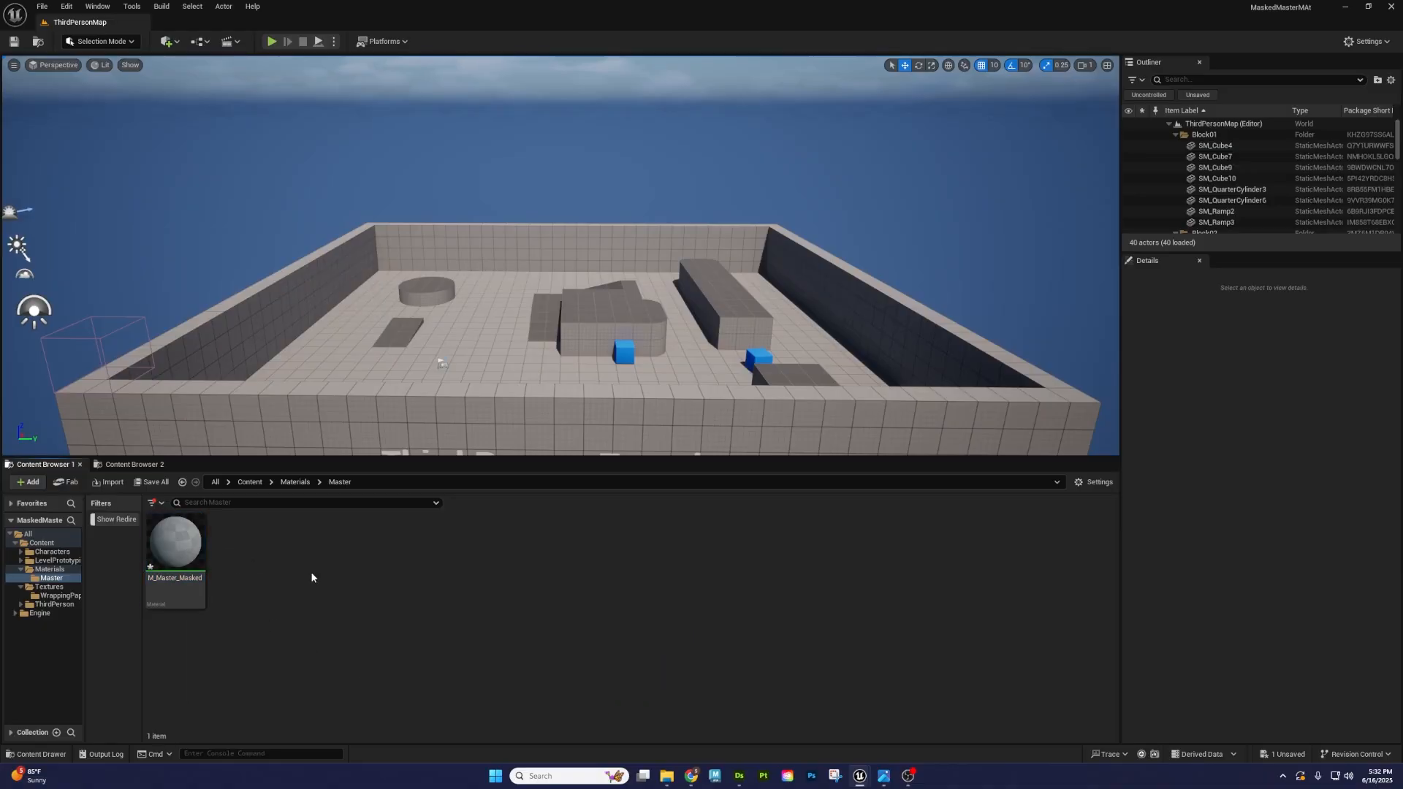
mouse_move(185, 558)
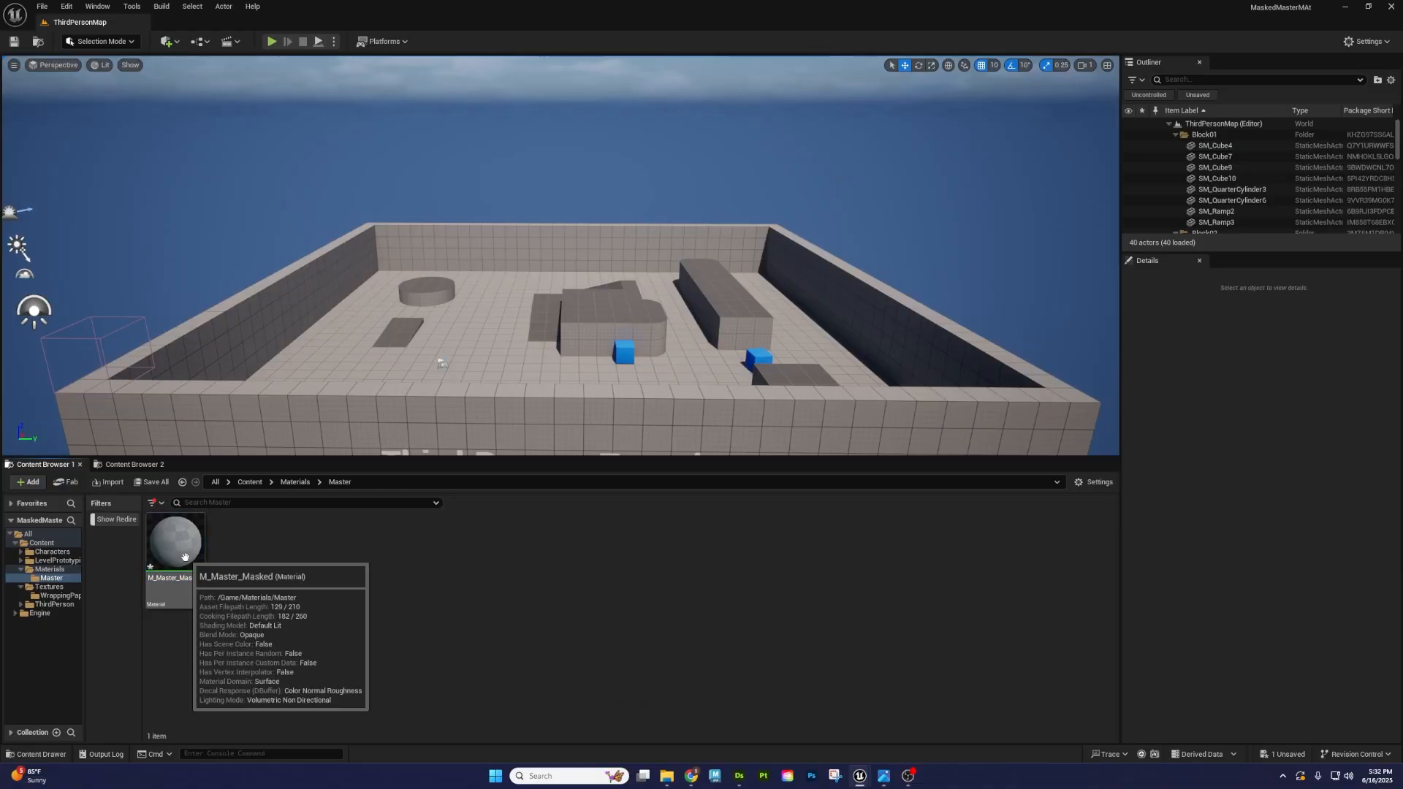
right_click(185, 557)
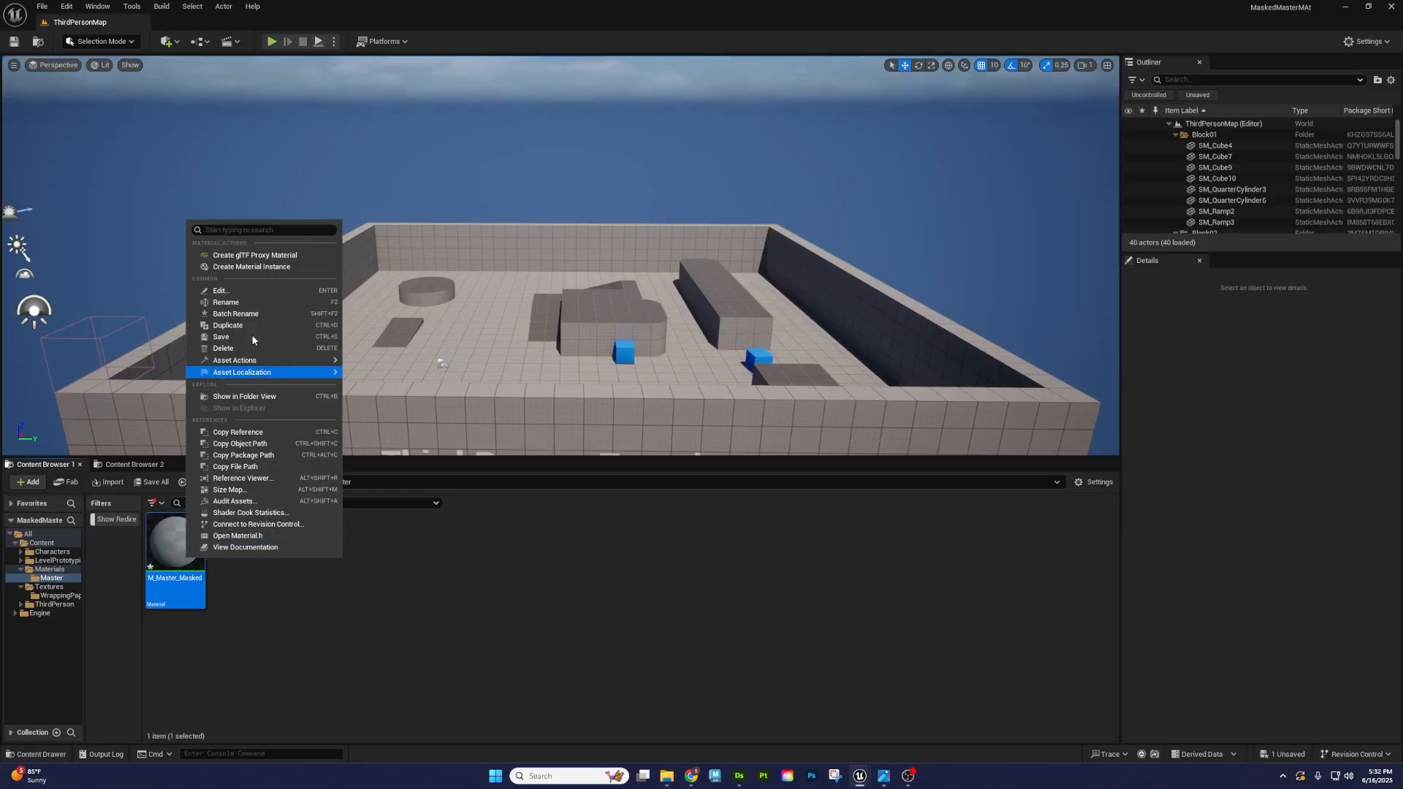
click(289, 268)
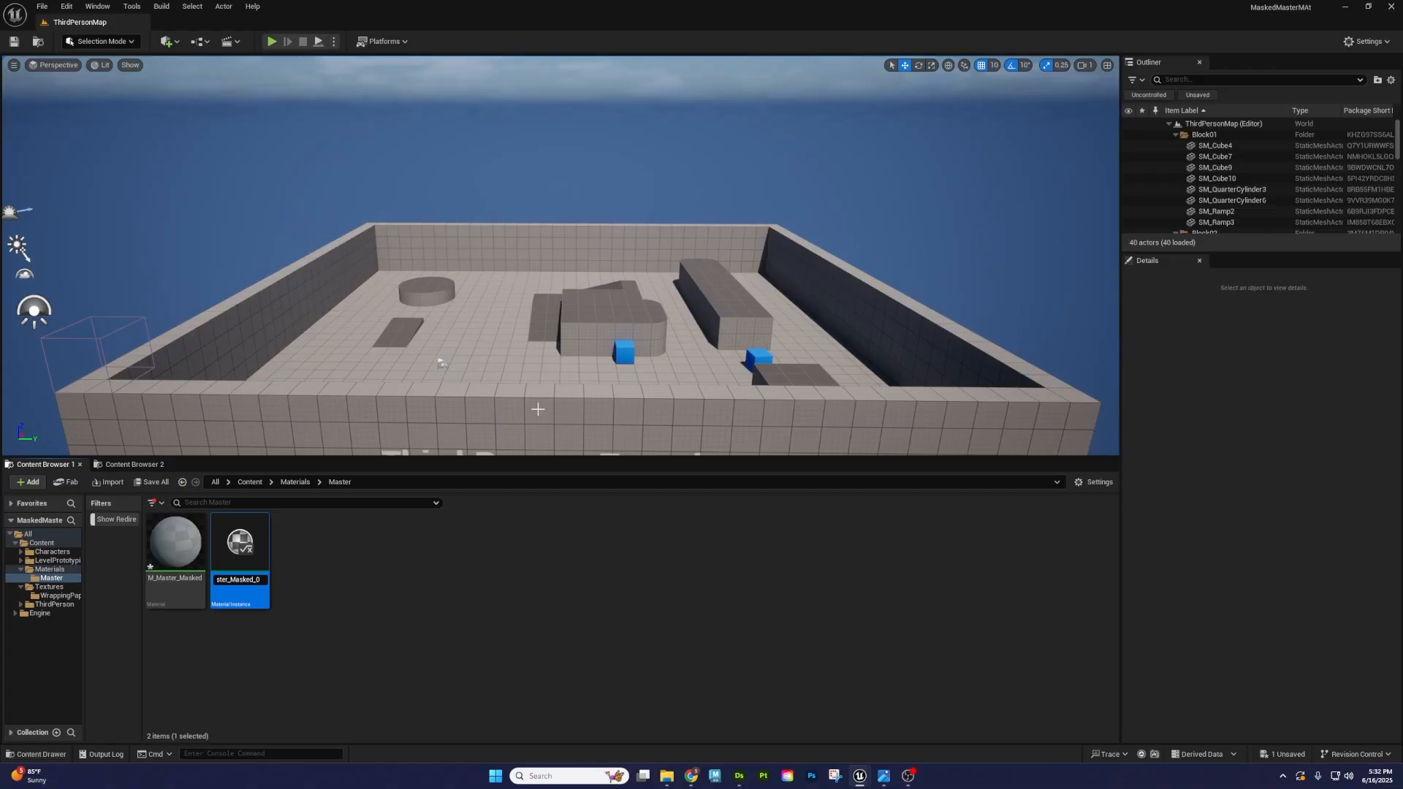
key(Return)
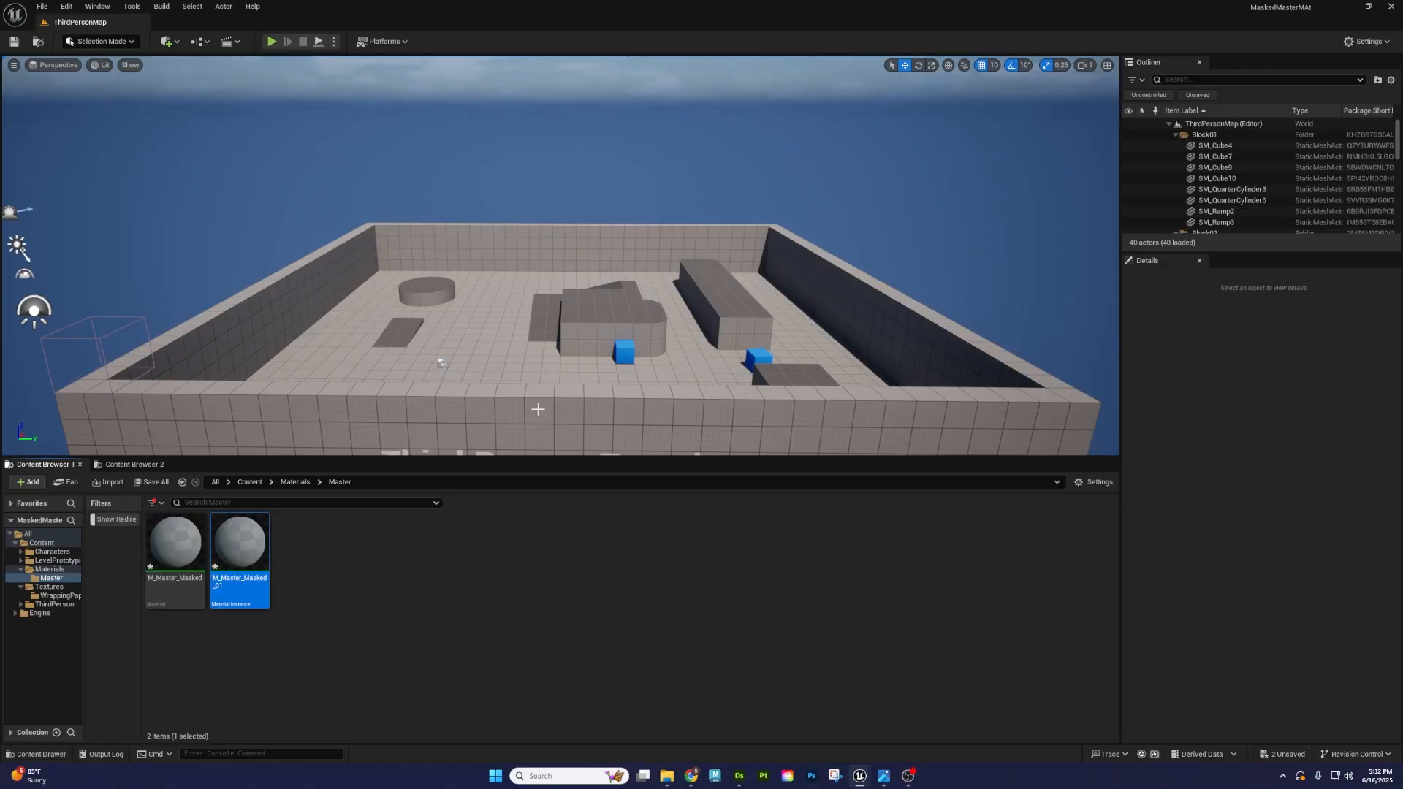
click(441, 617)
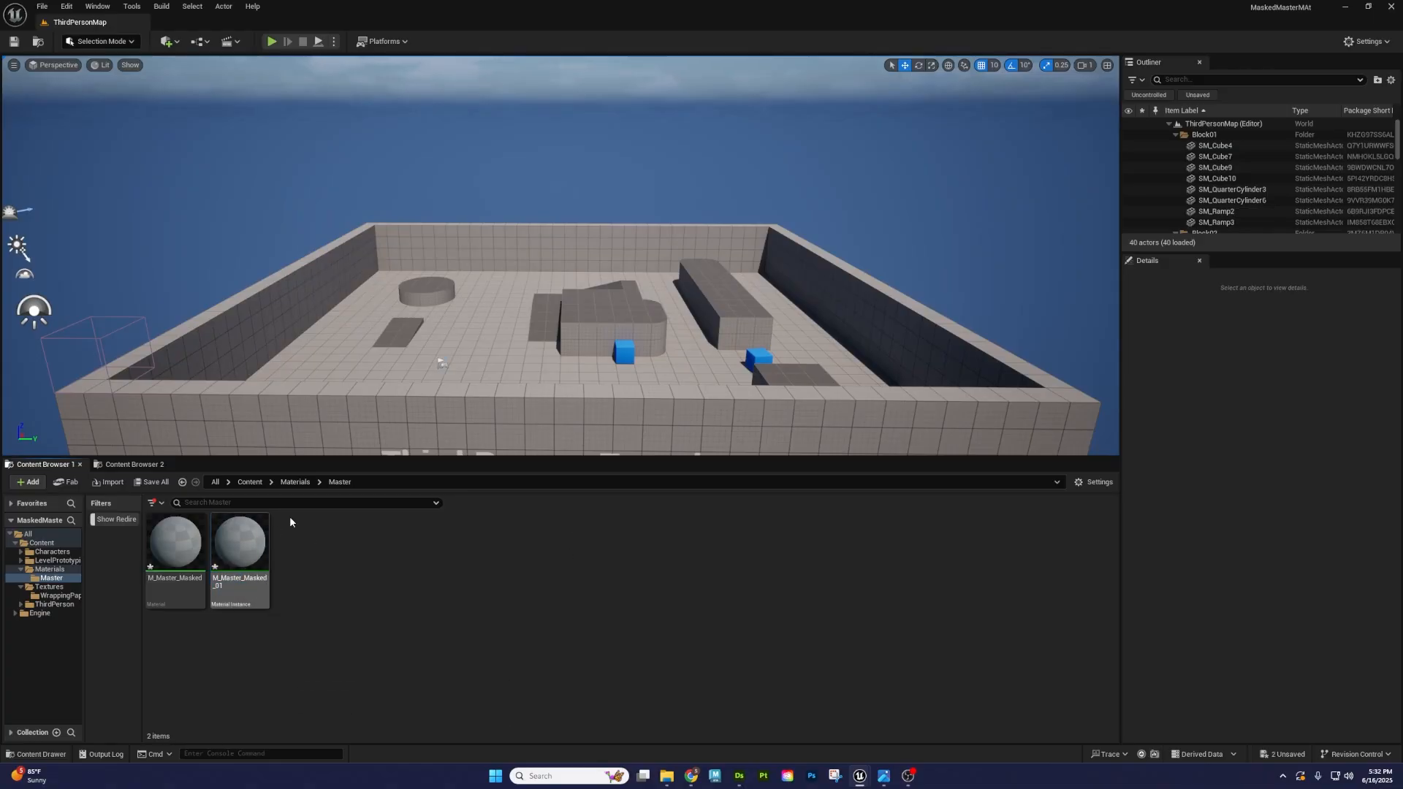
- Apply the M_Master_Masked_01 material instance to the large gray block beside the ramp in the level
right_drag(380, 365, 351, 424)
key(w)
mouse_move(575, 369)
right_down()
mouse_move(570, 293)
mouse_move(573, 366)
right_up()
drag(240, 544, 552, 321)
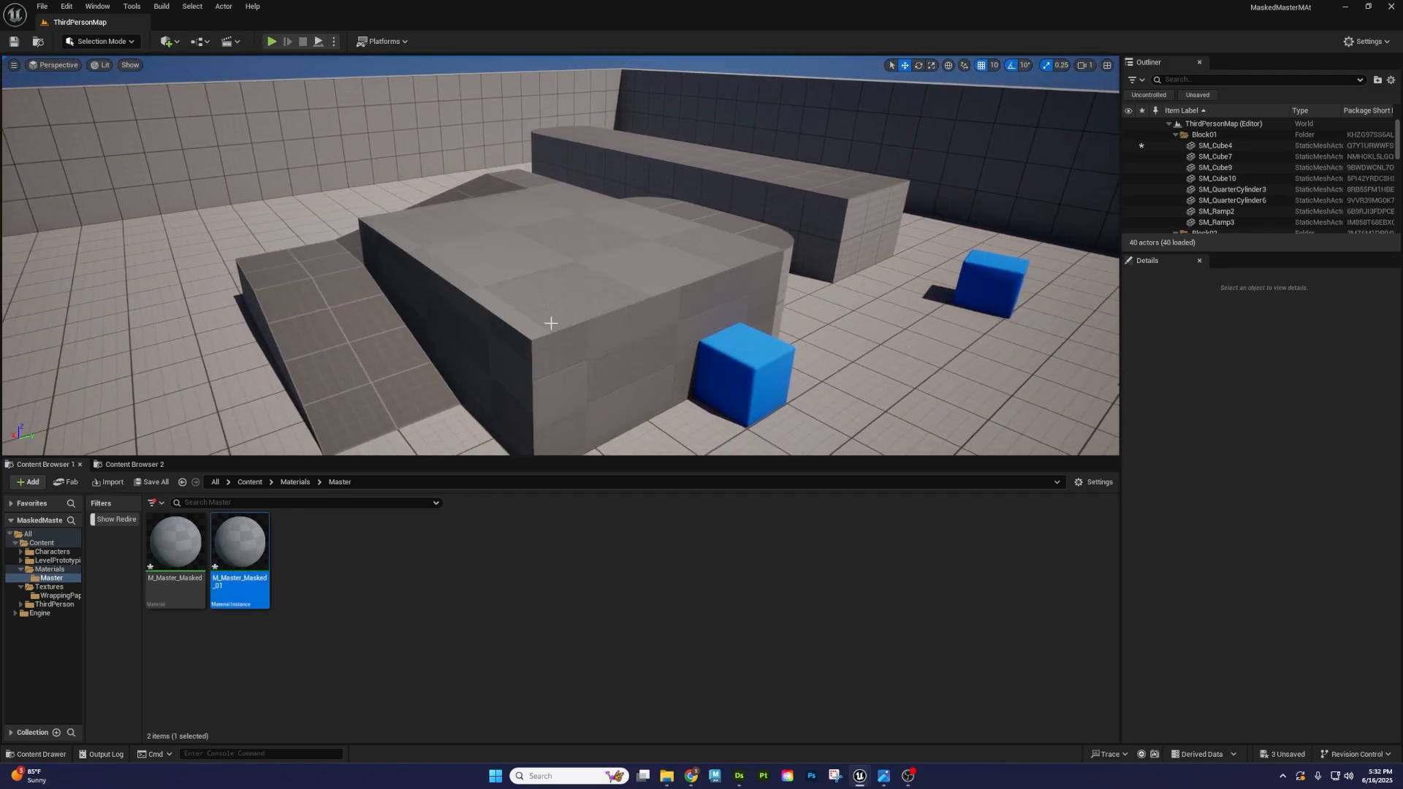
- Open the M_Master_Masked_01 material instance, place its window beside the block in the level, and check its Material Property Overrides
right_drag(552, 321, 522, 344)
key(s)
key(w)
click(467, 586)
double_click(240, 544)
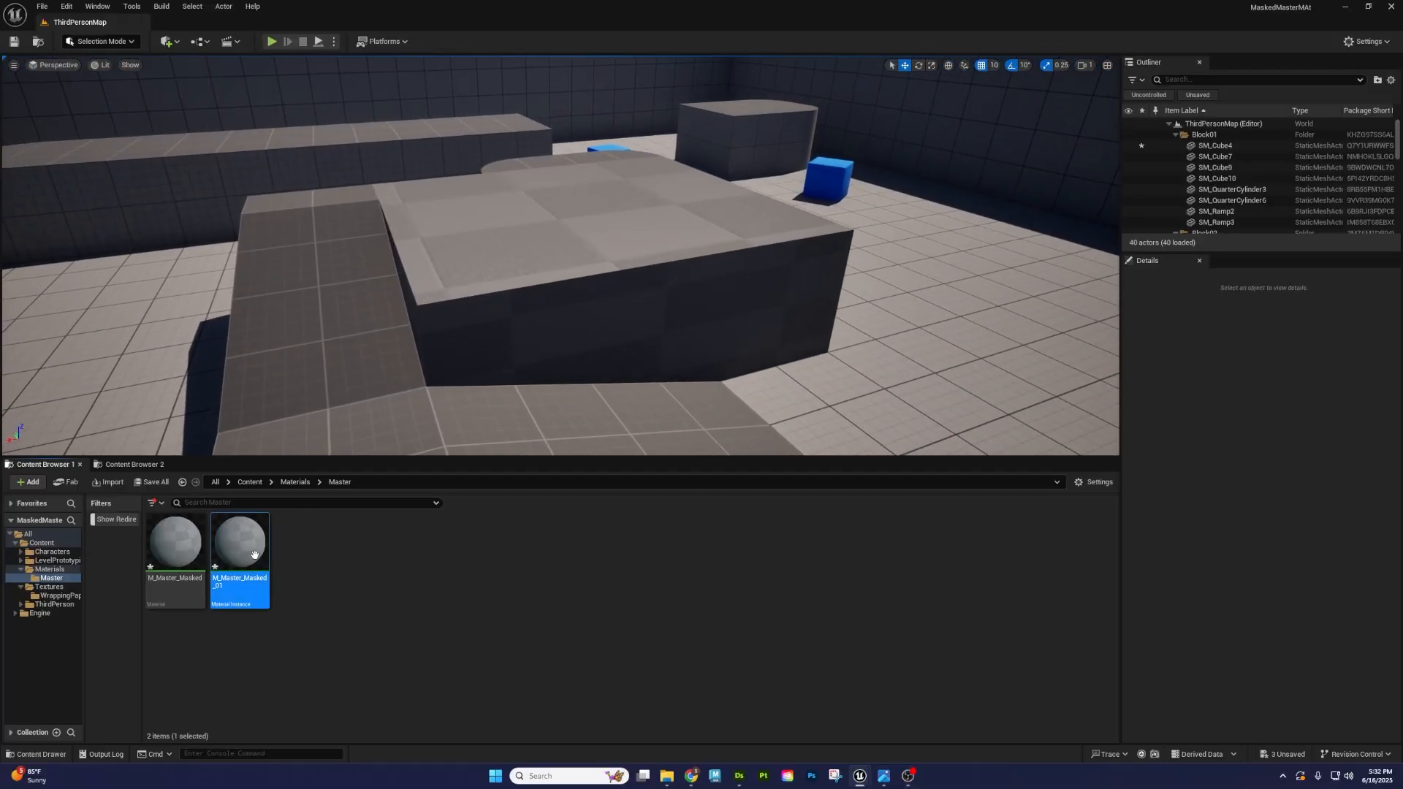
drag(533, 36, 965, 155)
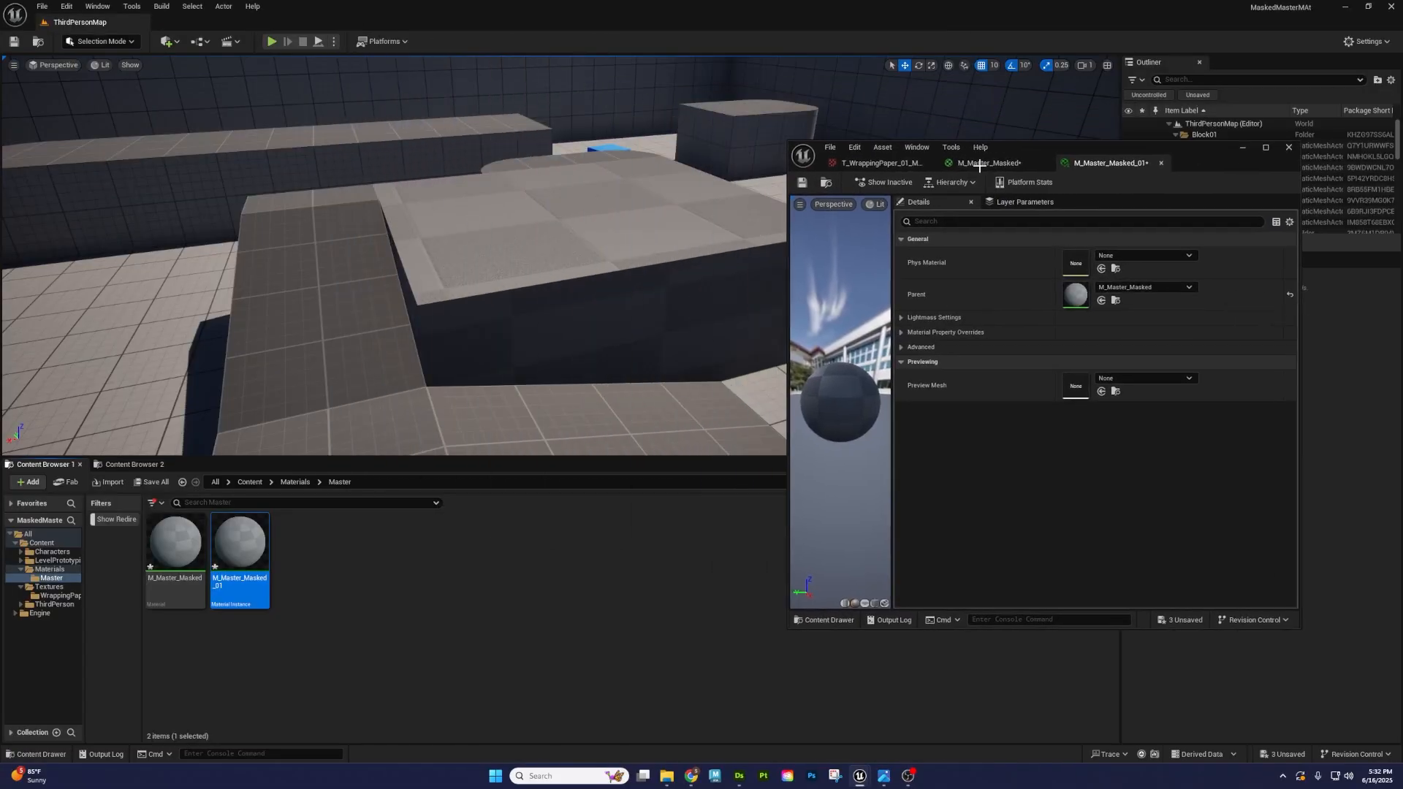
click(903, 334)
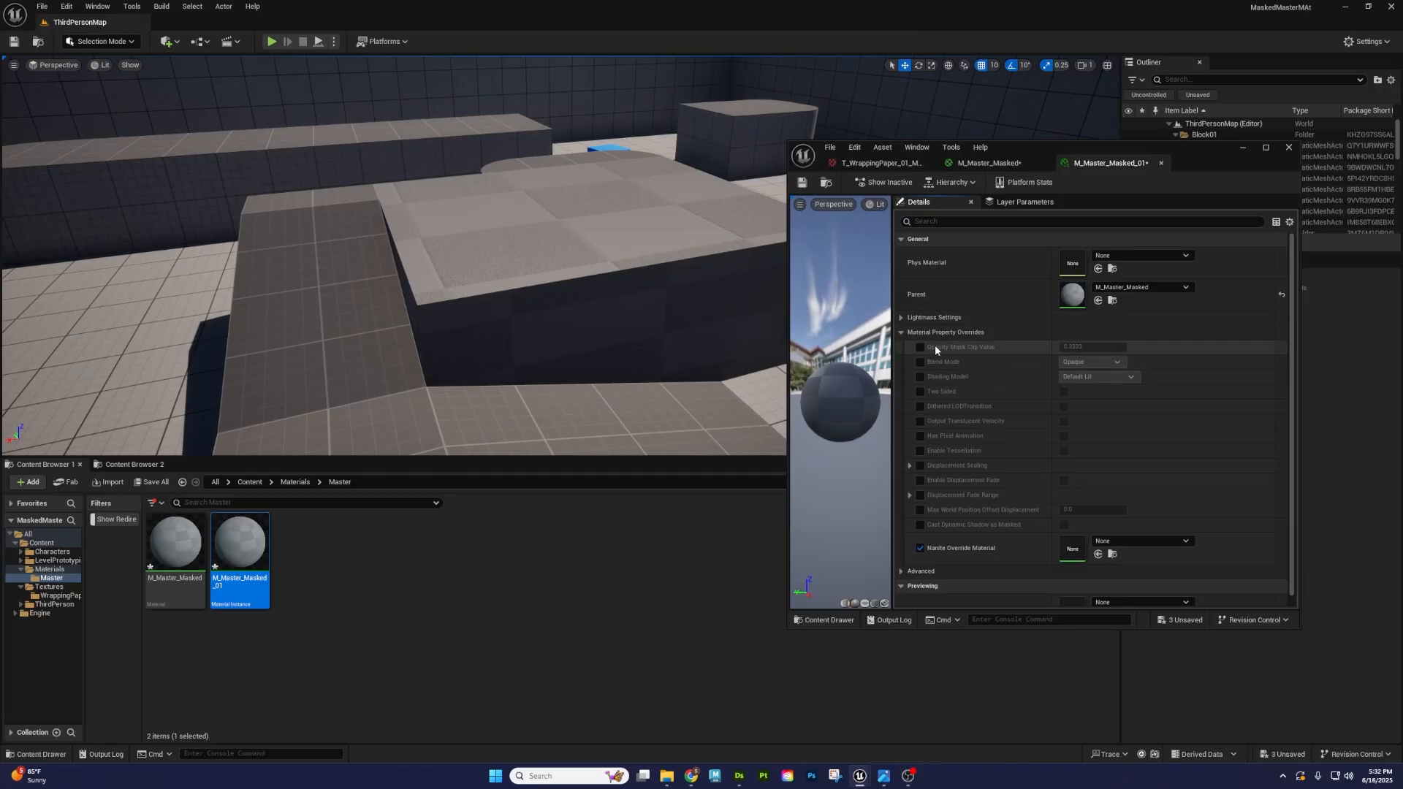
click(901, 333)
- Apply the pending changes in the M_Master_Masked material and save it
click(1007, 166)
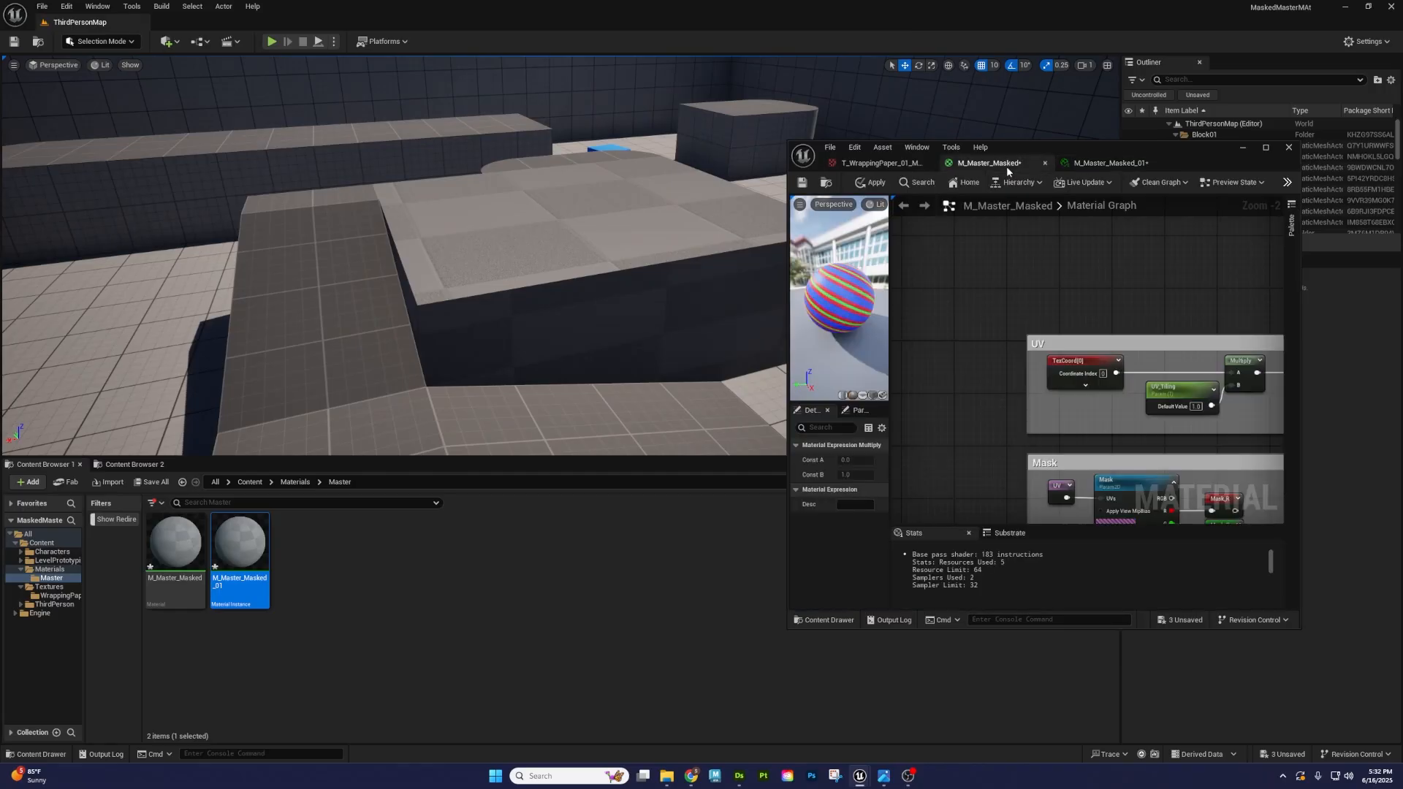
click(859, 183)
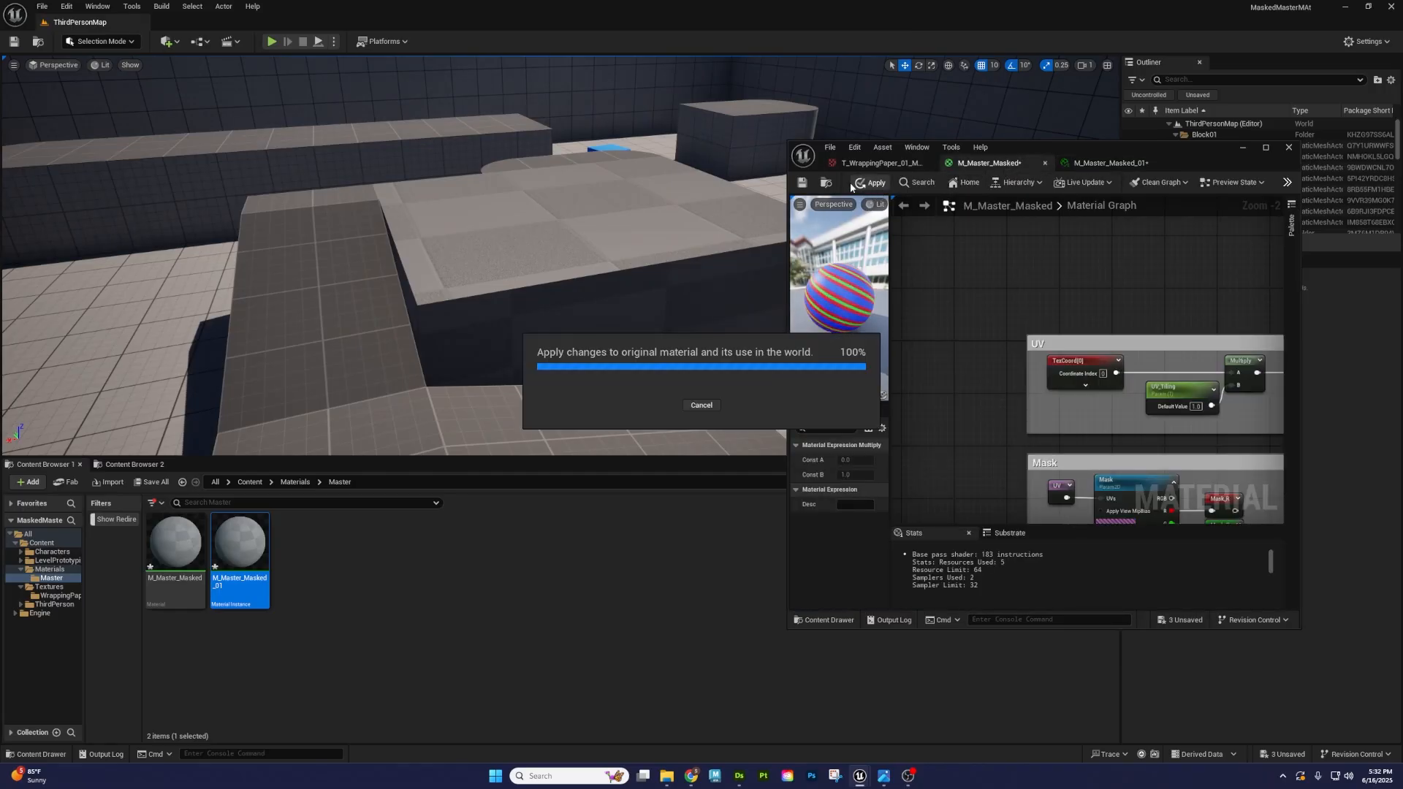
click(802, 185)
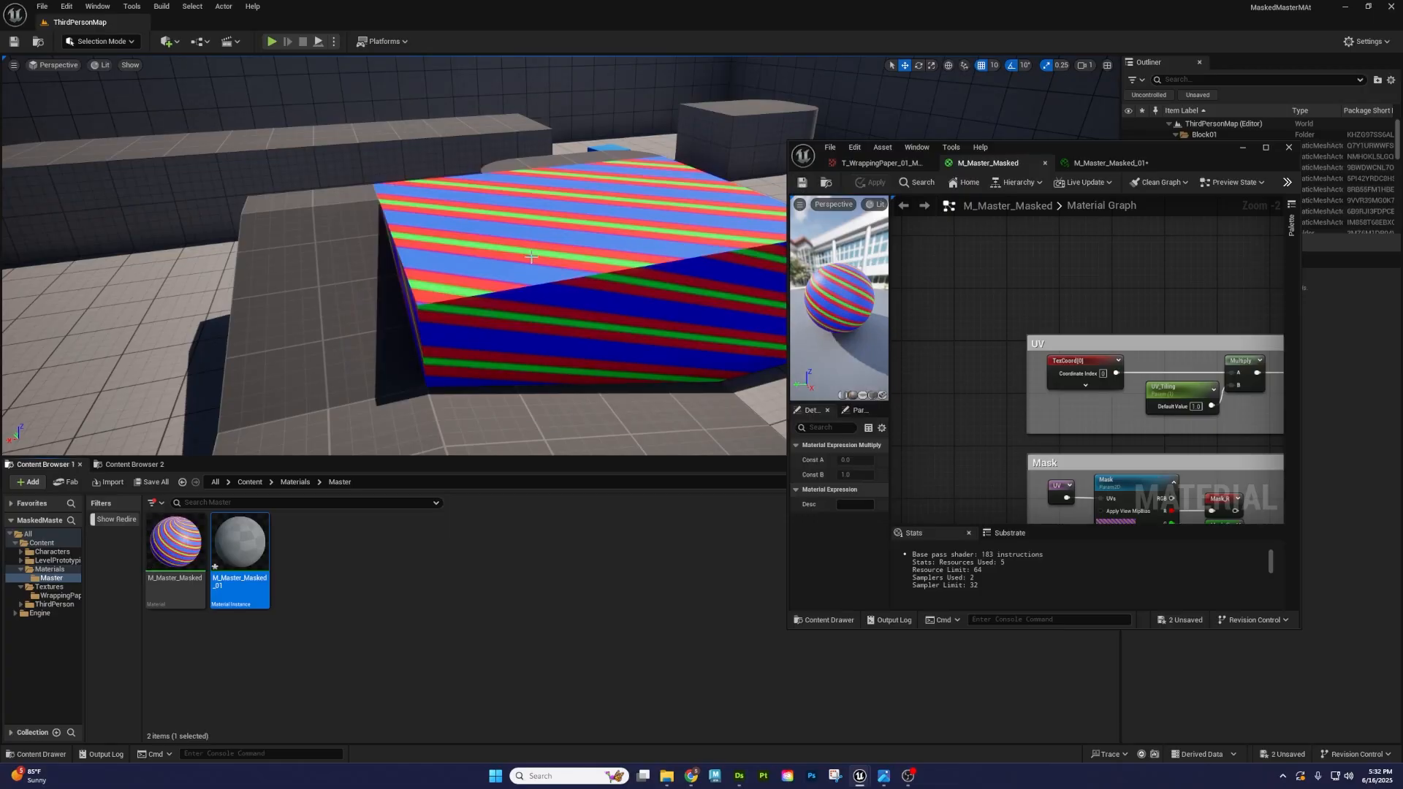
- Examine the block's surface up close in the level and review the Mask nodes in the M_Master_Masked graph
mouse_move(693, 211)
right_down()
mouse_move(703, 228)
mouse_move(713, 212)
mouse_move(698, 228)
right_up()
key(w)
key(w)
scroll(993, 410, up, 3)
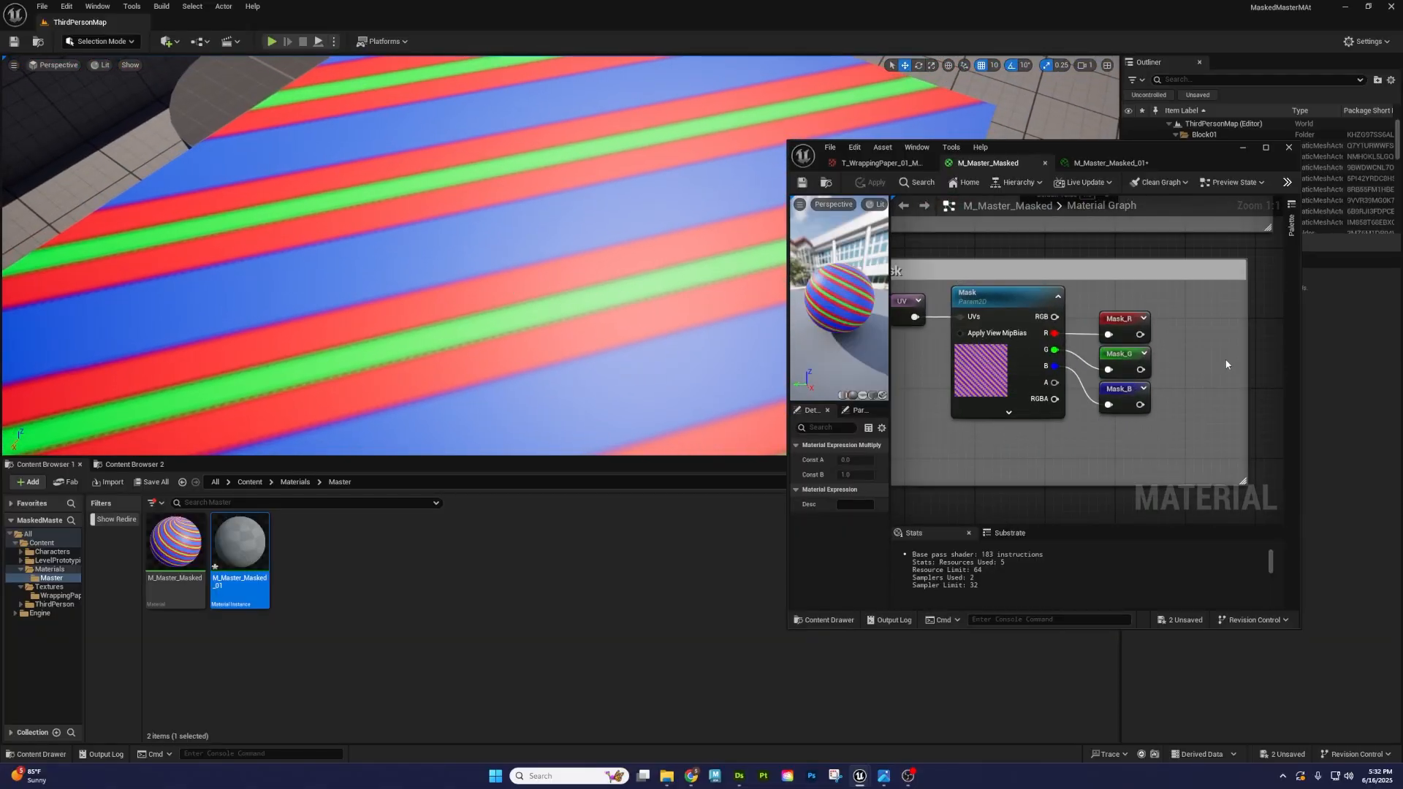
right_drag(1227, 364, 962, 360)
scroll(964, 360, down, 3)
right_drag(1123, 343, 970, 382)
- Return to M_Master_Masked_01, expand its scalar, texture and vector parameter groups, and enable the UV_Tiling override
click(1096, 164)
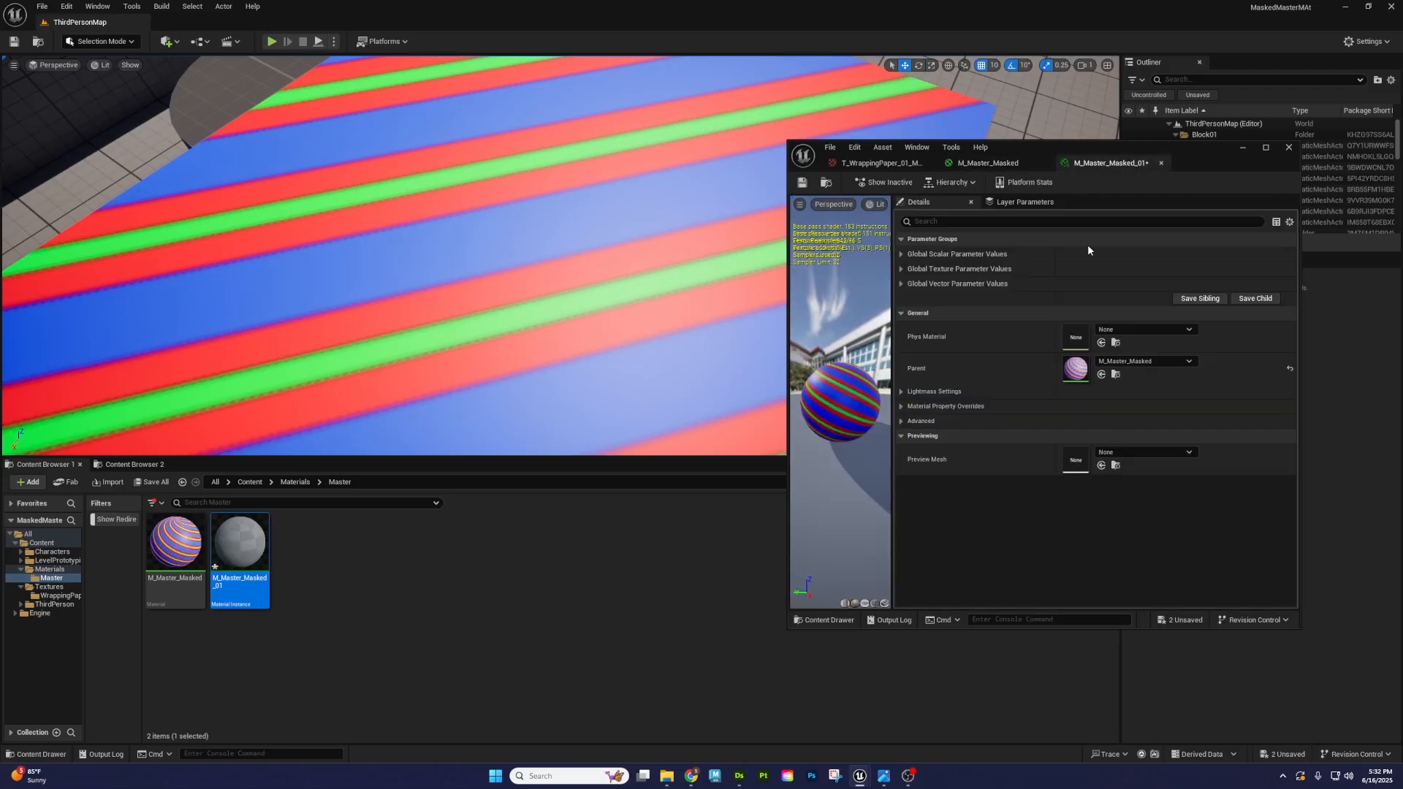
click(902, 253)
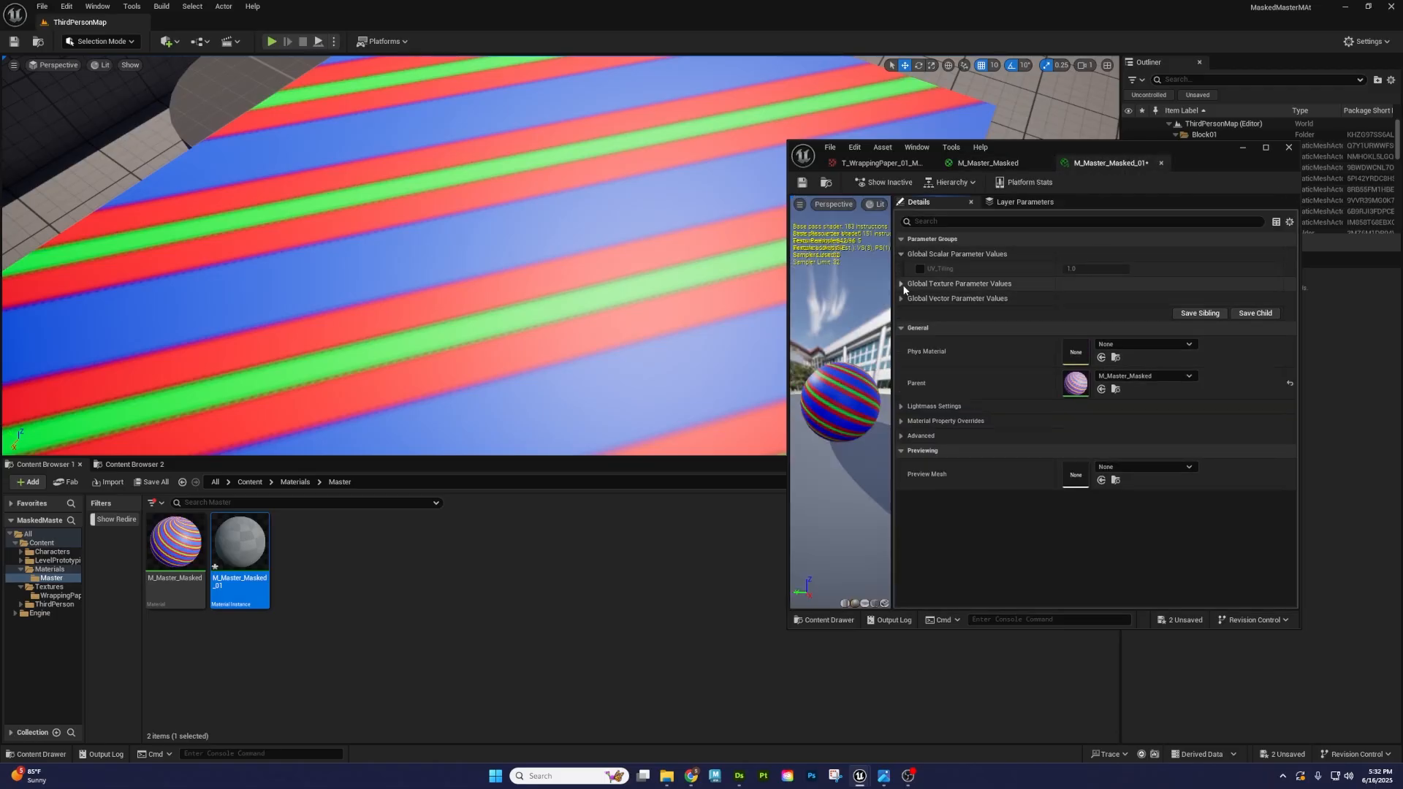
click(902, 283)
click(901, 331)
click(920, 269)
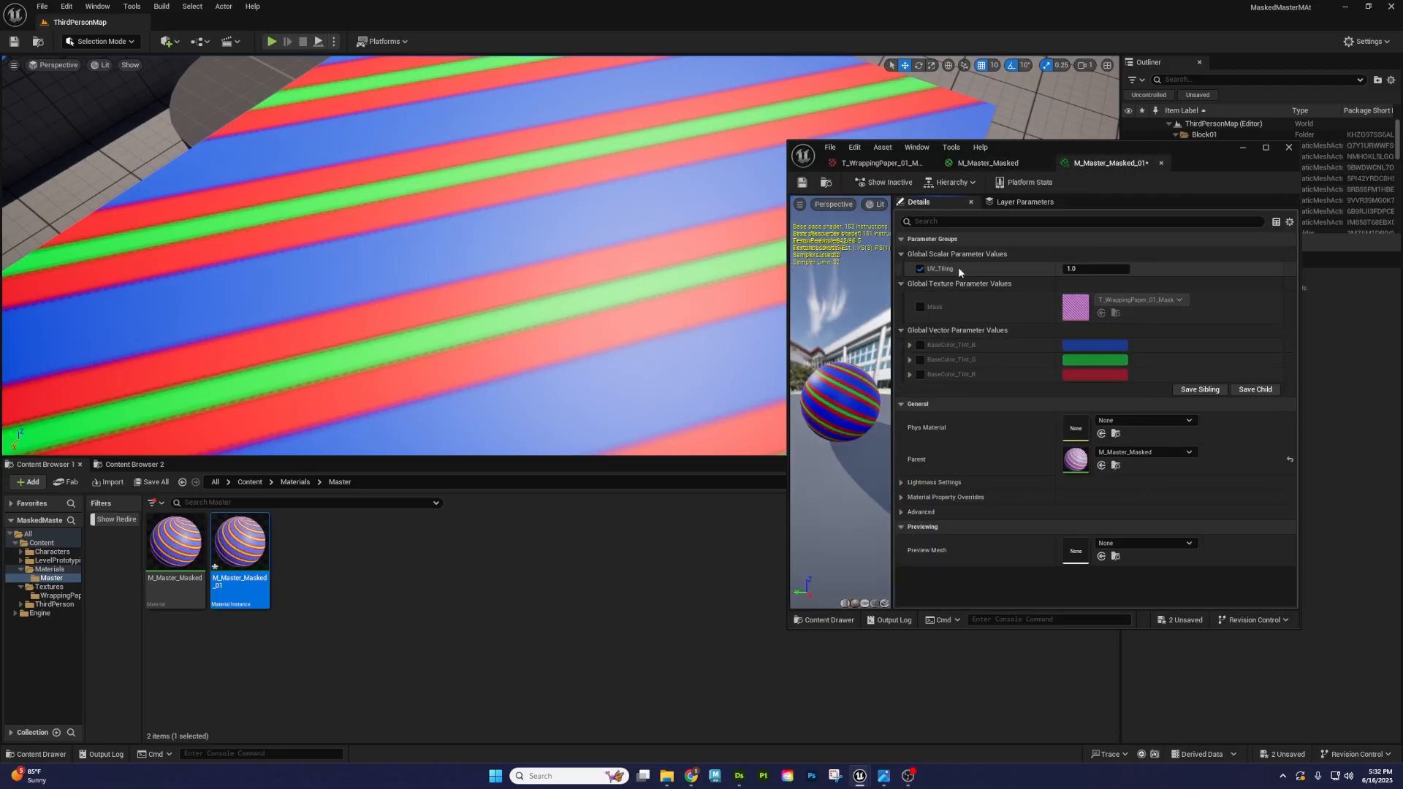
- Try UV_Tiling values of about 5.7 and 0.2 on the block, and set the parameter back to 1
drag(1072, 268, 1146, 268)
key(s)
right_drag(658, 277, 651, 321)
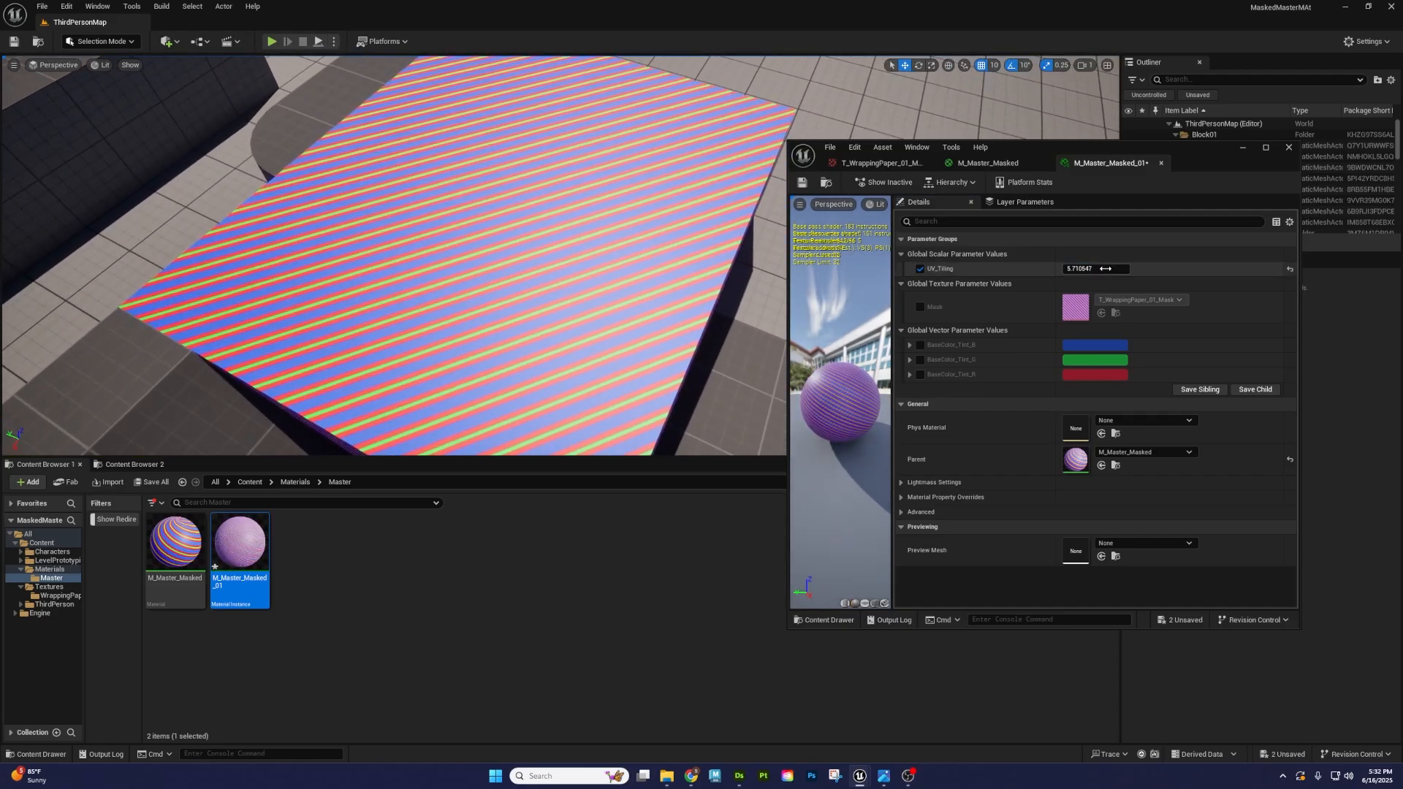
click(1099, 269)
key(Return)
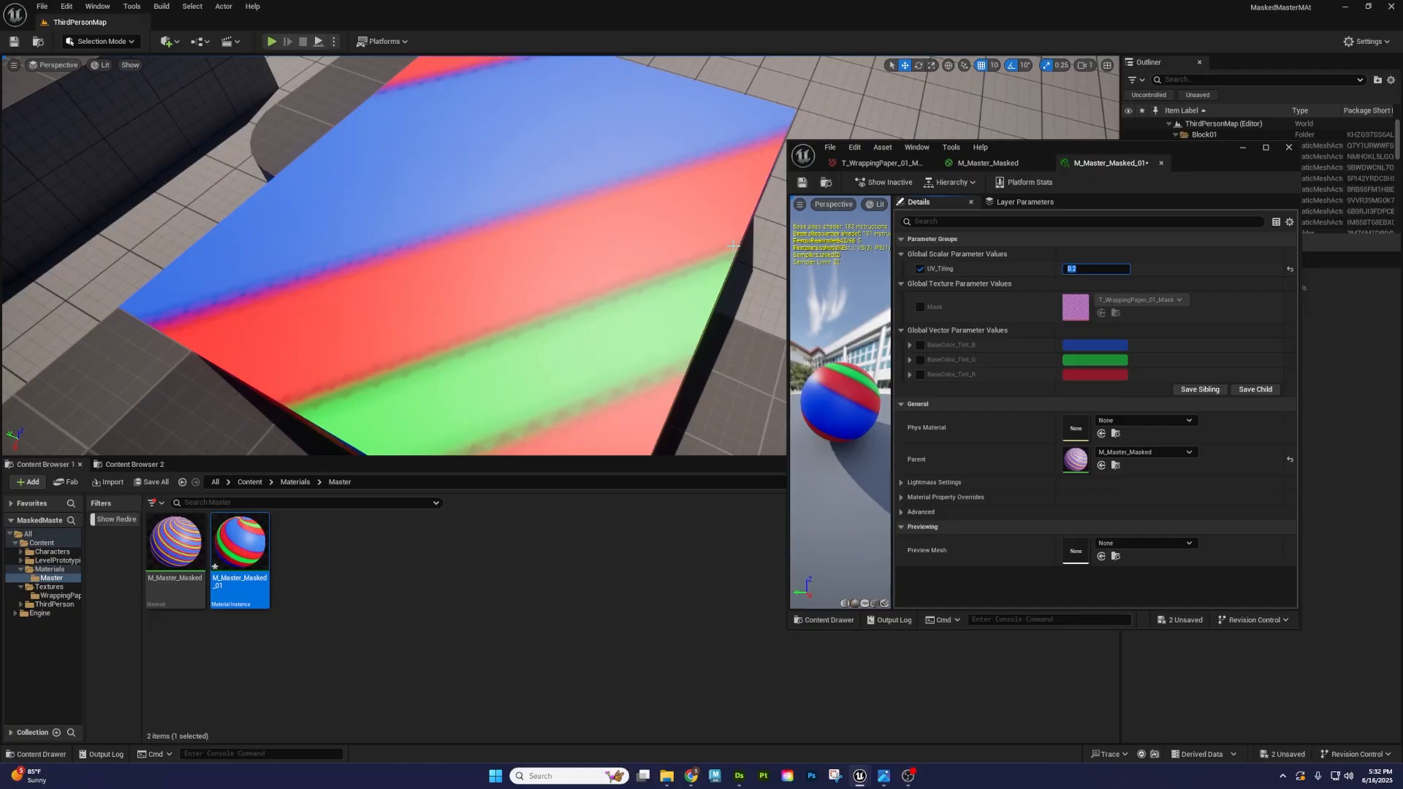
click(1084, 268)
text(1)
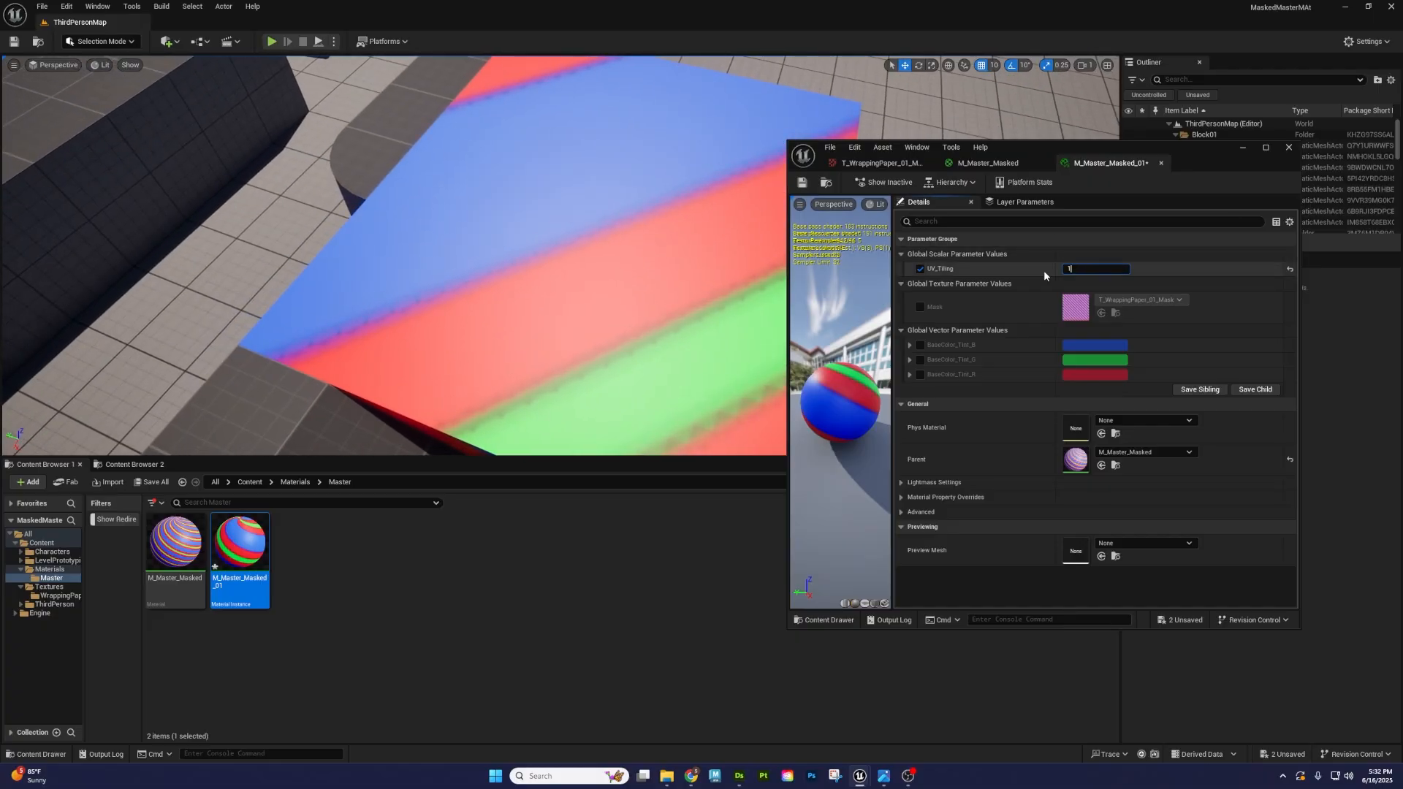
key(Return)
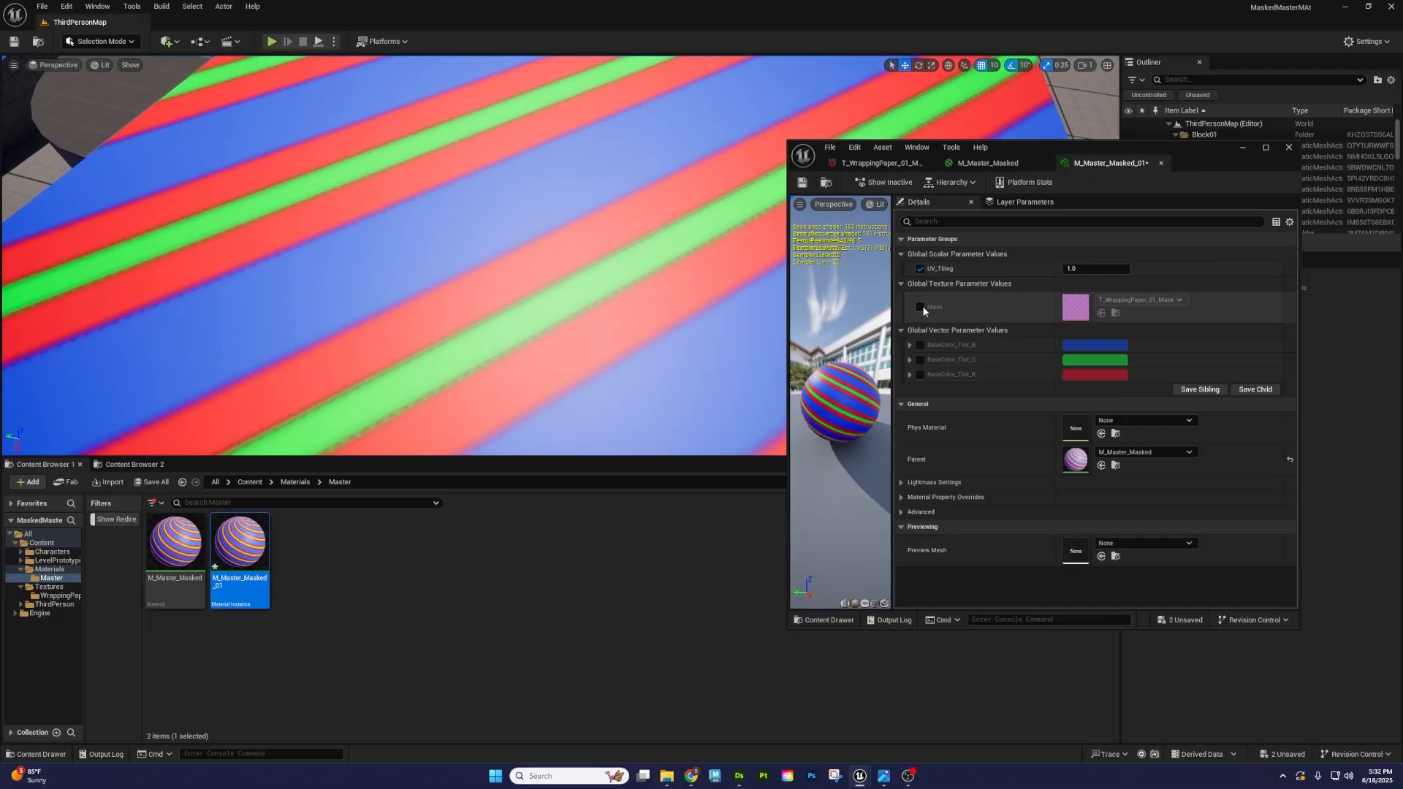
- Try T_WrappingPaper_02_Mask as the Mask override, restore T_WrappingPaper_01_Mask, and disable the override
click(920, 307)
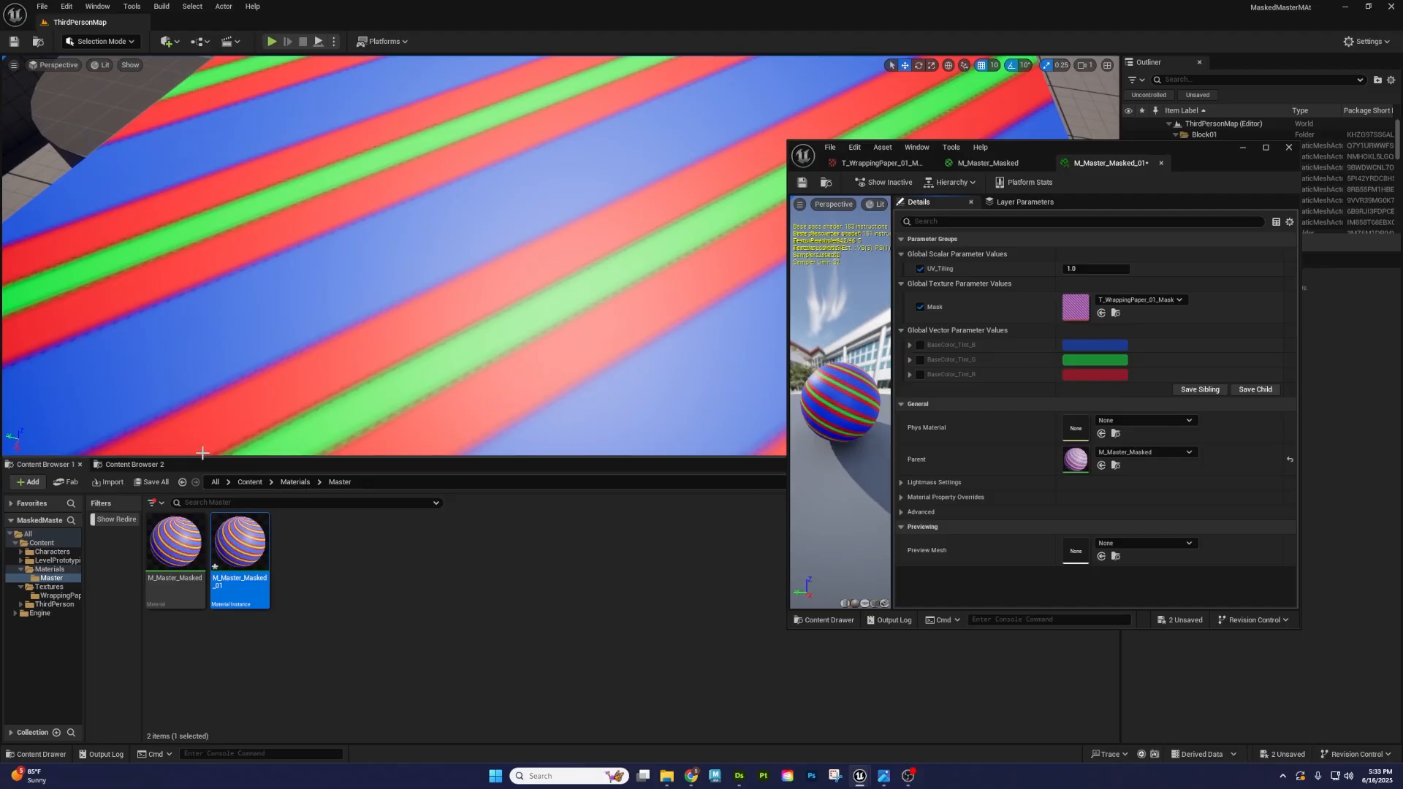
click(134, 464)
drag(182, 544, 1084, 306)
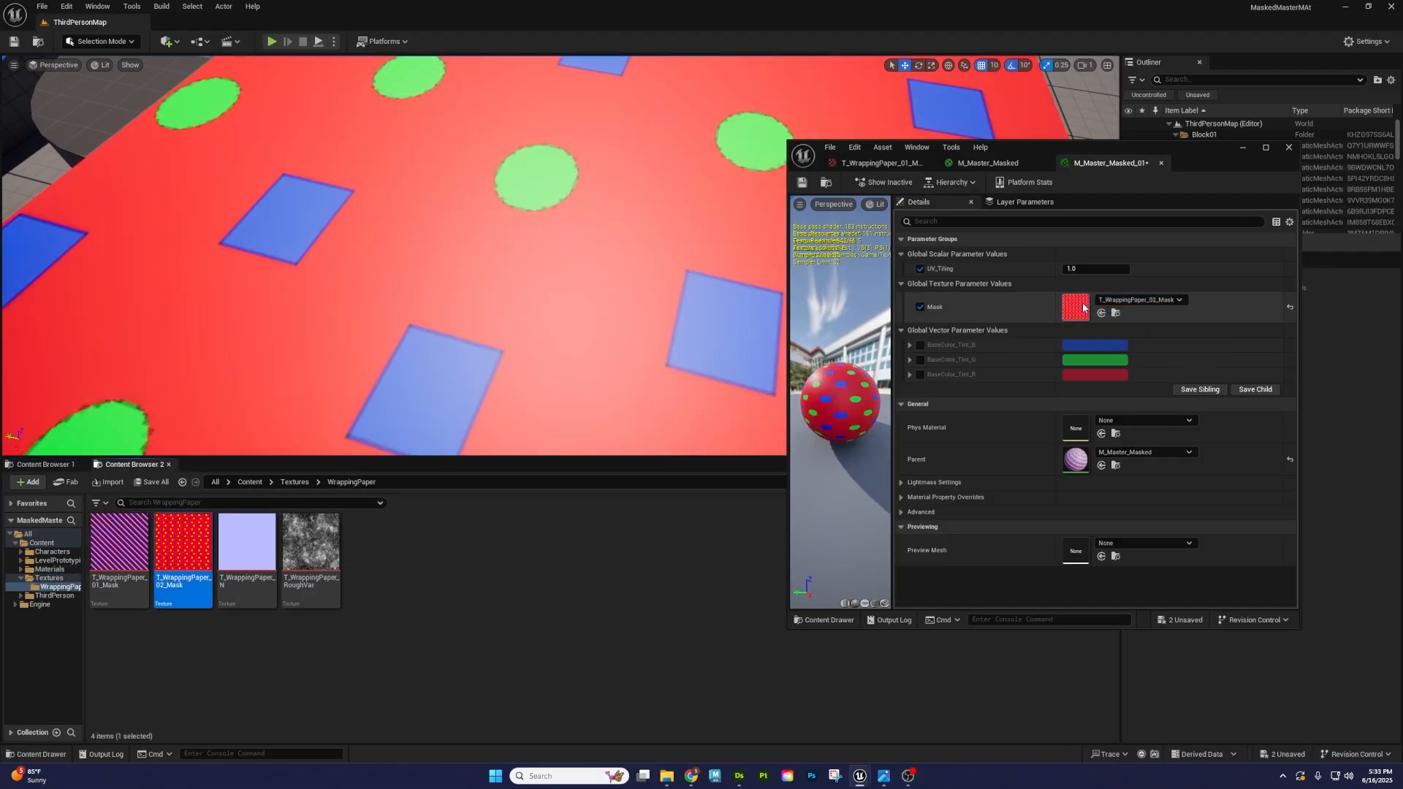
drag(119, 544, 1076, 307)
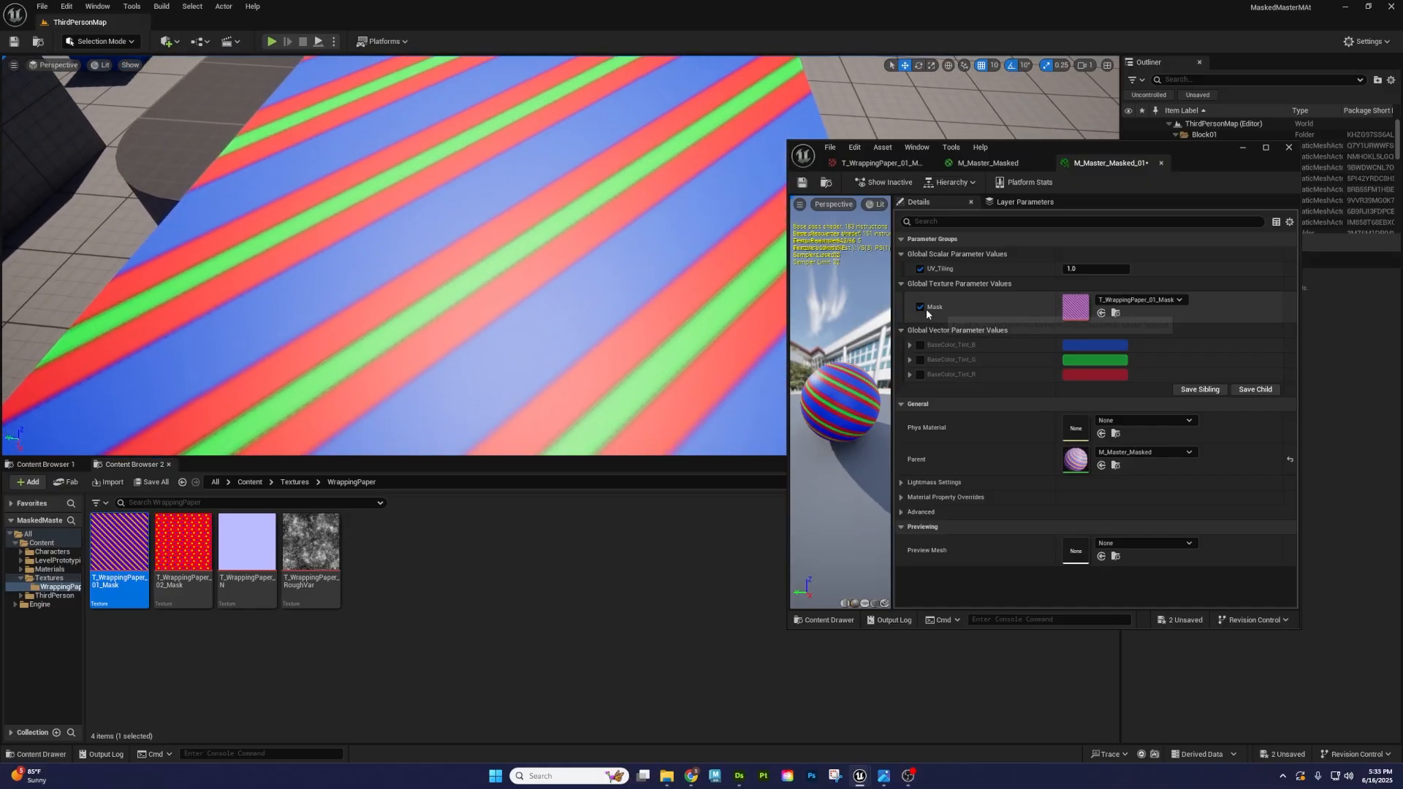
click(921, 307)
- Override BaseColor_Tint_B with an off-white color and BaseColor_Tint_G with a light violet in the material instance
click(920, 345)
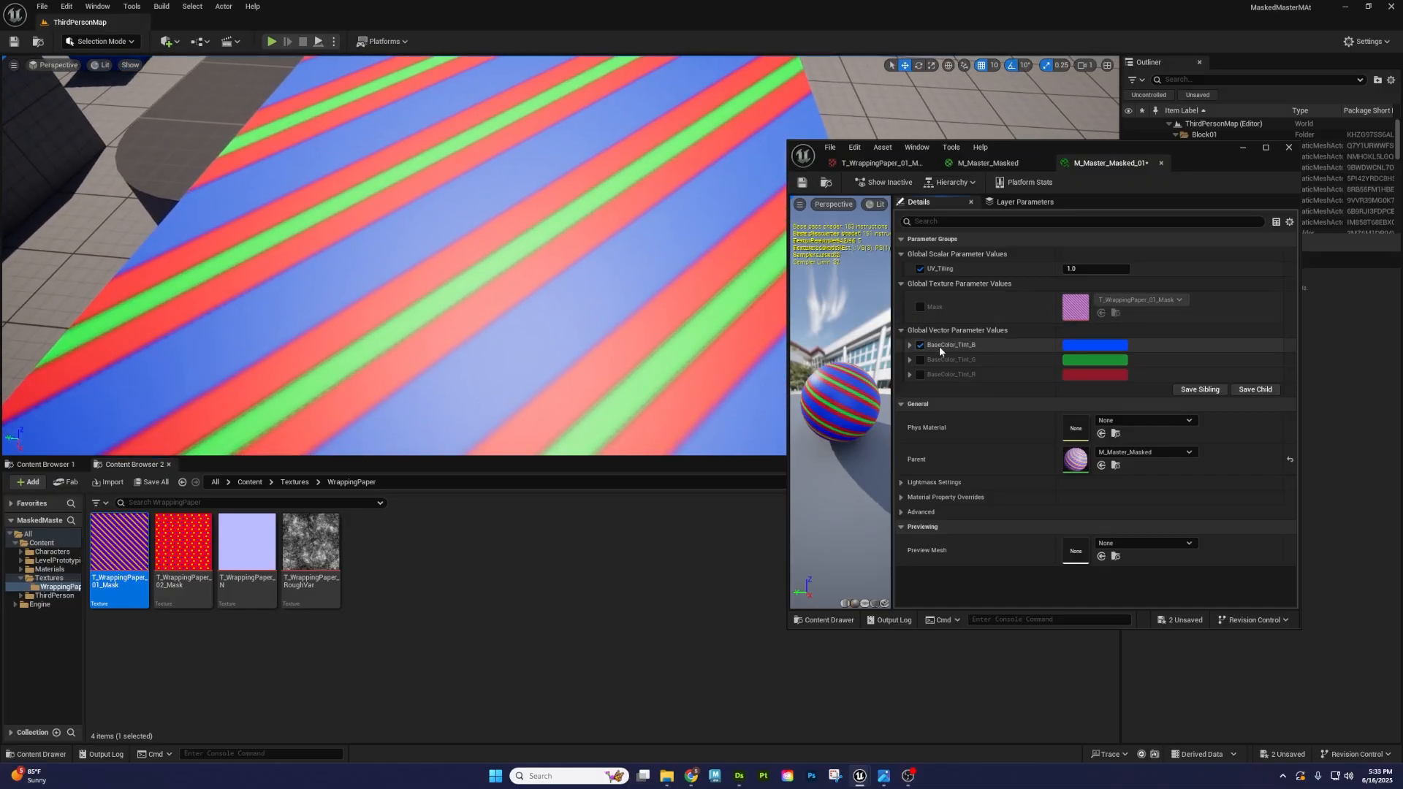
click(1103, 348)
click(1178, 448)
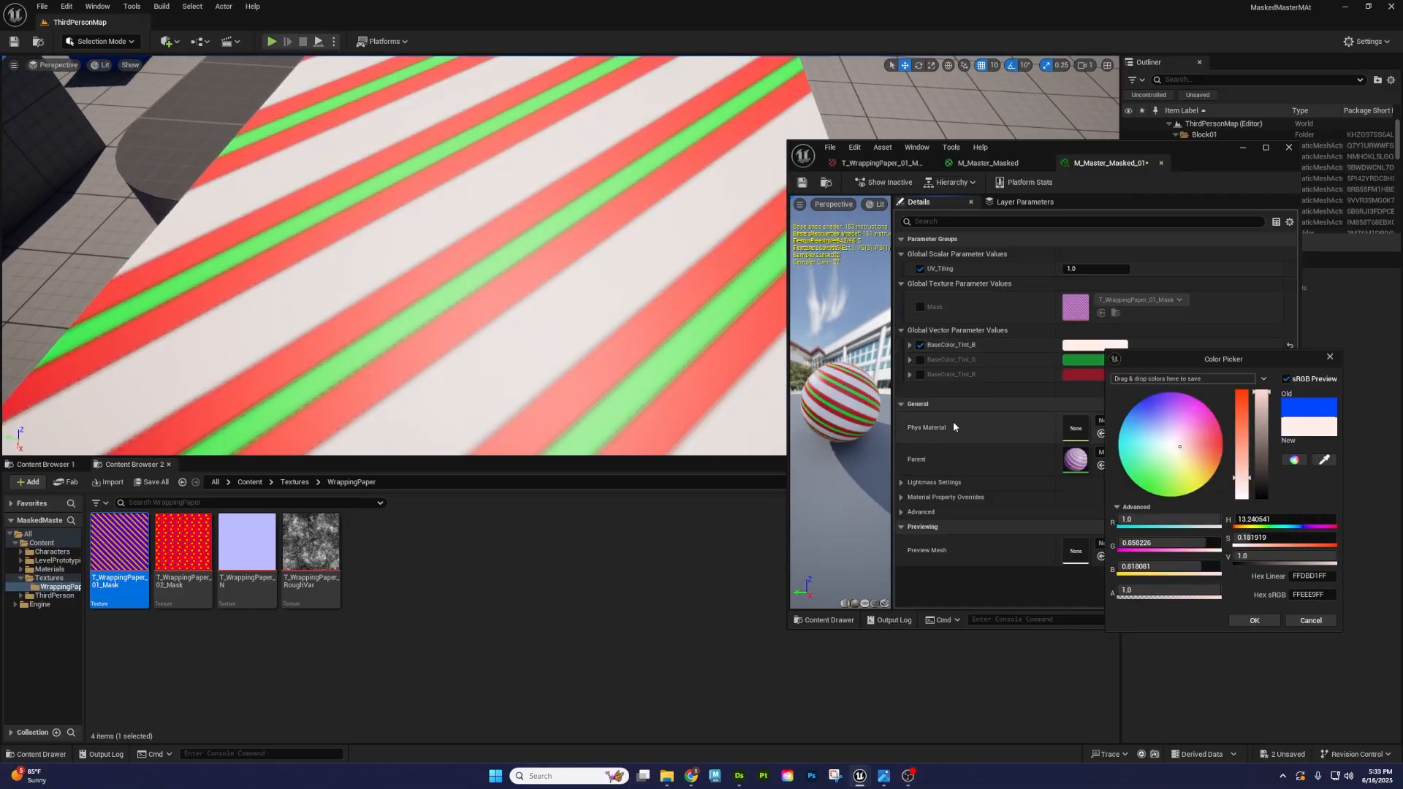
click(920, 359)
click(1082, 361)
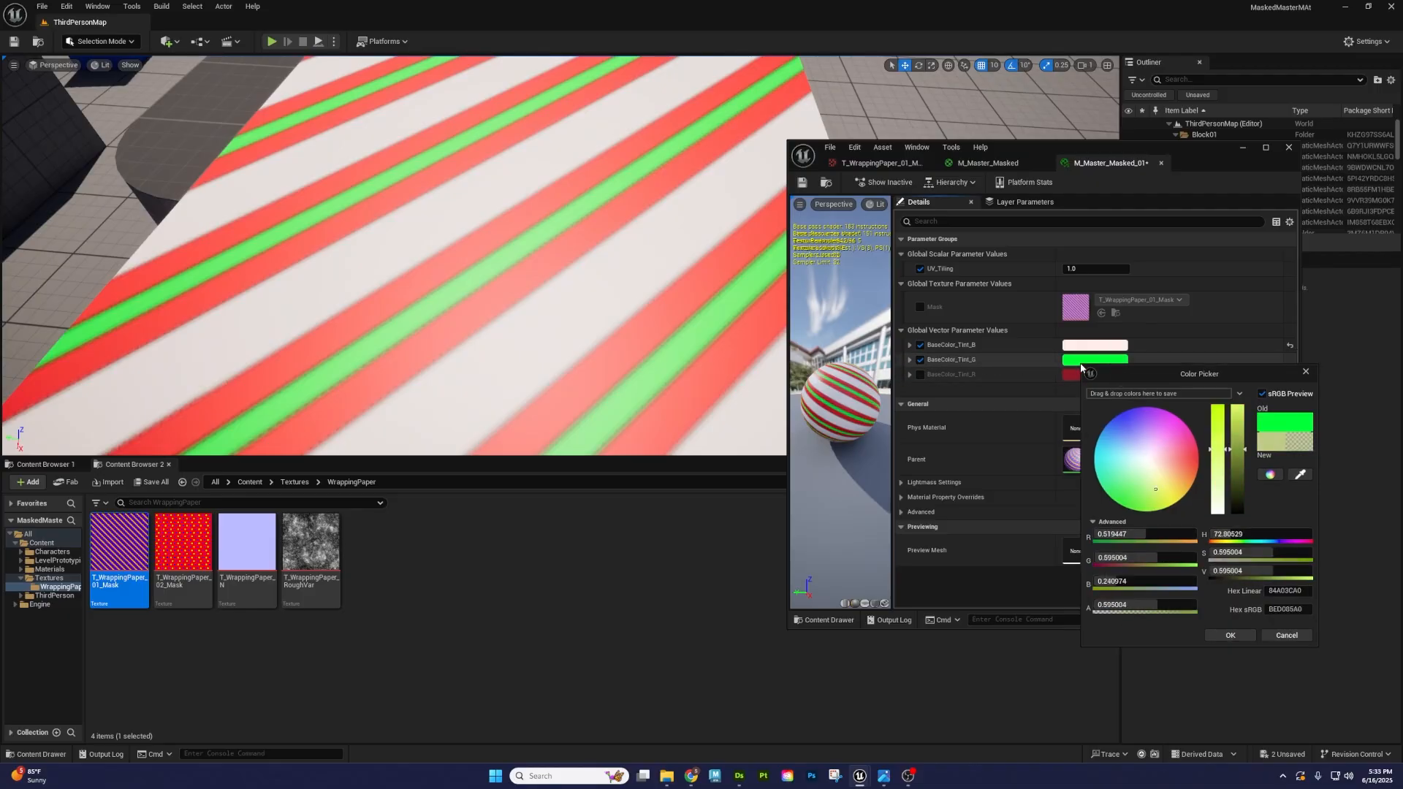
click(1156, 420)
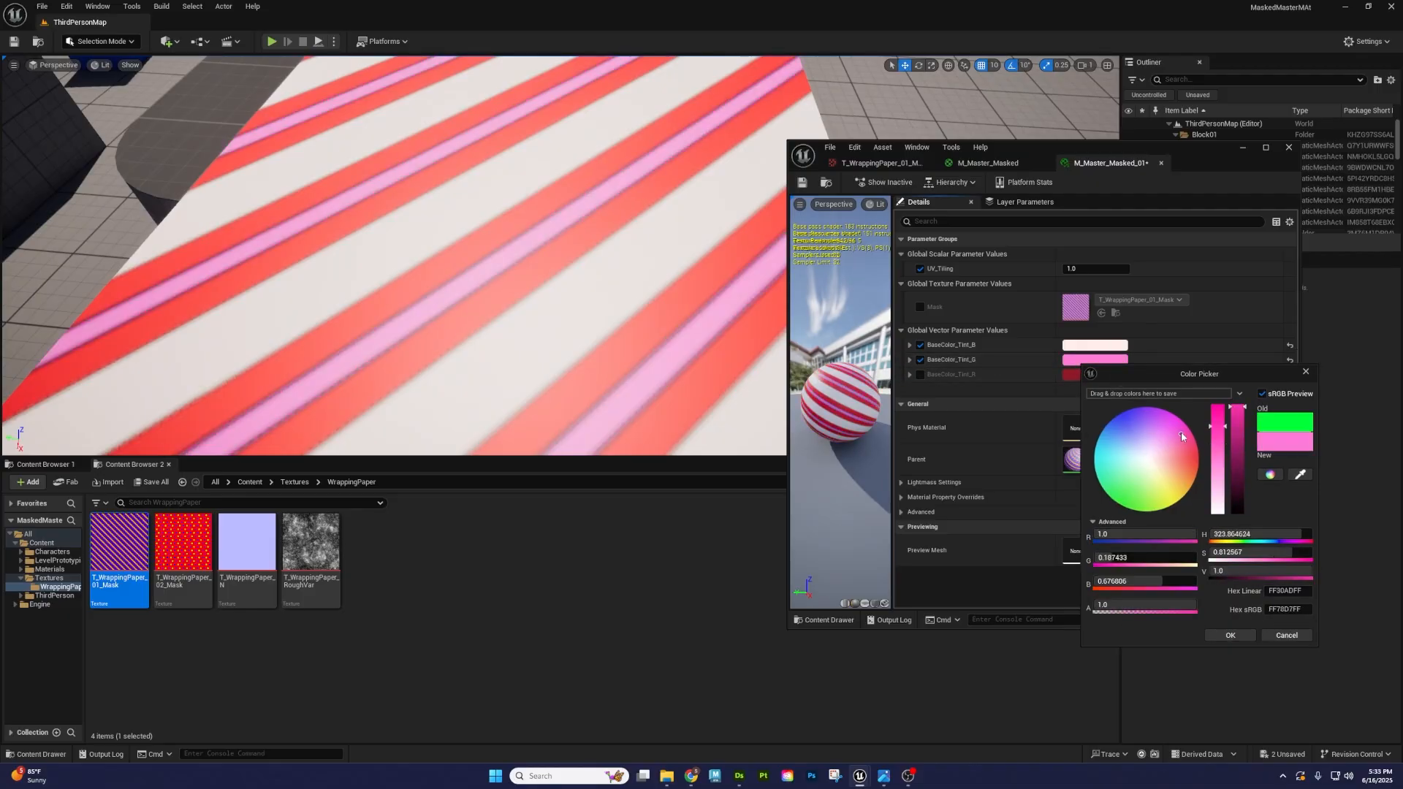
click(1230, 635)
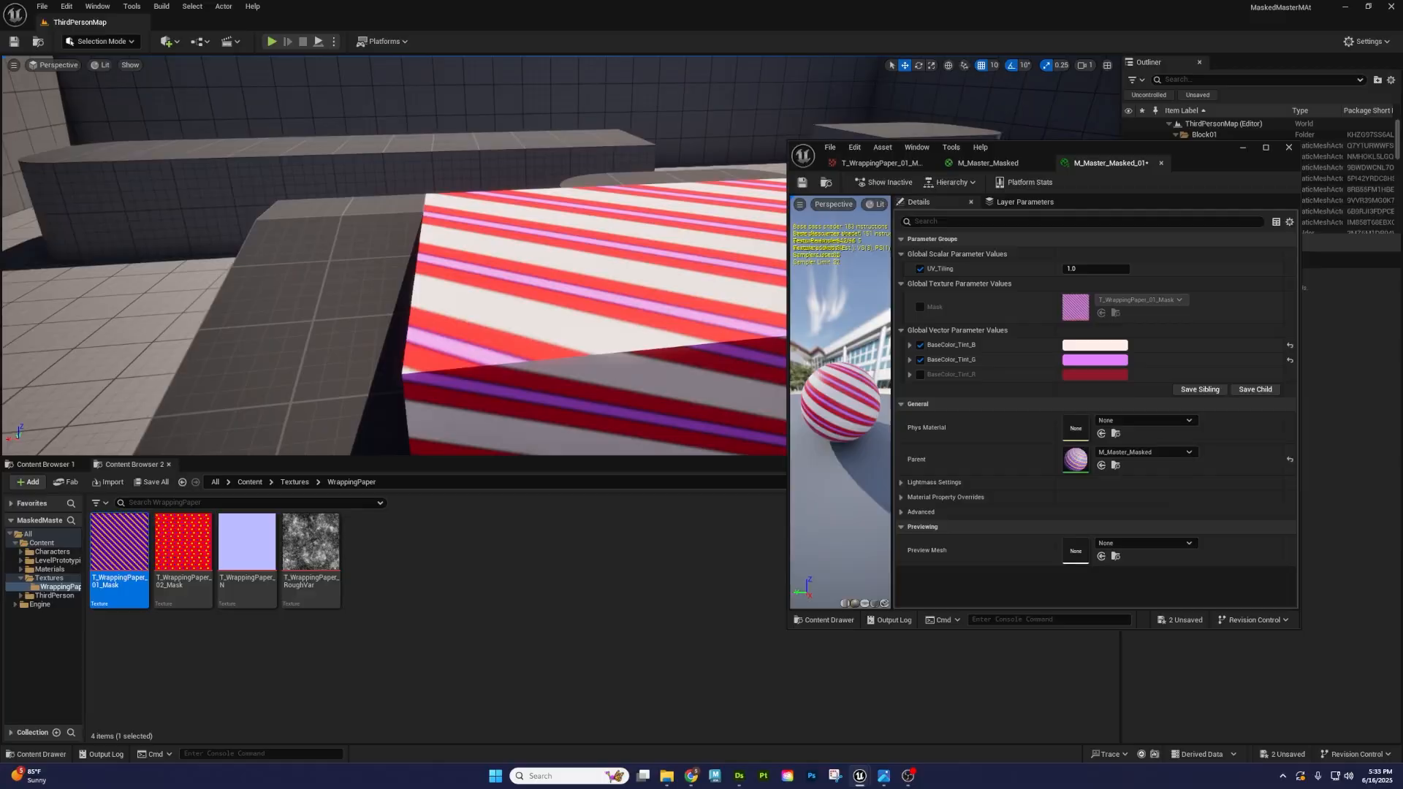
- Examine the recolored striped block from several sides in the level
key(s)
right_drag(439, 256, 365, 281)
key(w)
key(s)
key(d)
key(s)
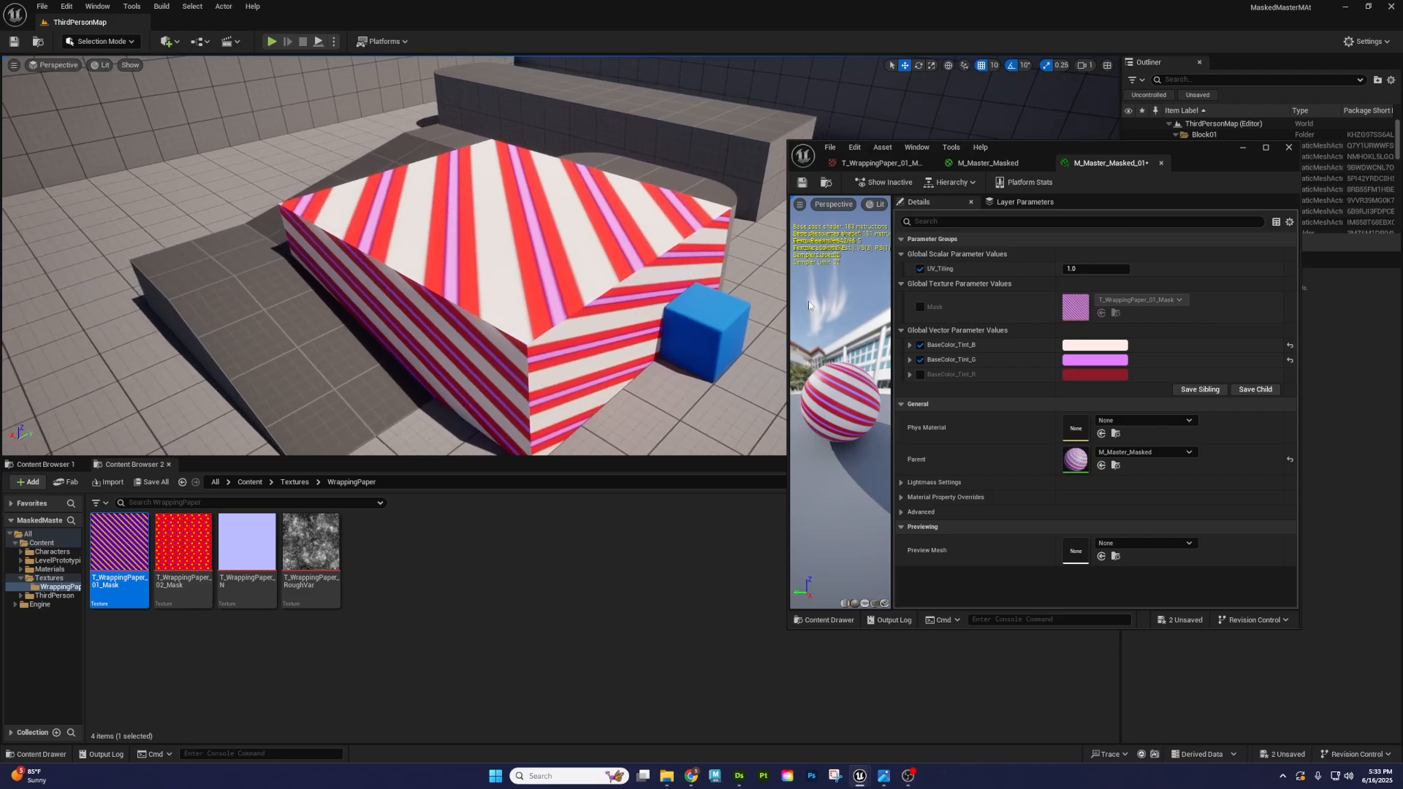
right_drag(505, 305, 570, 277)
key(a)
key(a)
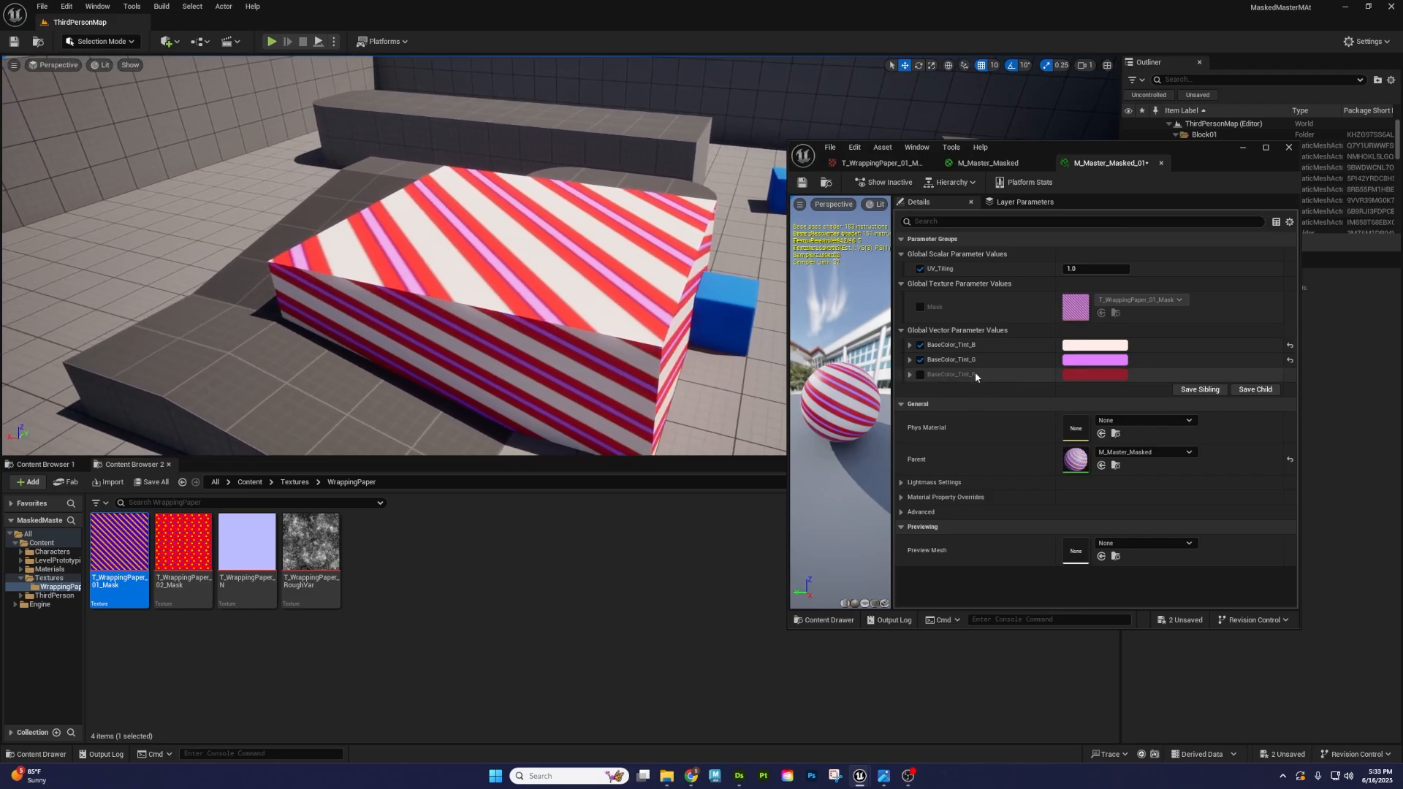
- Switch the BaseColor_Tint_R override on and off, and disable the BaseColor_Tint_B and BaseColor_Tint_G overrides
click(920, 374)
click(920, 345)
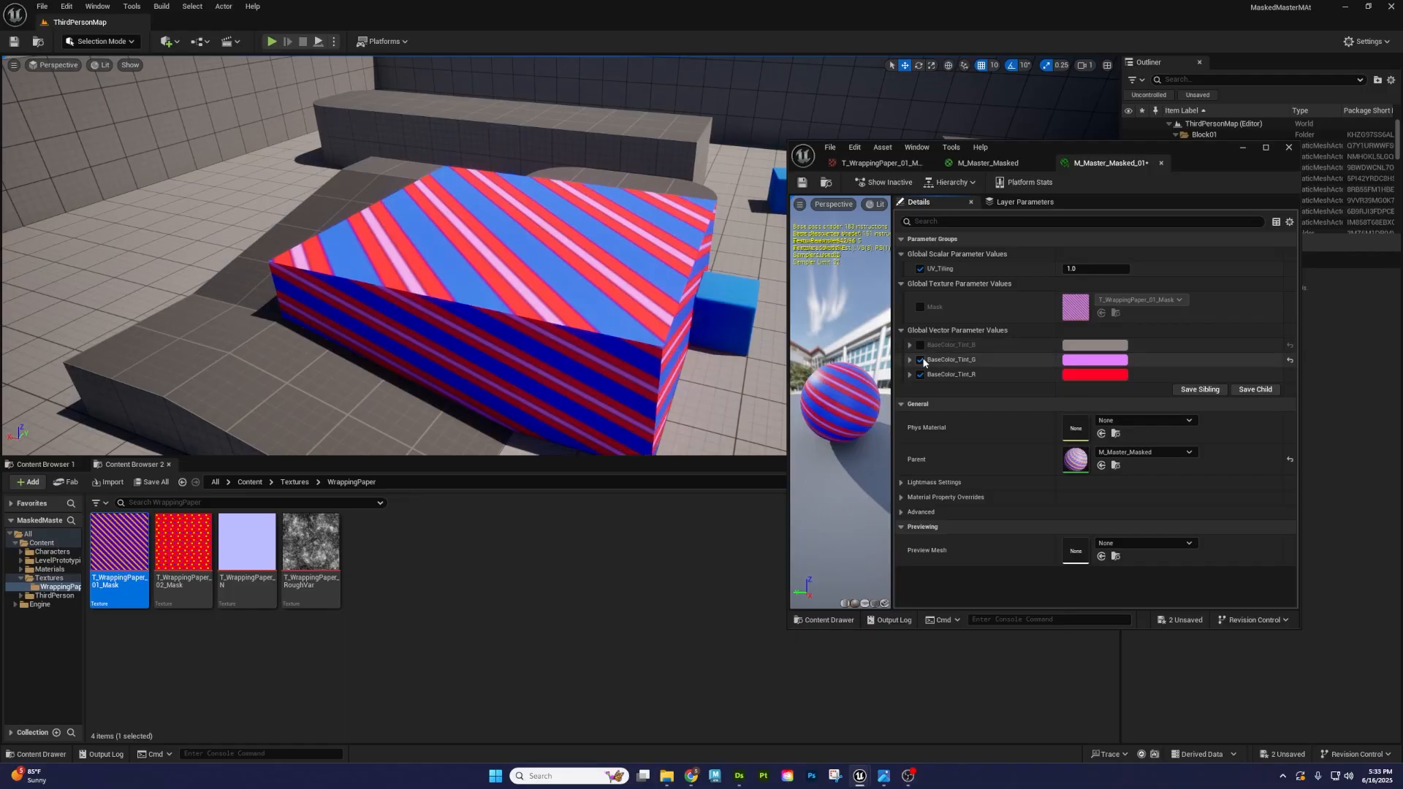
click(920, 359)
click(920, 374)
mouse_move(556, 292)
right_down()
mouse_move(512, 307)
mouse_move(550, 316)
right_up()
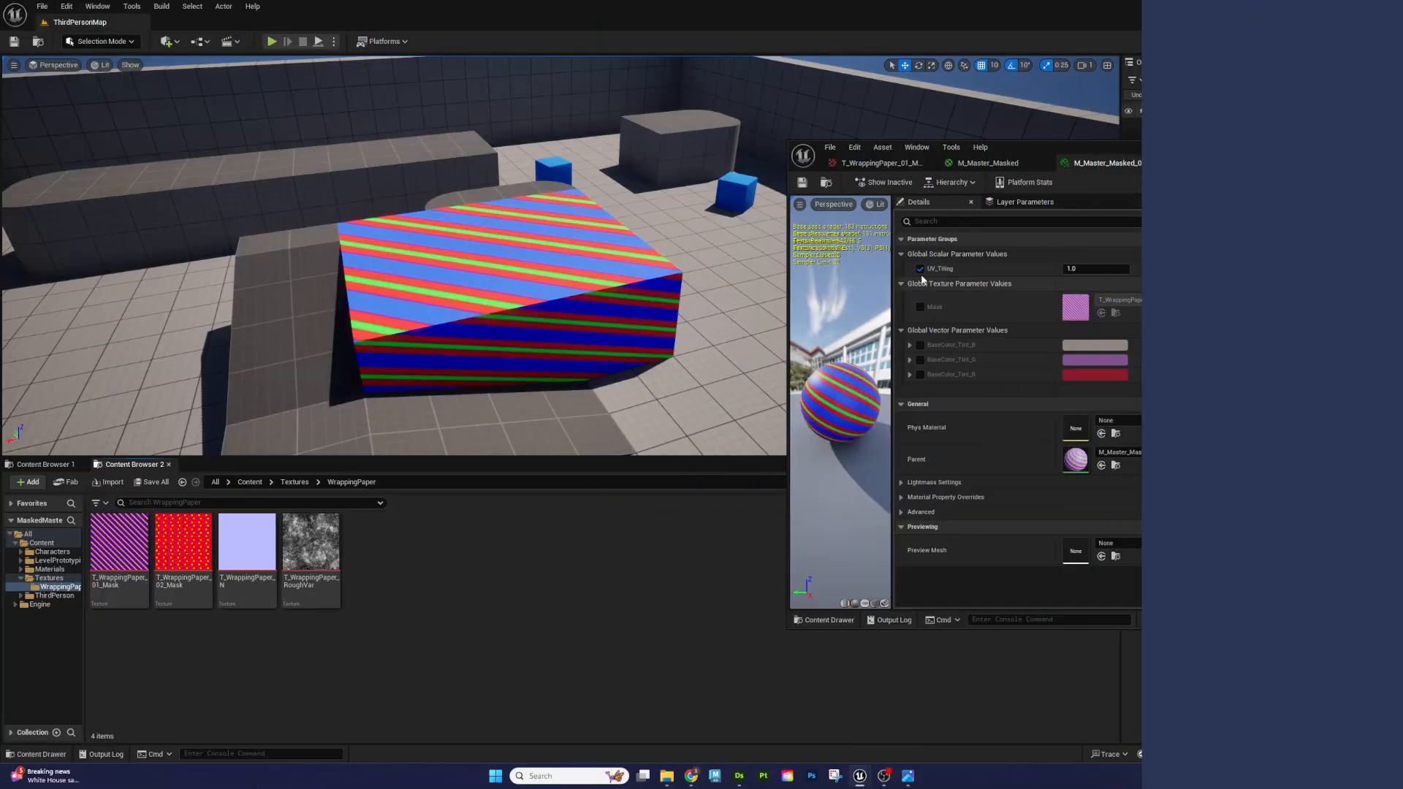
- Maximize the M_Master_Masked graph and widen the space between the BaseColor Tint group and the material output node
click(1001, 163)
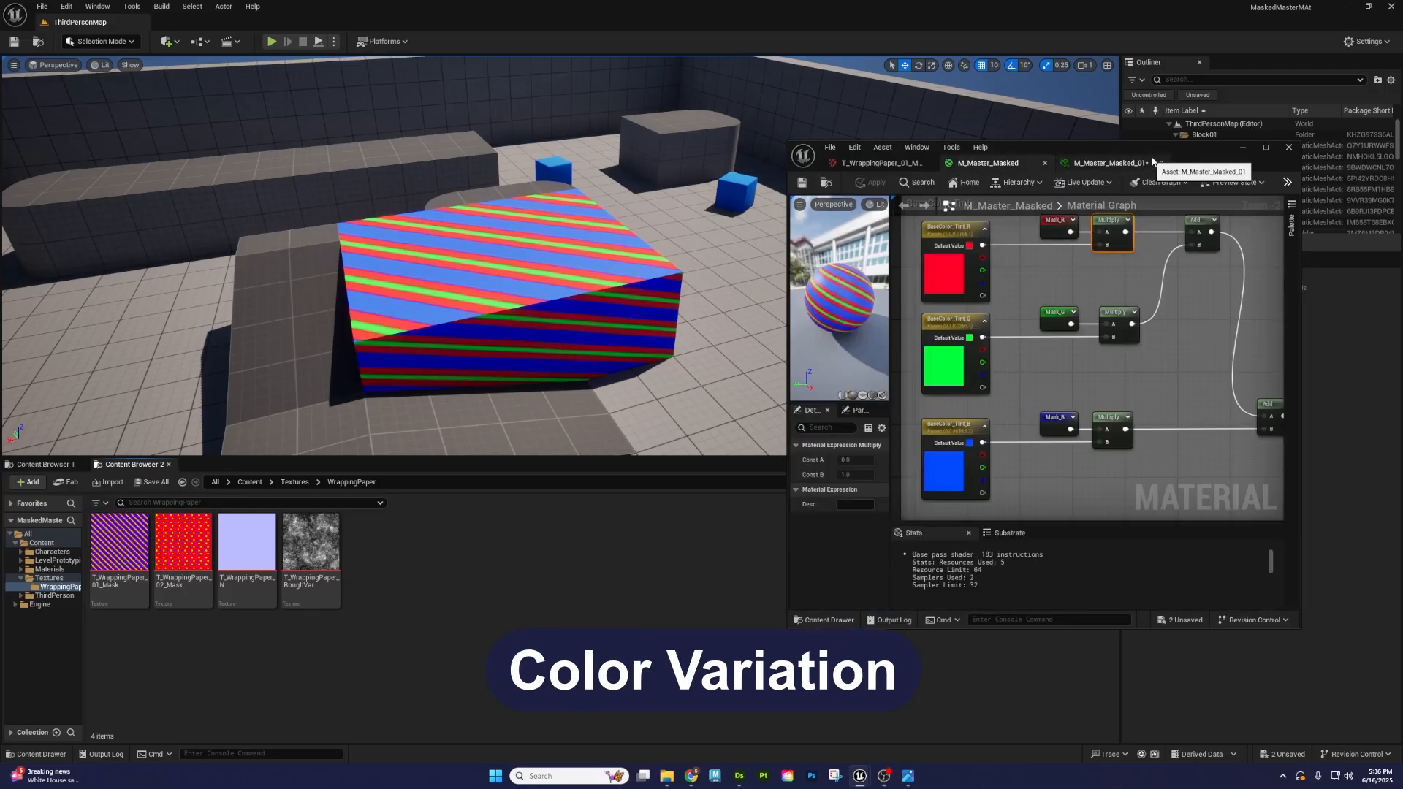
drag(1169, 155, 1057, 0)
right_drag(984, 314, 1050, 495)
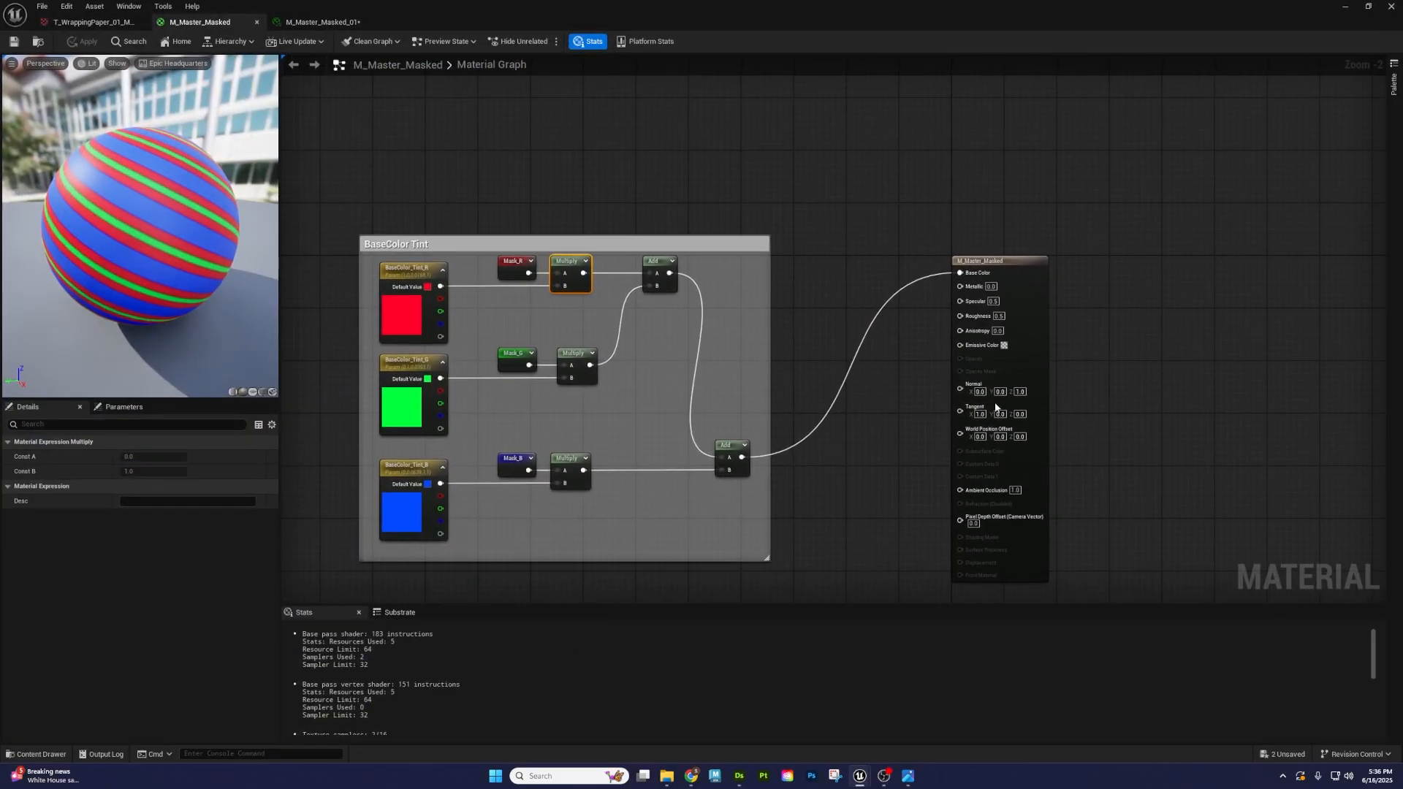
right_drag(632, 357, 880, 285)
scroll(881, 285, down, 1)
drag(750, 182, 703, 174)
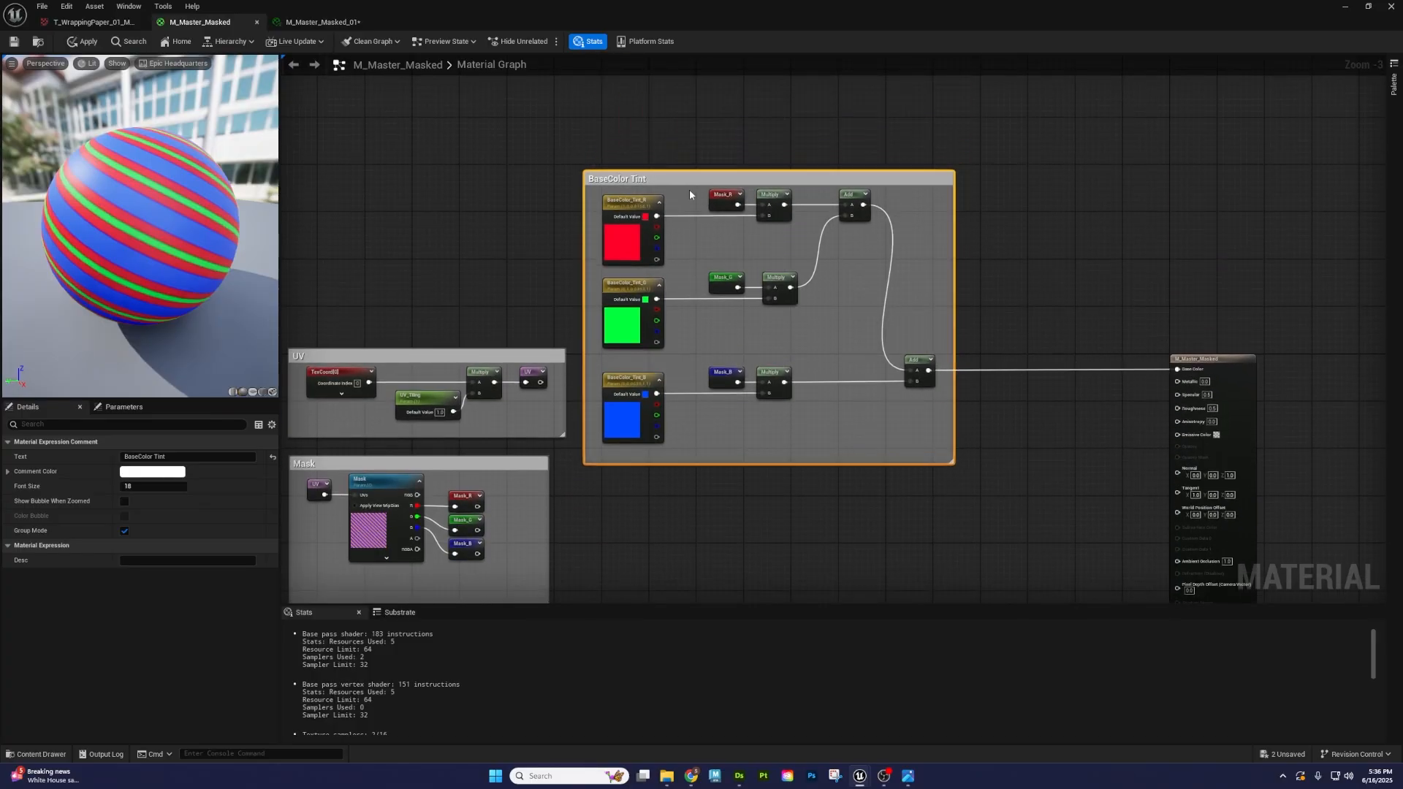
scroll(689, 190, down, 3)
drag(454, 425, 643, 187)
click(747, 196)
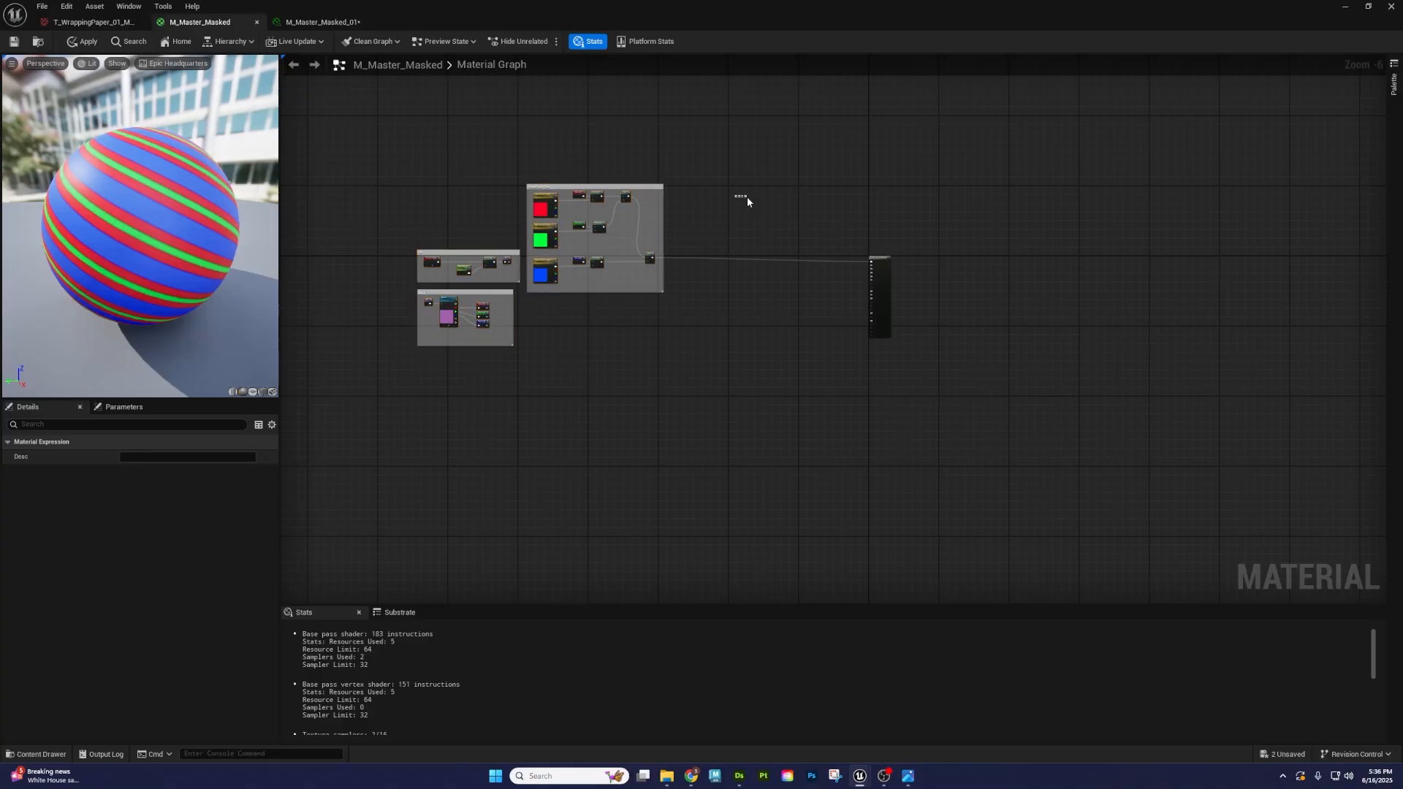
- Add a Texture Sample node between the final Add node and the material output, and assign it the game_wind_noise texture
scroll(701, 258, up, 6)
right_drag(706, 303, 735, 280)
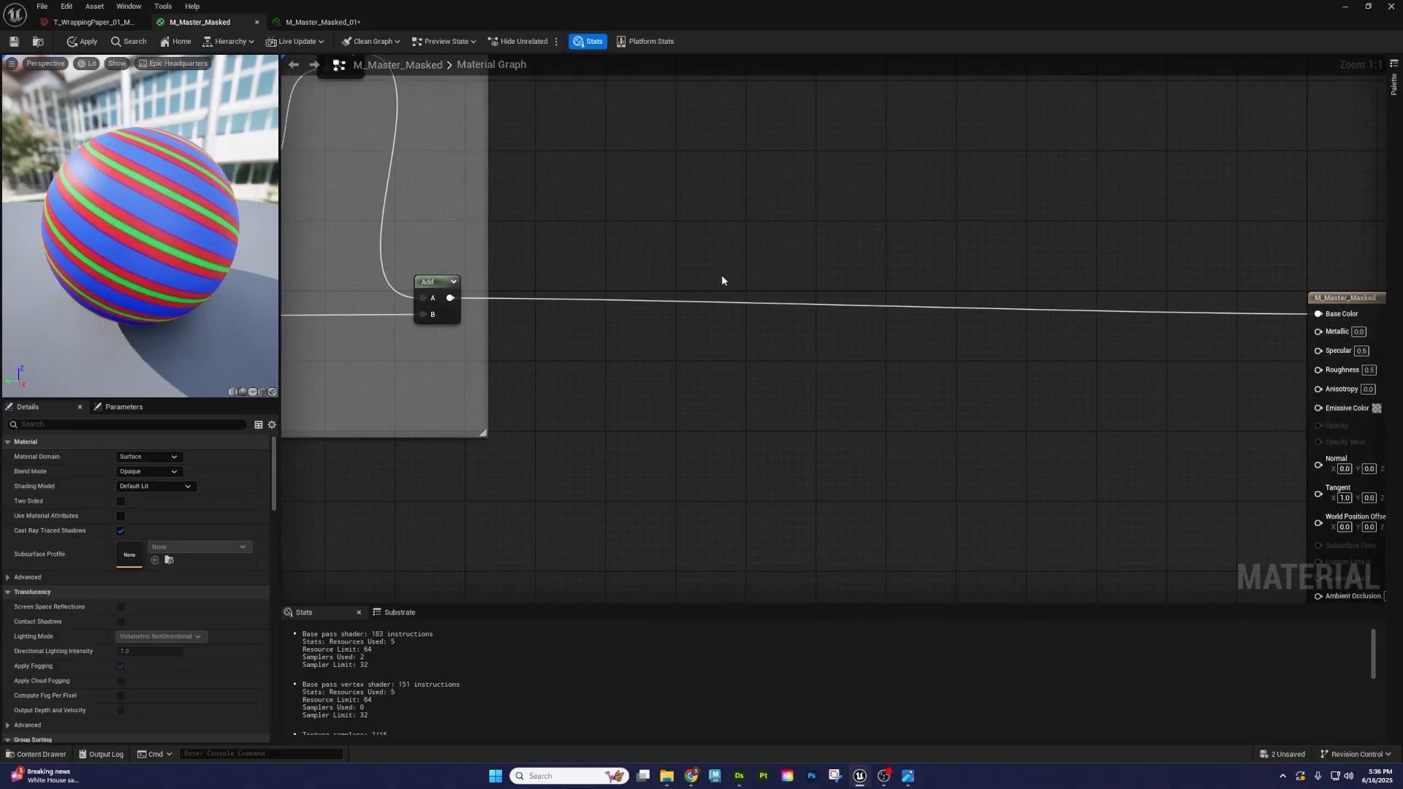
right_click(722, 275)
text(texture)
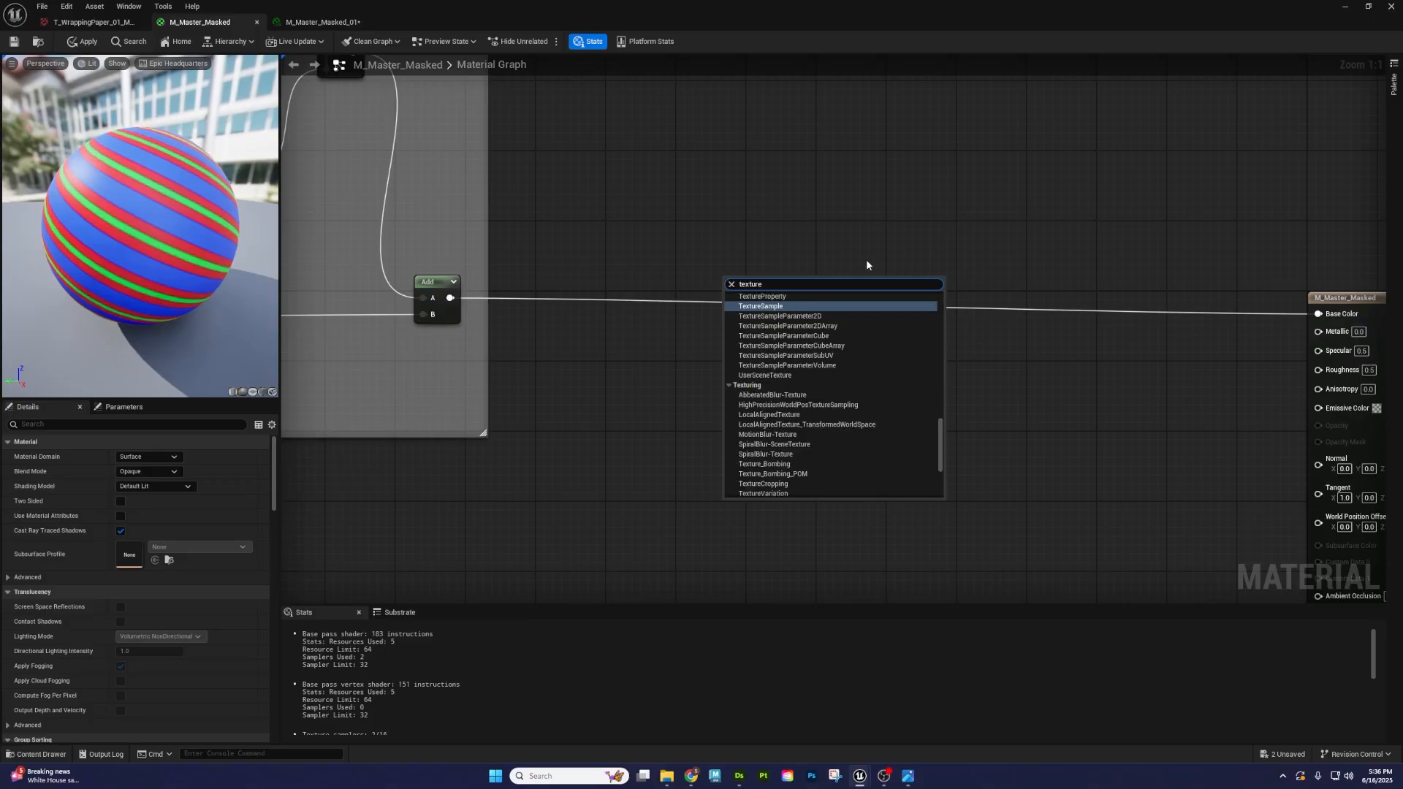
click(748, 306)
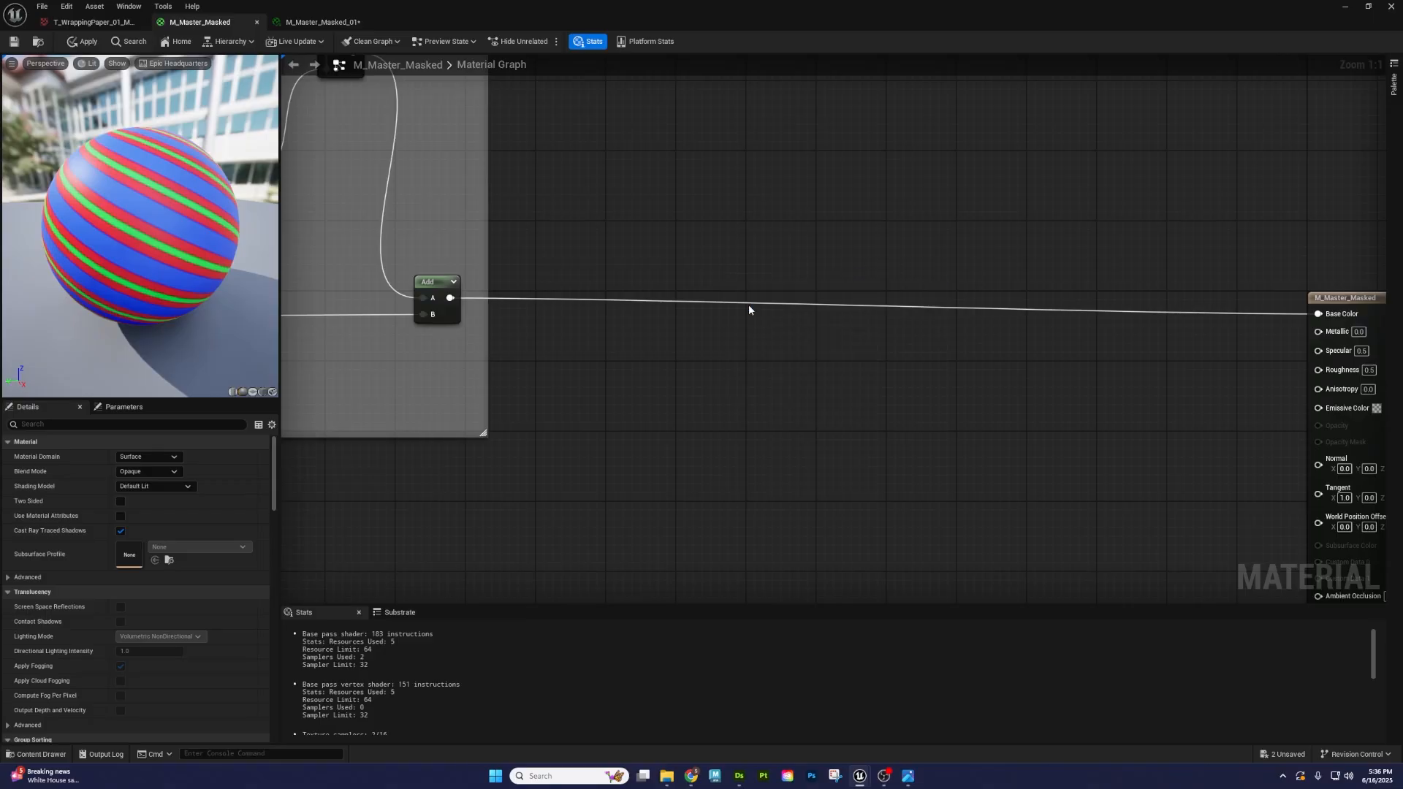
click(217, 547)
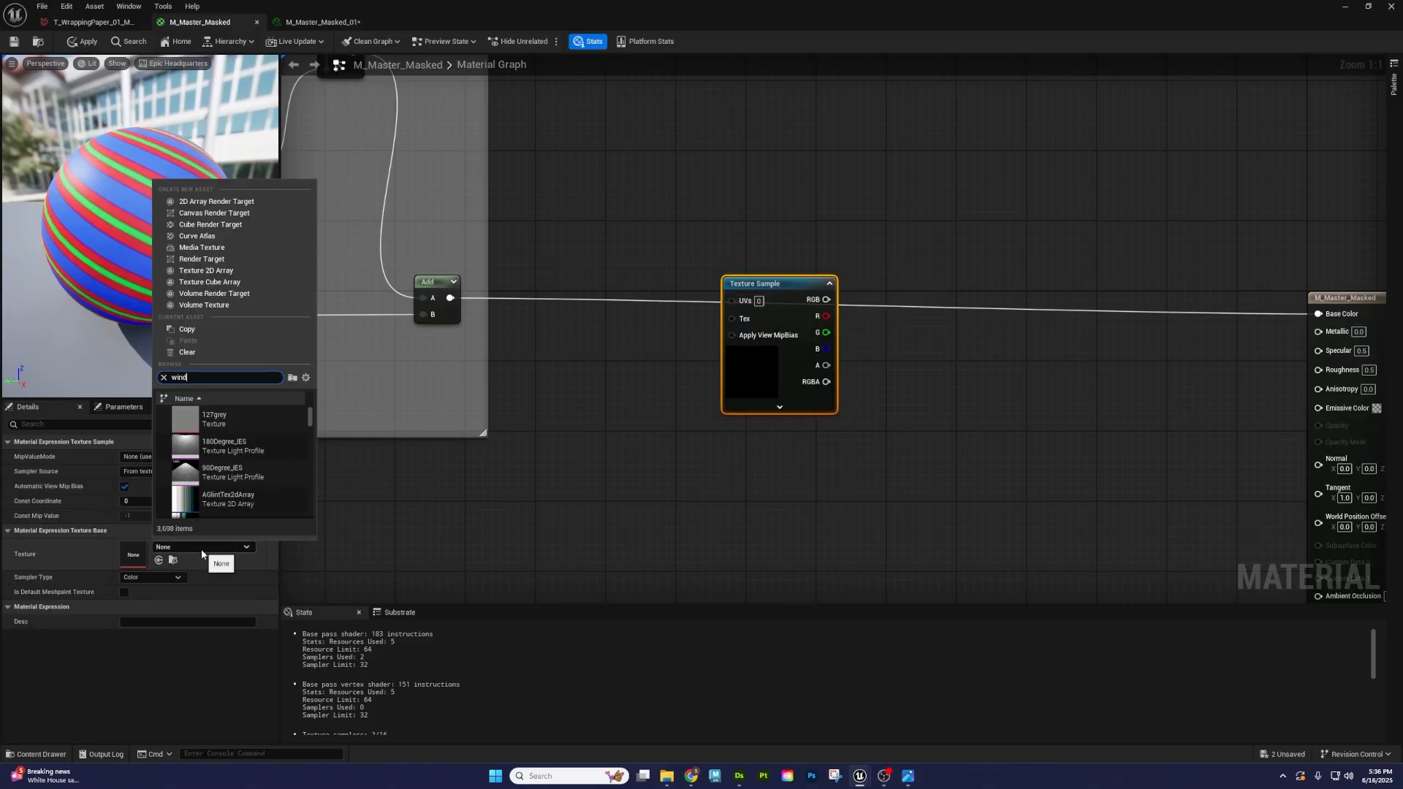
text(wind)
click(259, 423)
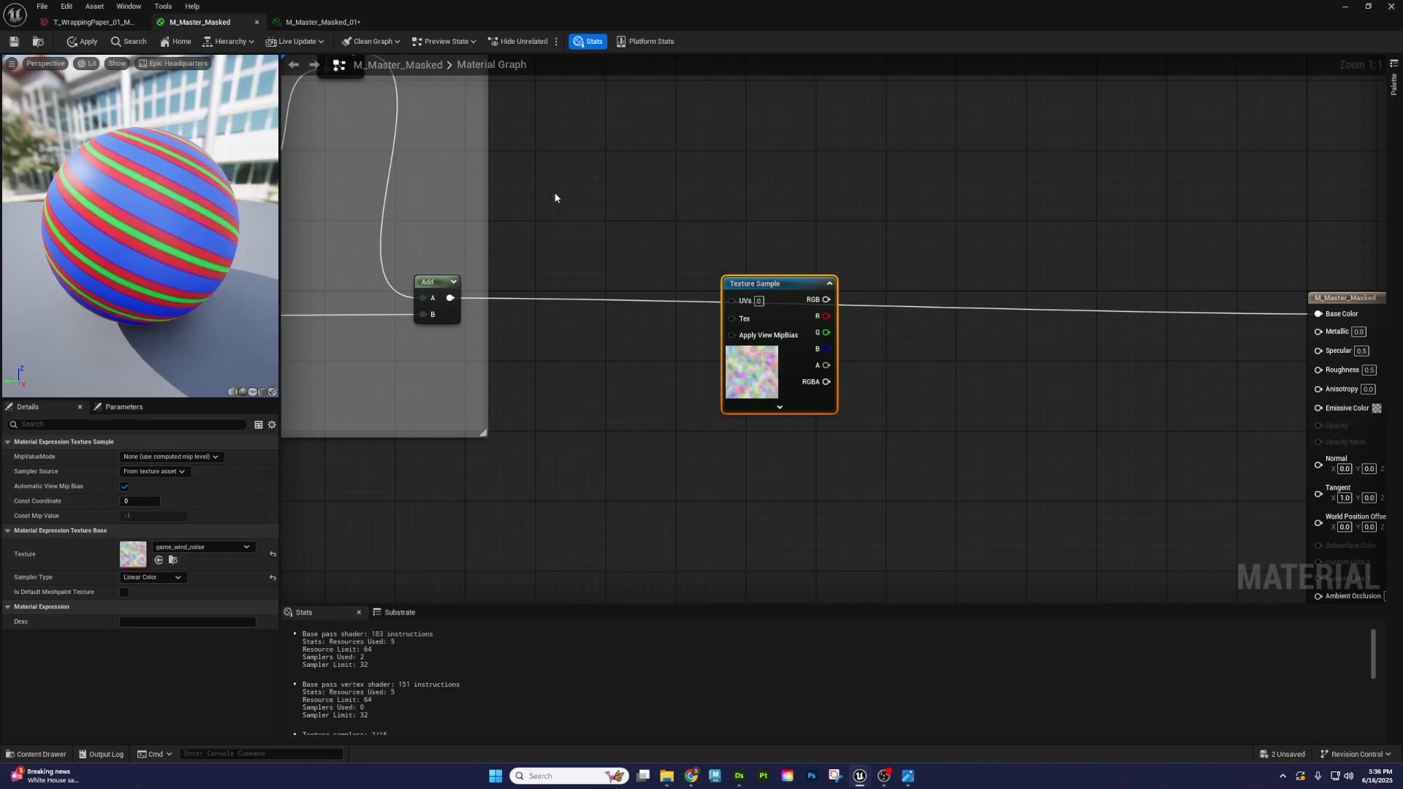
- Add the UV named reroute node beside the noise Texture Sample and connect it to the sample's UVs input
drag(780, 285, 753, 308)
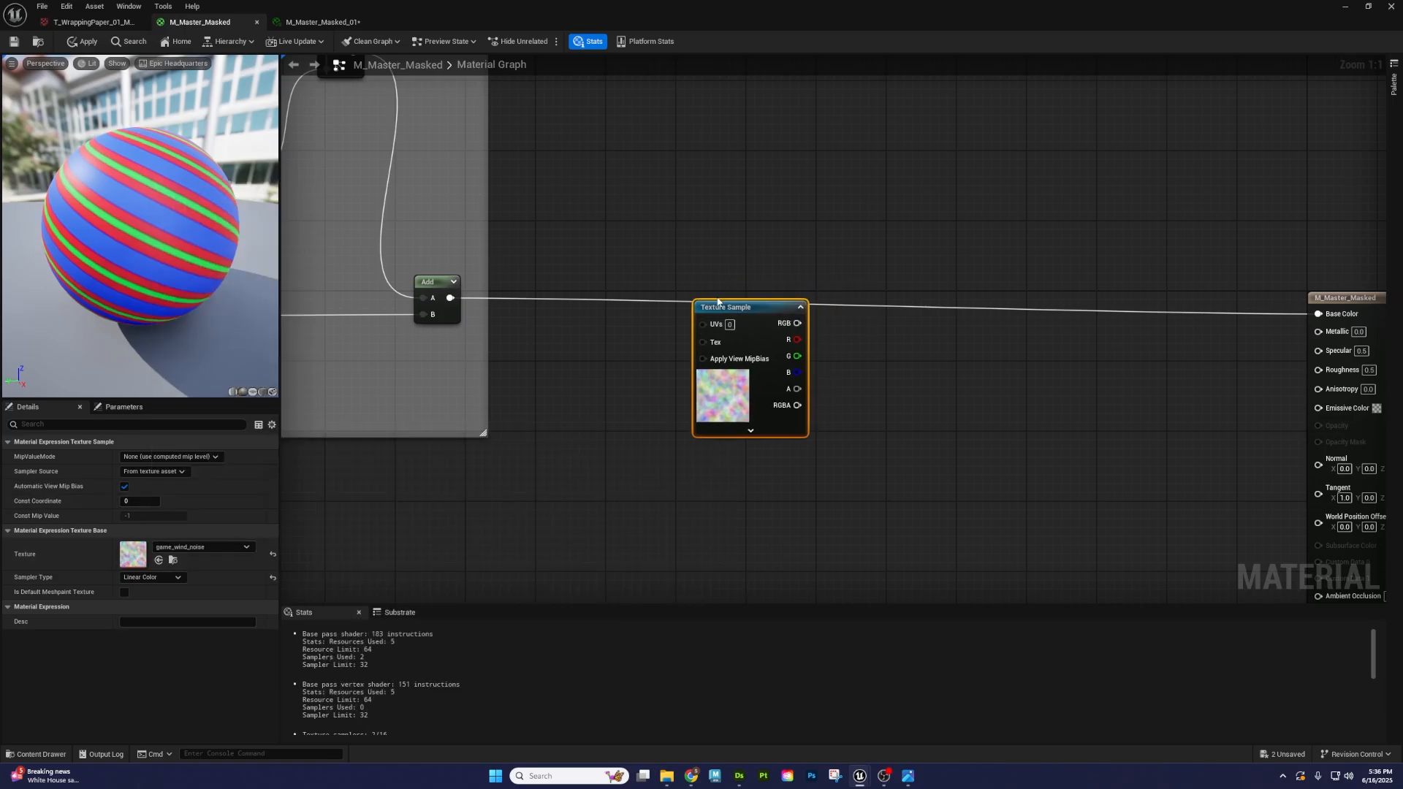
right_drag(607, 344, 620, 338)
right_click(620, 339)
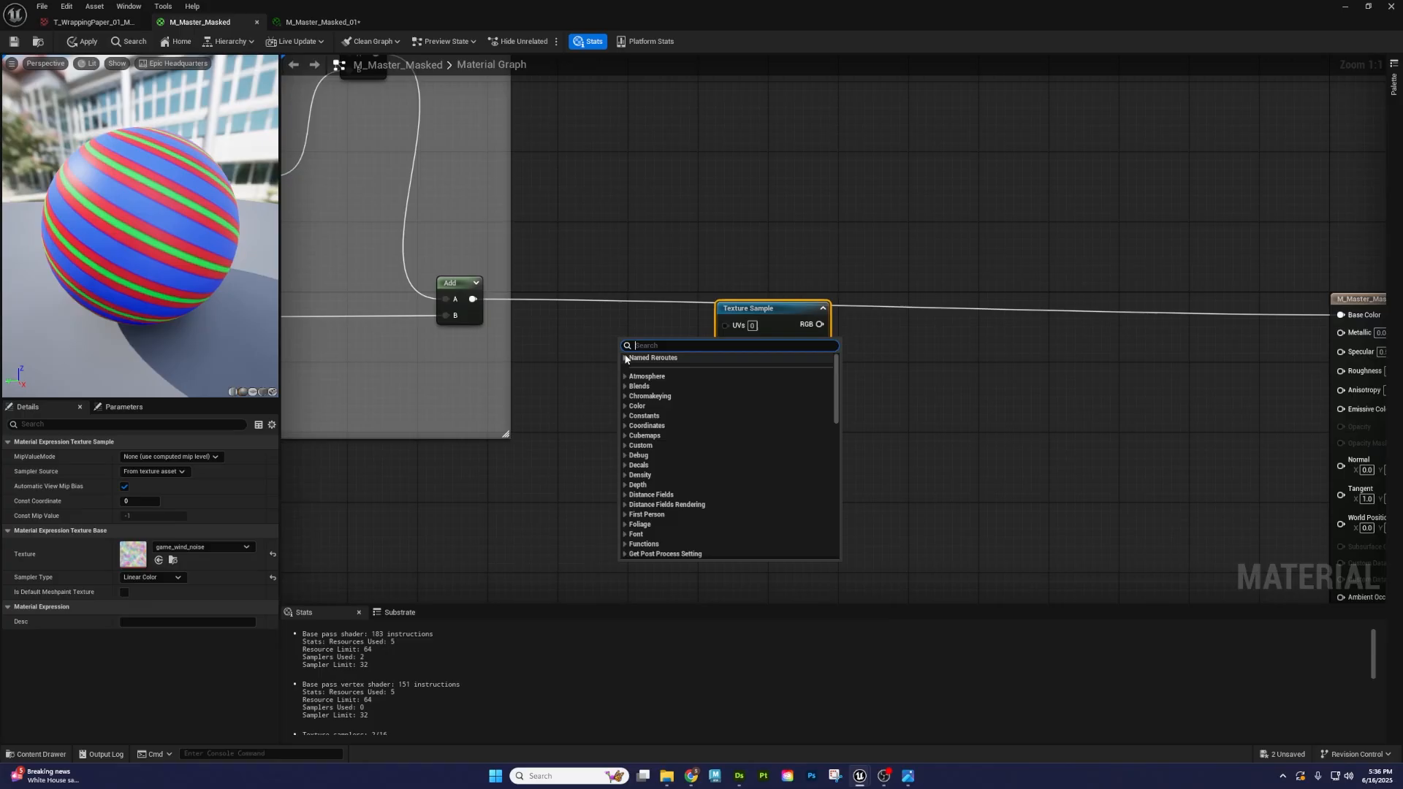
click(643, 397)
drag(645, 358, 724, 324)
scroll(645, 354, down, 6)
scroll(593, 341, up, 6)
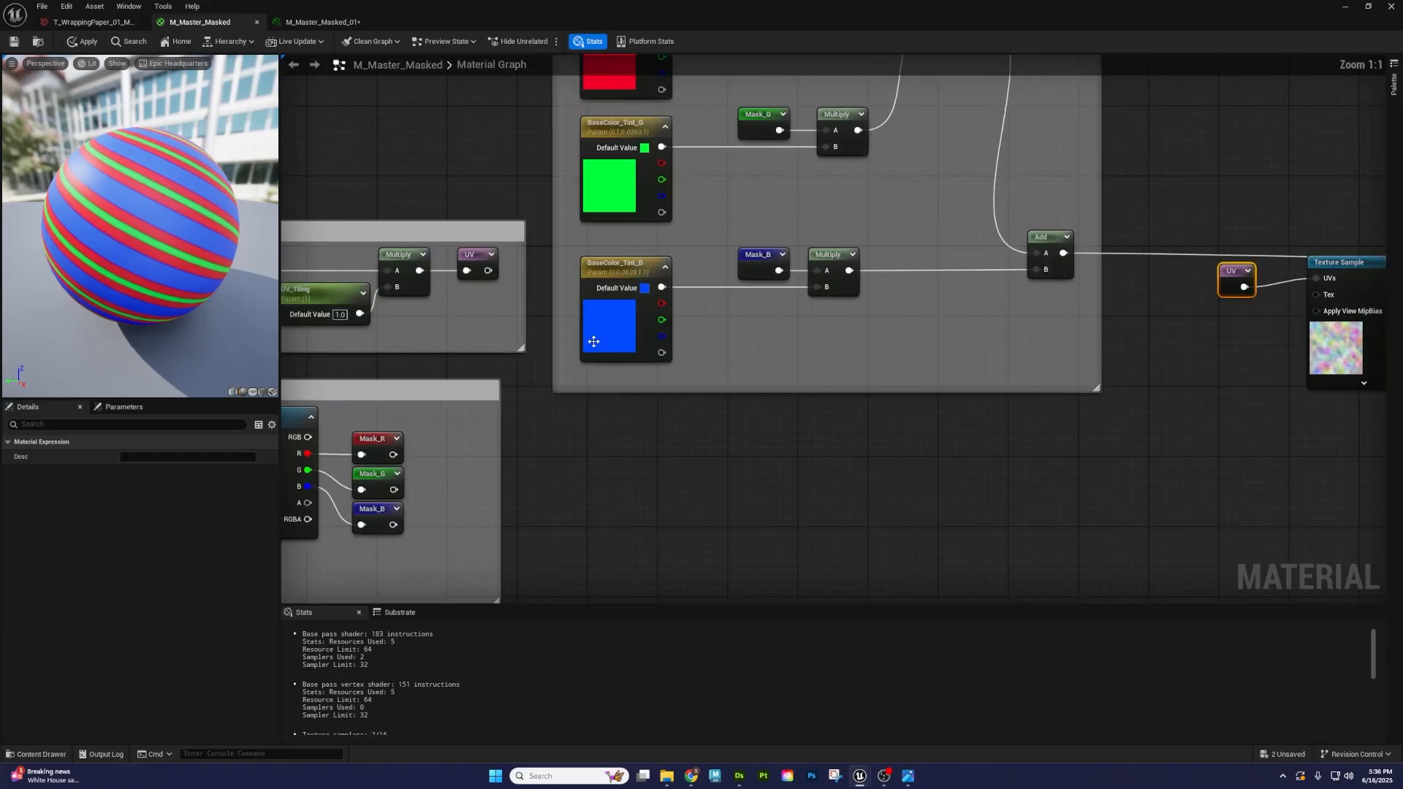
drag(489, 271, 994, 467)
click(751, 447)
right_drag(968, 407, 527, 463)
- Move the UV node and the noise Texture Sample together below the Base Color wire
drag(796, 323, 934, 453)
drag(914, 330, 886, 418)
right_drag(1005, 376, 871, 378)
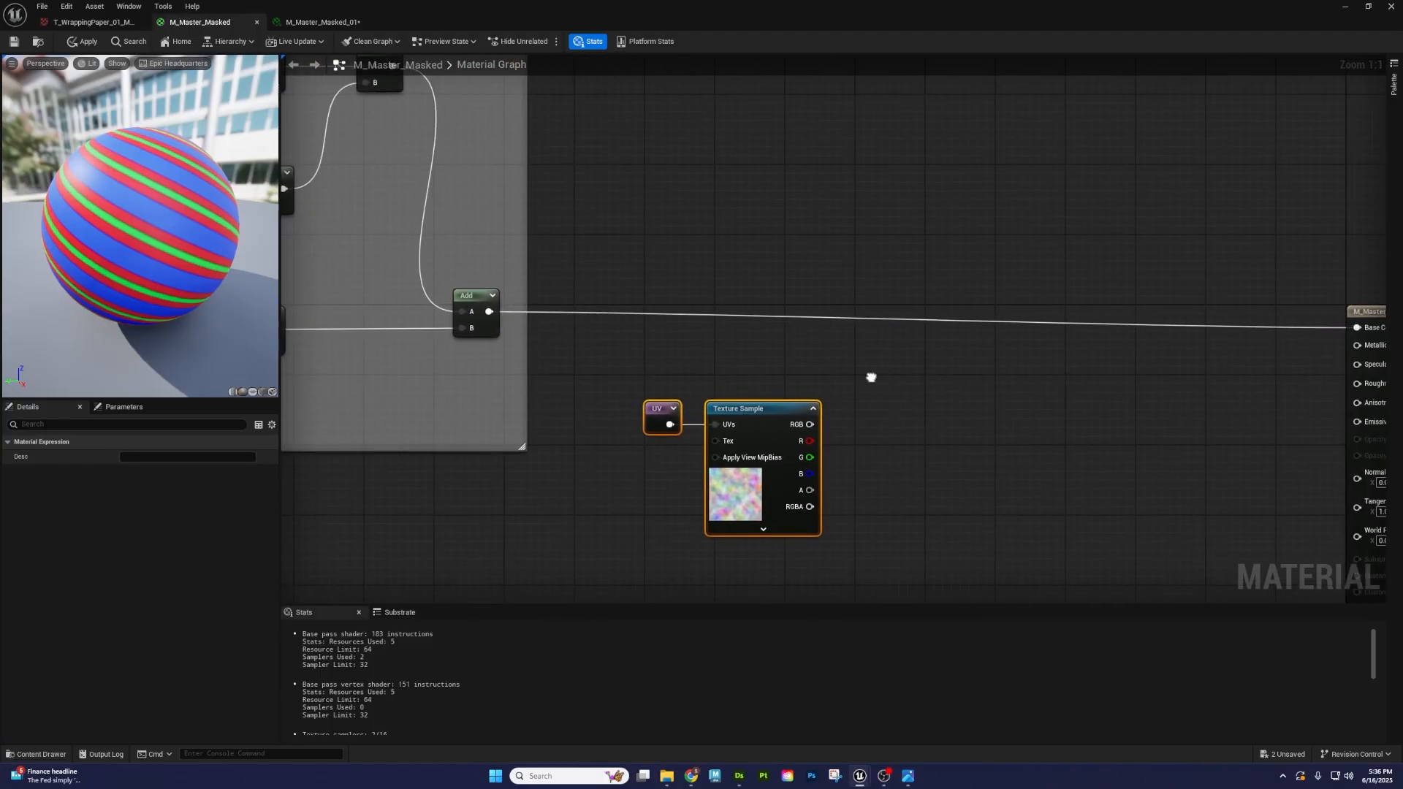
- Add a LinearInterpolate node, feeding the final Add result into A and the noise RGB into B, and place it along the Base Color wire
right_click(916, 364)
text(lerp)
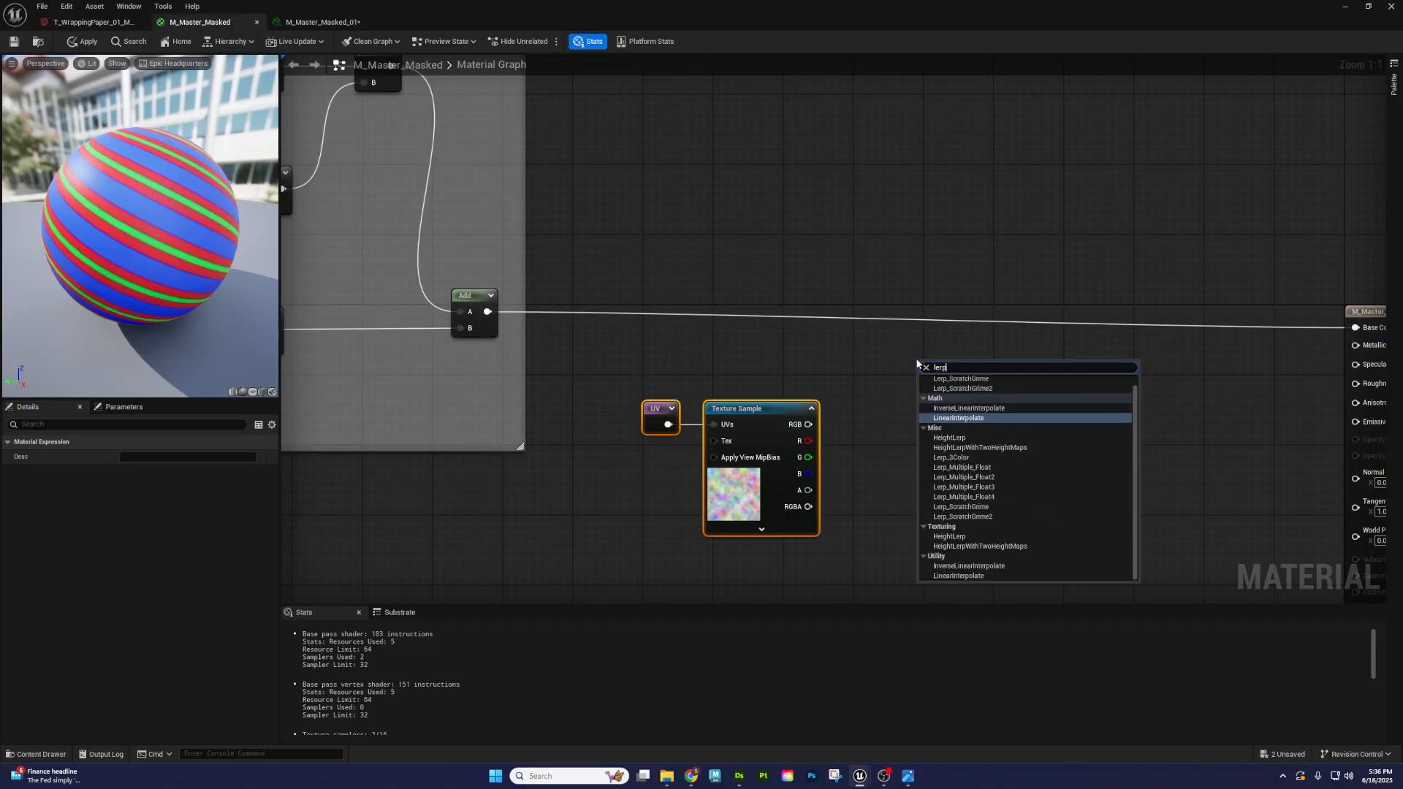
key(Return)
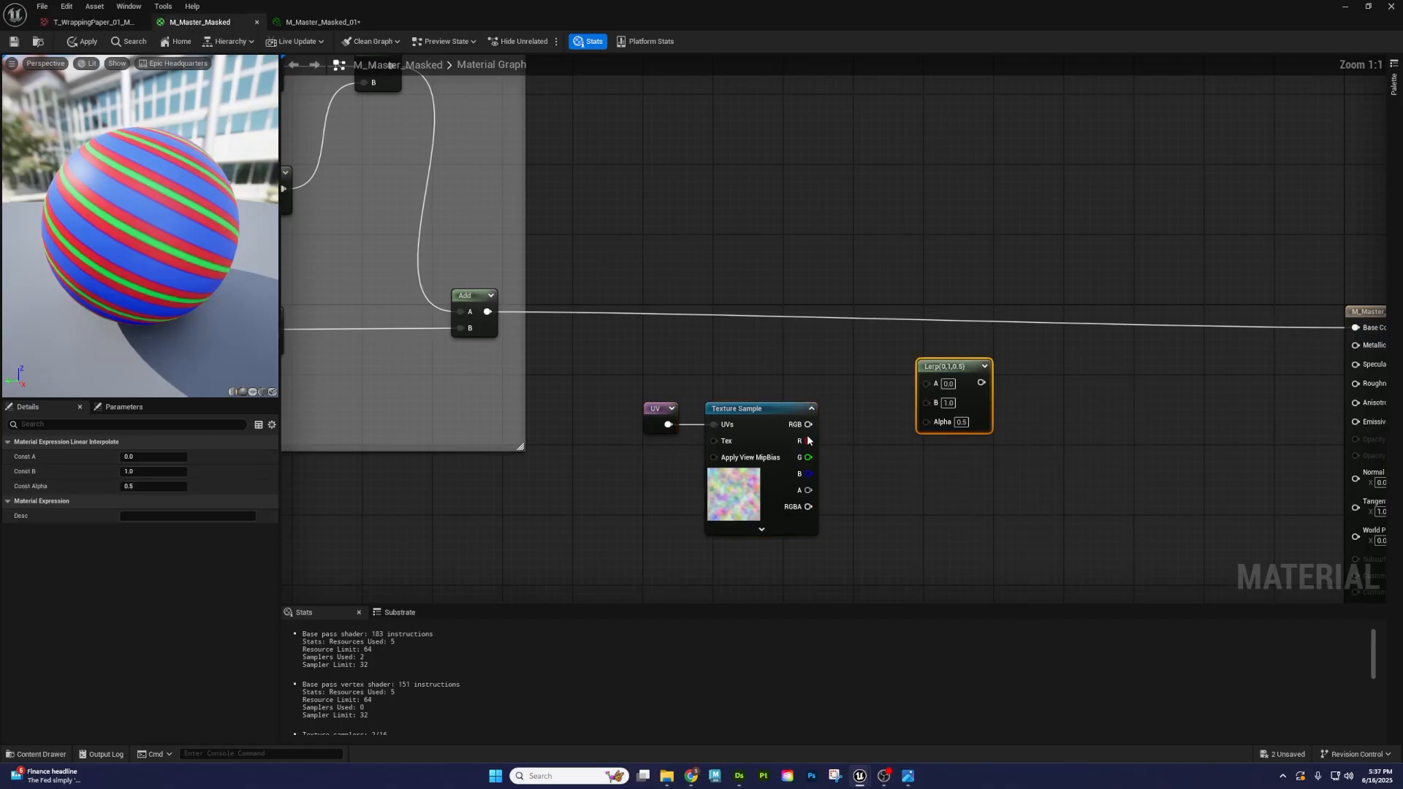
right_drag(825, 363, 761, 370)
drag(744, 431, 866, 408)
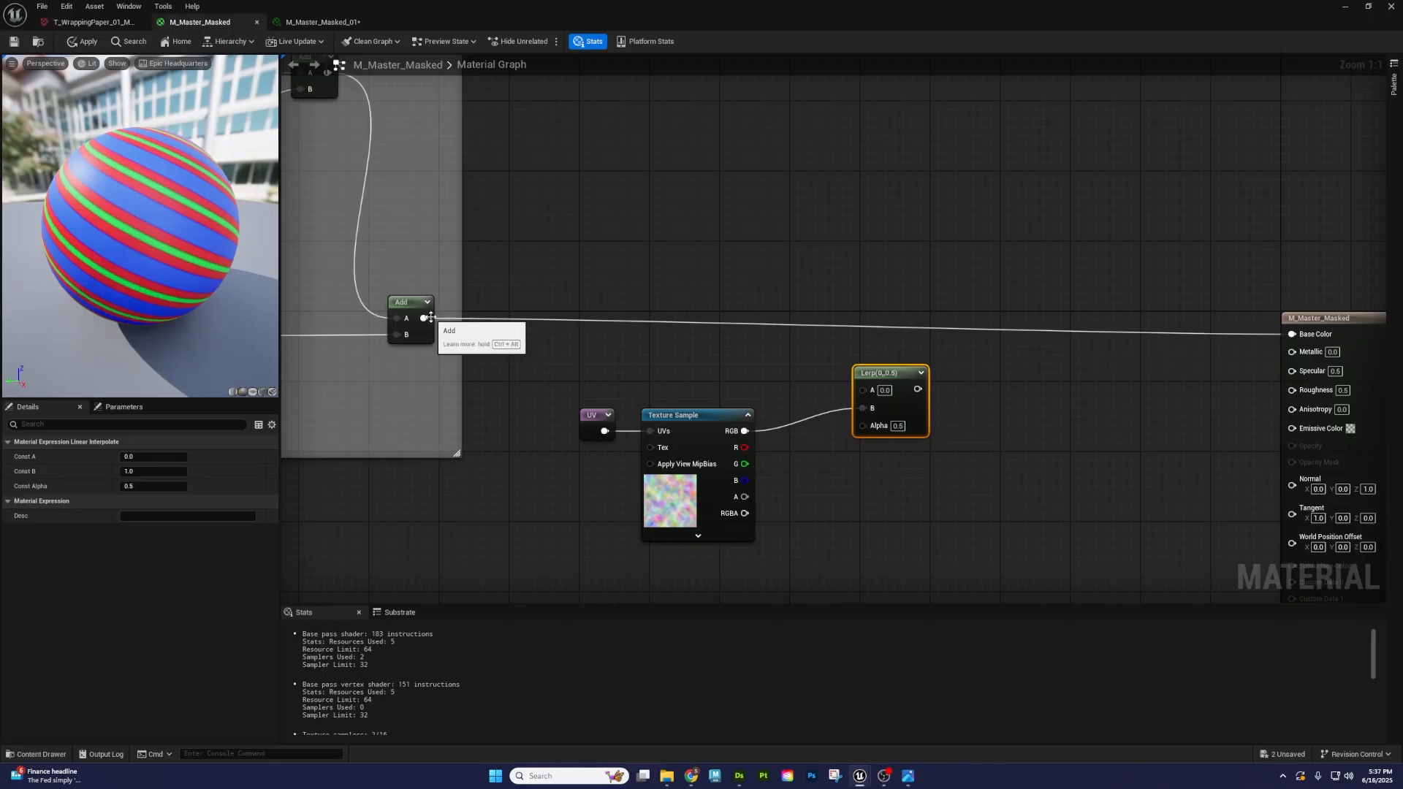
drag(424, 318, 882, 314)
drag(867, 361, 843, 454)
click(831, 416)
- Promote the Lerp's Alpha input to a parameter named BaseColorVariation and place it below the Lerp node
right_click(877, 362)
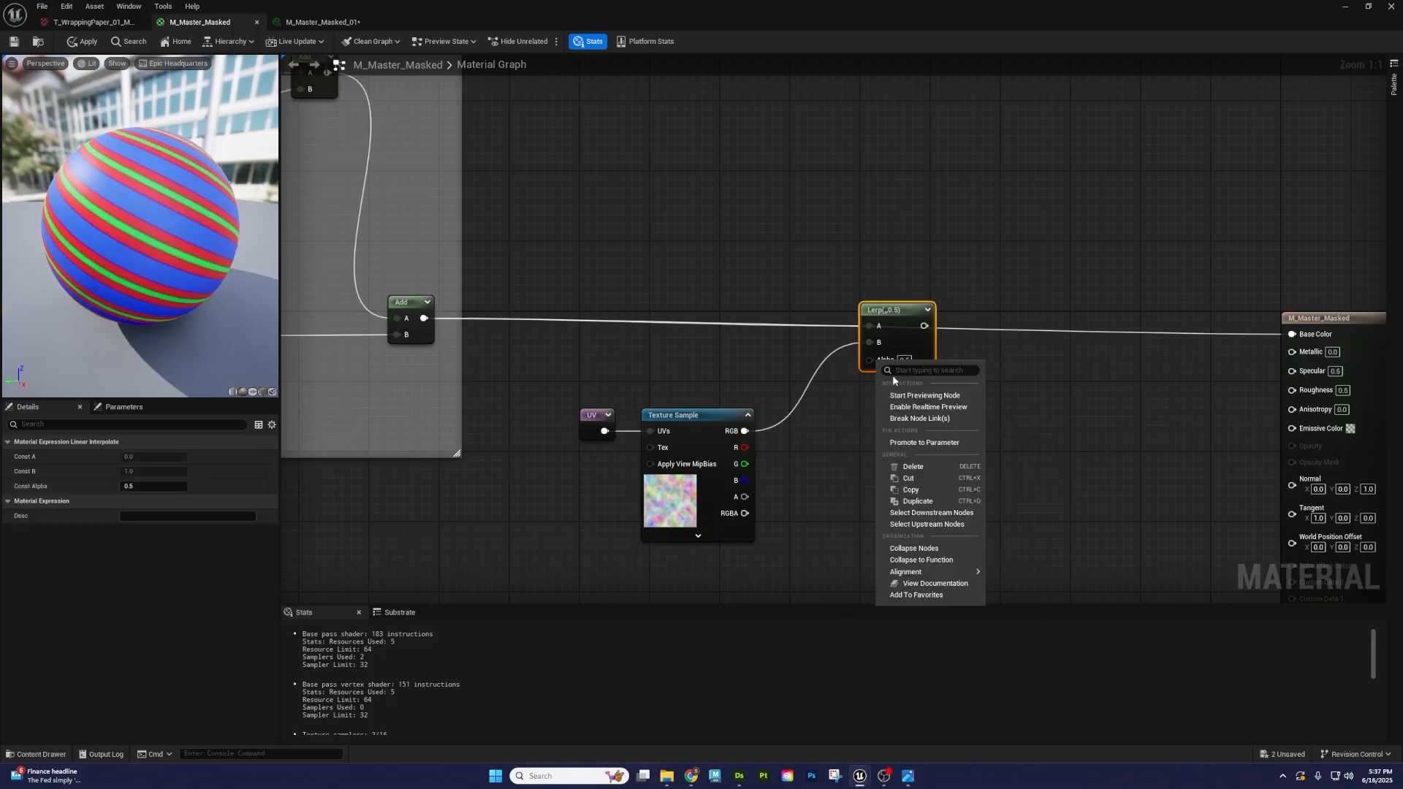
click(923, 443)
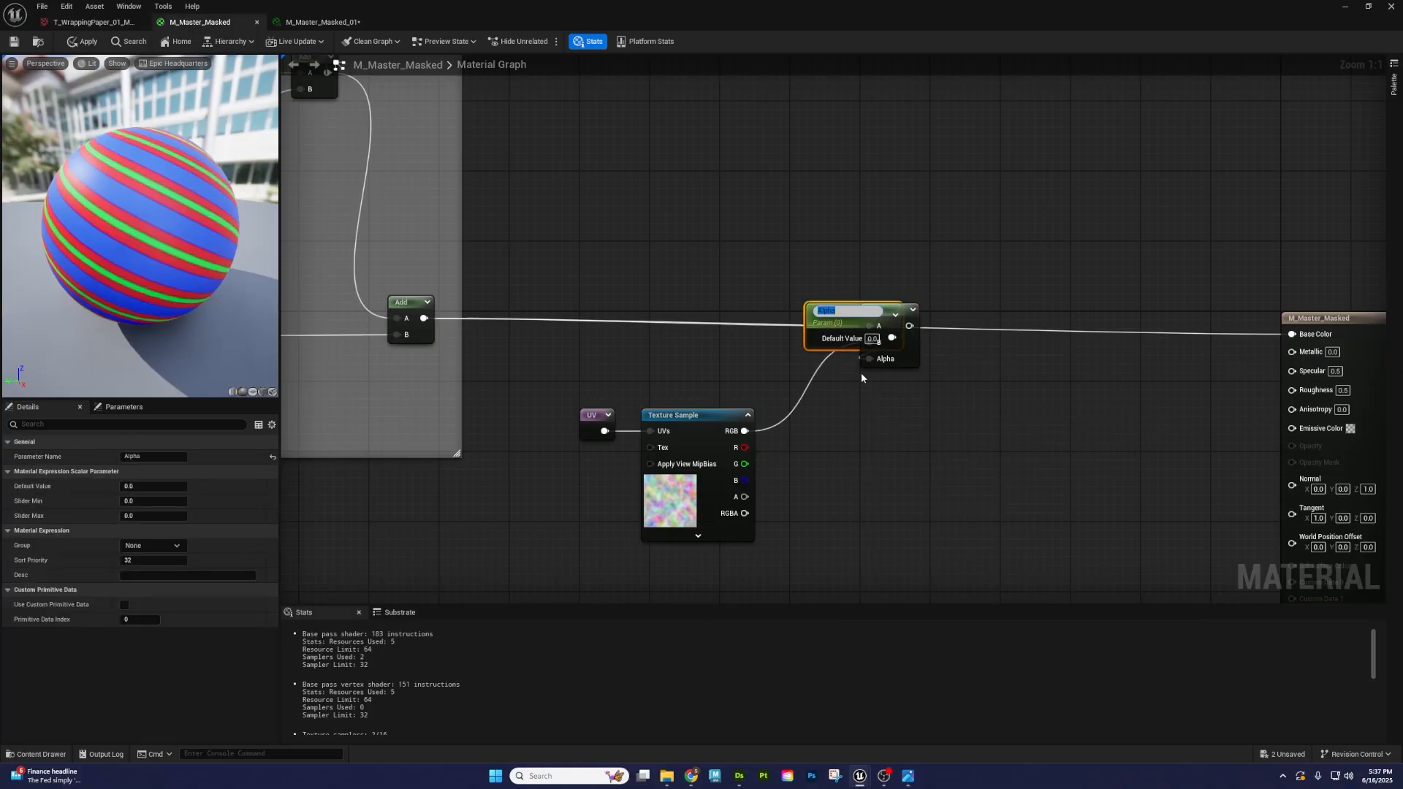
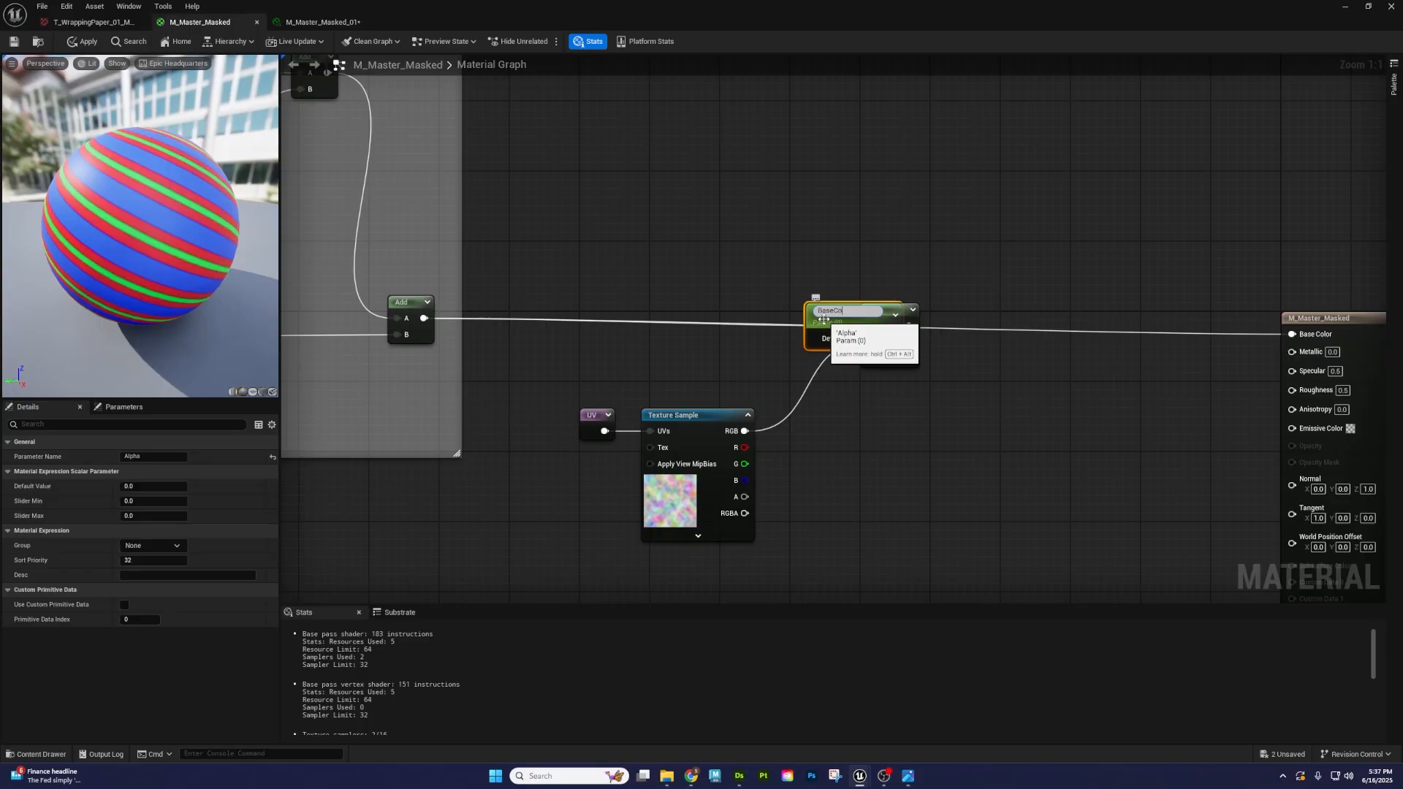
text(tion)
key(Return)
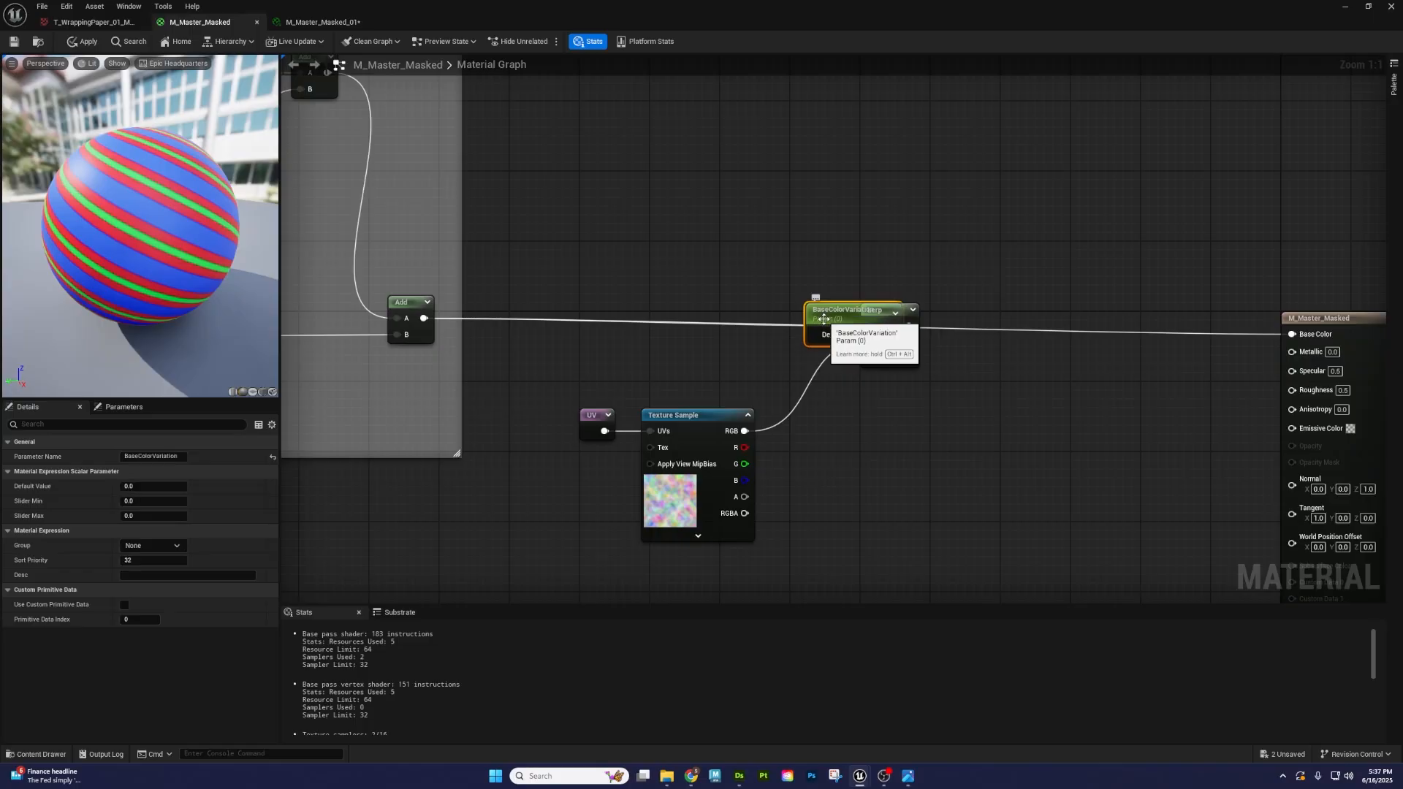
drag(824, 319, 817, 433)
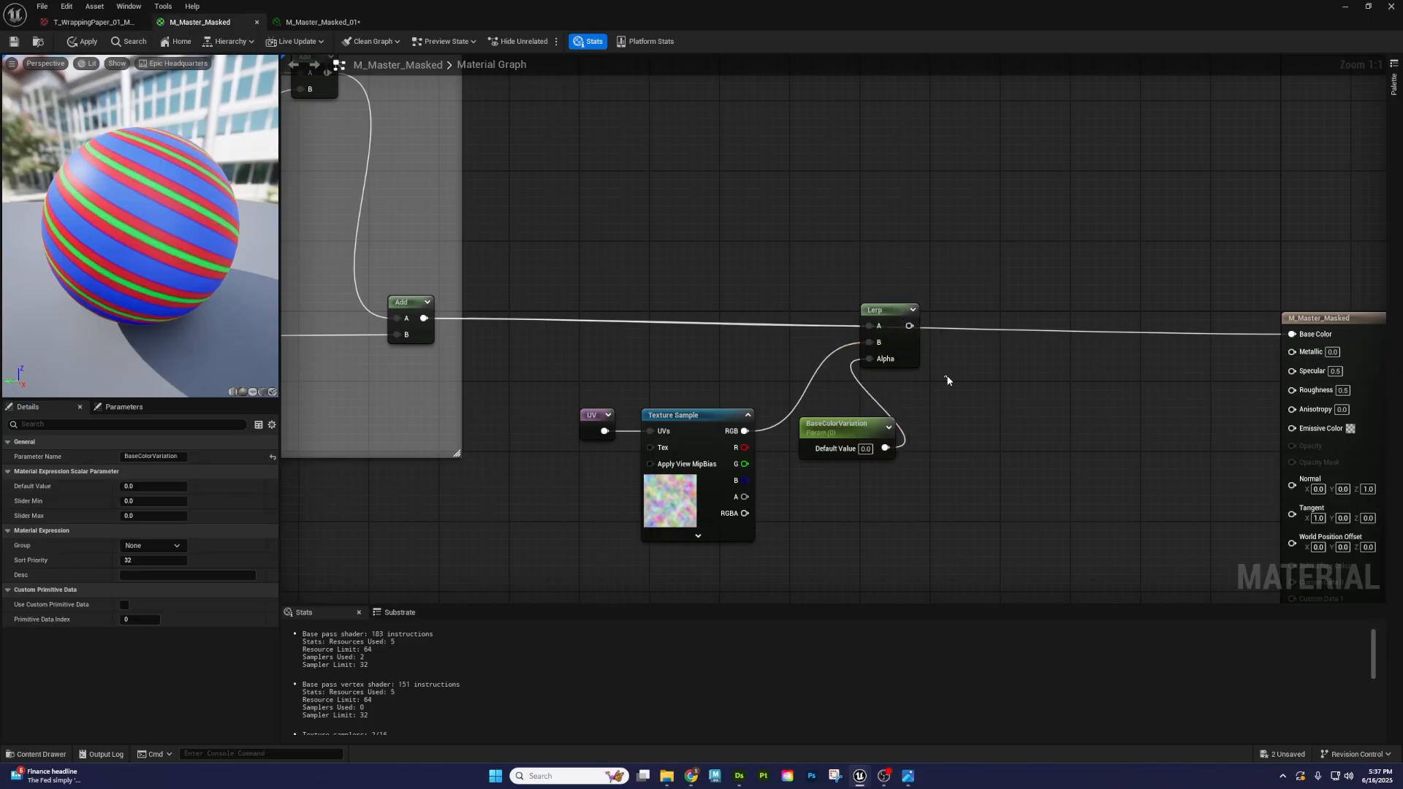
- Try a BaseColorVariation default value of 0.05 and inspect the preview sphere up close
right_drag(950, 381, 817, 369)
click(734, 437)
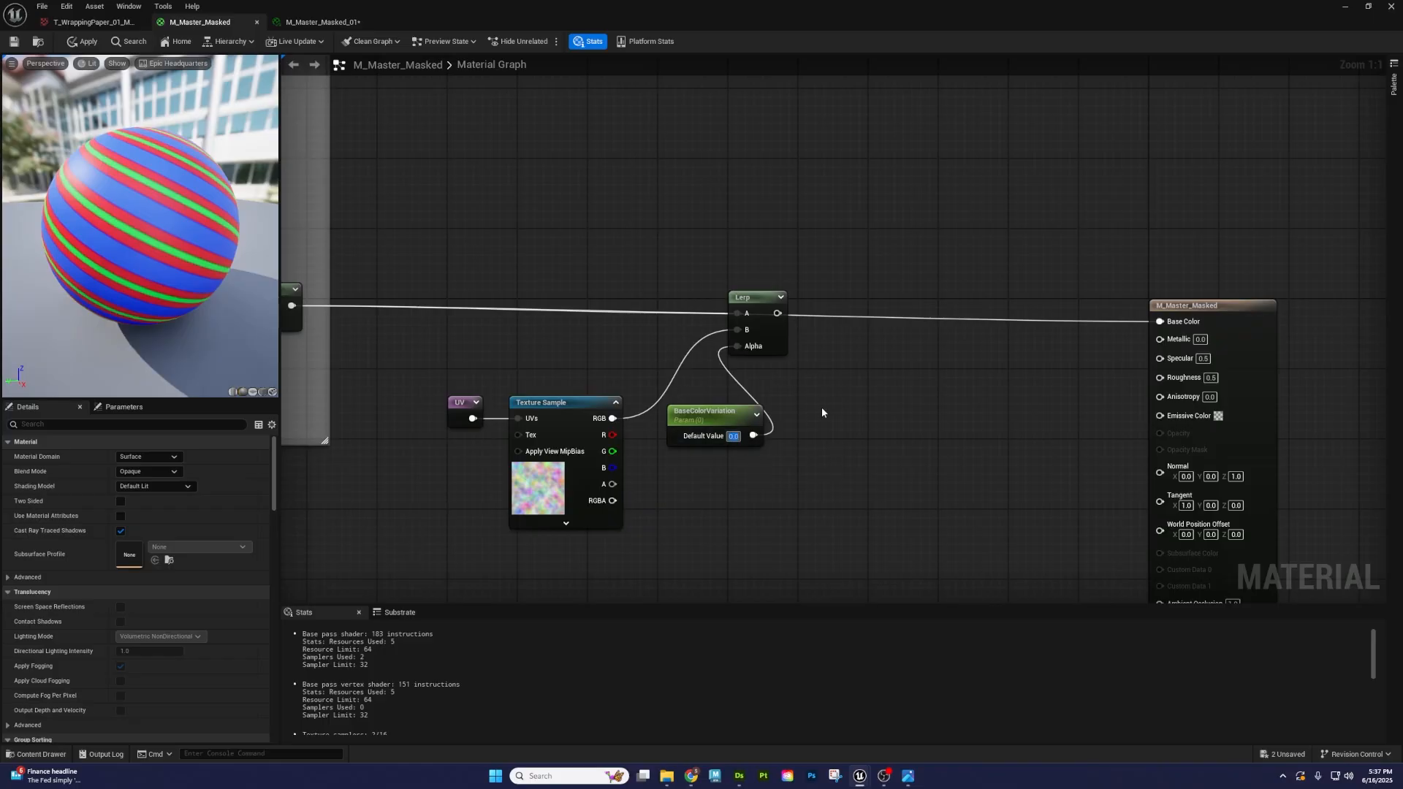
text(0.05)
key(Return)
click(820, 412)
mouse_move(154, 214)
mouse_down()
mouse_move(183, 215)
mouse_move(165, 207)
mouse_up()
scroll(153, 214, up, 5)
scroll(155, 228, down, 5)
- Set the BaseColorVariation default value to 0.5
click(735, 437)
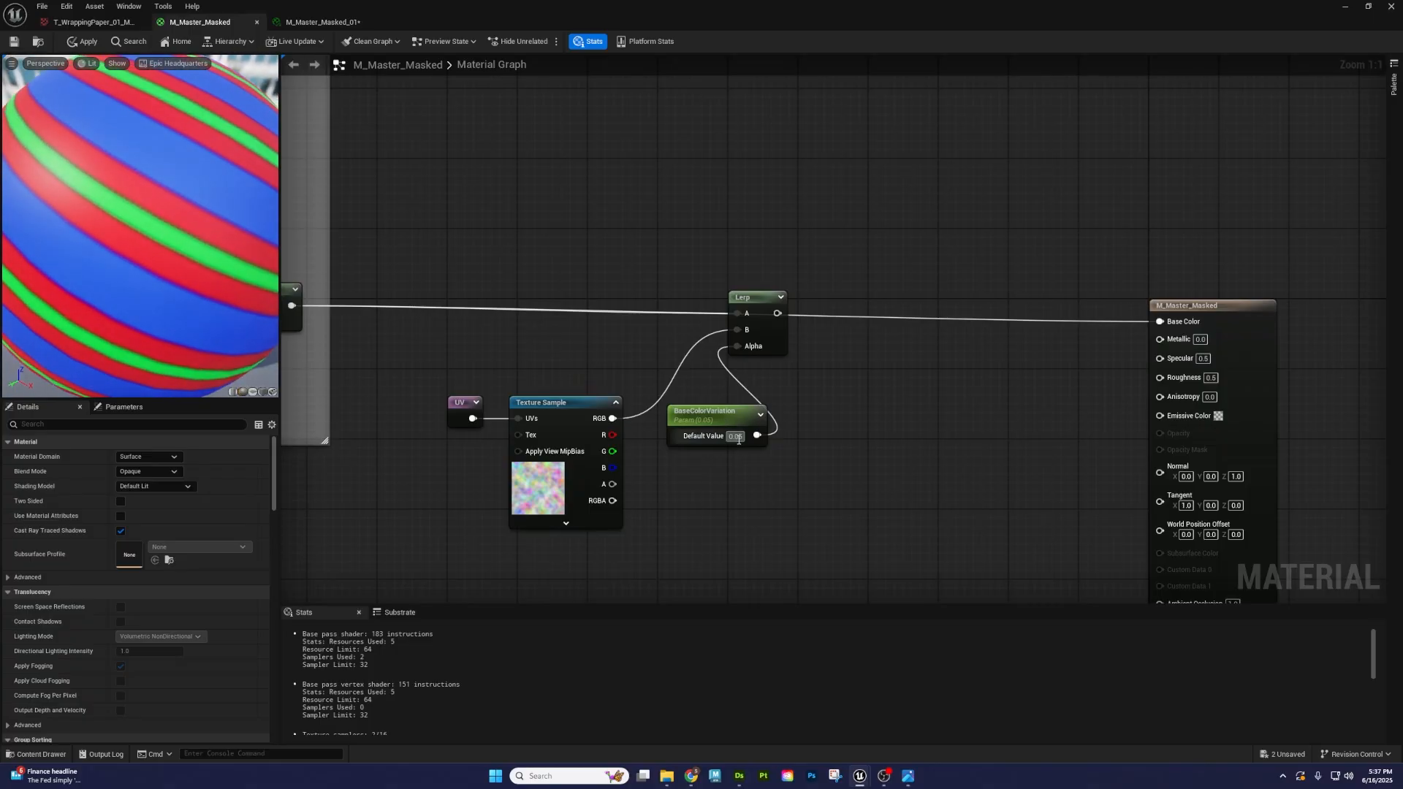
text(0.5)
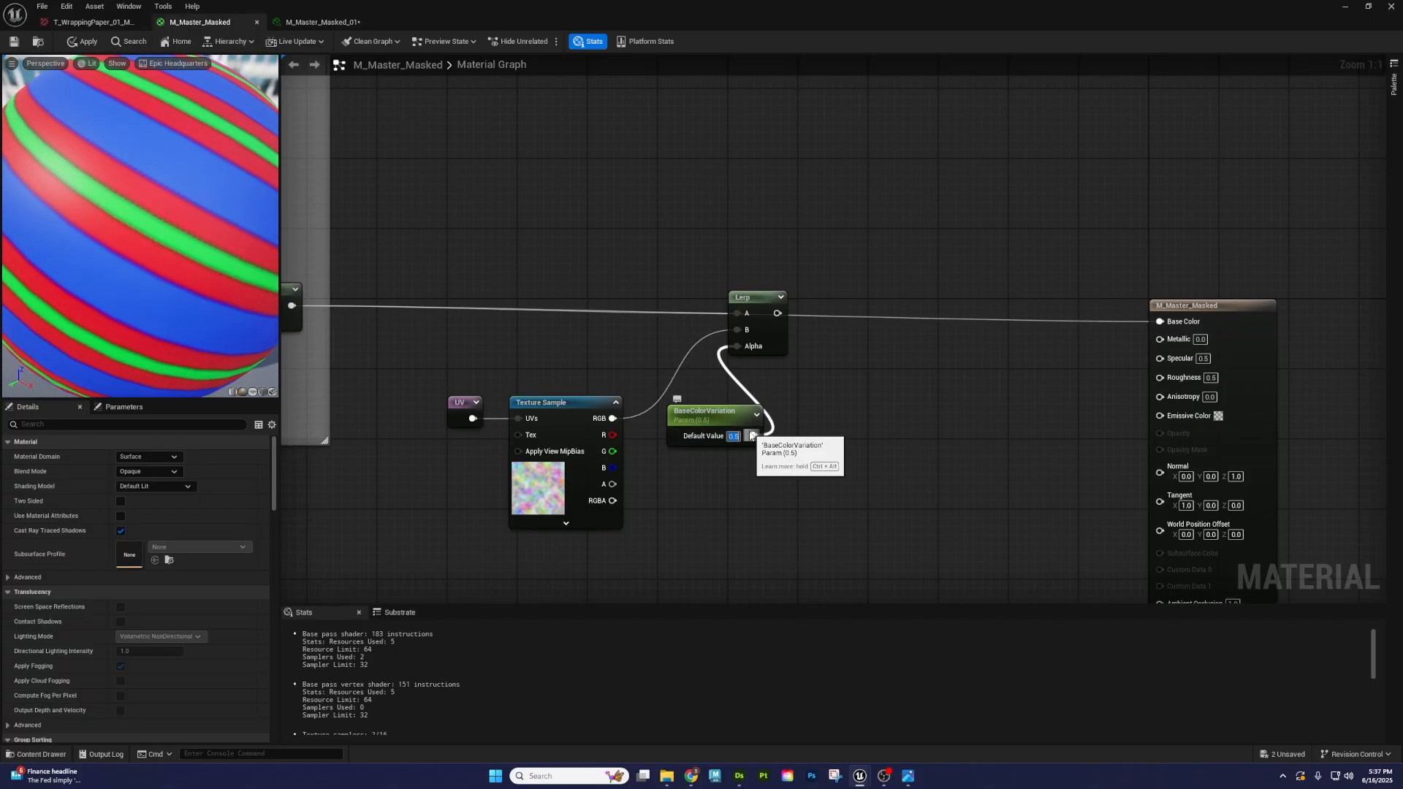
- Set the BaseColorVariation default value to 0.5 and connect the Lerp output to the material's Base Color, checking the preview sphere
key(Return)
drag(793, 315, 778, 313)
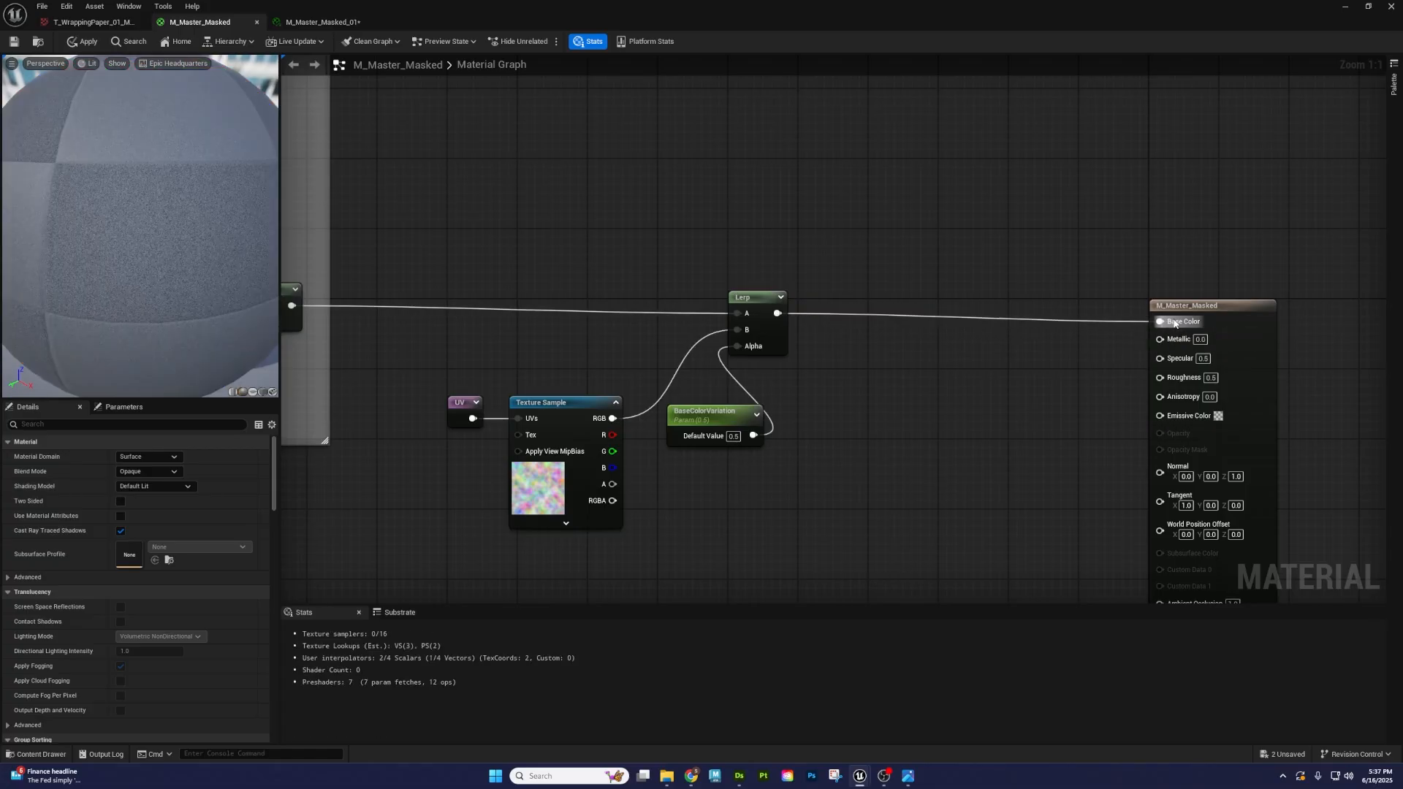
scroll(169, 245, down, 5)
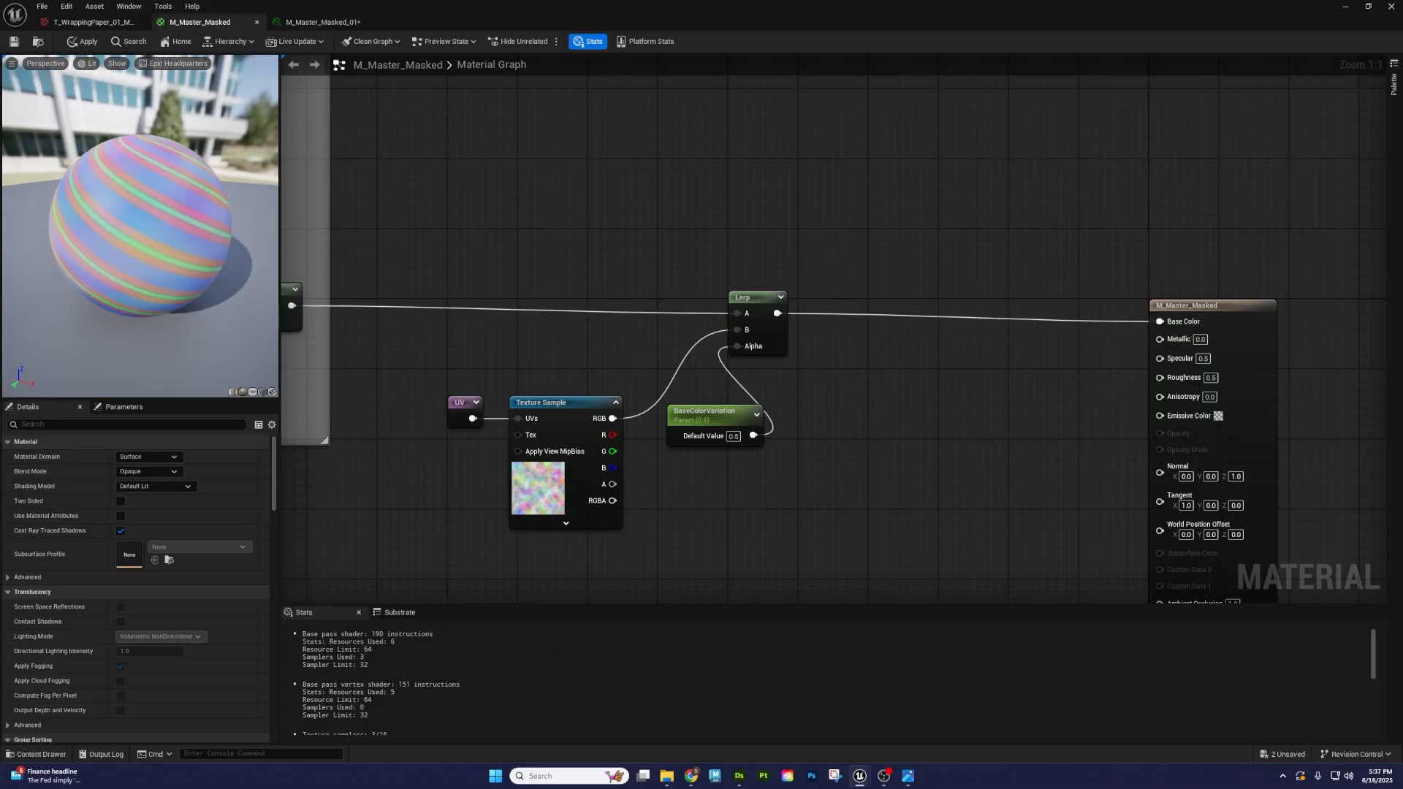
drag(174, 248, 131, 246)
scroll(176, 248, up, 5)
scroll(177, 252, down, 5)
- Set the BaseColorVariation default value to 0.05 and inspect the subtler color variation on the preview sphere
click(733, 436)
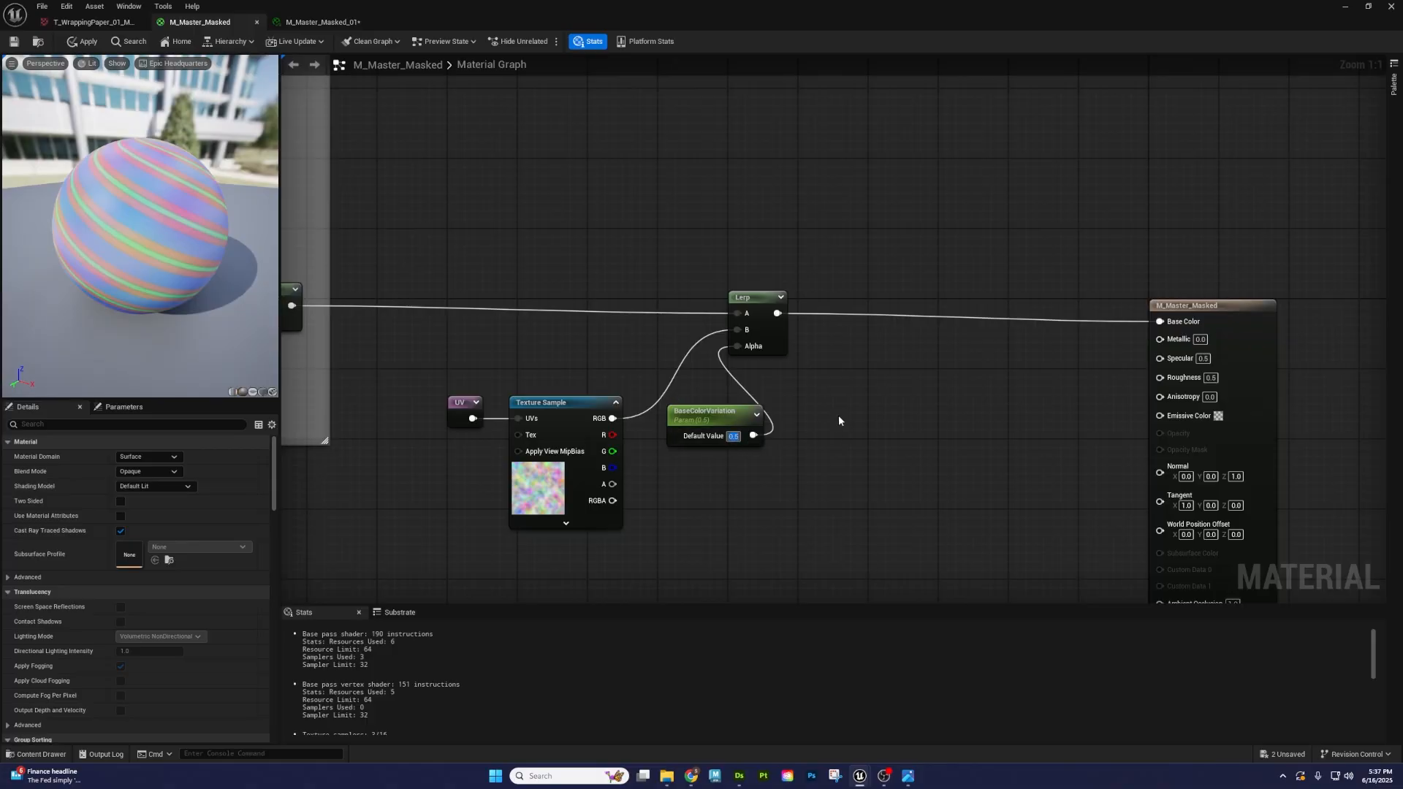
text(0.05)
key(Return)
drag(173, 226, 167, 227)
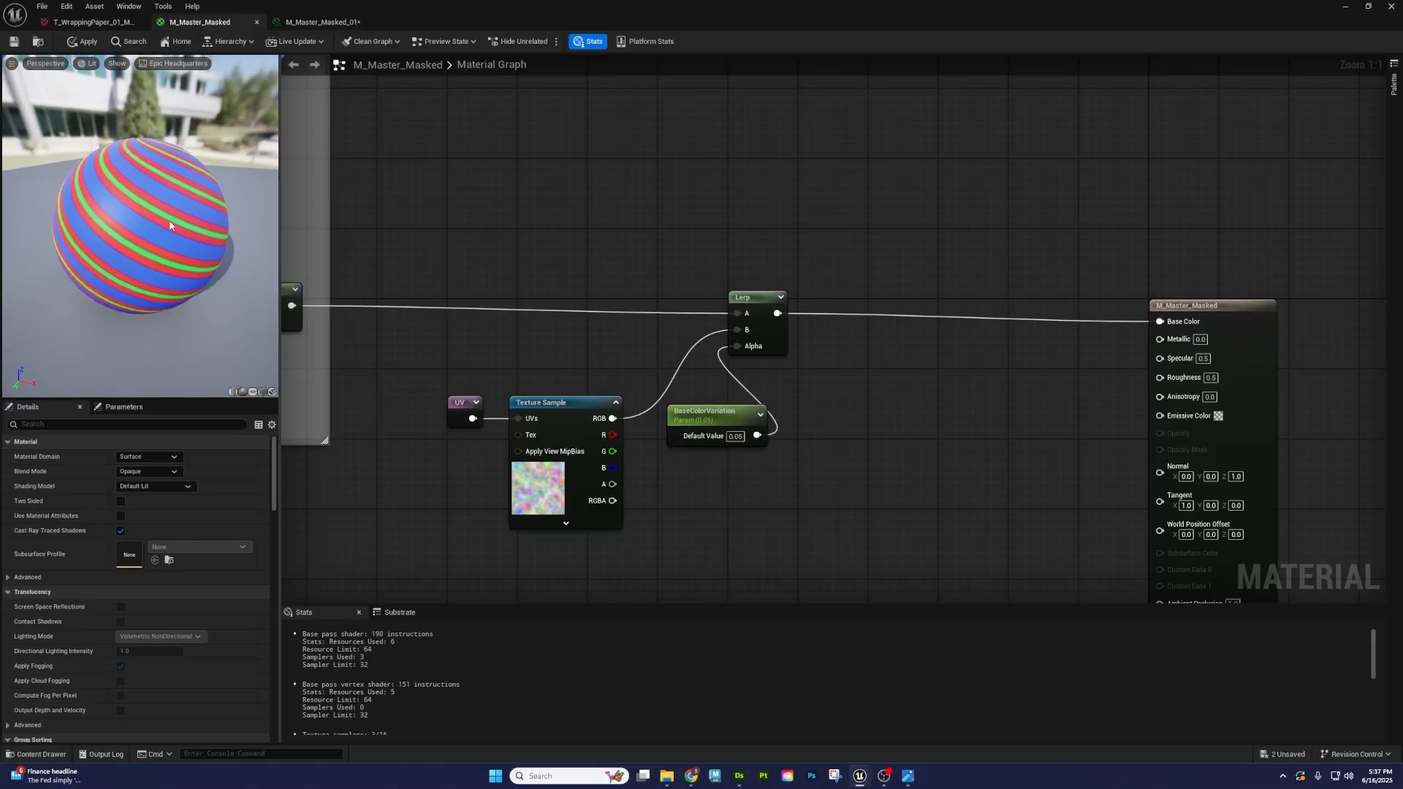
mouse_move(166, 227)
right_down()
mouse_move(174, 277)
mouse_move(170, 237)
right_up()
drag(169, 237, 123, 222)
- Space the Lerp node out and move the UV, Texture Sample and BaseColorVariation nodes up beneath its incoming wire
drag(751, 329, 822, 320)
drag(440, 378, 738, 511)
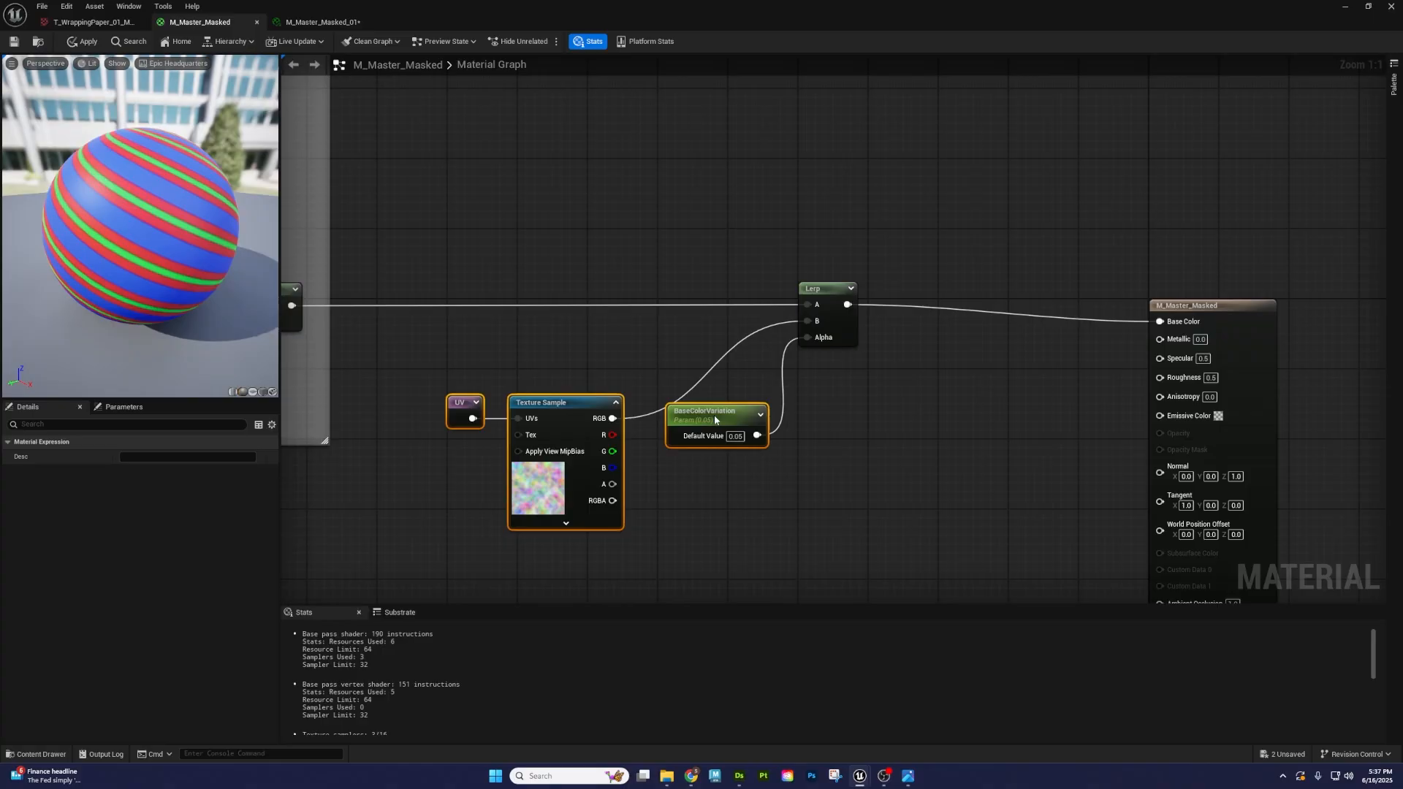
drag(713, 415, 724, 373)
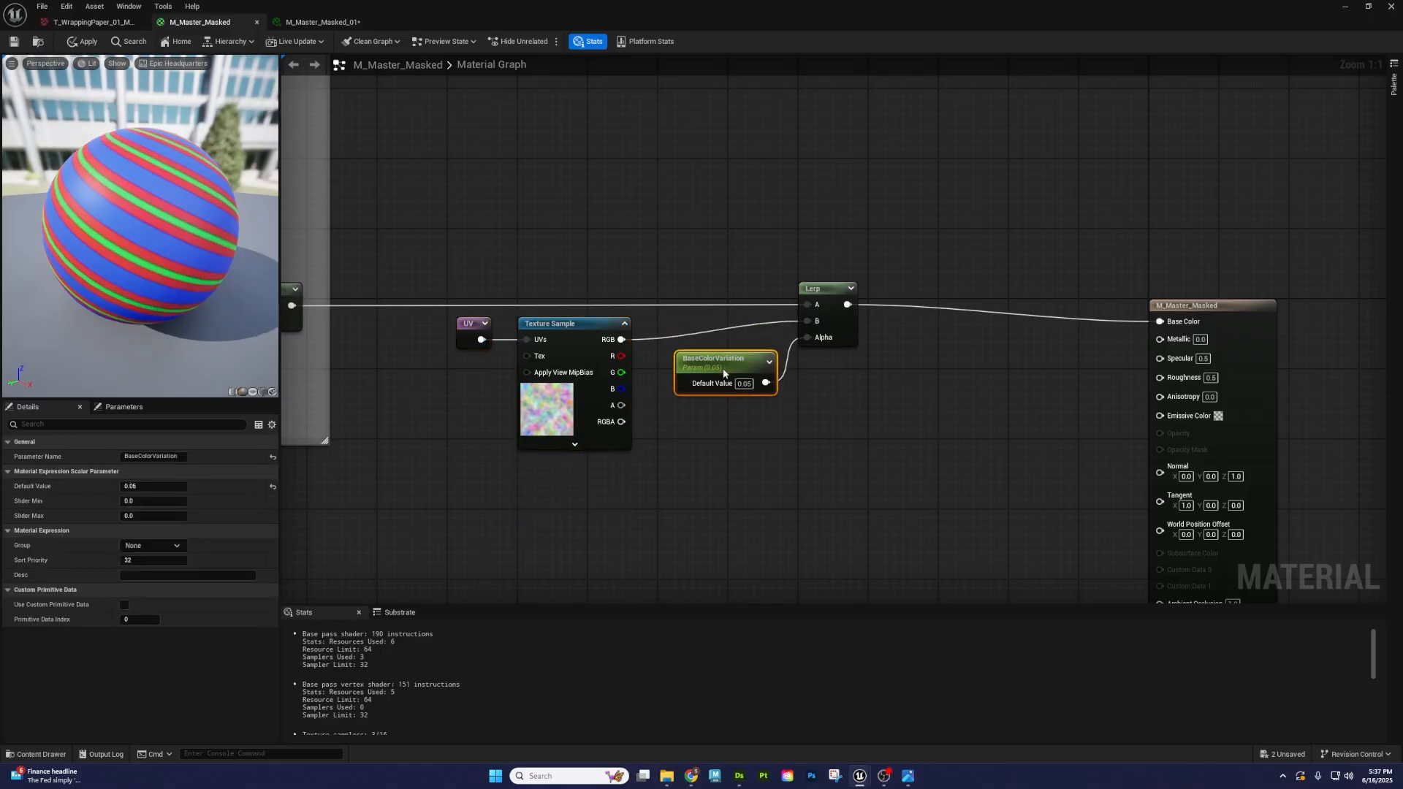
- Wrap the UV, Texture Sample, BaseColorVariation and Lerp nodes in a comment box titled BaseCOlorVariation
drag(432, 500, 908, 252)
key(c)
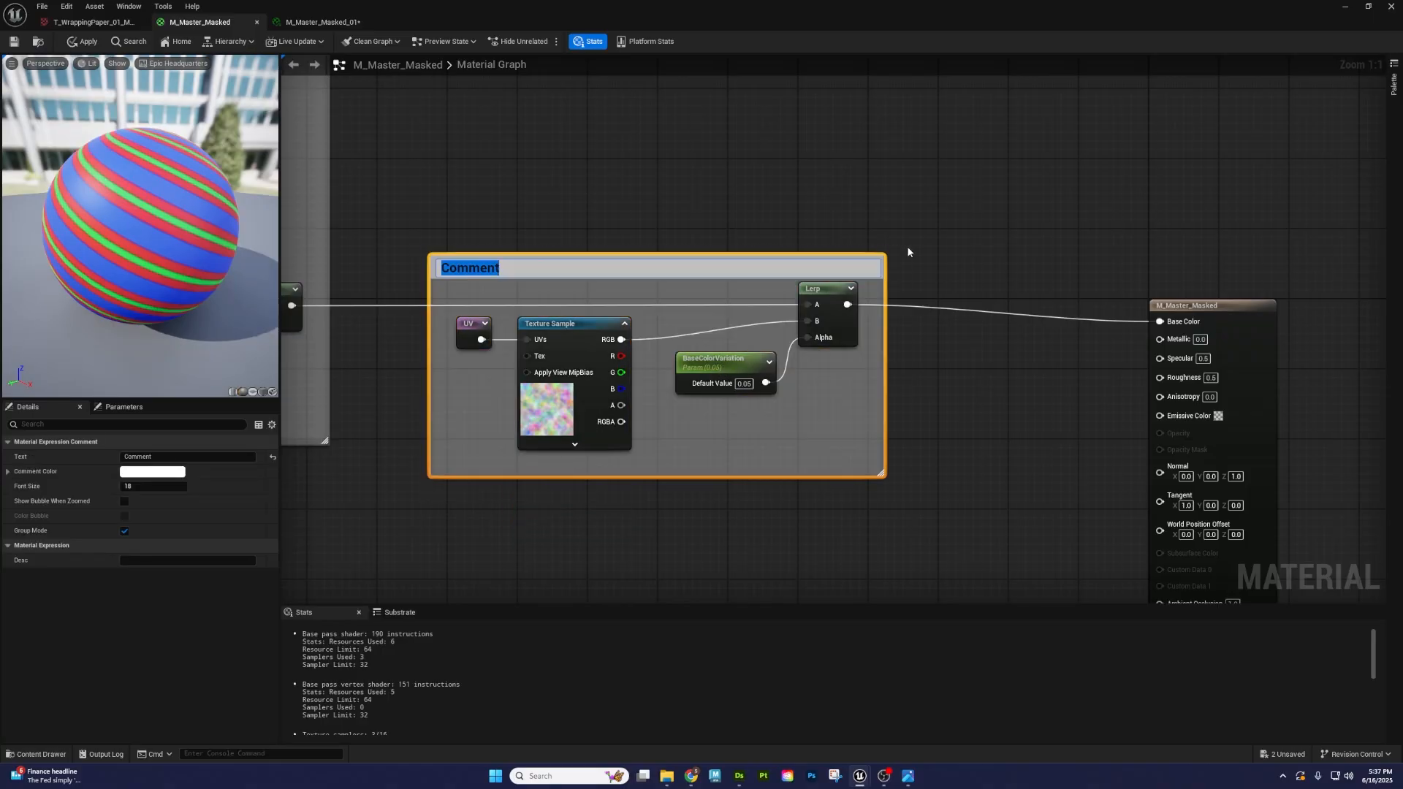
text(BaseCOlorVar)
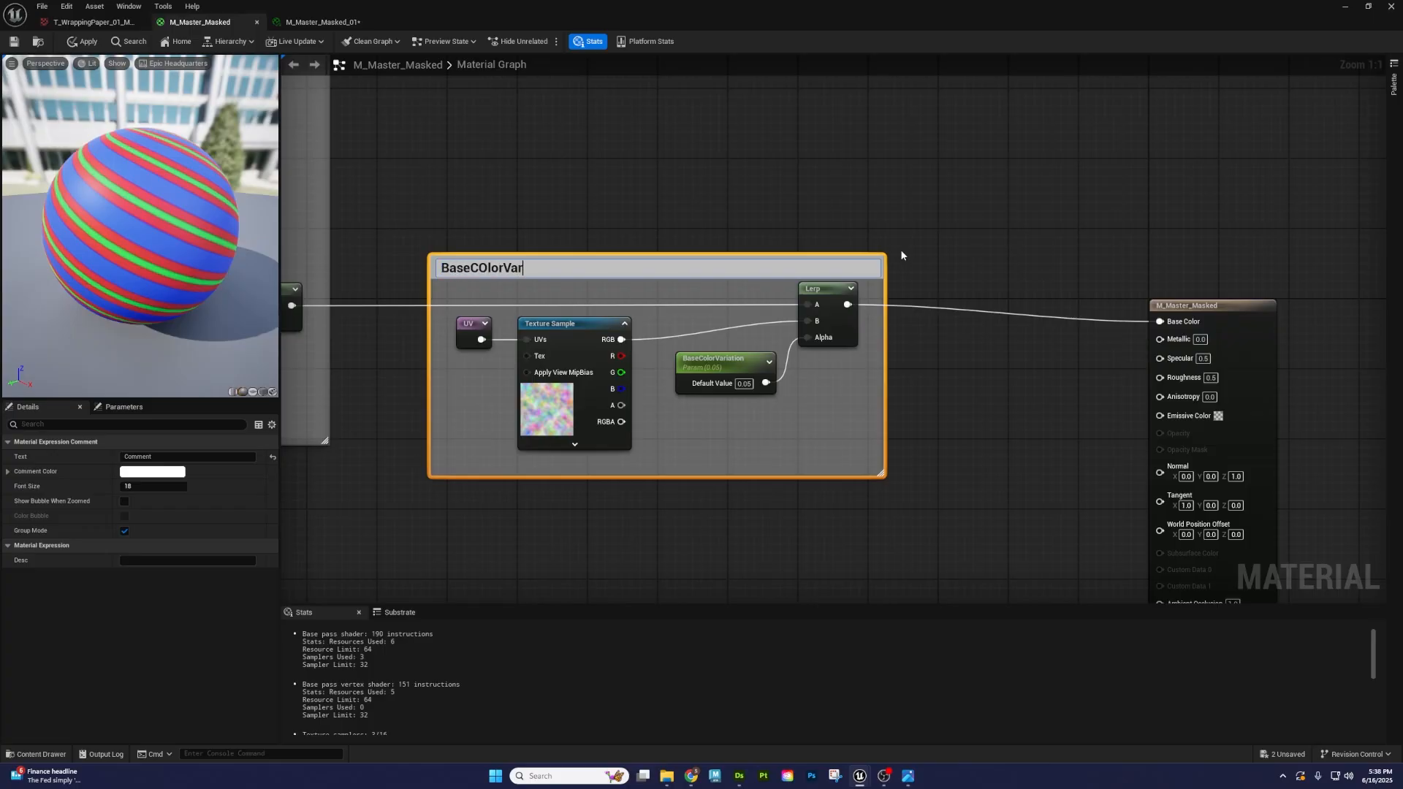
text(ation)
key(Return)
click(901, 261)
- Move all the commented node groups together slightly closer to the material output node, levelling the wire into Base Color
scroll(900, 262, down, 2)
right_drag(857, 274, 947, 239)
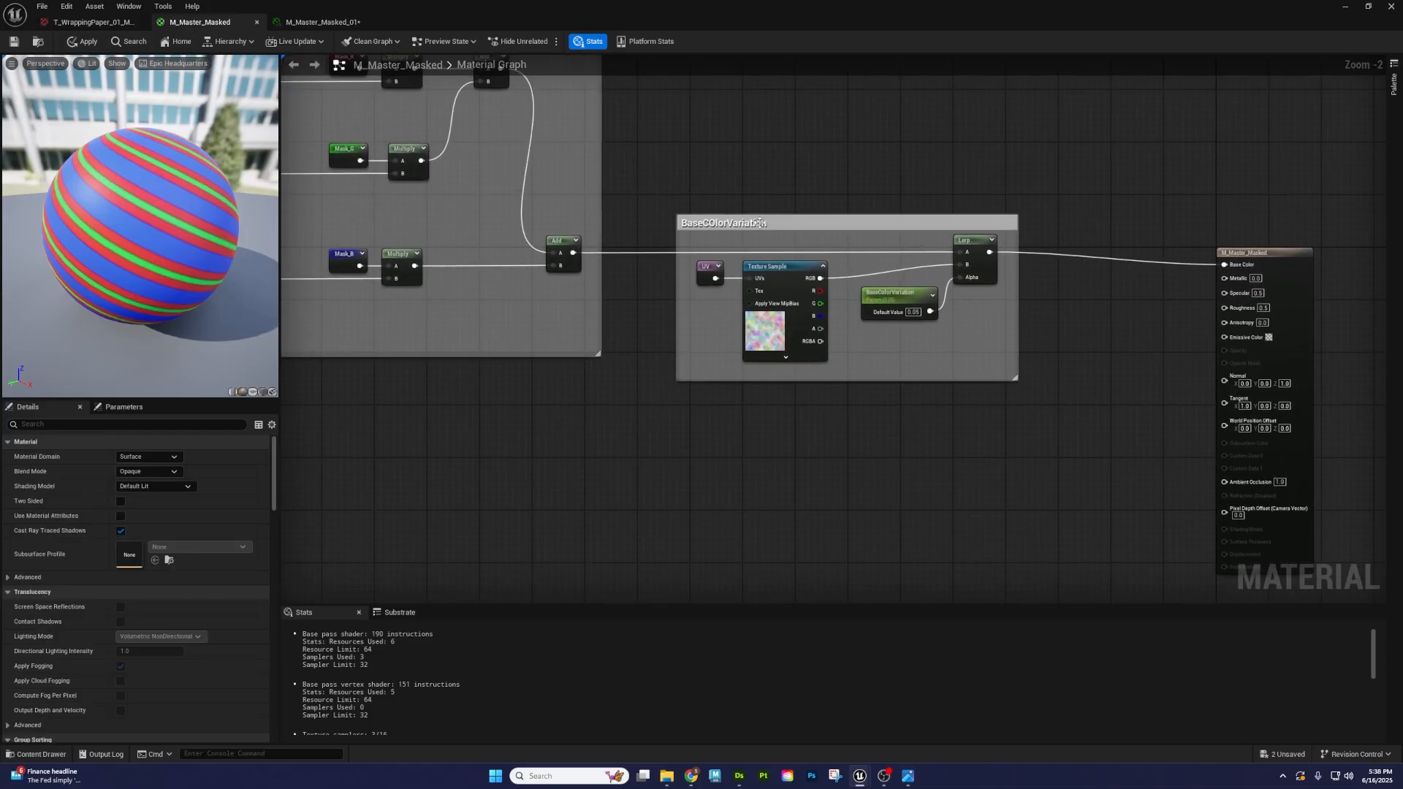
scroll(719, 224, down, 2)
right_drag(716, 224, 908, 278)
drag(1143, 408, 865, 225)
click(865, 226)
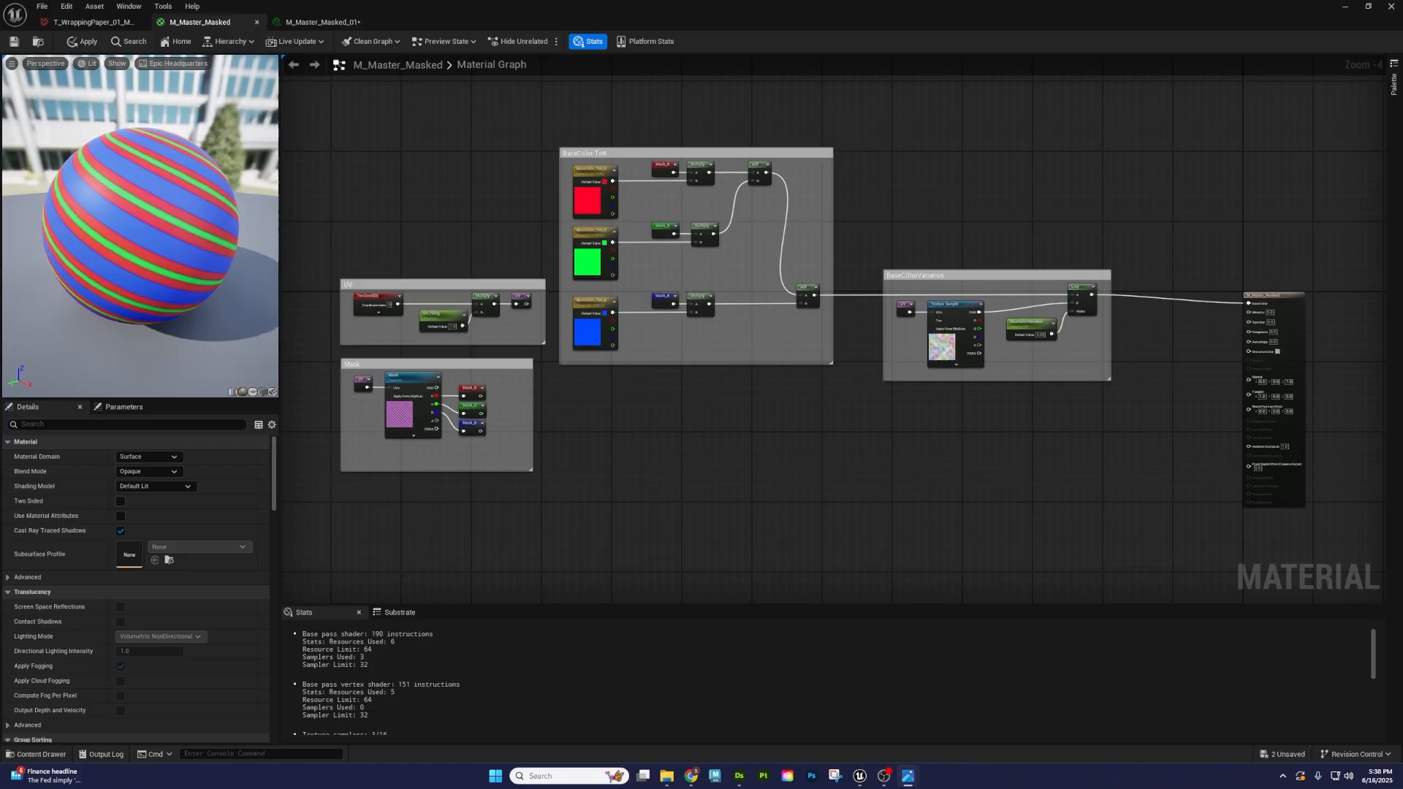
right_drag(773, 499, 755, 414)
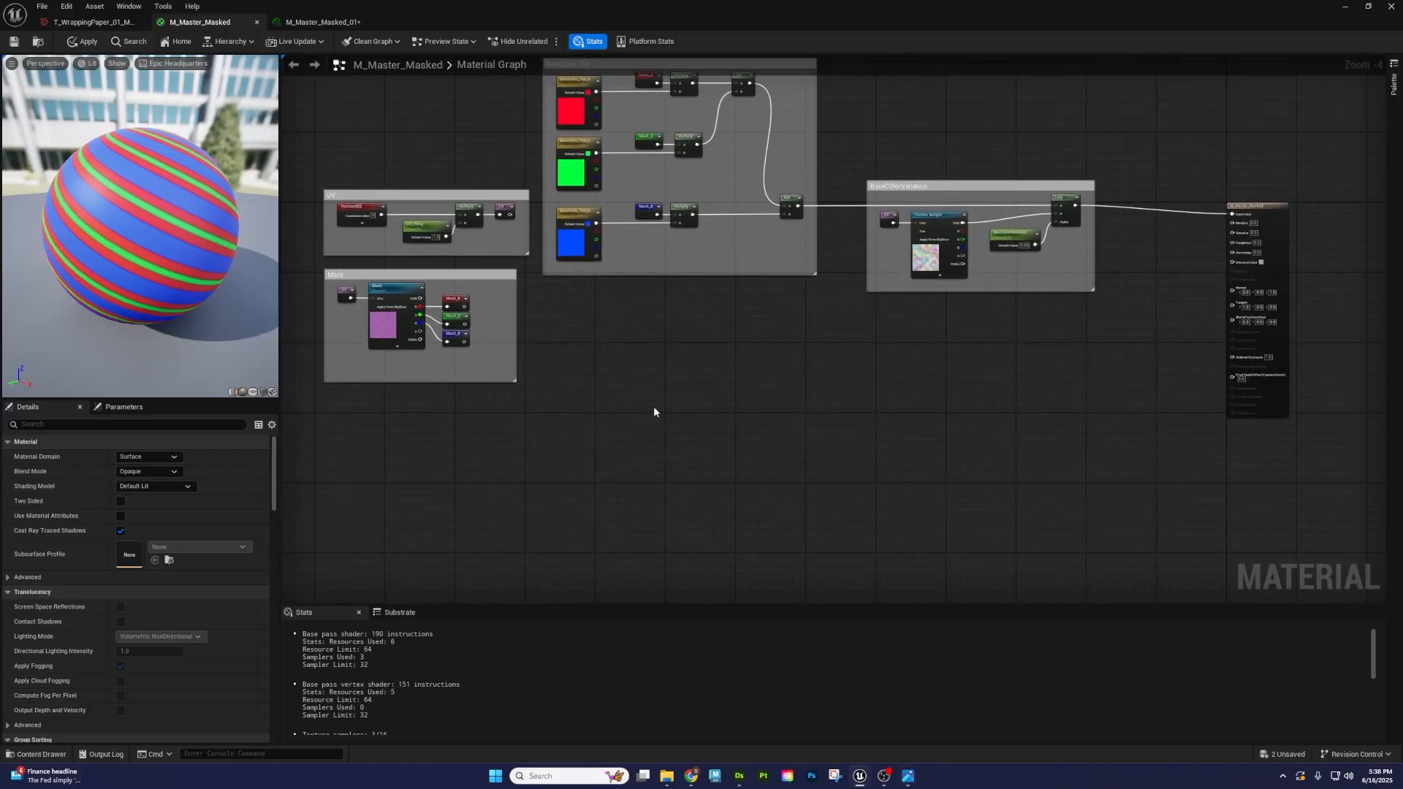
right_drag(650, 406, 693, 437)
drag(417, 487, 1179, 89)
drag(779, 95, 809, 103)
right_drag(680, 467, 702, 412)
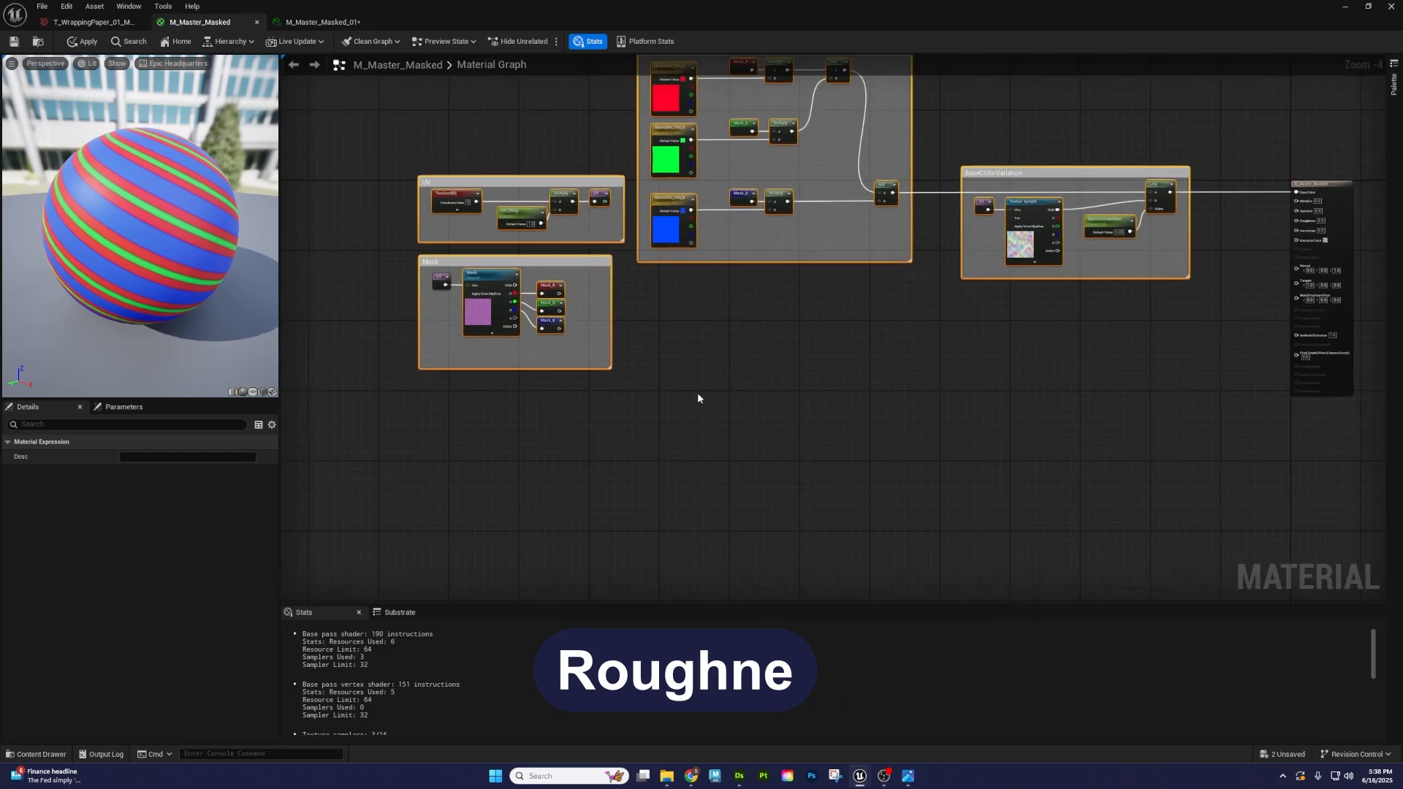
click(697, 392)
- Copy the Mask_R, Mask_G and Mask_B nodes from the BaseColor Tint group and place the copies in the empty area below it
scroll(594, 340, up, 4)
right_drag(877, 296, 477, 519)
right_drag(540, 307, 689, 461)
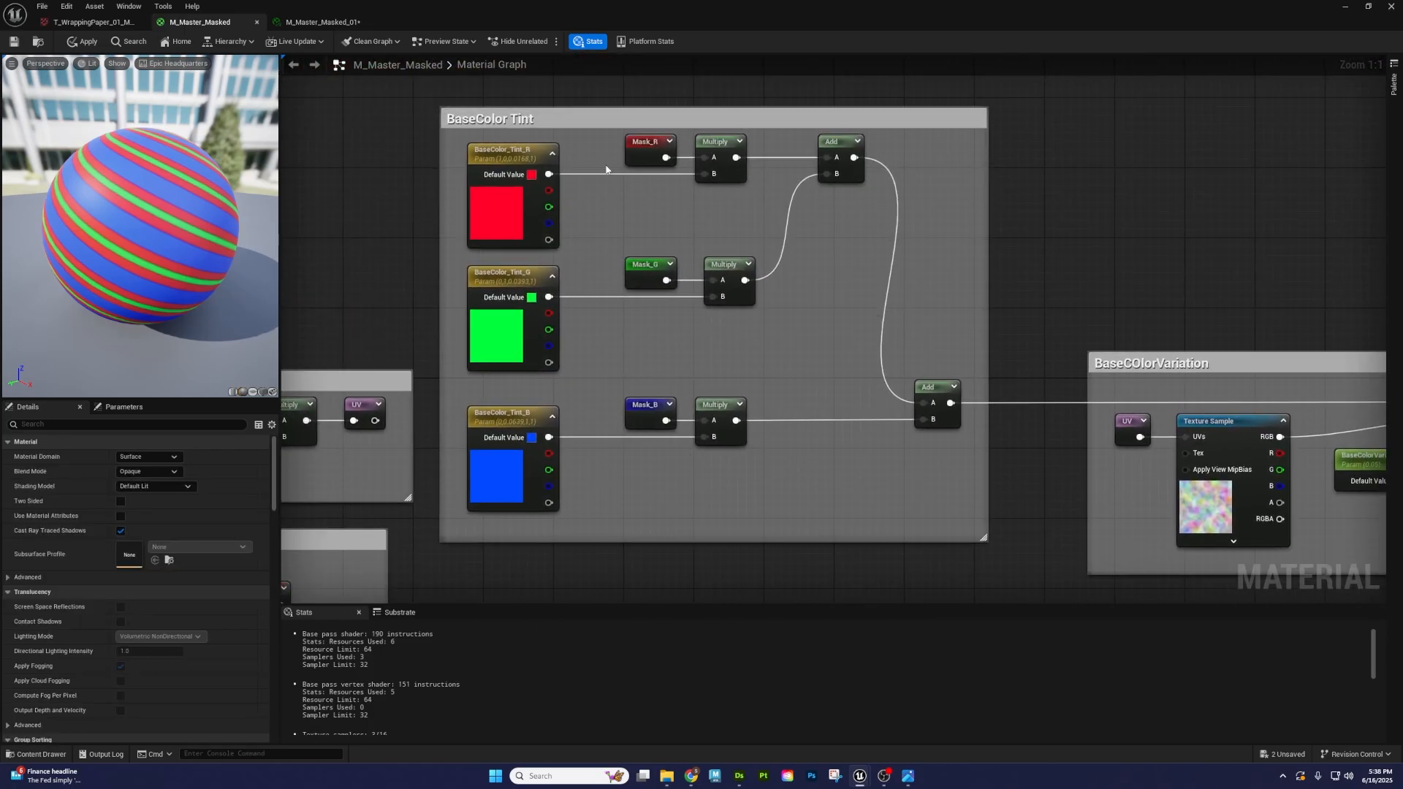
drag(608, 145, 649, 415)
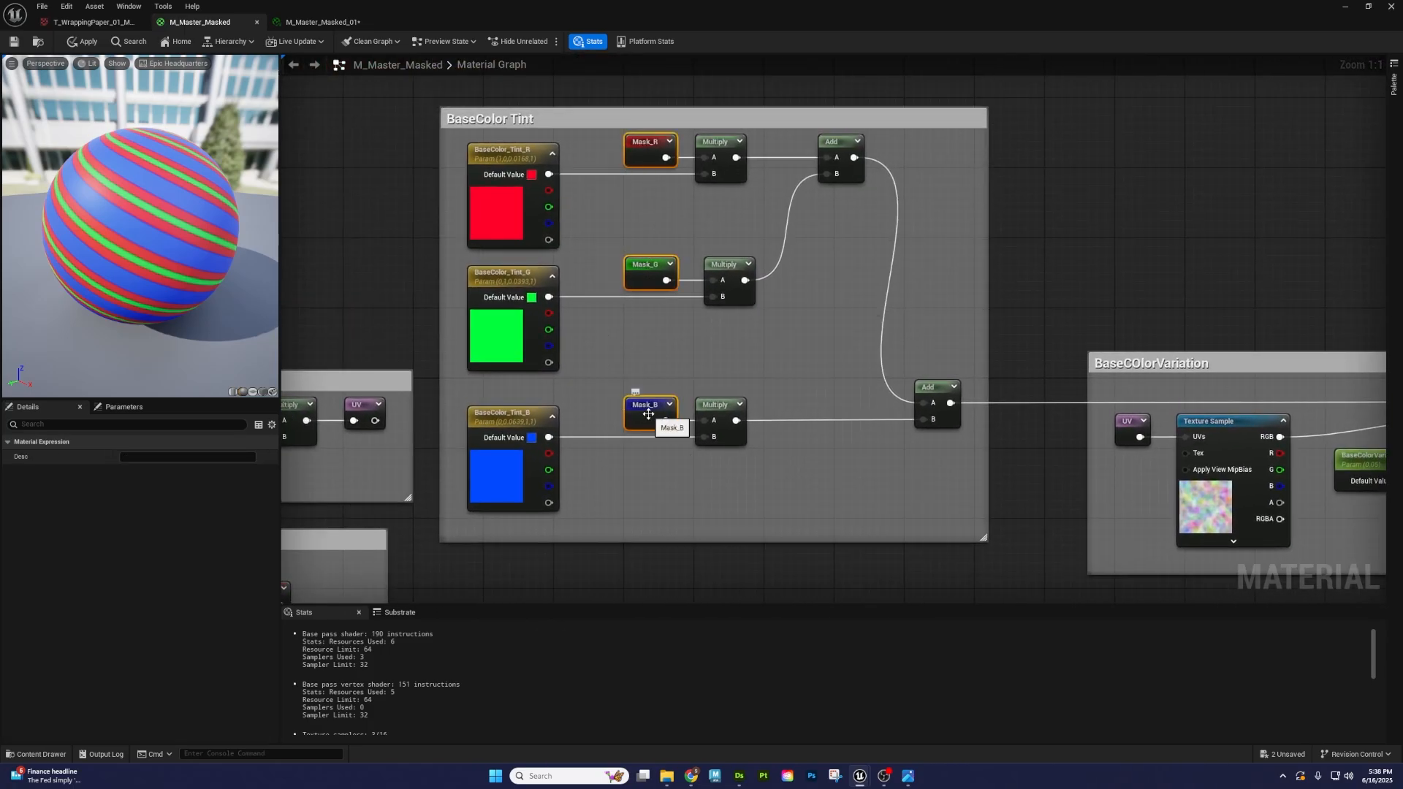
right_drag(641, 492, 902, 37)
click(790, 353)
right_drag(828, 270, 686, 387)
key(ctrl+v)
drag(577, 244, 674, 532)
drag(640, 264, 614, 319)
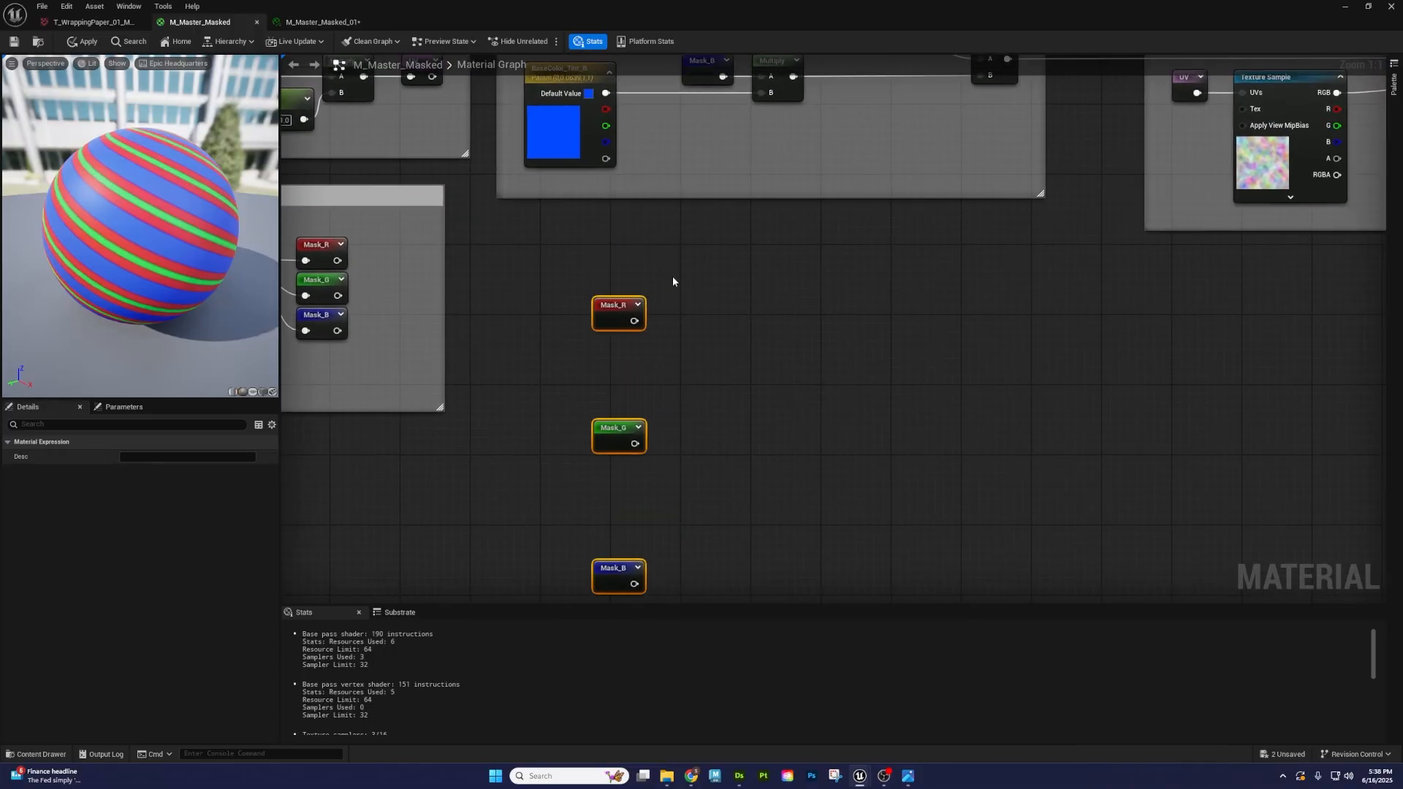
click(720, 314)
- Add three Constant nodes, one beside each copied mask node, and arrange them in a rough column
right_drag(744, 366, 742, 323)
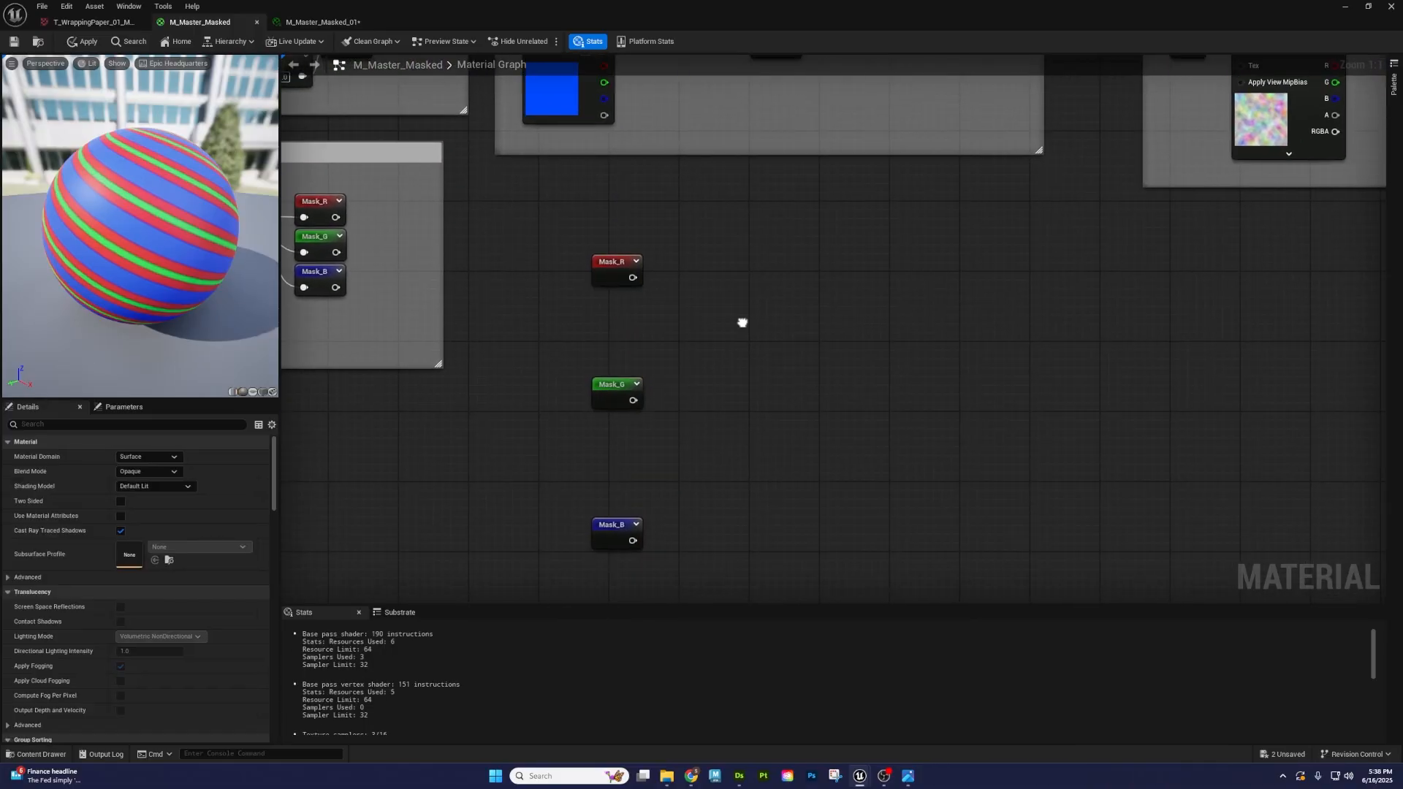
click(686, 318)
click(705, 432)
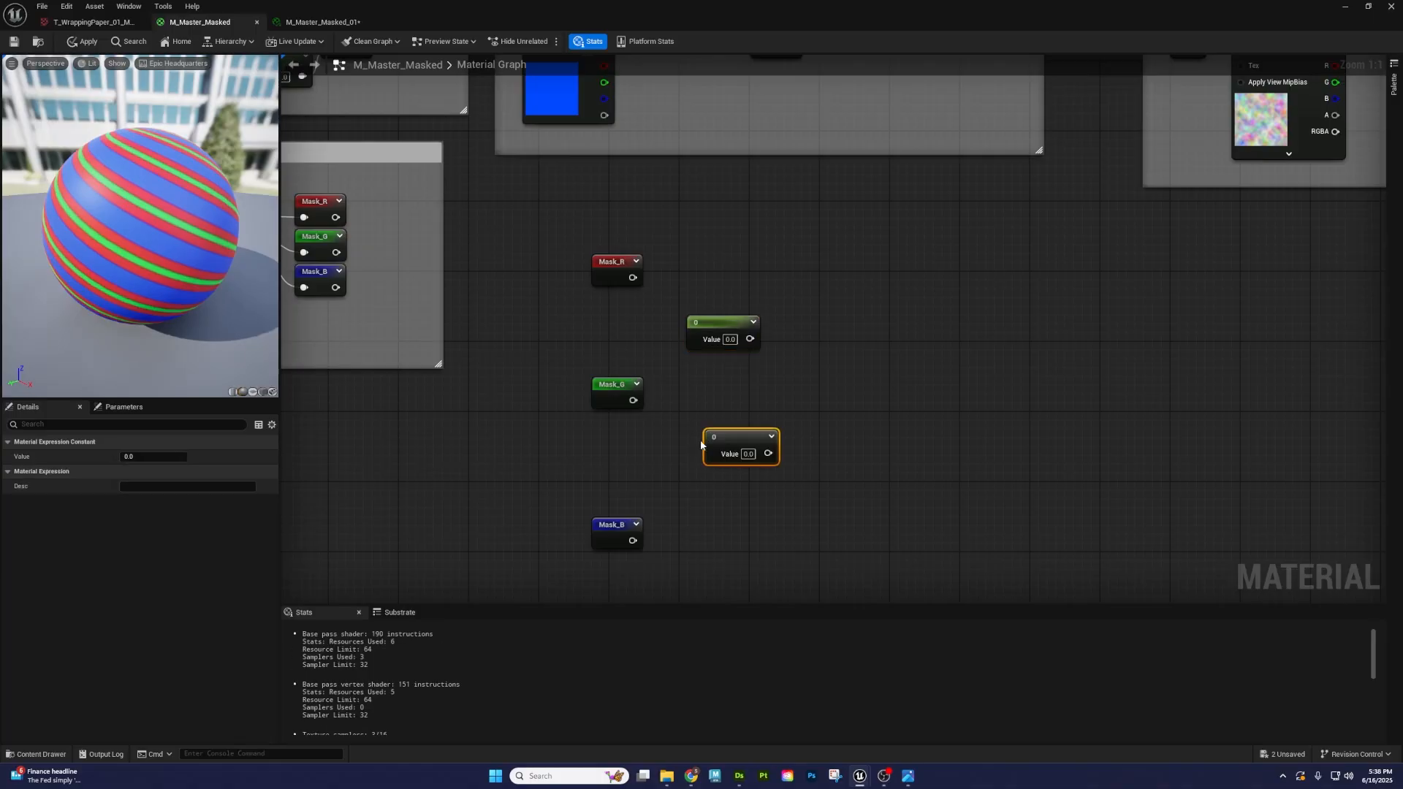
click(710, 556)
right_drag(739, 535, 722, 431)
drag(719, 459, 696, 474)
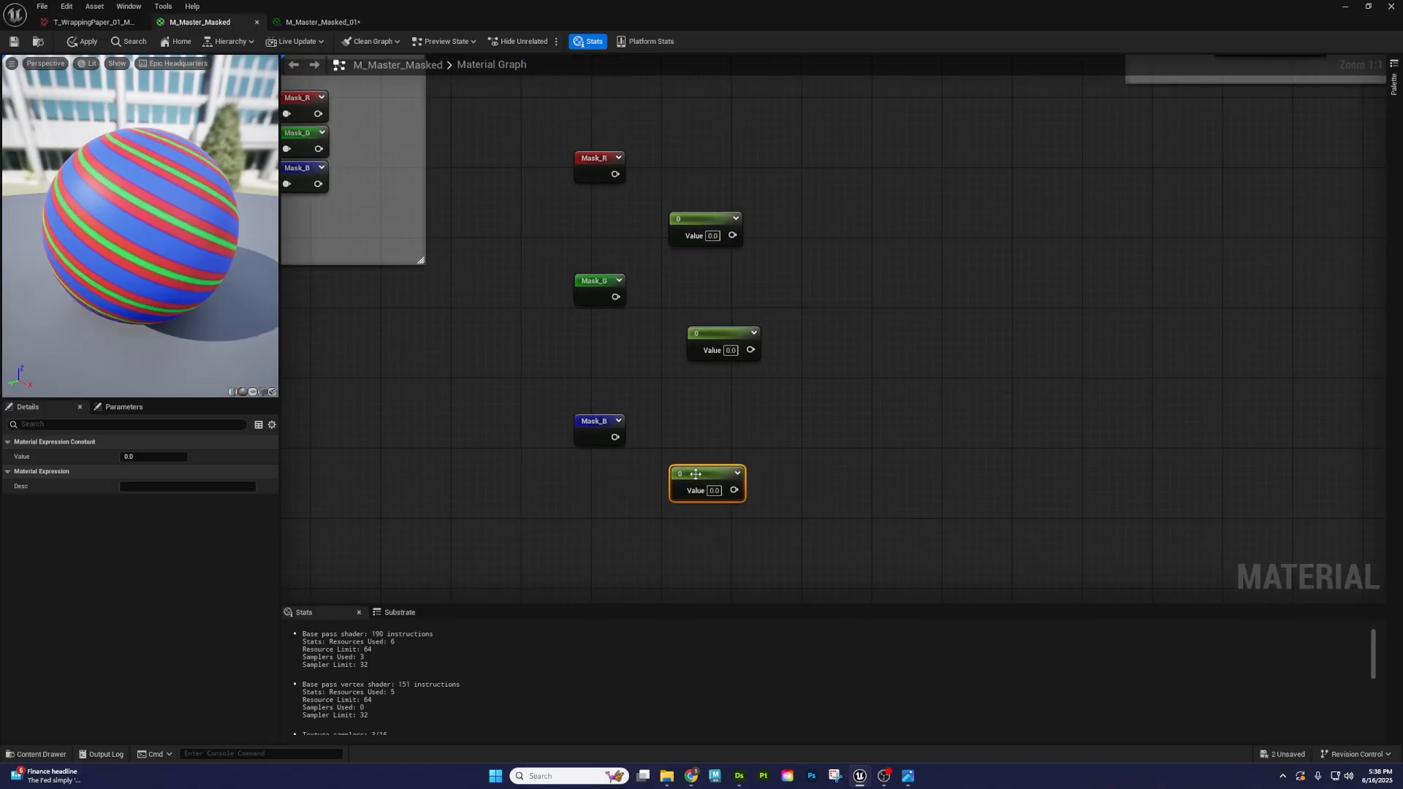
click(701, 232)
drag(720, 335, 694, 335)
- Convert the three Constant nodes beside the copied masks into scalar parameters
click(685, 218)
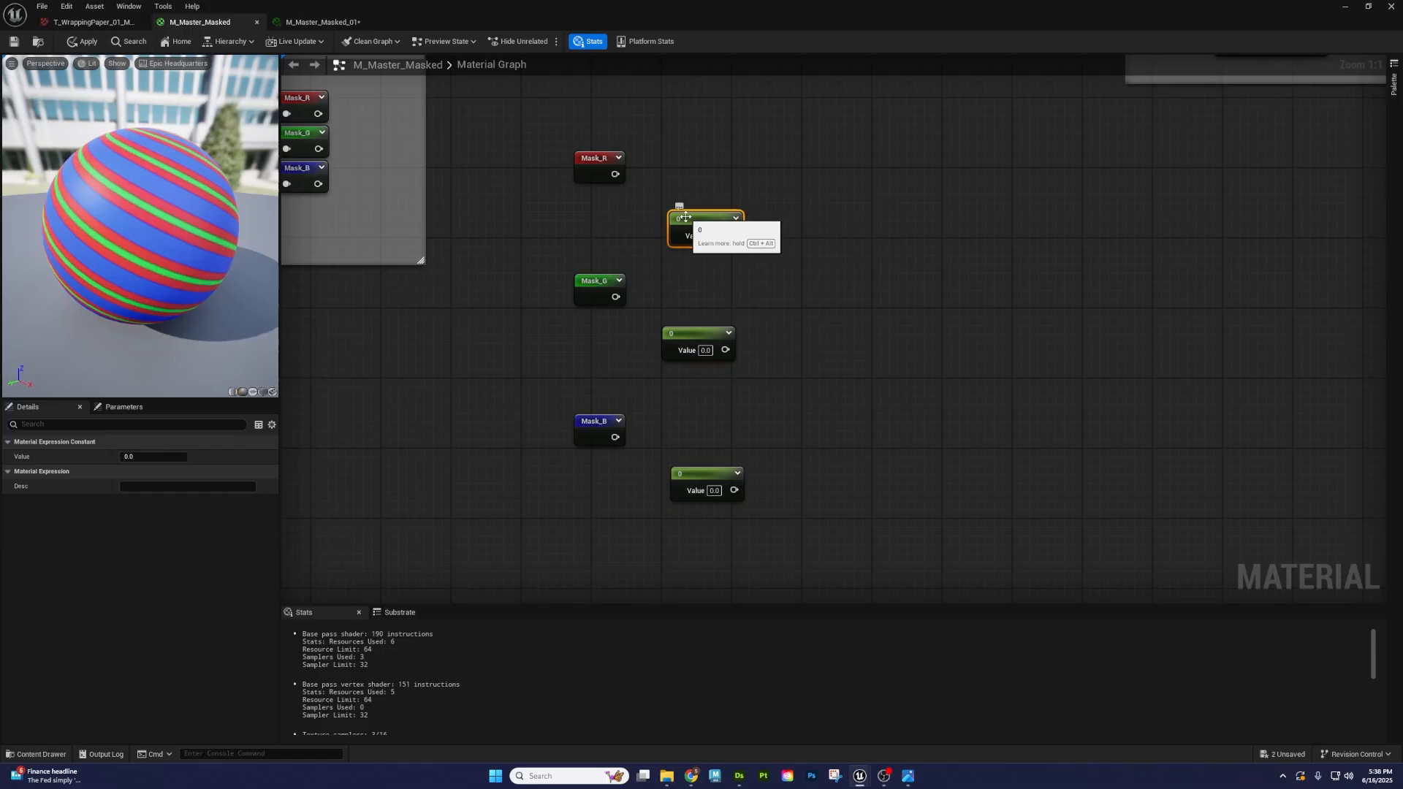
right_click(686, 217)
click(723, 257)
click(686, 336)
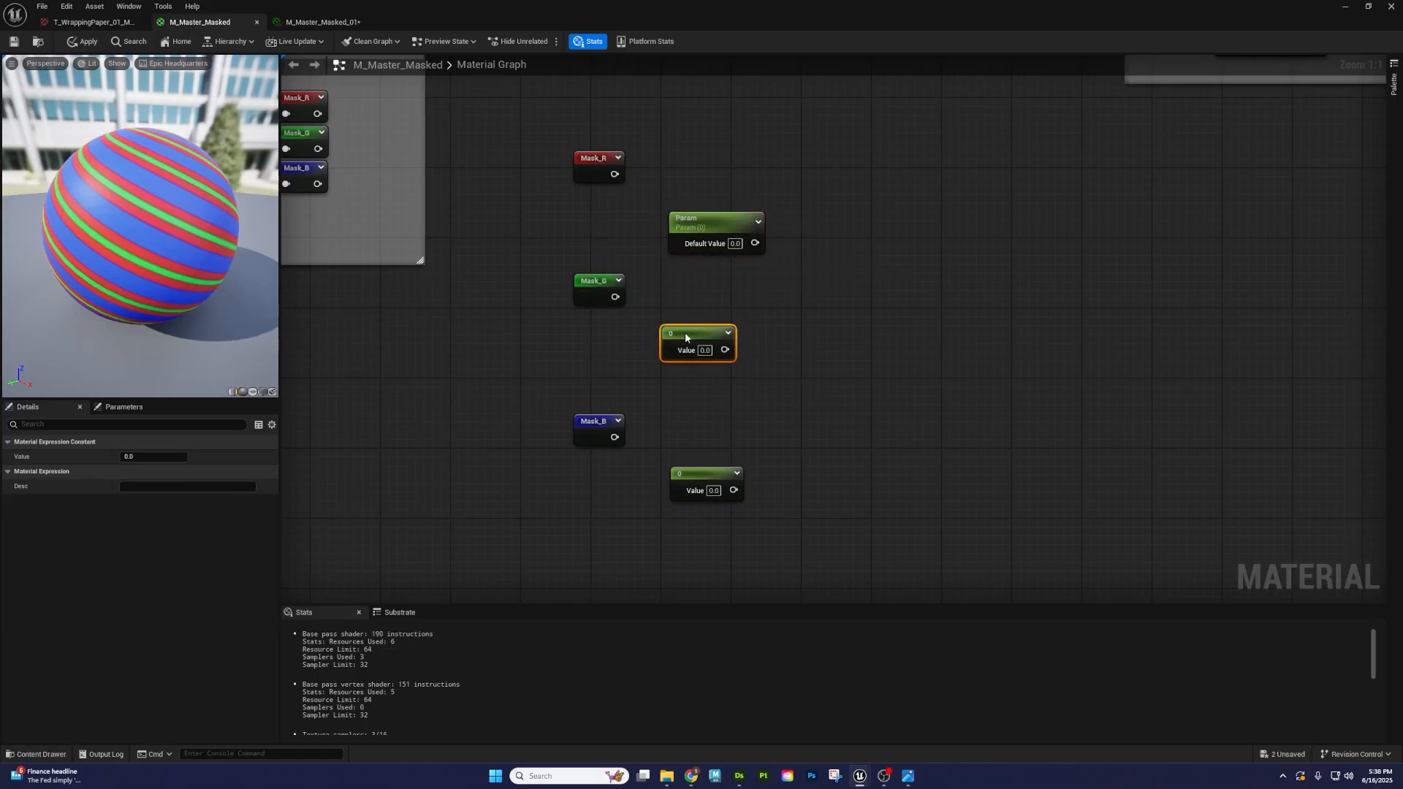
right_click(686, 336)
click(708, 369)
right_click(699, 484)
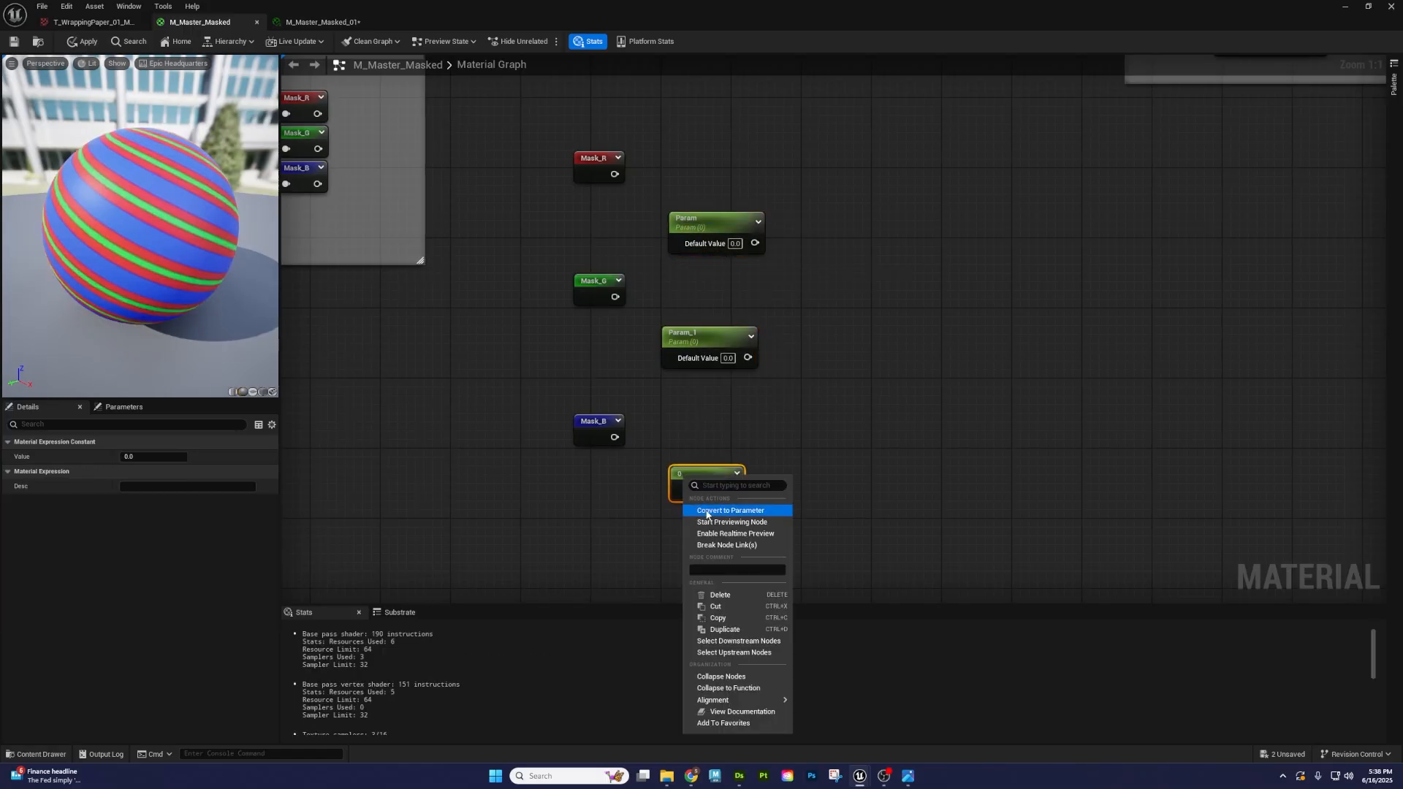
click(707, 510)
- Rename the three new scalar parameters Roughness_R, Roughness_G and Roughness_B, following the order of the masks
click(705, 233)
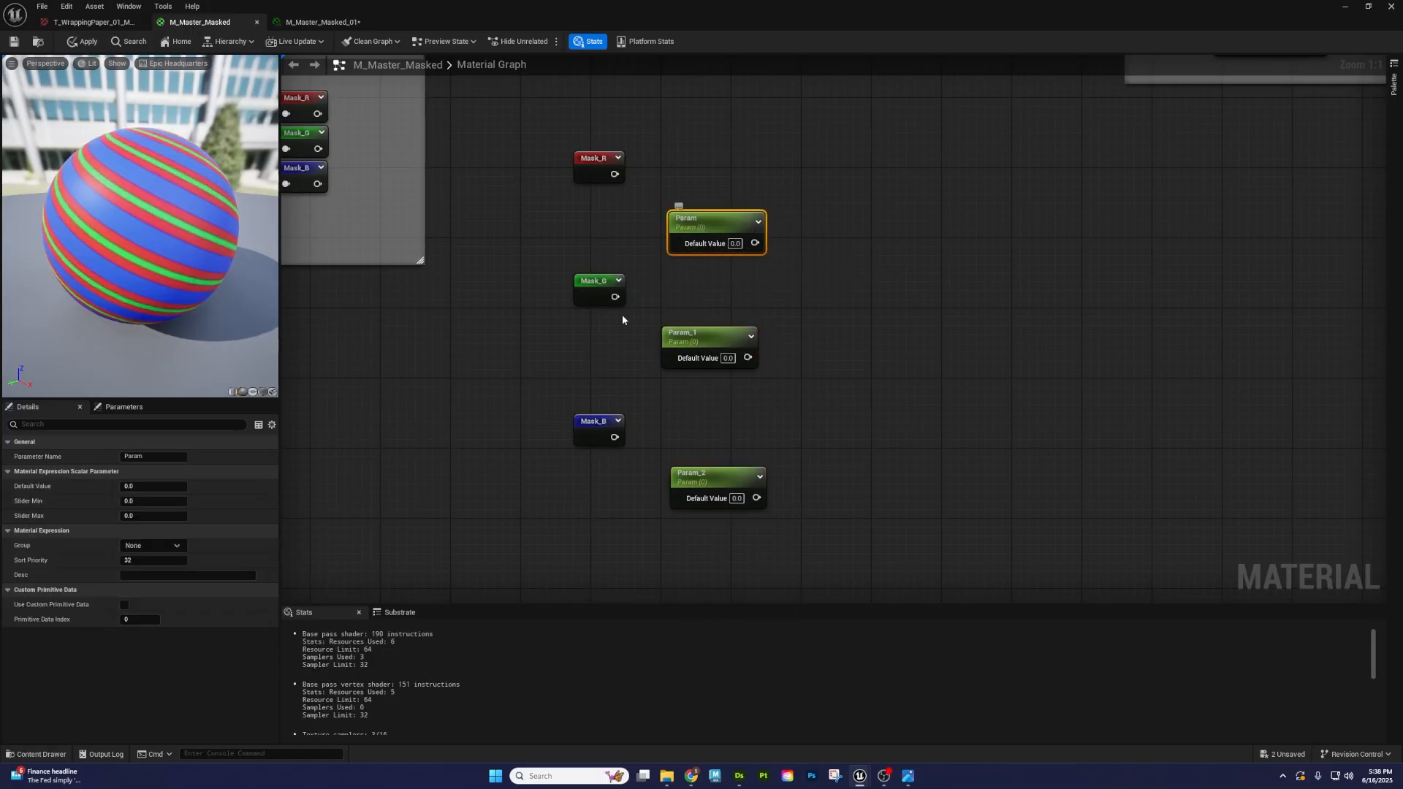
click(159, 455)
click(664, 348)
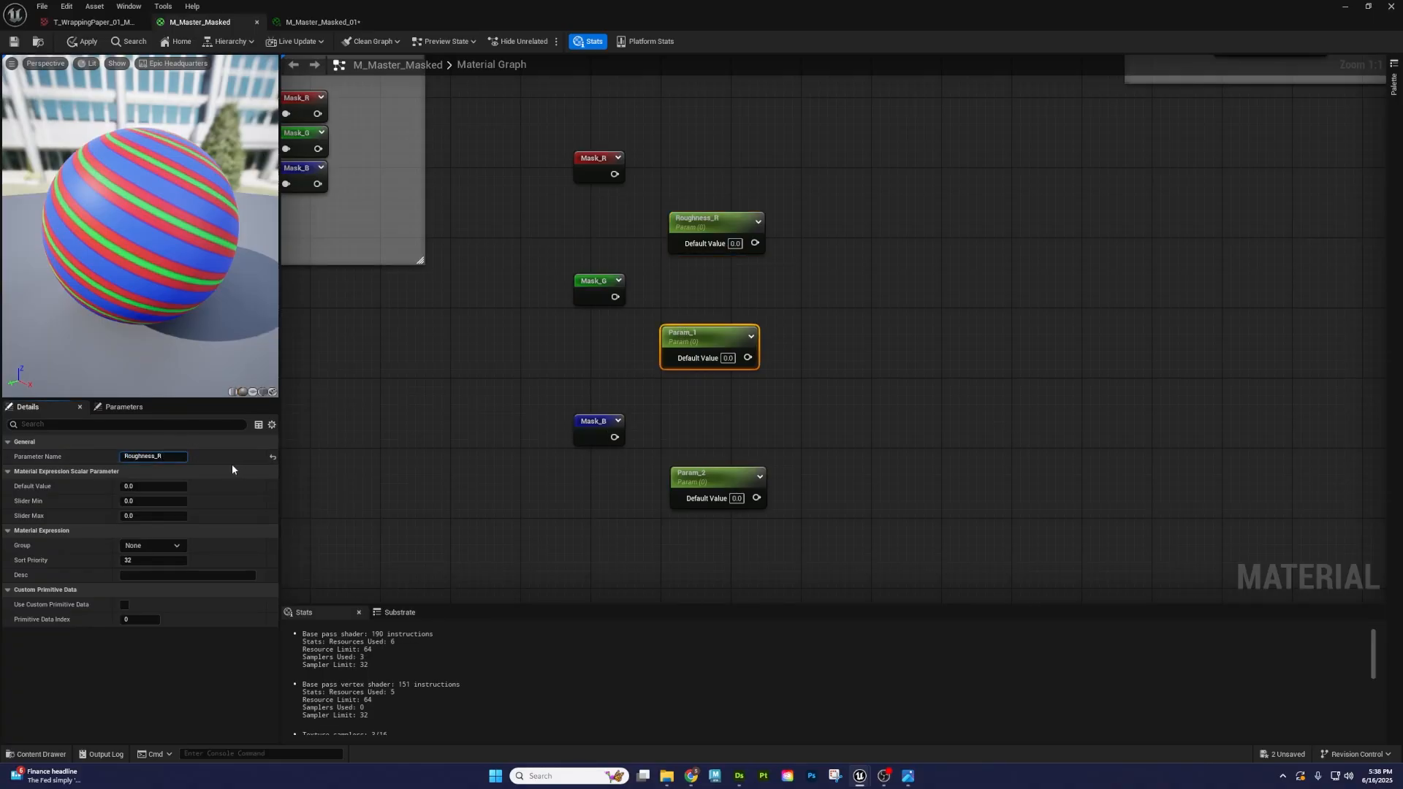
text(G)
key(Return)
click(723, 472)
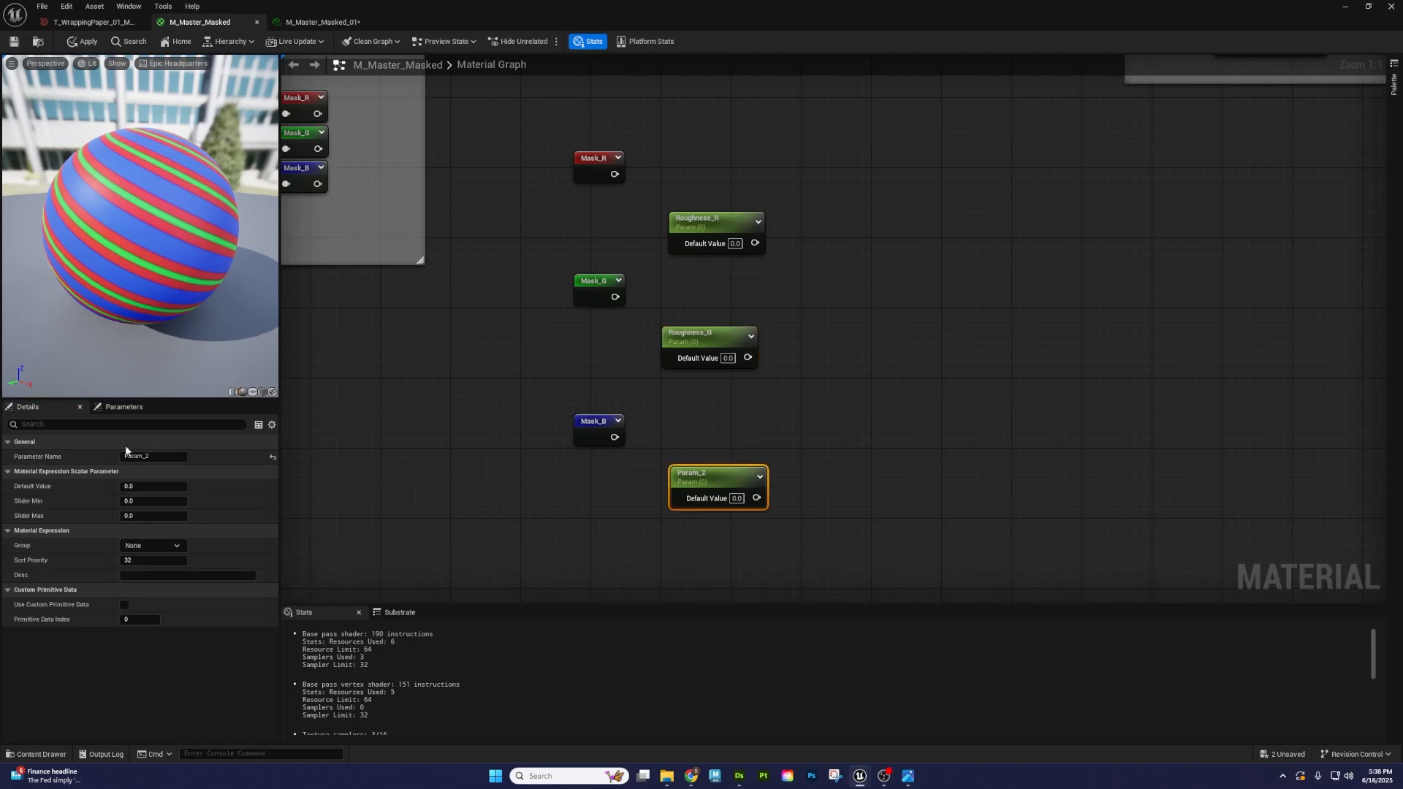
click(156, 459)
text(Roughness_R)
text(B)
key(Return)
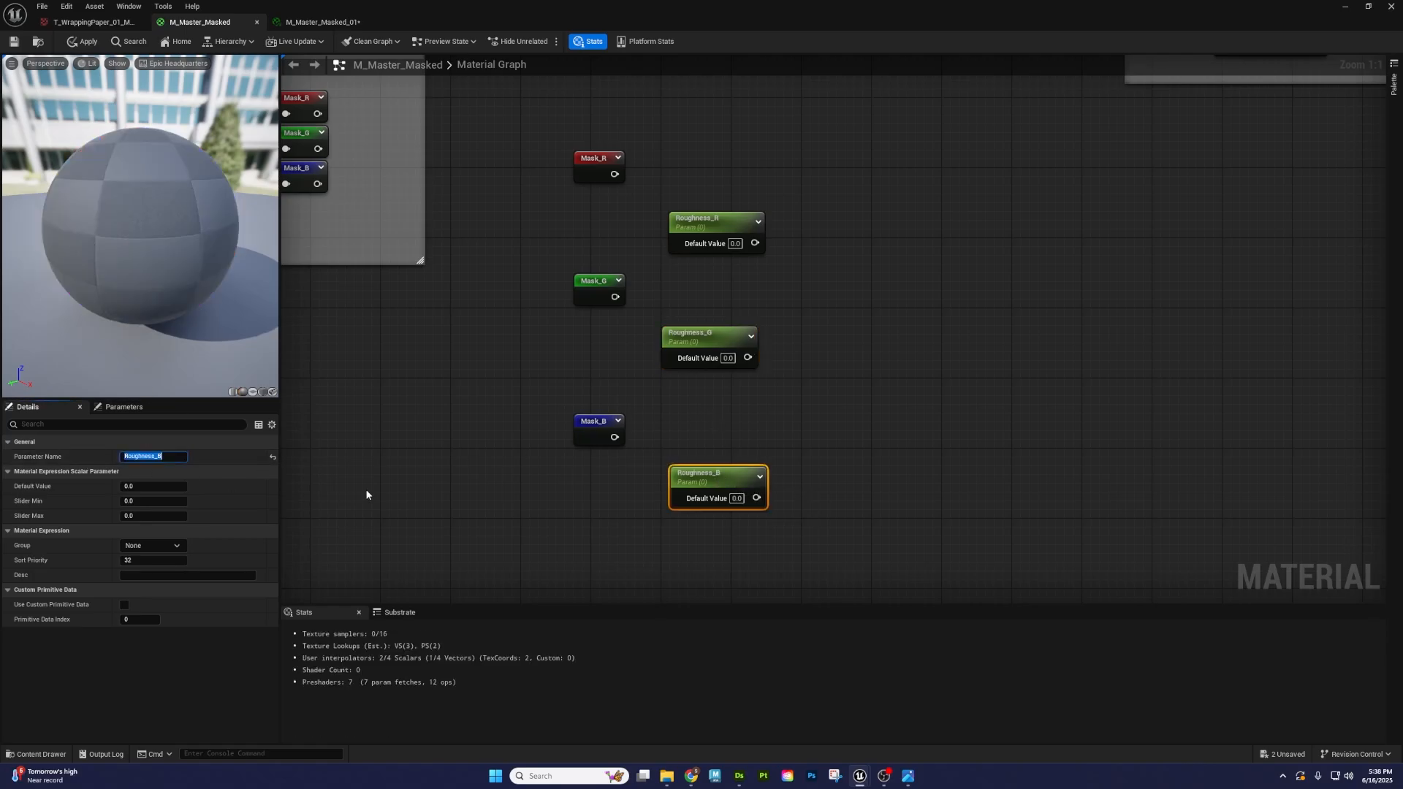
- Add three Multiply nodes, one for each pair of mask and roughness parameter
right_drag(820, 463, 762, 458)
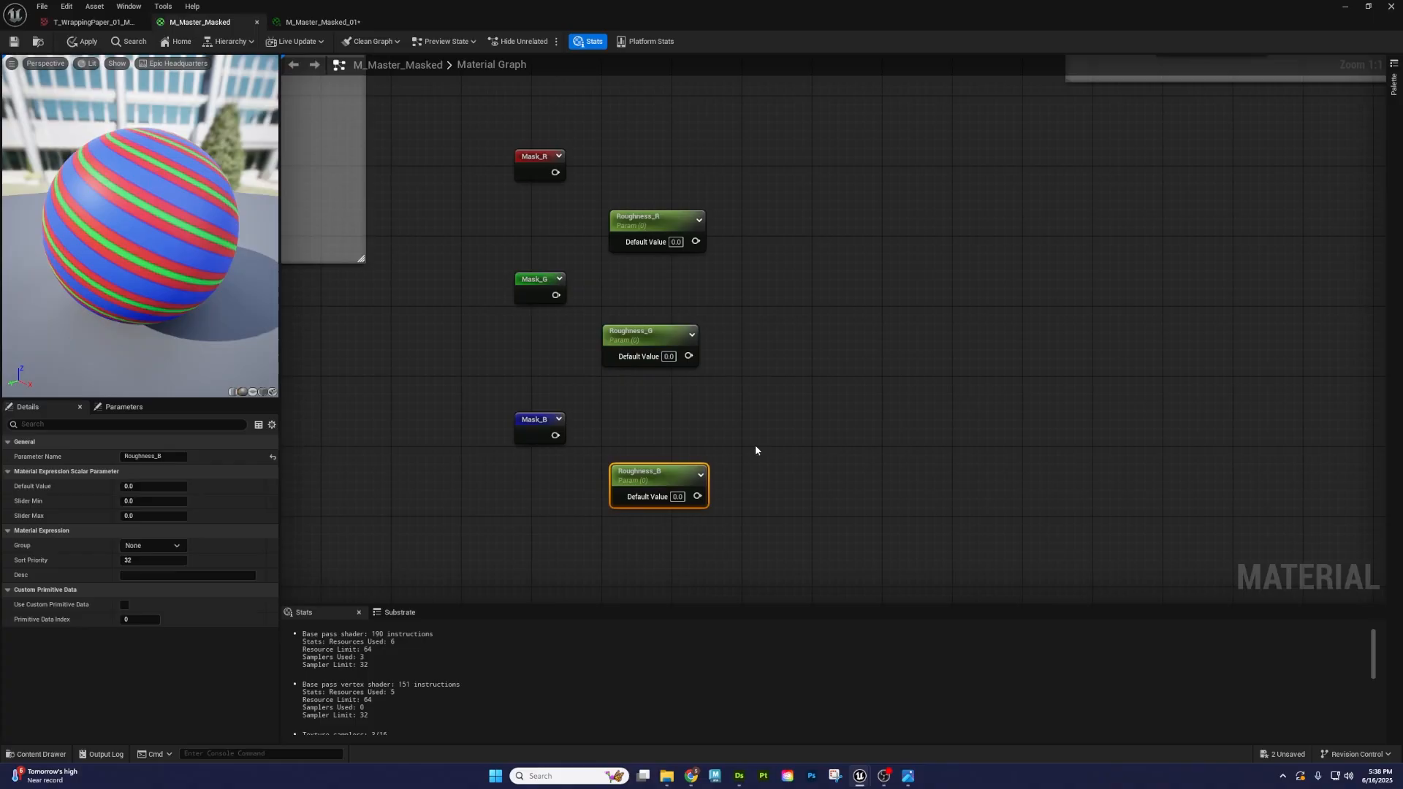
click(757, 446)
click(762, 286)
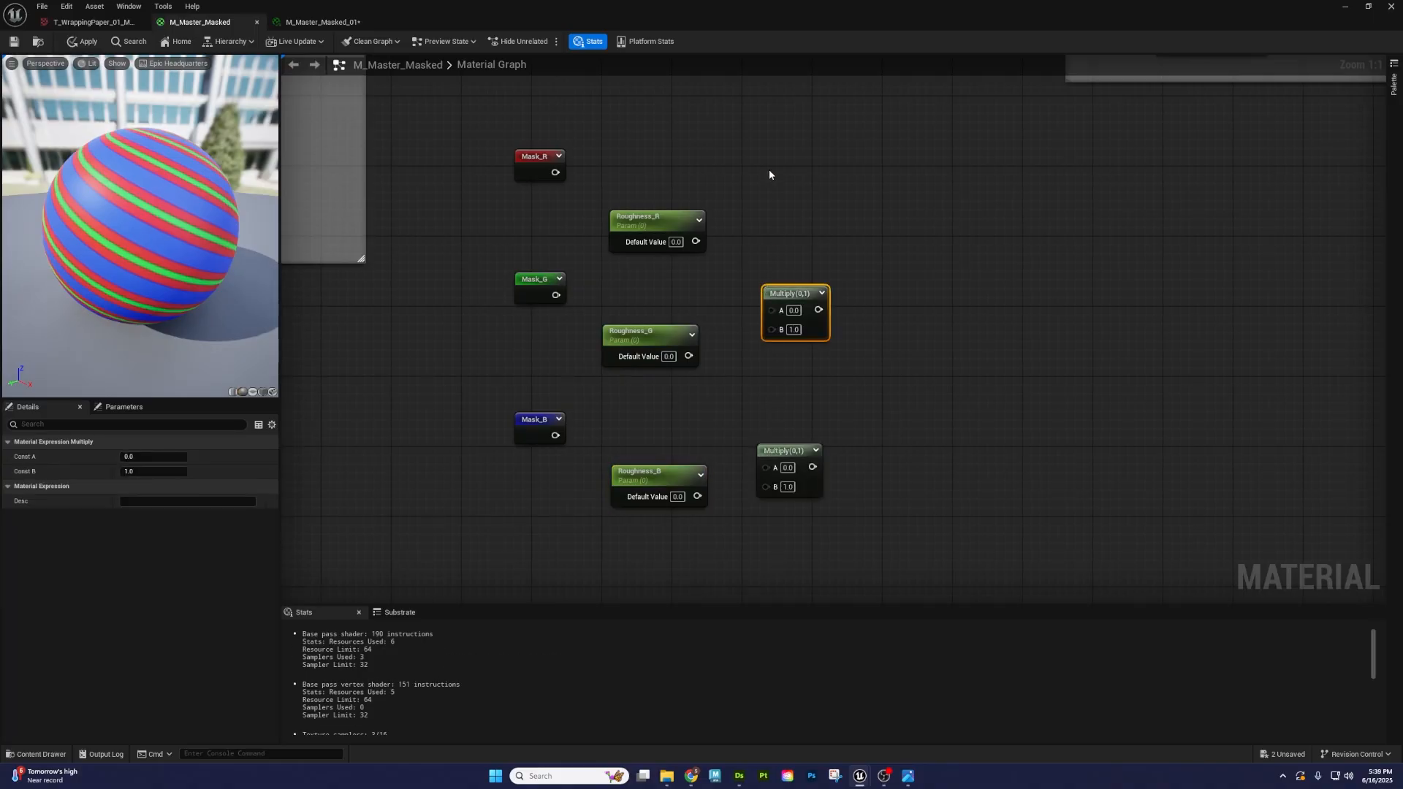
click(769, 170)
- Connect each mask to input A and its matching roughness parameter to input B of the corresponding Multiply node
drag(555, 173, 779, 194)
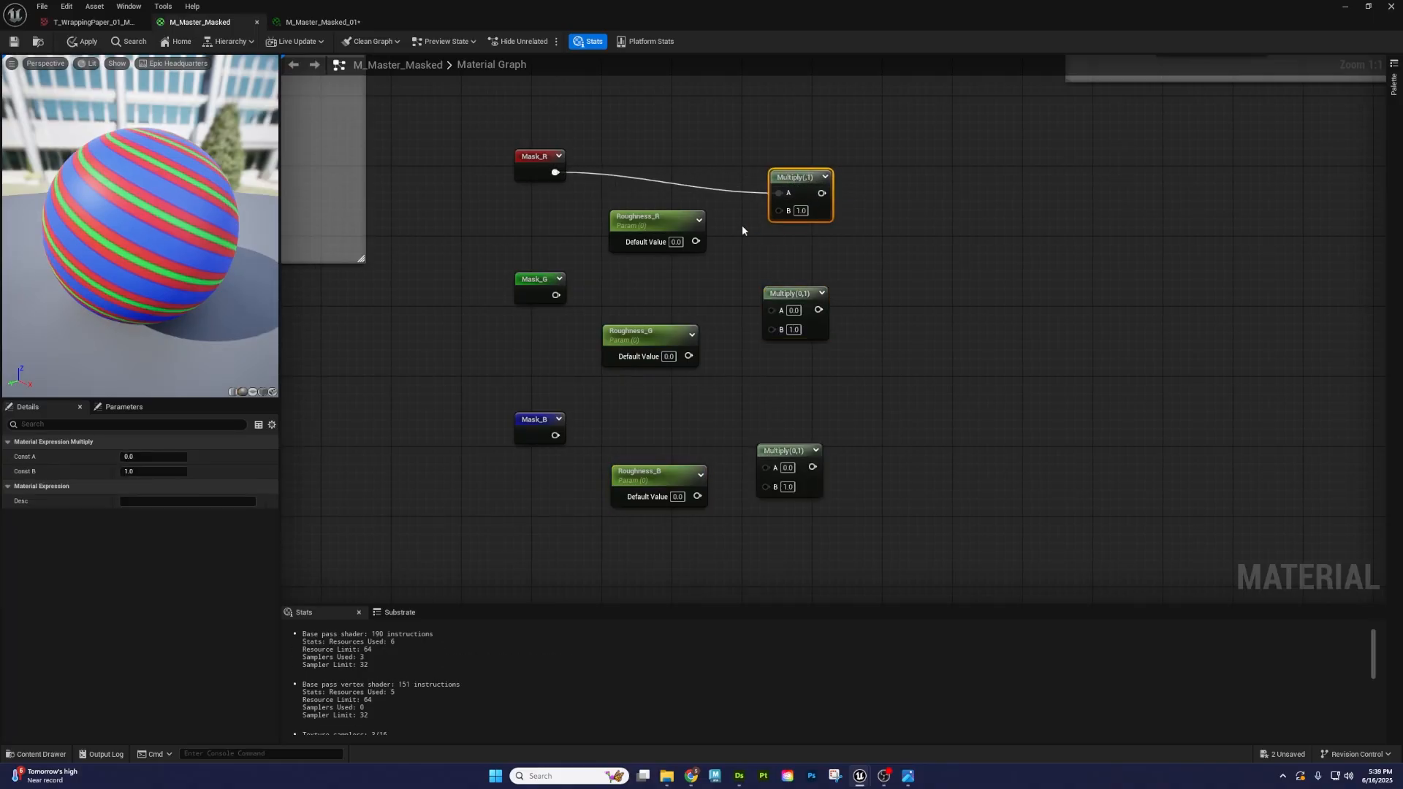
drag(696, 242, 778, 212)
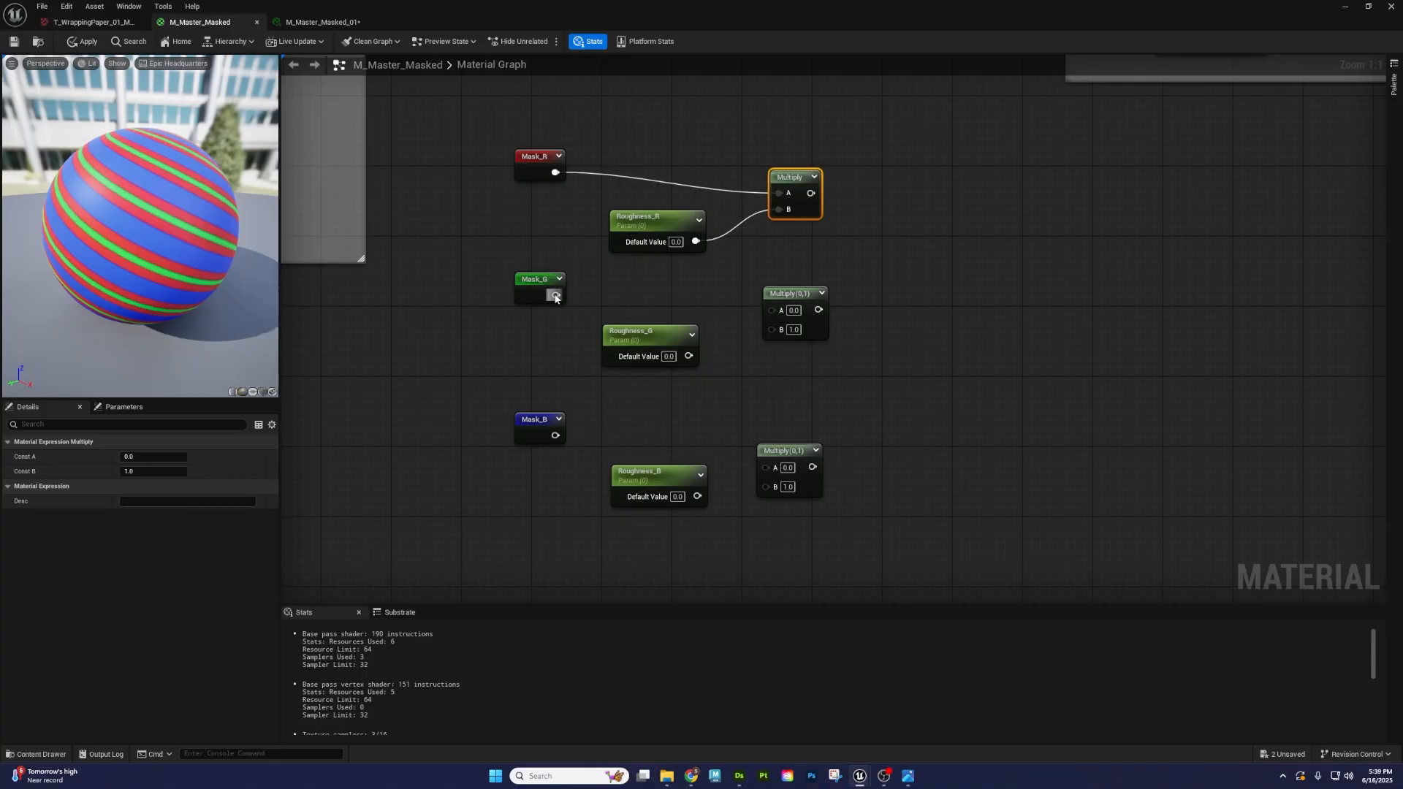
drag(555, 295, 771, 310)
drag(688, 356, 772, 326)
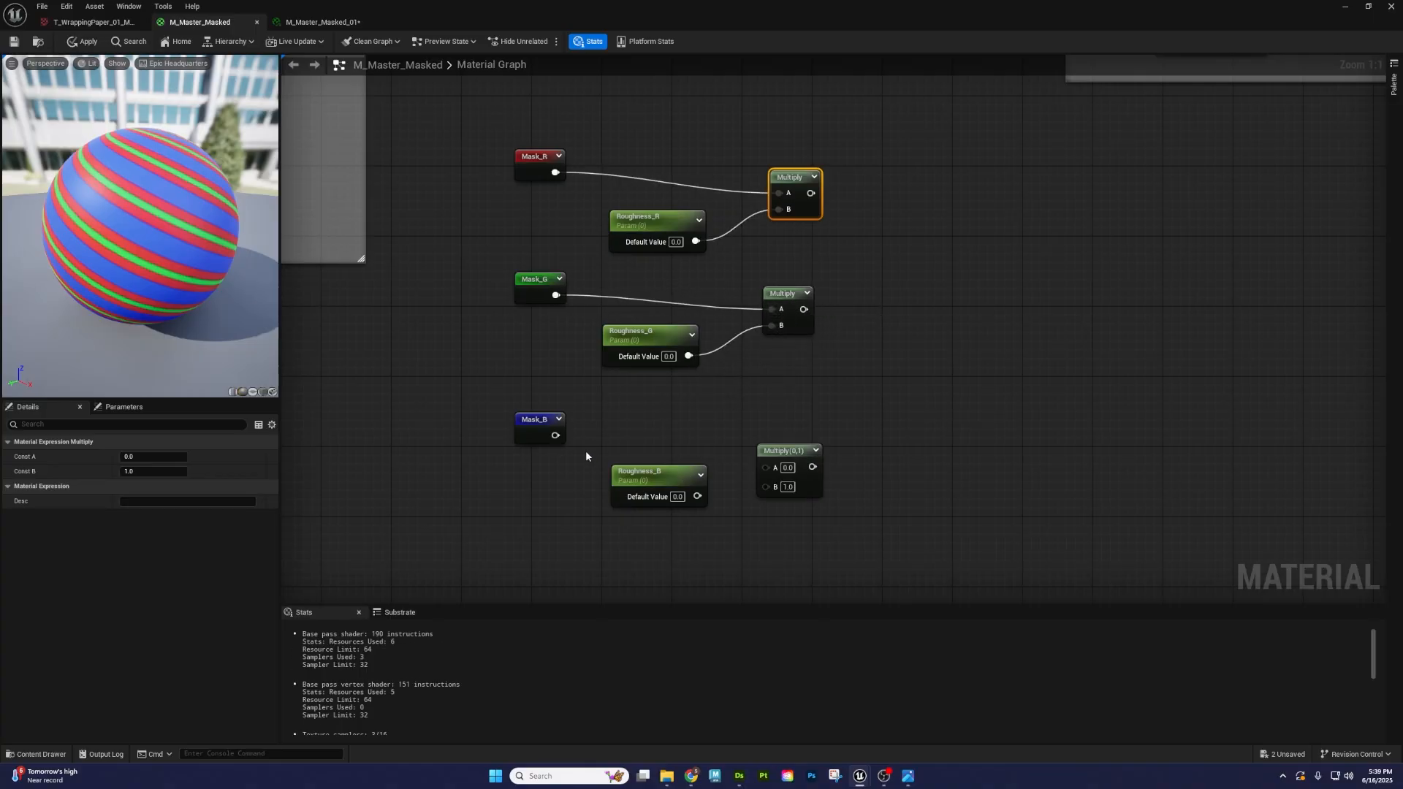
drag(555, 435, 765, 468)
drag(697, 497, 773, 425)
- Set the default value of Roughness_B, Roughness_G and Roughness_R to 0.8
click(656, 482)
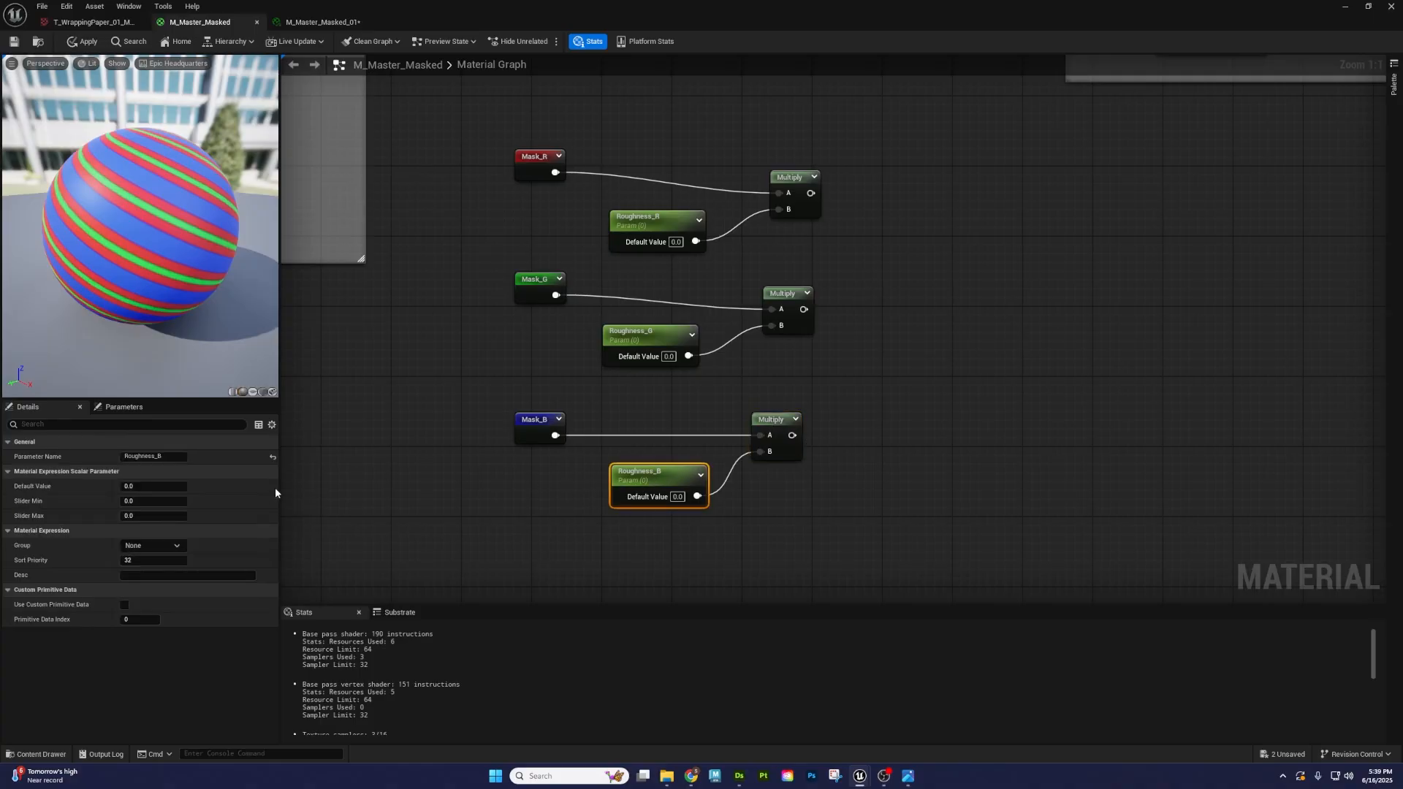
click(164, 486)
click(621, 331)
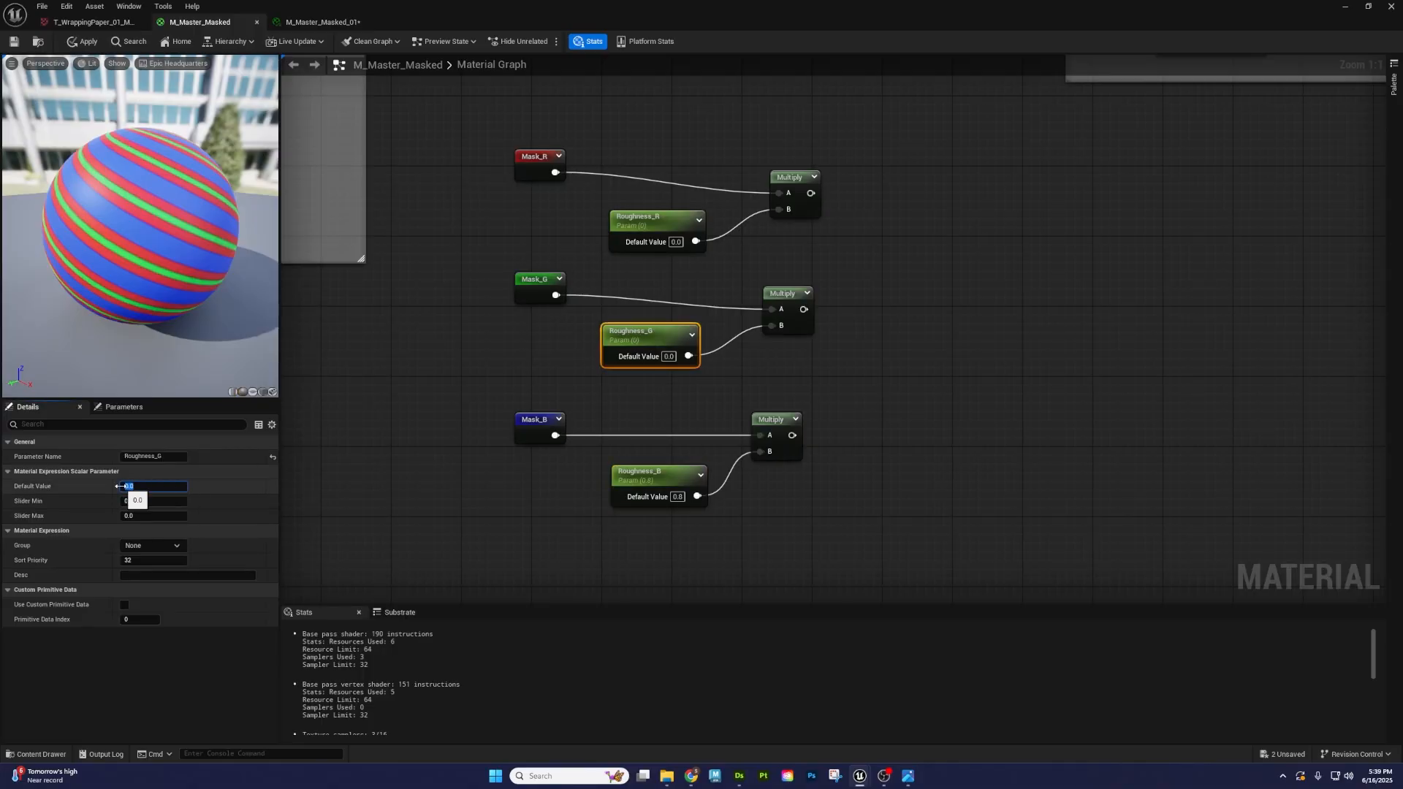
click(647, 227)
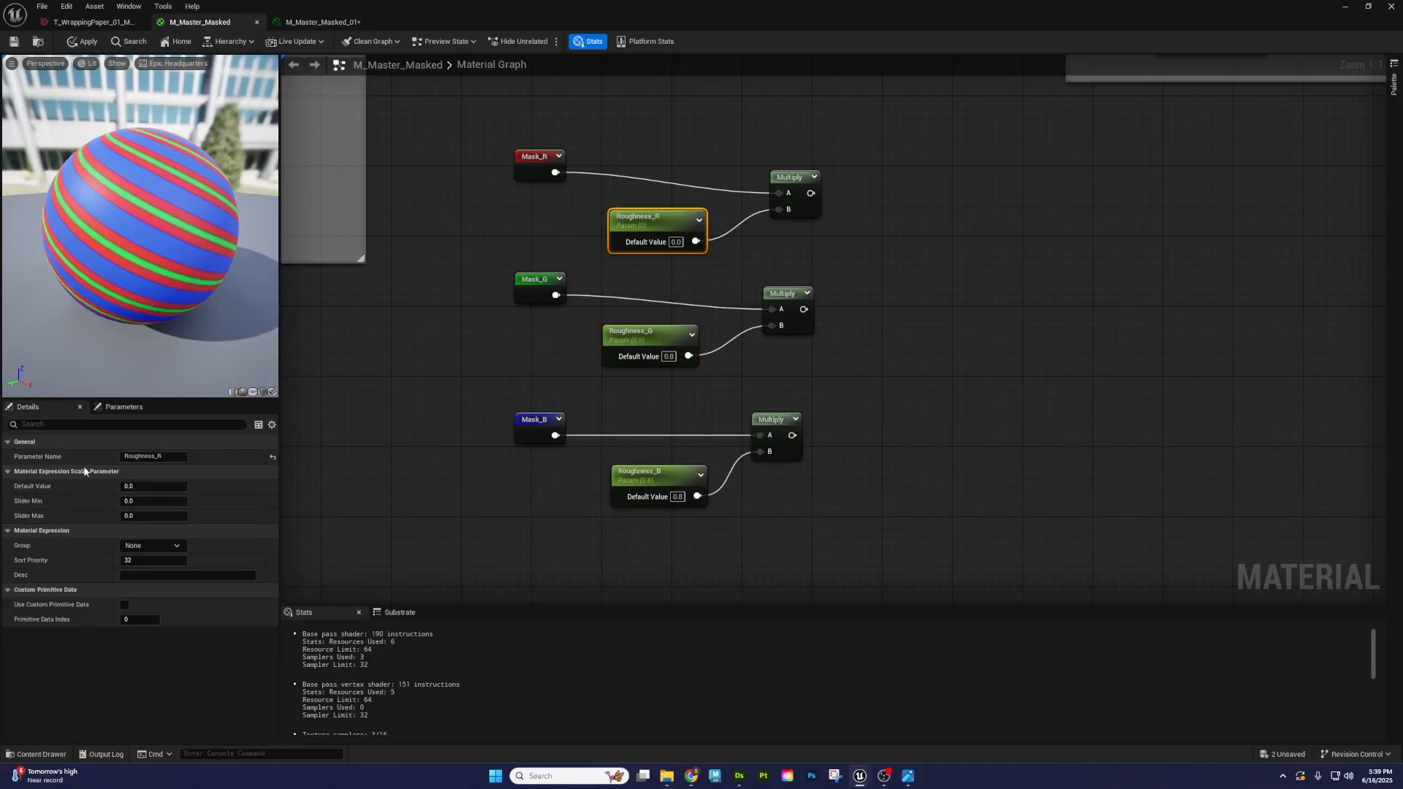
click(135, 483)
text(0.8)
key(Return)
click(833, 310)
- Straighten the connections in each of the three rows of mask, roughness parameter and Multiply nodes
drag(900, 242, 465, 123)
key(q)
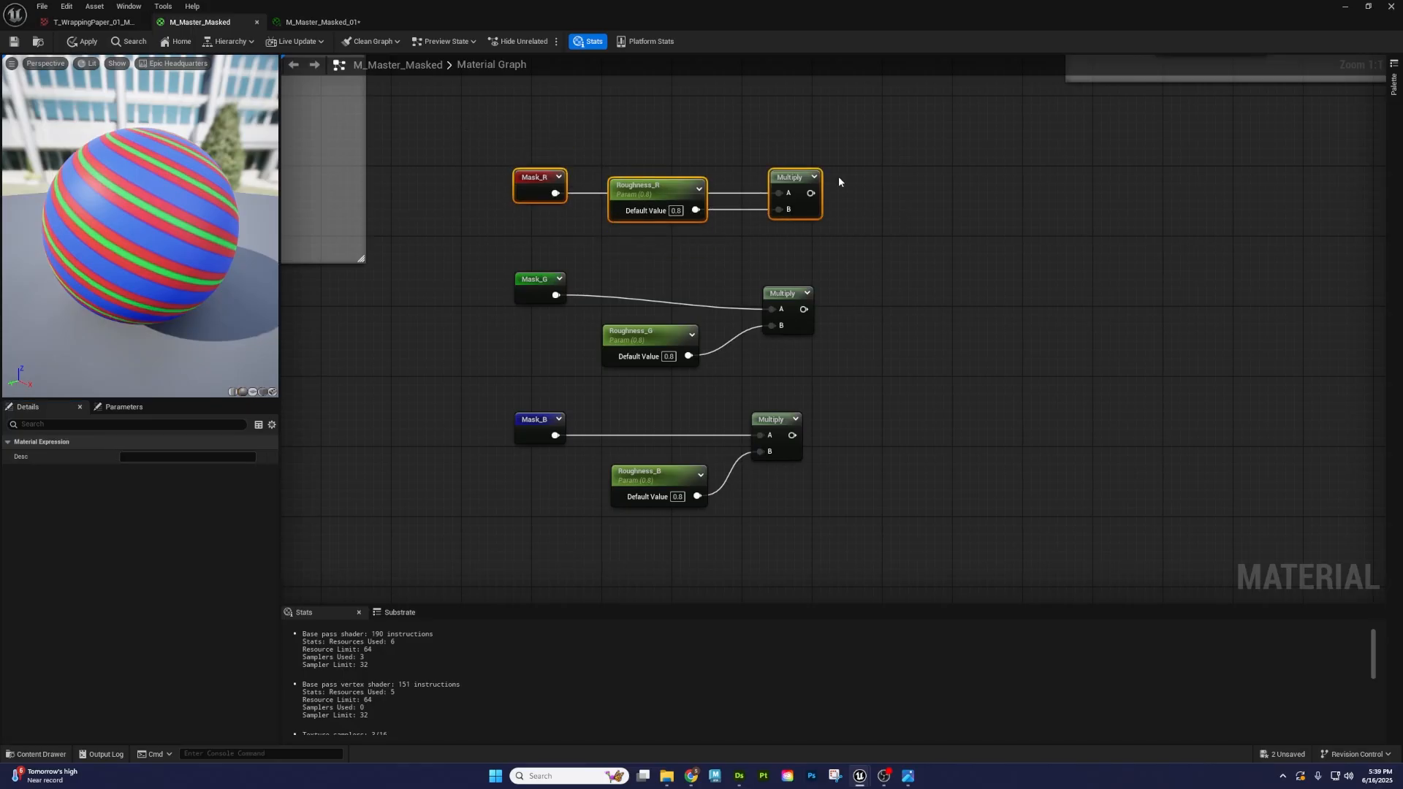
click(839, 177)
drag(888, 368, 474, 265)
key(q)
click(931, 534)
drag(931, 533, 505, 400)
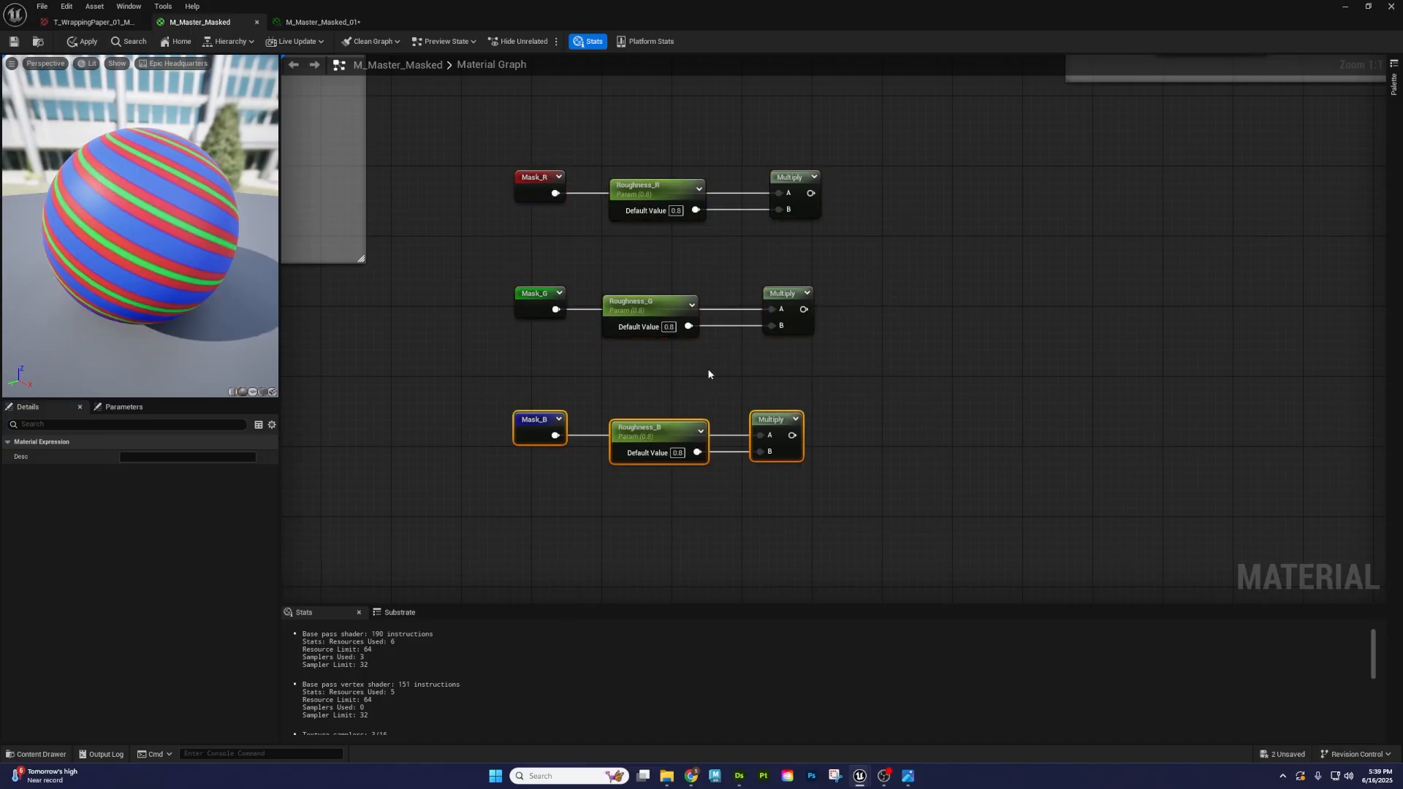
- Move Roughness_B, Roughness_G and Roughness_R just below their mask connections and nudge the Mask_R row's Multiply node closer in line with the others
key(q)
click(700, 388)
drag(646, 431, 646, 458)
click(643, 388)
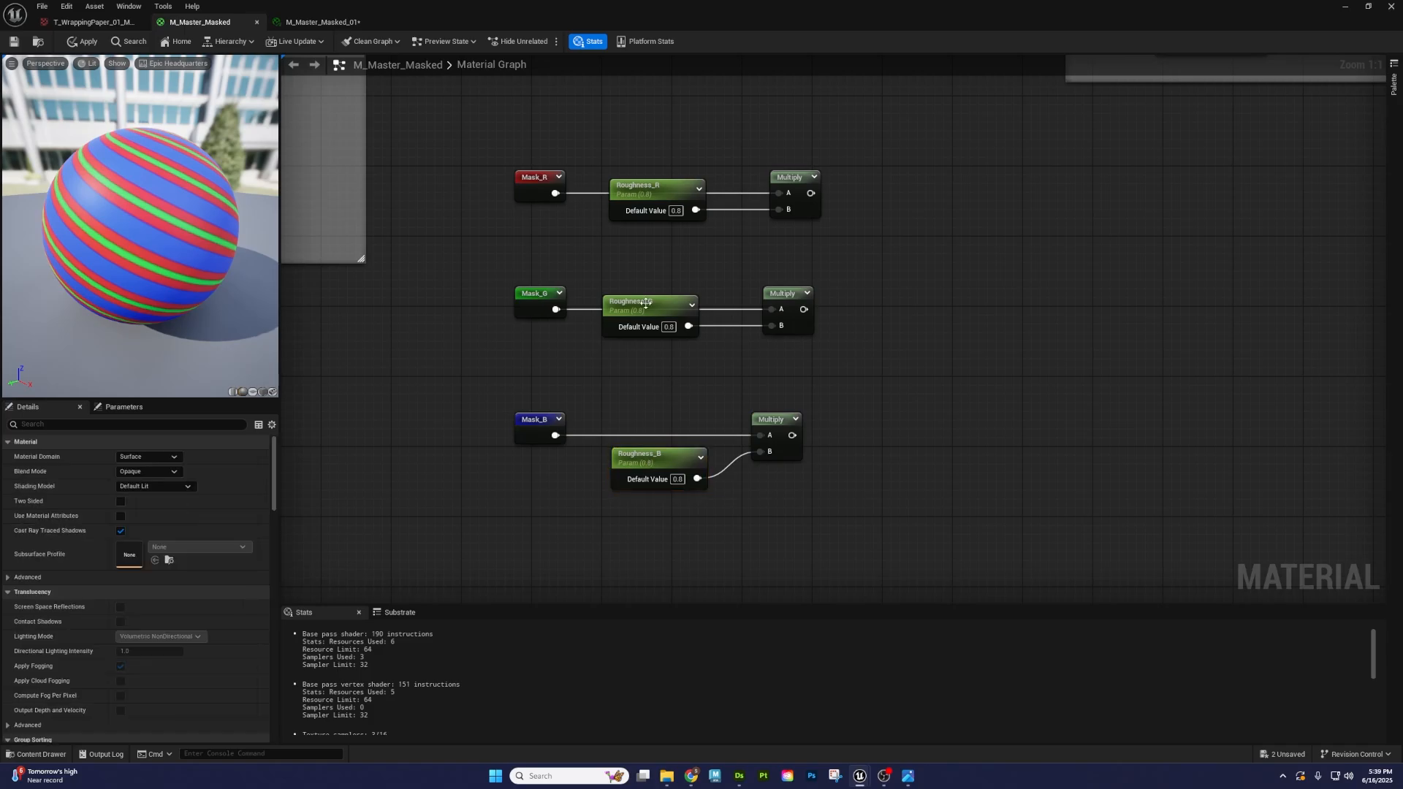
drag(641, 303, 641, 332)
drag(647, 192, 647, 223)
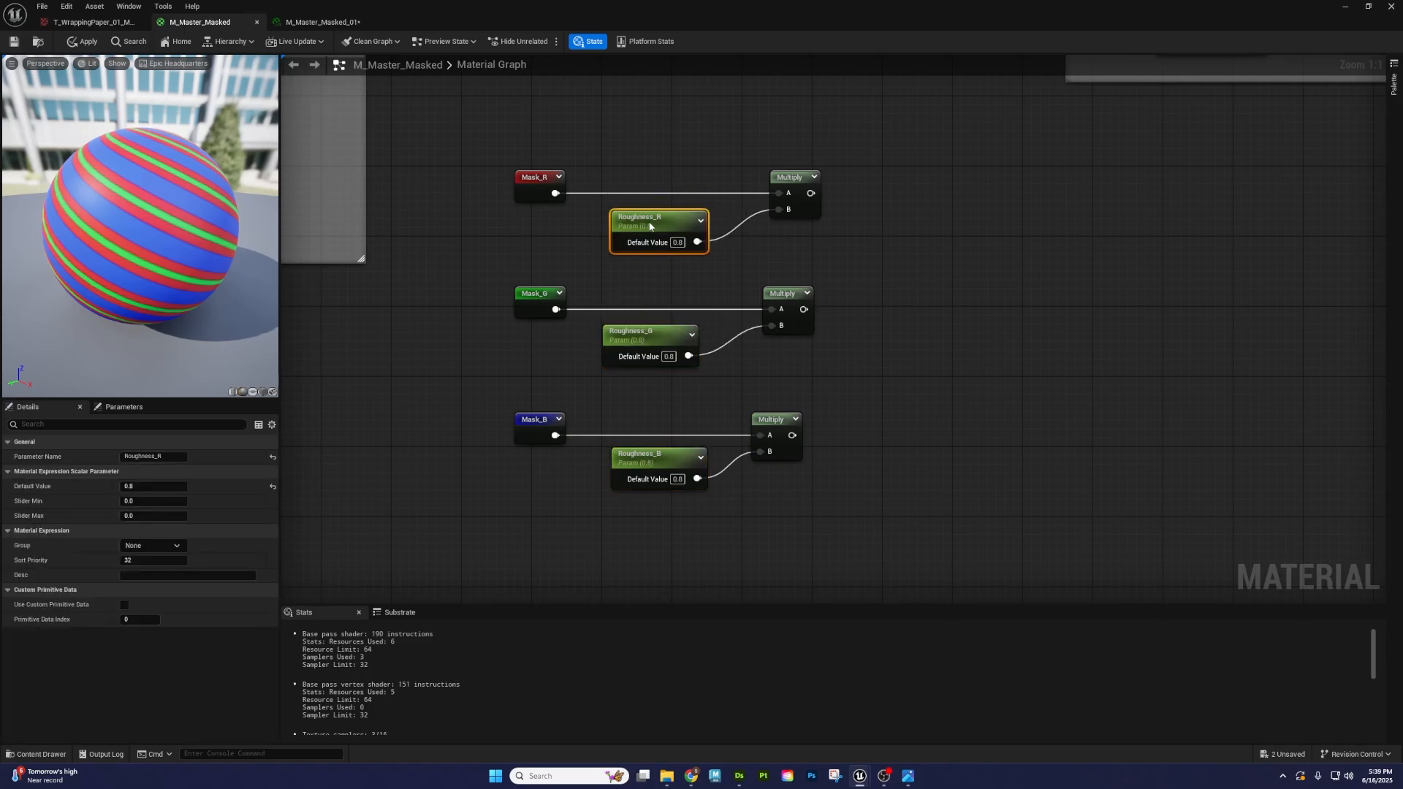
click(757, 149)
right_drag(796, 171, 839, 345)
scroll(862, 373, down, 4)
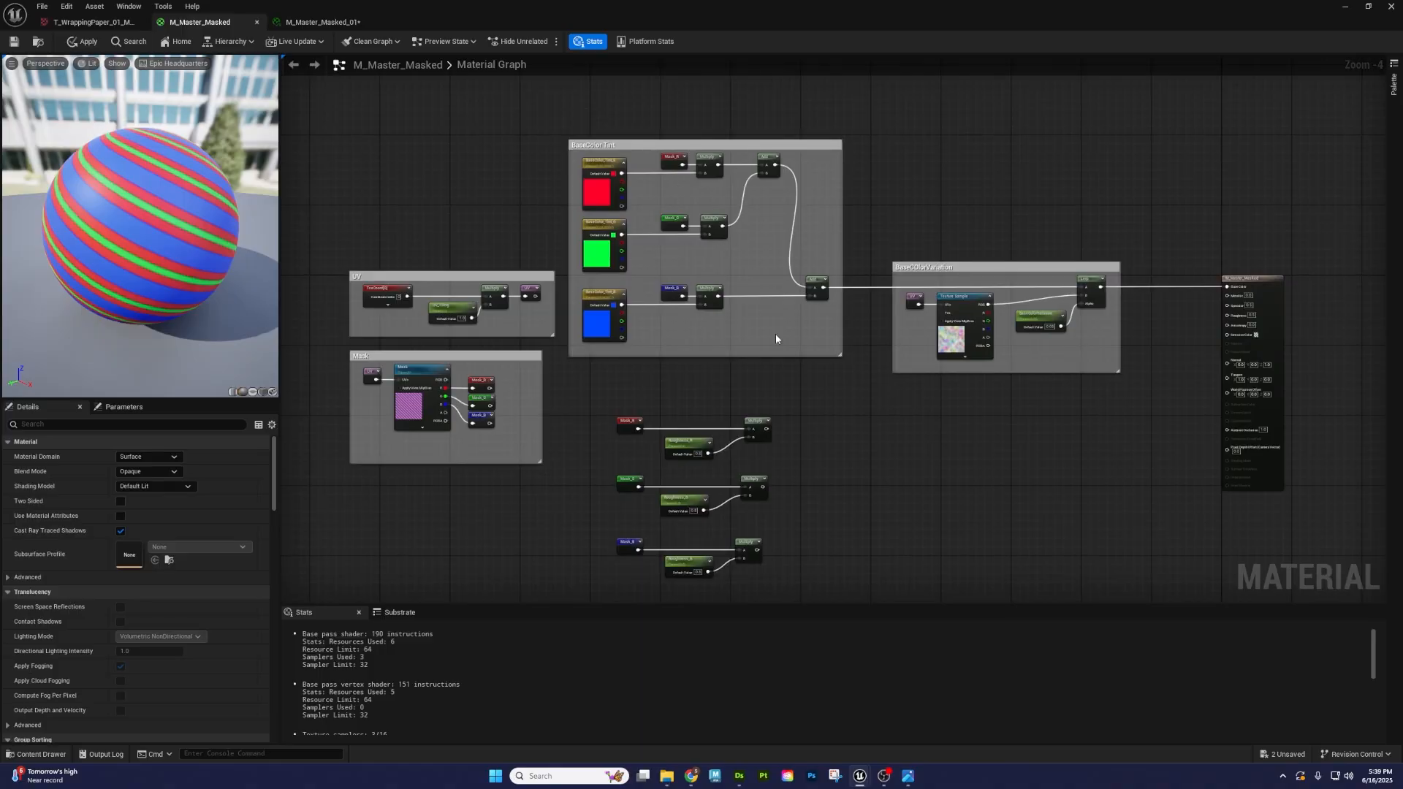
scroll(776, 338, up, 4)
drag(643, 252, 633, 257)
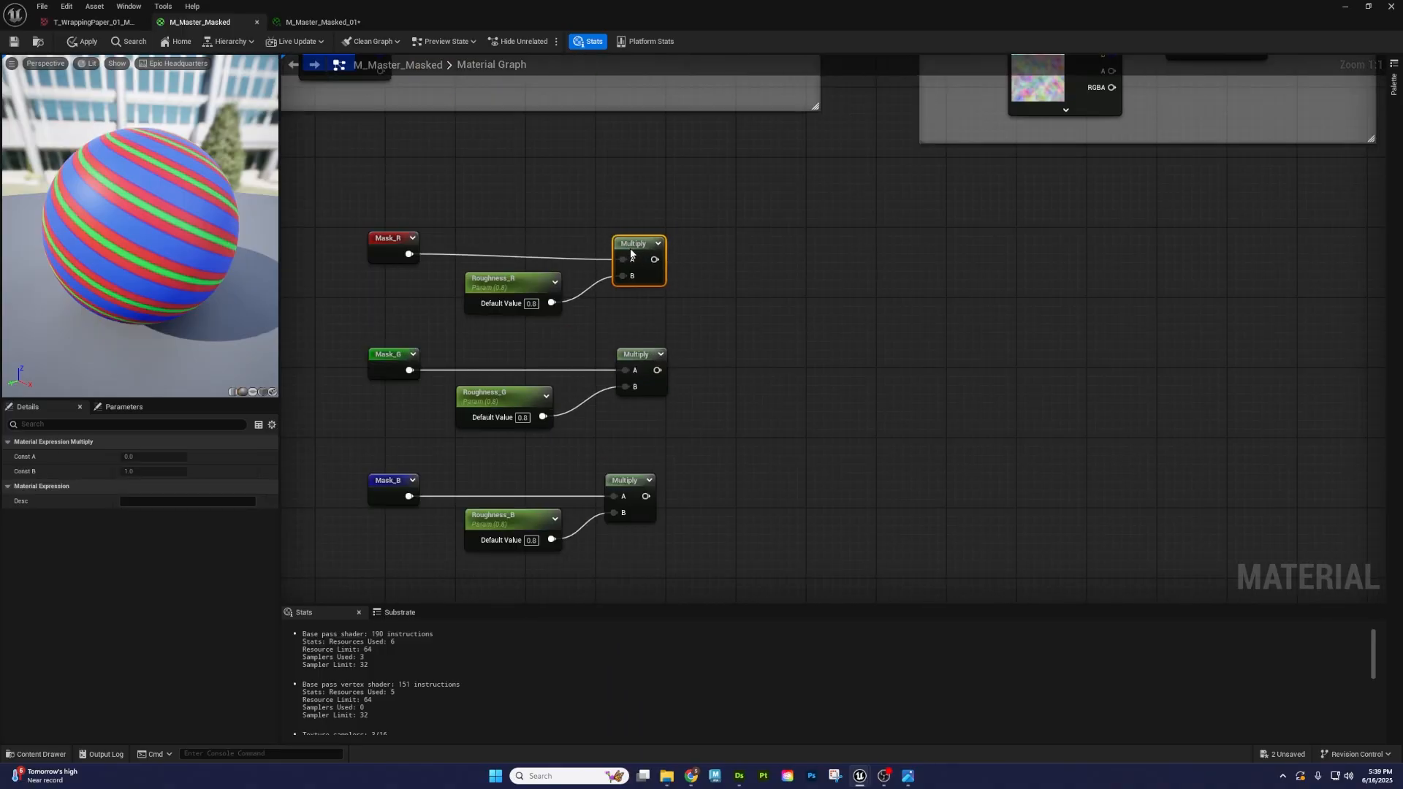
- Place two Add nodes in the empty graph area following the three roughness Multiply nodes
click(766, 262)
right_click(748, 269)
text(add)
key(Return)
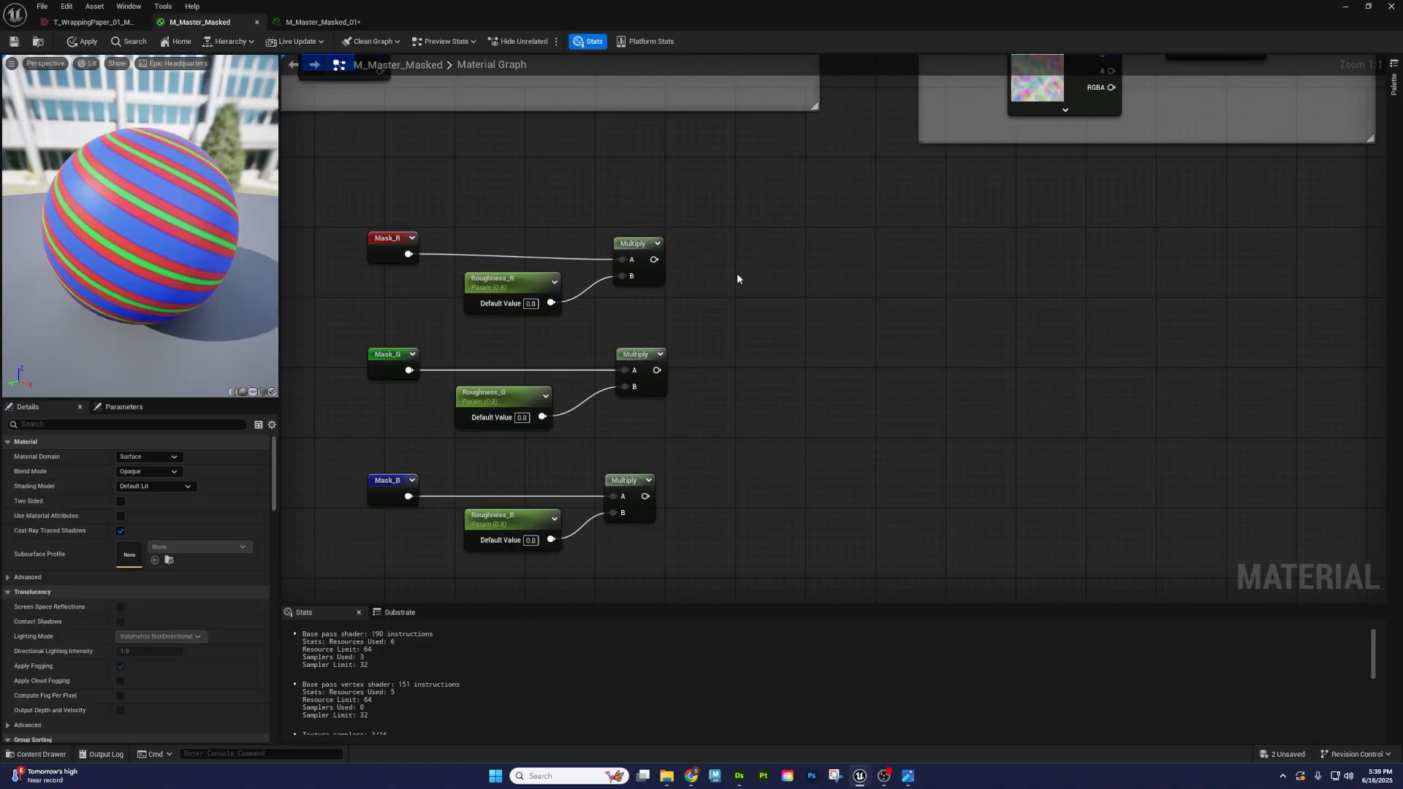
right_click(812, 429)
text(add)
key(Return)
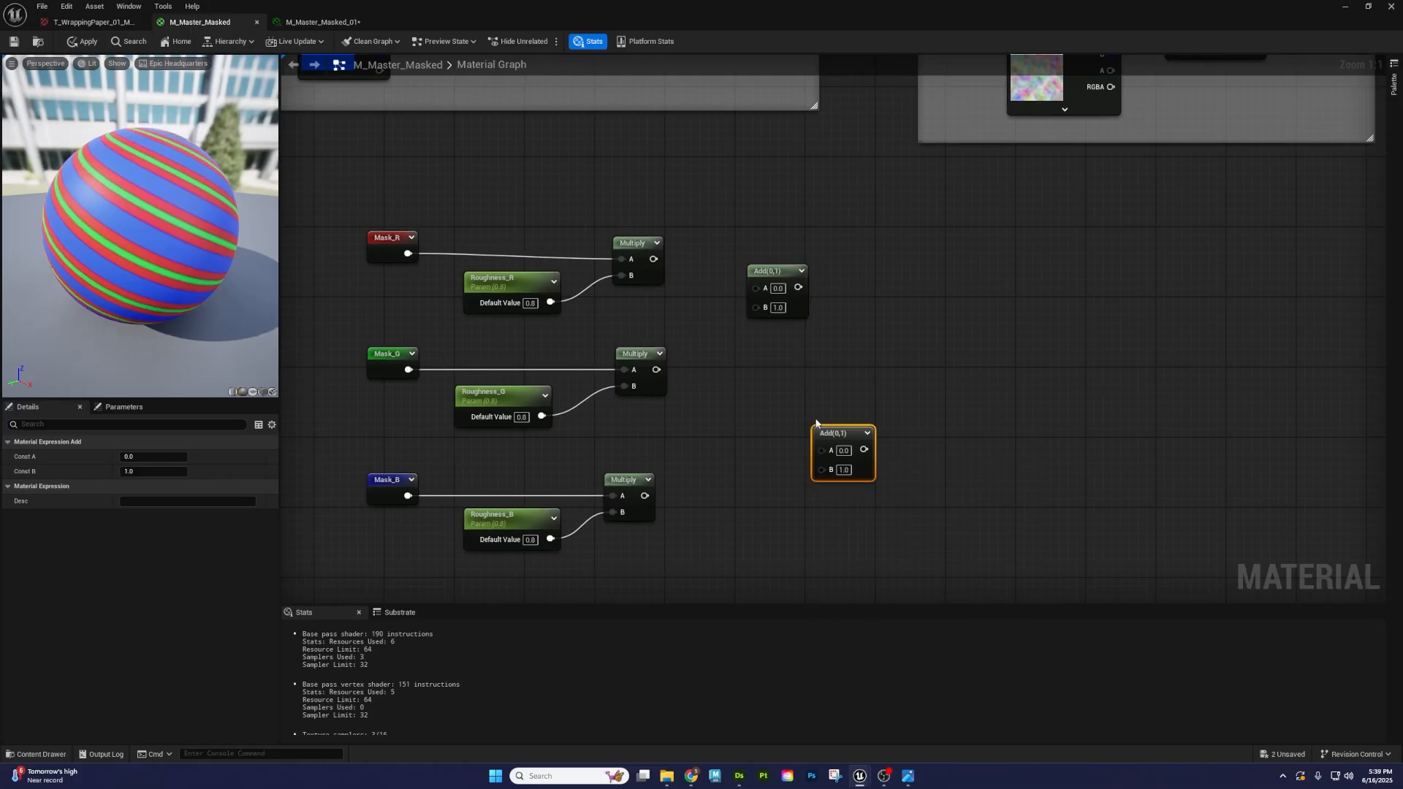
- Connect the Mask_R and Mask_G Multiply outputs to inputs A and B of the first Add node and align the Add nodes
drag(653, 258, 746, 302)
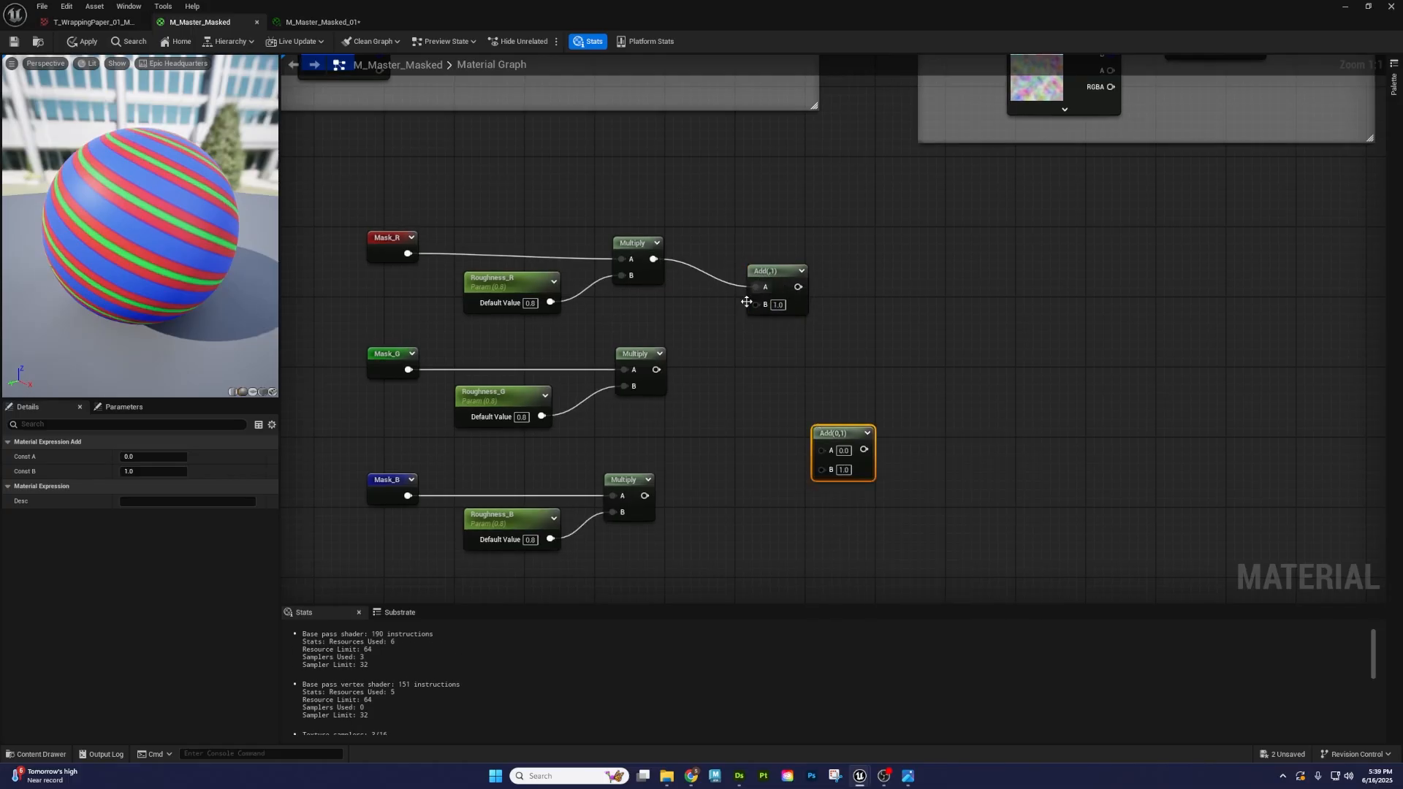
drag(661, 371, 754, 250)
right_drag(878, 286, 799, 270)
drag(693, 243, 744, 432)
- Sum the Mask_B Multiply result in the second Add node, attach a Clamp node to its output, and align the Clamp with the row
drag(565, 479, 847, 252)
text(clamp)
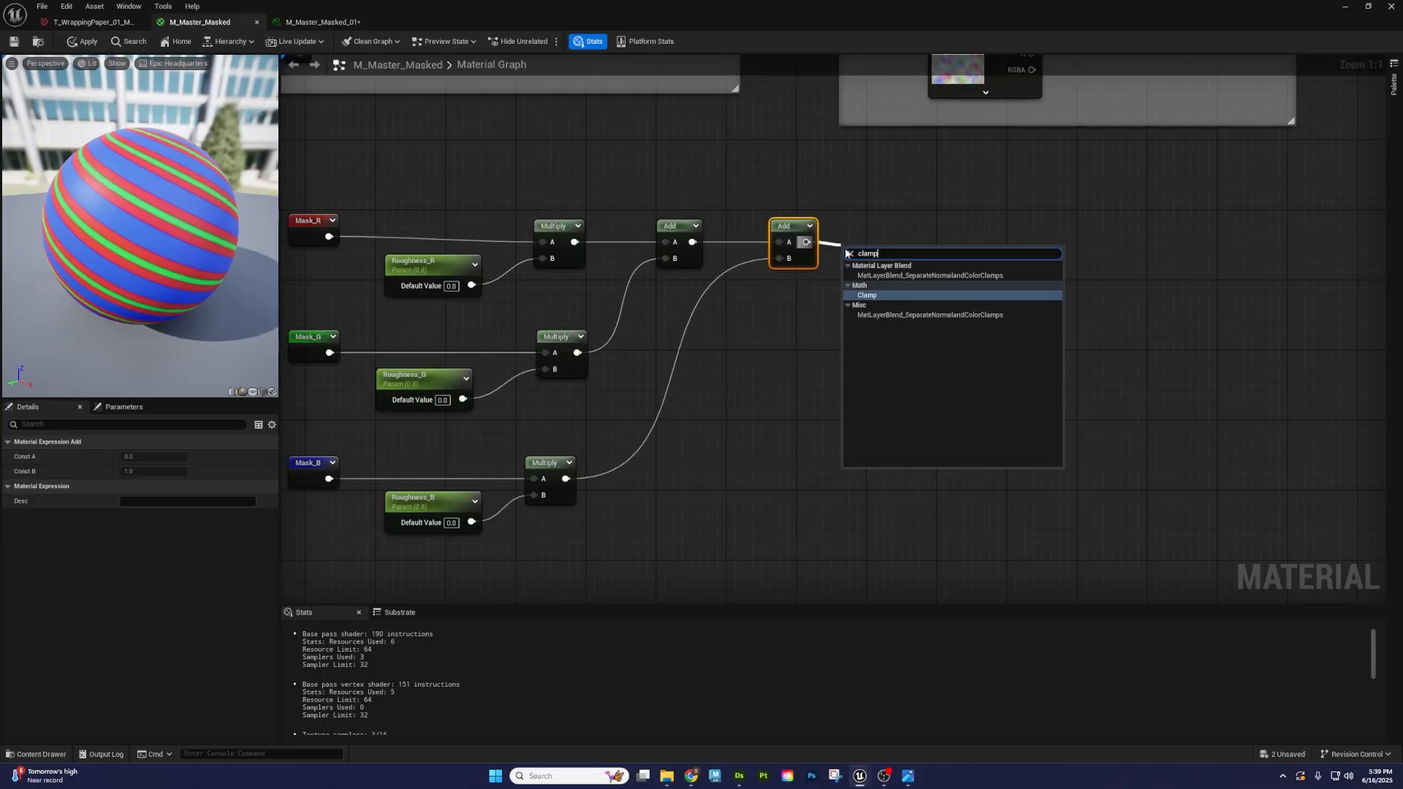
key(Return)
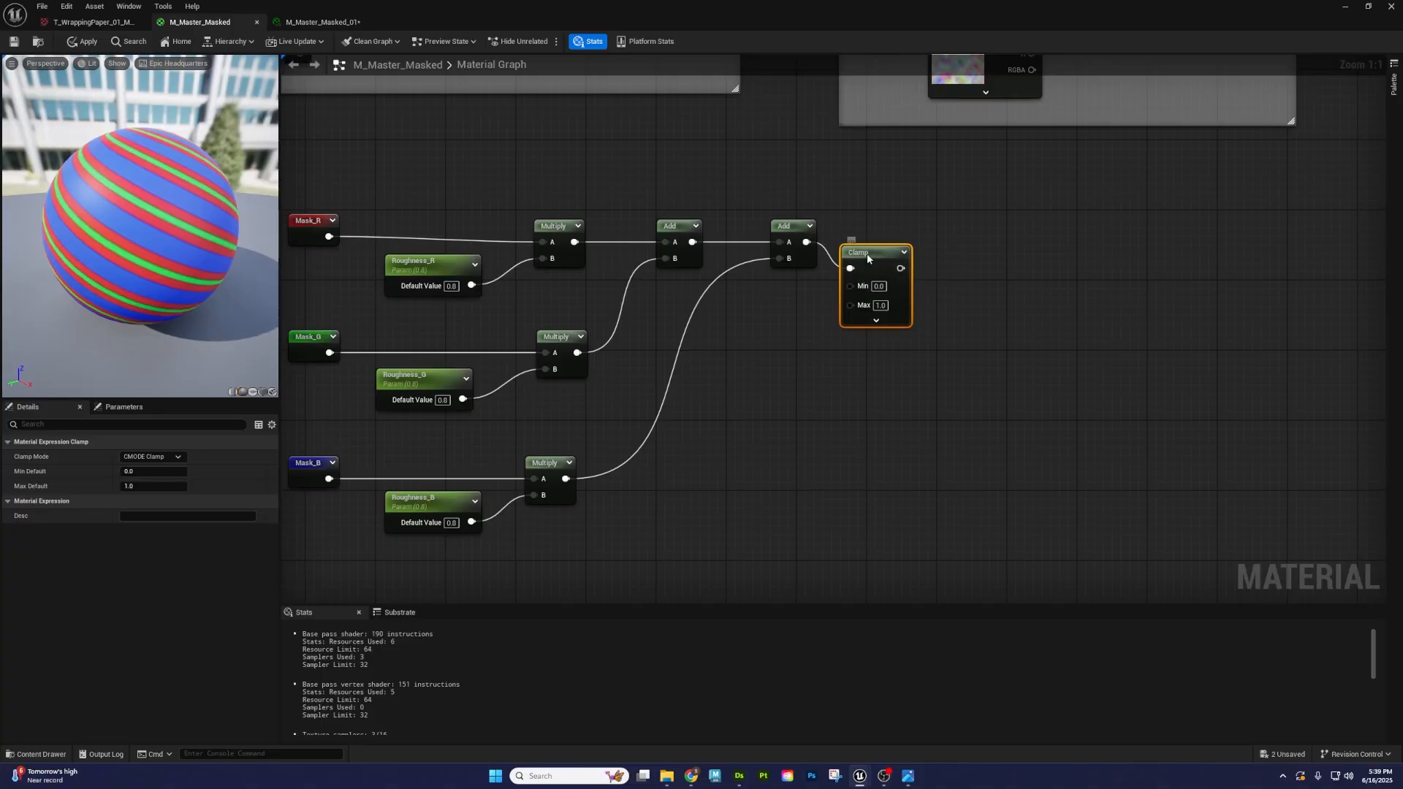
drag(869, 258, 885, 238)
click(865, 218)
right_drag(865, 218, 807, 239)
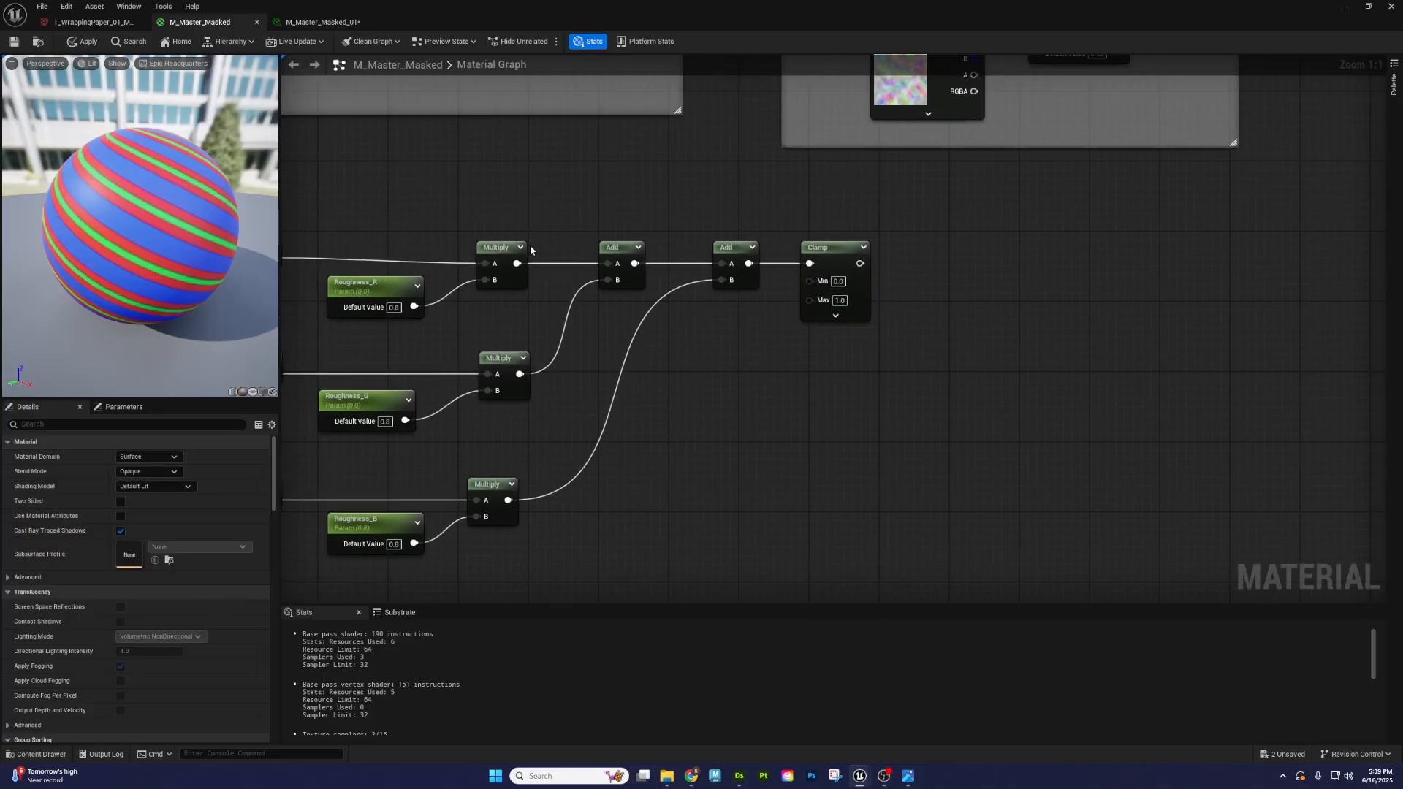
- Connect the Clamp output to the Roughness input of the M_Master_Masked material node
right_drag(509, 273, 670, 357)
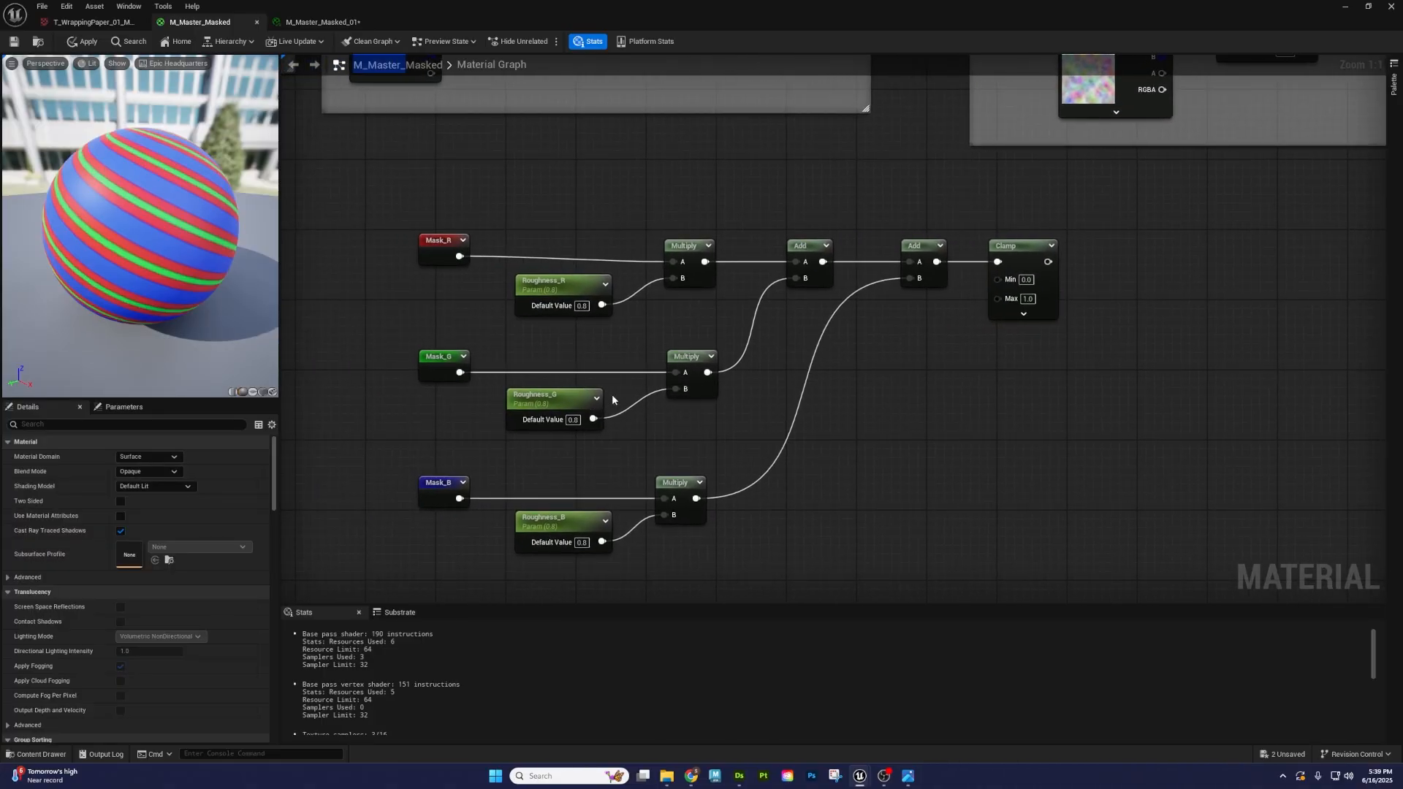
click(566, 397)
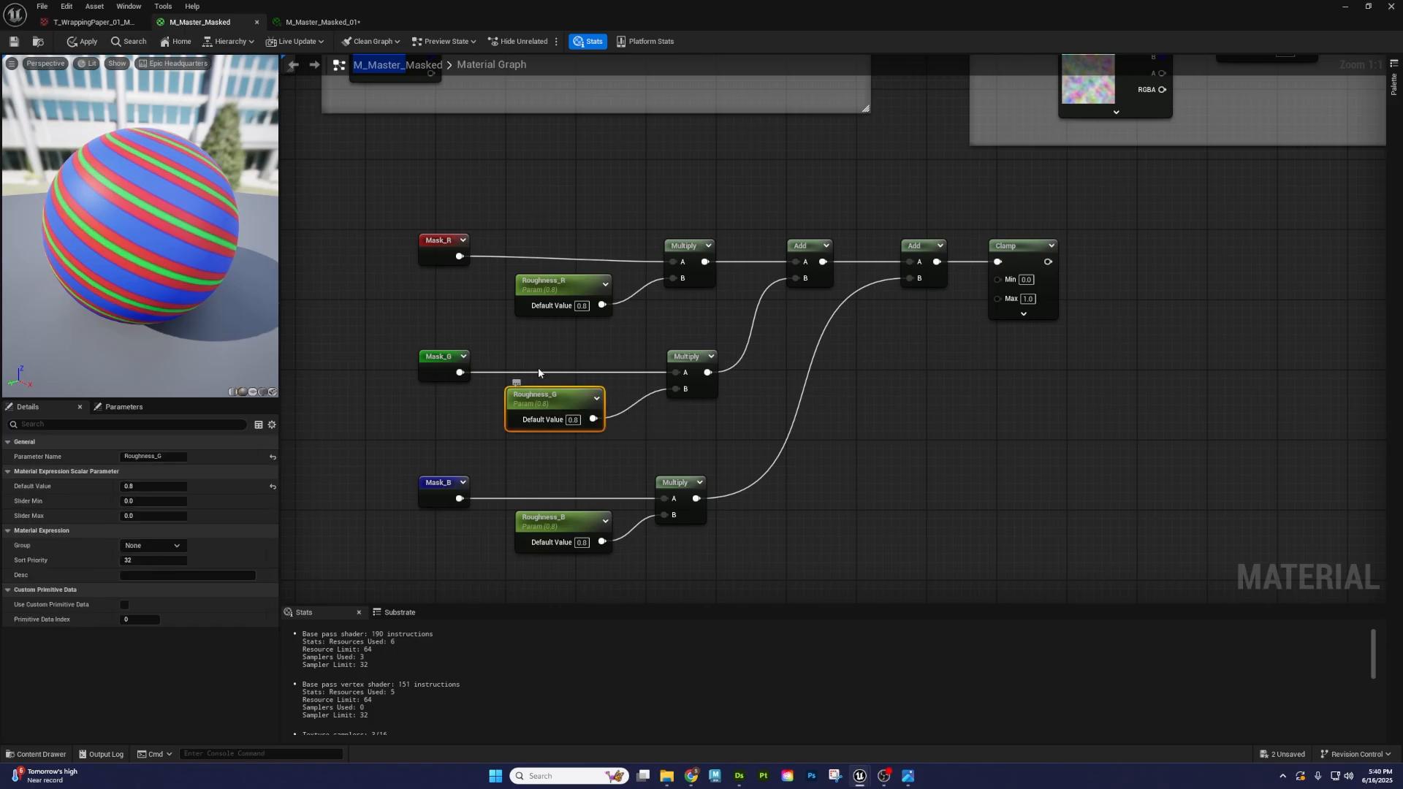
click(658, 360)
right_drag(658, 360, 486, 383)
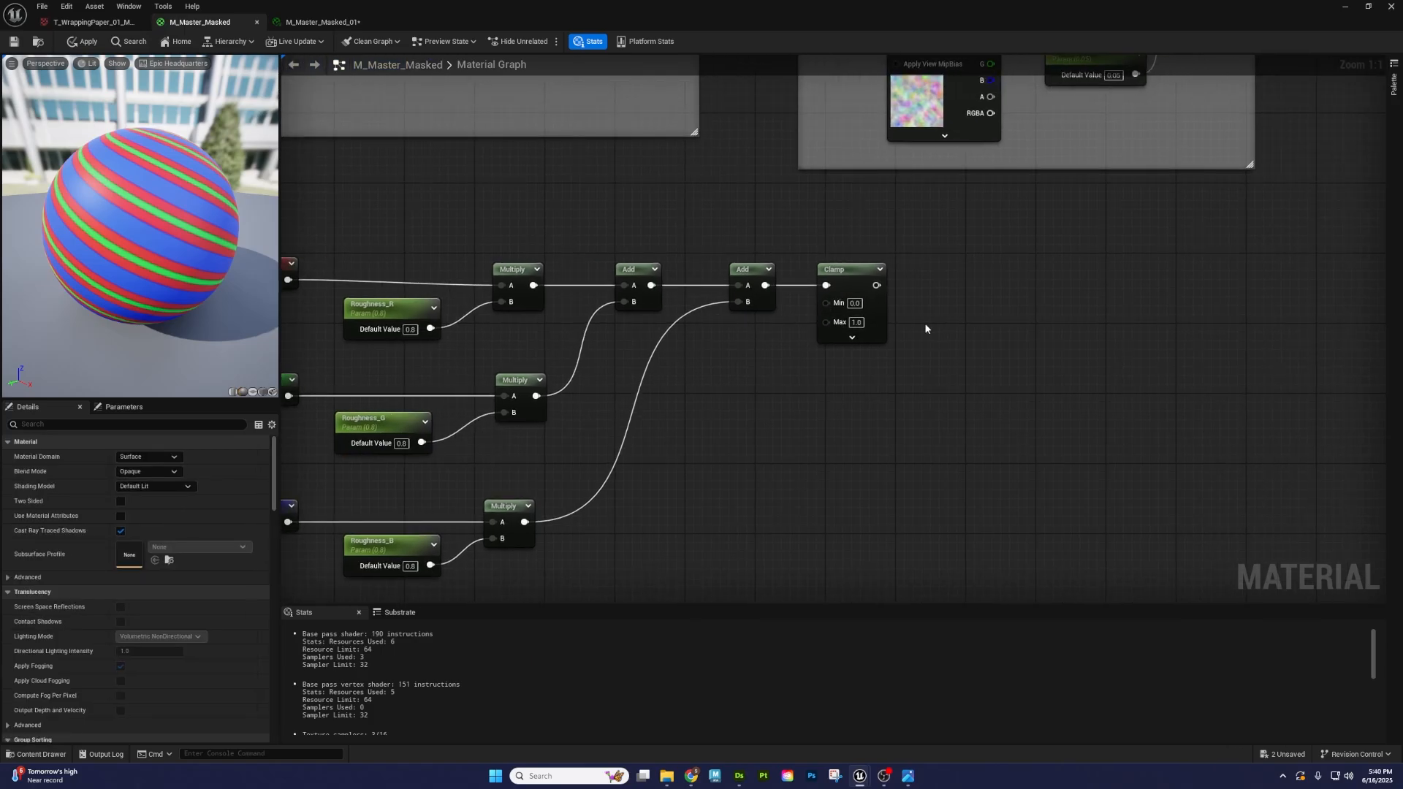
right_drag(925, 328, 702, 369)
drag(649, 333, 1254, 102)
scroll(944, 299, down, 6)
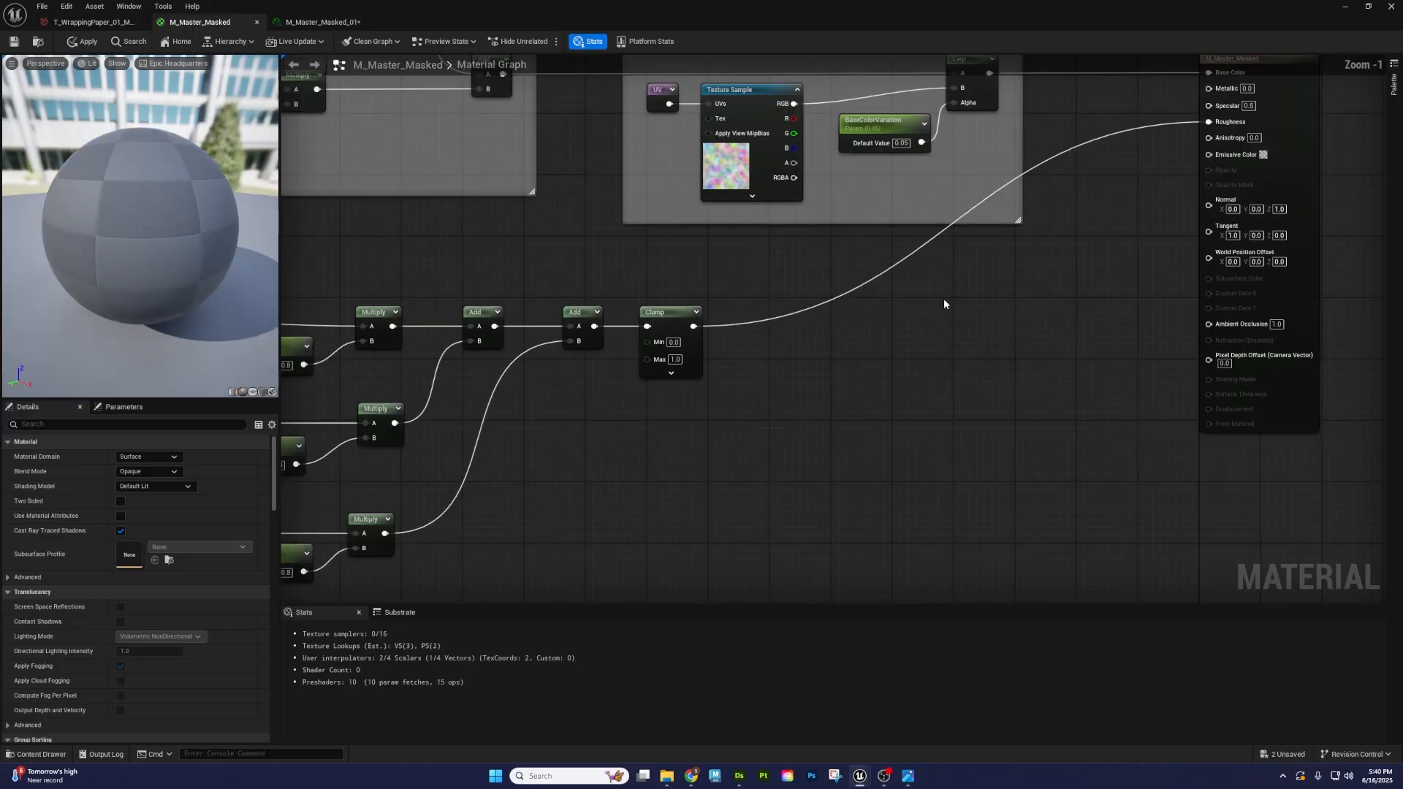
- Enclose all the roughness nodes in a comment box titled Roughness and move it beneath the BaseColorVariation group
drag(934, 476, 673, 354)
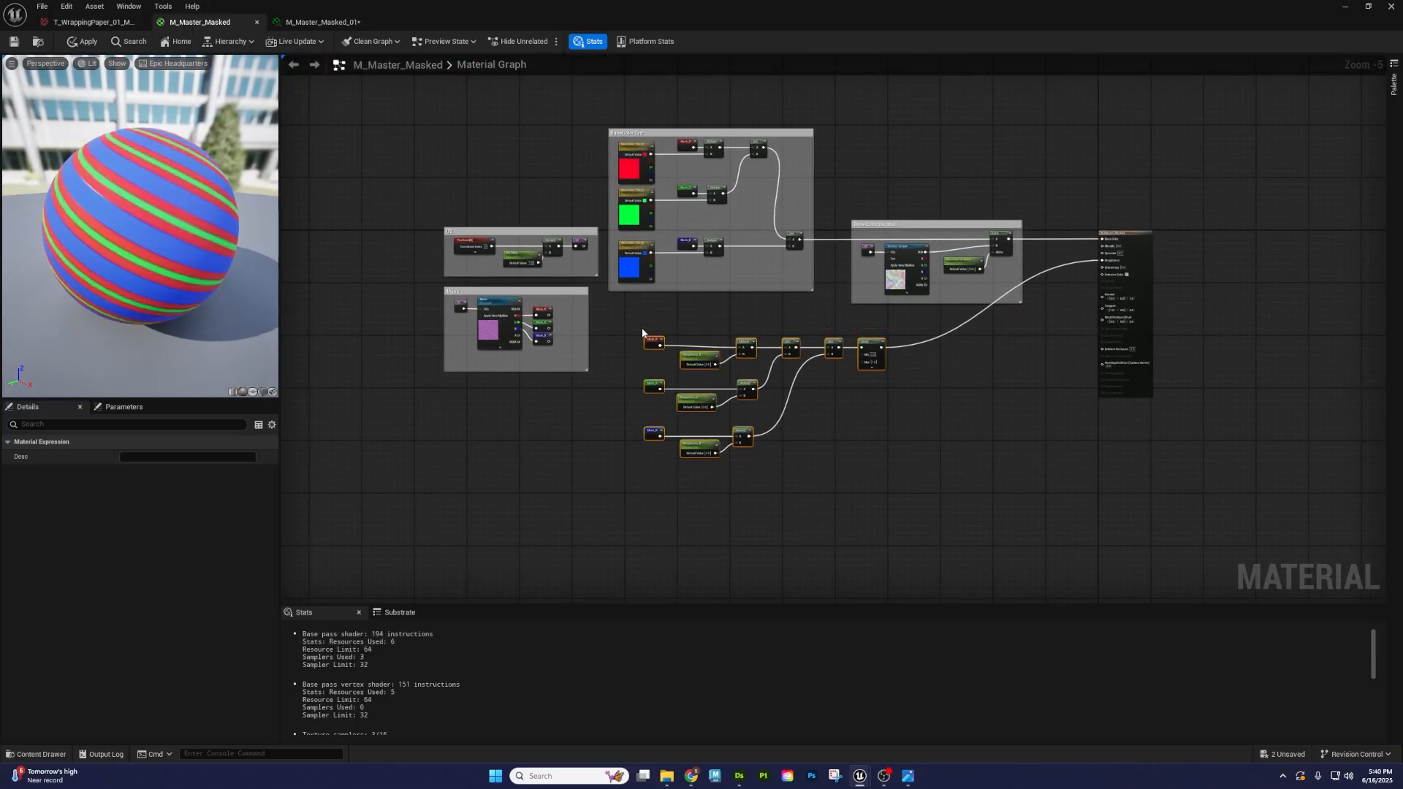
key(c)
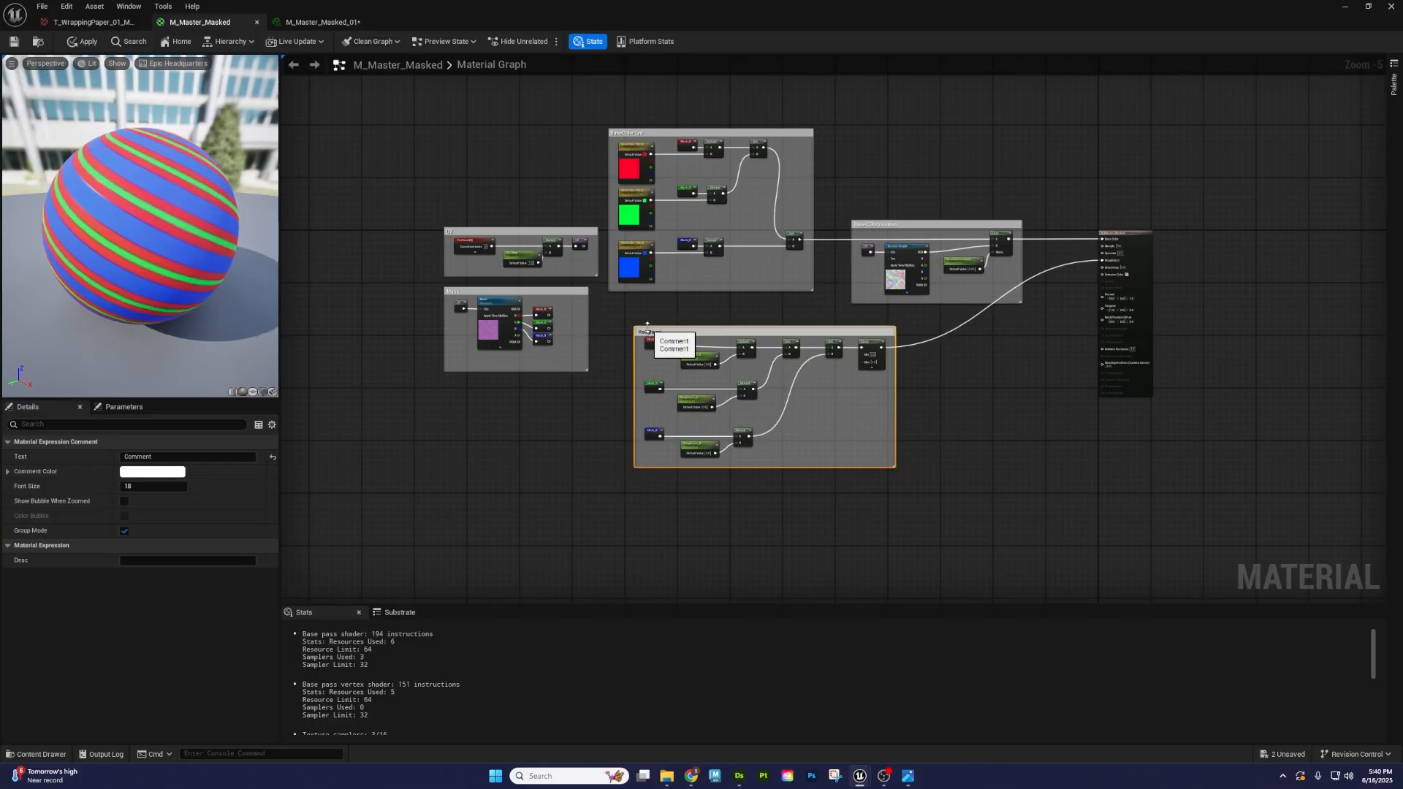
key(Return)
scroll(997, 379, up, 3)
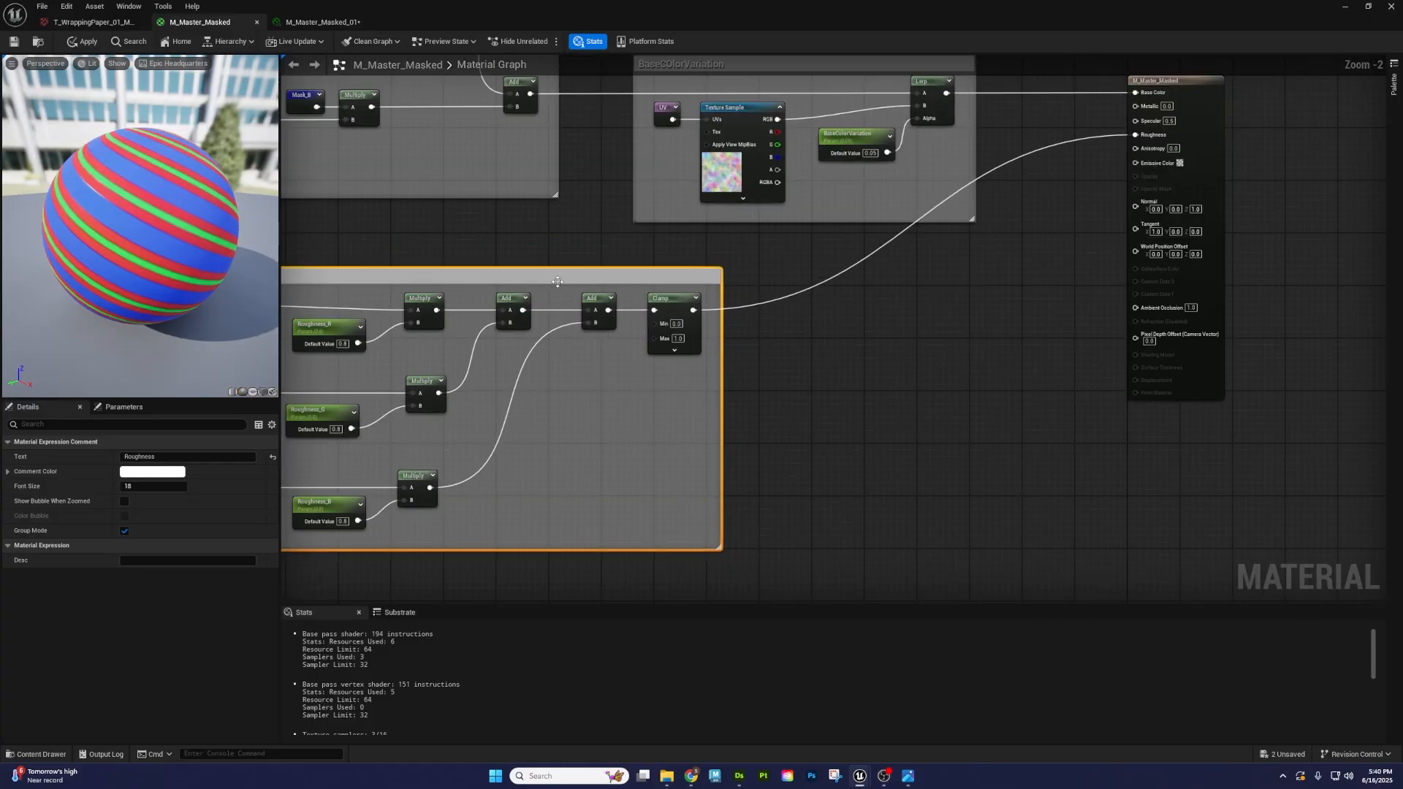
drag(557, 282, 851, 252)
click(1020, 298)
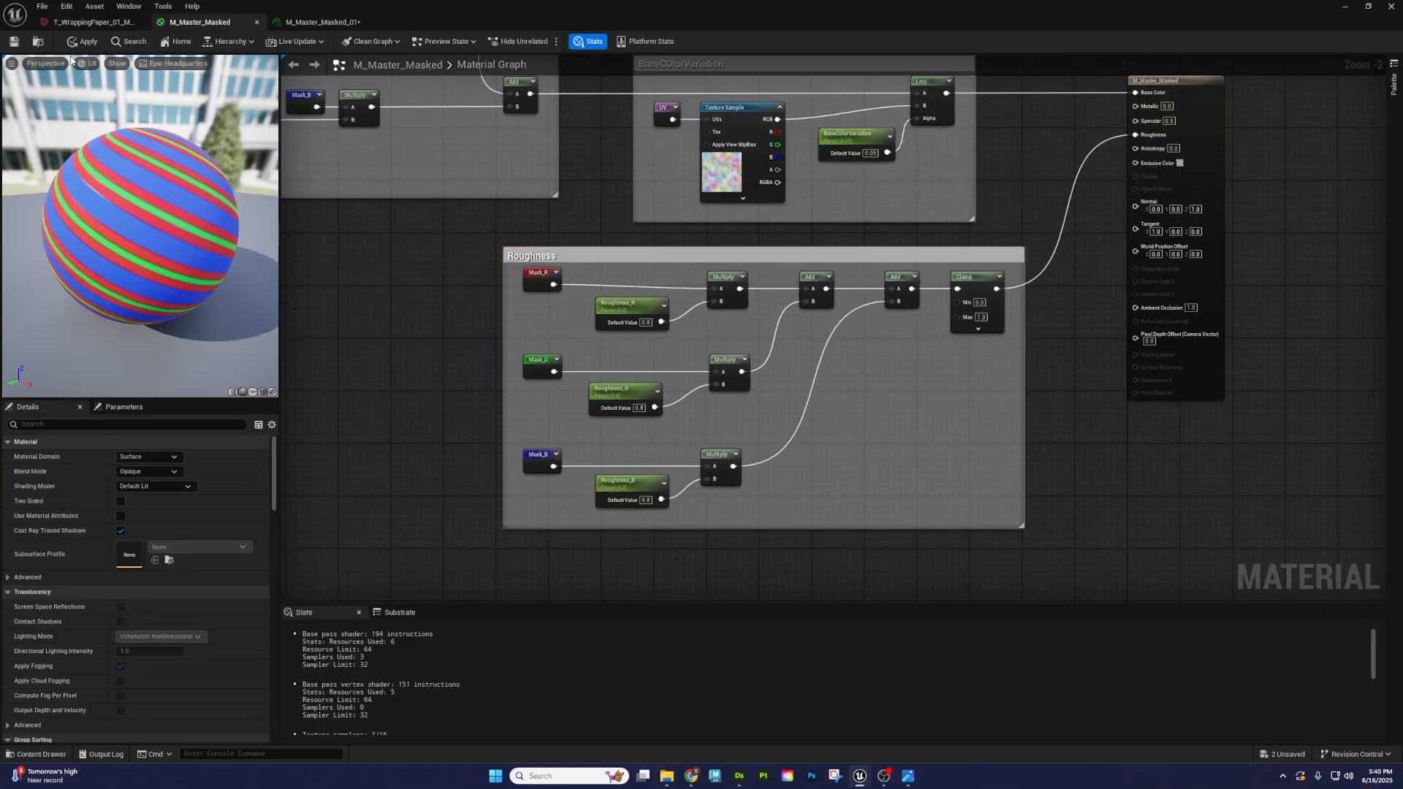
- Apply the master material changes and show the M_Master_Masked_01 instance in a smaller window over the level viewport
click(85, 42)
drag(424, 12, 892, 154)
click(1045, 166)
right_drag(467, 270, 439, 289)
key(w)
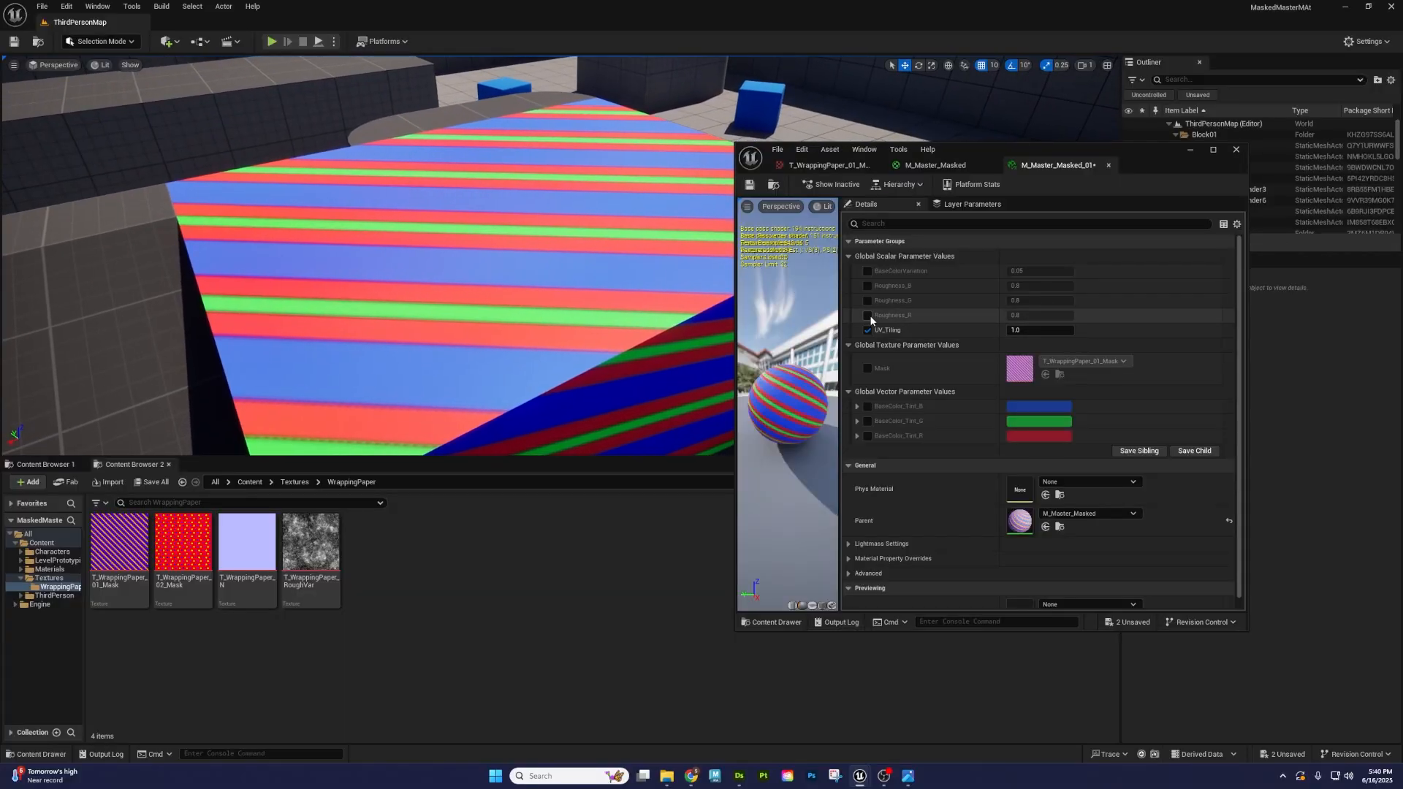
- Enable the roughness overrides in the instance, setting Roughness_R to 0.16, Roughness_G to 0.064 and Roughness_B to 0.12
click(868, 315)
drag(1040, 315, 1012, 315)
click(868, 300)
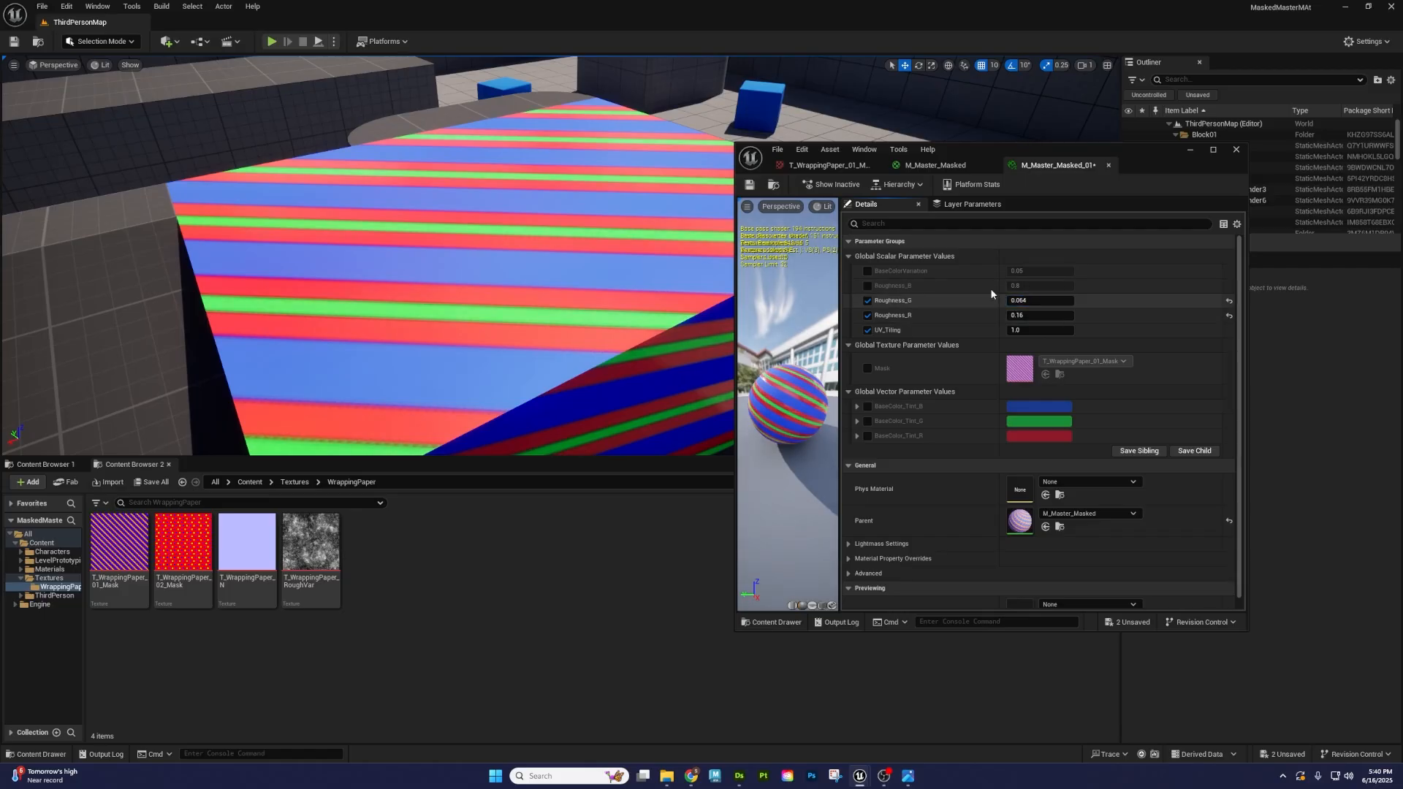
click(868, 286)
drag(1040, 286, 991, 286)
- Select the blue cube beside the striped block in the level and reposition it slightly
right_drag(629, 292, 731, 299)
mouse_move(556, 292)
right_down()
mouse_move(643, 245)
mouse_move(708, 238)
mouse_move(504, 289)
mouse_move(607, 285)
mouse_move(562, 289)
right_up()
right_drag(476, 253, 504, 299)
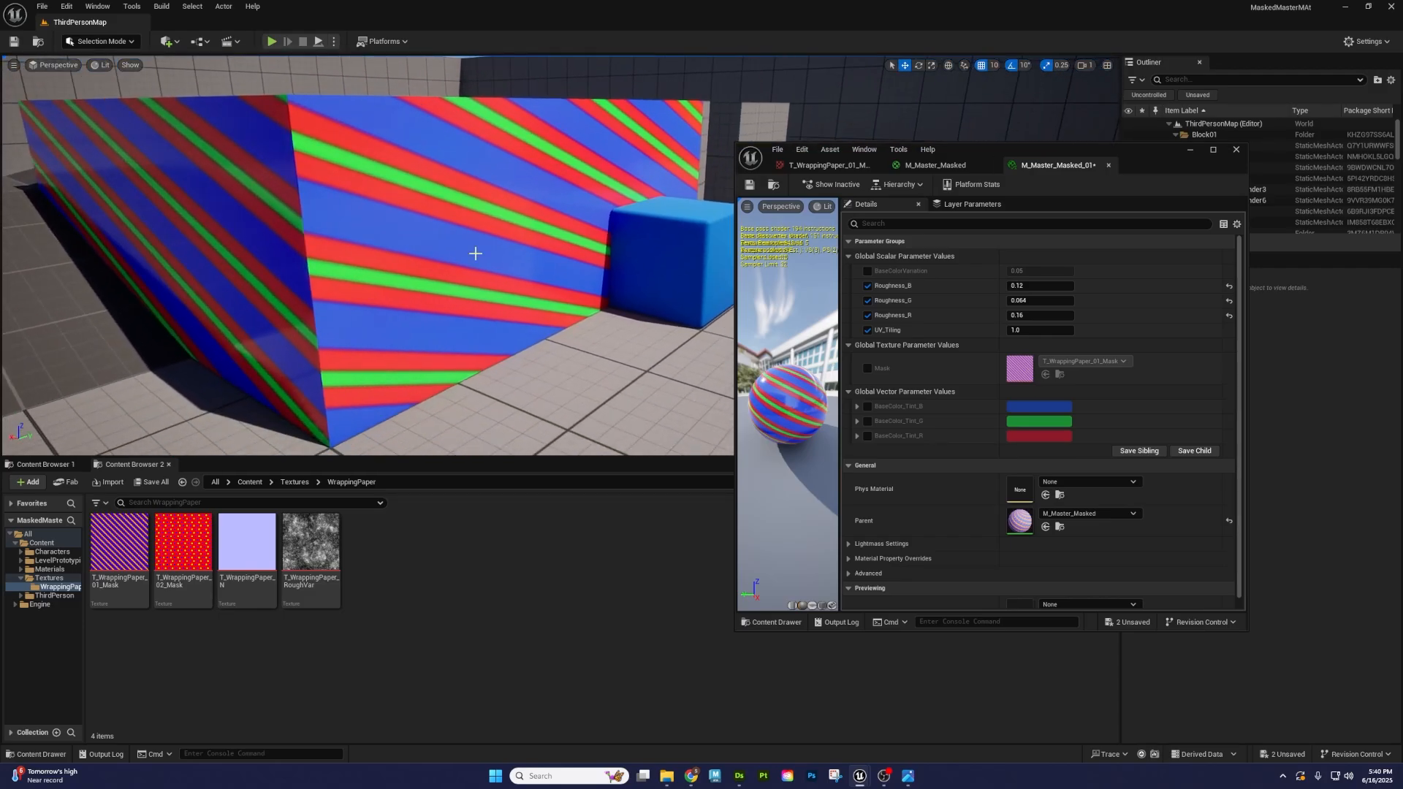
click(450, 274)
click(640, 274)
drag(685, 255, 690, 286)
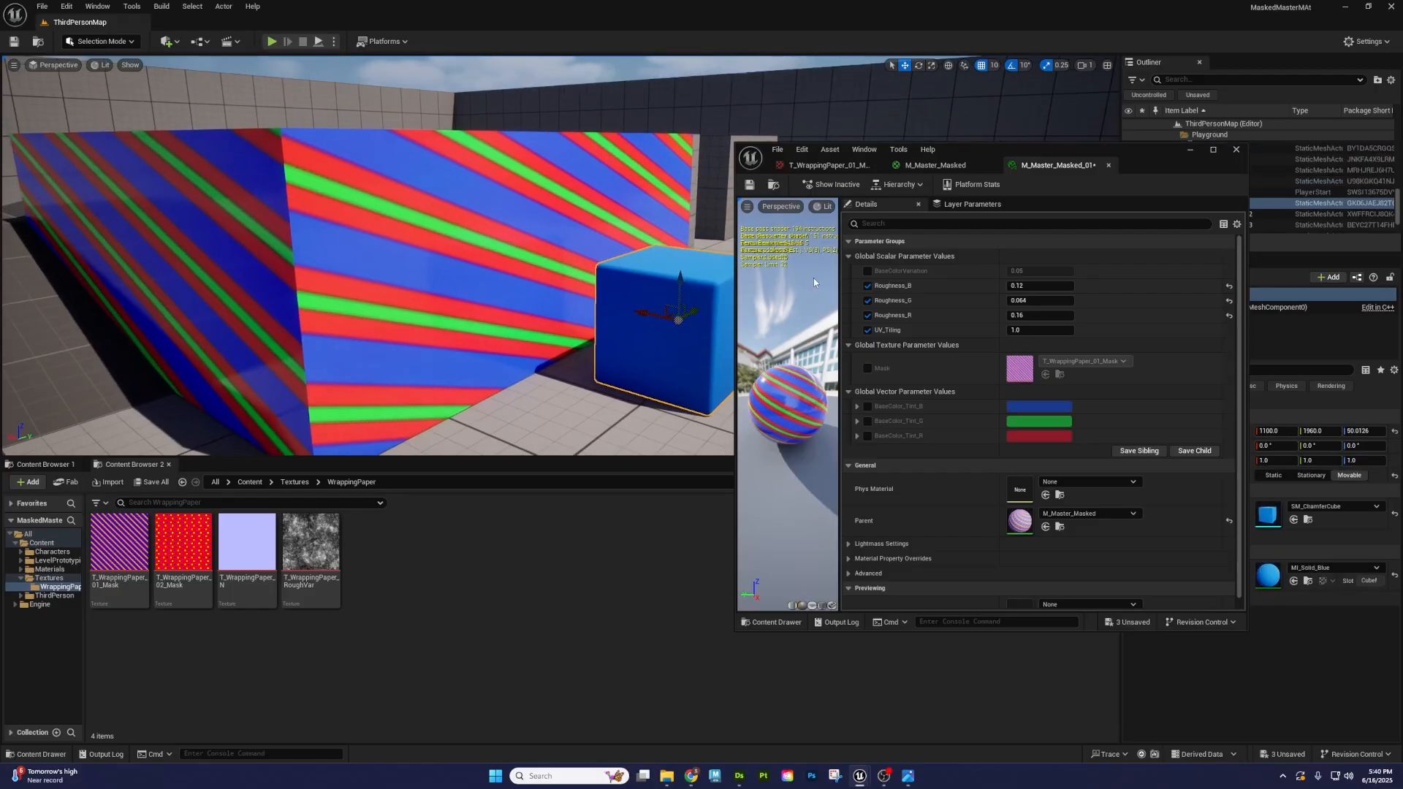
- Set Roughness_B, Roughness_G and Roughness_R to 0.0 and view the striped block's reflections up close
click(1038, 286)
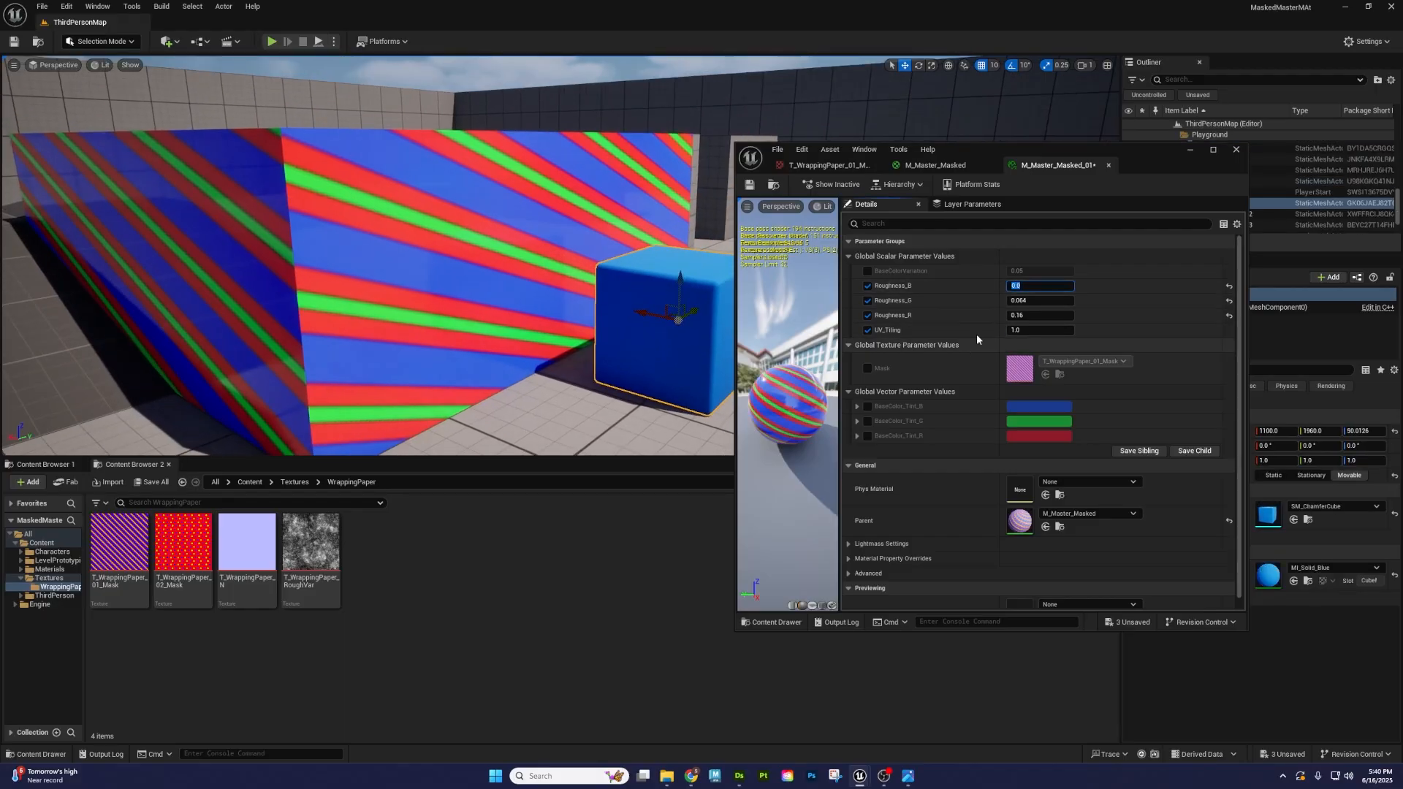
click(1015, 302)
click(1019, 317)
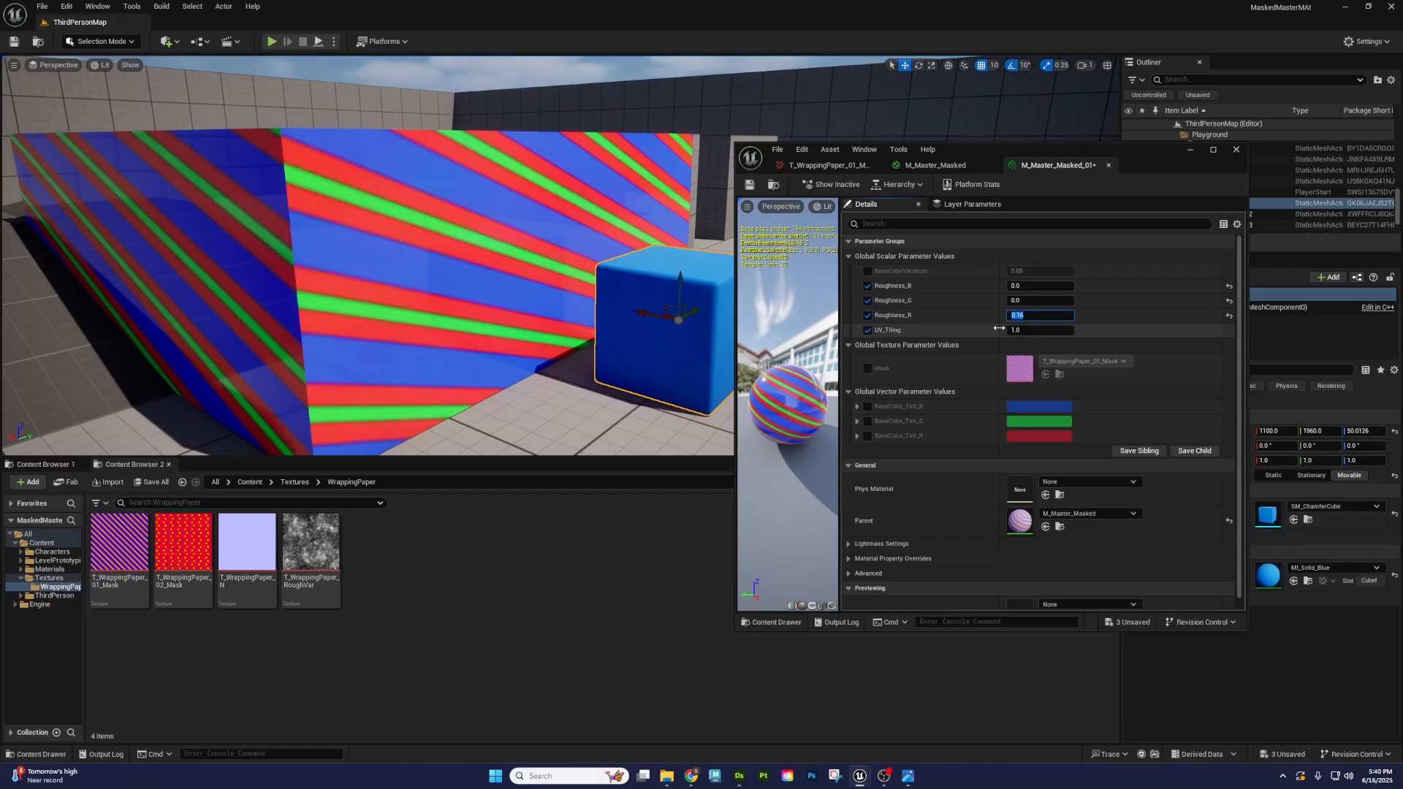
mouse_move(599, 317)
right_down()
mouse_move(636, 359)
mouse_move(614, 292)
mouse_move(618, 303)
mouse_move(596, 303)
mouse_move(607, 307)
right_up()
key(w)
key(s)
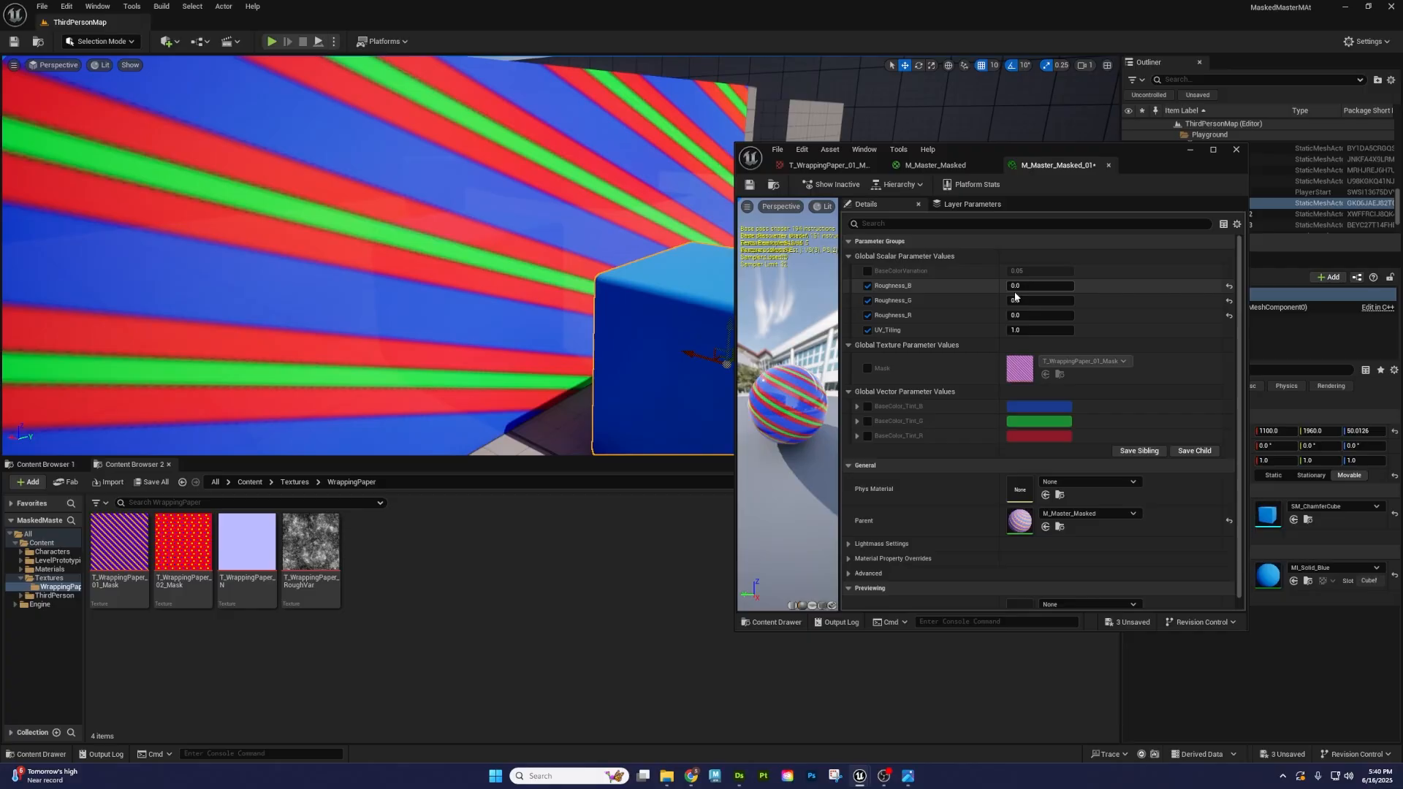
- Set Roughness_B, Roughness_G and Roughness_R to 1.0 in the material instance
text(1)
key(Return)
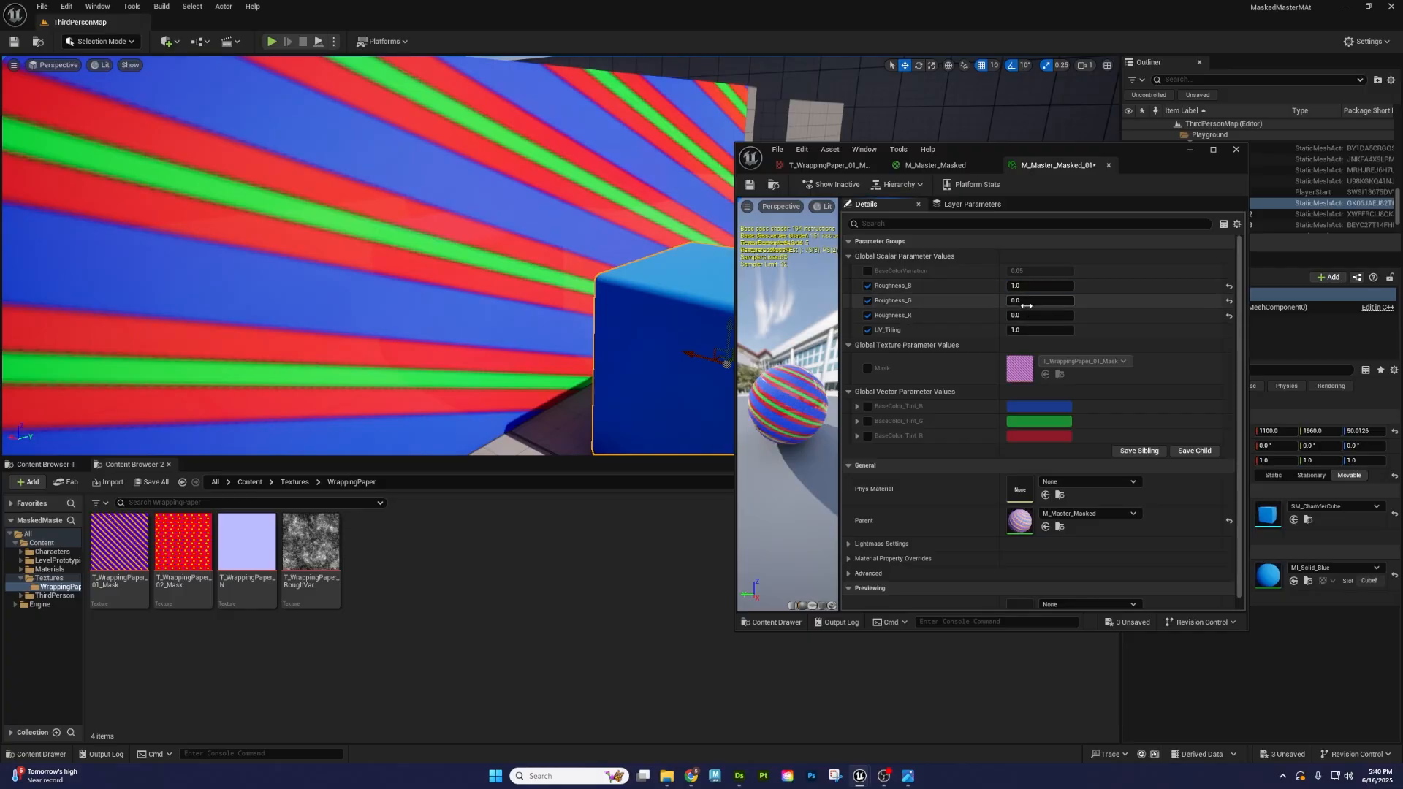
key(Return)
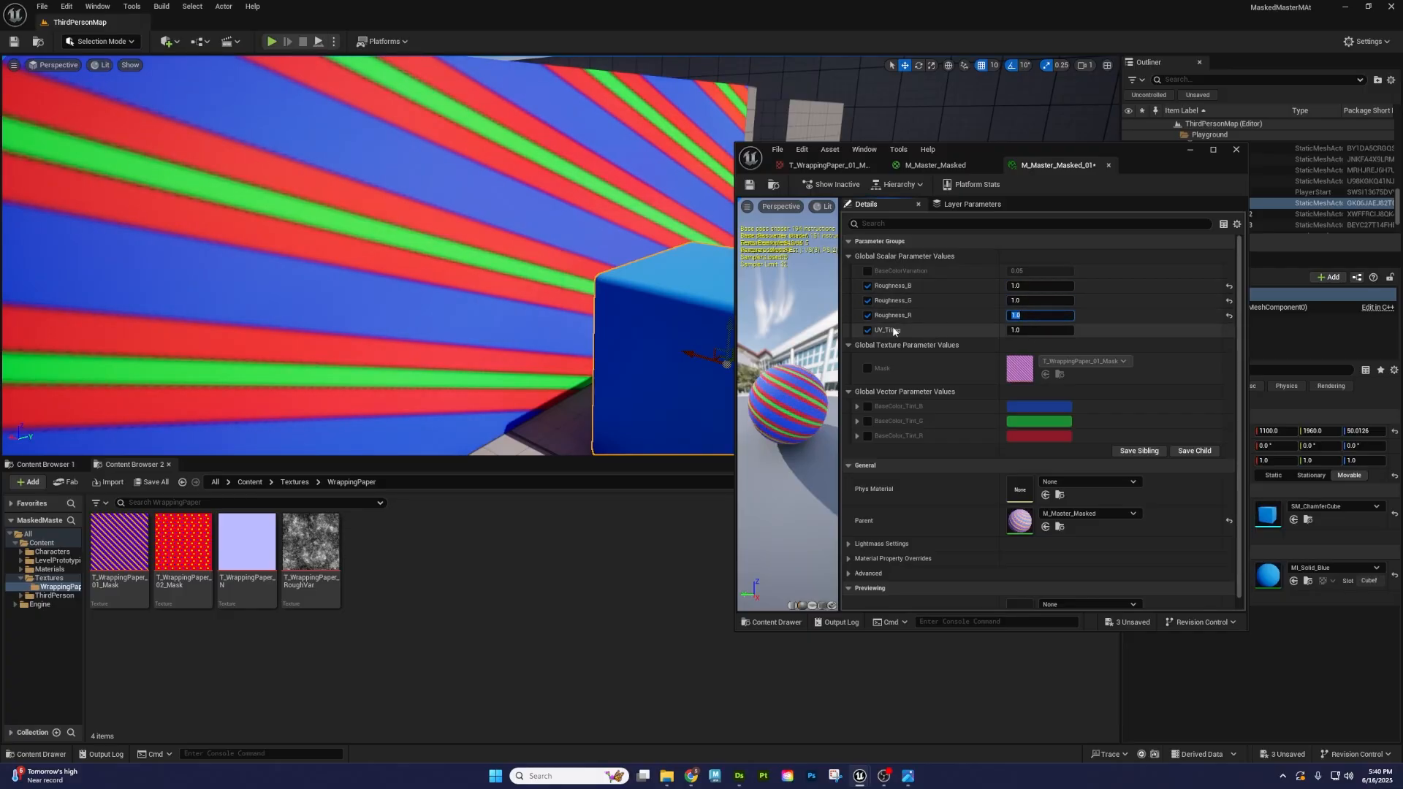
- Examine the striped block's surface shading in the level from several distances and angles
right_drag(628, 314, 599, 302)
key(s)
key(w)
key(s)
key(w)
key(s)
key(w)
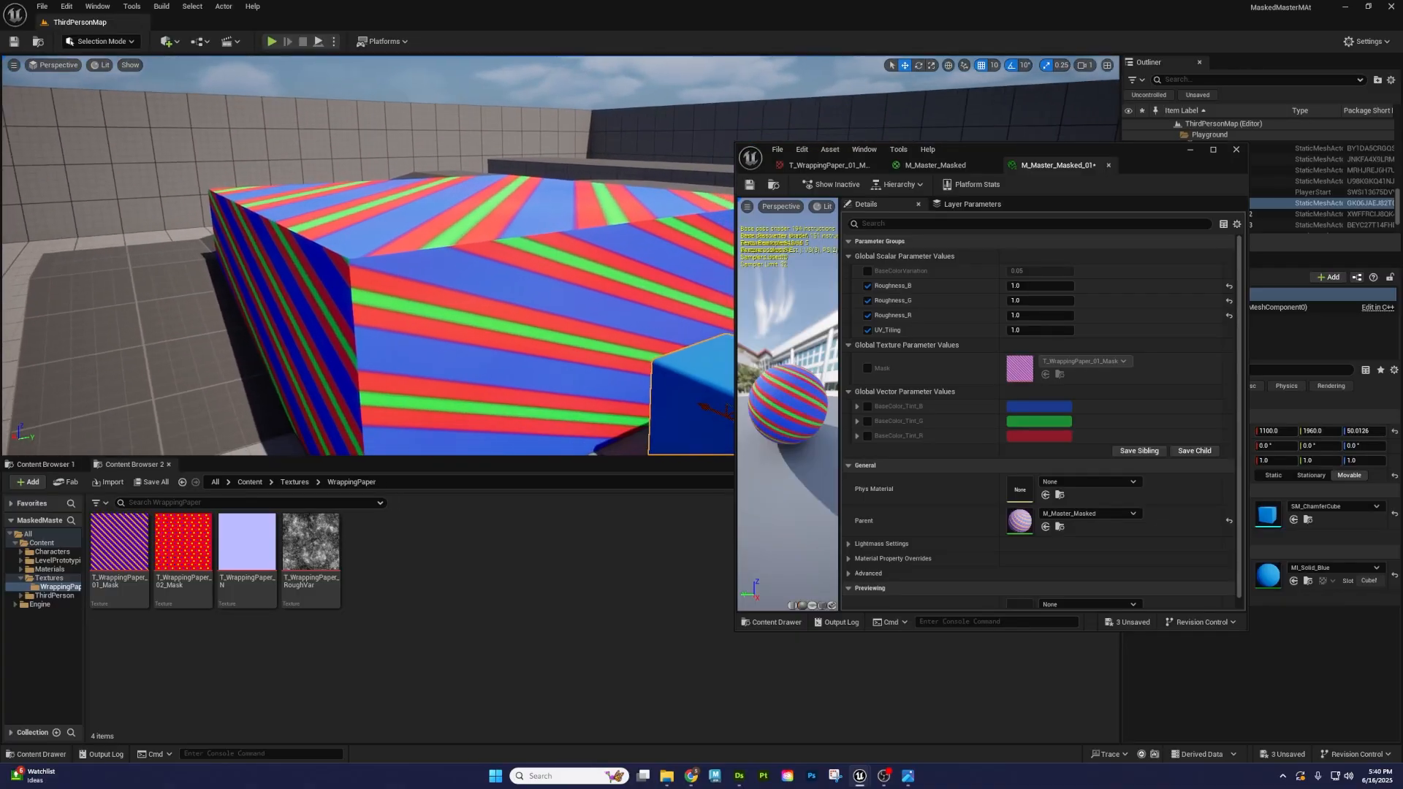
scroll(517, 330, down, 5)
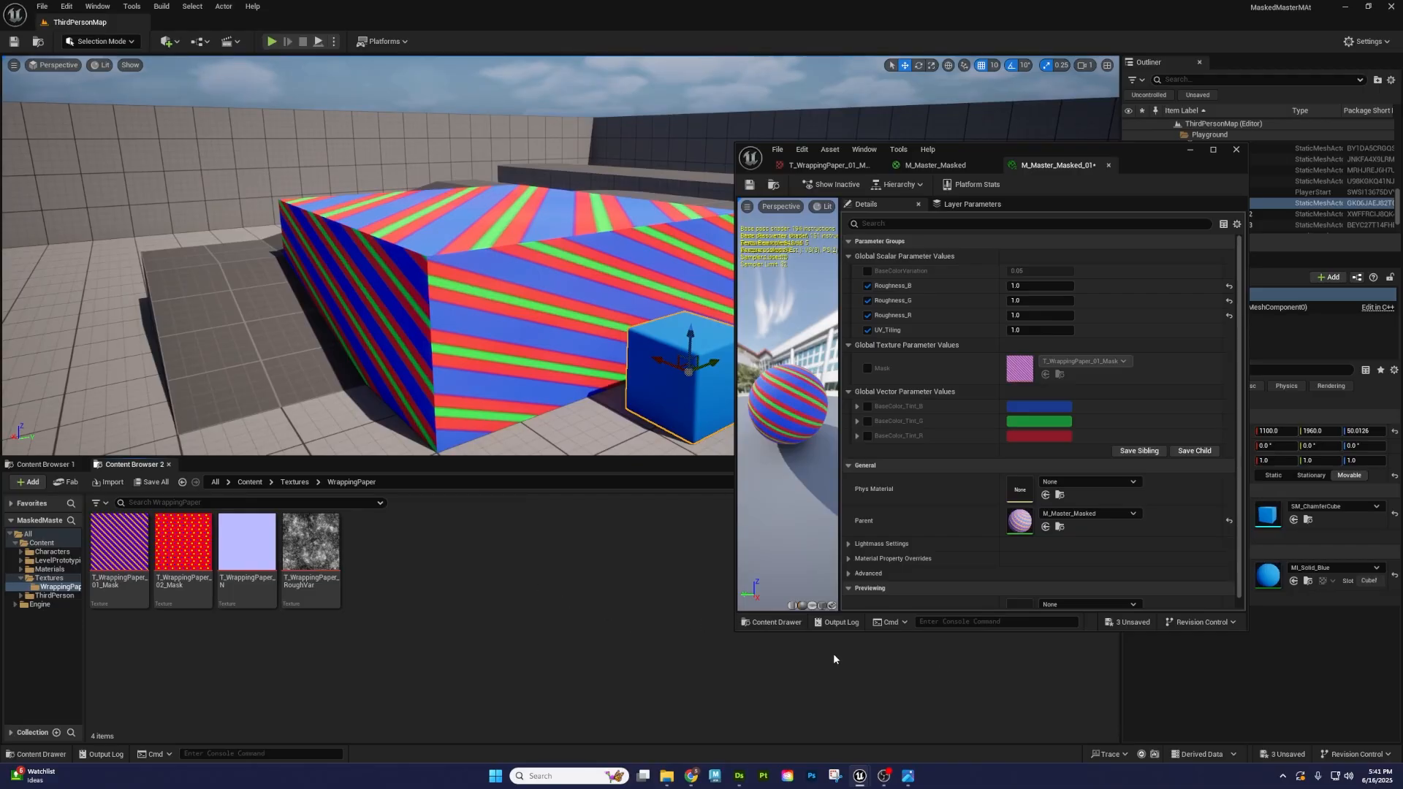
- Return to the M_Master_Masked graph and duplicate the whole Roughness comment group, placing the copy directly beneath the original
double_click(1072, 157)
click(200, 22)
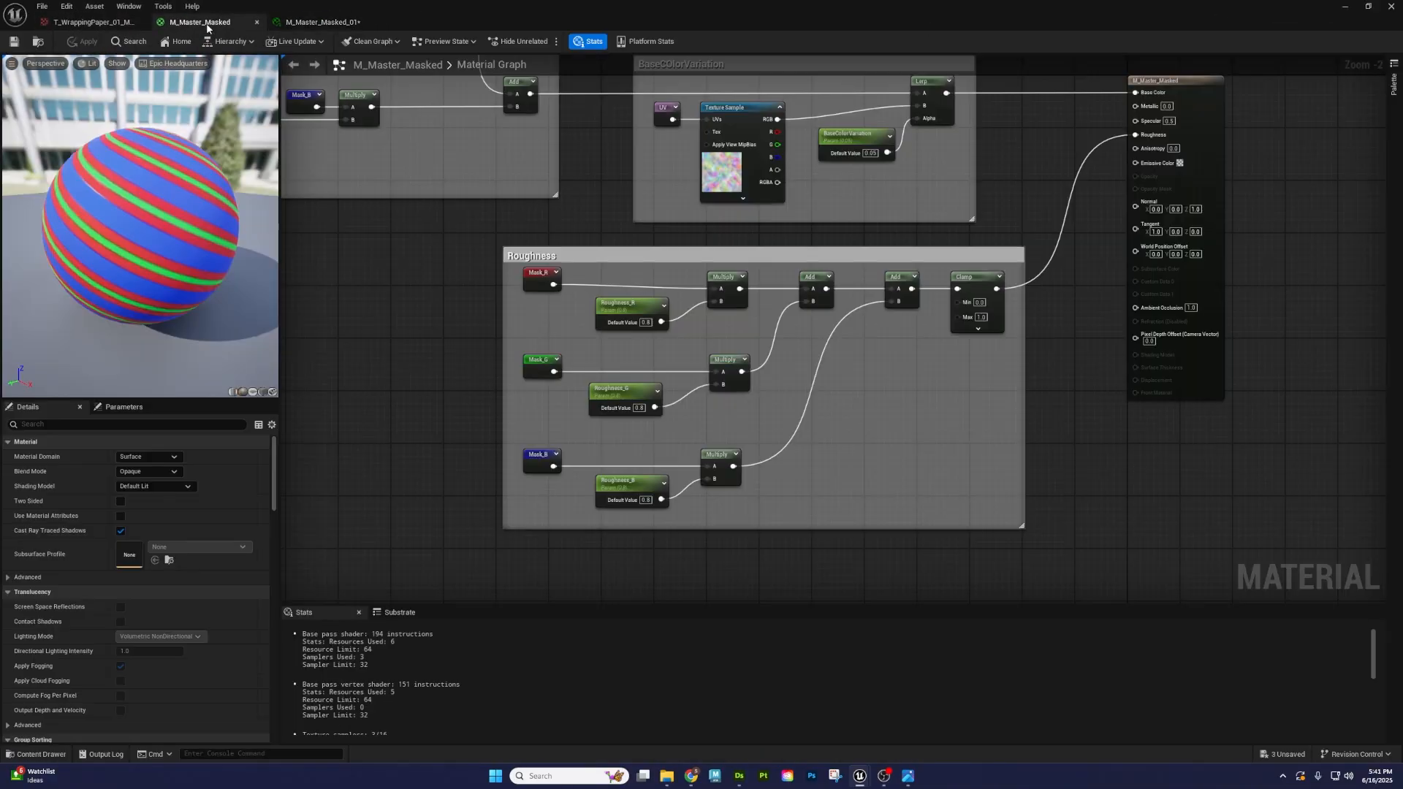
scroll(522, 268, down, 1)
right_drag(522, 267, 544, 222)
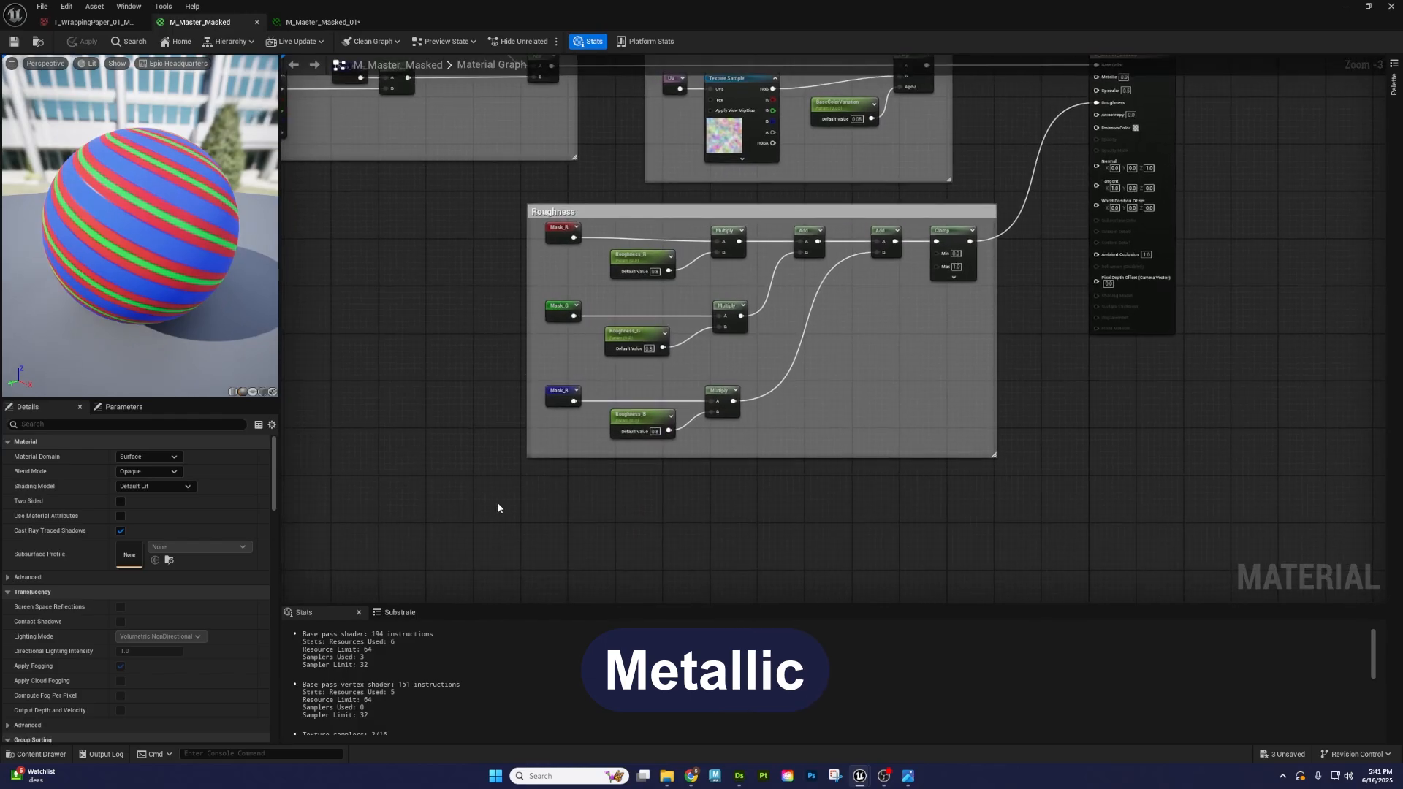
drag(484, 514, 1017, 207)
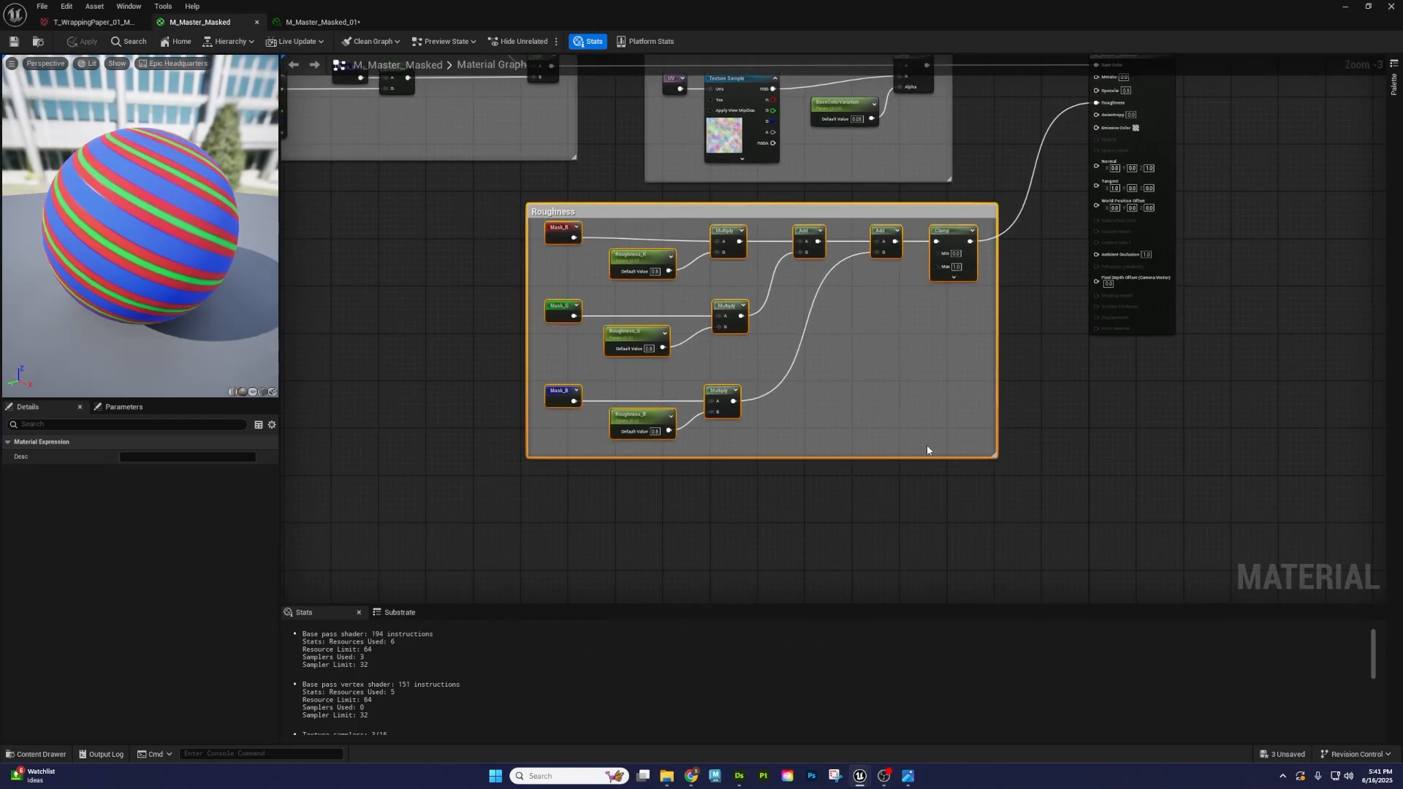
click(809, 457)
right_drag(809, 457, 839, 370)
key(ctrl+v)
drag(681, 398, 620, 396)
- Rename the duplicated comment group as Metallic
double_click(616, 393)
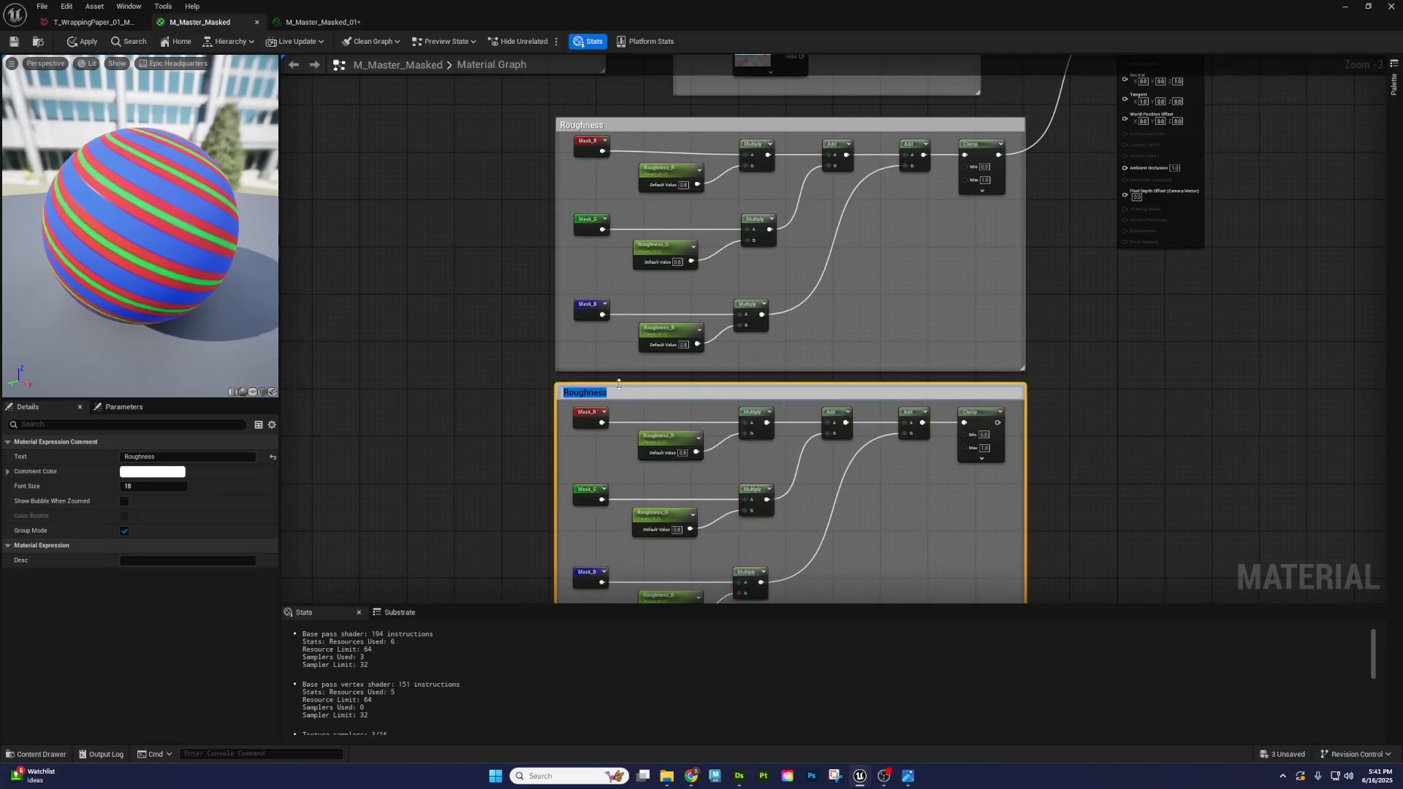
text(Metallic)
key(Return)
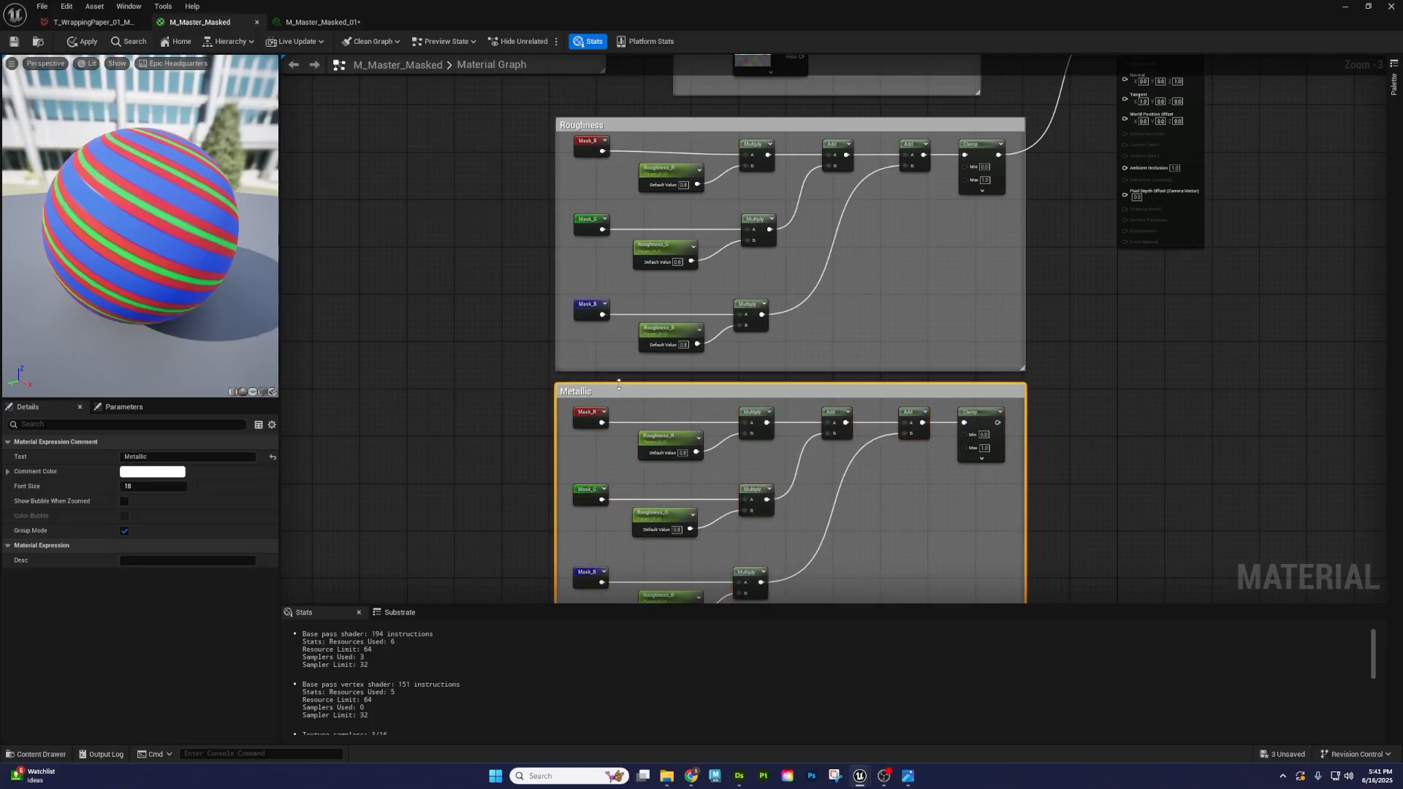
- Rename the Roughness_R parameter in the Metallic group as Metallic_R
scroll(619, 384, up, 2)
click(671, 437)
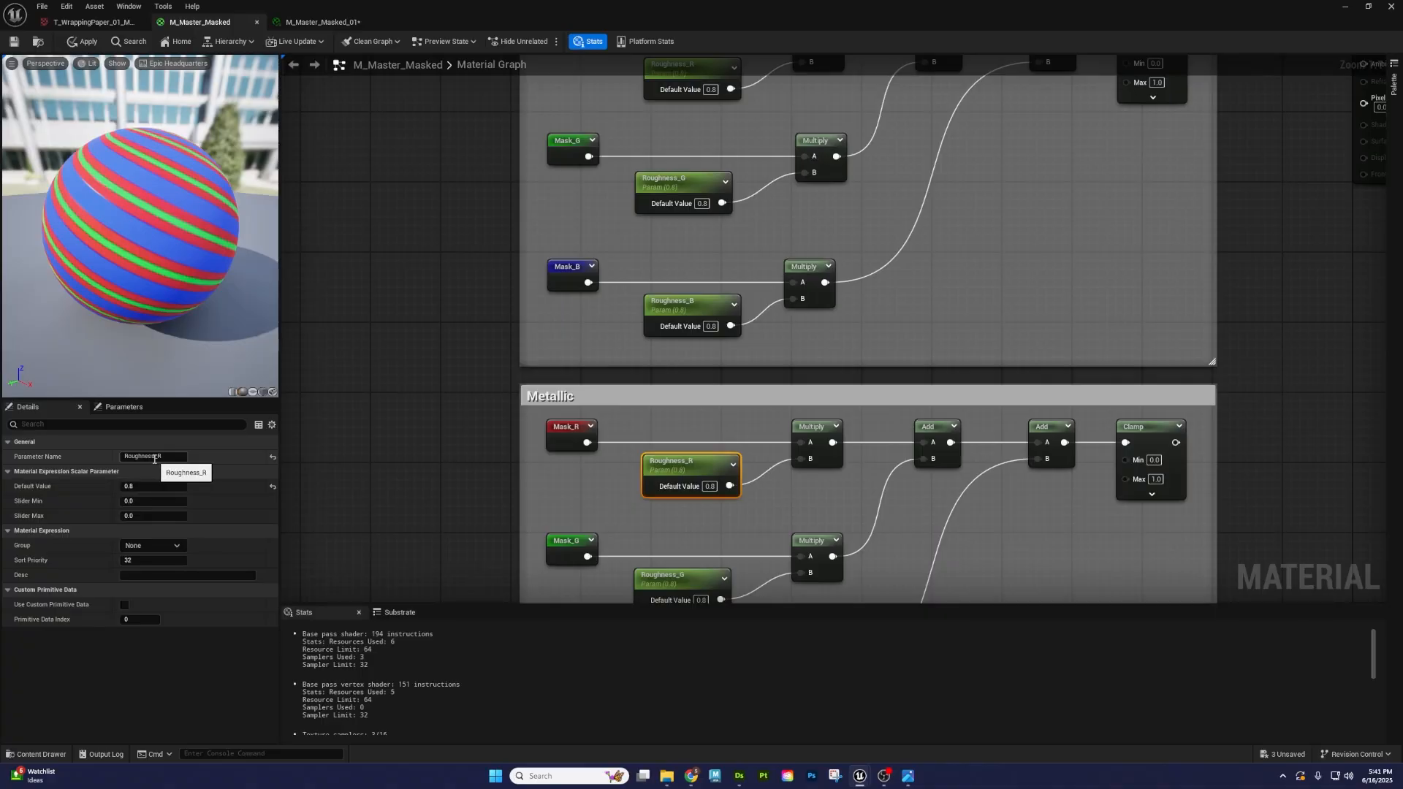
text(Metalli)
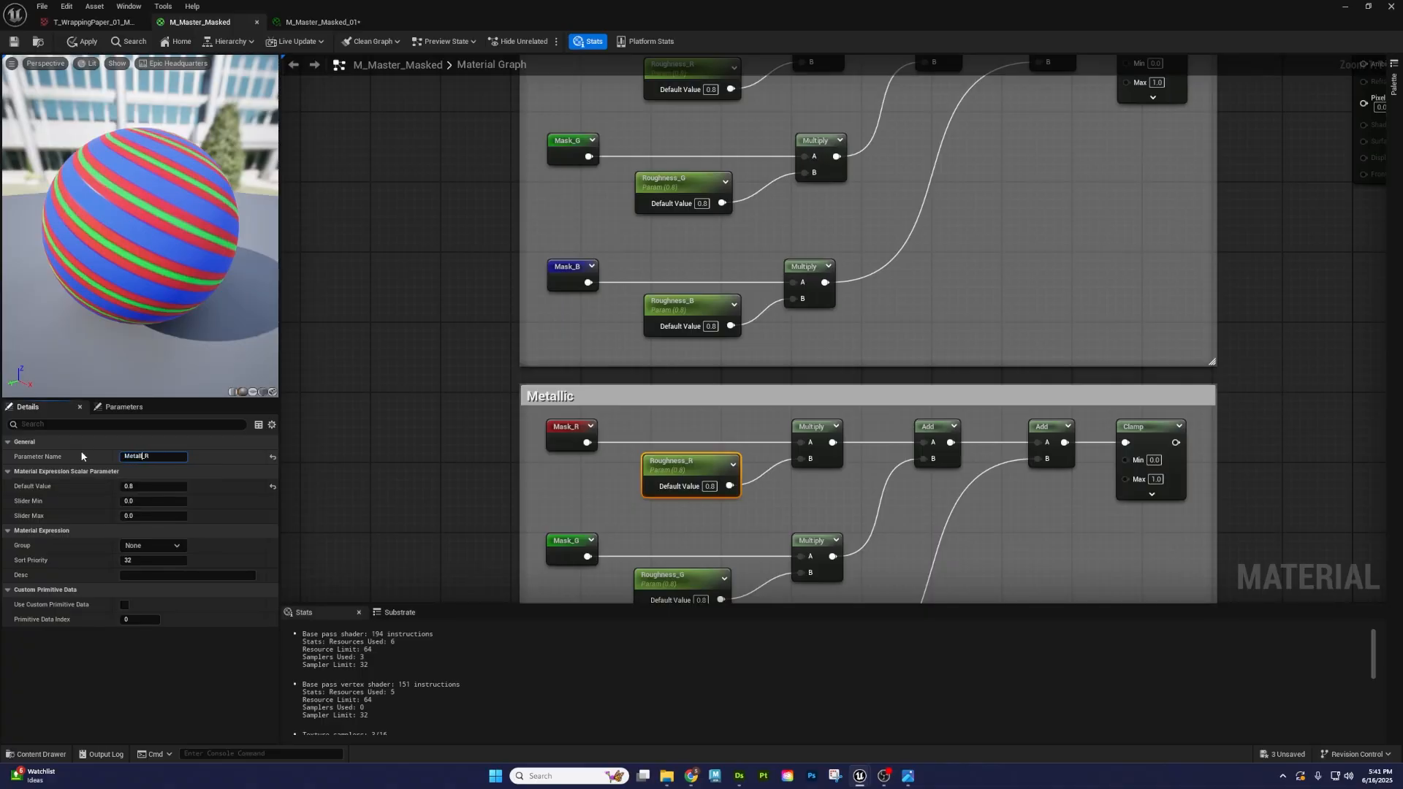
text(c)
key(Return)
- Rename the Roughness_G parameter in the Metallic group as Metallic_G, reusing the name of the red-channel parameter
right_drag(668, 558, 652, 433)
click(676, 462)
right_drag(717, 175, 725, 312)
right_drag(691, 429, 683, 231)
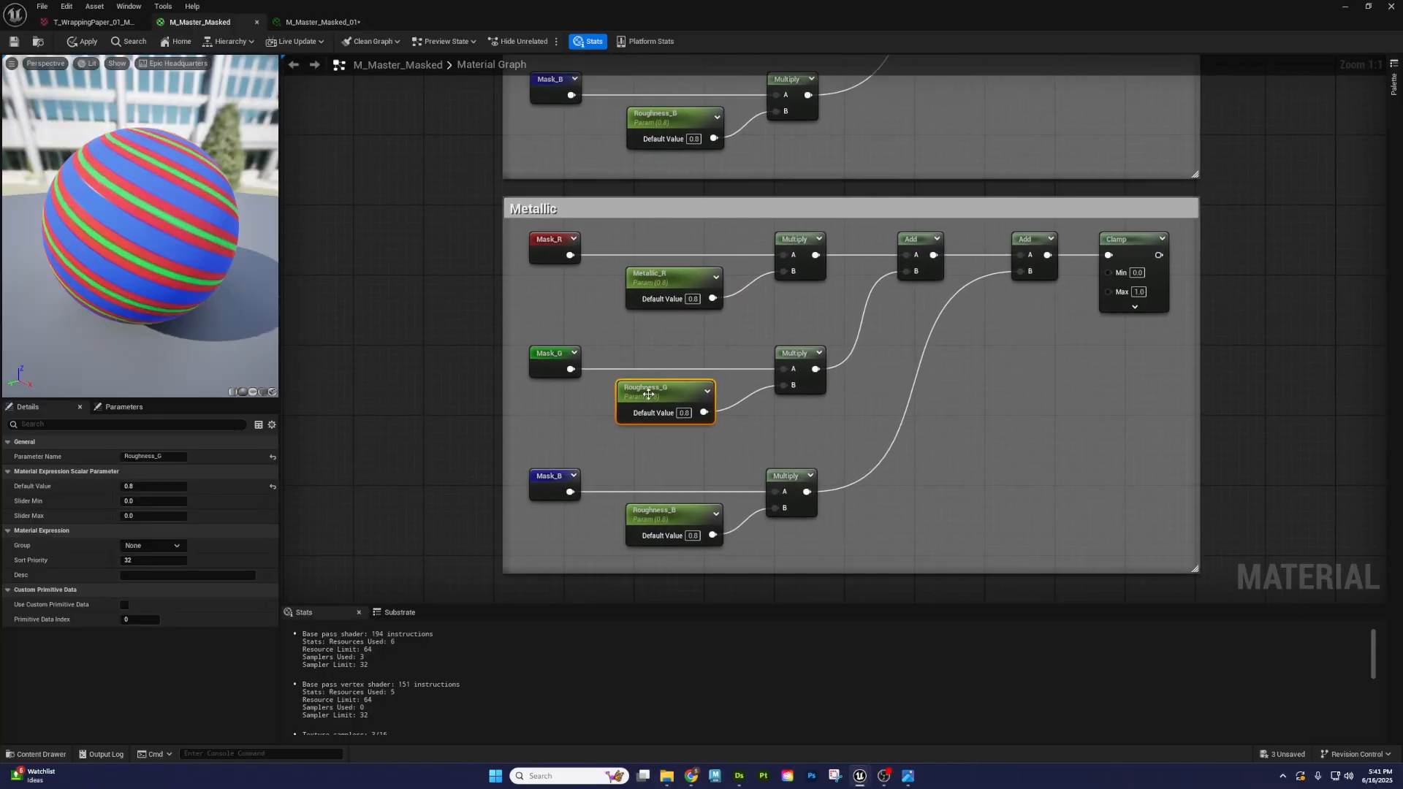
click(656, 283)
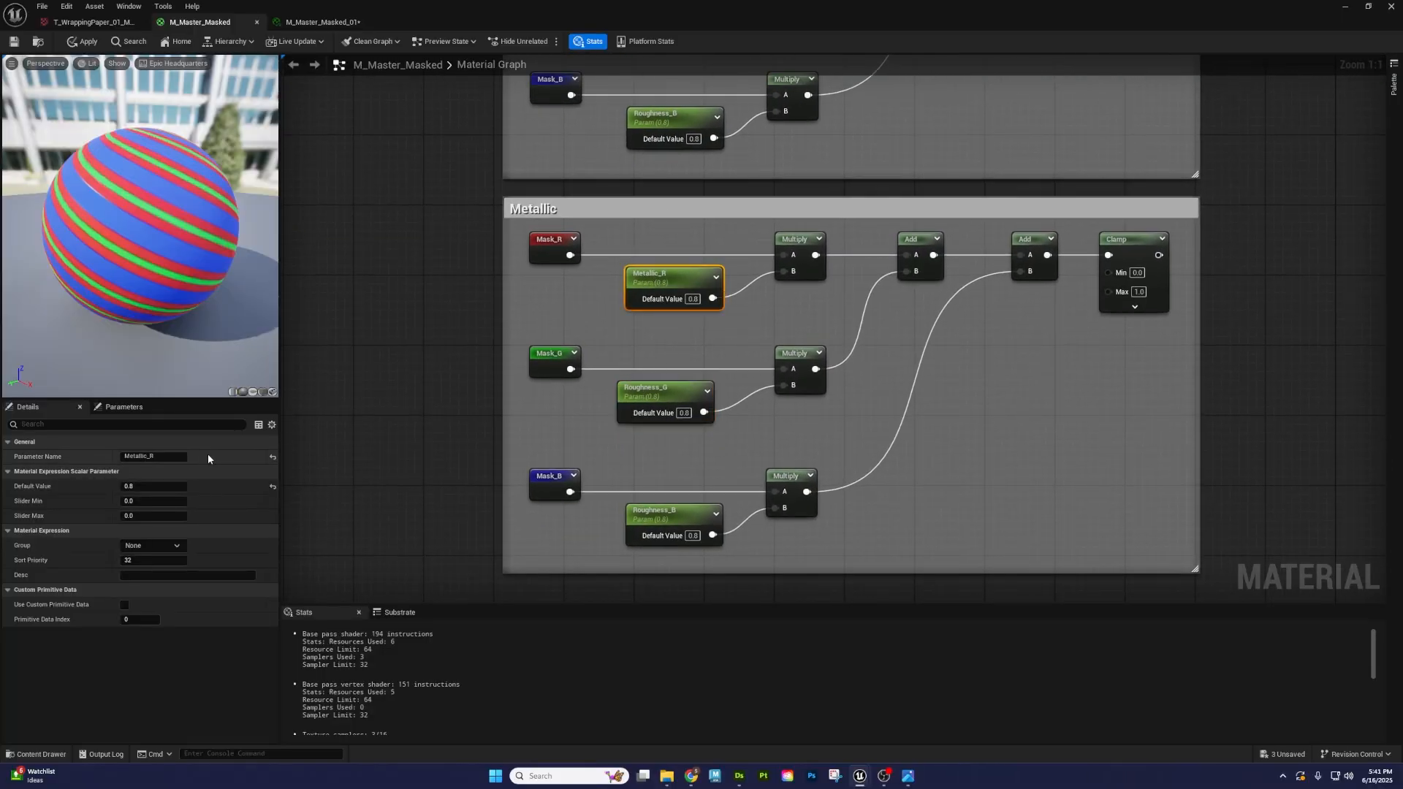
double_click(129, 455)
key(ctrl+c)
click(658, 390)
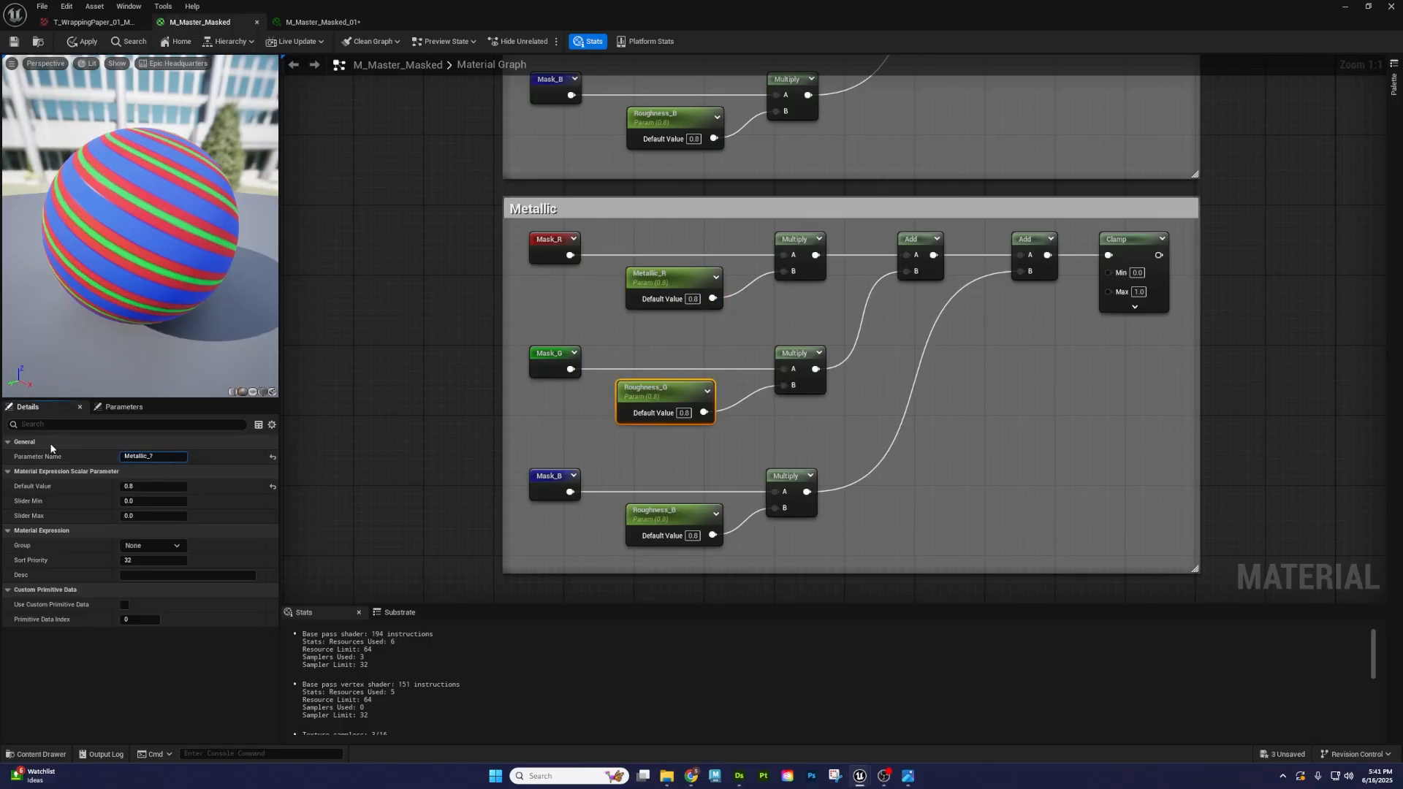
click(459, 526)
- Rename the Roughness_B parameter in the Metallic group as Metallic_B
click(671, 512)
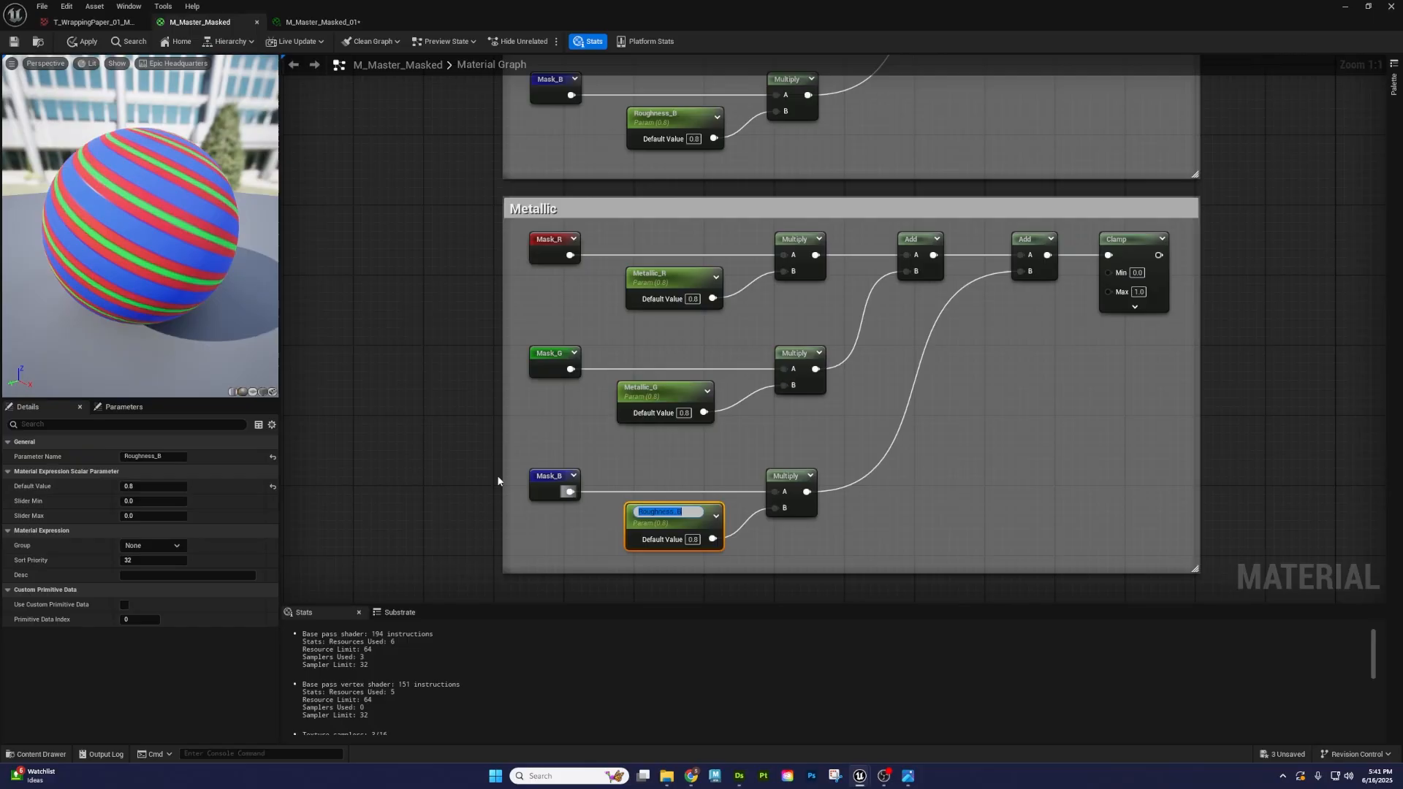
click(160, 458)
key(ctrl+a)
key(ctrl+v)
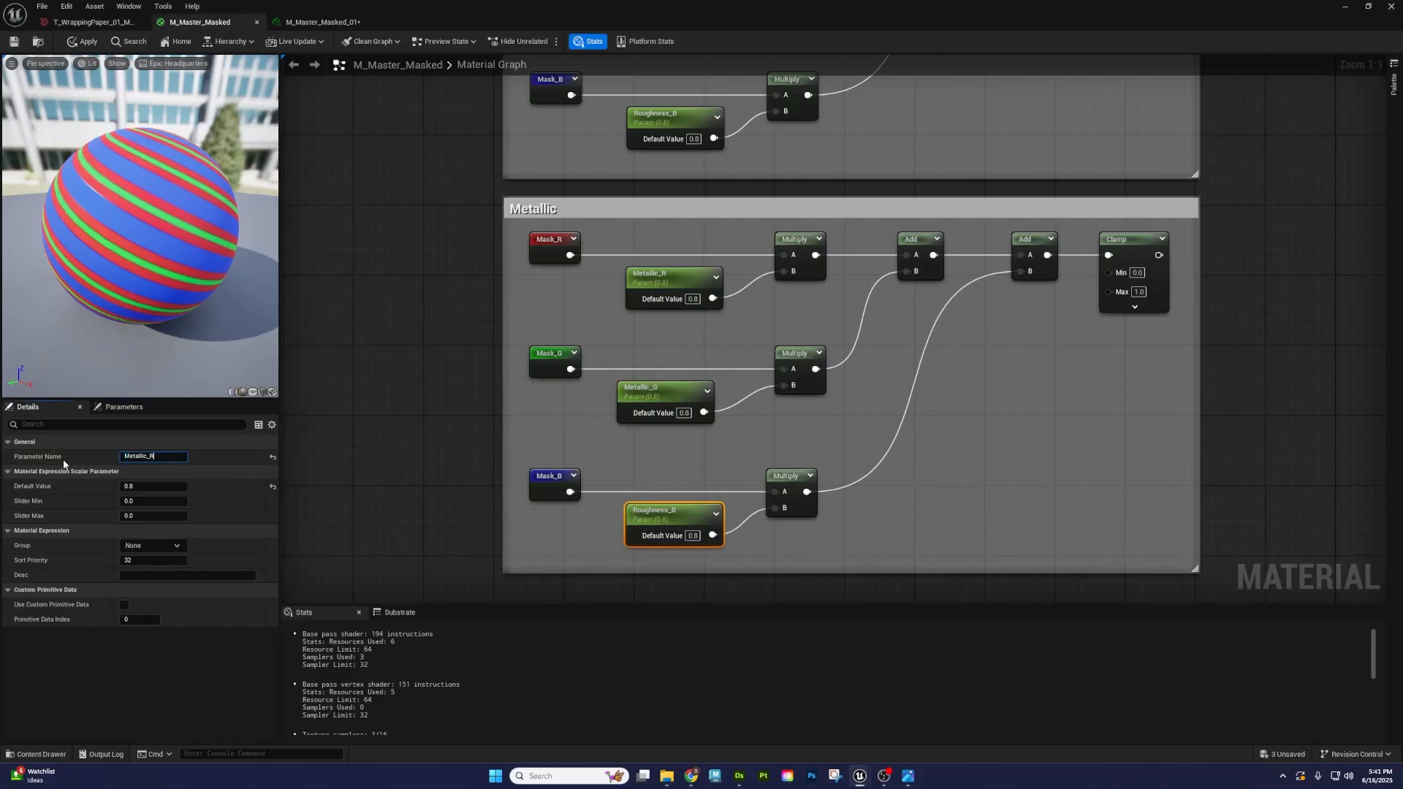
text(B)
click(1261, 282)
- Connect the output of the Metallic group's Clamp node to the Metallic input of the M_Master_Masked material node
scroll(996, 441, down, 3)
scroll(998, 447, up, 2)
right_drag(997, 447, 750, 530)
scroll(750, 530, down, 1)
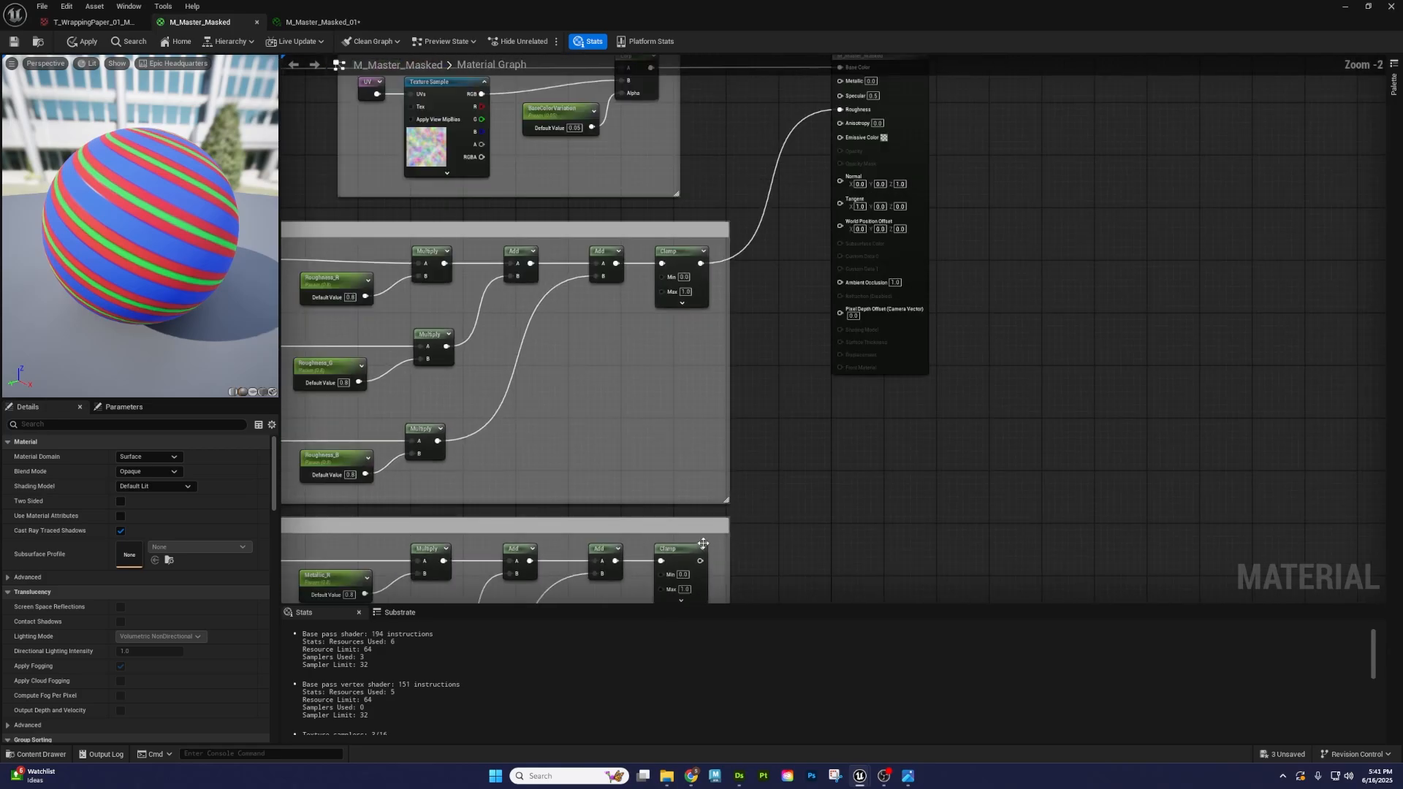
drag(700, 560, 841, 81)
- Examine the BaseColorVariation, Roughness and Metallic groups and their connections to the material node
scroll(735, 426, down, 1)
right_drag(599, 298, 767, 513)
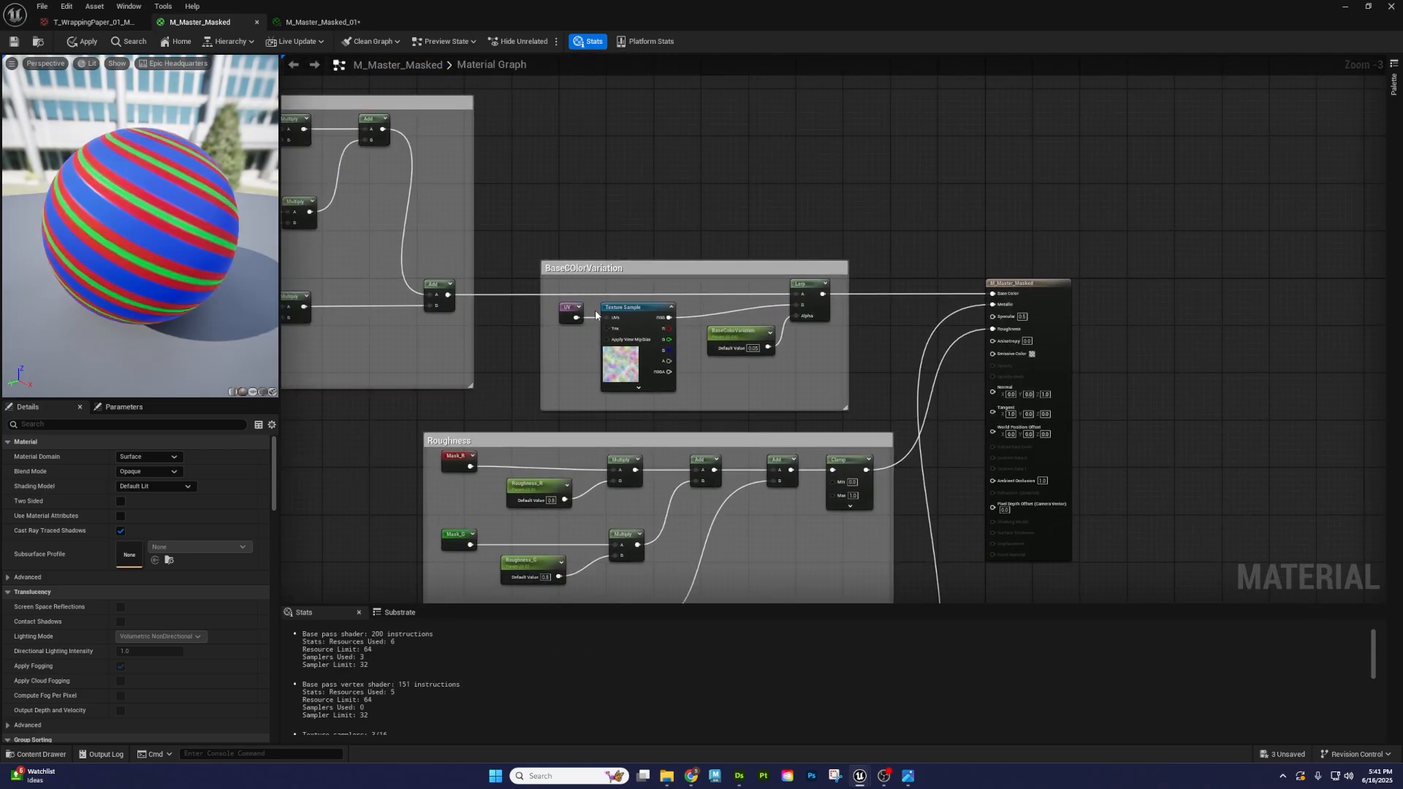
click(565, 303)
right_drag(896, 503, 778, 253)
right_drag(806, 155, 811, 281)
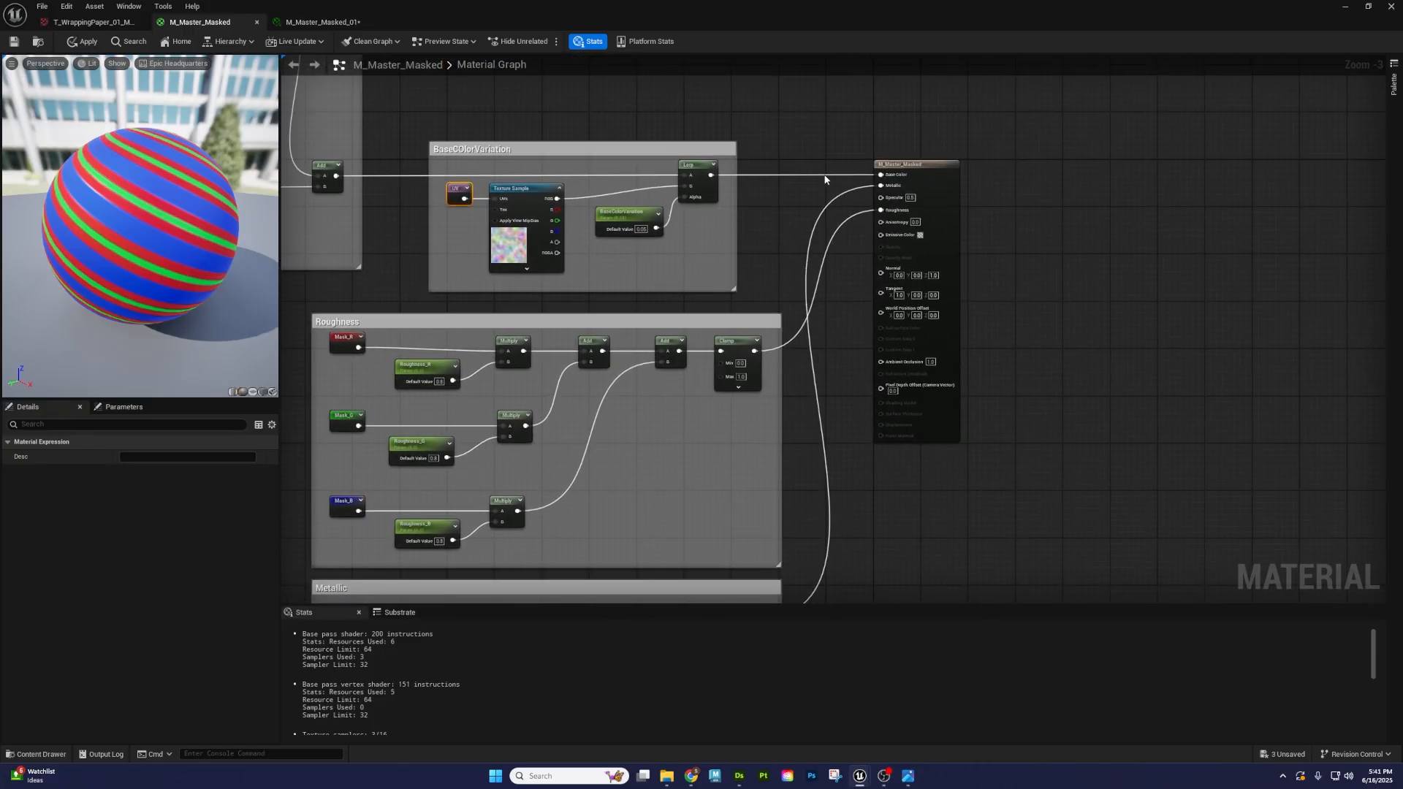
scroll(724, 326, down, 3)
right_drag(680, 358, 858, 260)
scroll(858, 260, up, 6)
right_drag(961, 292, 884, 191)
scroll(884, 191, down, 1)
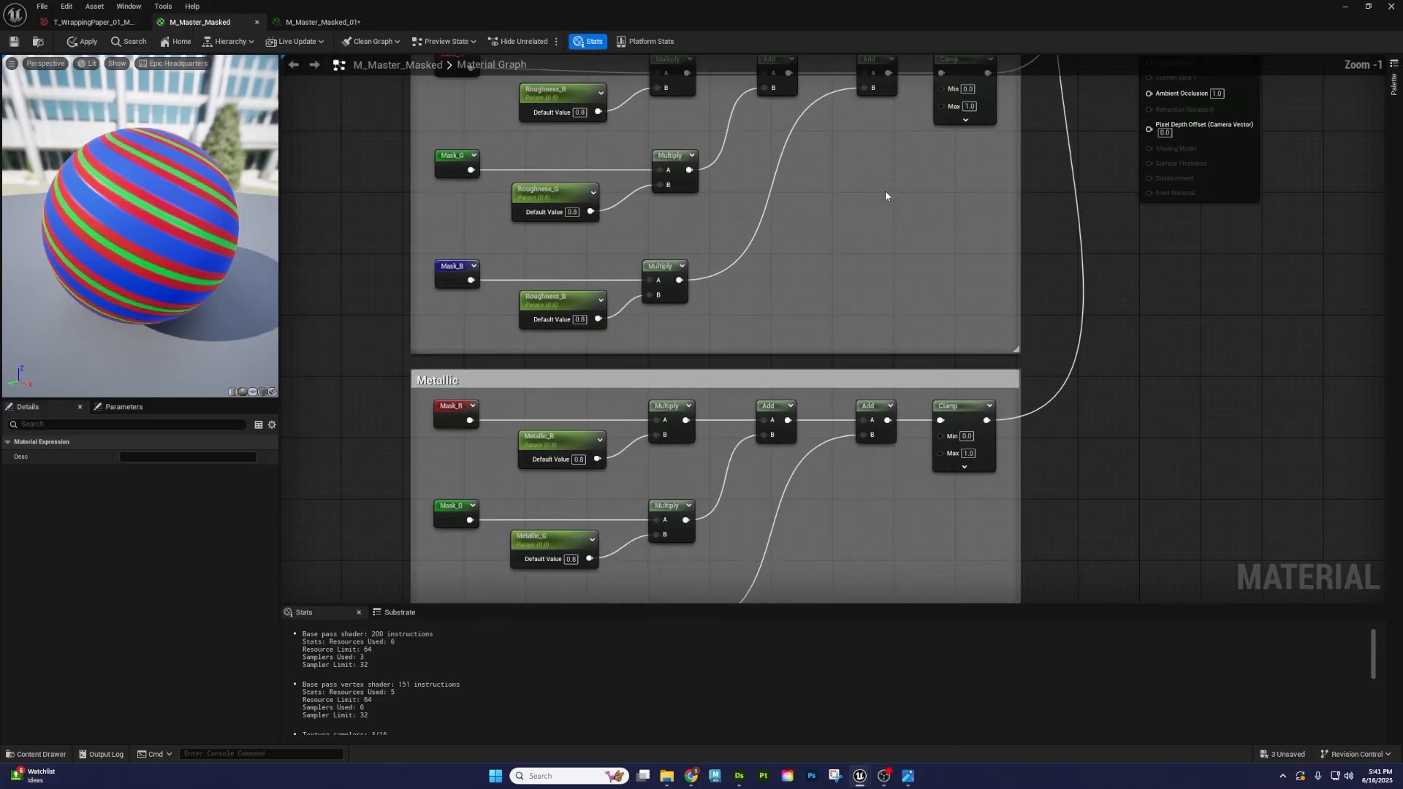
scroll(850, 257, down, 1)
scroll(850, 258, down, 1)
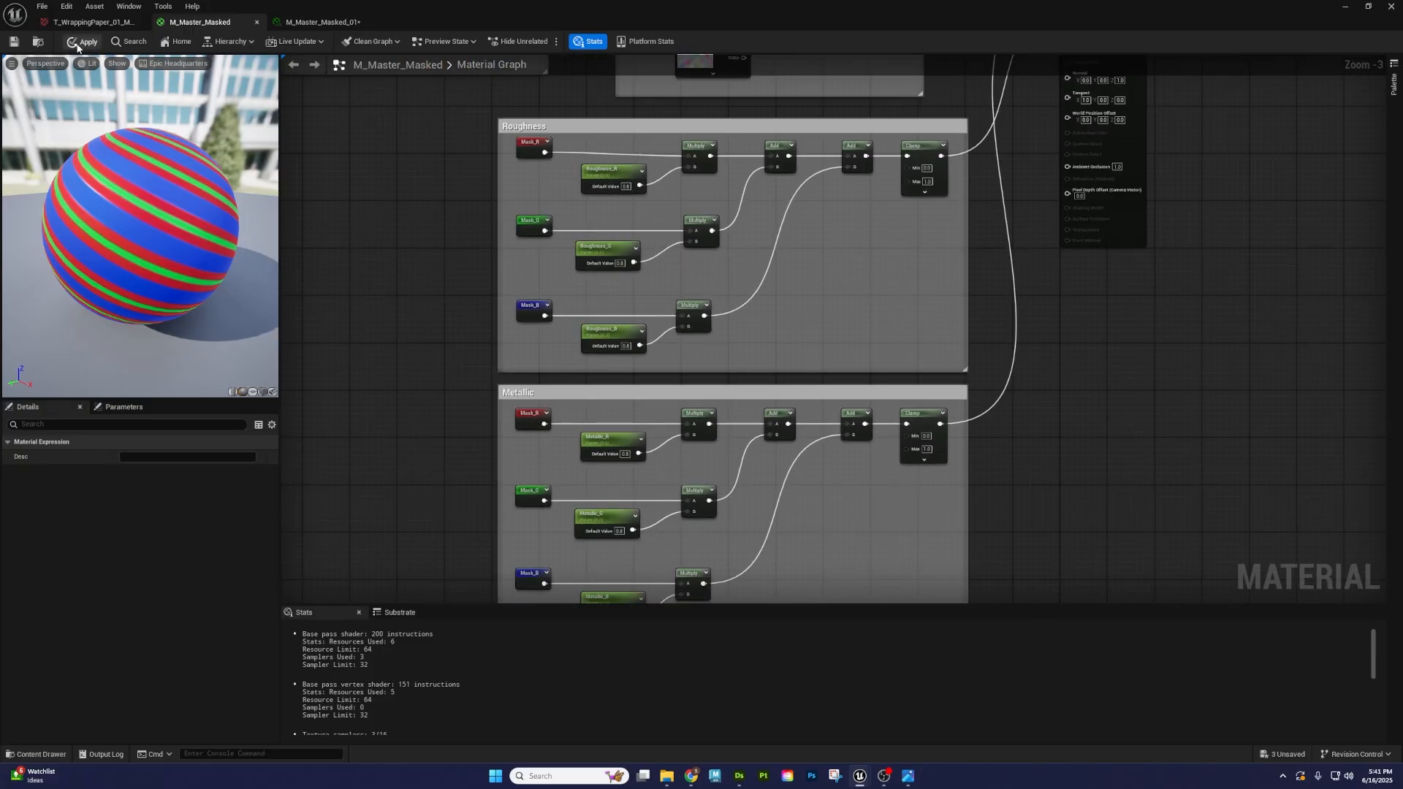
- Apply the material changes and enable the Metallic_B, Metallic_G and Metallic_R overrides in M_Master_Masked_01, with the level in view
click(79, 42)
drag(310, 22, 1153, 201)
key(s)
right_drag(628, 292, 684, 309)
click(975, 350)
click(975, 335)
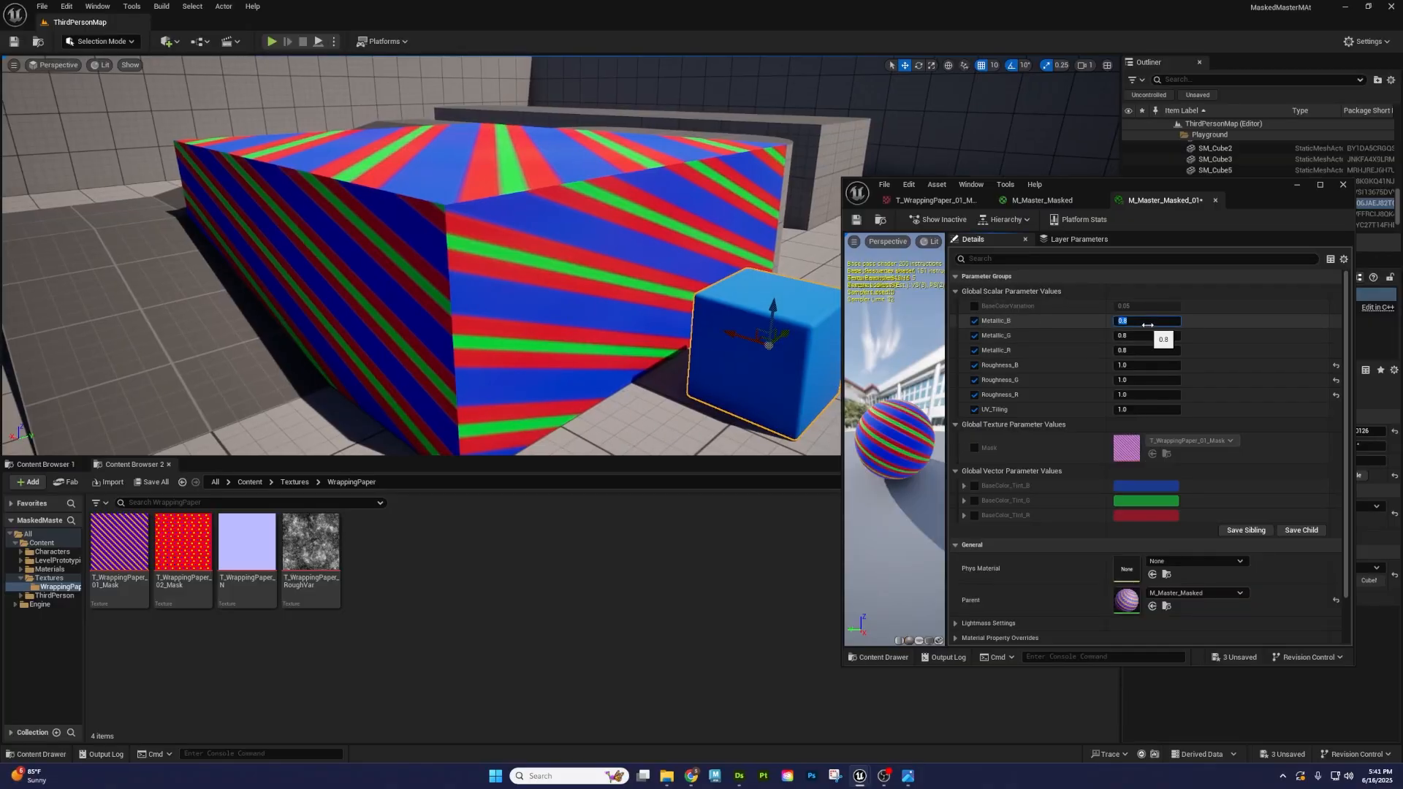
- Set Metallic_B, Metallic_G and Metallic_R to 1.0 in the M_Master_Masked_01 instance
click(1142, 339)
text(1)
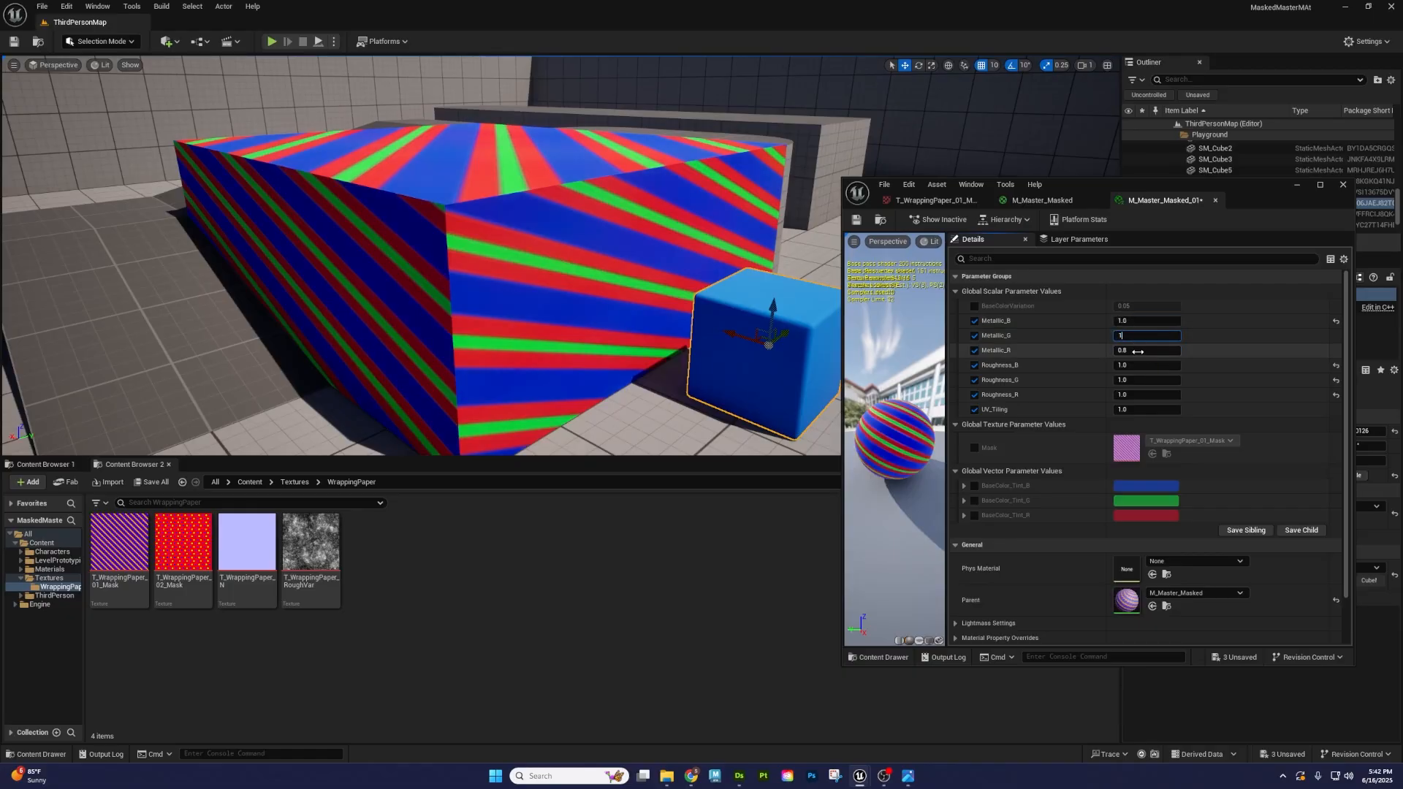
click(1135, 353)
text(1)
key(Return)
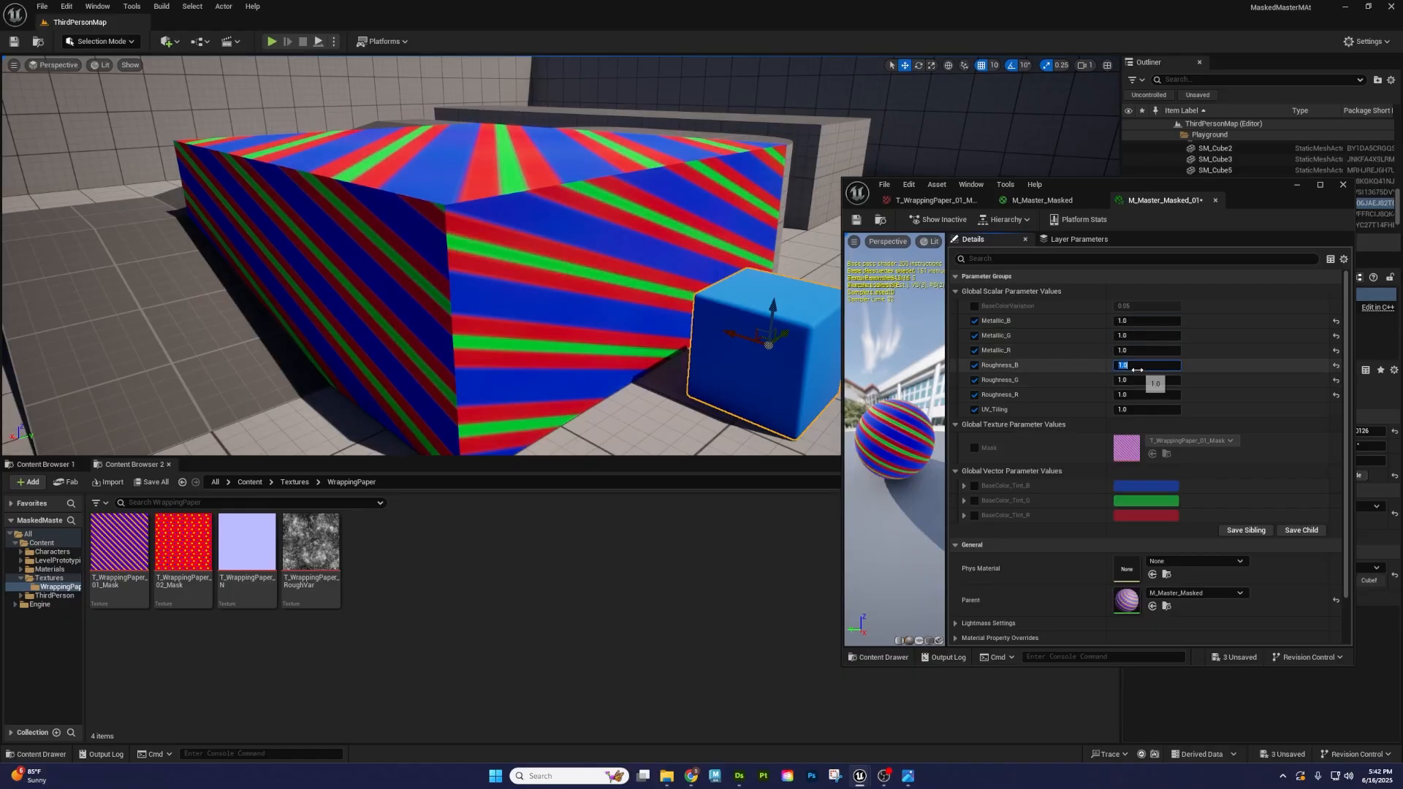
- Set Roughness_B, Roughness_G and Roughness_R to 0.0 and inspect the striped block's reflections in the level
text(0)
click(1133, 381)
text(0)
click(1132, 395)
text(0)
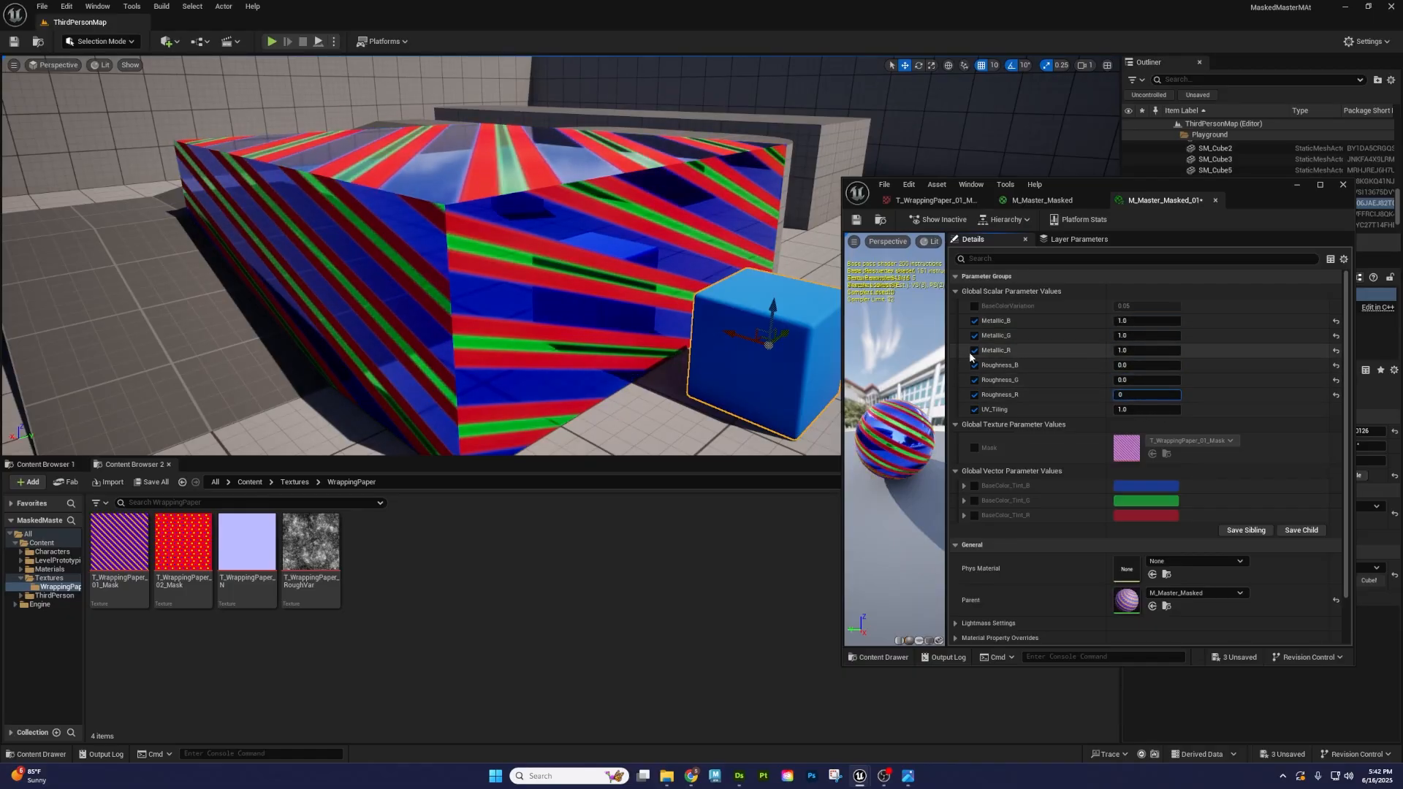
key(Return)
alt+drag(751, 300, 709, 279)
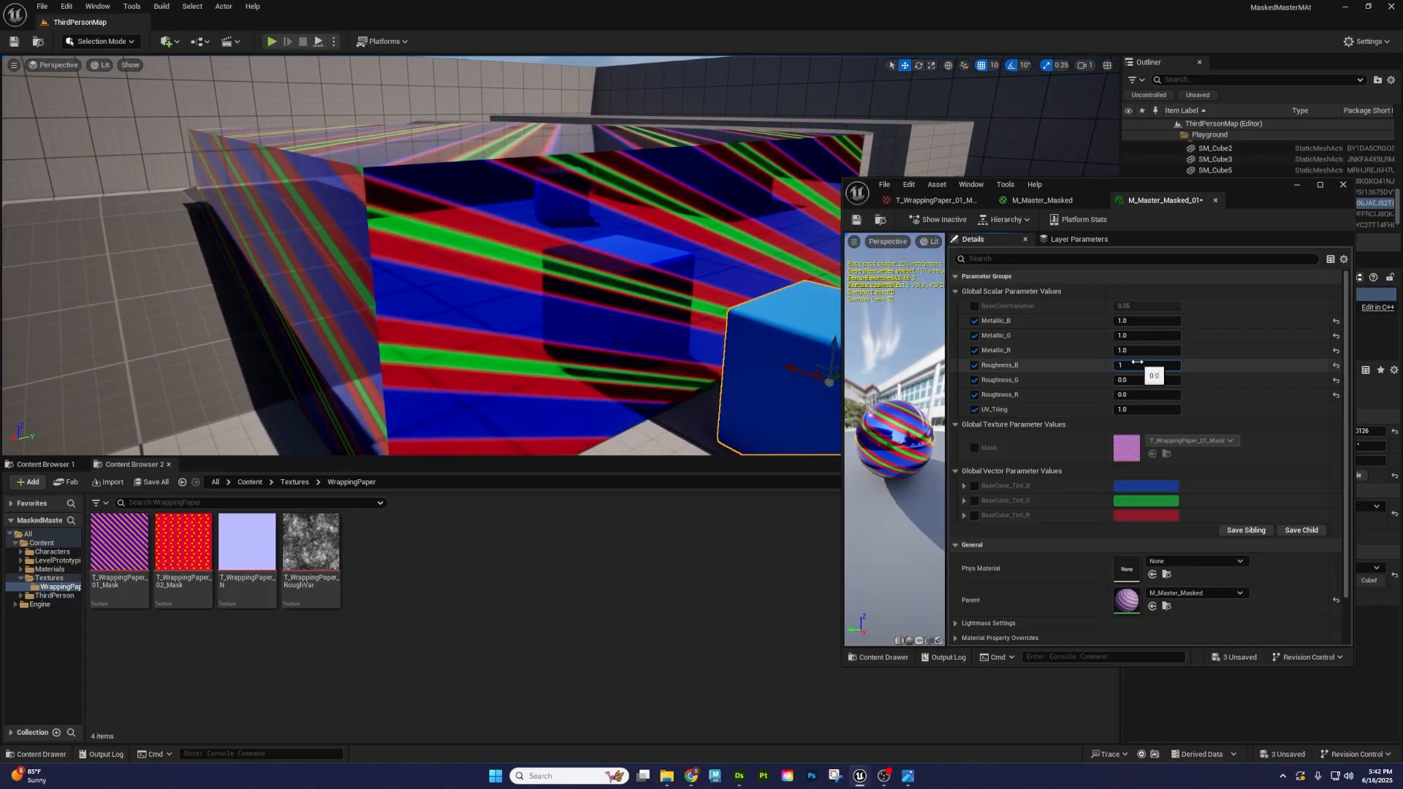
- Make the blue channel matte and non-metallic by setting Roughness_B to 1.0 and Metallic_B to 0.0
click(1138, 362)
text(1)
key(Return)
click(1135, 321)
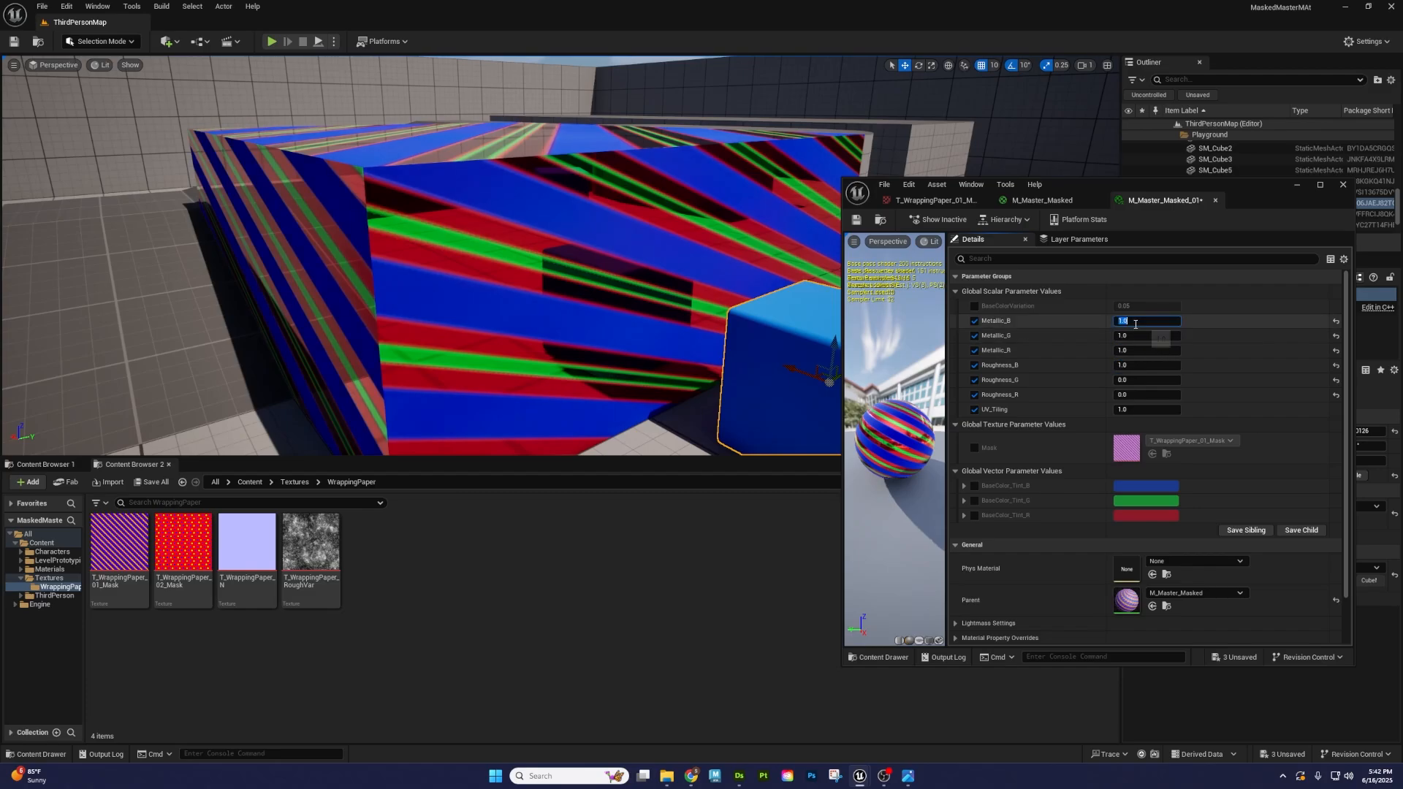
text(0)
key(Return)
alt+drag(760, 303, 658, 293)
right_drag(658, 292, 592, 267)
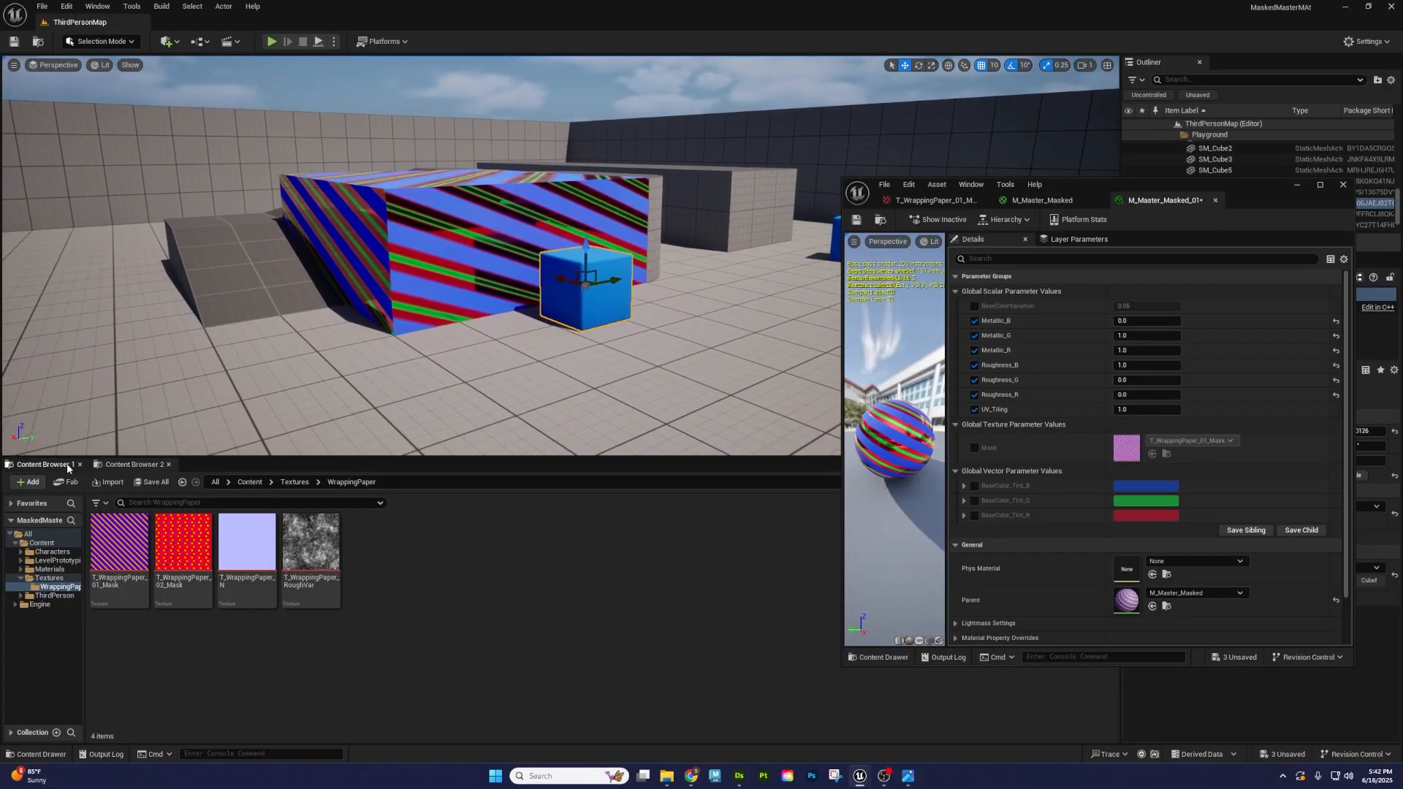
- Create a material instance from M_Master_Masked_01 in the Master materials folder, accepting the suggested name
click(245, 548)
right_click(251, 550)
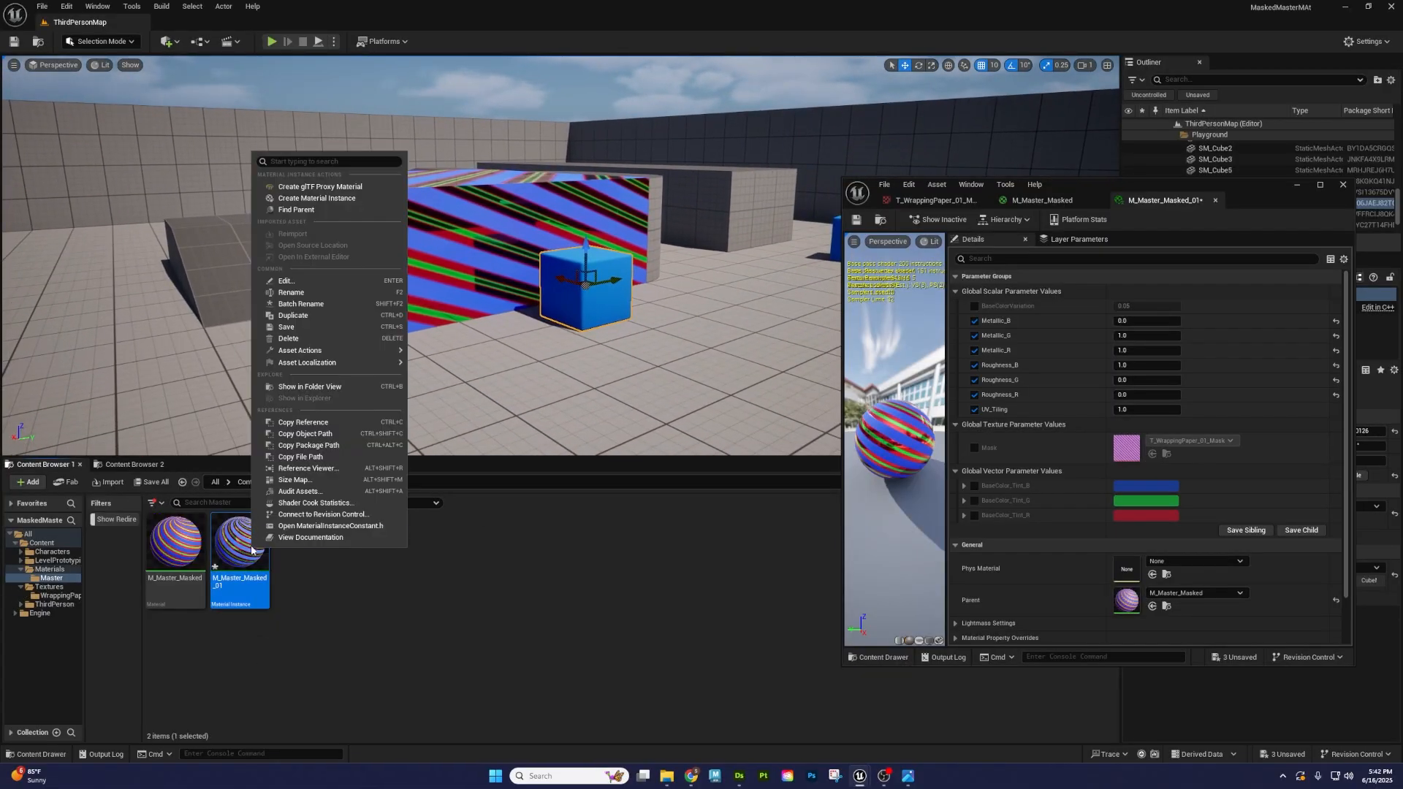
click(317, 198)
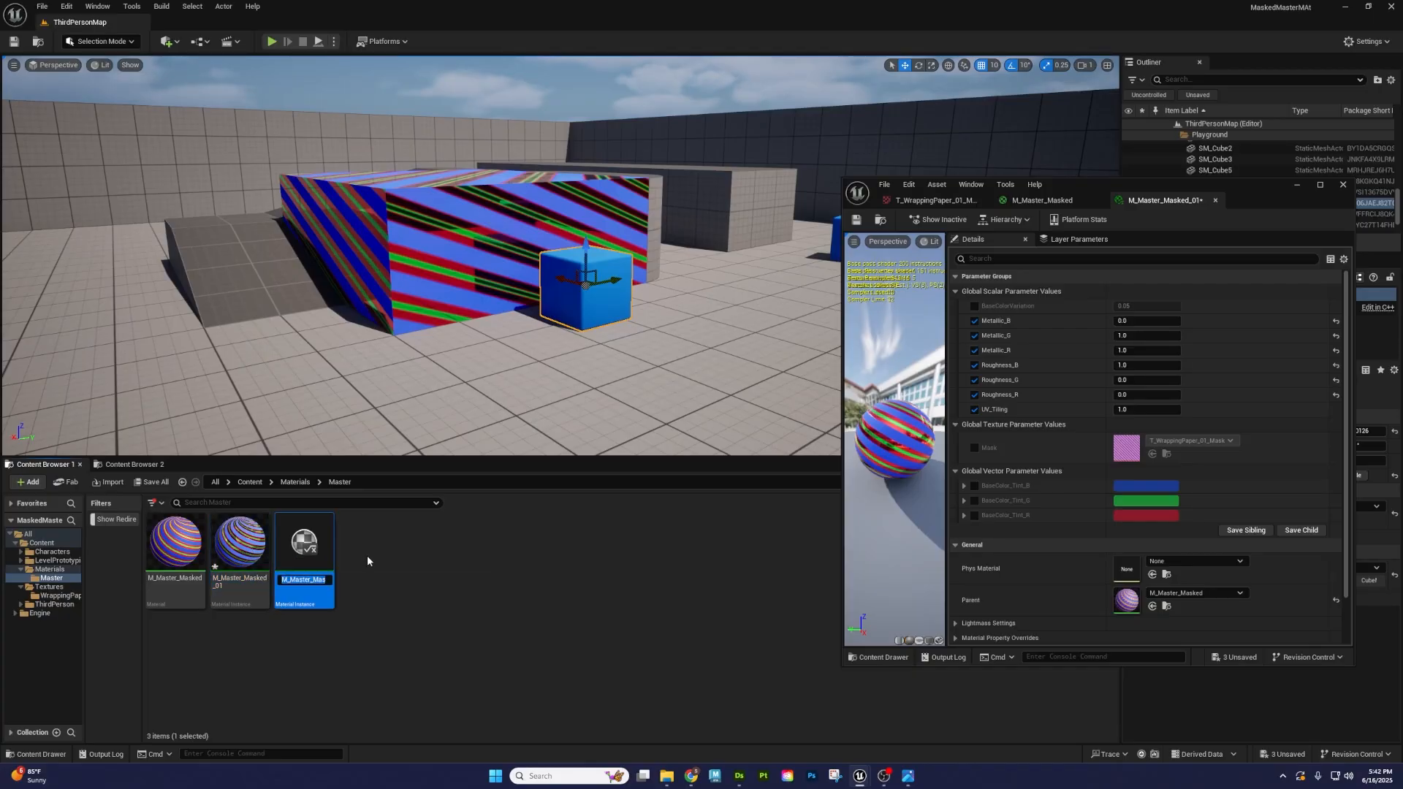
key(Return)
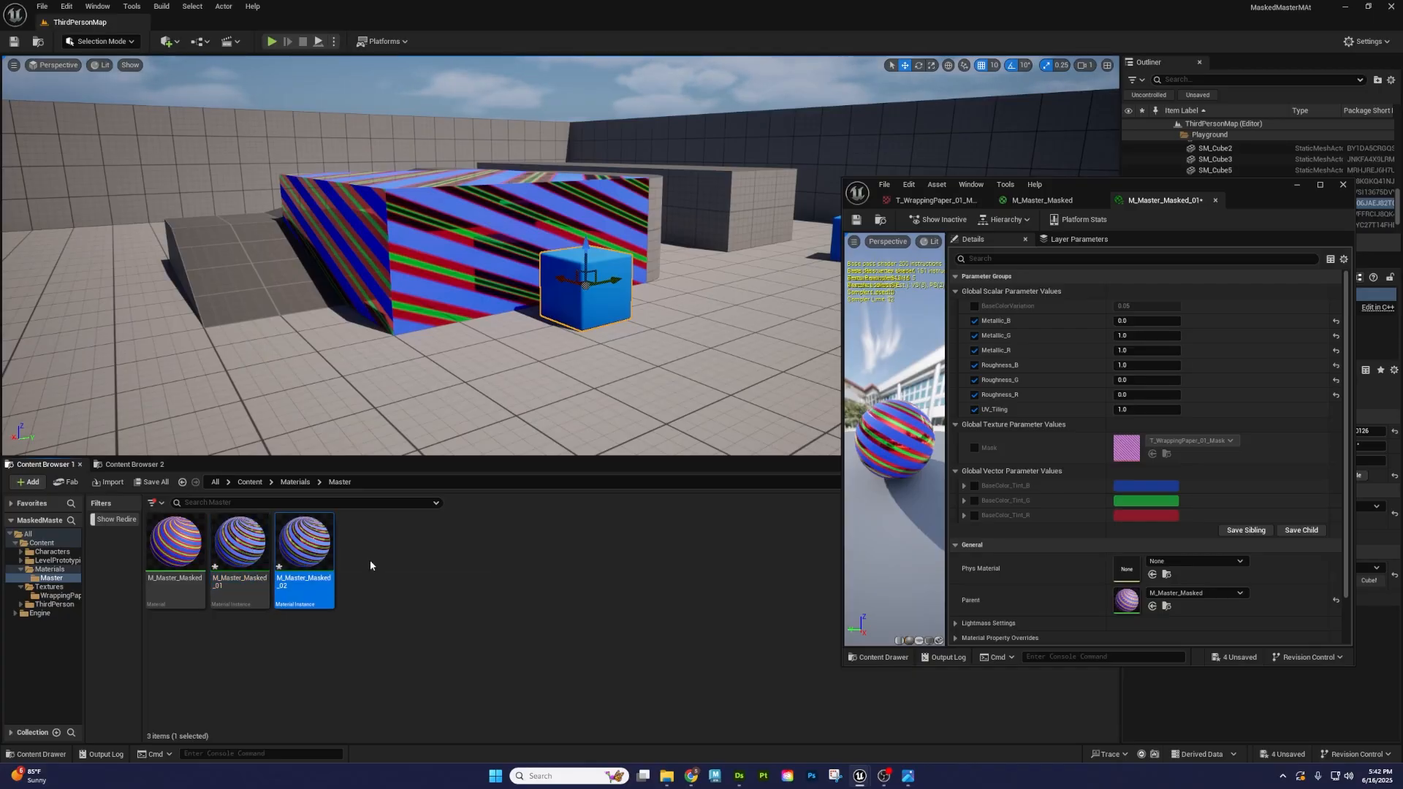
click(370, 565)
- Duplicate the blue cube onto the floor in front of the ramp and assign M_Master_Masked_02 to the copy
right_drag(416, 373, 431, 371)
right_drag(658, 263, 658, 307)
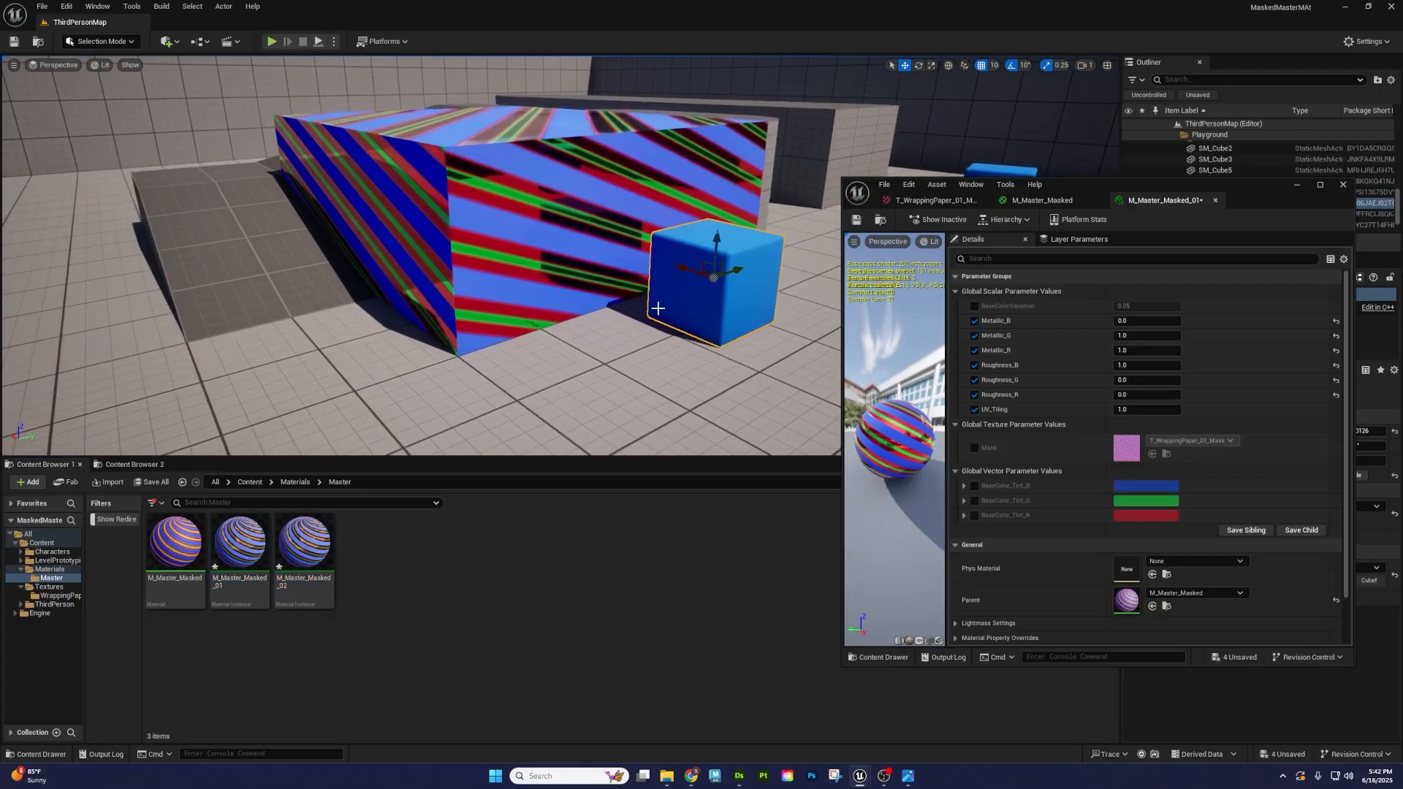
alt+drag(733, 265, 439, 339)
drag(364, 378, 312, 321)
drag(304, 549, 321, 348)
- Open M_Master_Masked_02, override BaseColor_Tint_B with white, and enable the BaseColor_Tint_G override
double_click(321, 559)
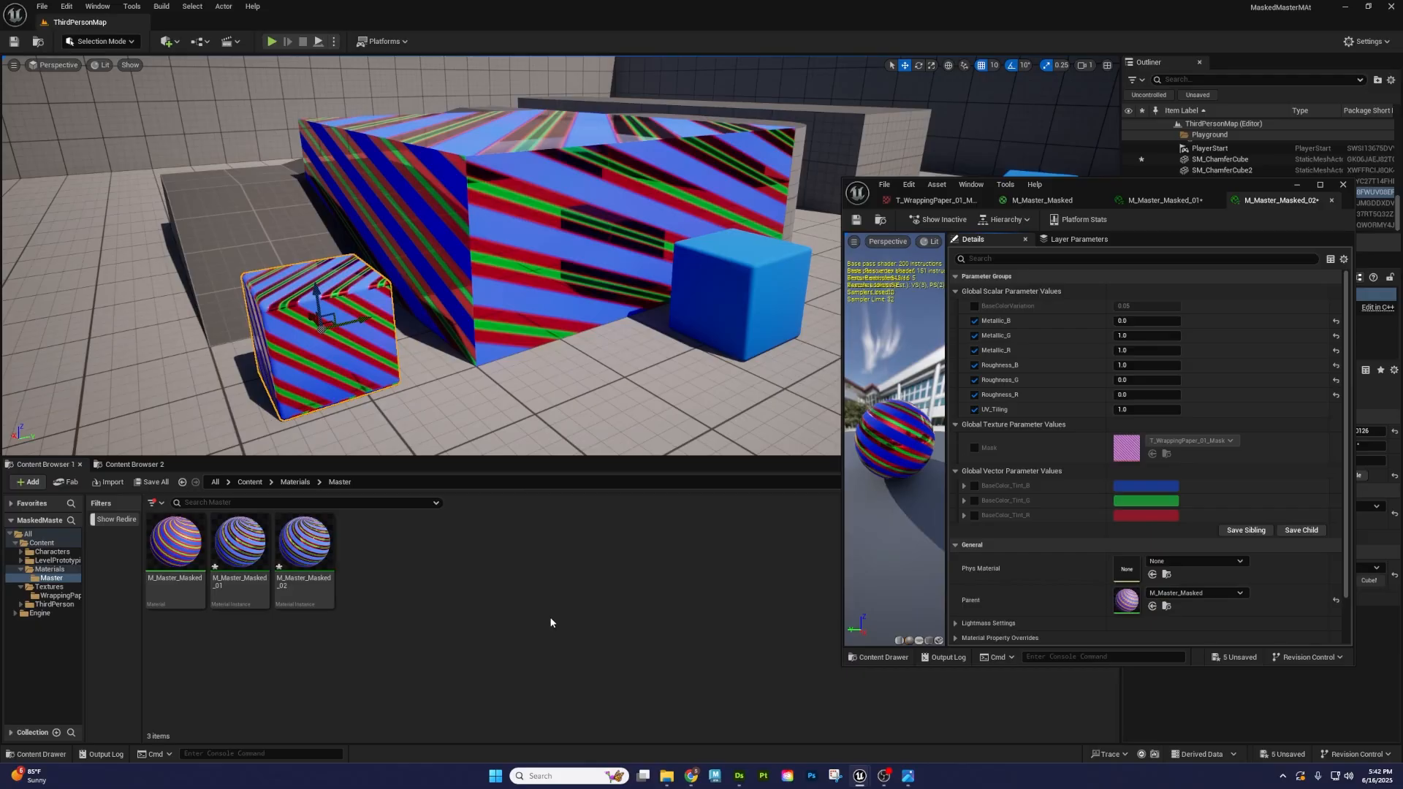
click(975, 486)
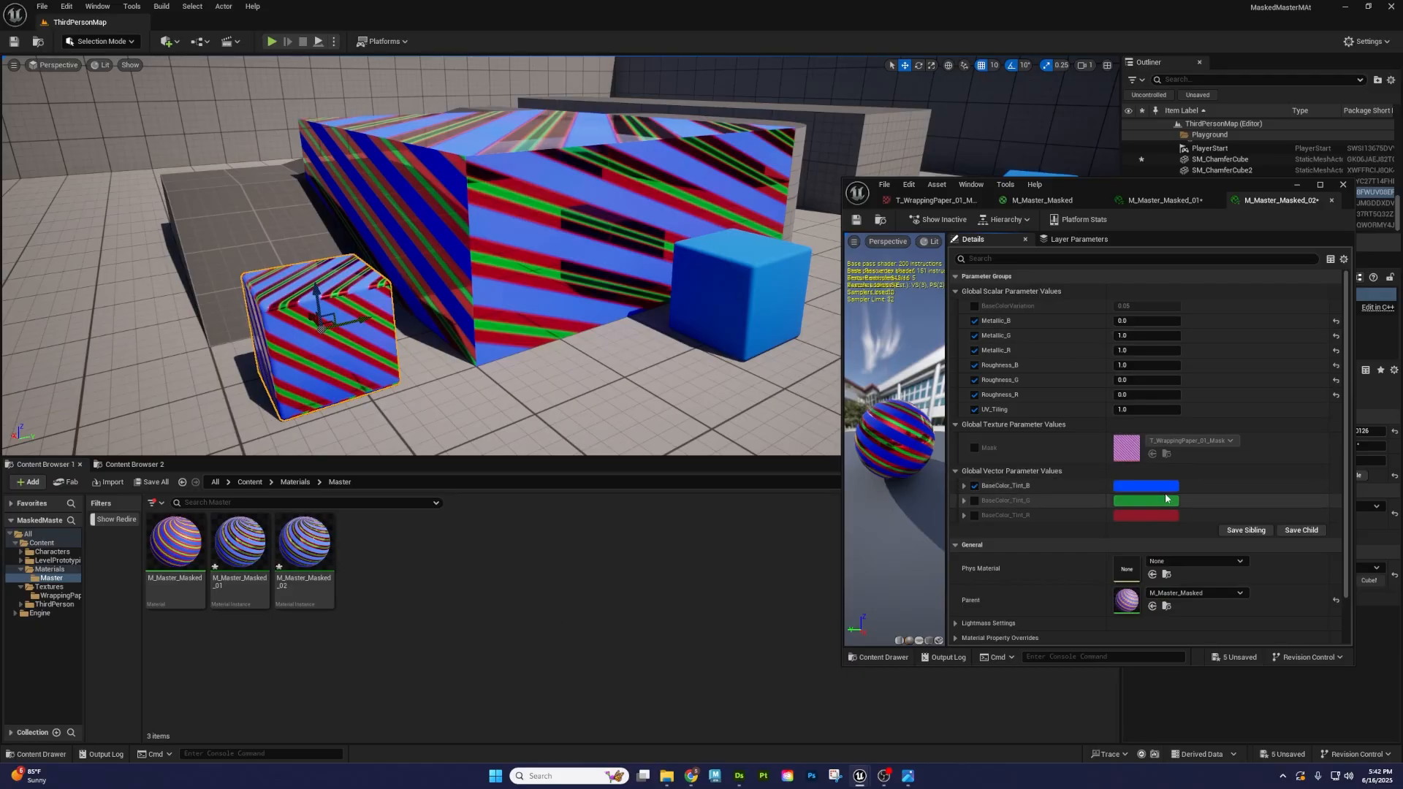
click(1146, 486)
click(1228, 570)
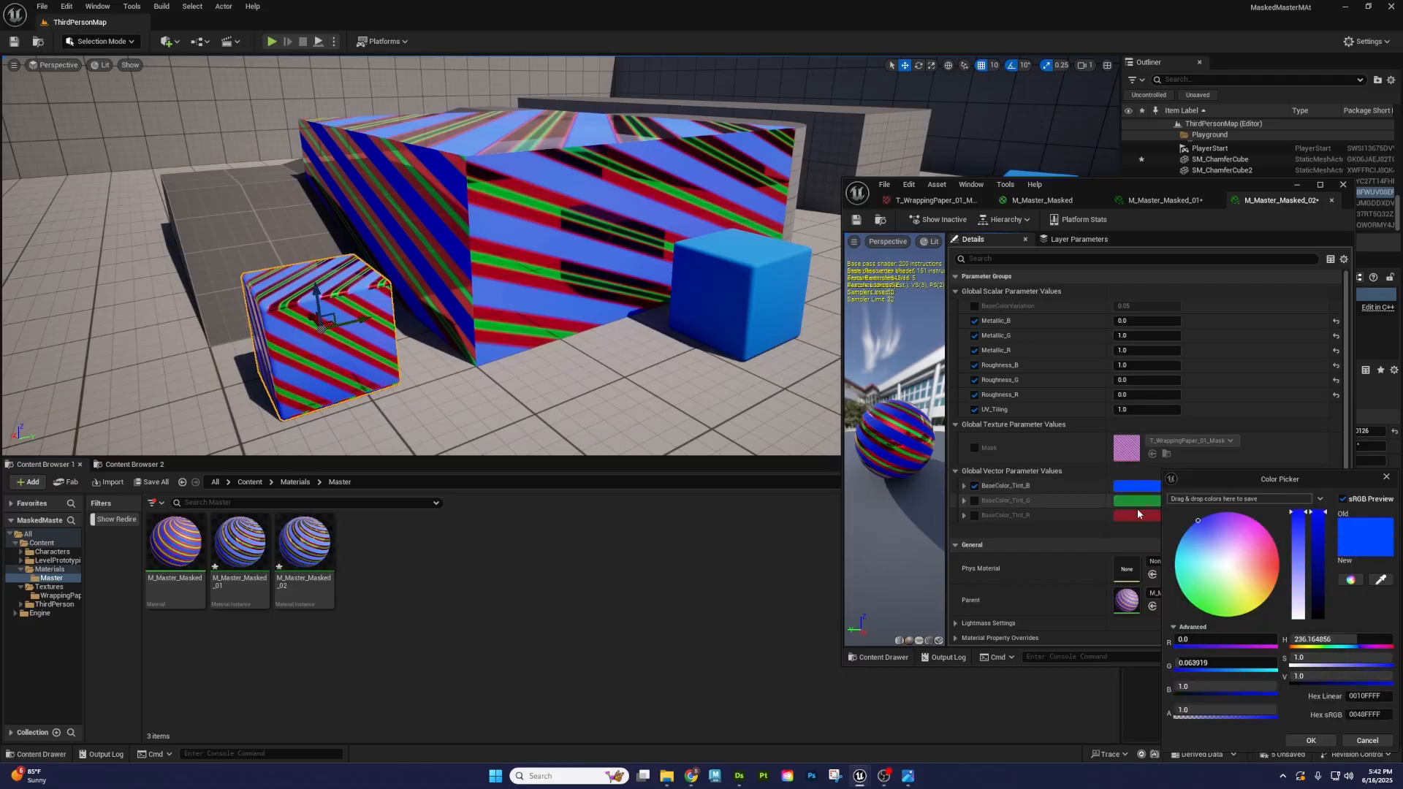
right_drag(504, 345, 494, 362)
click(975, 501)
right_drag(446, 307, 446, 268)
drag(418, 296, 466, 294)
mouse_move(465, 293)
right_down()
mouse_move(450, 303)
mouse_move(431, 285)
mouse_move(466, 293)
right_up()
click(703, 567)
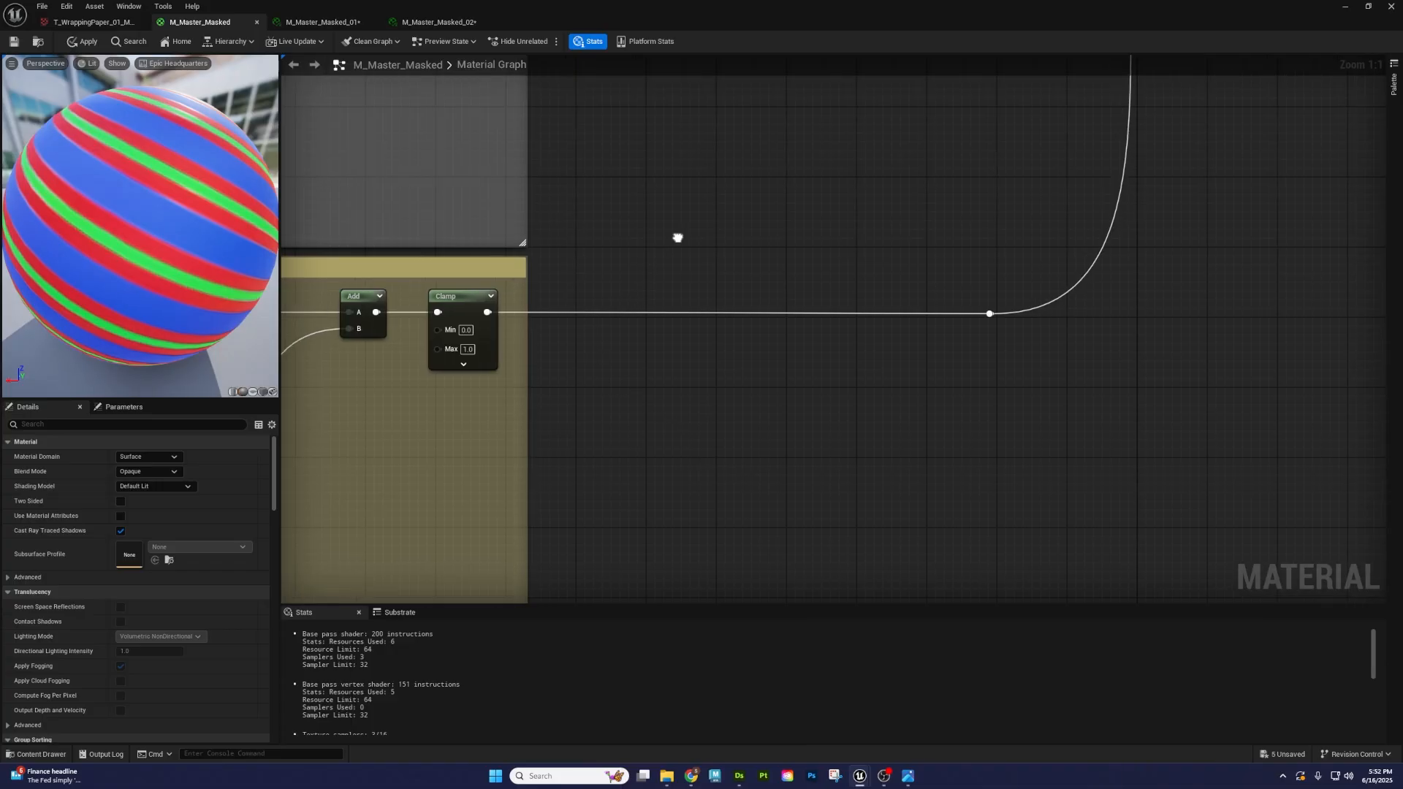
- Copy the UV node from the Mask group in the M_Master_Masked graph and paste it beside the Roughness group's Clamp output
right_drag(682, 238, 866, 326)
scroll(866, 327, down, 5)
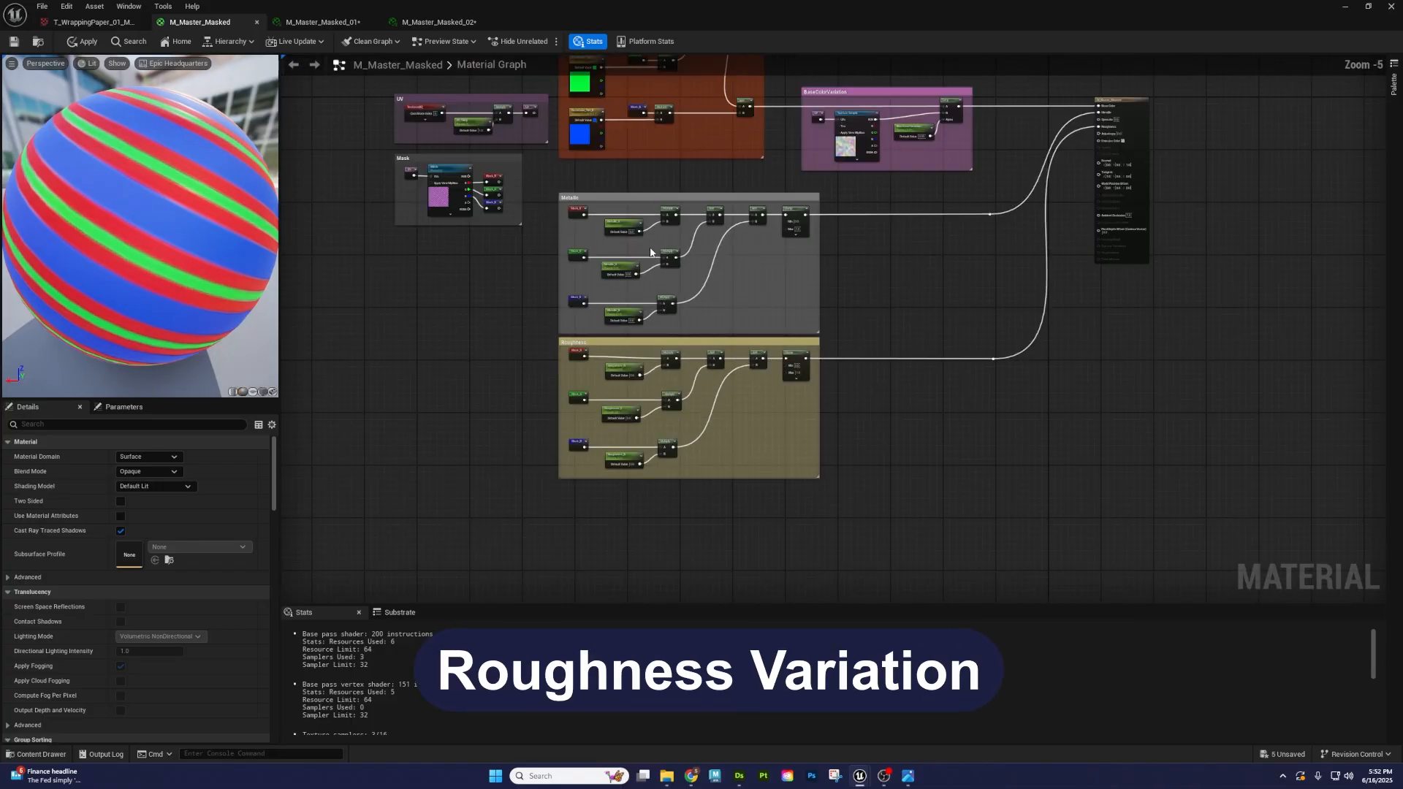
right_drag(486, 179, 520, 213)
scroll(520, 214, up, 5)
click(312, 185)
key(ctrl+c)
right_drag(1143, 408, 804, 285)
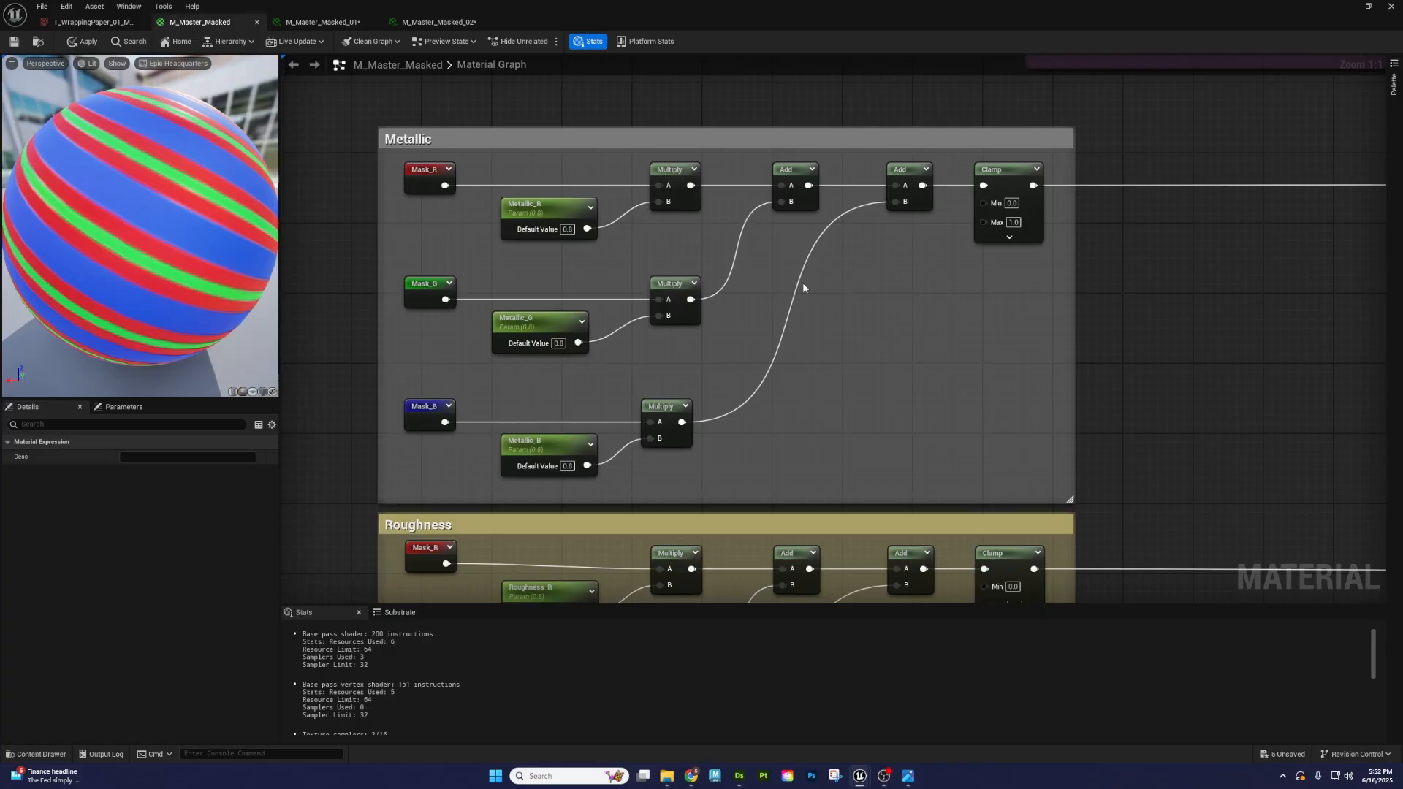
right_drag(1197, 501, 726, 326)
click(673, 386)
key(ctrl+v)
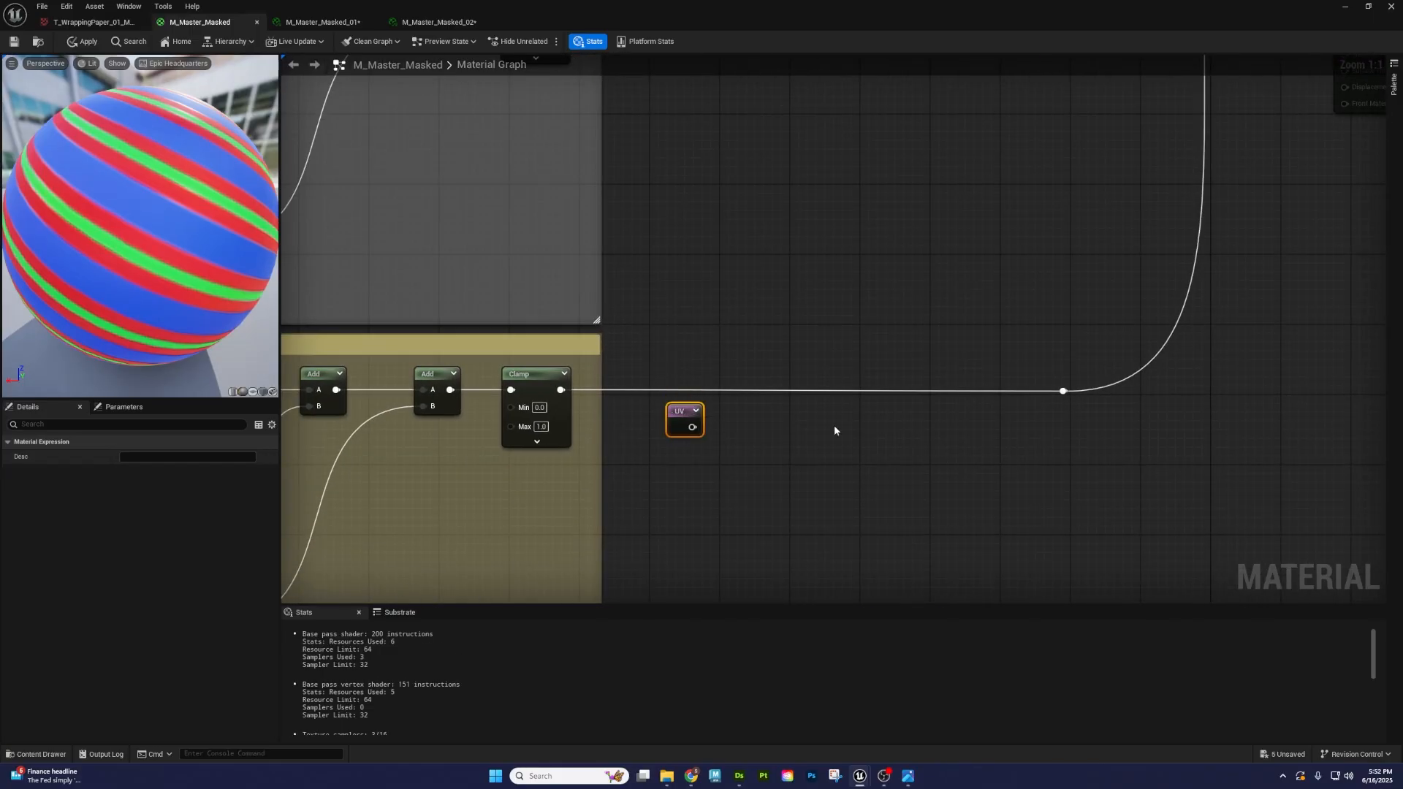
- Add the T_WrappingPaper_RoughVar texture from the WrappingPaper folder to the M_Master_Masked graph as a Texture Sample
drag(750, 28, 809, 110)
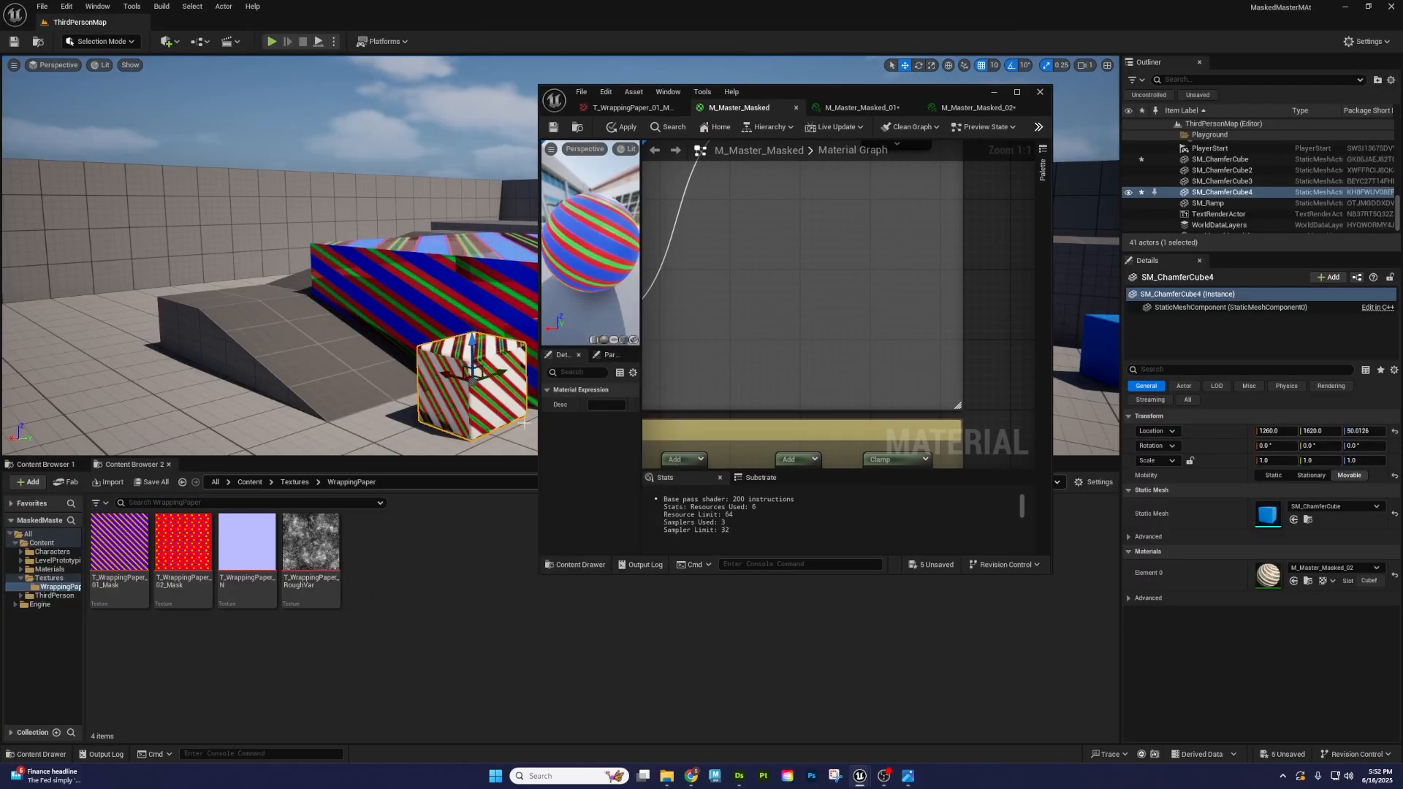
right_drag(687, 238, 609, 183)
drag(311, 545, 910, 355)
double_click(893, 97)
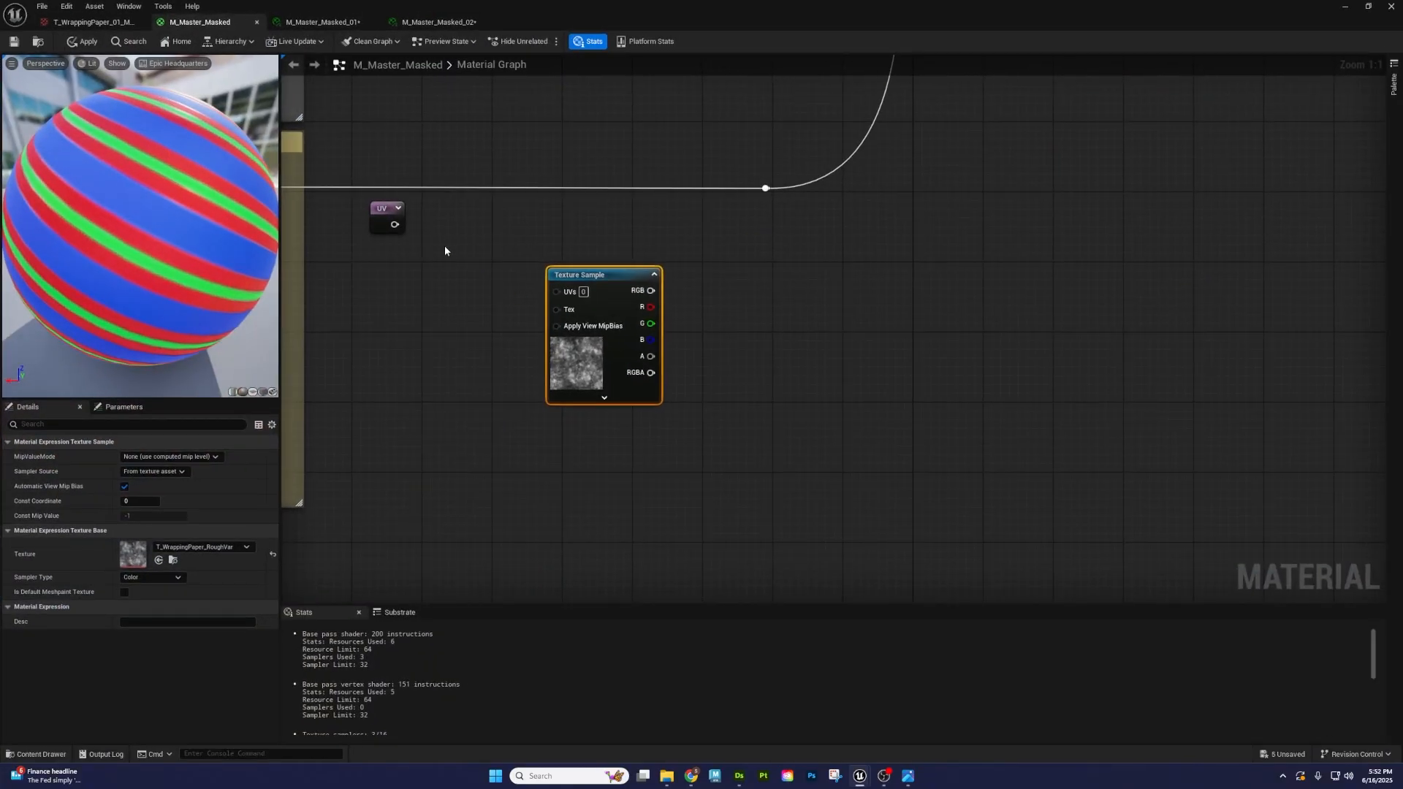
- Connect the UV node to the Texture Sample's UVs input and arrange both nodes side by side below the roughness wire
drag(396, 225, 556, 291)
right_drag(451, 307, 641, 363)
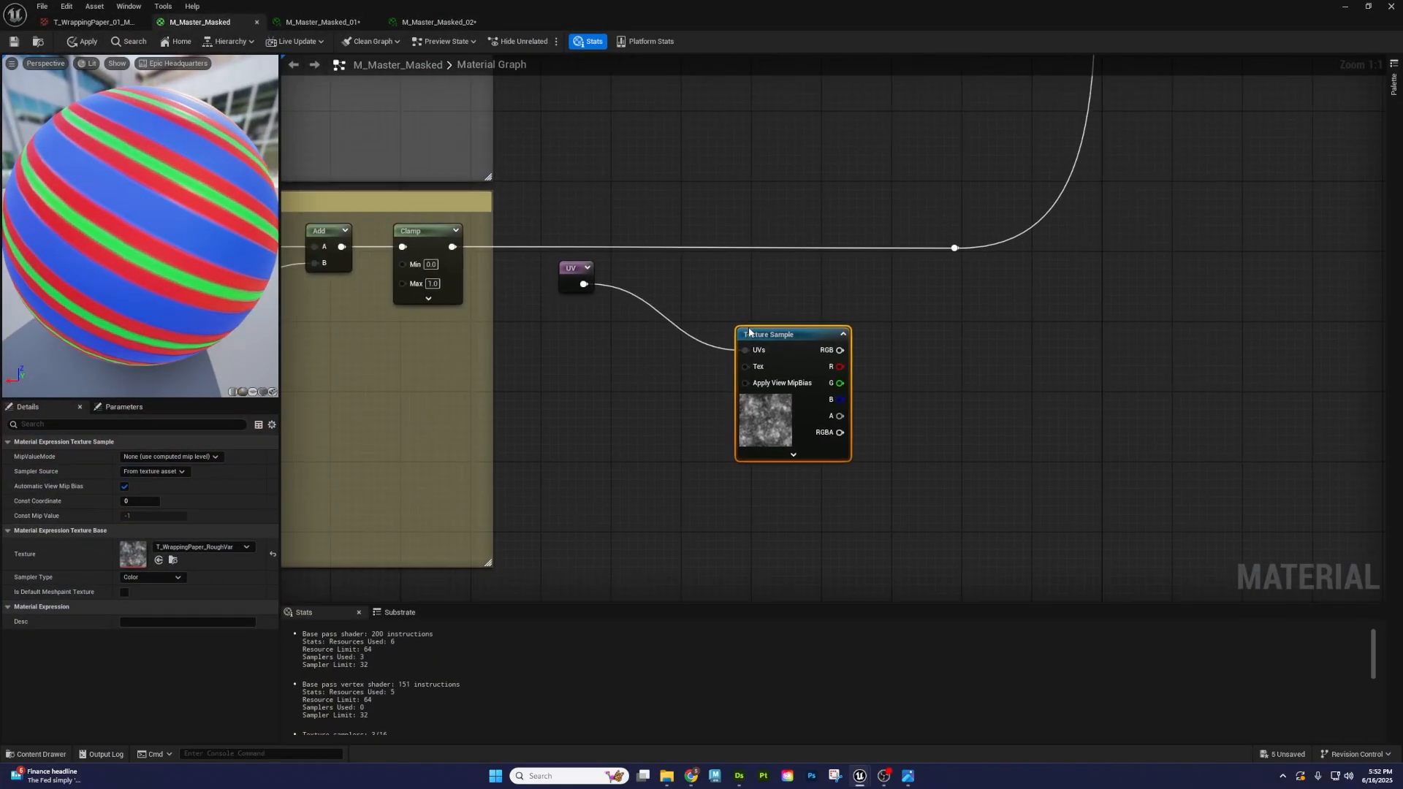
drag(755, 335, 638, 275)
drag(544, 409, 738, 252)
drag(658, 286, 658, 322)
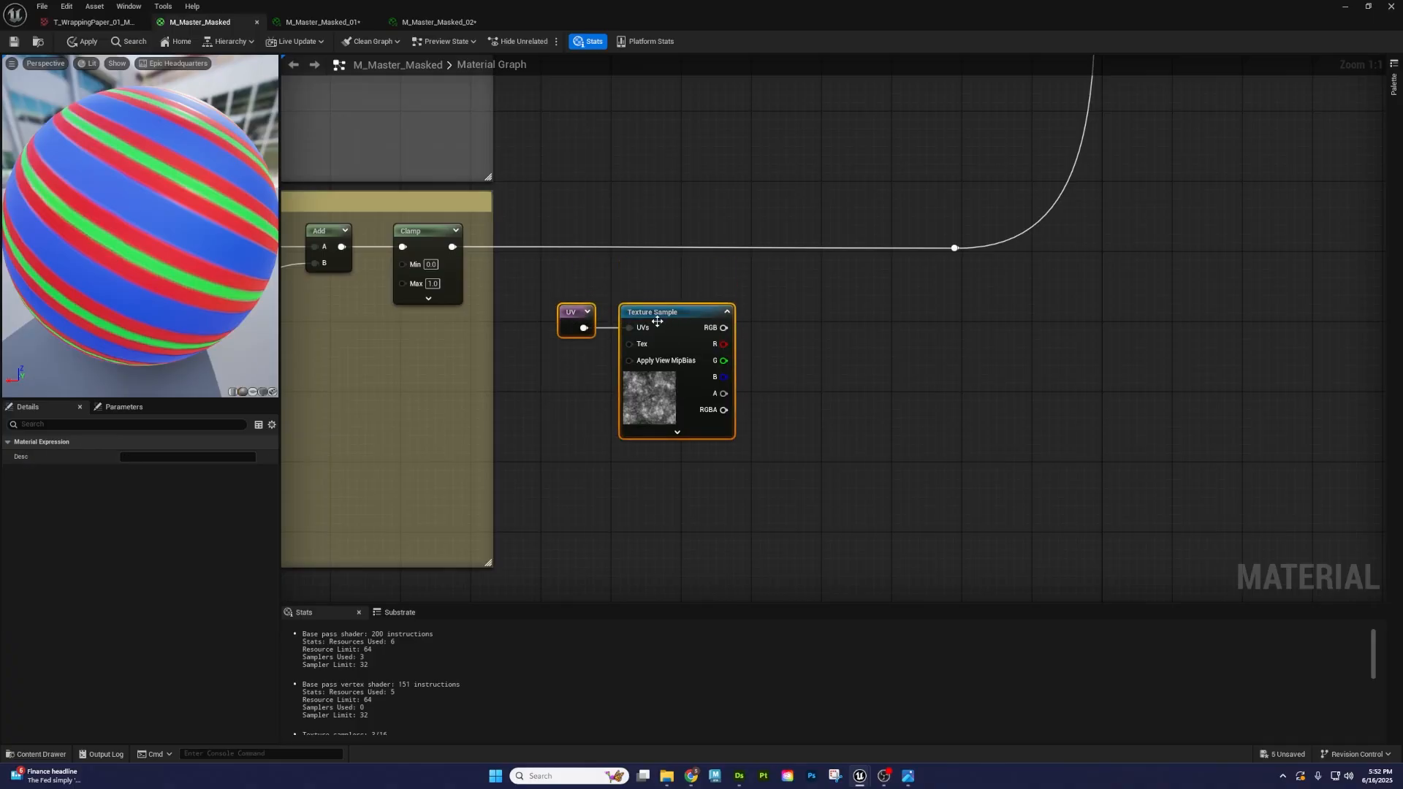
right_drag(738, 296, 796, 341)
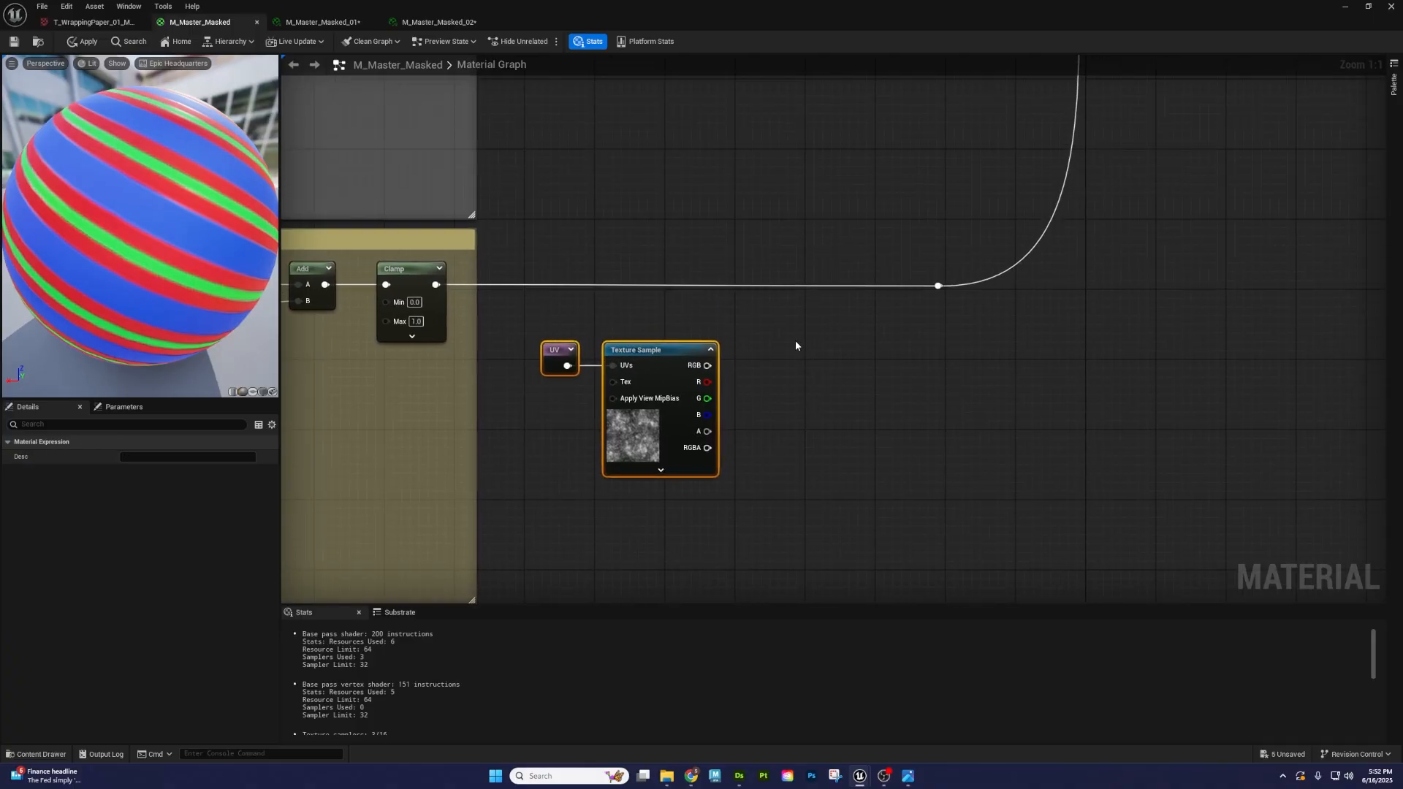
- Add a Lerp node on the roughness wire, connecting the Clamp output to A and the Texture Sample's RGB to B
right_click(796, 342)
text(lerp)
key(Return)
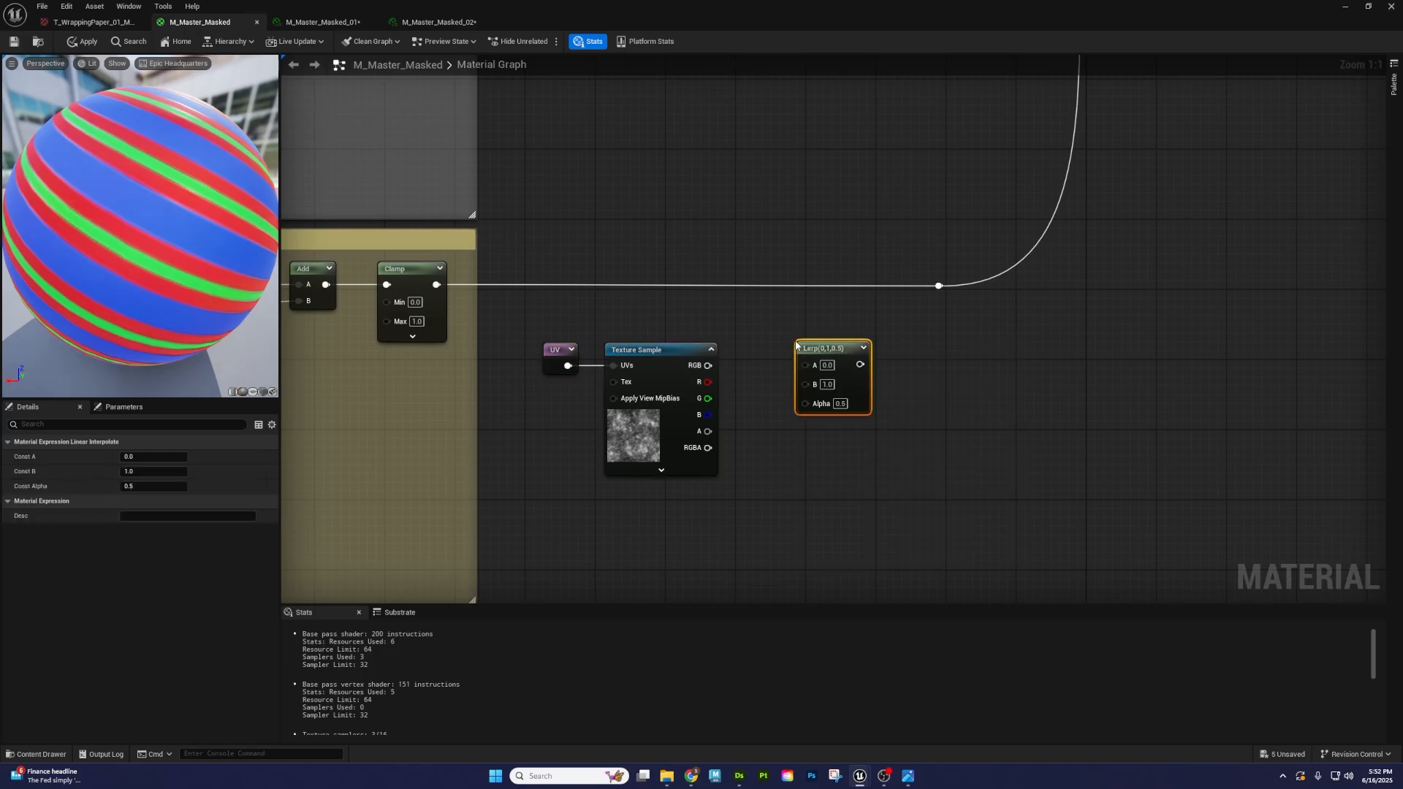
drag(816, 353, 799, 275)
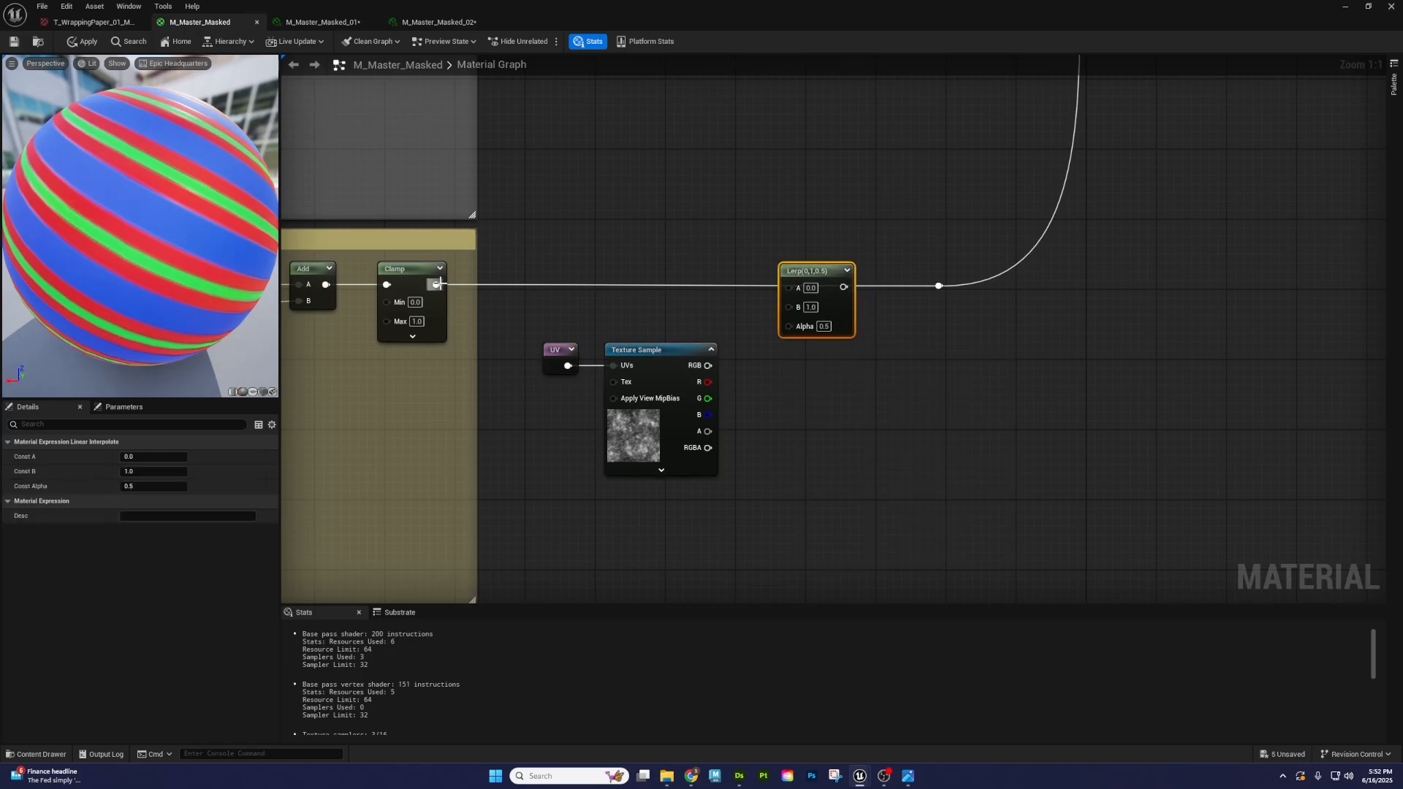
drag(439, 284, 789, 288)
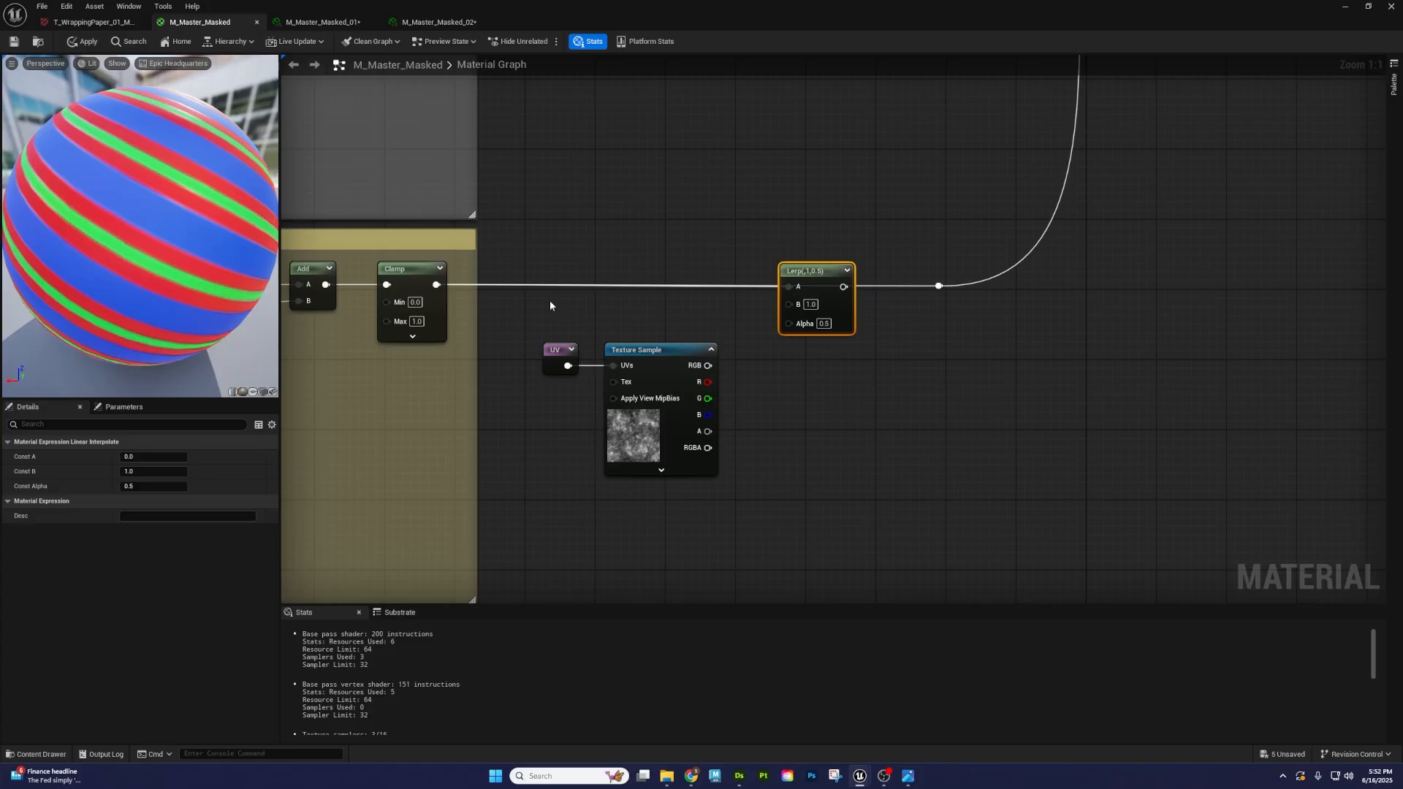
drag(707, 370, 787, 303)
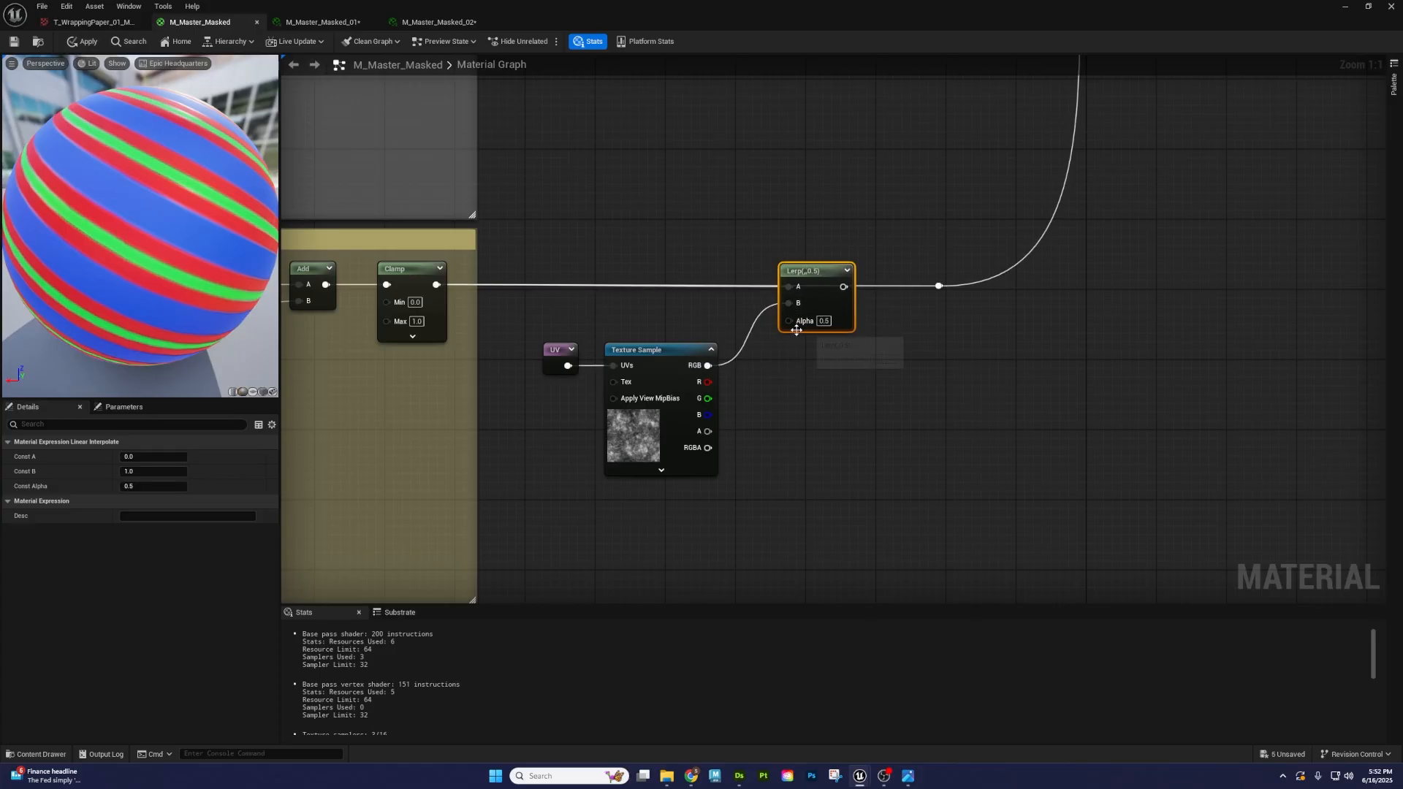
- Promote the Lerp's Alpha input to a parameter named Roughness_Variation and place it below the Lerp
right_click(802, 321)
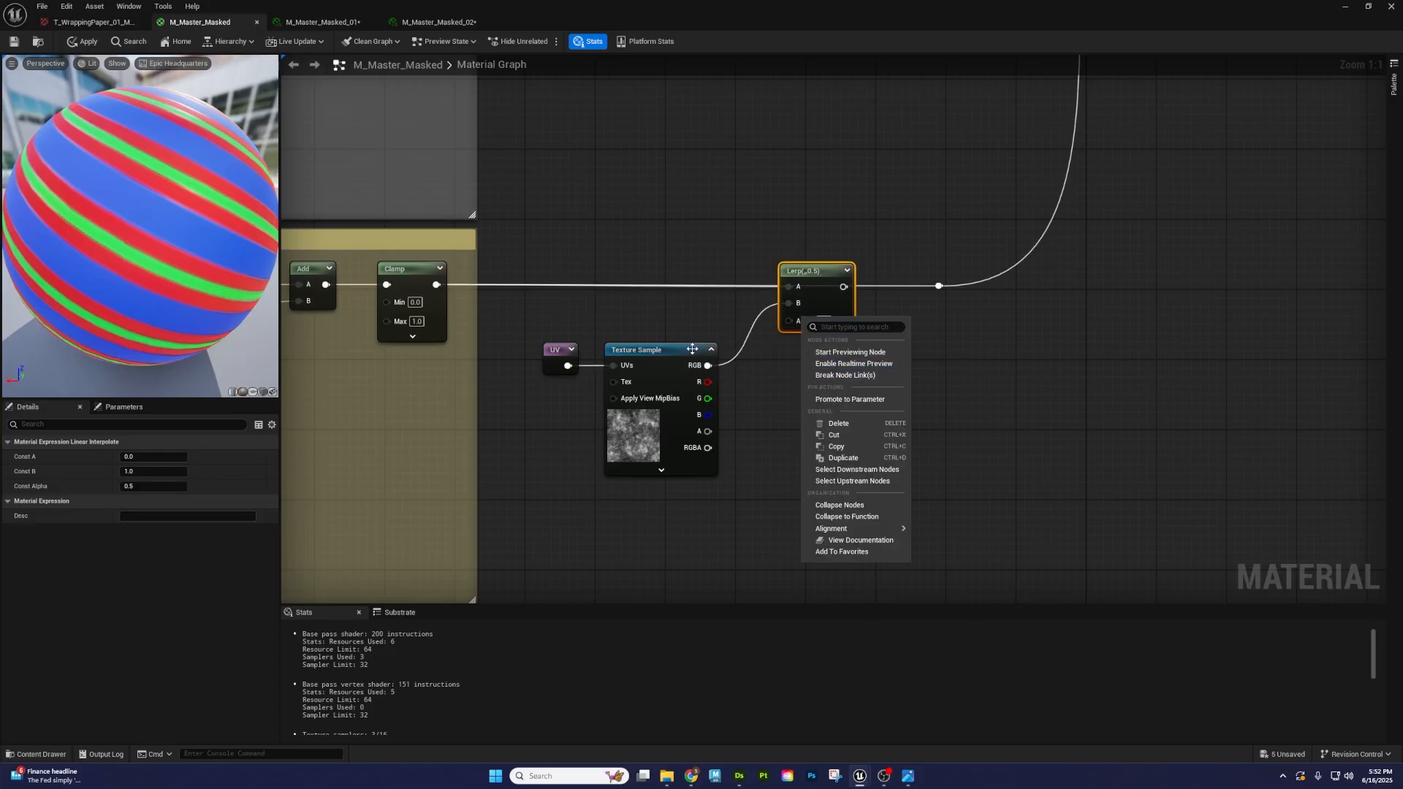
click(692, 348)
right_click(789, 320)
click(850, 399)
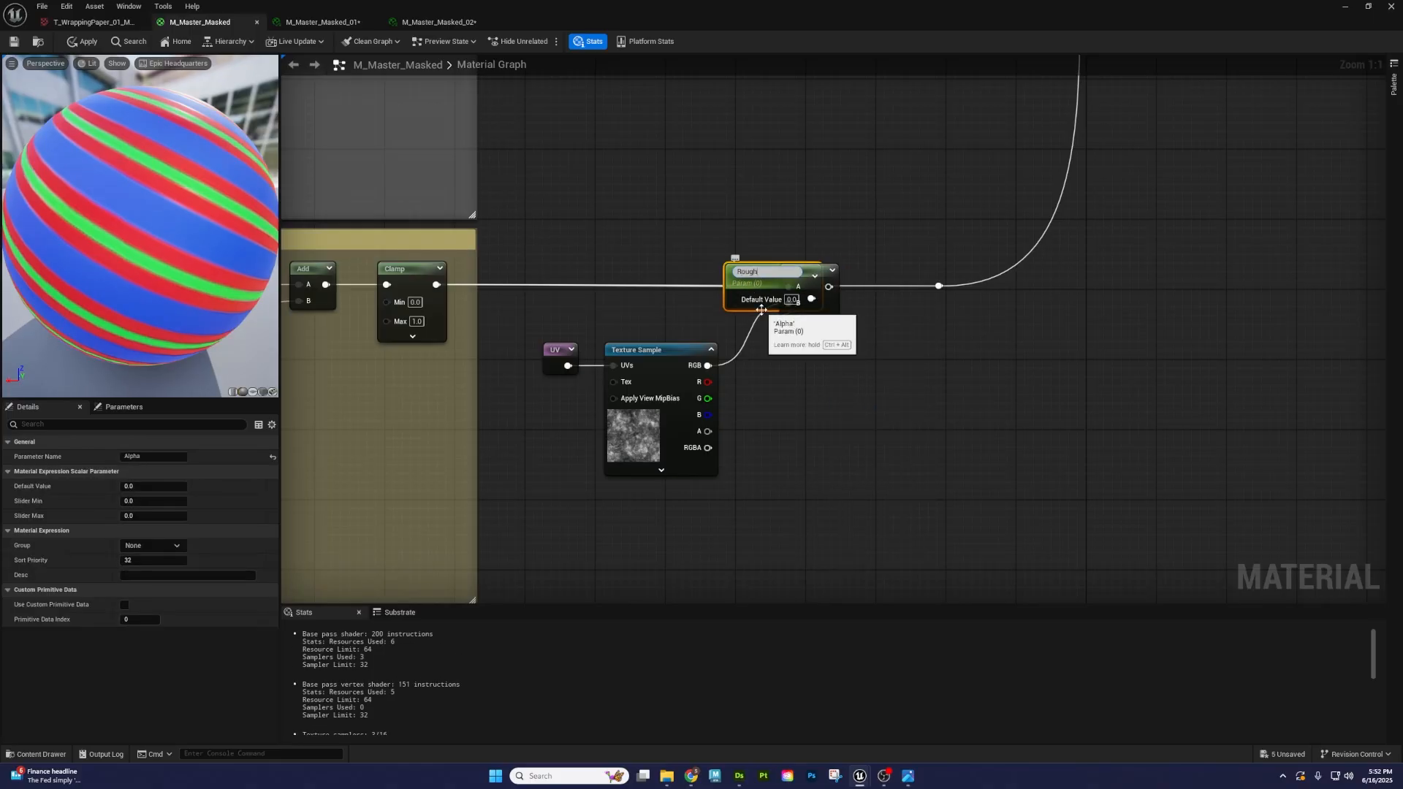
text(Roughness_Variation)
key(Return)
drag(730, 269, 758, 384)
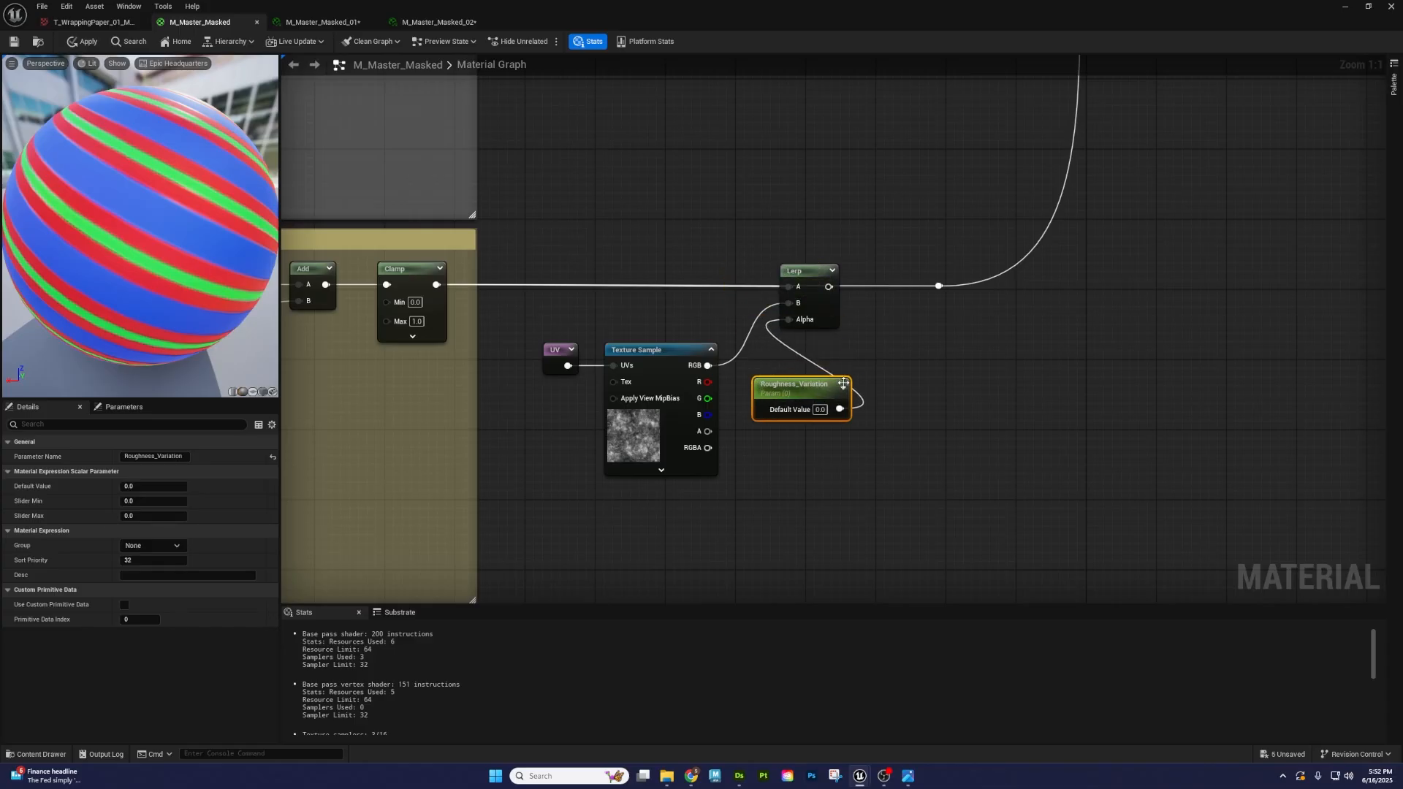
- Tidy the roughness variation nodes, placing UV, Texture Sample and Roughness_Variation just below the wire and the Lerp at their end
drag(795, 270, 832, 270)
click(739, 250)
drag(537, 331, 778, 410)
drag(676, 353, 667, 309)
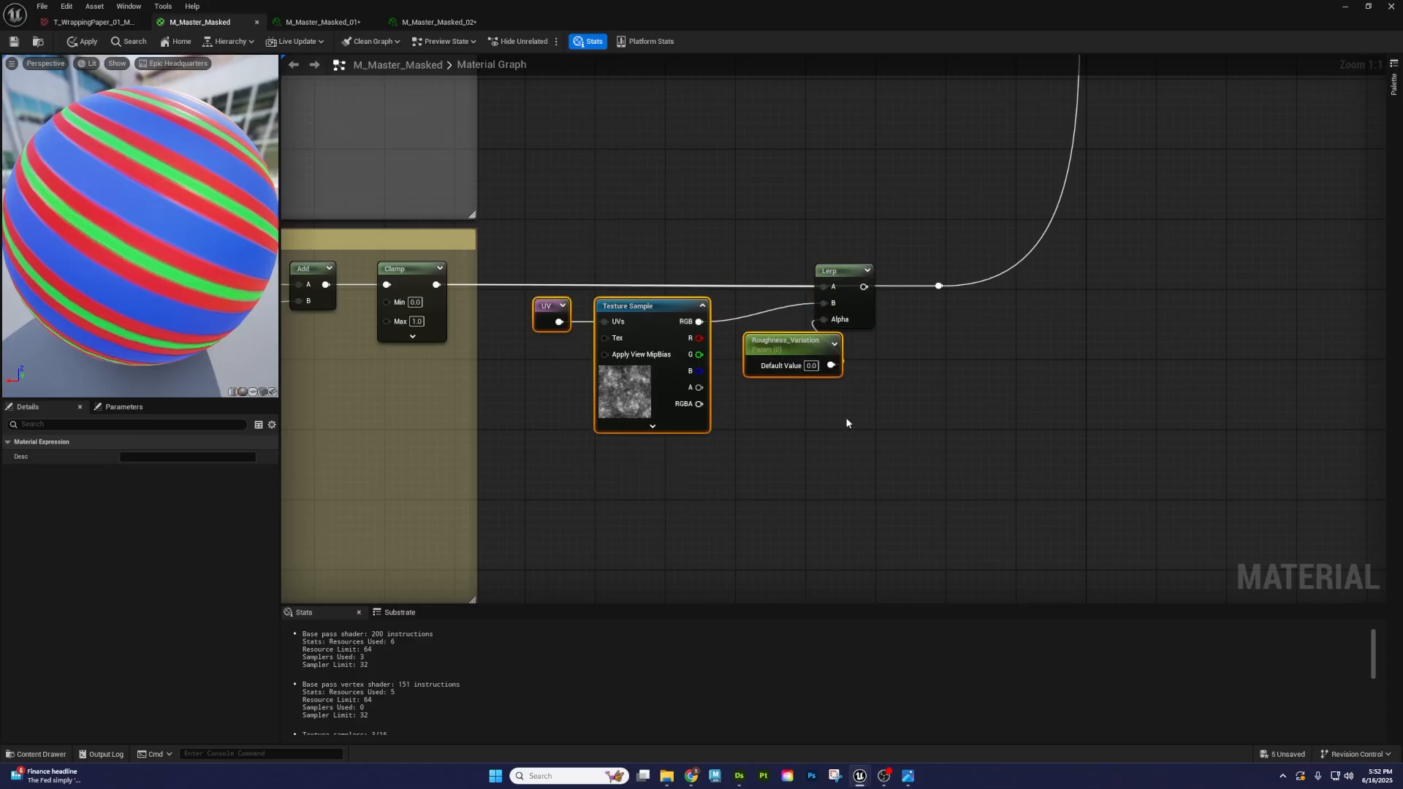
click(769, 346)
drag(841, 287, 867, 276)
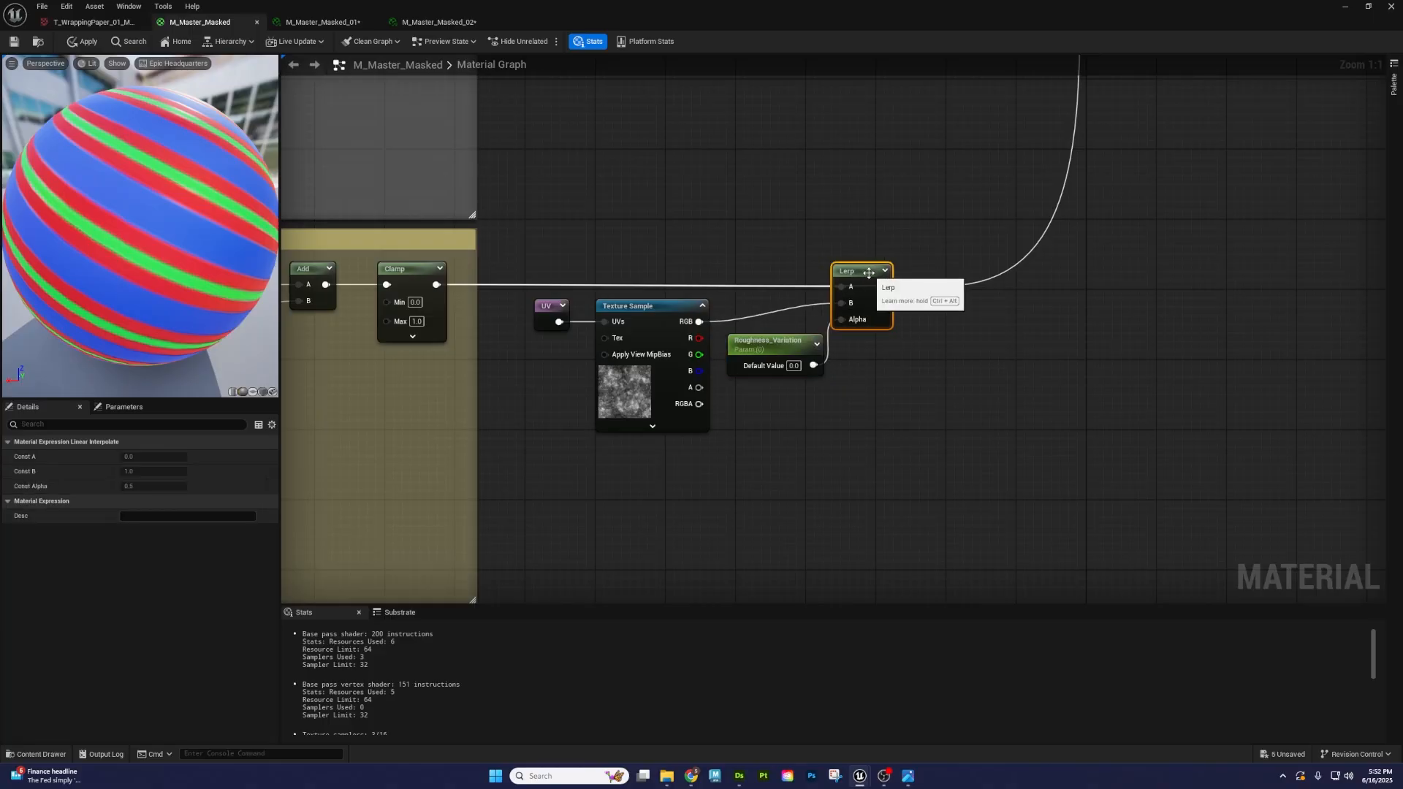
drag(769, 349, 761, 350)
click(880, 377)
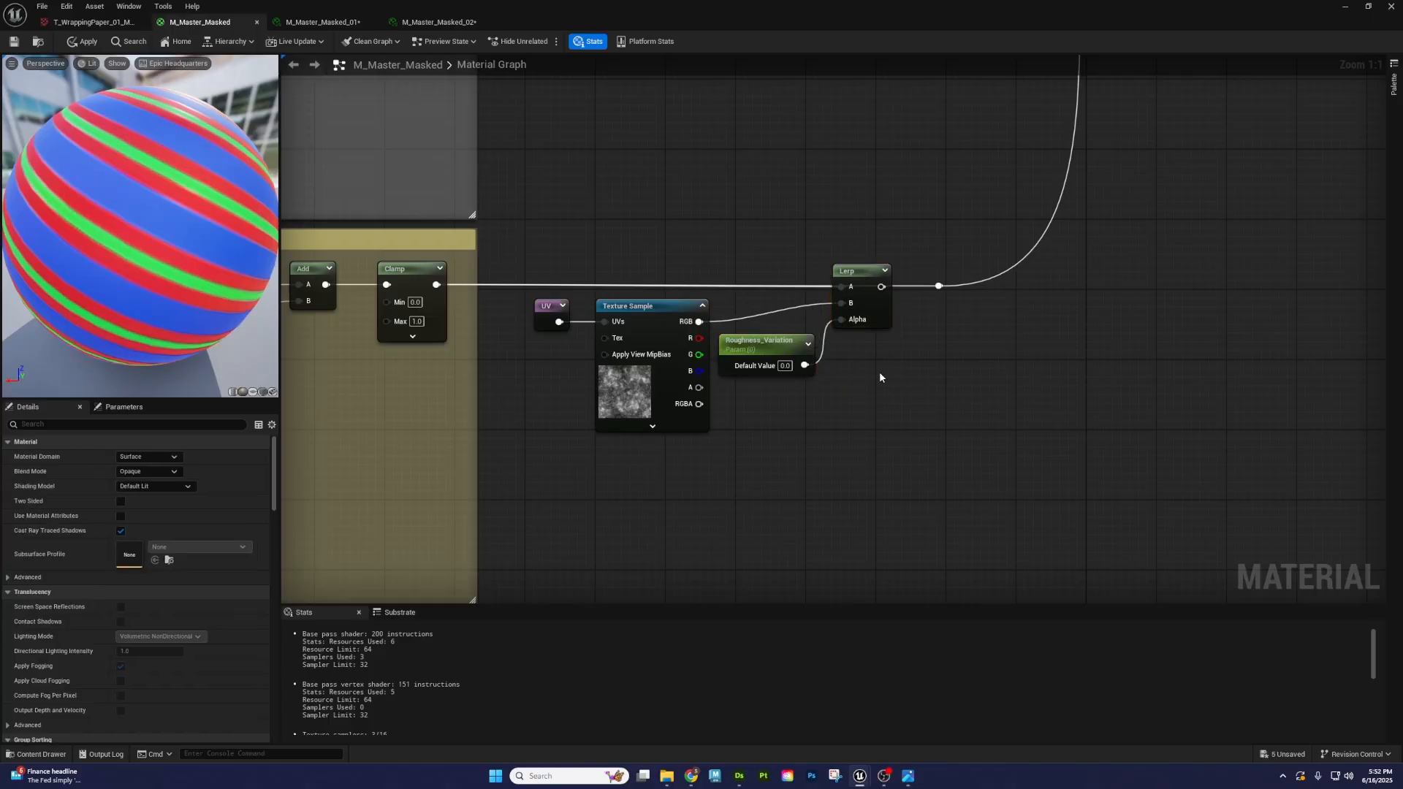
- Connect the Lerp output to the reroute point that feeds the material's Roughness input
click(757, 350)
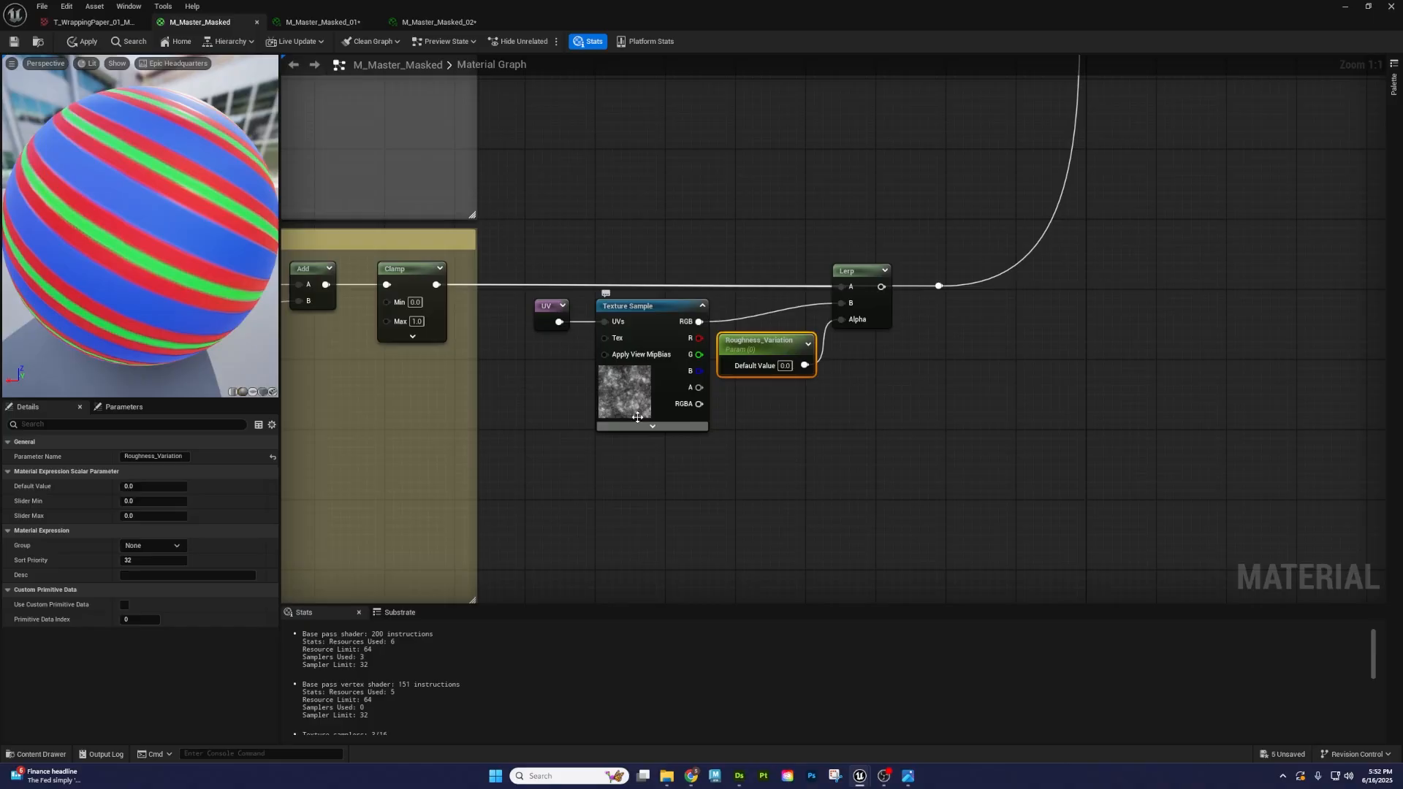
right_drag(832, 373, 727, 421)
drag(775, 334, 834, 334)
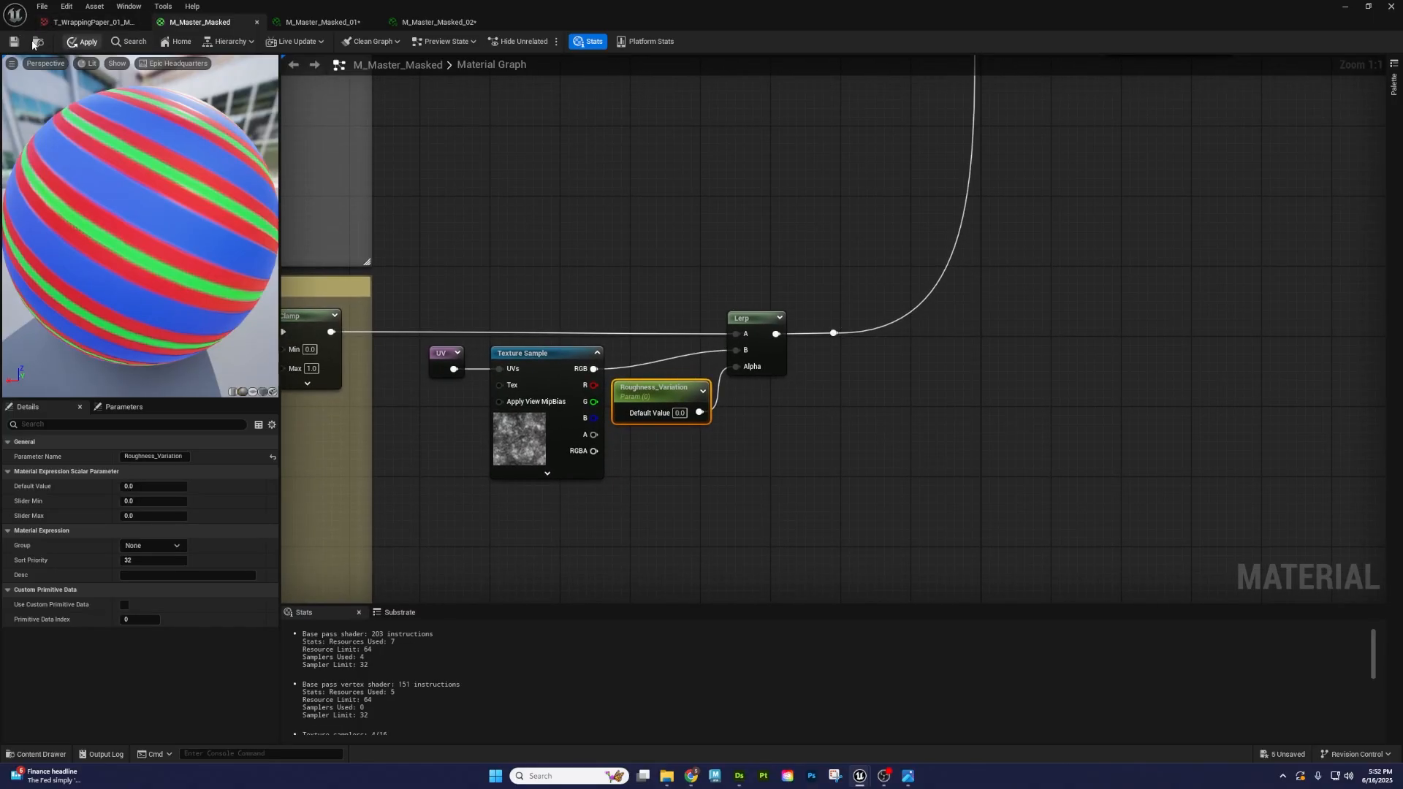
- In M_Master_Masked_01, override Roughness_Variation and raise it to about 1.109 while inspecting the surface in the level
drag(491, 9, 953, 129)
right_drag(775, 97, 773, 108)
click(1086, 141)
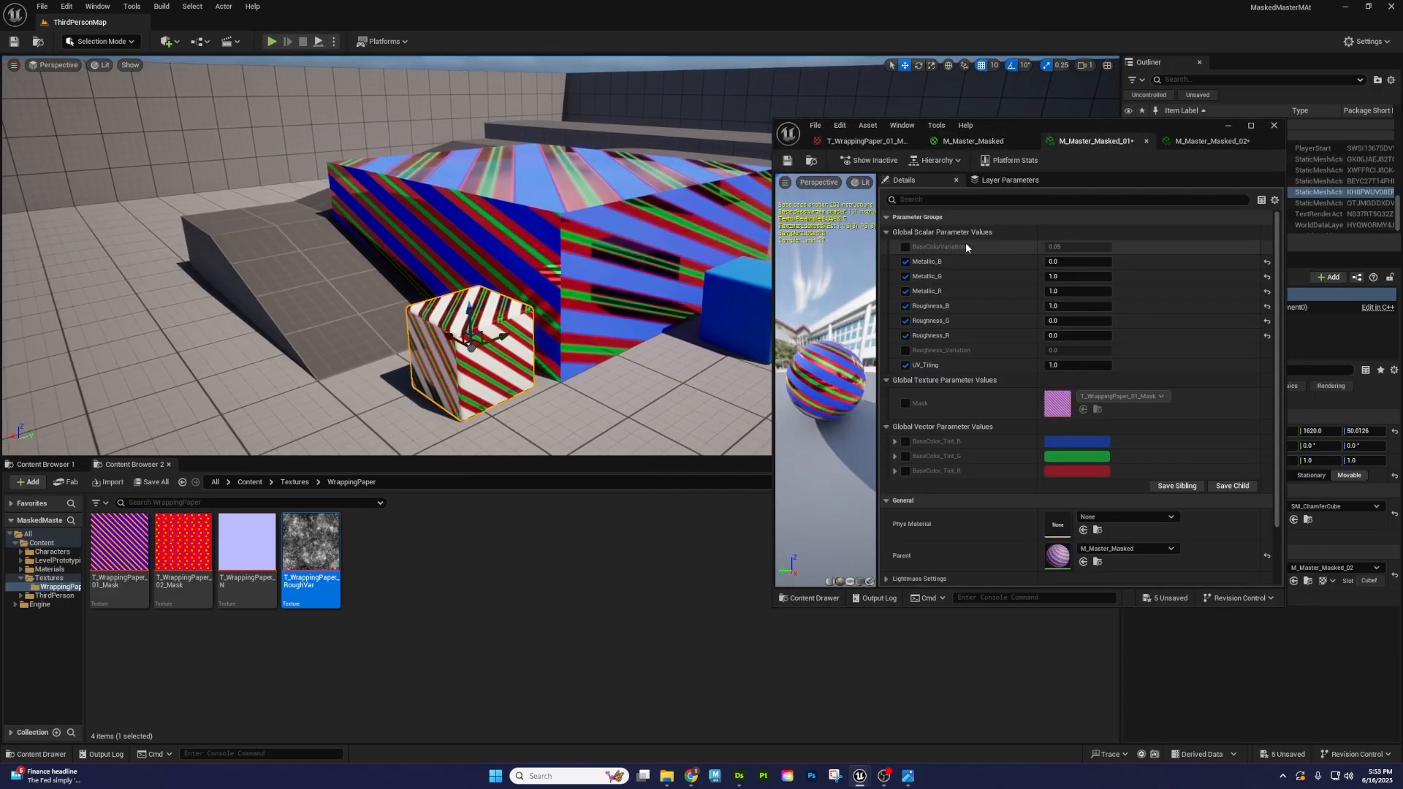
click(906, 350)
right_drag(610, 299, 698, 311)
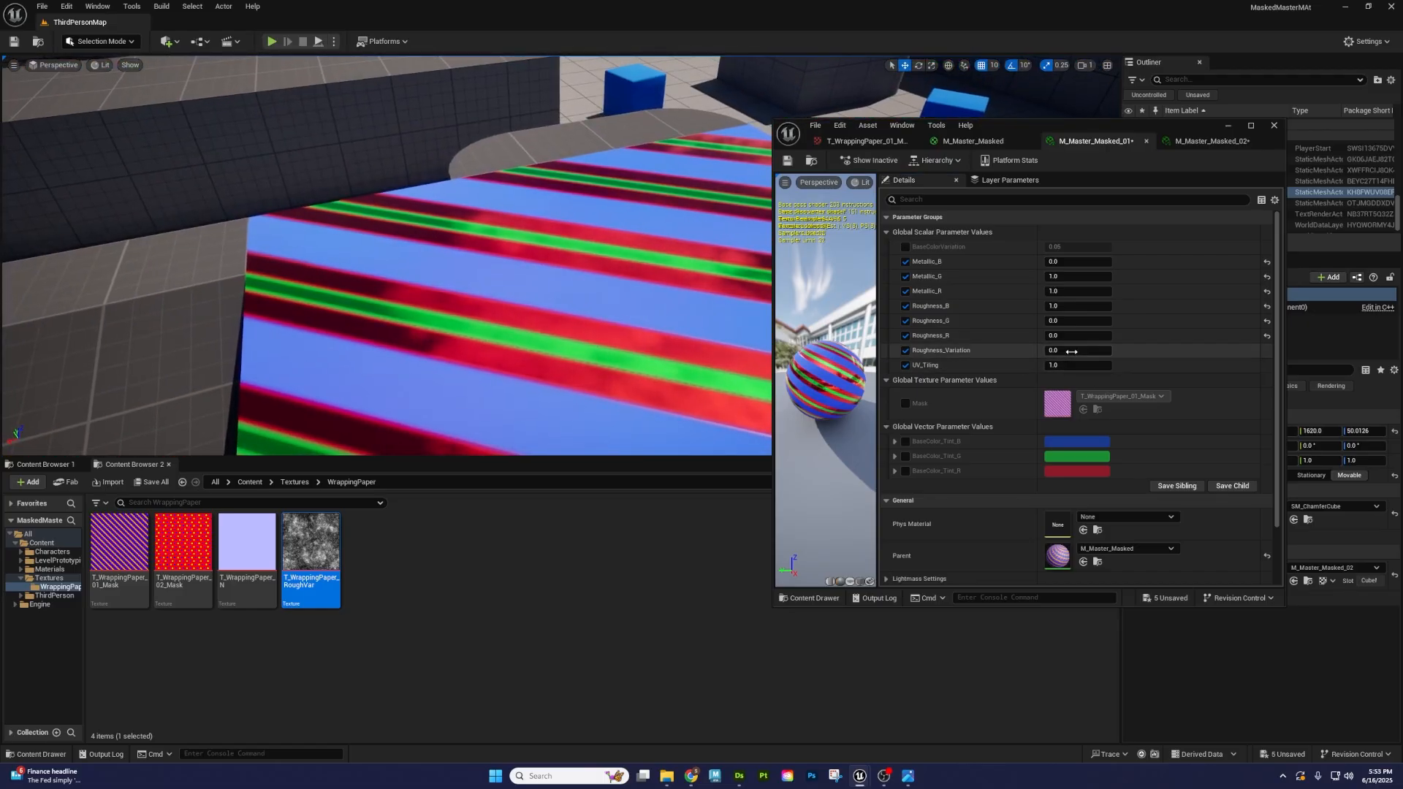
drag(1072, 351, 1092, 352)
right_drag(658, 292, 670, 229)
- Return to the M_Master_Masked graph and examine the roughness Lerp's inputs and its path to the Roughness input
drag(1118, 129, 1067, 1)
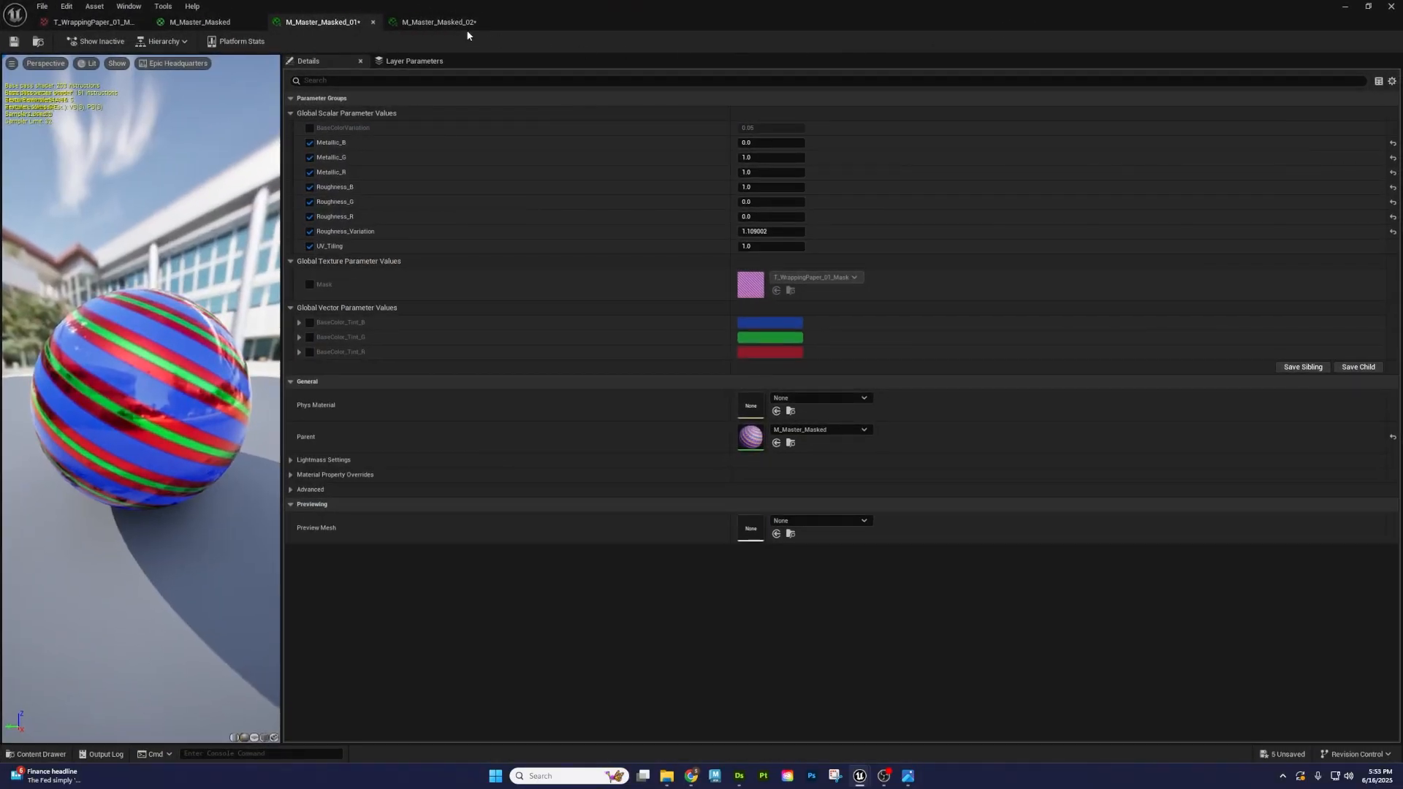
click(182, 26)
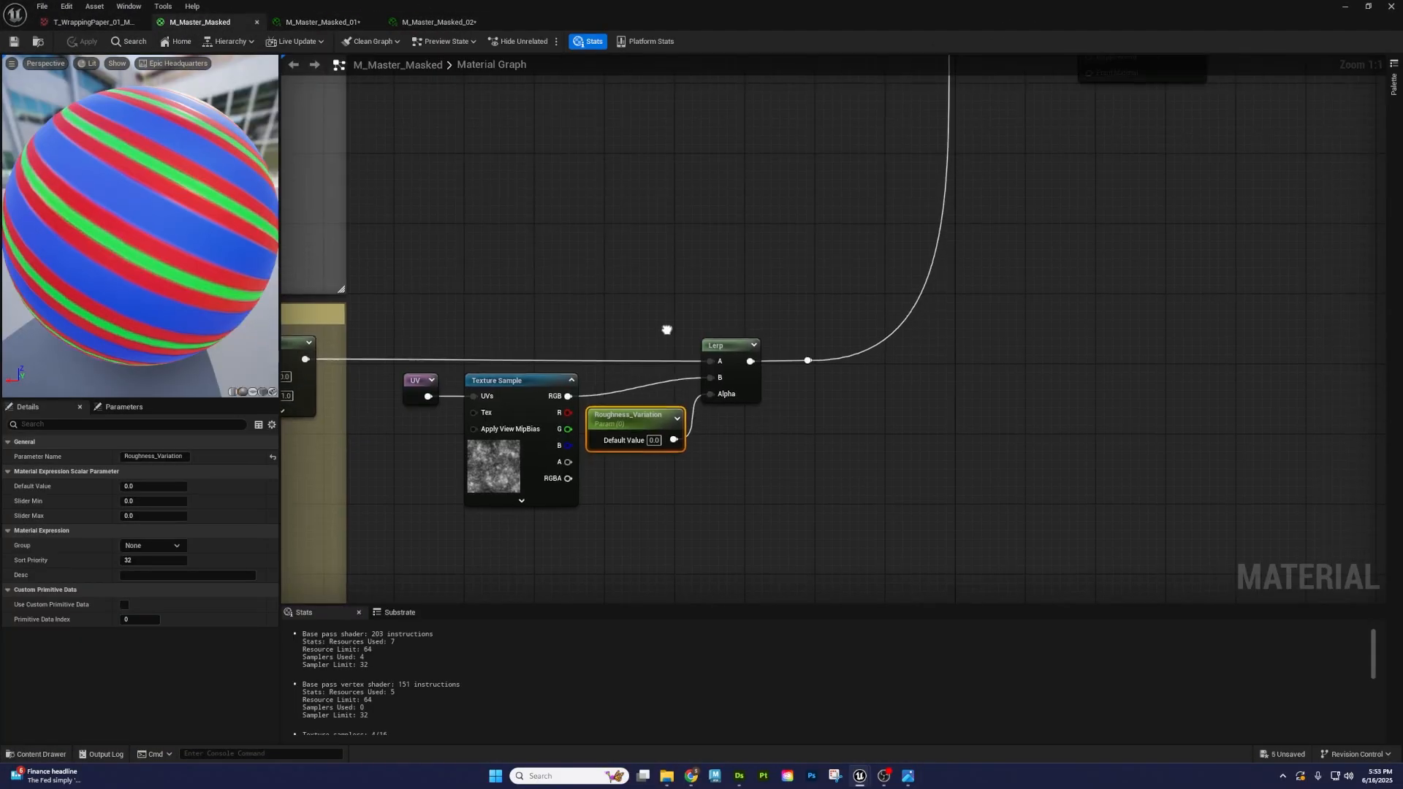
click(492, 460)
right_drag(493, 460, 678, 460)
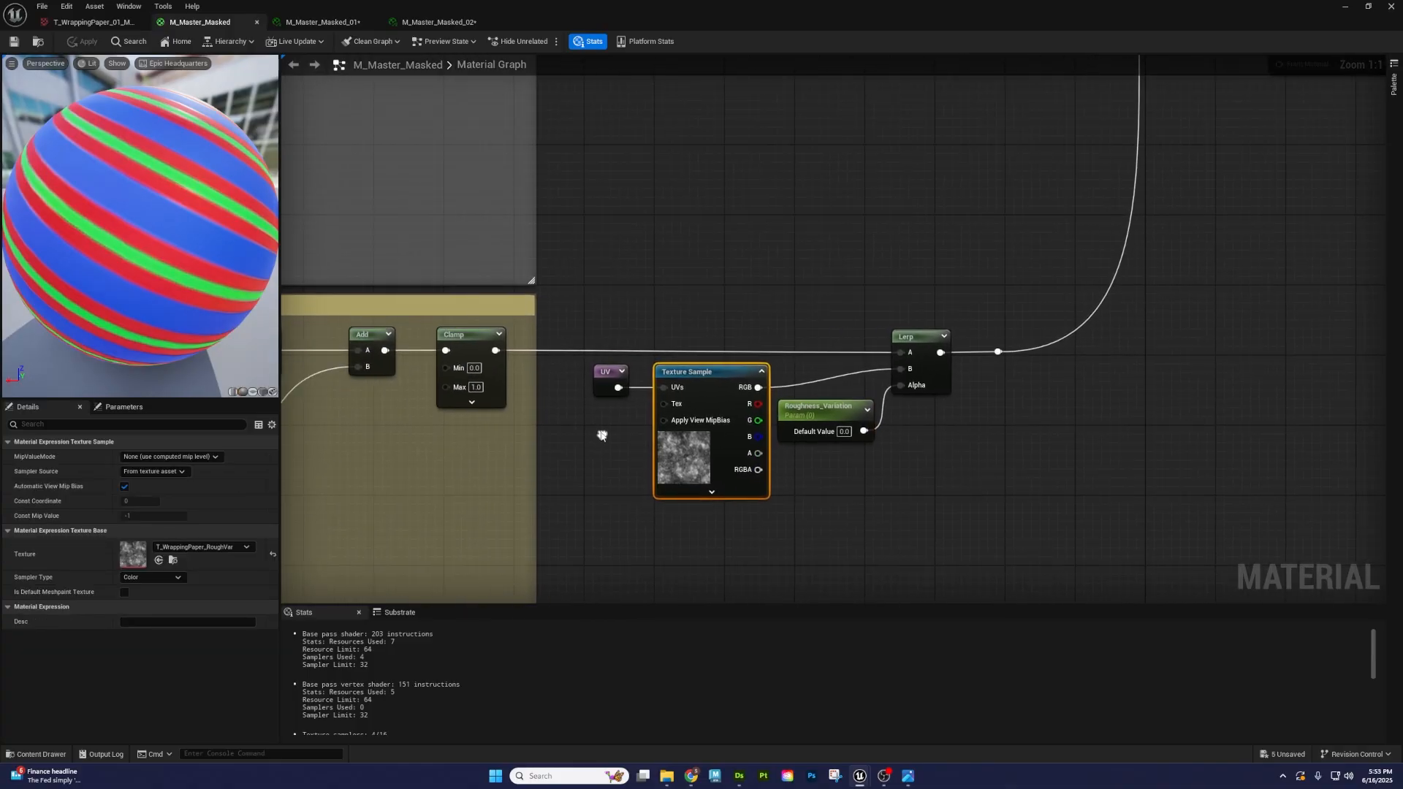
click(479, 346)
right_drag(822, 367, 646, 409)
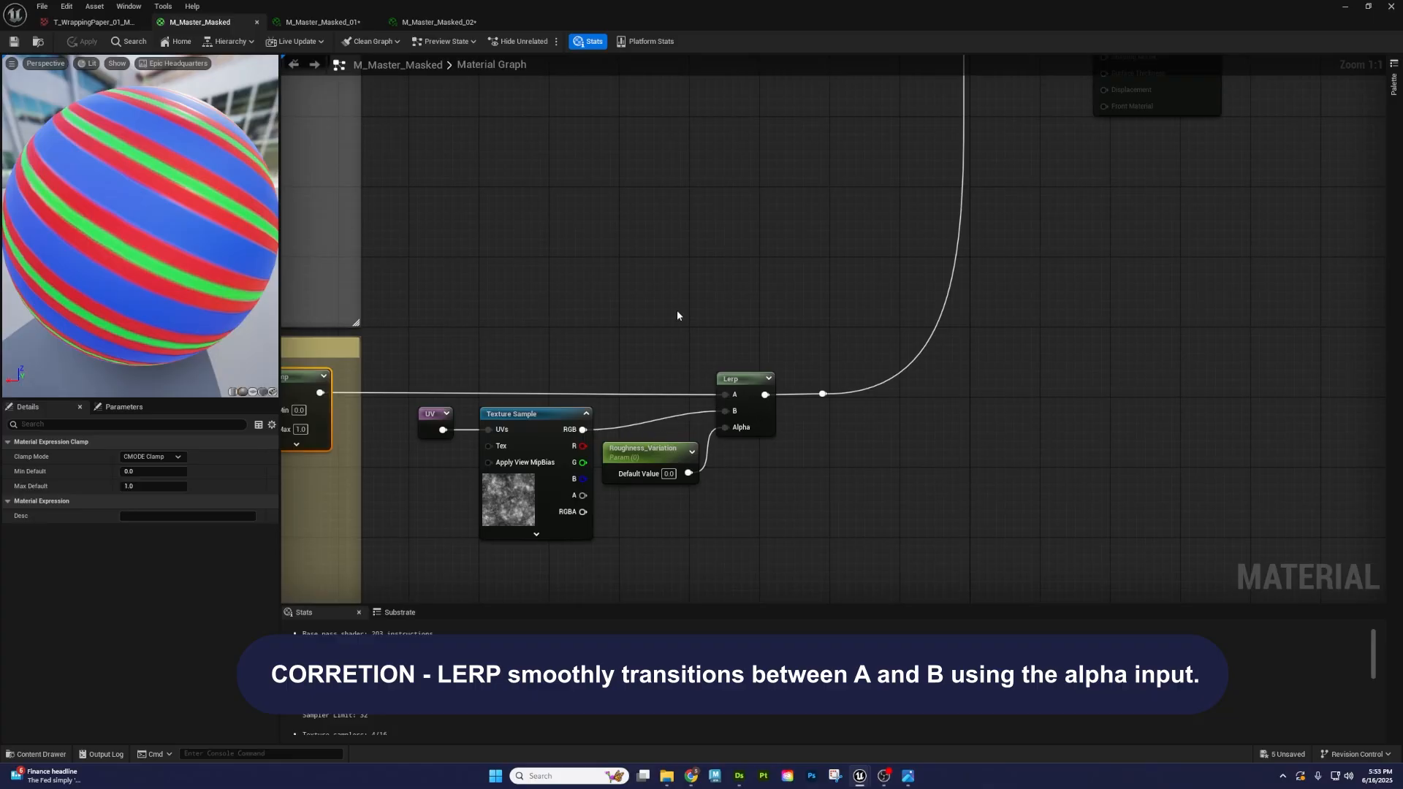
right_drag(677, 316, 587, 325)
right_drag(740, 293, 509, 601)
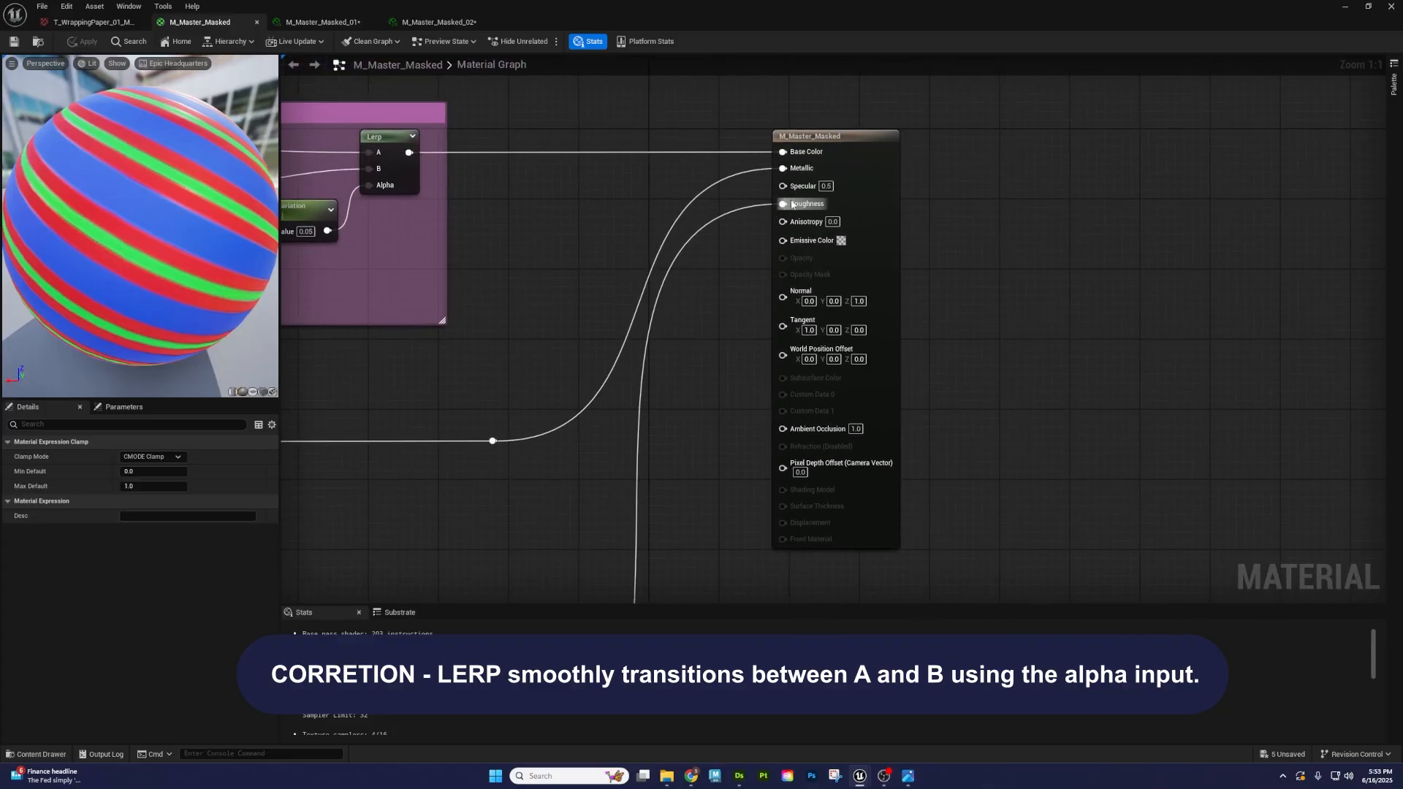
- Examine the Roughness group's node chain and how its Clamp output feeds the variation Lerp
right_drag(422, 383, 761, 216)
right_drag(677, 360, 771, 169)
scroll(771, 438, down, 3)
right_drag(771, 459, 909, 204)
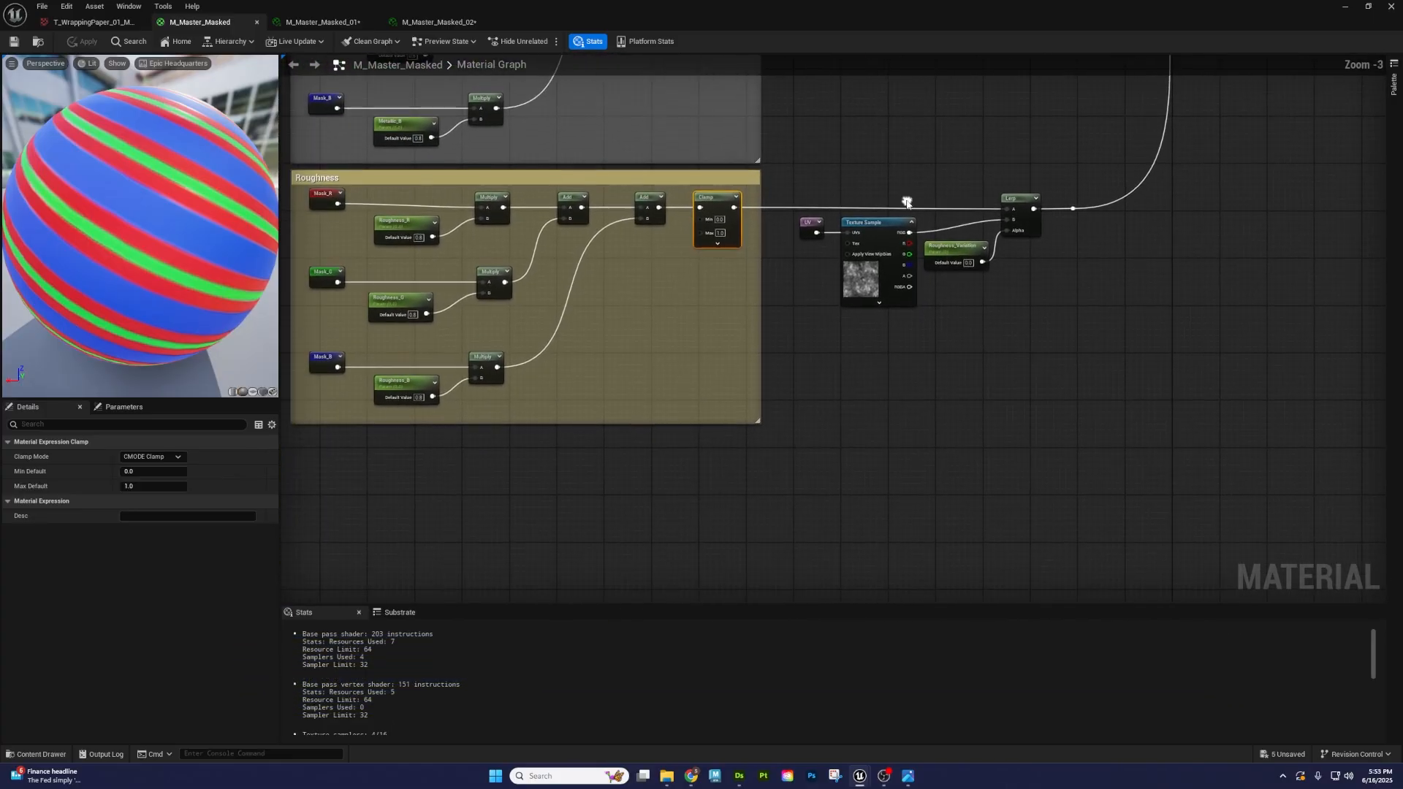
right_drag(772, 410, 850, 369)
right_drag(1014, 283, 1049, 199)
right_drag(877, 251, 902, 382)
scroll(509, 255, up, 3)
drag(510, 255, 1075, 229)
drag(274, 236, 147, 231)
scroll(1170, 245, down, 1)
right_drag(1169, 245, 844, 294)
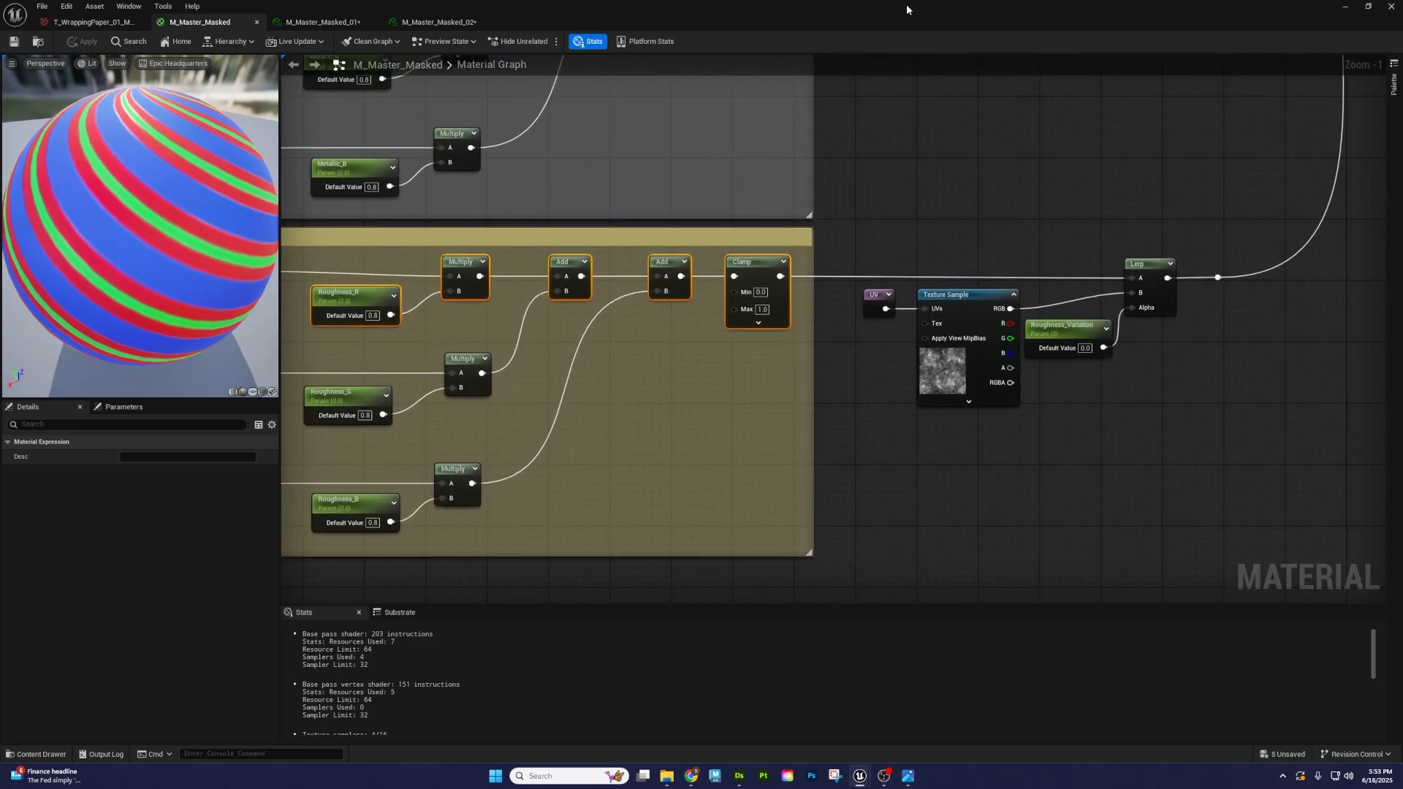
- Add the T_WrappingPaper_N texture to the M_Master_Masked graph as a Texture Sample below the Roughness group
drag(907, 9, 1041, 119)
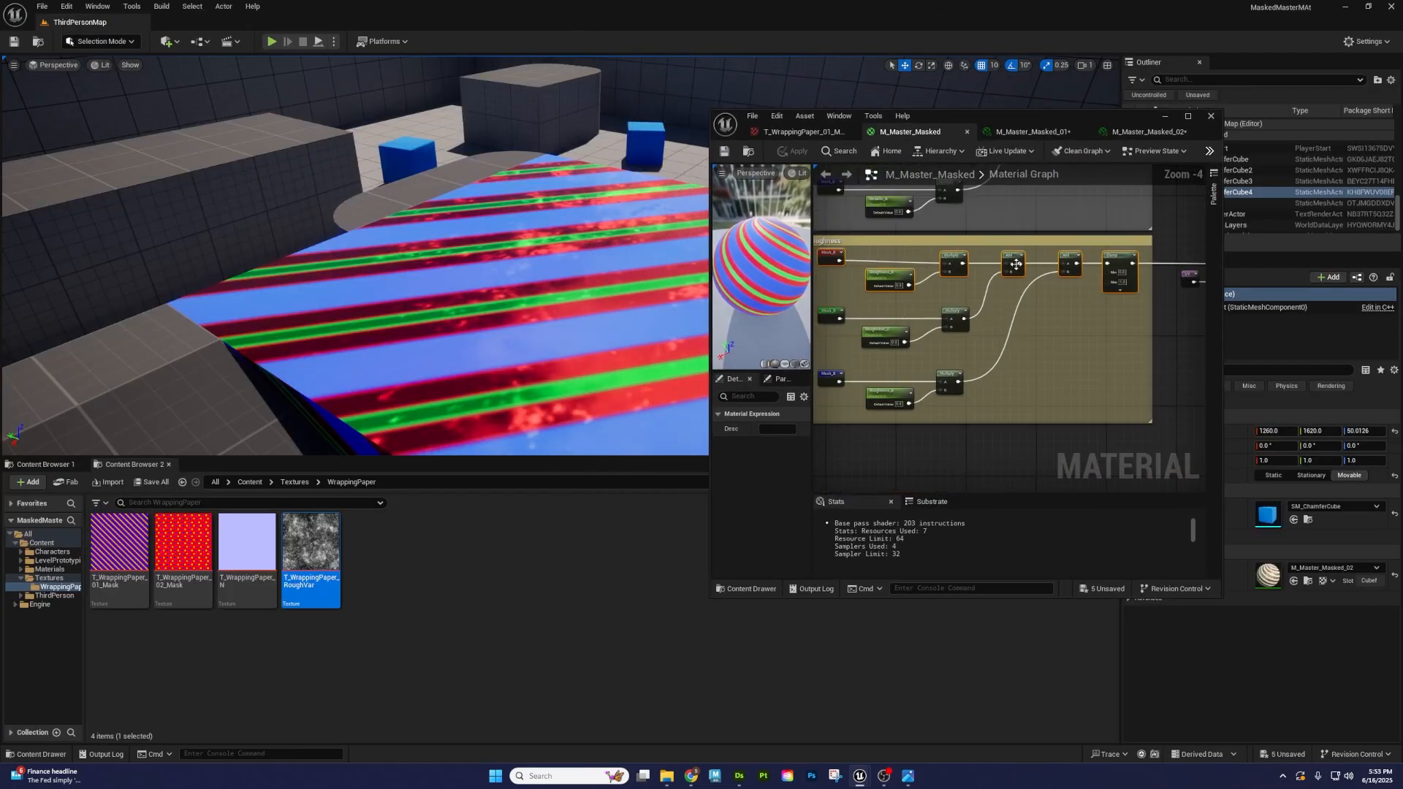
right_drag(1040, 350, 917, 332)
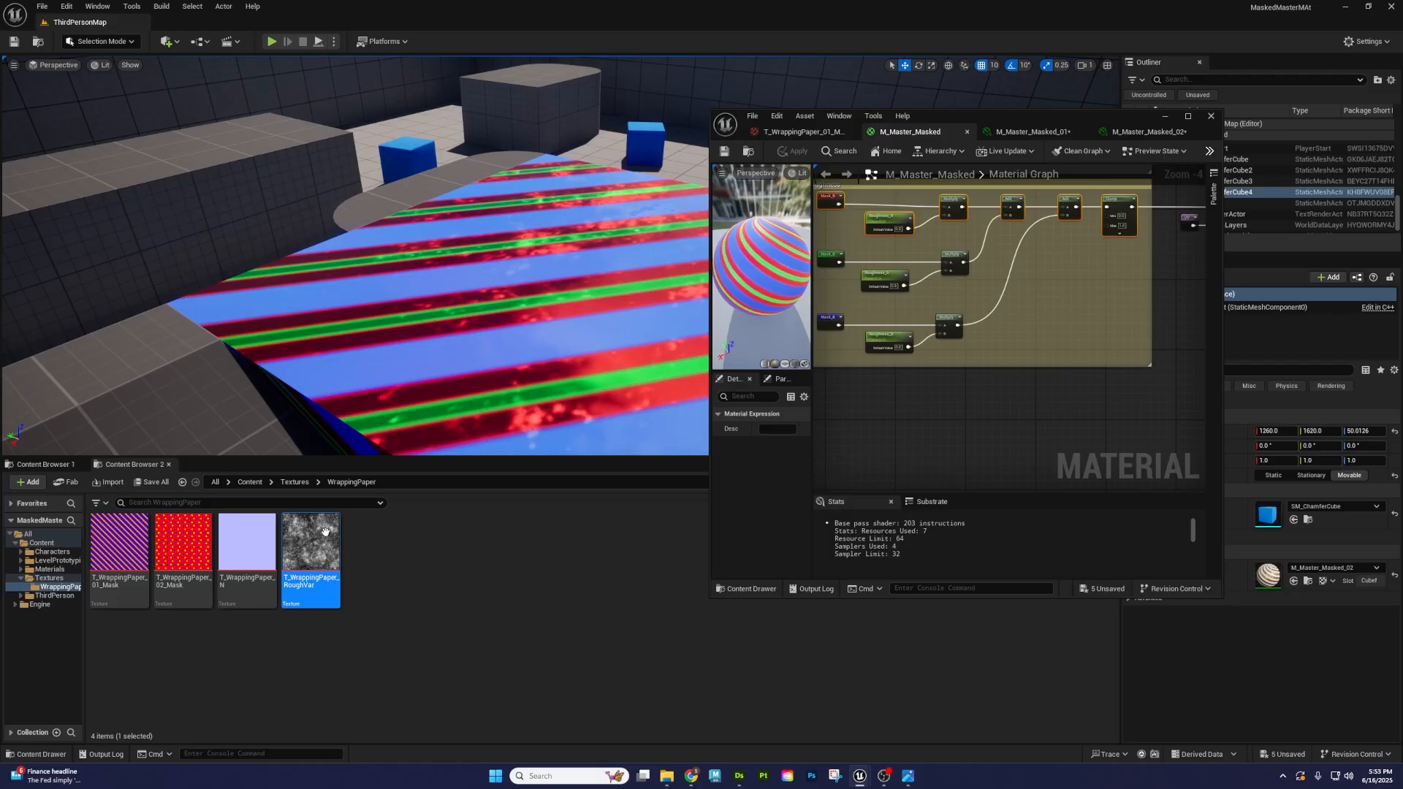
drag(272, 558, 970, 428)
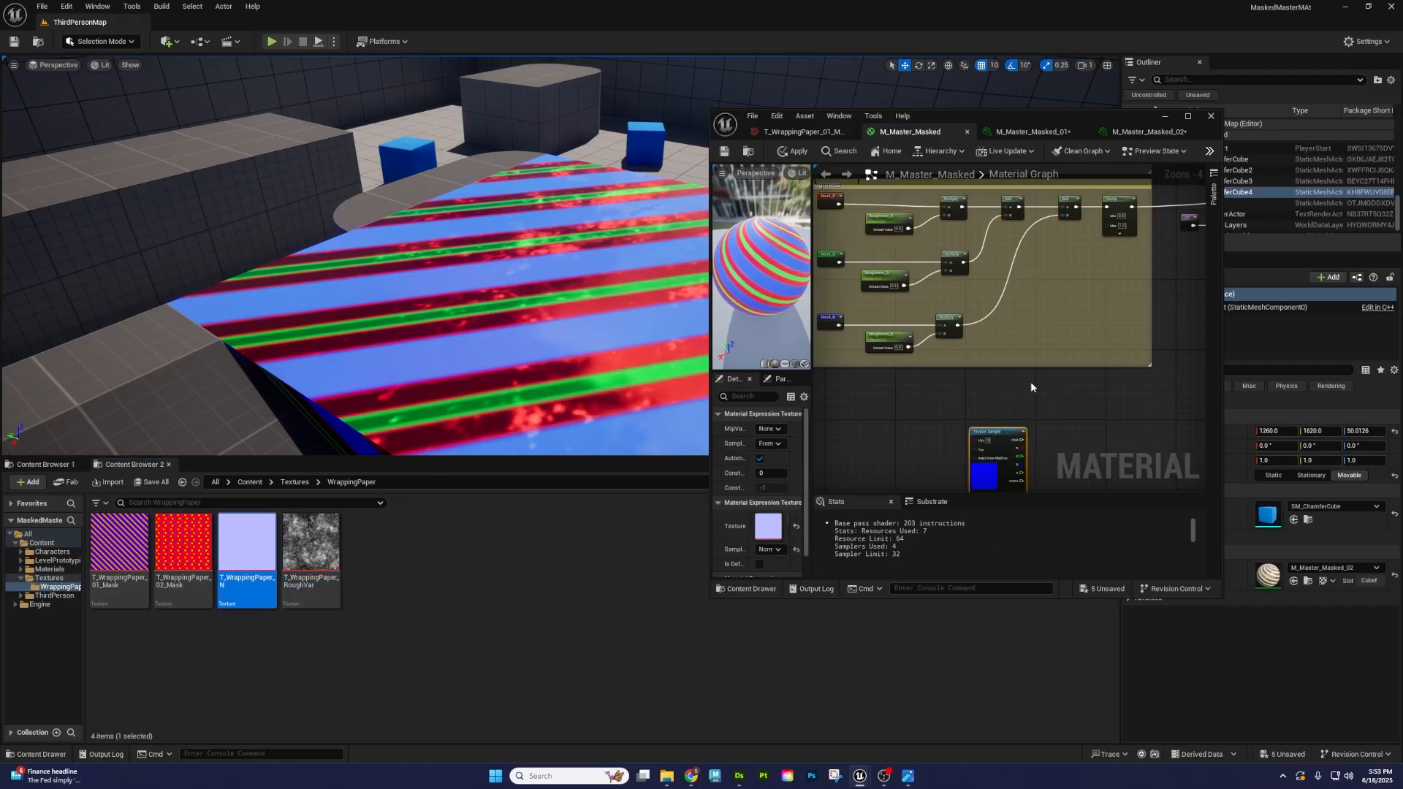
double_click(1089, 124)
- Copy the UV node next to the normal Texture Sample and connect it to the UVs input
click(657, 106)
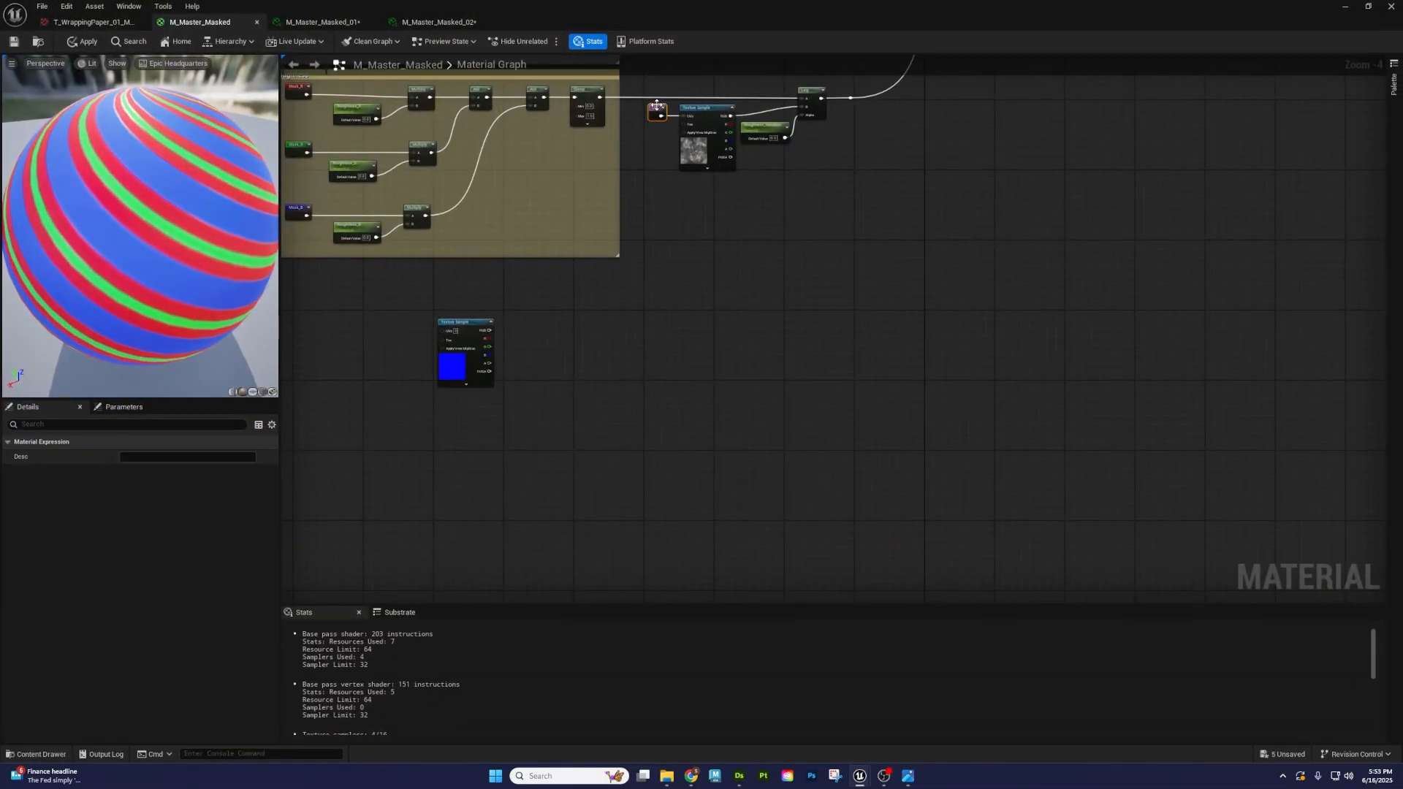
click(693, 343)
right_drag(561, 349, 778, 358)
key(ctrl+v)
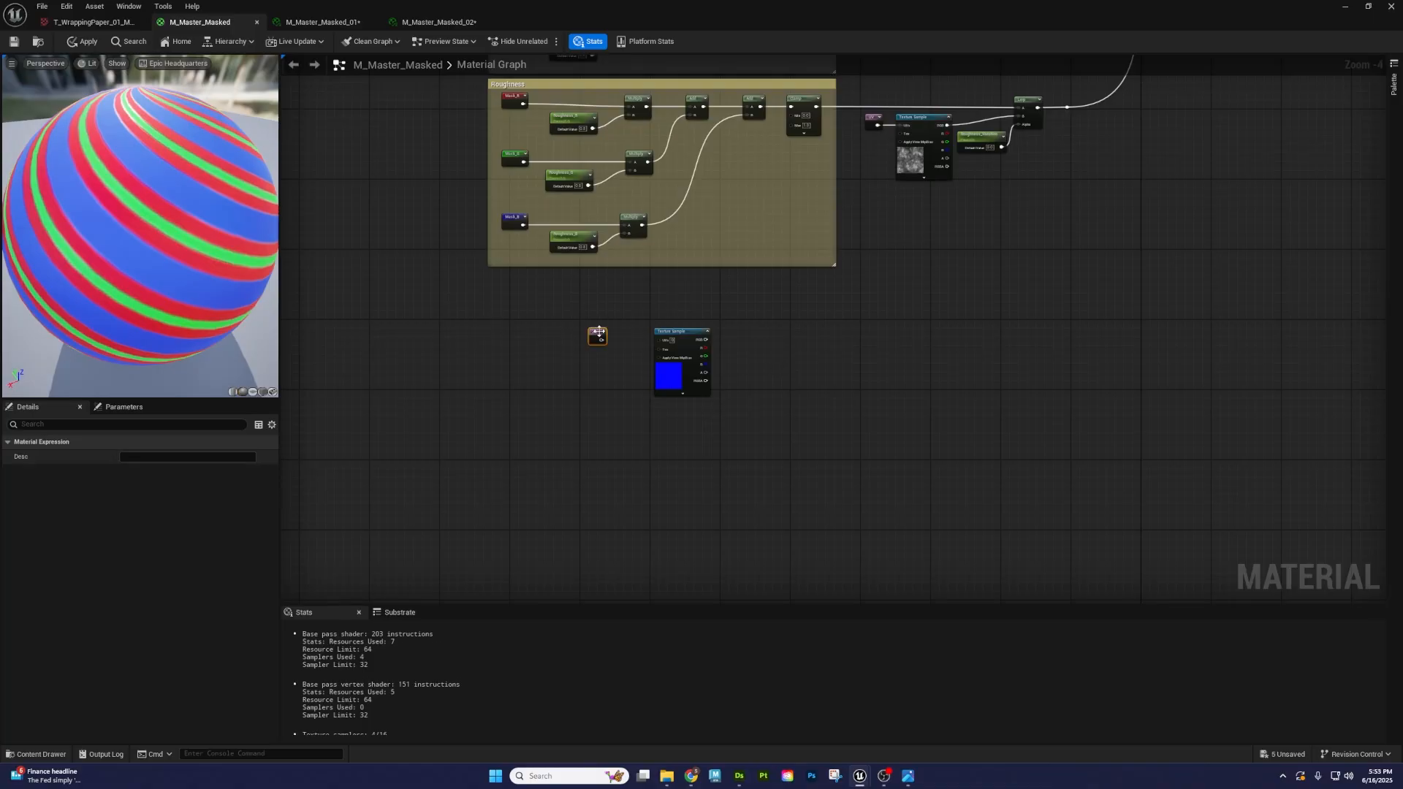
scroll(618, 323, up, 4)
drag(697, 357, 696, 356)
drag(581, 352, 633, 352)
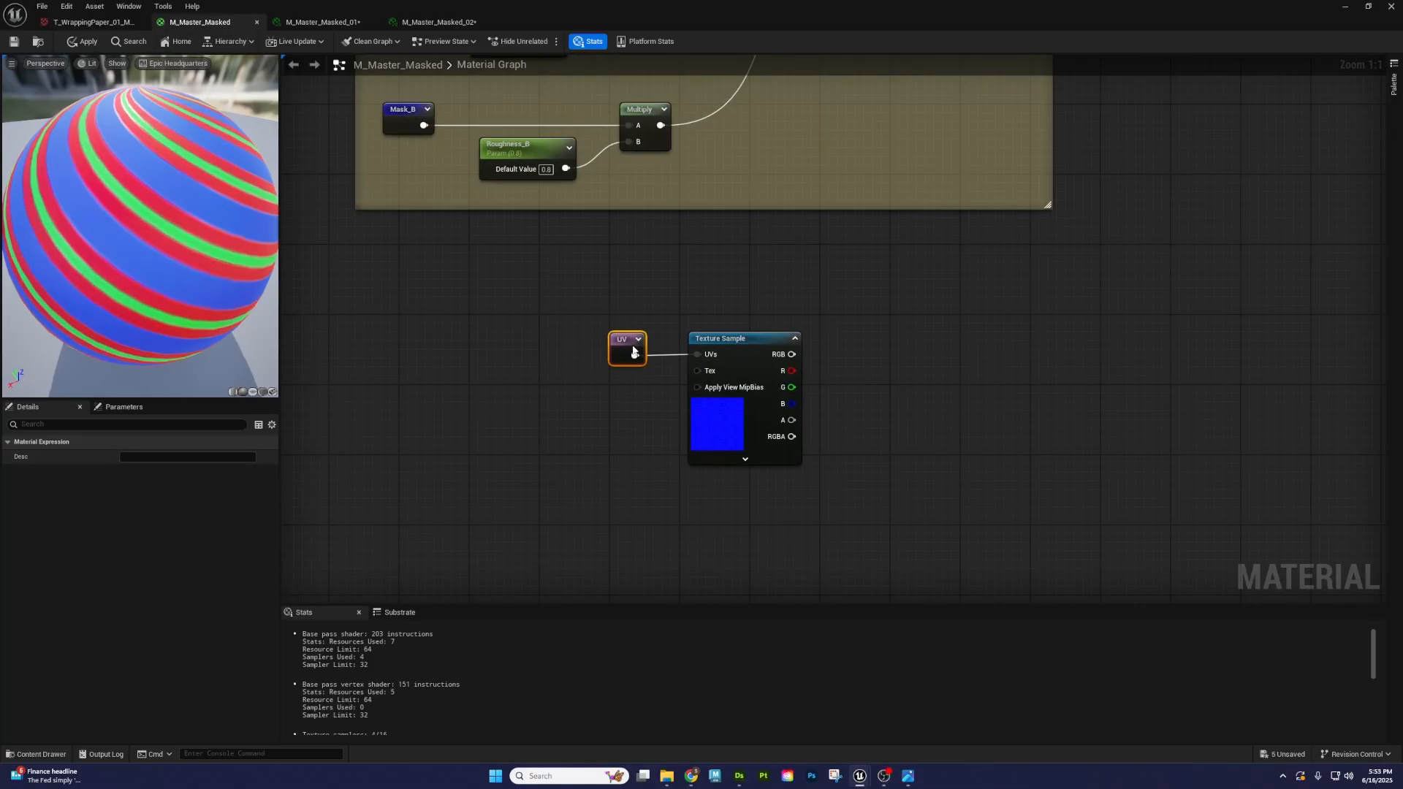
- Add a FlattenNormal node beside the normal Texture Sample and connect the sample's RGB output to its Normal input
drag(954, 349, 895, 371)
right_click(895, 371)
text(flatten)
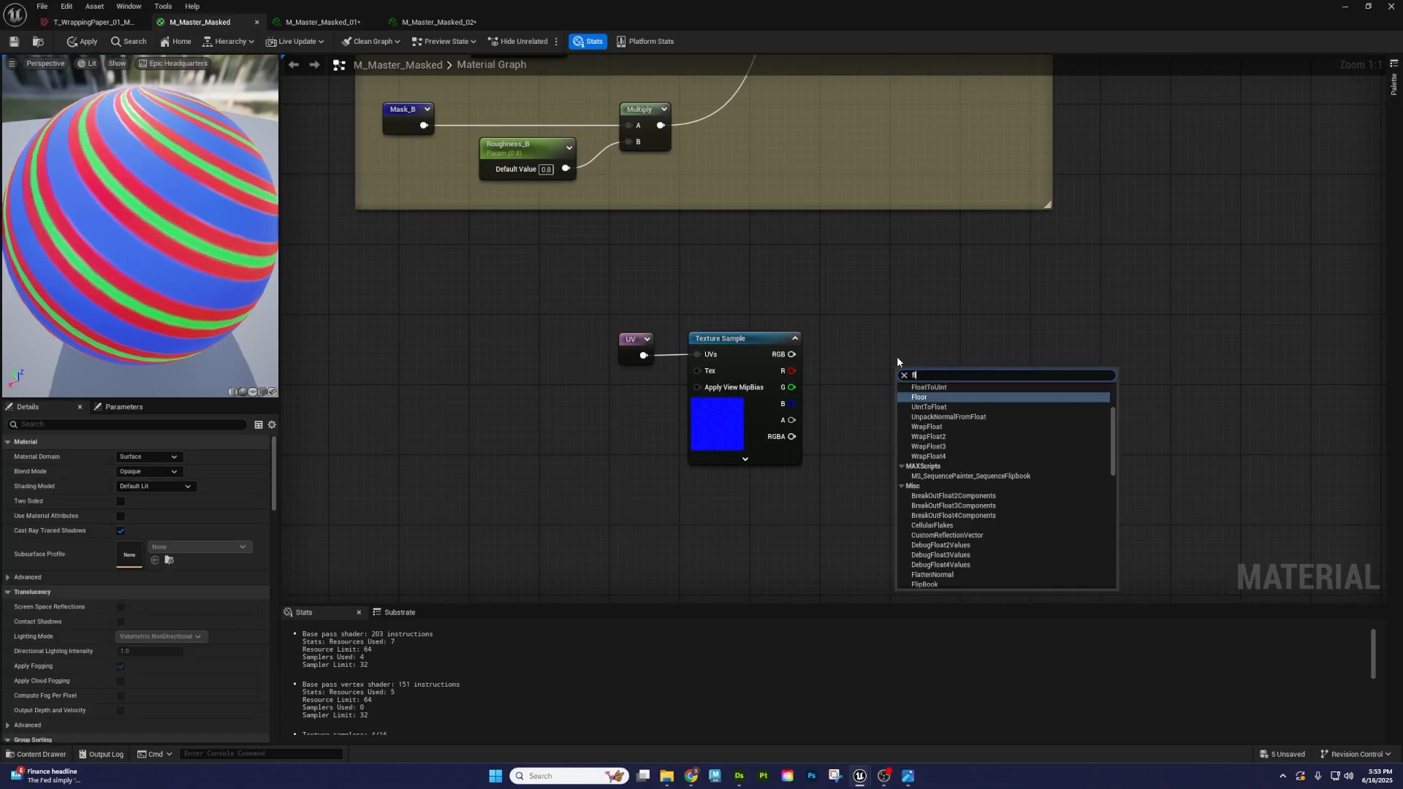
key(Return)
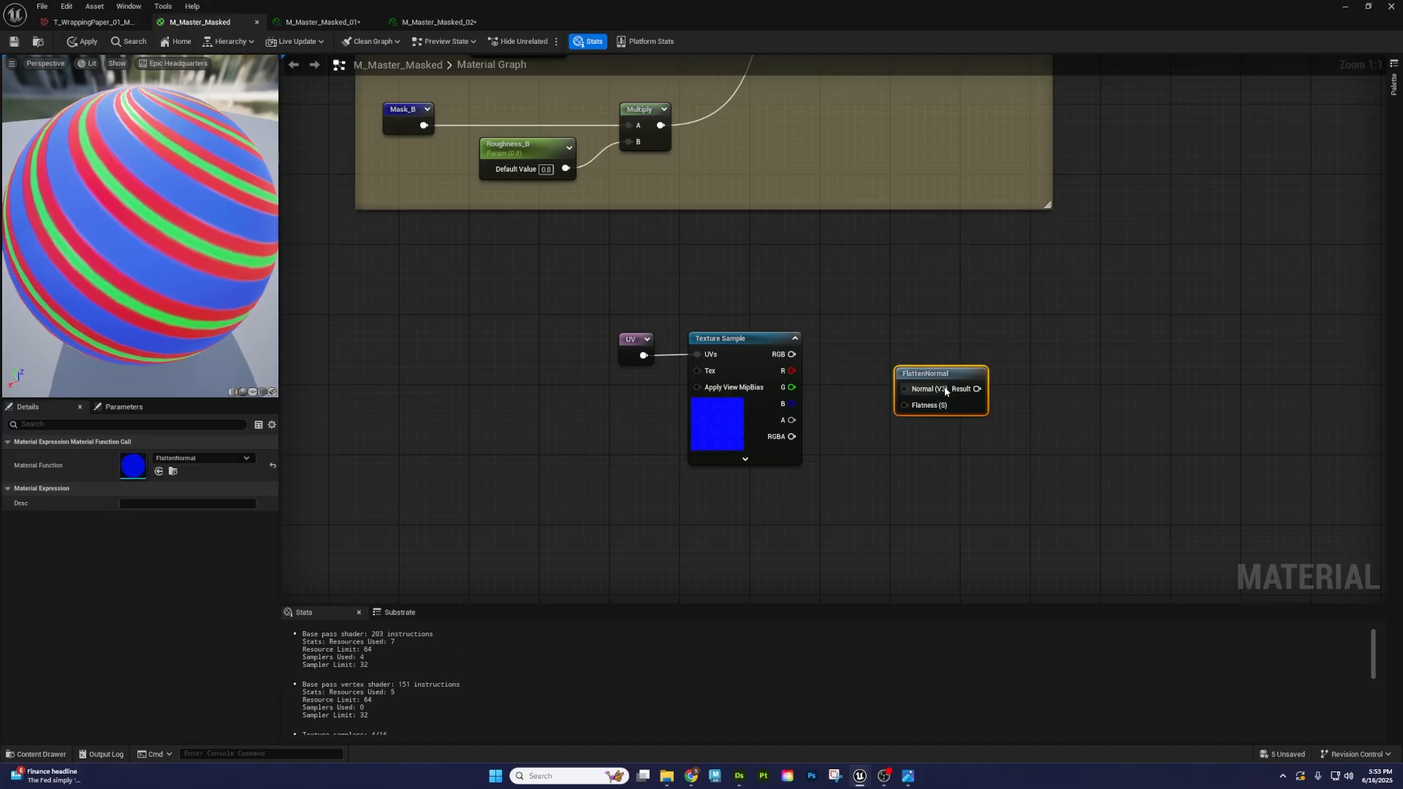
drag(944, 383, 965, 357)
drag(787, 361, 968, 335)
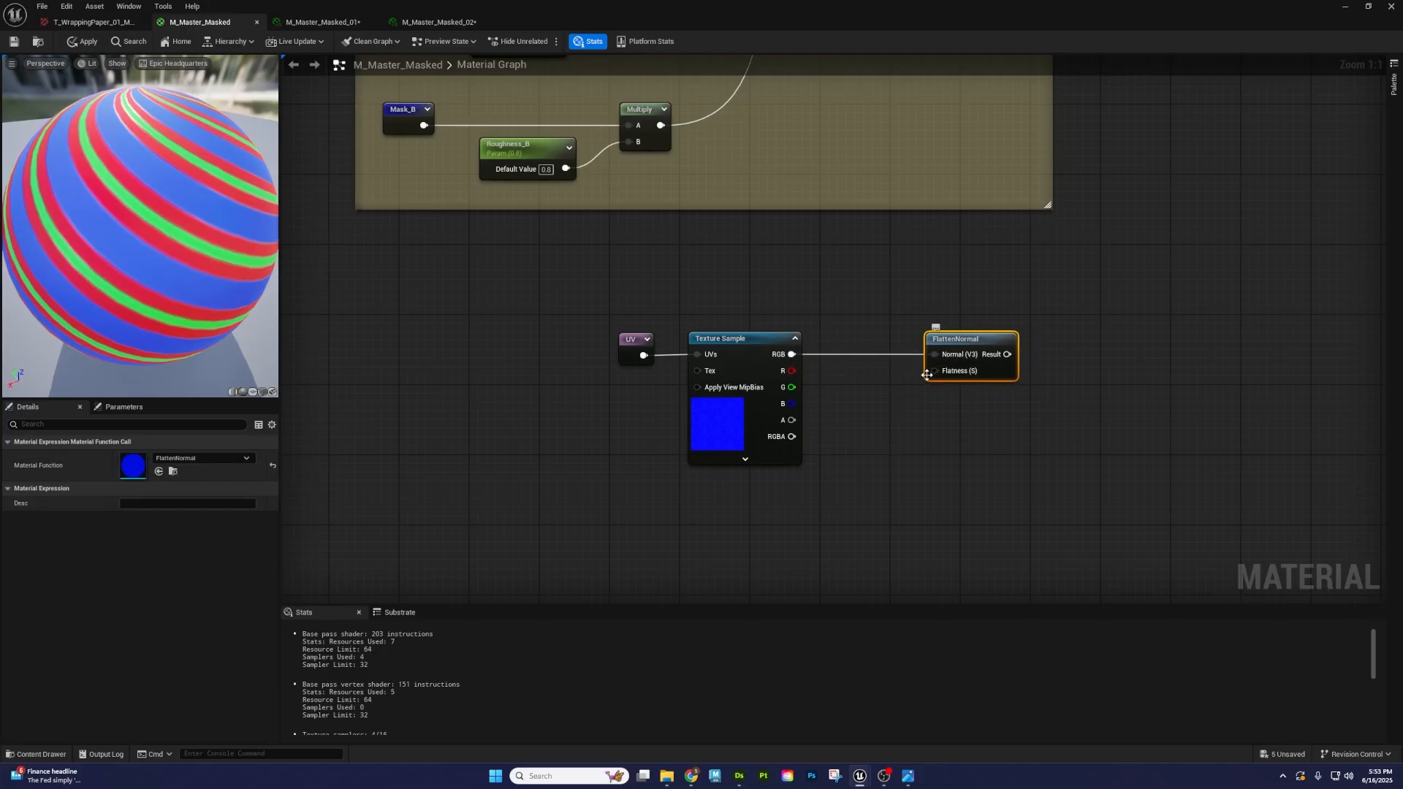
- Promote FlattenNormal's Flatness input to a parameter named Normal_Intensity and place it below the wire
click(716, 424)
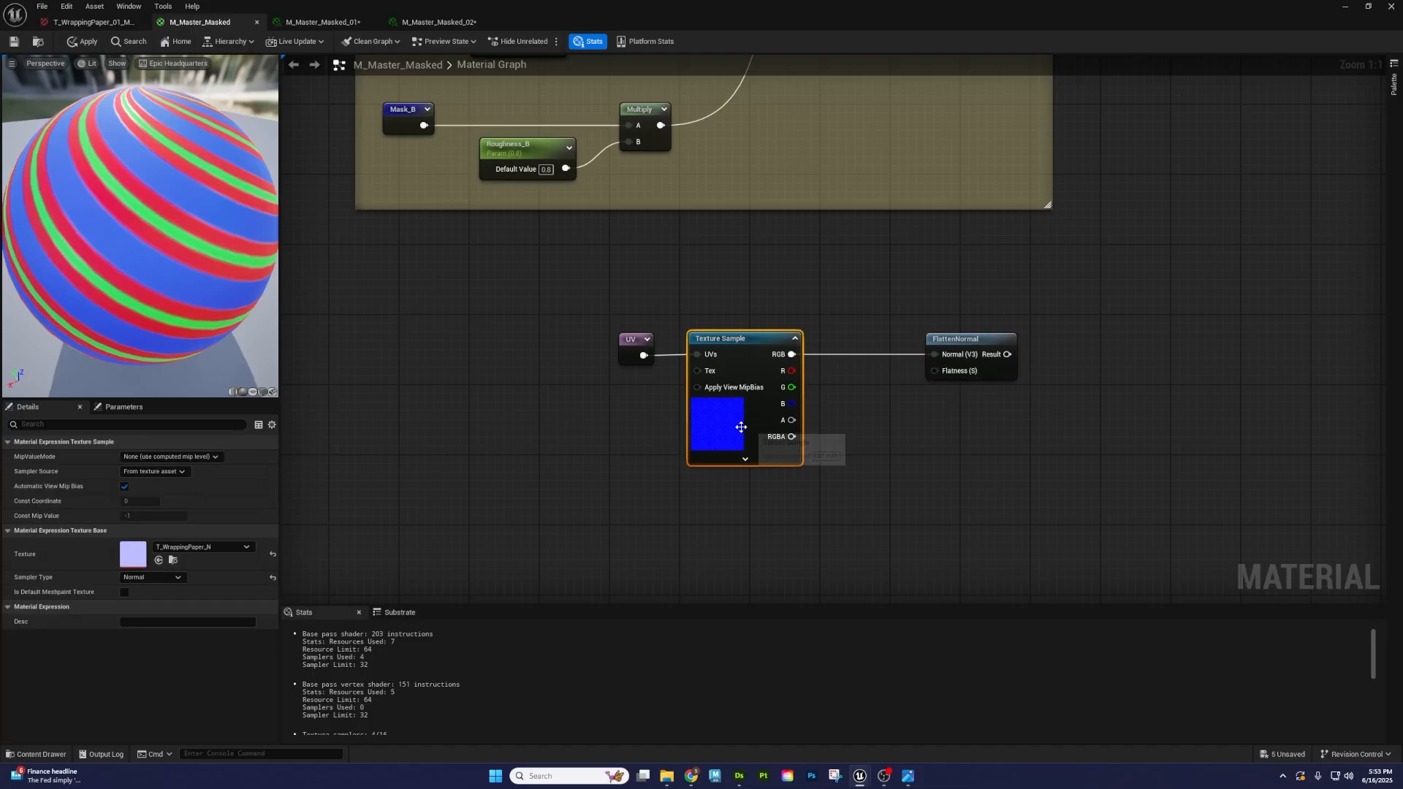
right_click(939, 373)
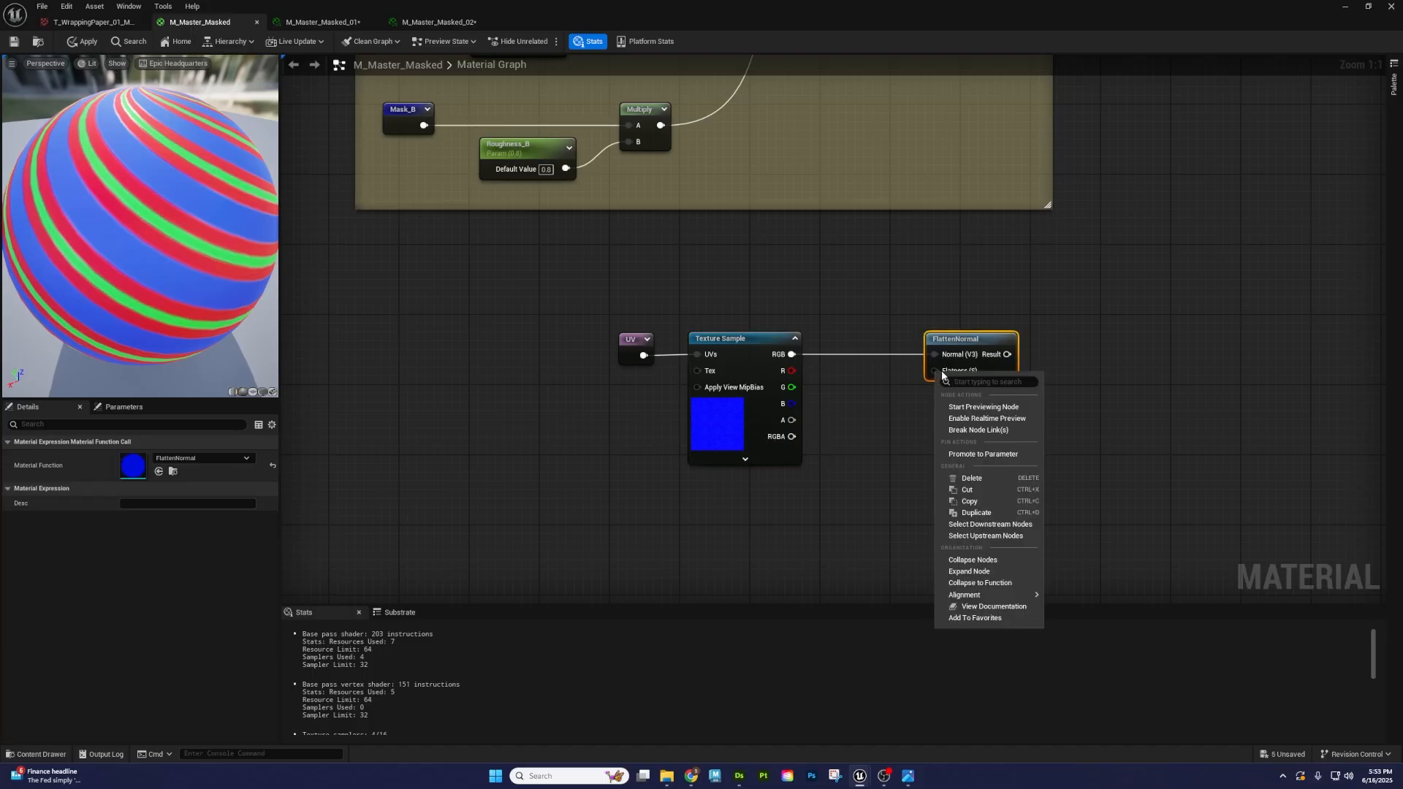
click(973, 454)
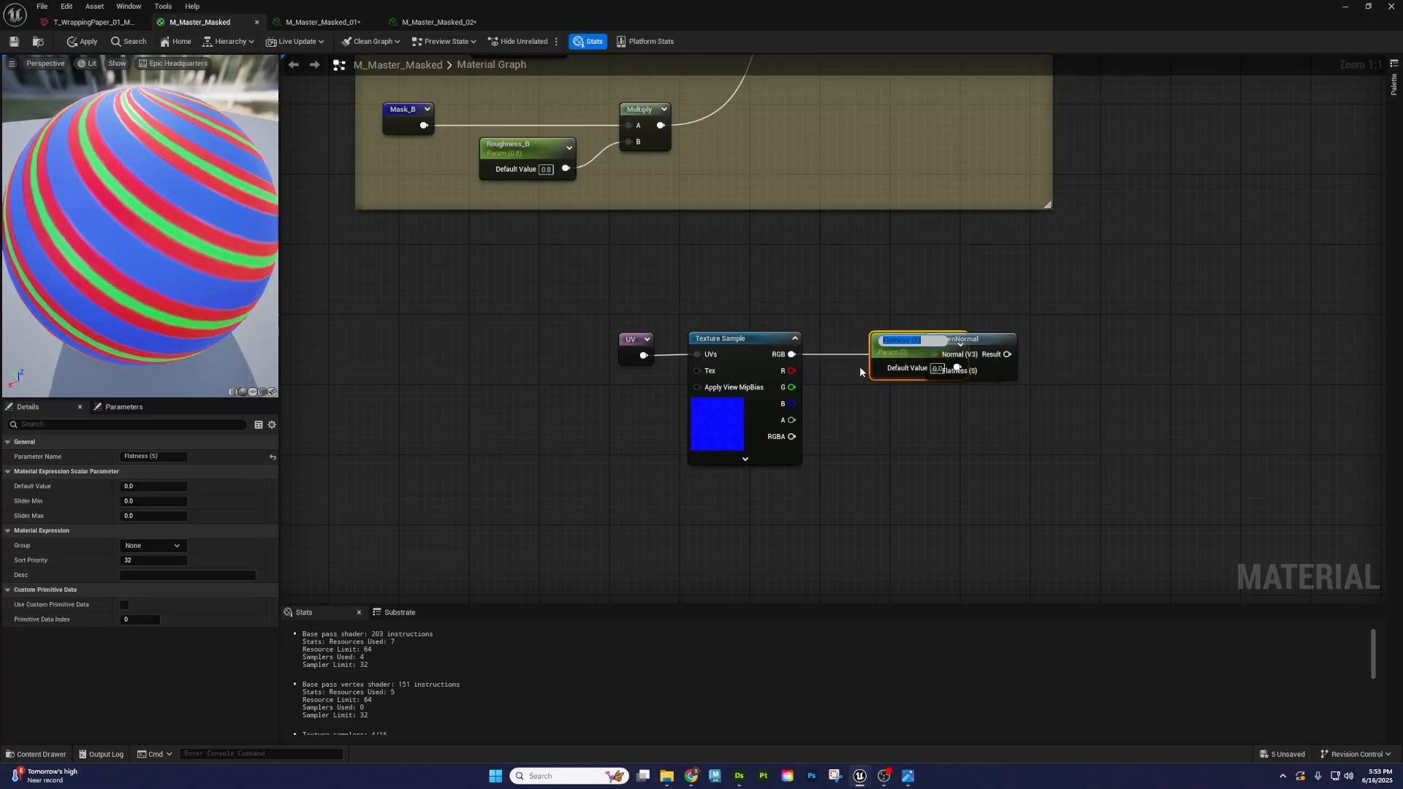
text(Normal_Intensity)
key(Return)
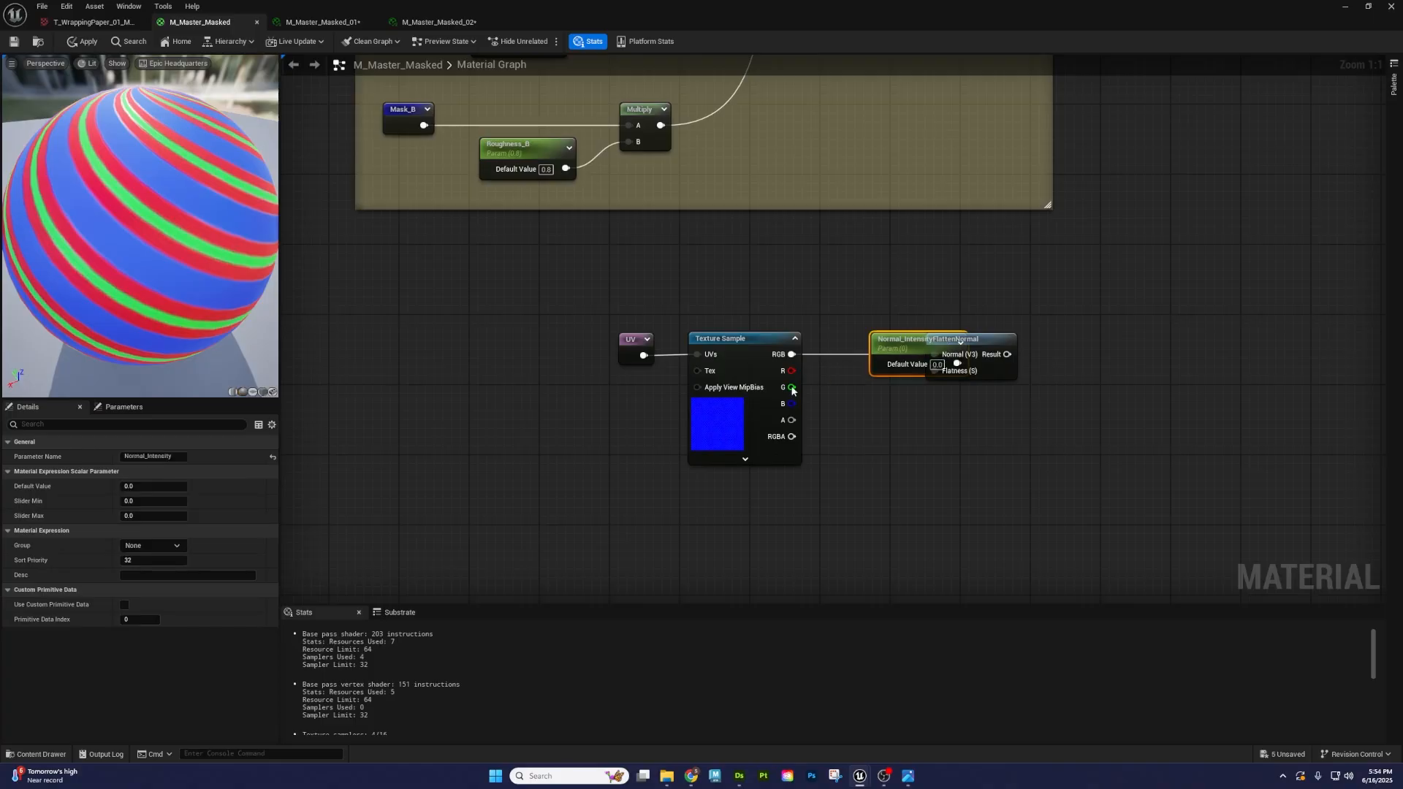
drag(899, 343, 877, 406)
click(952, 298)
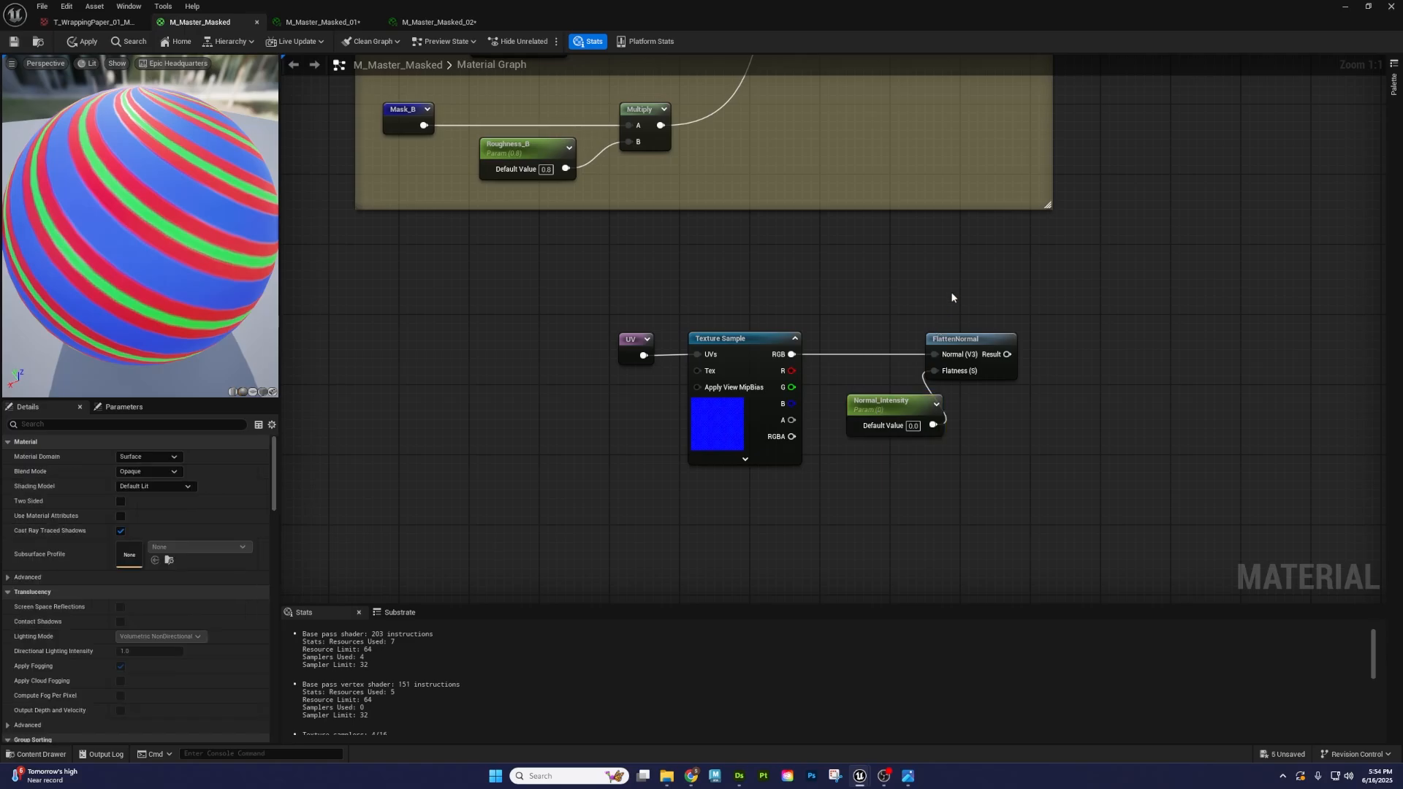
- Reposition the Normal_Intensity parameter just below the FlattenNormal wire and apply the material changes
right_drag(952, 298, 899, 300)
drag(842, 411, 832, 411)
click(83, 41)
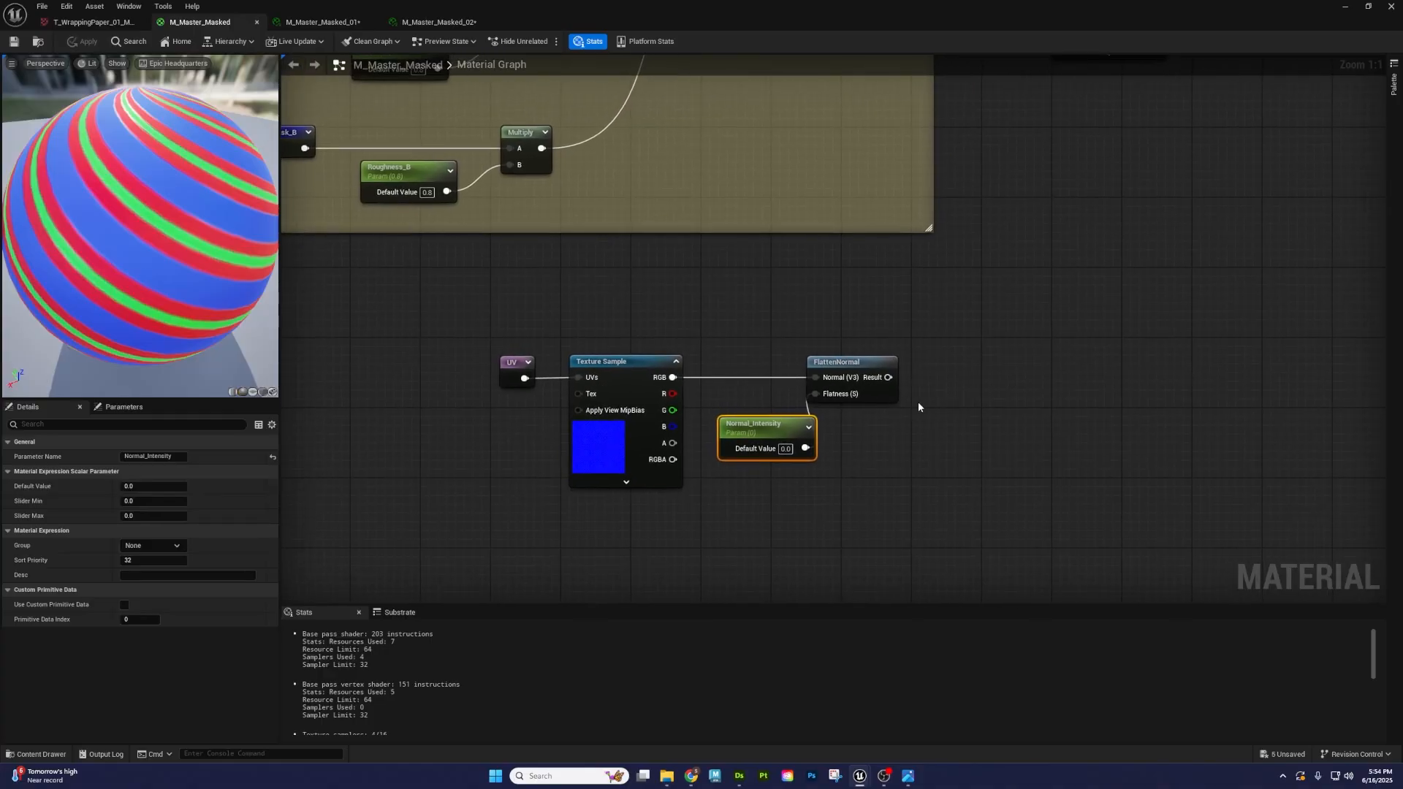
- Connect FlattenNormal's Result output to the Normal input of the M_Master_Masked result node
scroll(918, 401, down, 4)
scroll(708, 470, down, 3)
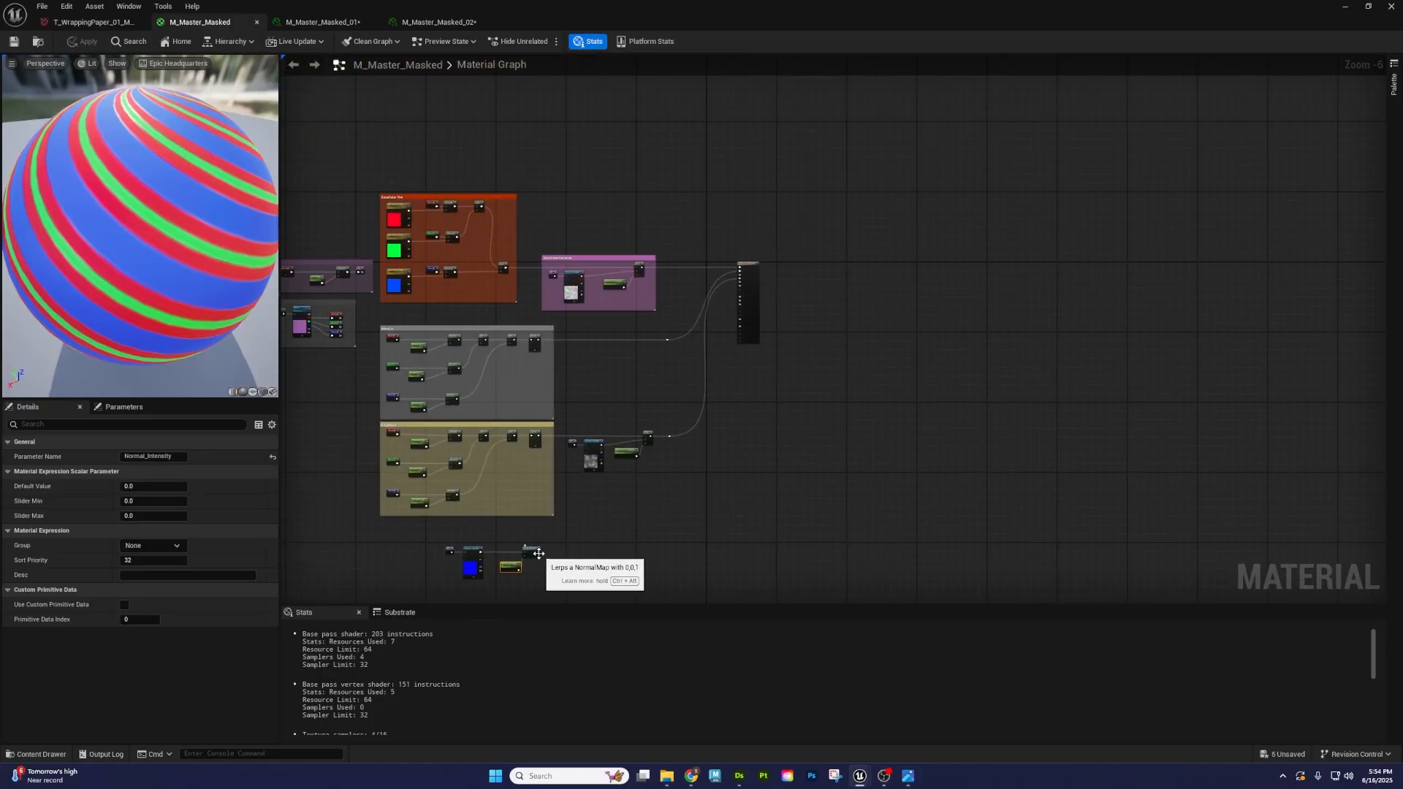
scroll(539, 554, up, 2)
drag(534, 560, 928, 275)
right_drag(826, 467, 1053, 223)
click(1033, 387)
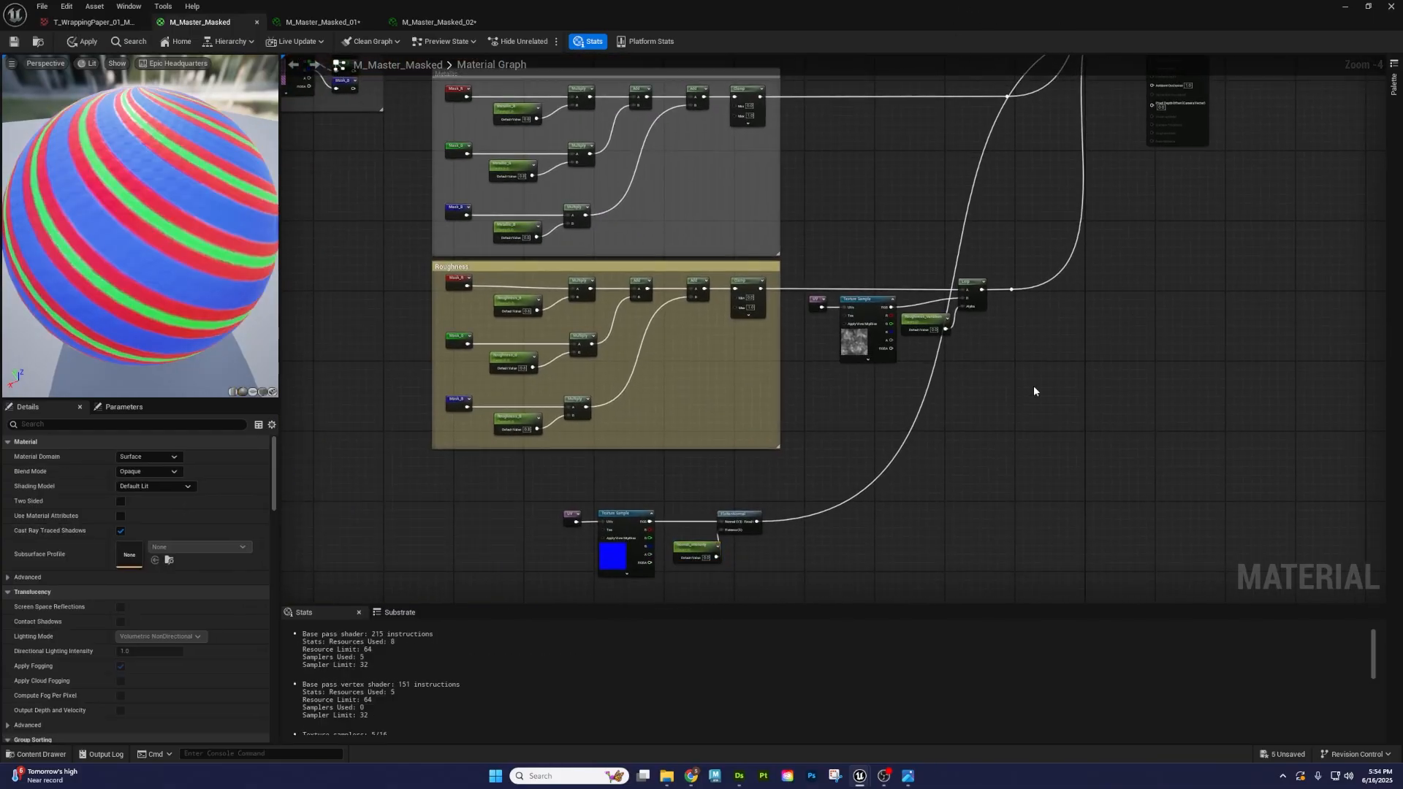
- Add a reroute point to the normal wire and place it level with the FlattenNormal output, clear of the other groups
double_click(913, 432)
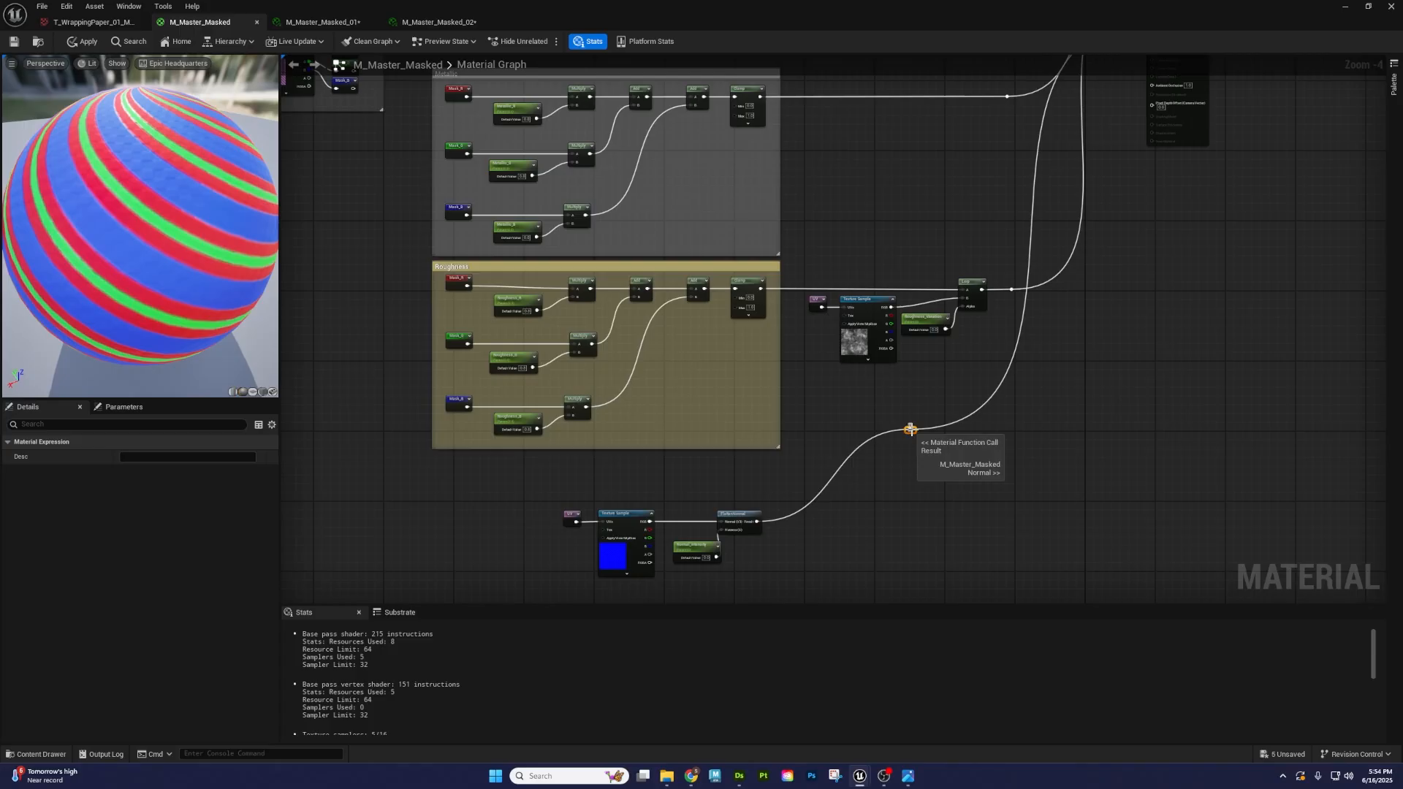
drag(913, 432, 1091, 532)
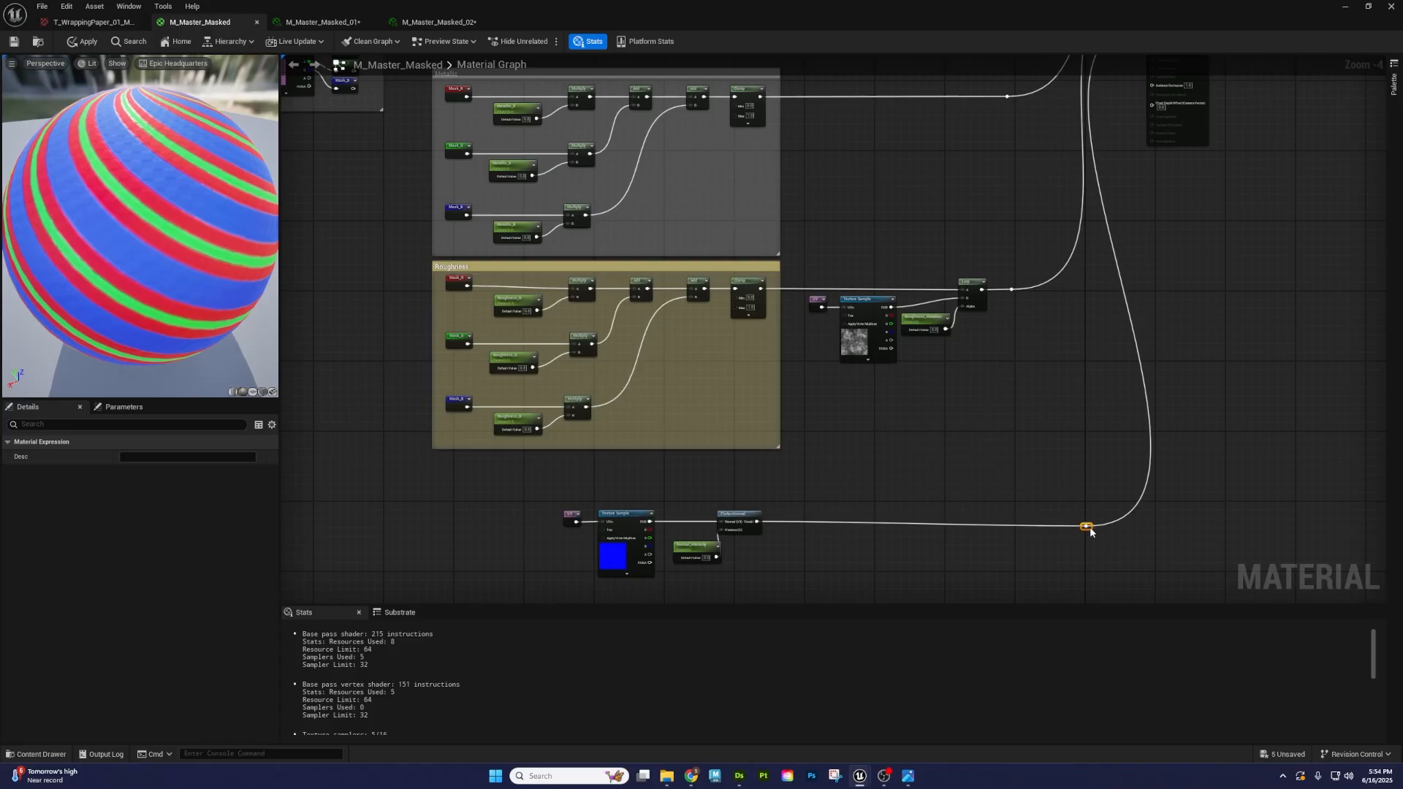
click(972, 474)
- Group the UV, normal Texture Sample, Normal_Intensity and FlattenNormal nodes in a comment titled Normal
right_drag(600, 592, 697, 543)
drag(928, 423, 927, 423)
text(c)
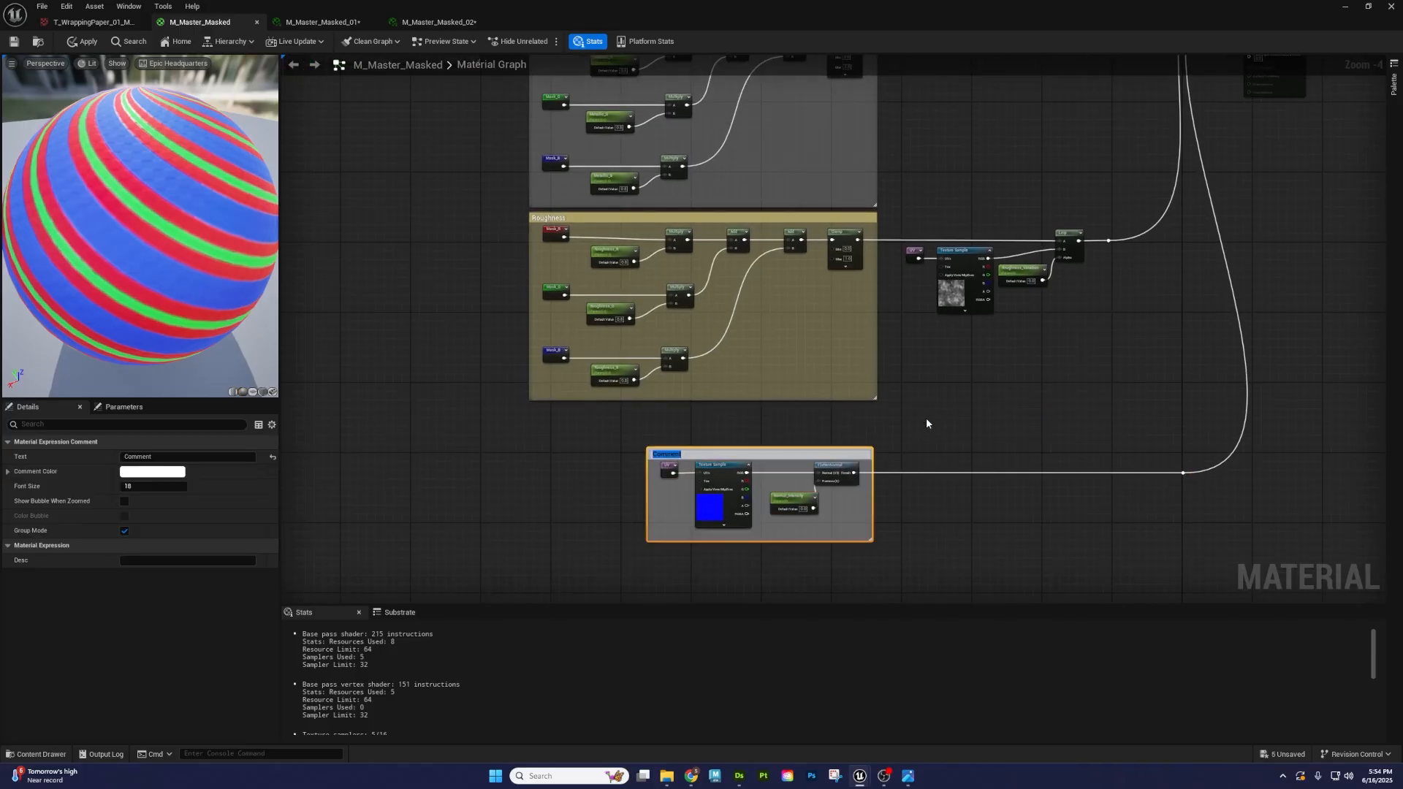
text(Normal)
key(Return)
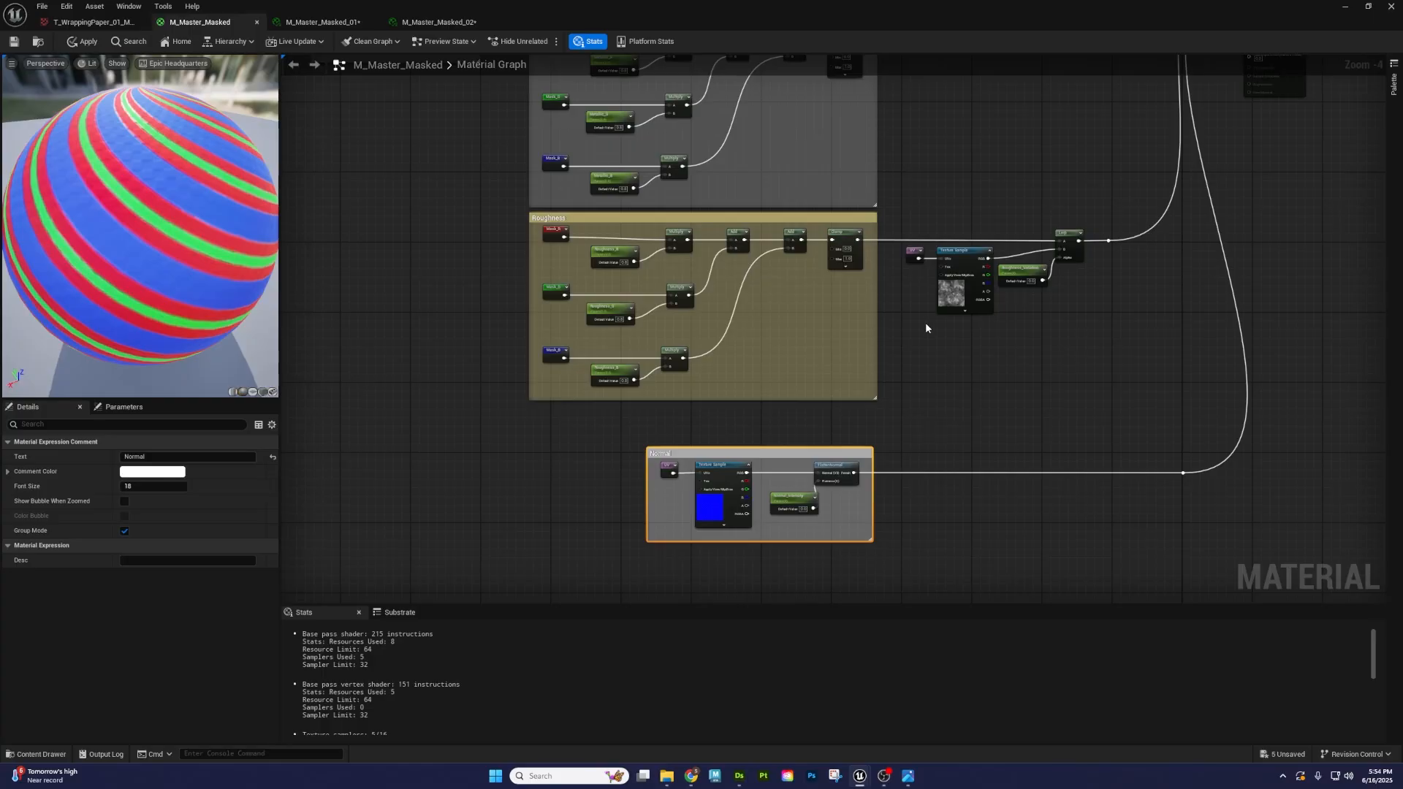
- Group the roughness variation nodes in a comment titled Roughness_Variation and color it pale yellow
drag(910, 332, 1043, 233)
key(c)
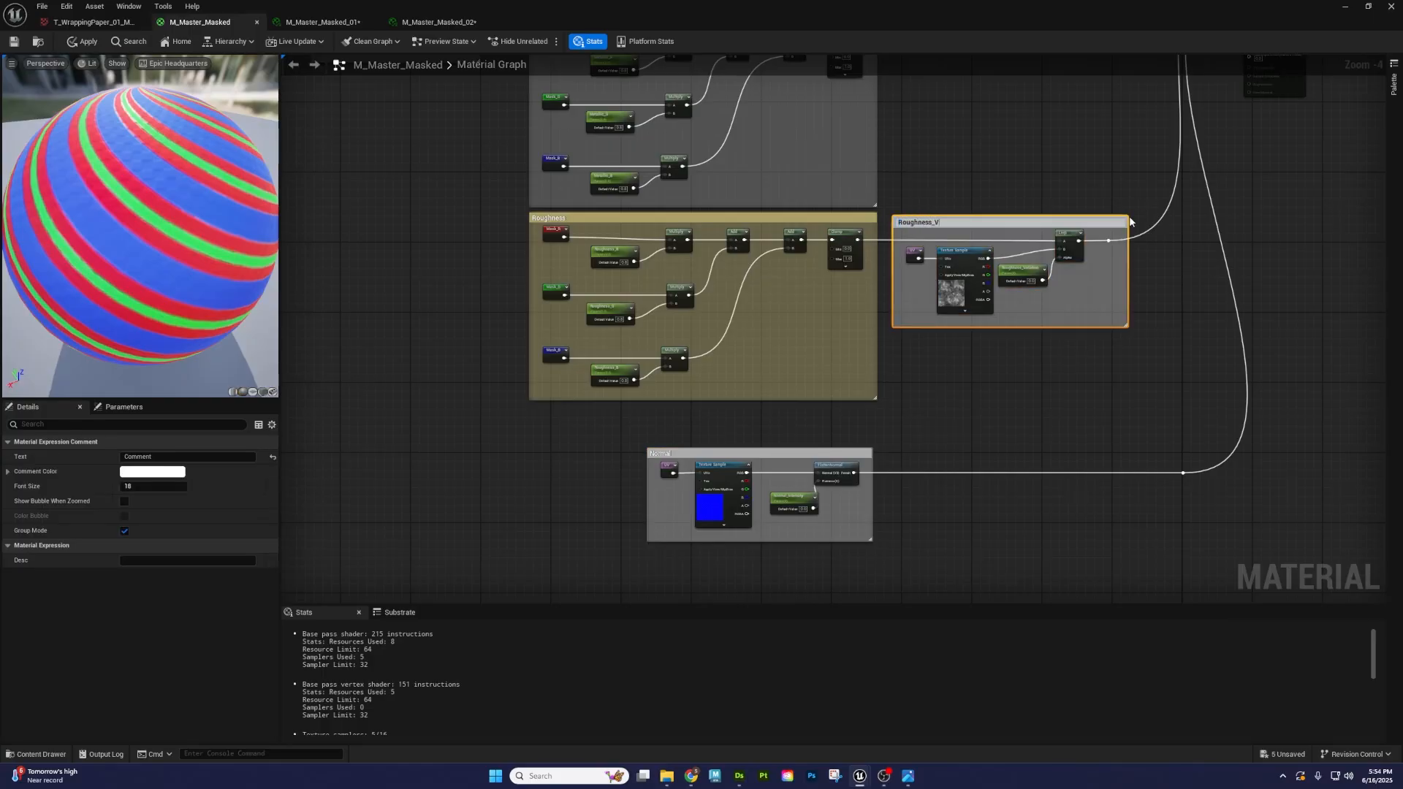
click(178, 472)
click(259, 590)
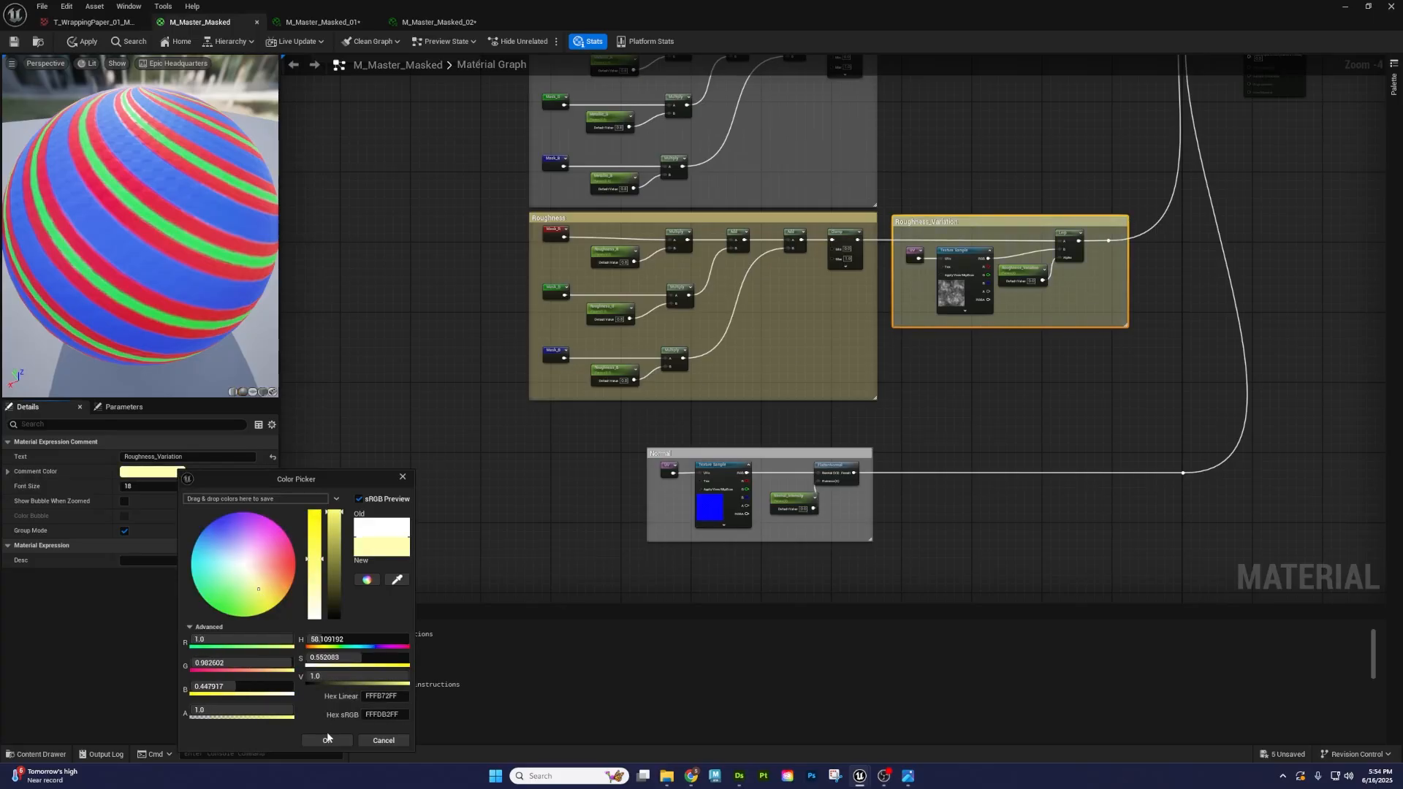
click(327, 740)
- Color the Normal comment light blue-violet and apply the changes to M_Master_Masked
click(716, 456)
click(152, 471)
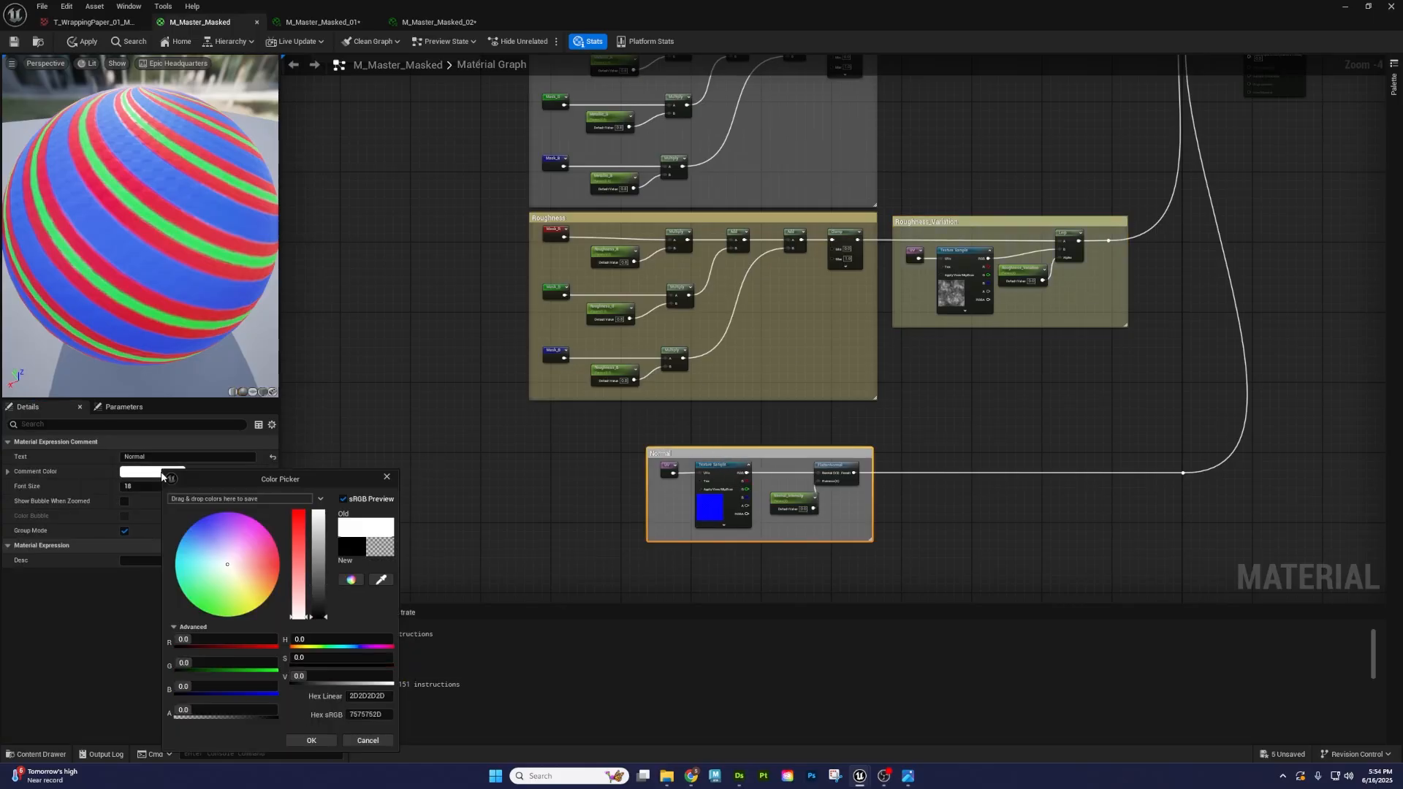
click(212, 541)
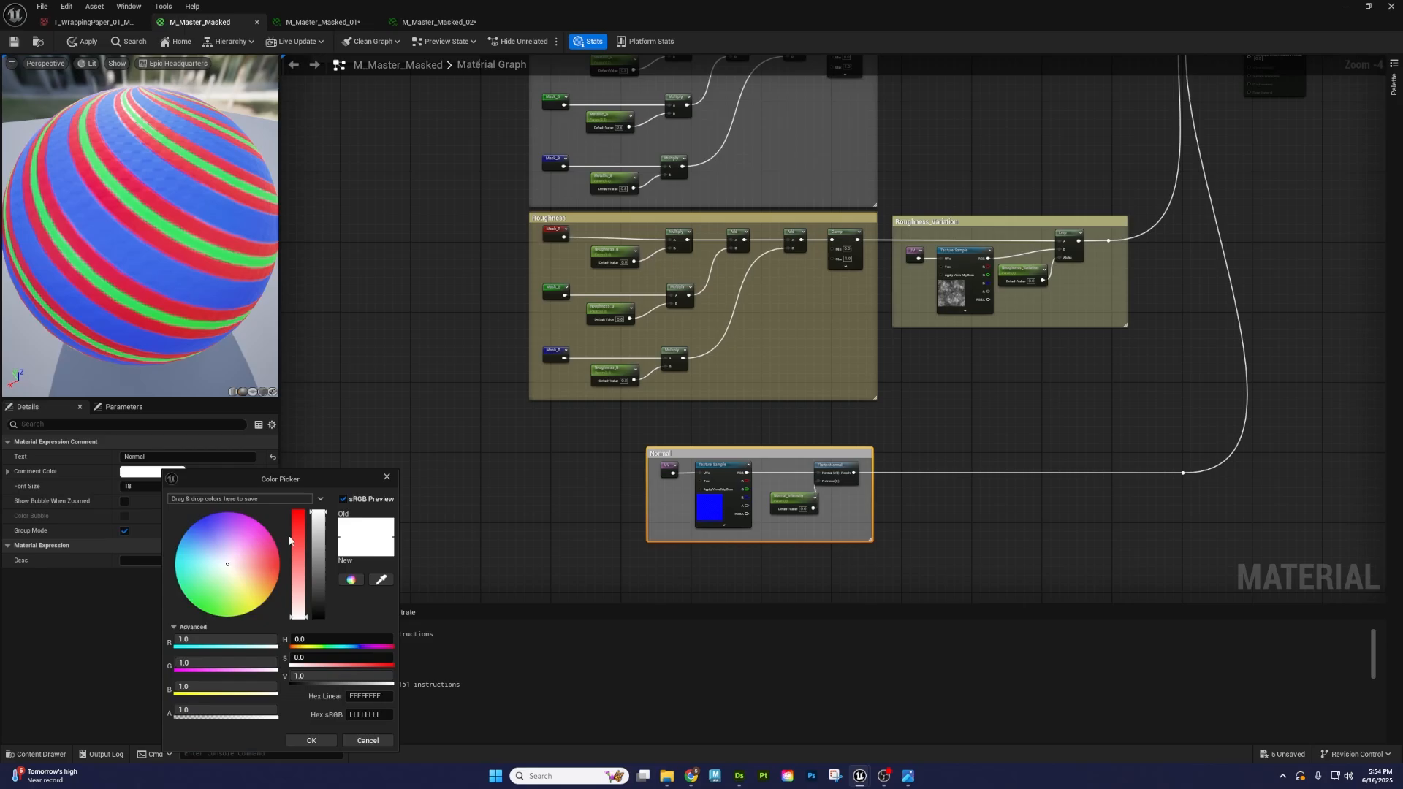
click(321, 740)
click(983, 380)
scroll(986, 374, down, 1)
right_drag(991, 371, 895, 512)
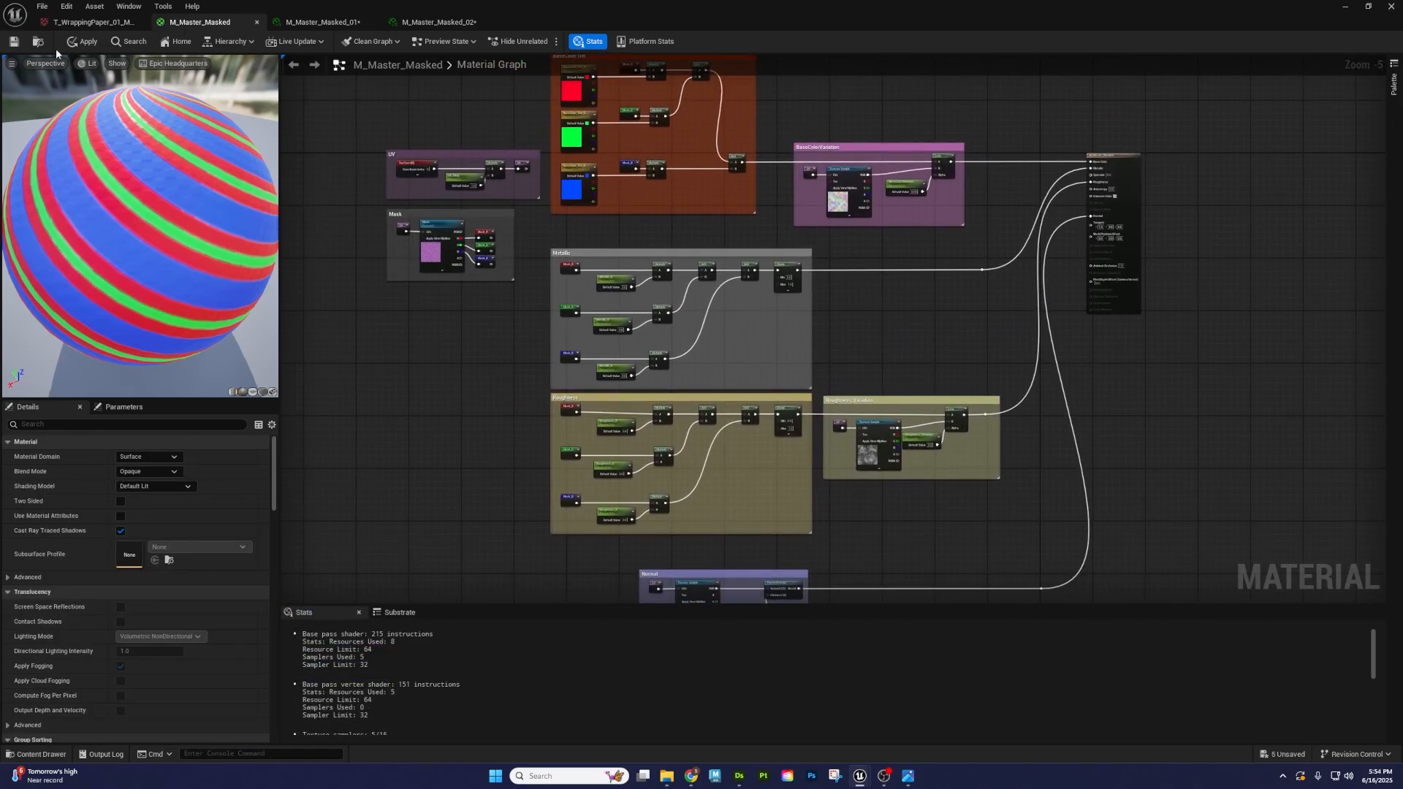
click(82, 41)
- Move the material editor window aside to reveal the level and bring up the M_Master_Masked_01 instance
right_drag(952, 291, 984, 201)
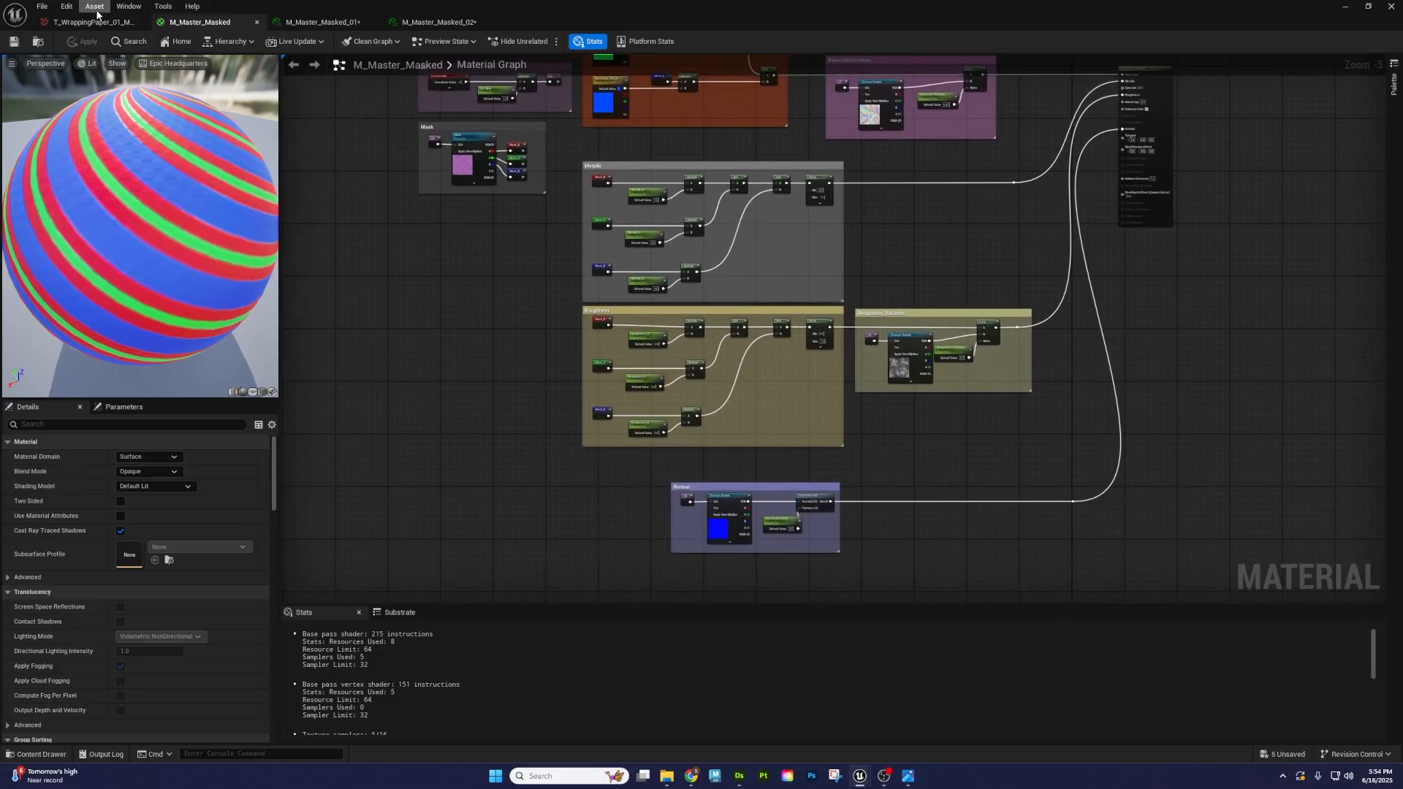
drag(400, 16, 1022, 203)
right_drag(468, 256, 802, 237)
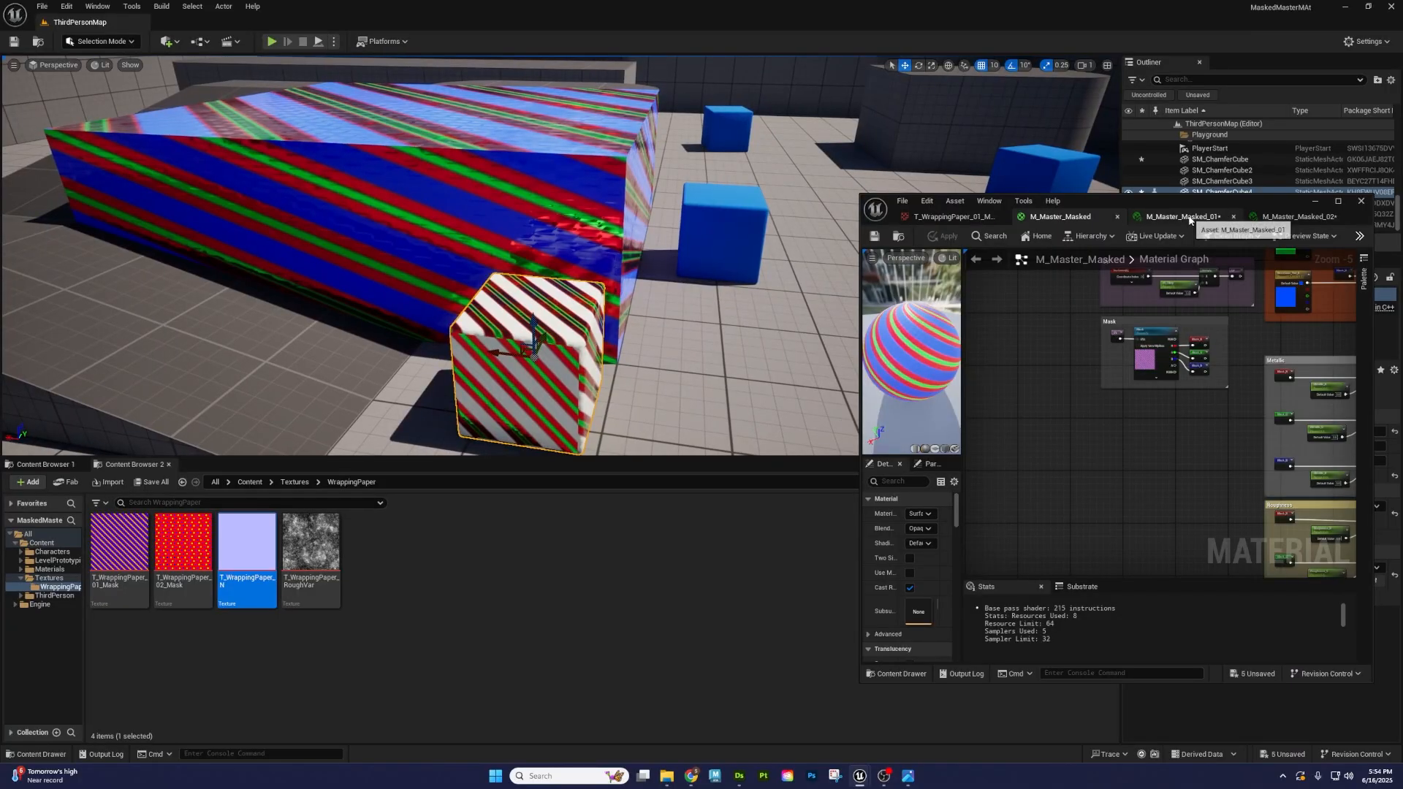
click(950, 217)
click(1174, 217)
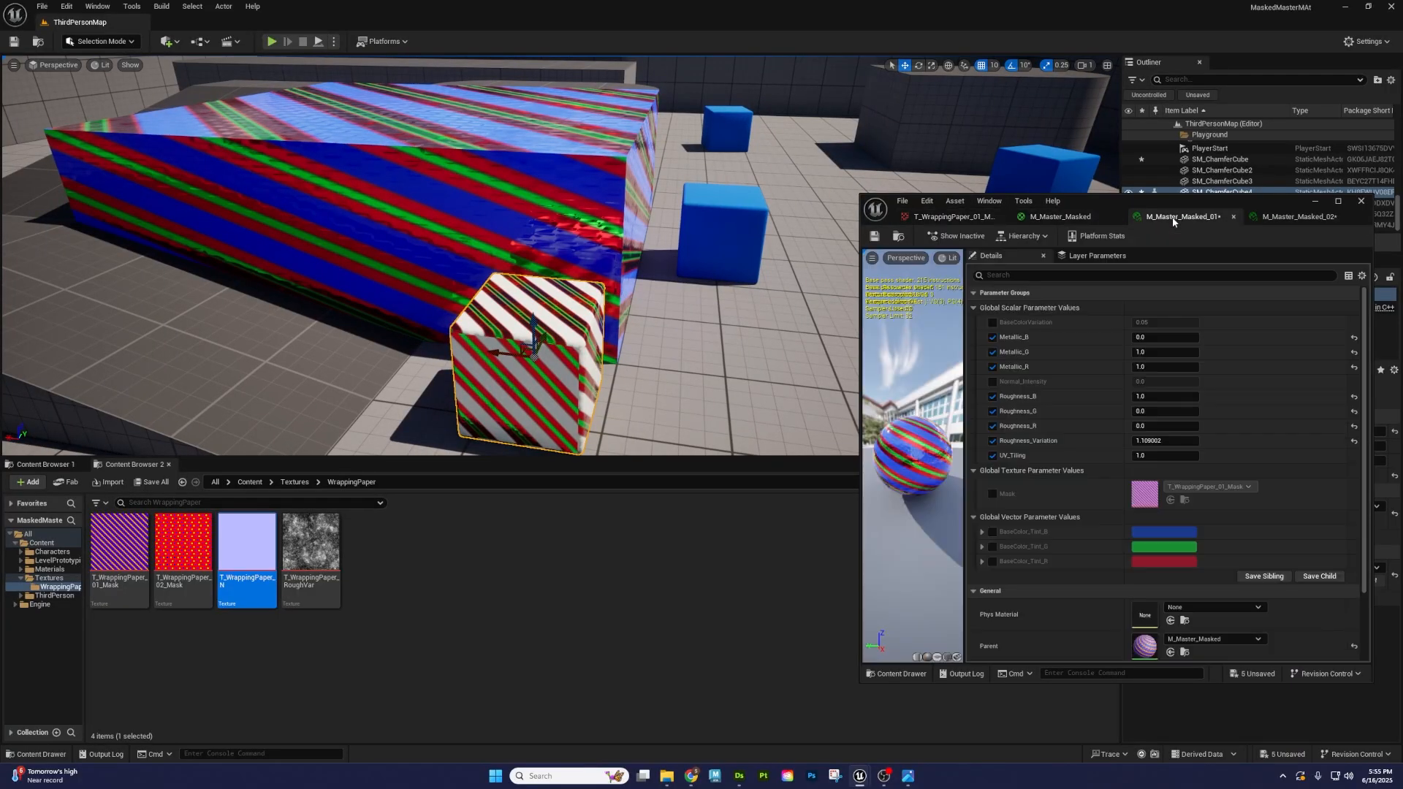
- Override Normal_Intensity in M_Master_Masked_01 with 0.5
mouse_move(746, 344)
right_down()
mouse_move(764, 326)
mouse_move(746, 248)
mouse_move(760, 354)
right_up()
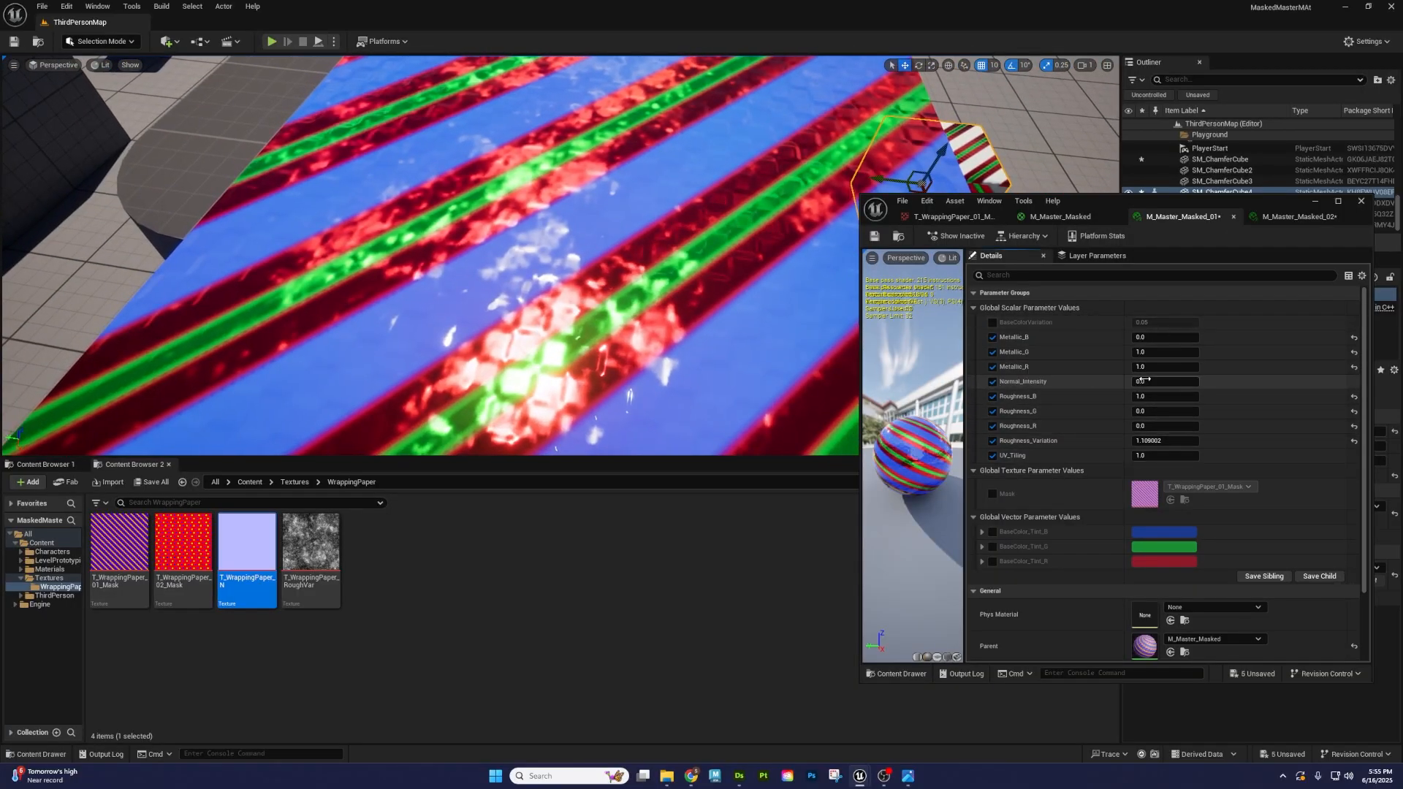
click(1146, 380)
text(0.5)
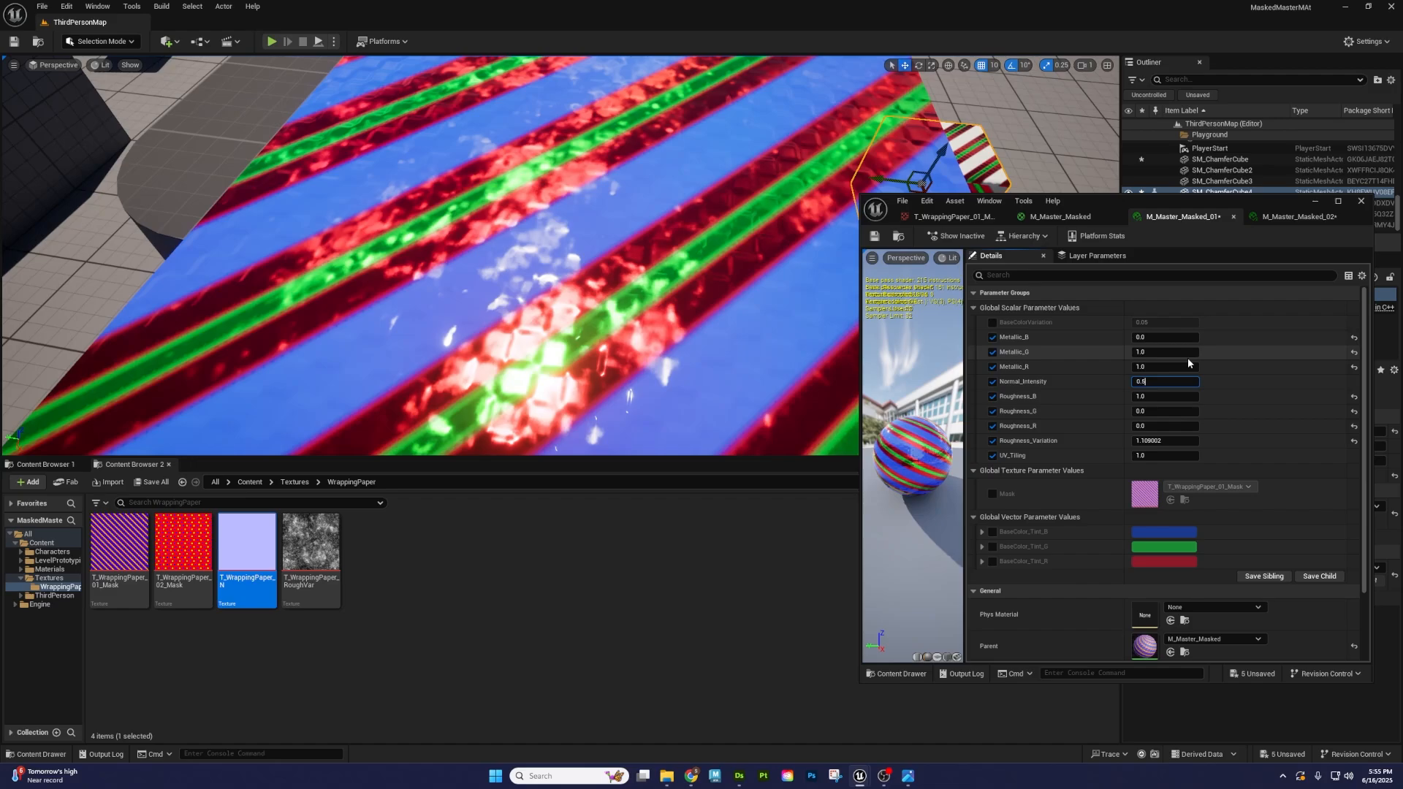
key(Return)
- Duplicate the blue chamfer cube and place the copy on the far side of the small striped box, near the ramp
right_drag(512, 256, 723, 272)
click(715, 280)
alt+drag(769, 264, 183, 263)
- Create a material instance from M_Master_Masked_02 in the Master folder and name it M_Master_Masked_03
click(44, 465)
scroll(432, 256, up, 5)
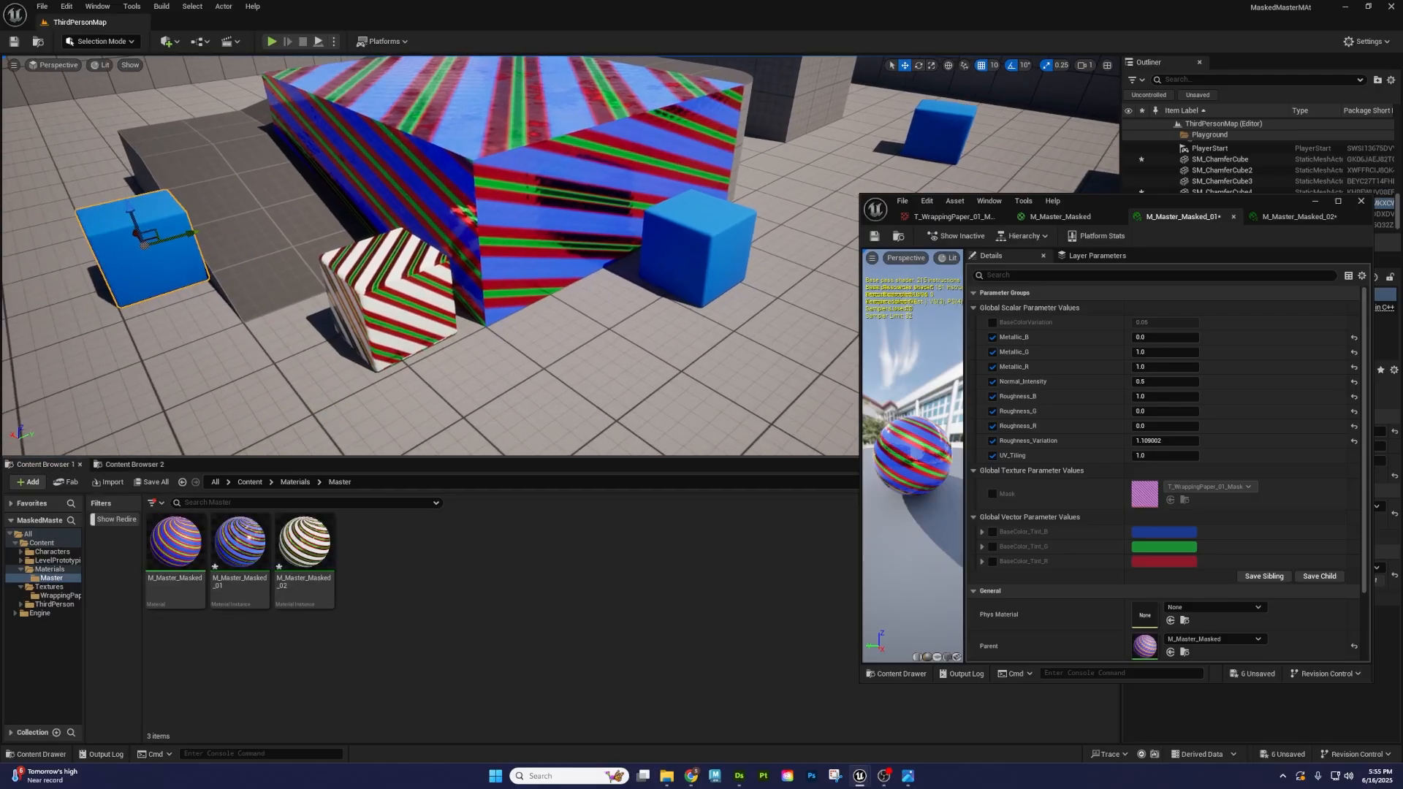
scroll(431, 256, down, 5)
right_click(311, 555)
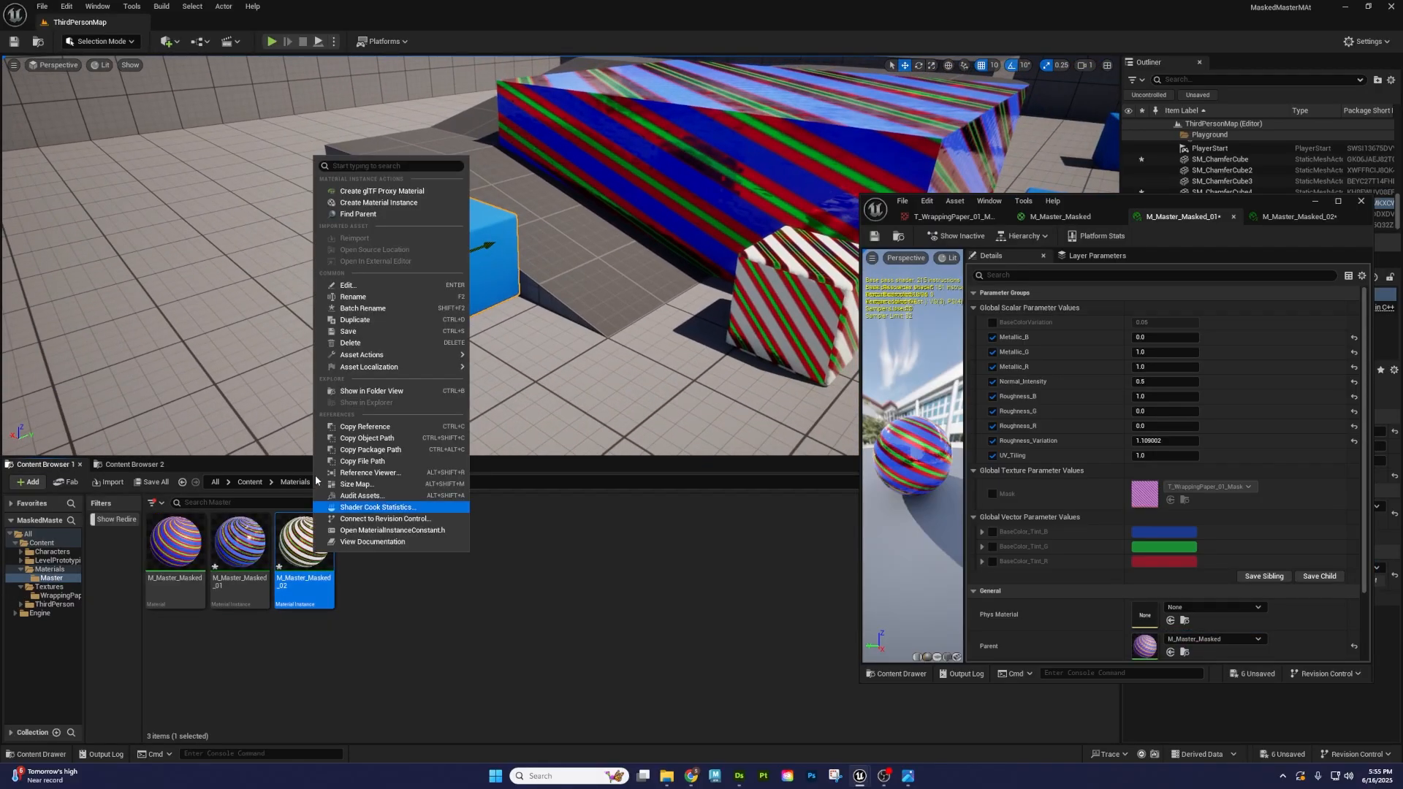
click(378, 202)
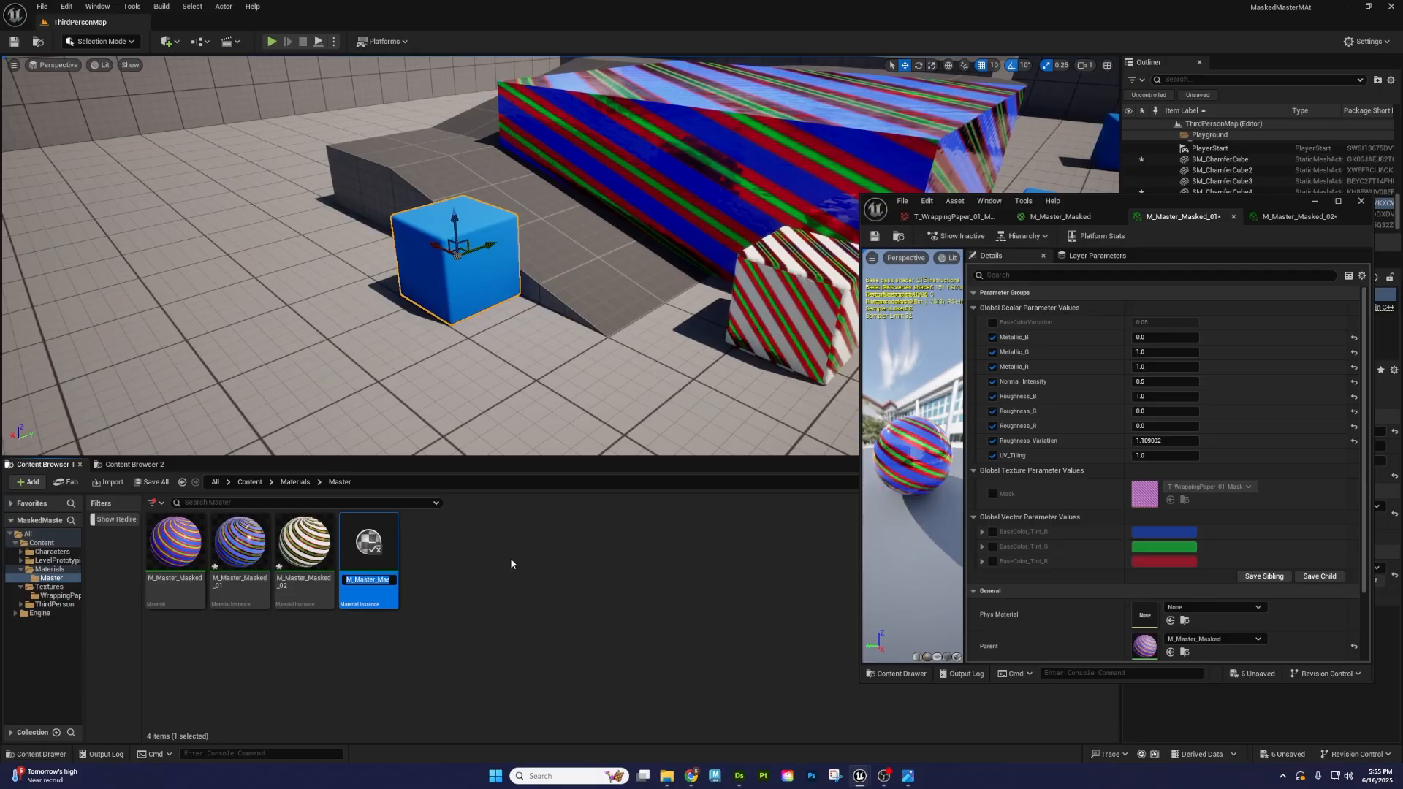
text(M_Master_Masked_02)
key(BackSpace)
text(3)
key(Return)
click(502, 575)
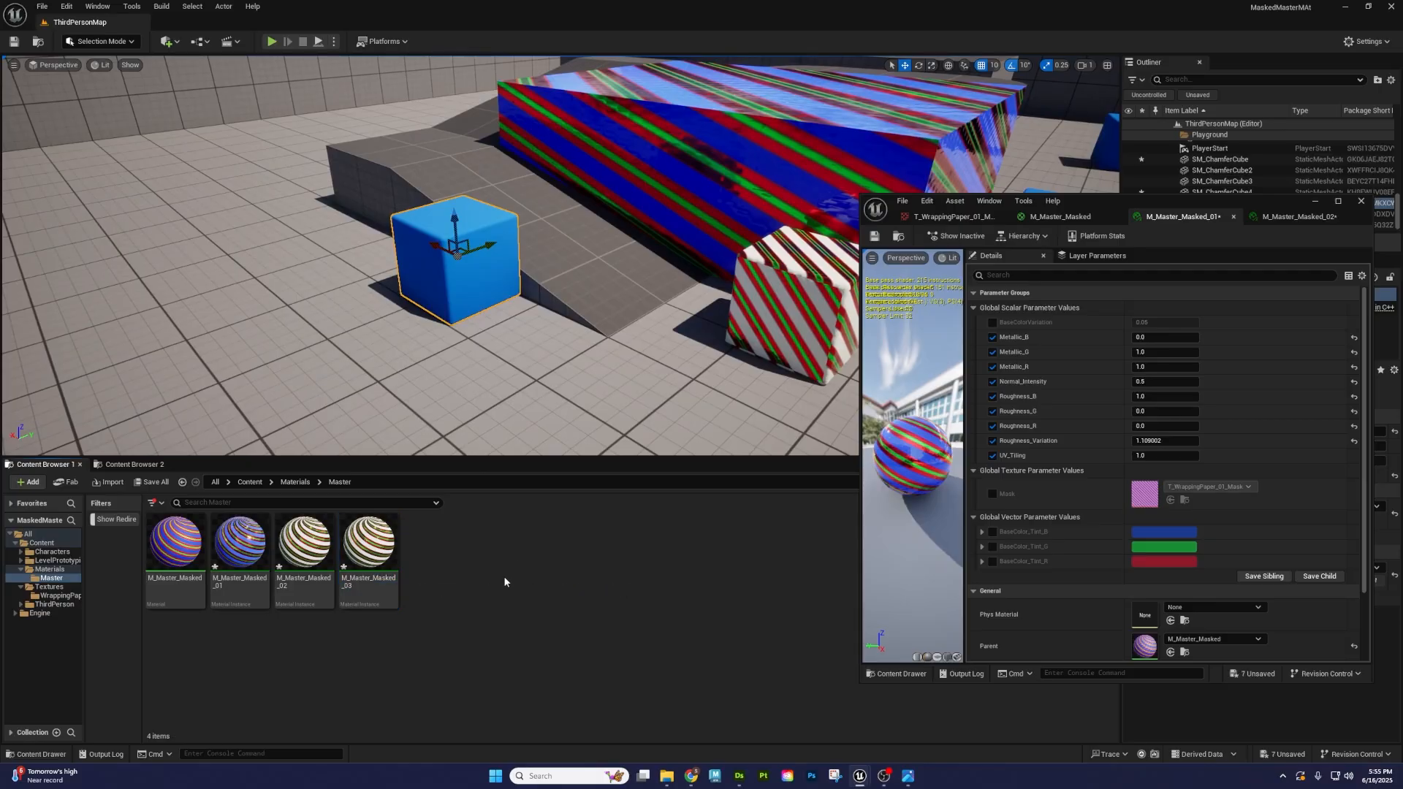
- Assign M_Master_Masked_03 to the duplicated blue cube beside the ramp
drag(382, 569, 464, 283)
mouse_move(597, 283)
right_down()
mouse_move(593, 227)
mouse_move(598, 283)
right_up()
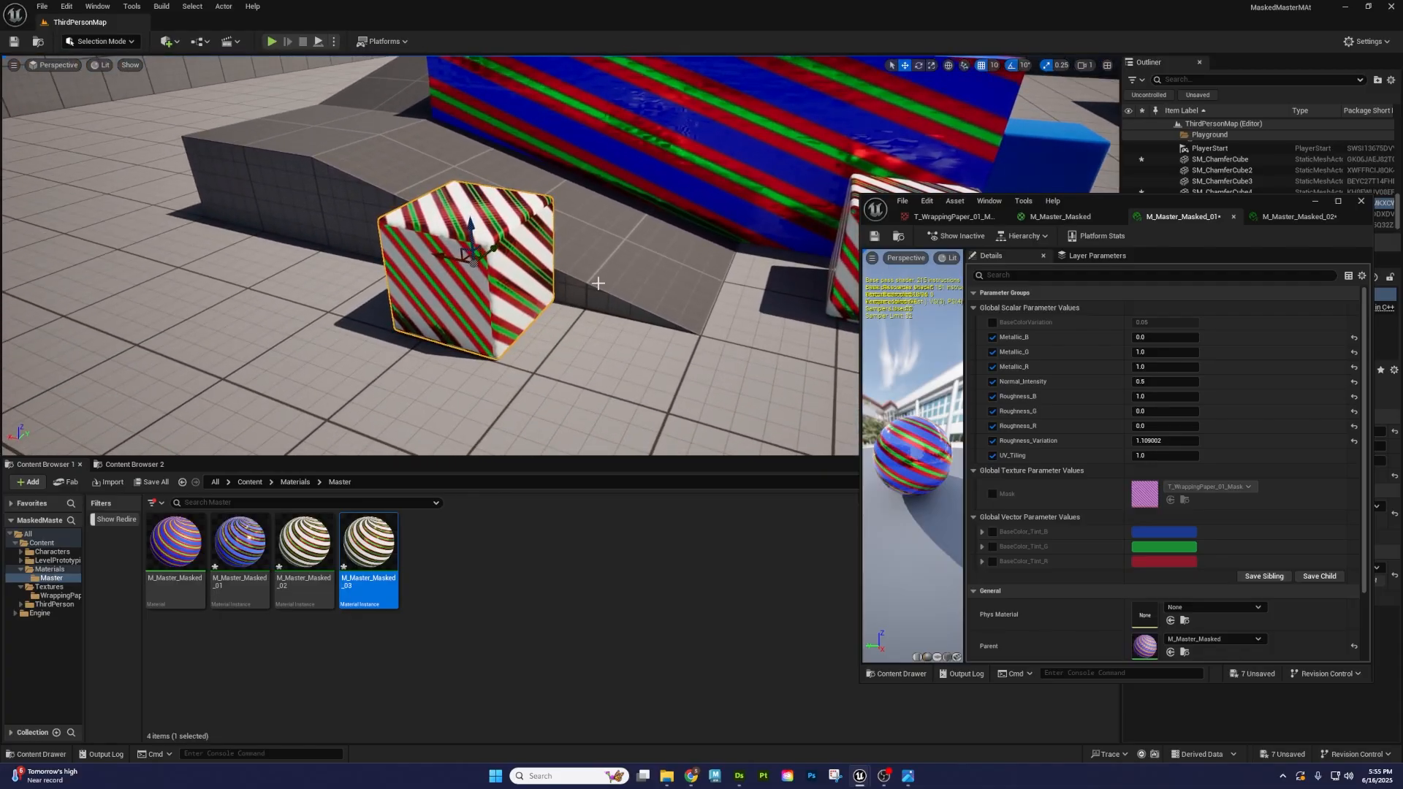
- Open M_Master_Masked_03 and override its Mask texture with T_WrappingPaper_02_Mask
double_click(377, 559)
click(993, 494)
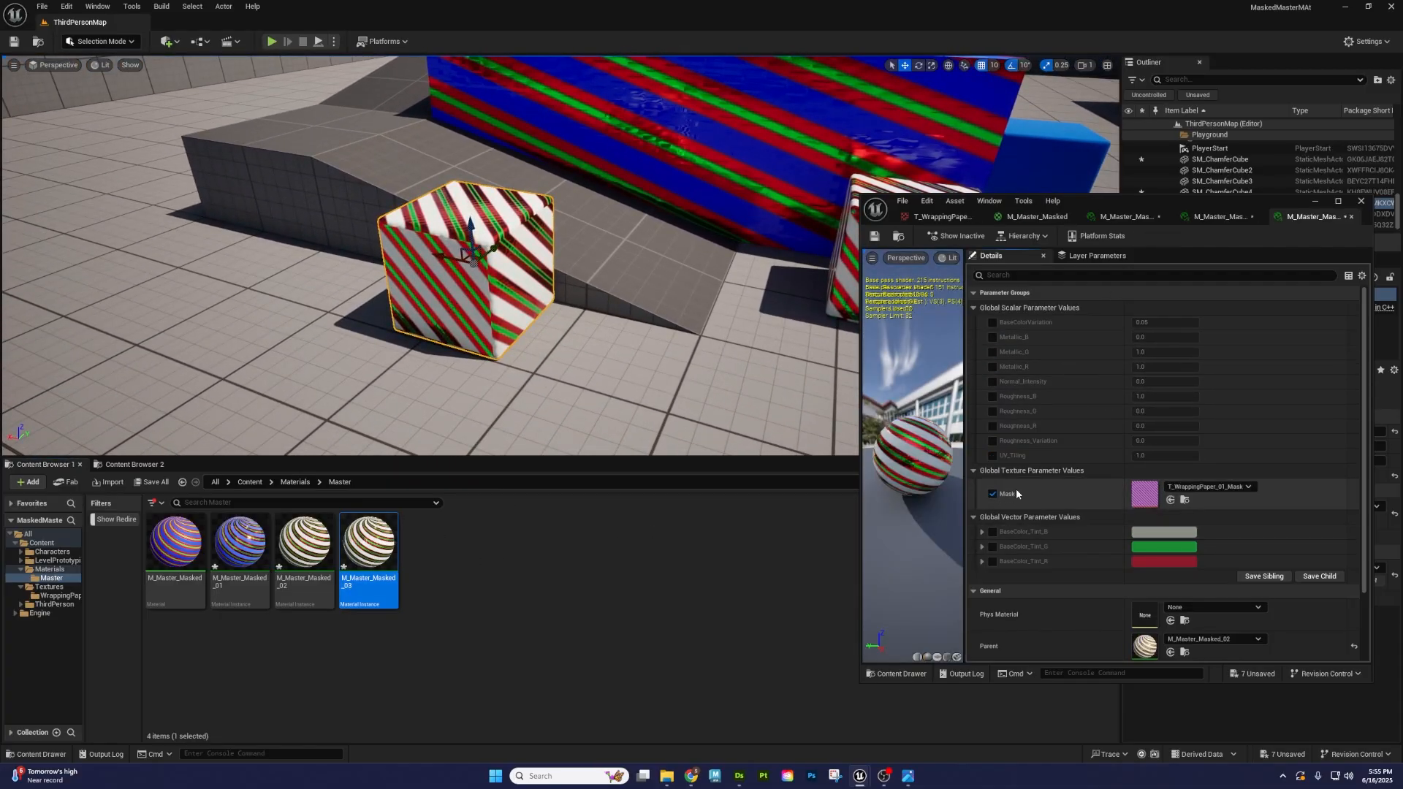
click(129, 463)
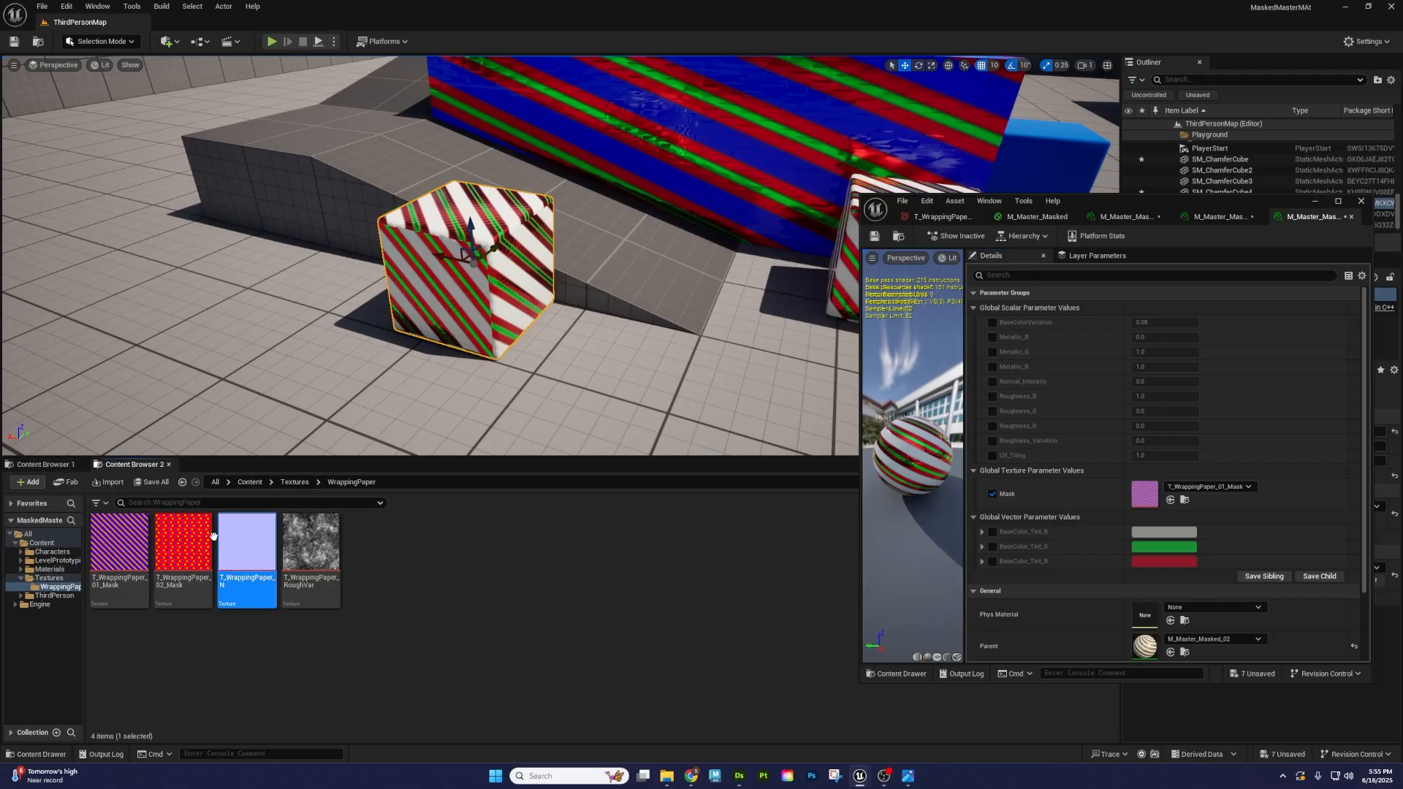
drag(183, 542, 1142, 496)
drag(1143, 496, 1145, 494)
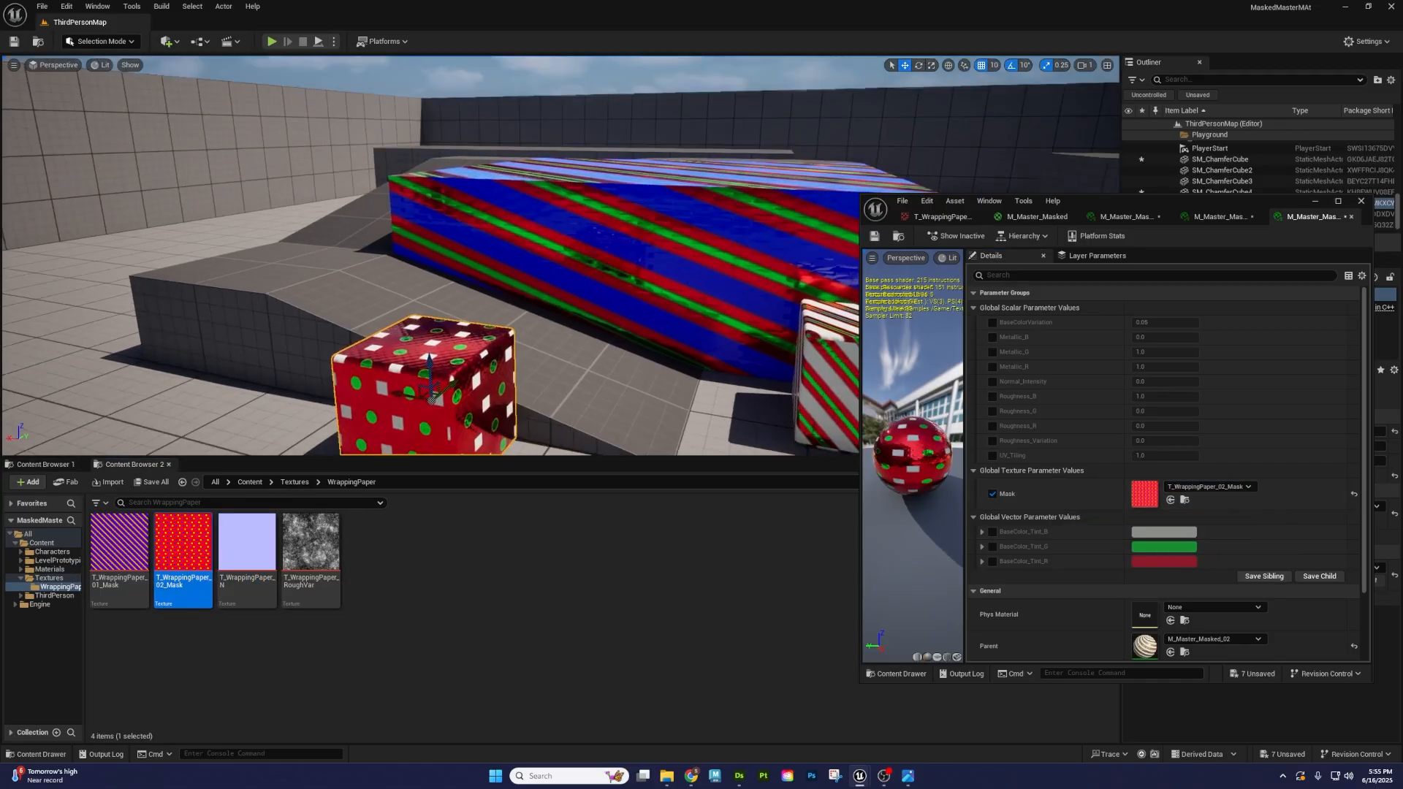
- Set the BaseColor_Tint_G of M_Master_Masked_03 to a light purple
right_drag(555, 256, 504, 303)
click(1182, 548)
drag(1036, 573, 1000, 537)
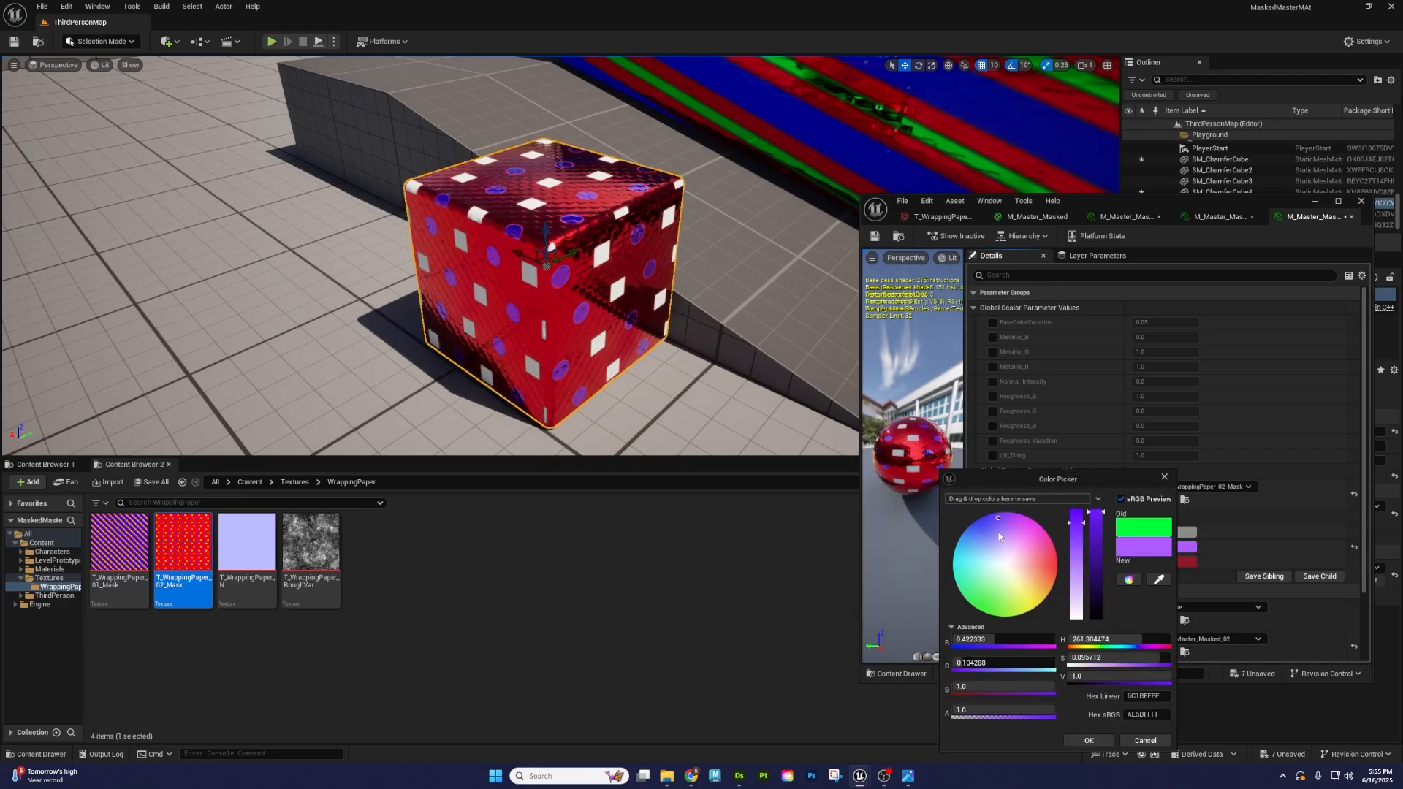
click(1089, 741)
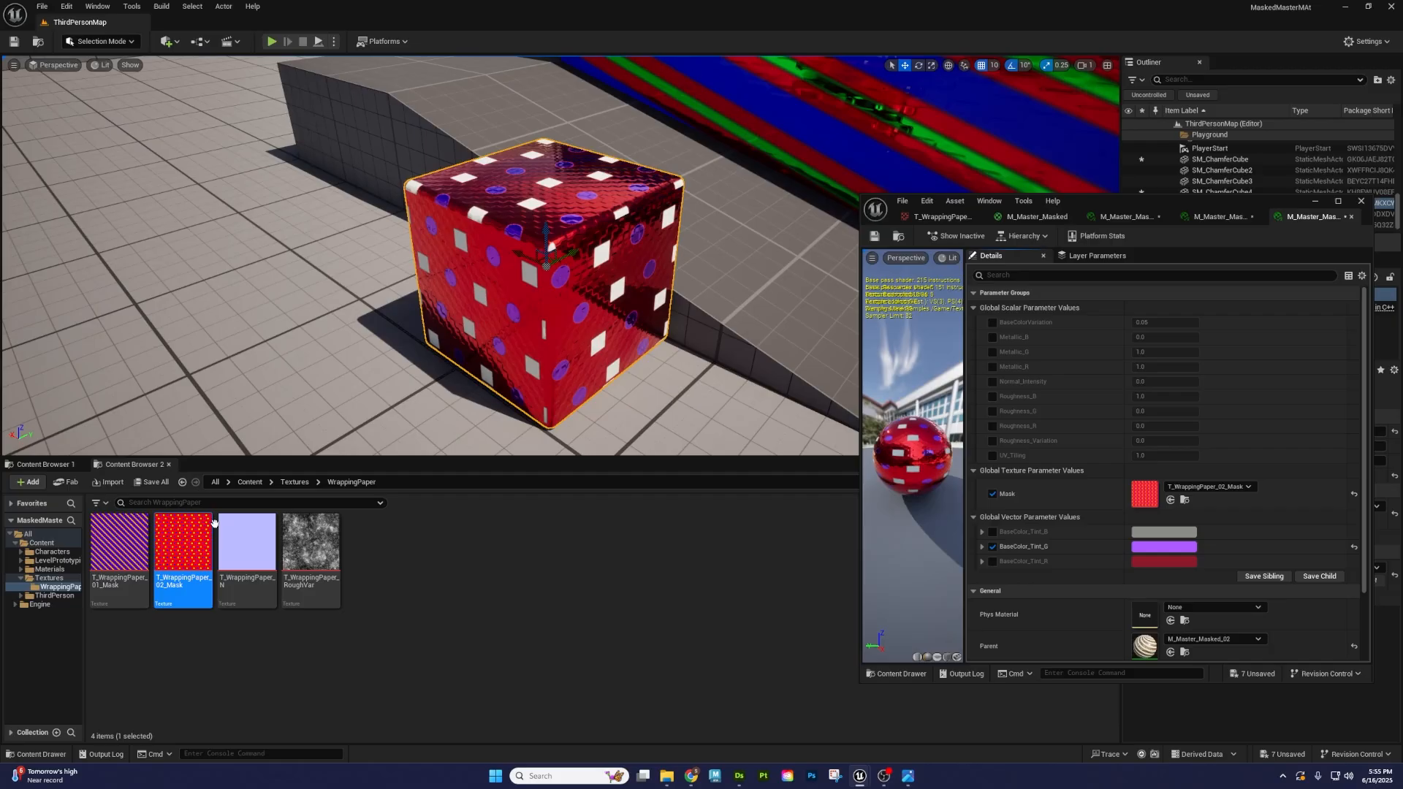
- Override the BaseColor_Tint_B of M_Master_Masked_03 with a bright cyan
right_drag(491, 134, 527, 193)
click(1153, 534)
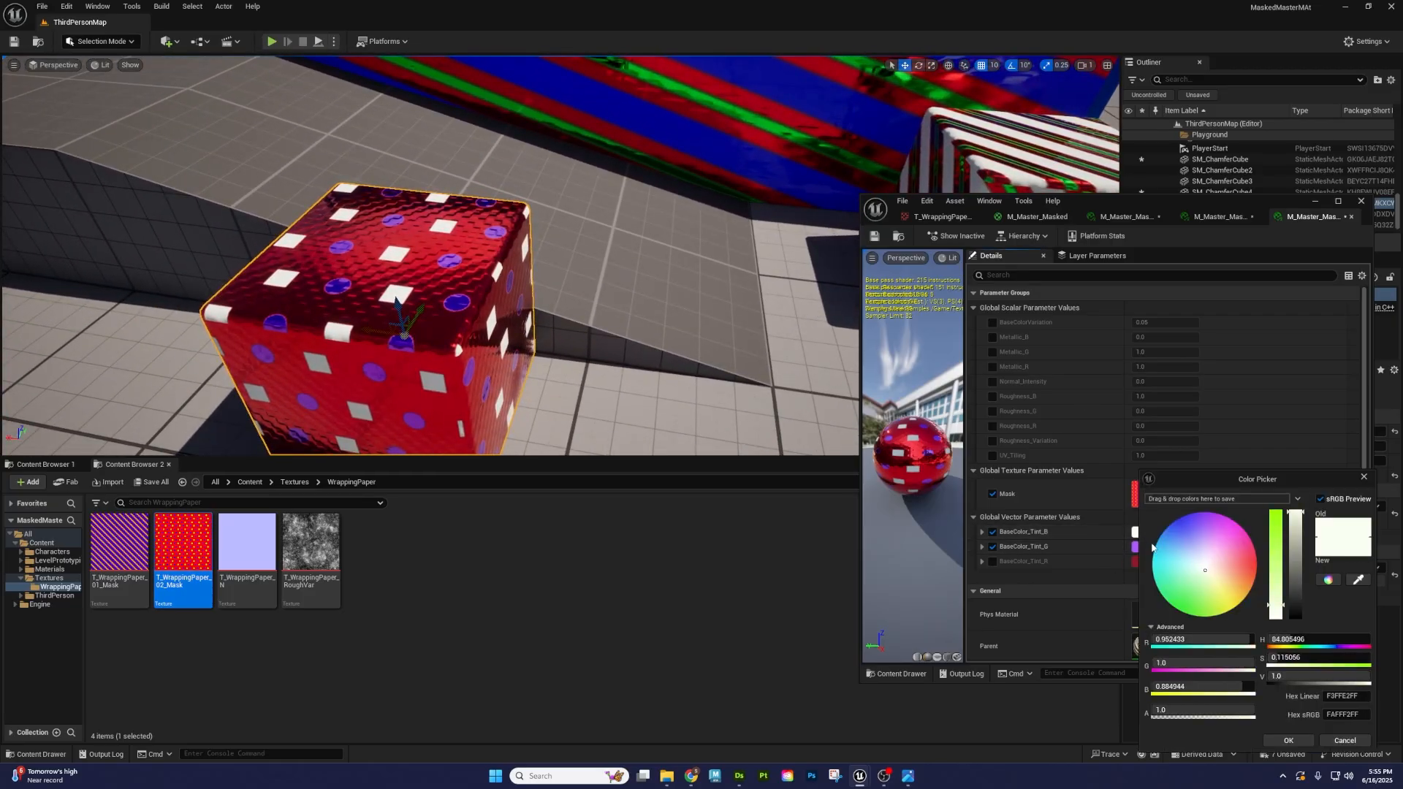
drag(1206, 564, 1158, 573)
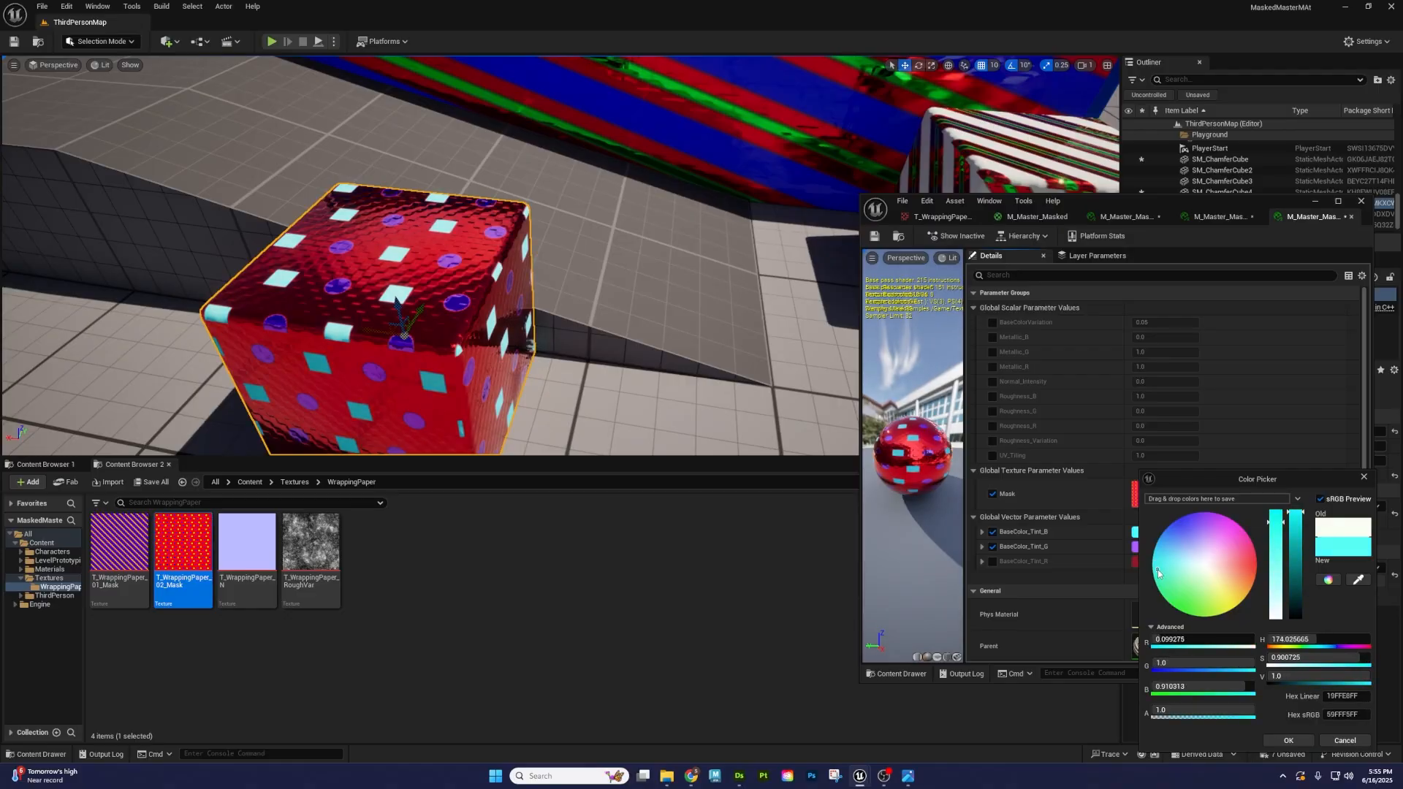
- Examine the dotted box alongside the two striped boxes in the level from several distances and angles
key(s)
mouse_move(565, 315)
right_down()
mouse_move(583, 321)
mouse_move(562, 292)
mouse_move(556, 317)
right_up()
key(w)
key(s)
key(w)
key(s)
key(a)
key(w)
key(s)
key(d)
key(w)
key(s)
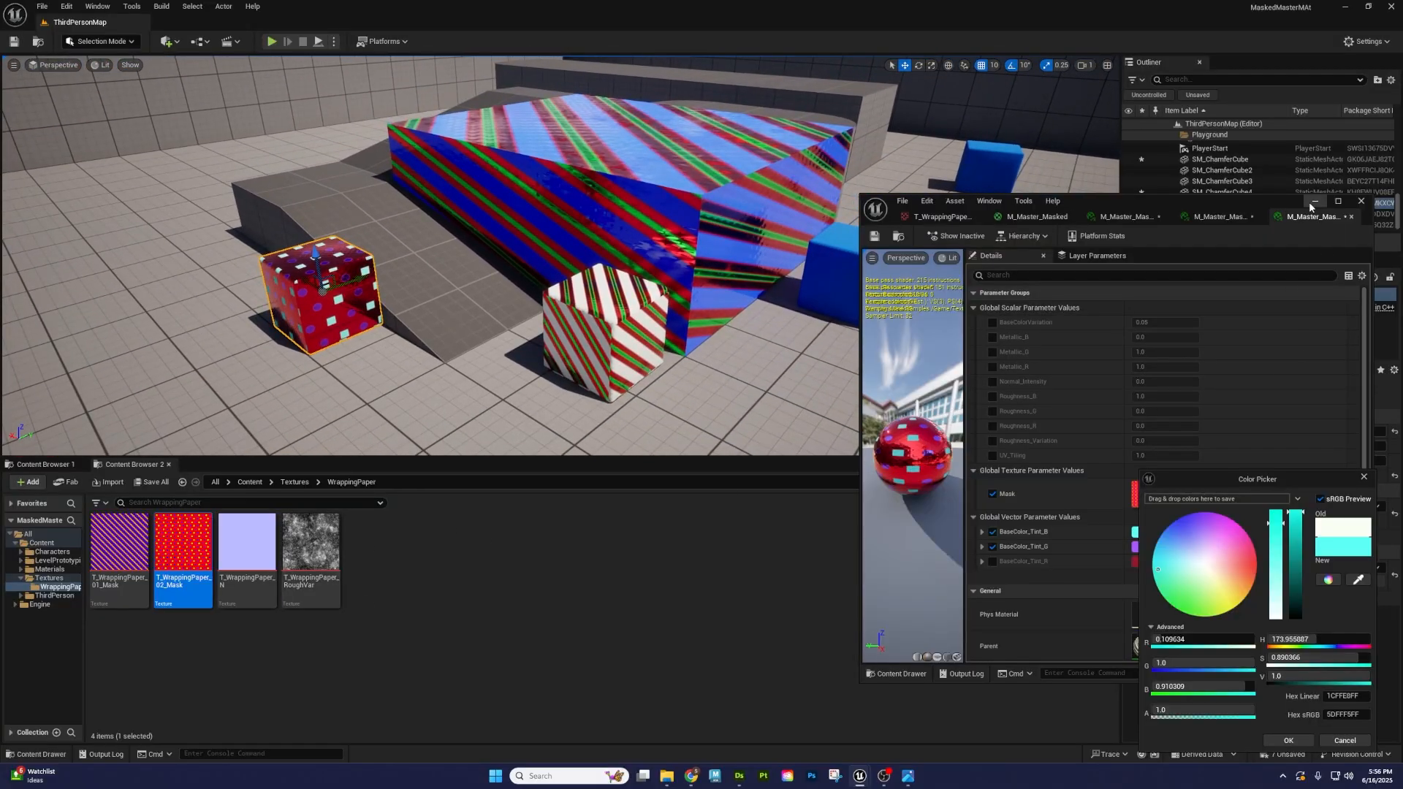
- Minimize the material editor window, frame all the wrapped boxes in the level view, and save the level
click(1315, 202)
click(608, 643)
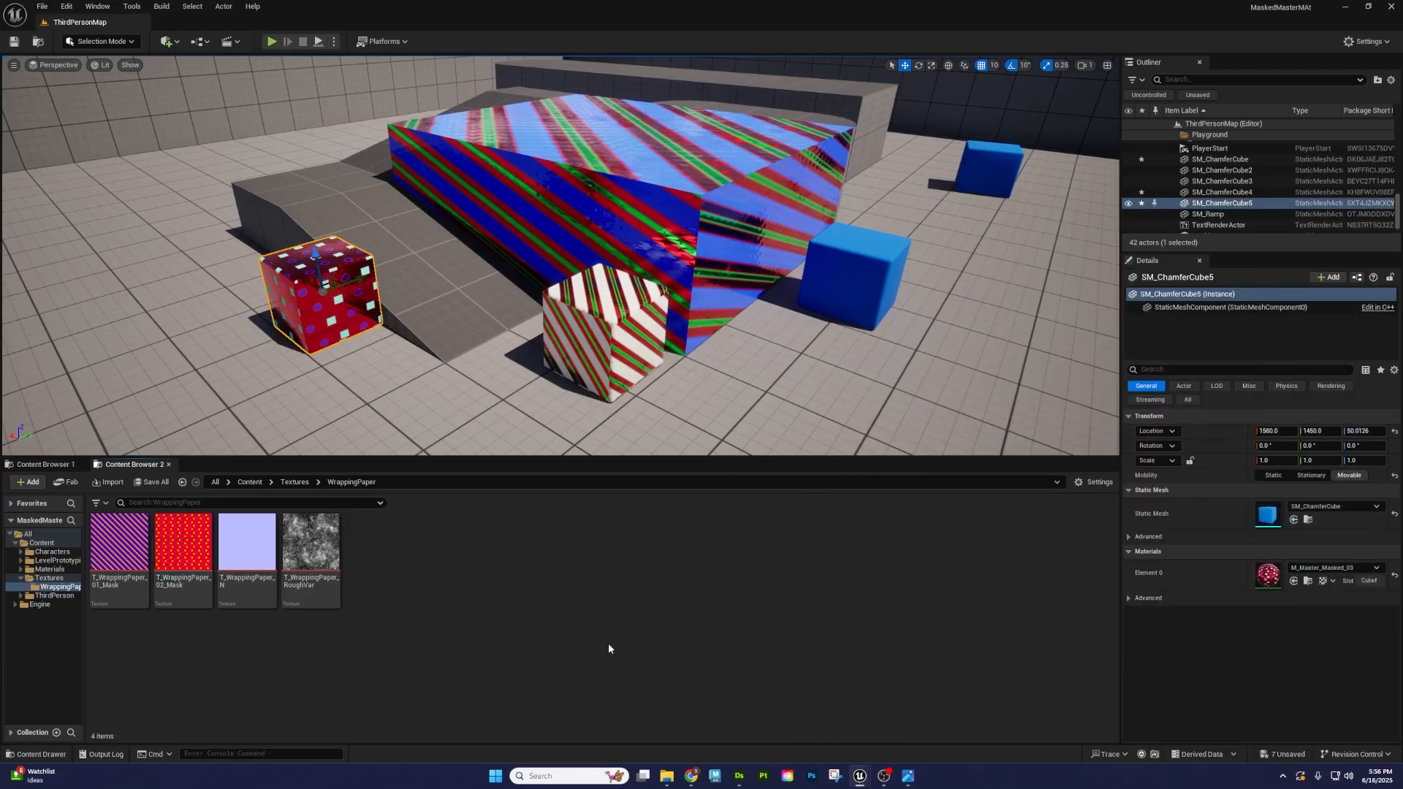
right_drag(512, 307, 513, 306)
key(s)
key(d)
right_drag(607, 359, 591, 346)
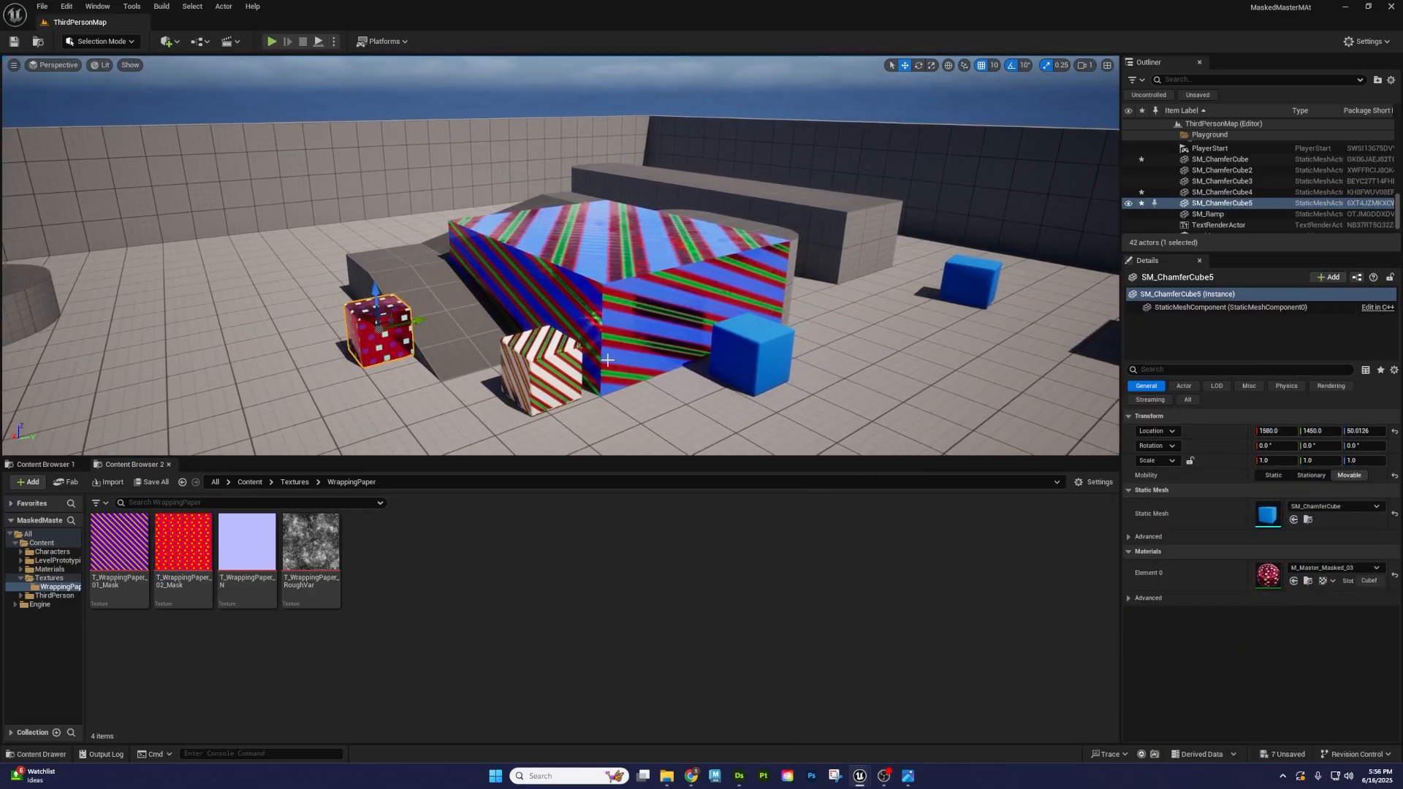
key(ctrl+s)
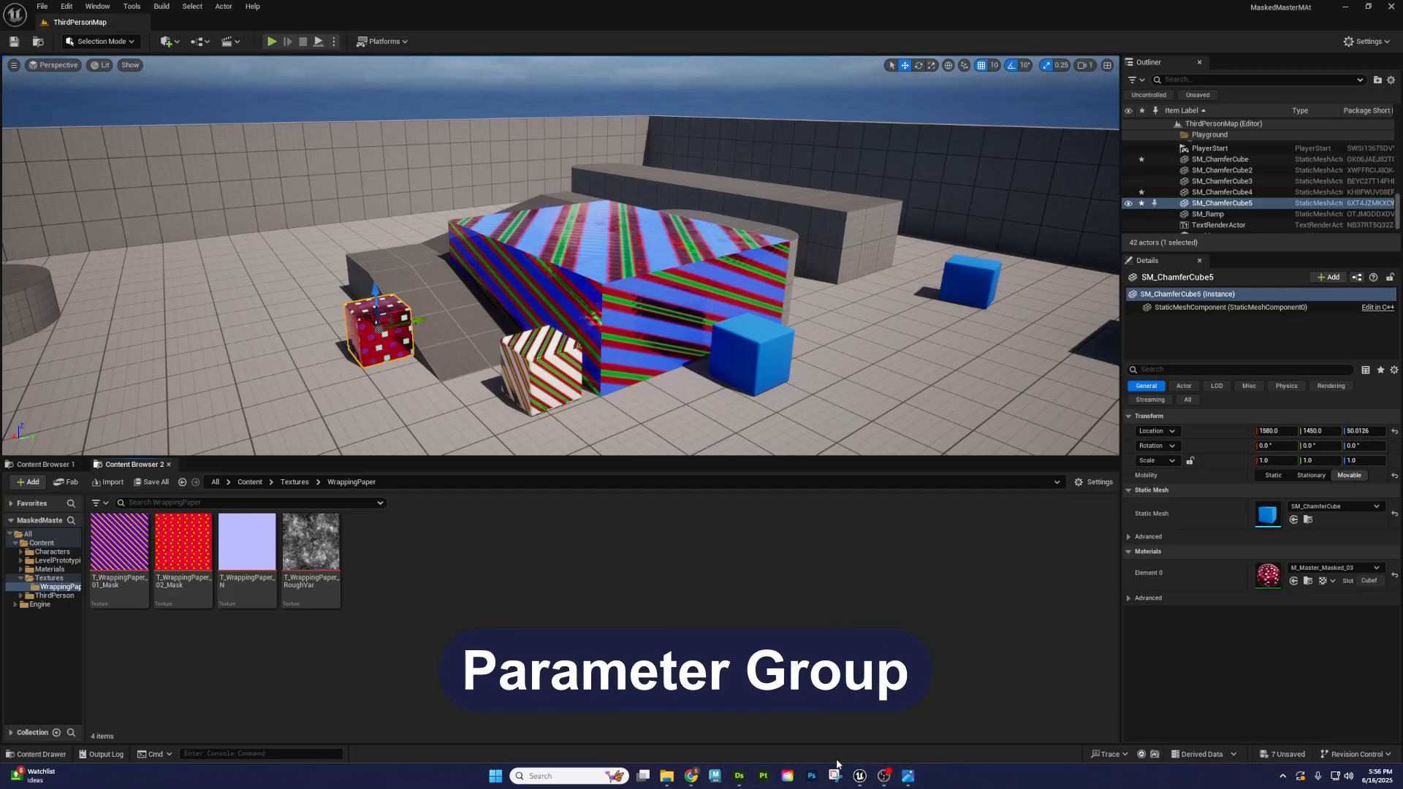
- Restore the material editor window at full size and return to the M_Master_Masked graph
mouse_move(860, 775)
click(932, 727)
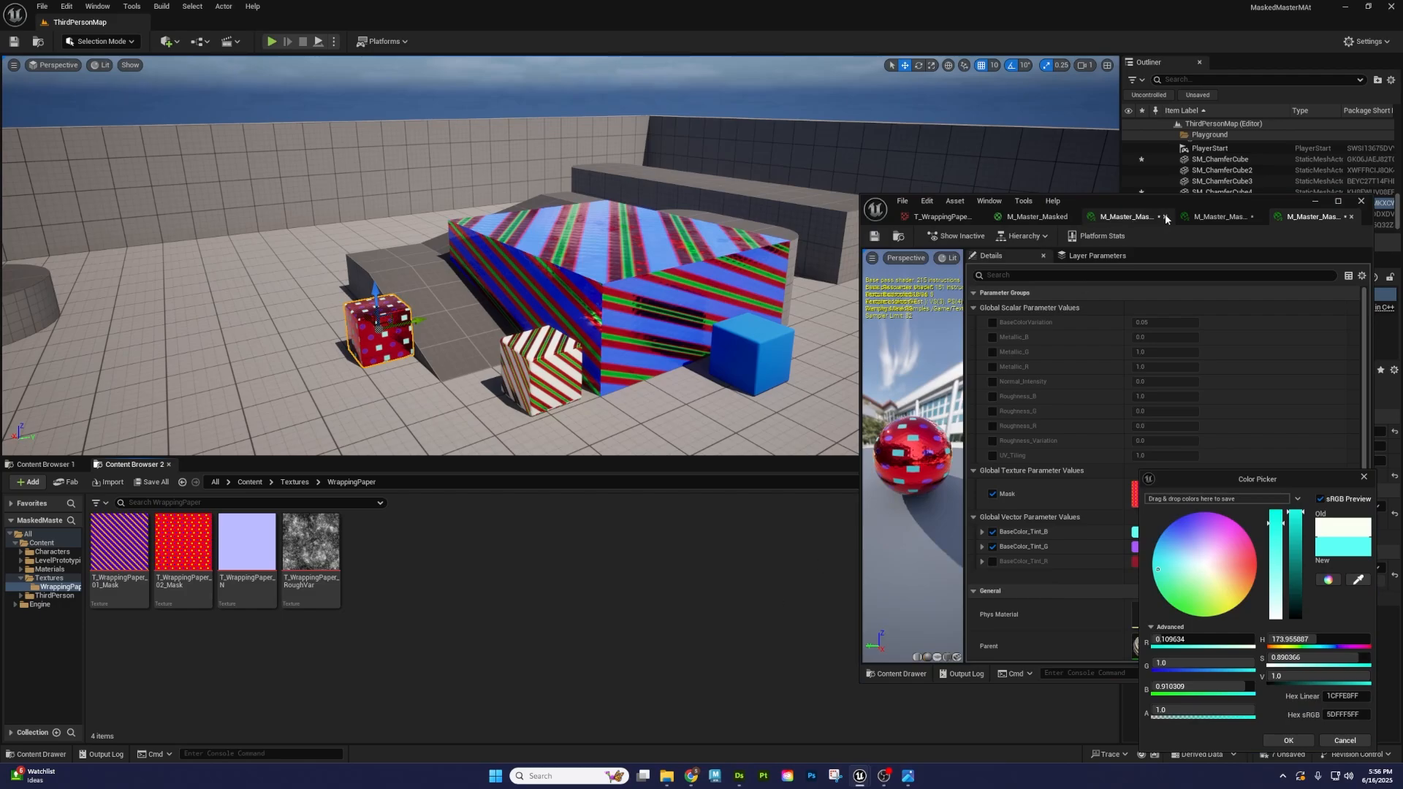
drag(1164, 213, 471, 58)
click(226, 27)
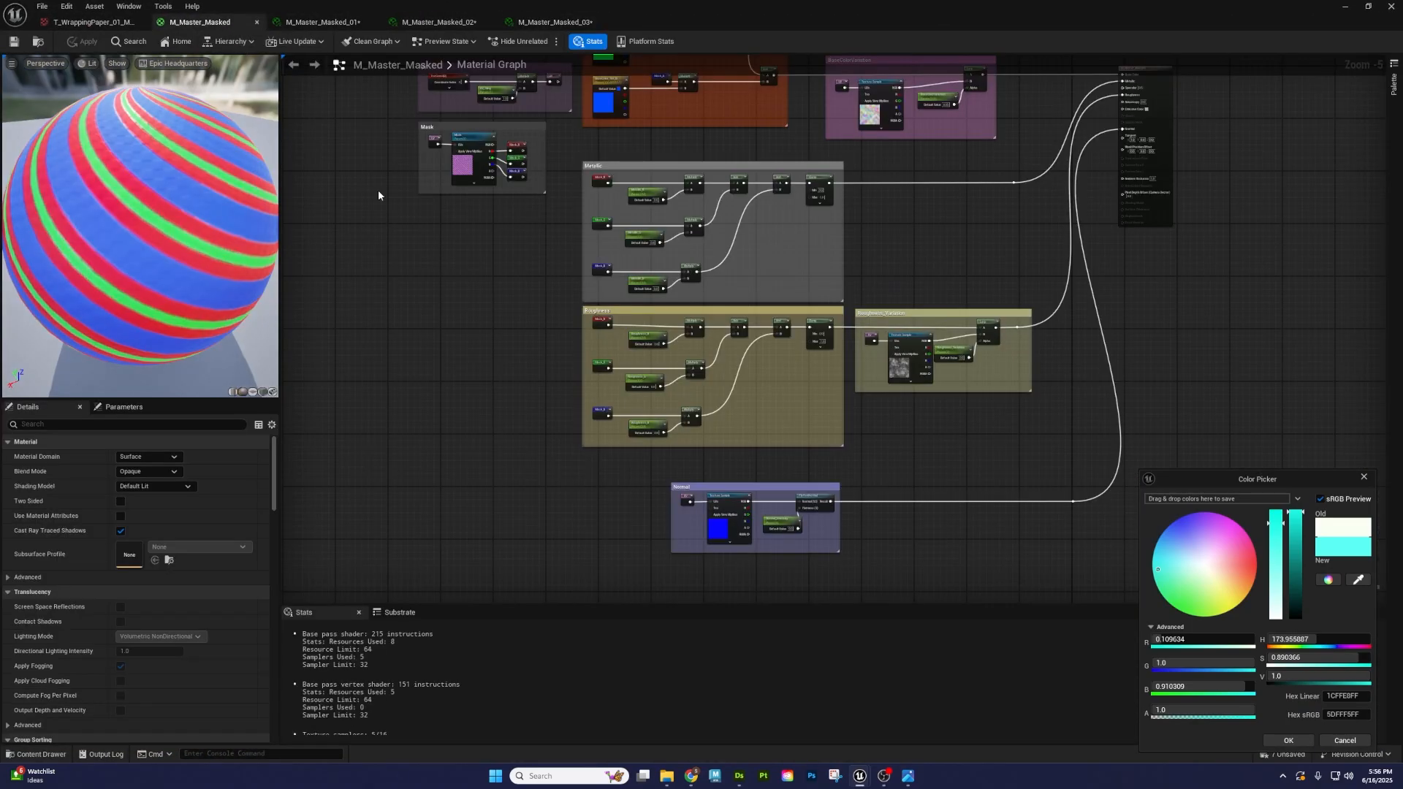
- Assign the Mask texture parameter to a parameter group named 02_Mask
right_drag(410, 252, 611, 290)
right_drag(826, 272, 616, 389)
scroll(617, 388, up, 5)
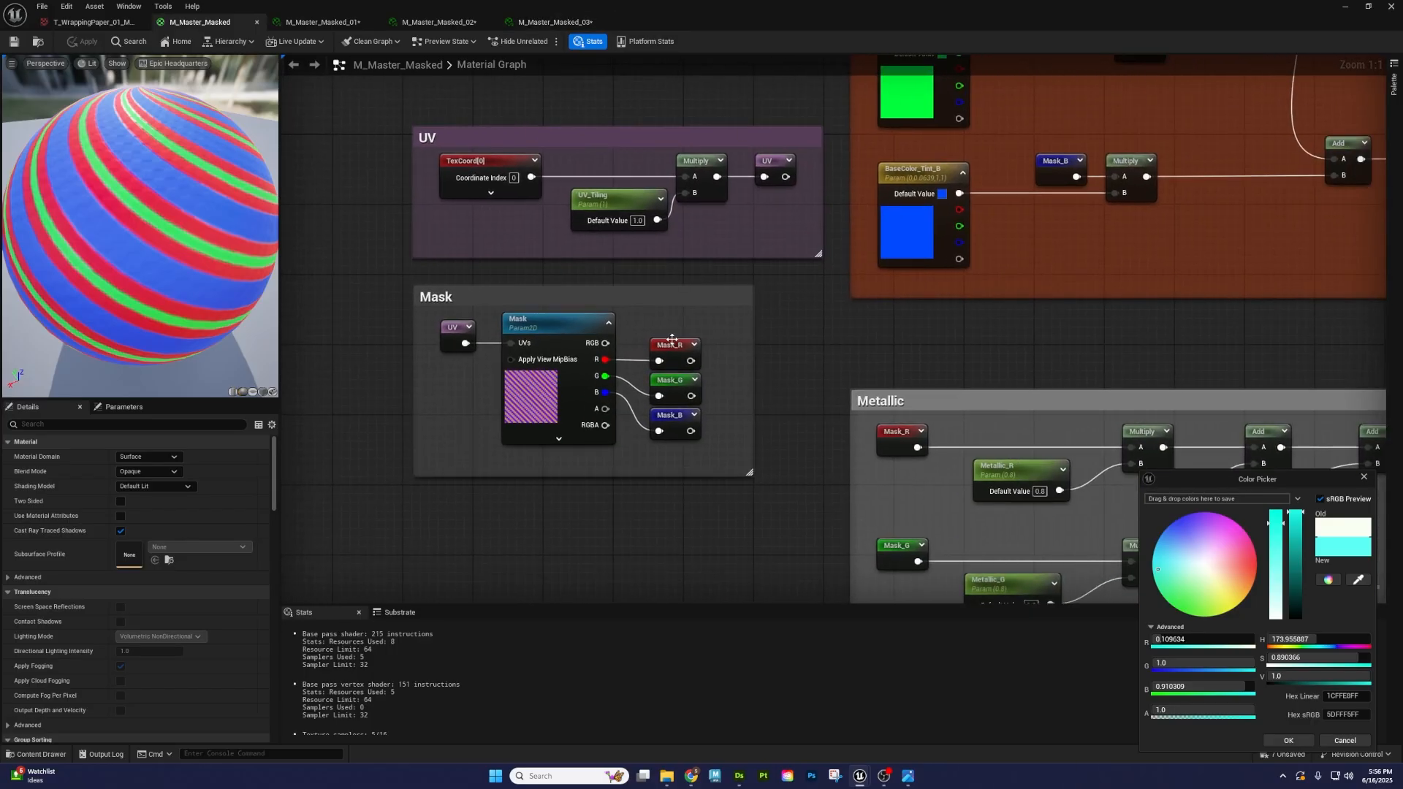
click(537, 315)
right_drag(541, 318, 635, 318)
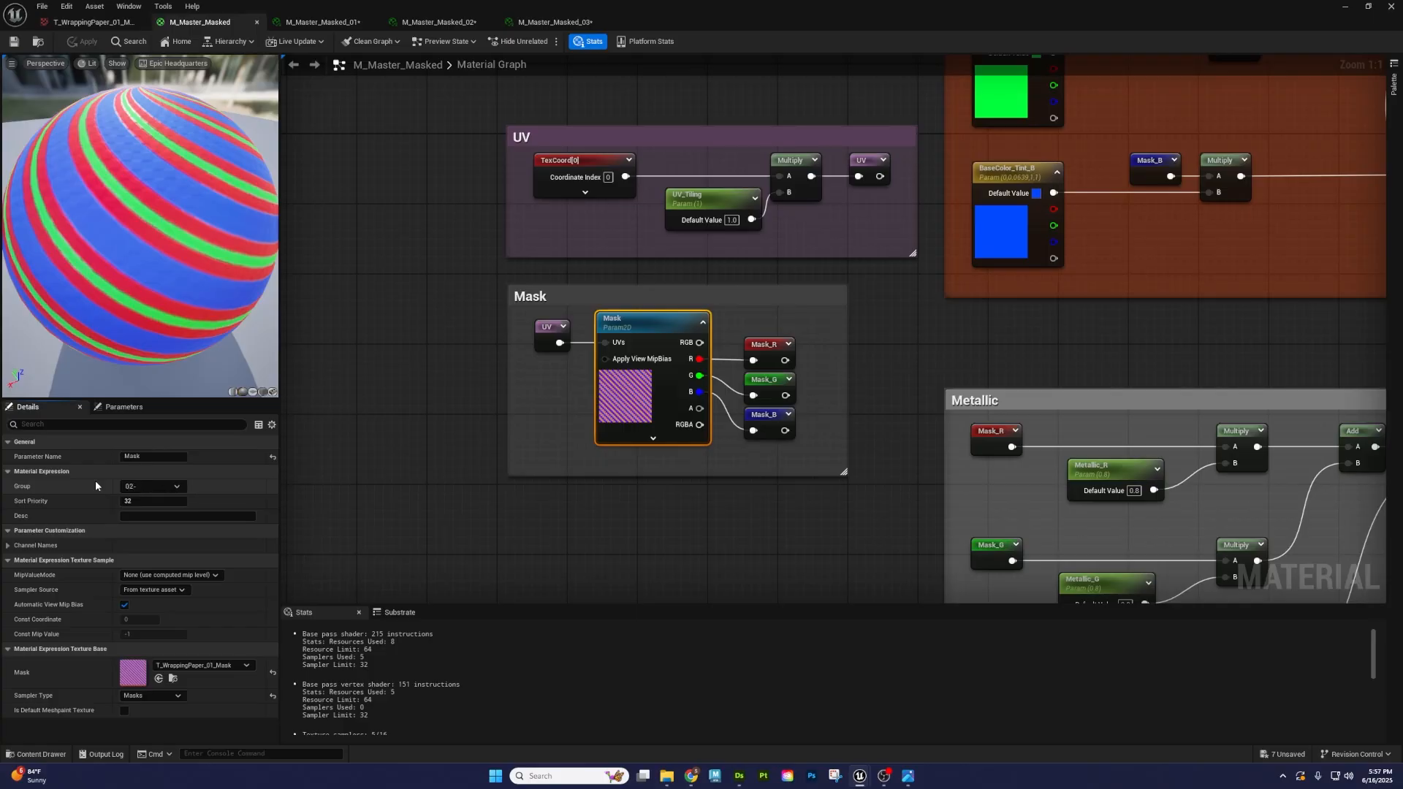
text(Mask)
key(Return)
- Assign the UV_Tiling parameter to a parameter group named 01_YV
click(699, 193)
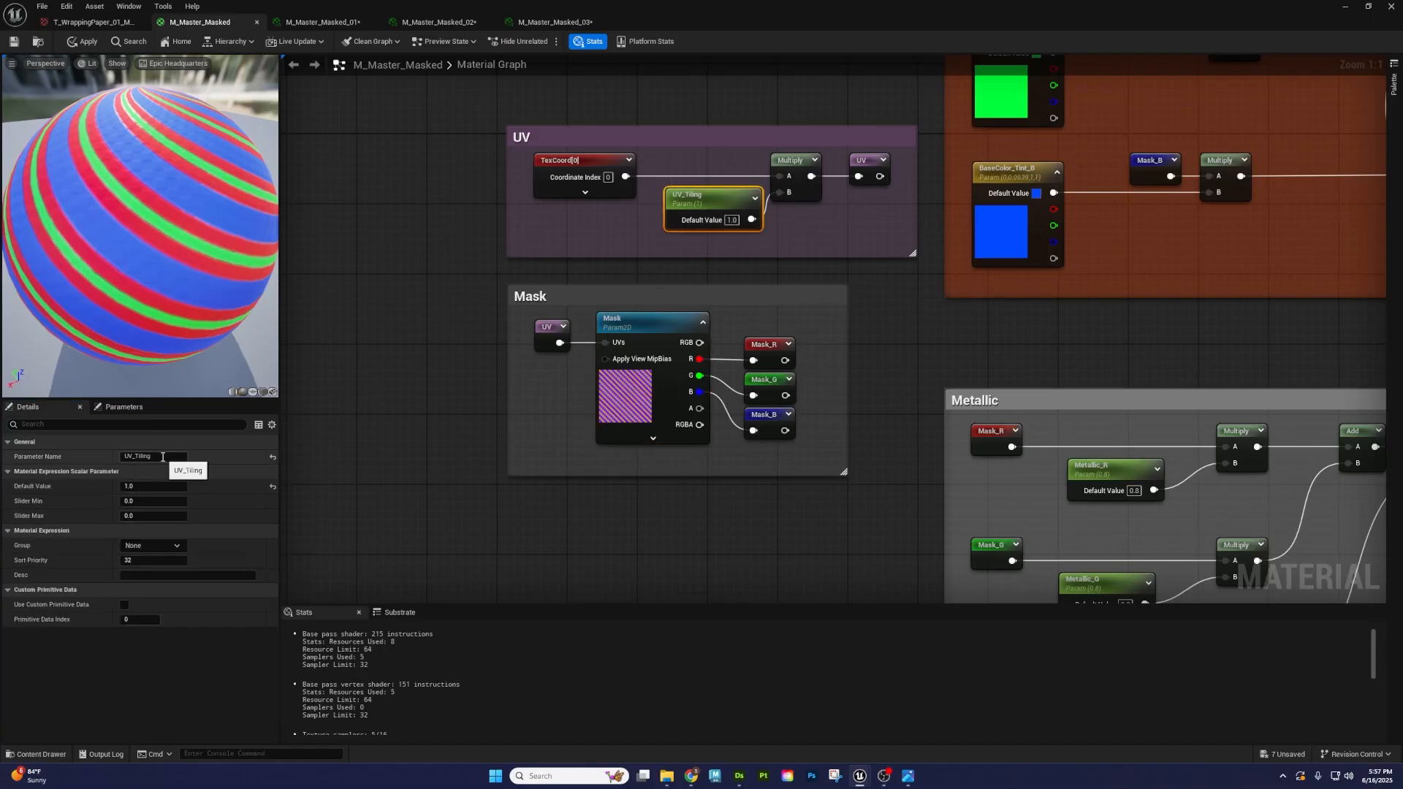
click(154, 487)
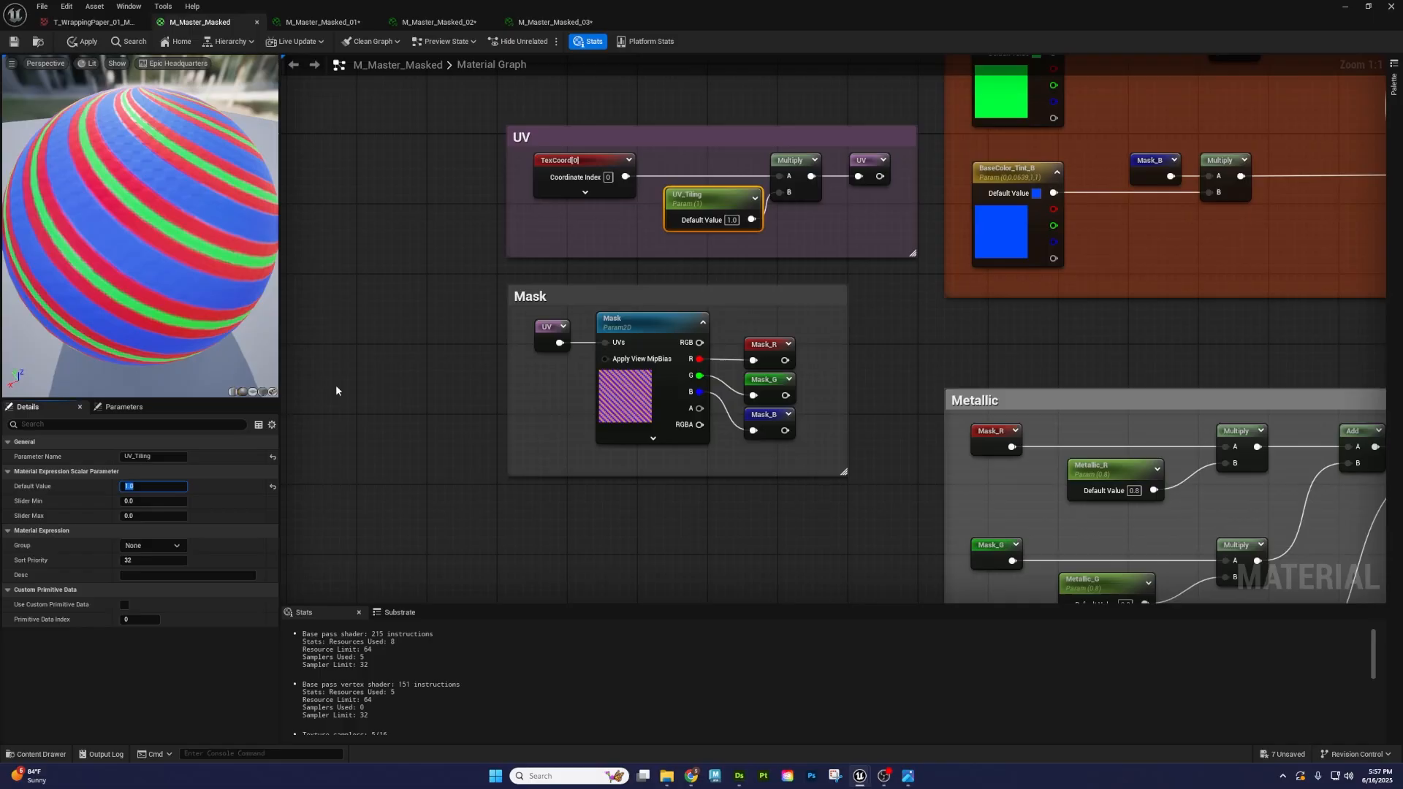
click(712, 198)
click(150, 547)
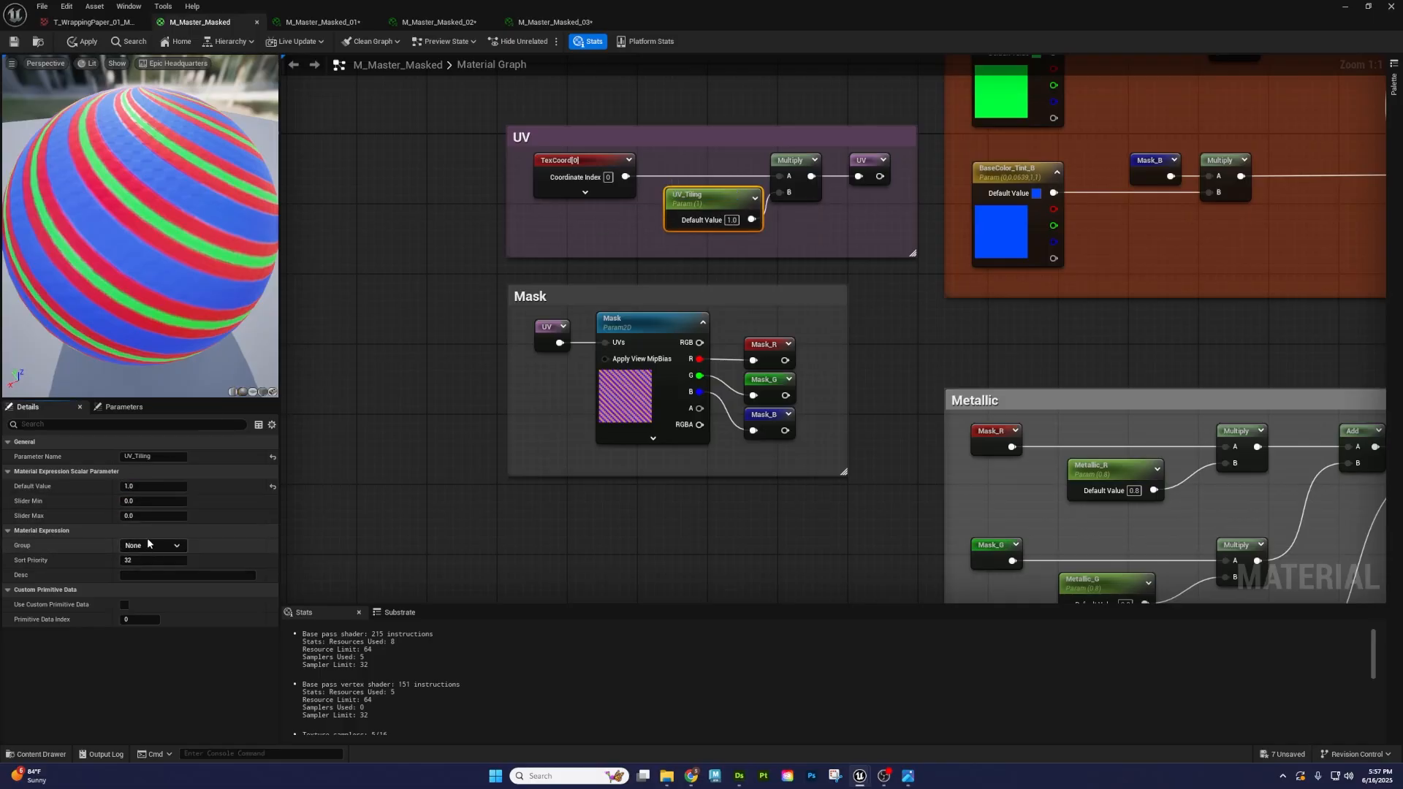
text(01_UV)
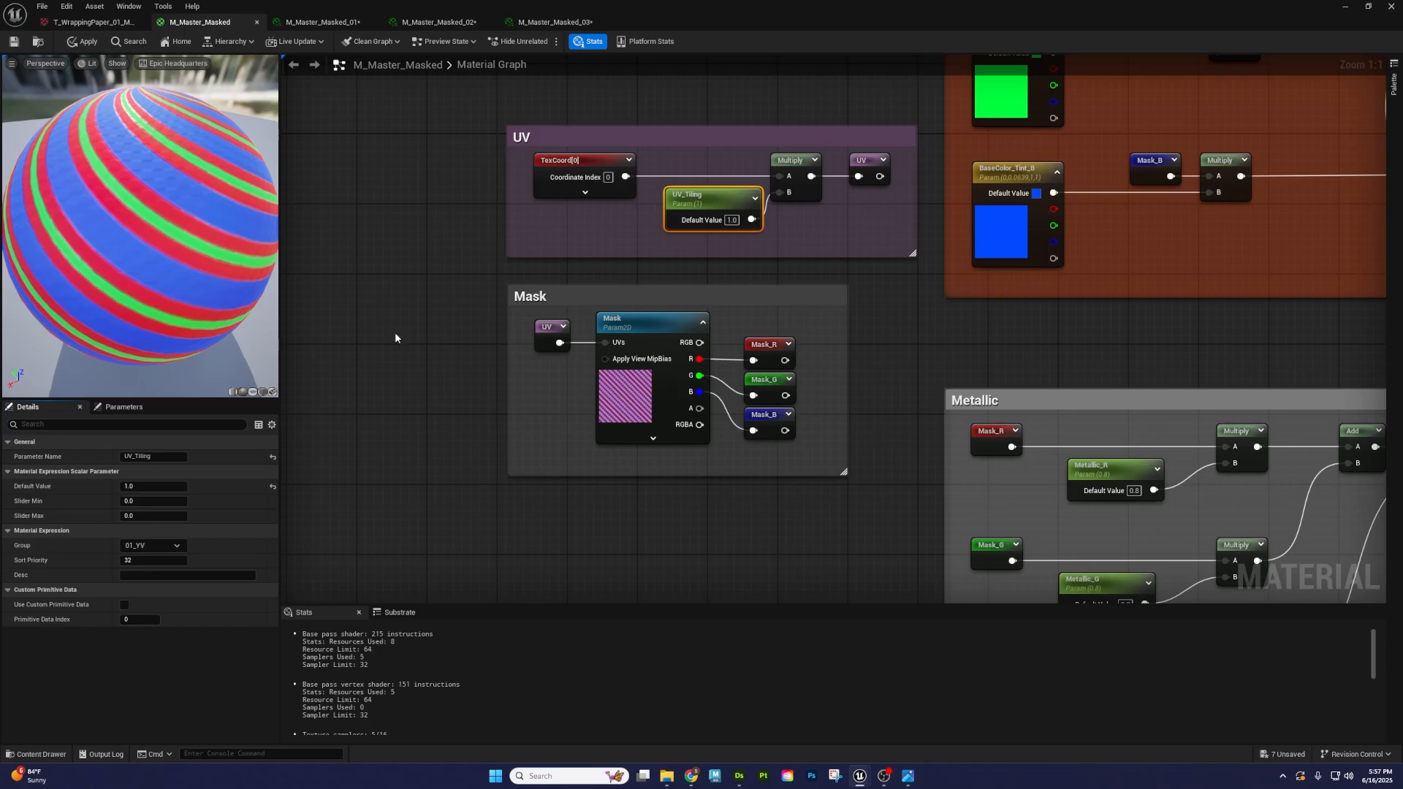
click(859, 281)
click(704, 205)
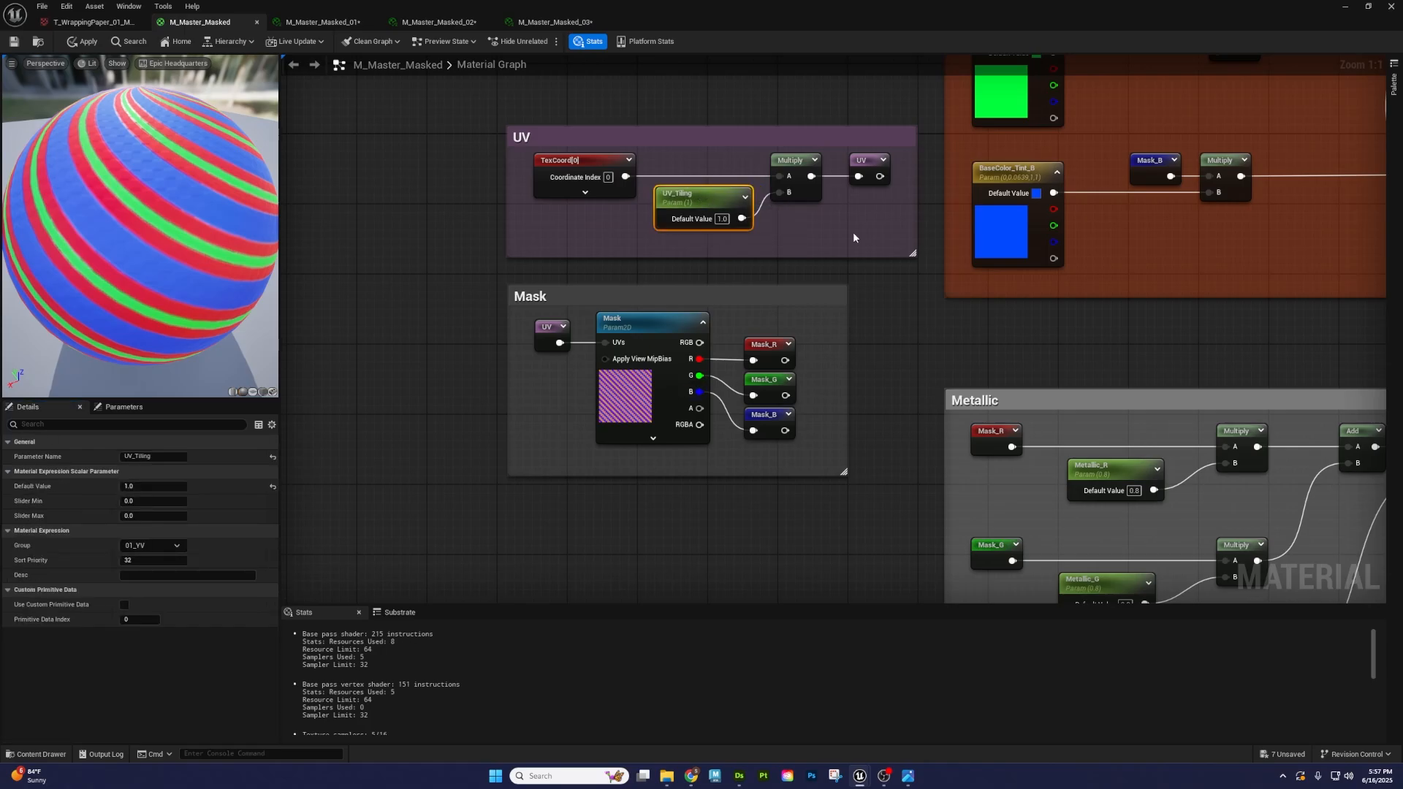
- Apply the master material and inspect the 01_YV and 02_Mask groups in the M_Master_Masked_01 instance
right_drag(980, 295, 721, 397)
right_drag(857, 265, 821, 314)
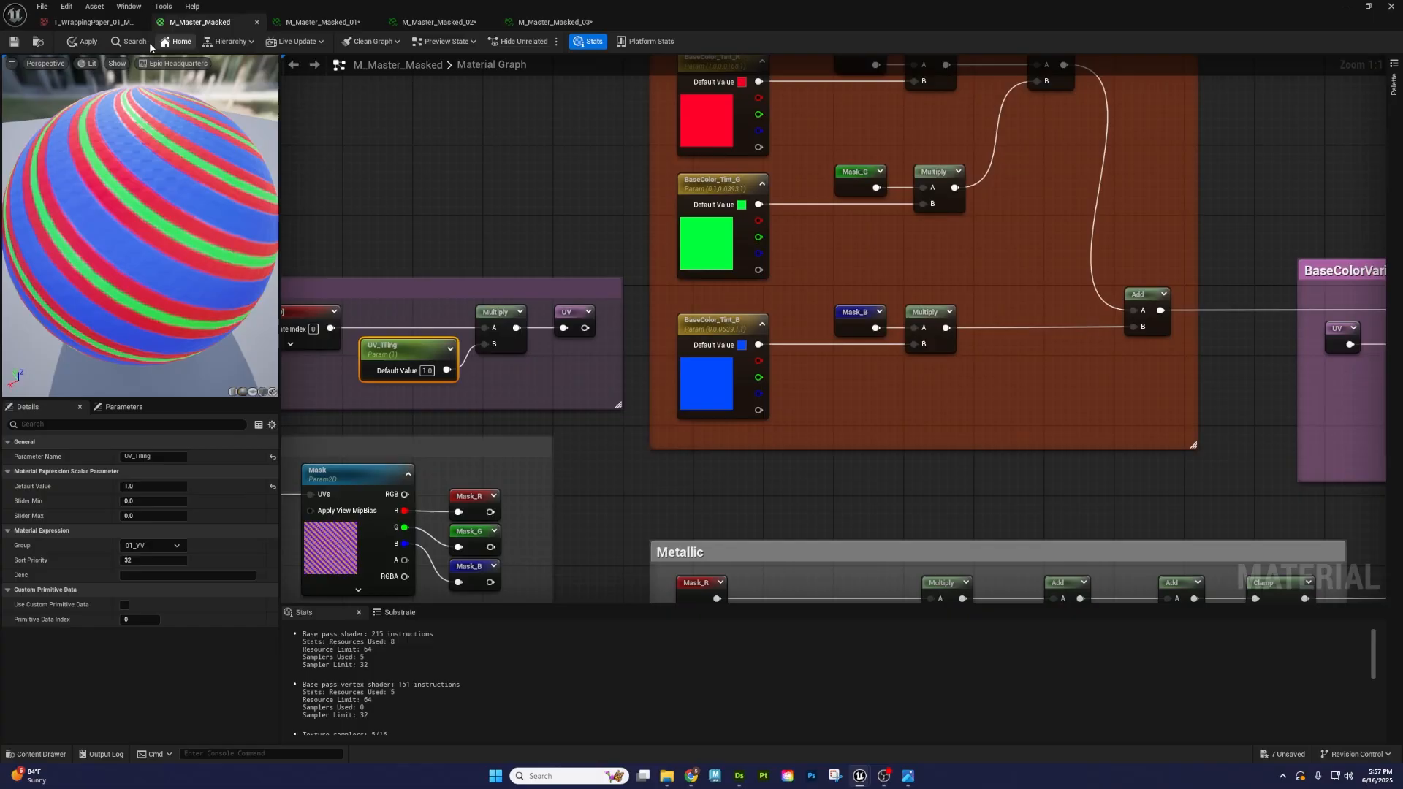
click(86, 42)
click(314, 22)
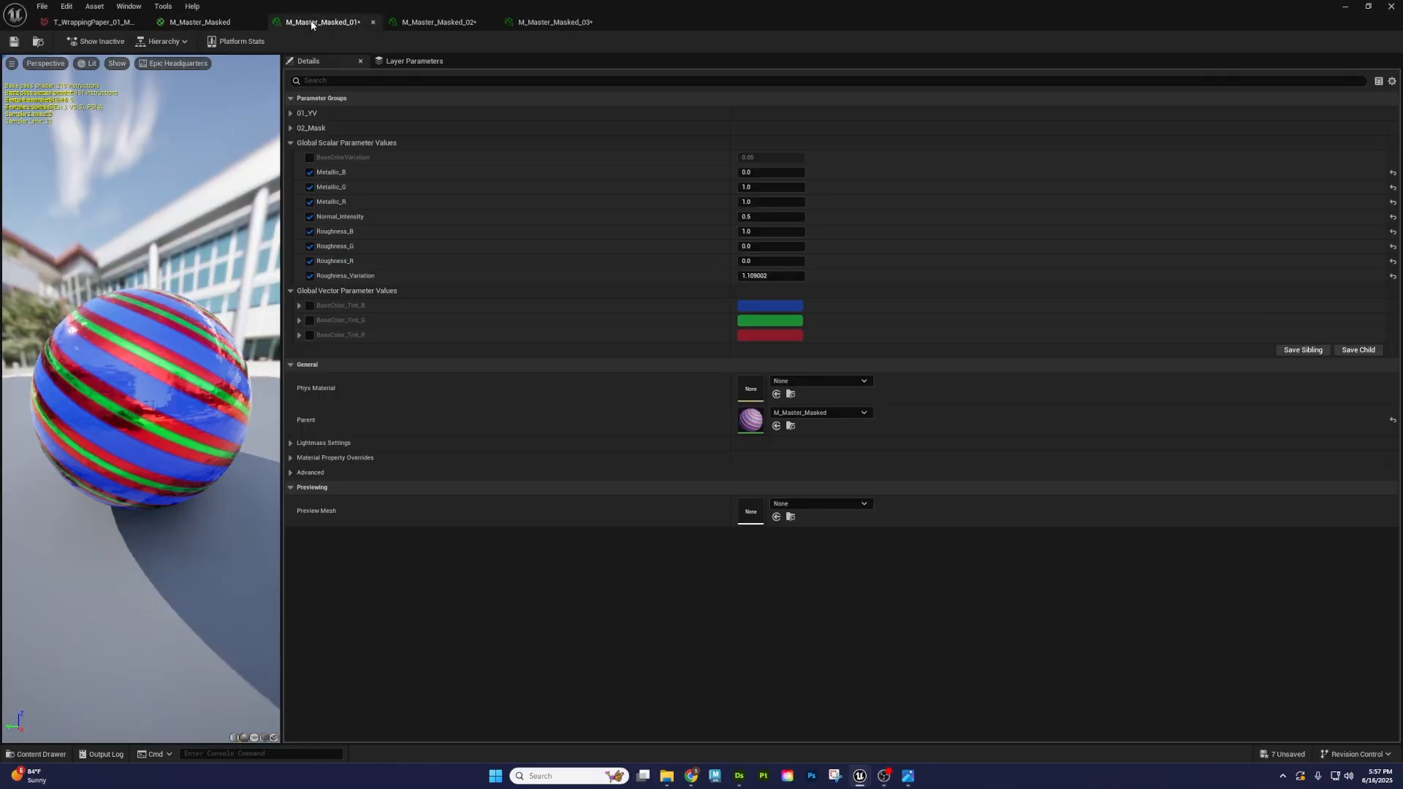
right_drag(551, 158, 549, 157)
click(291, 128)
click(291, 115)
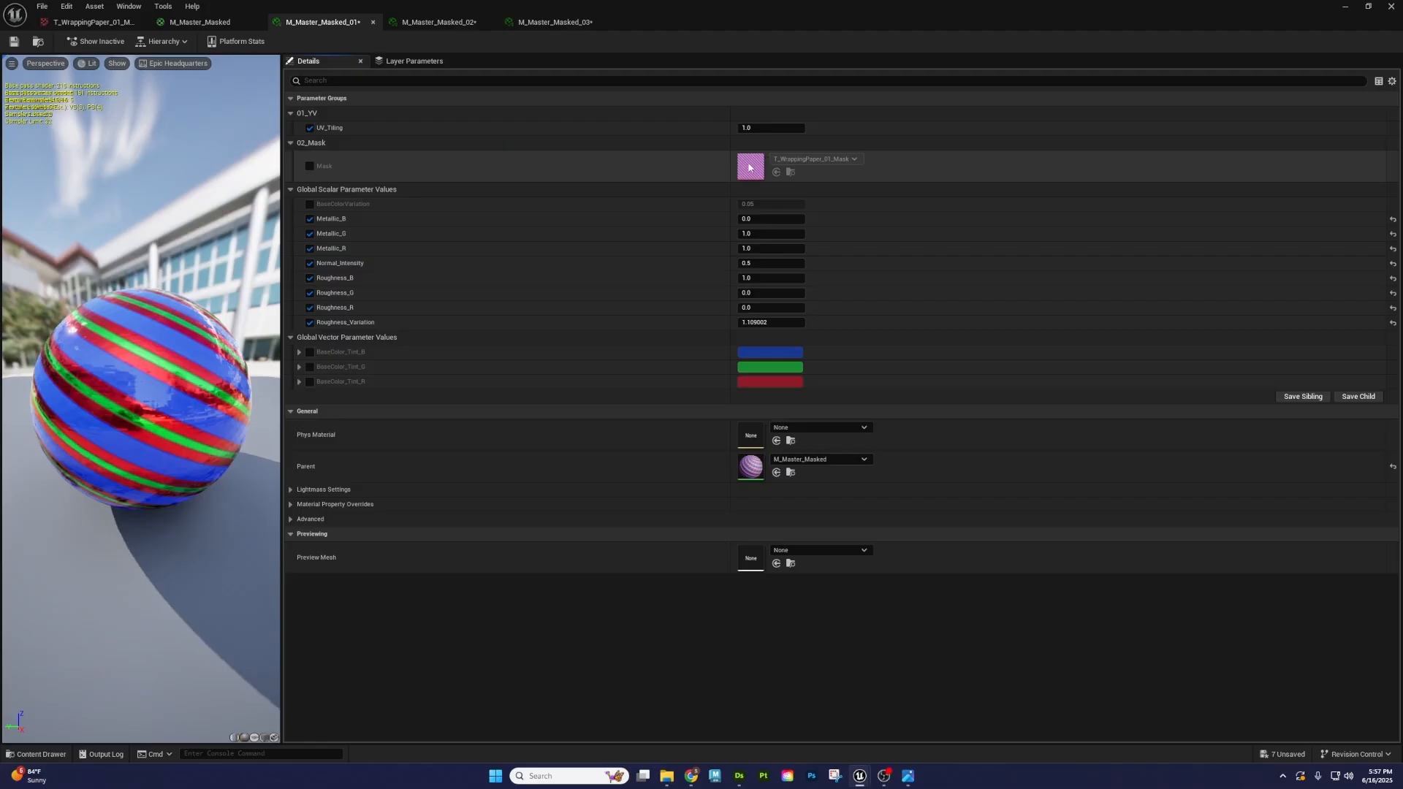
click(771, 128)
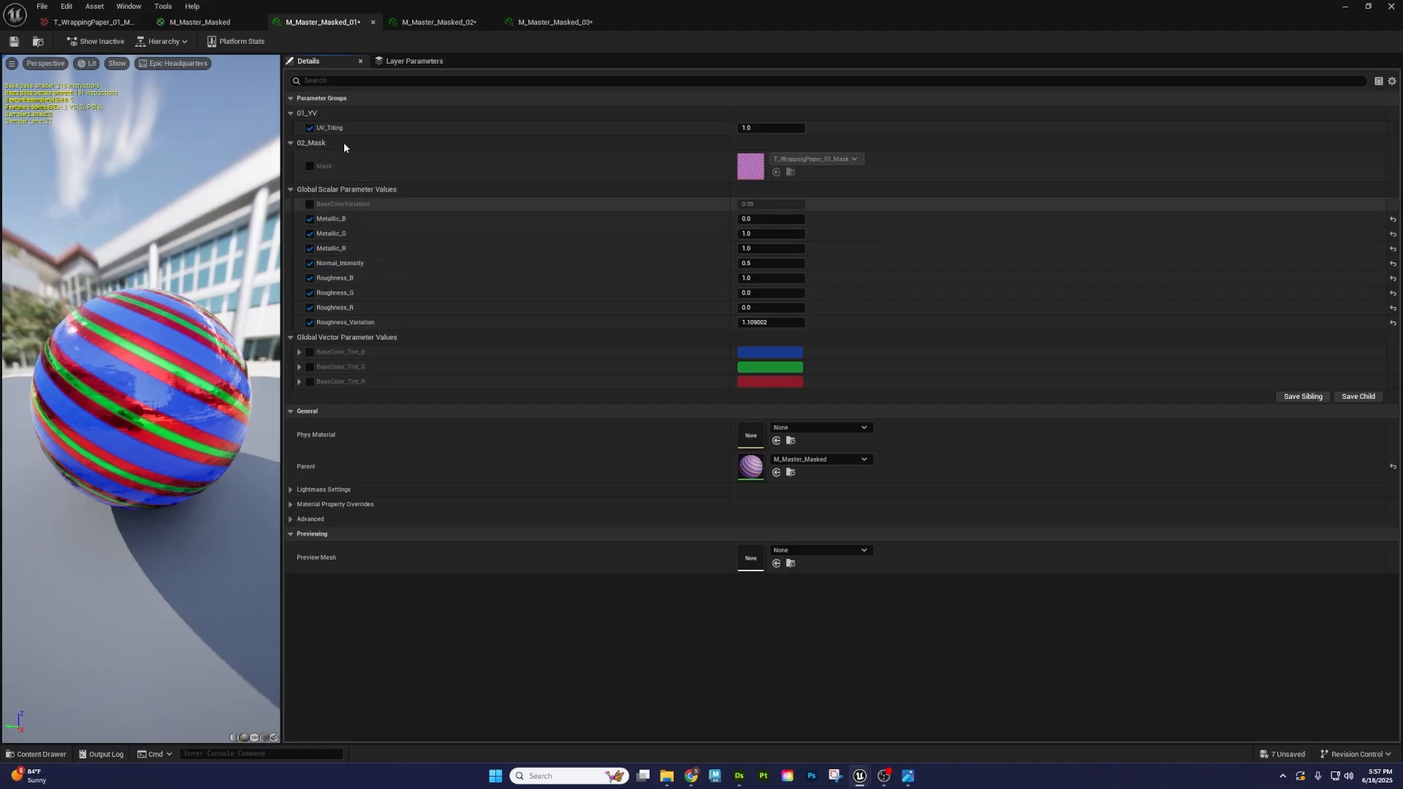
- In M_Master_Masked, correct UV_Tiling's group name to 01_UV and assign BaseColor_Tint_R to the group 03_BaseColor
click(164, 28)
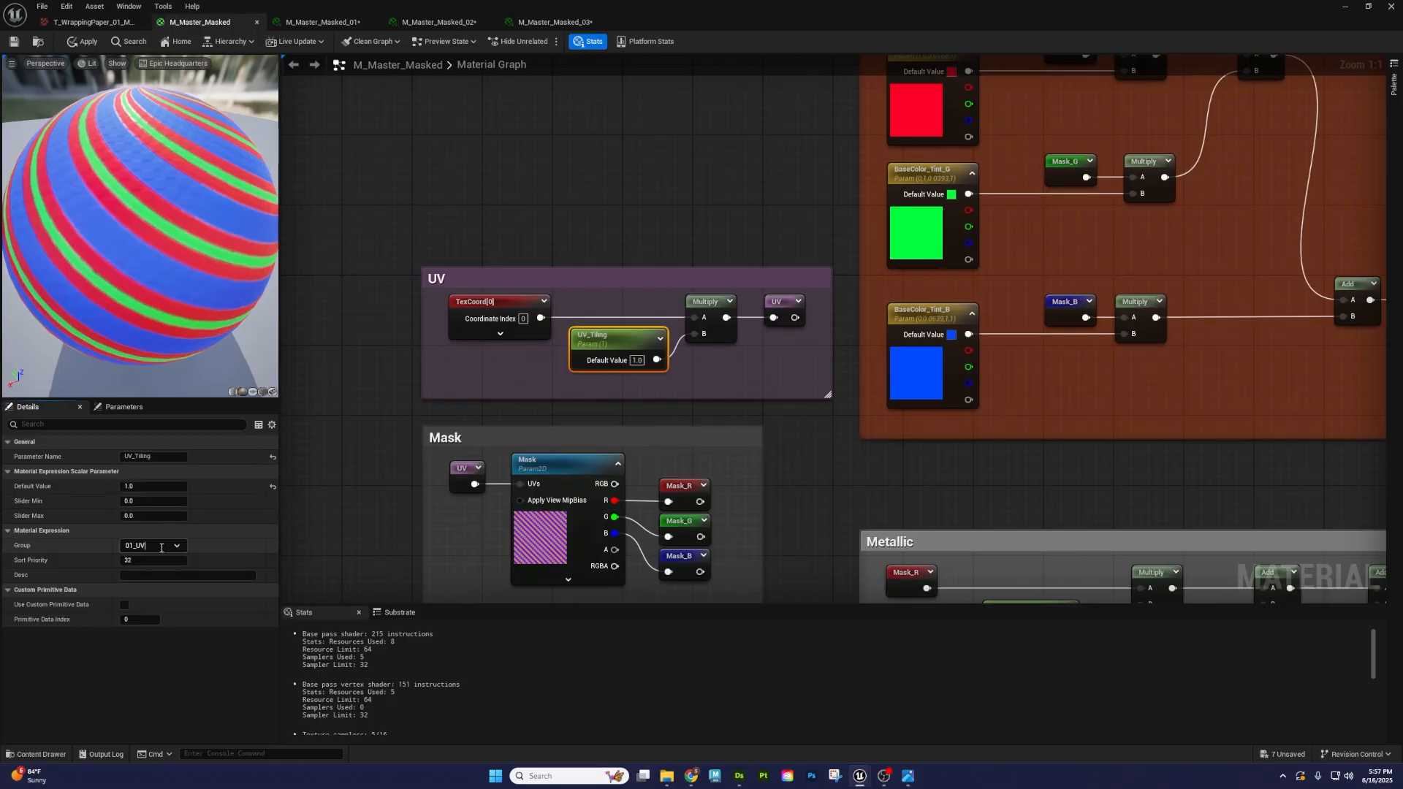
right_drag(1004, 238, 692, 396)
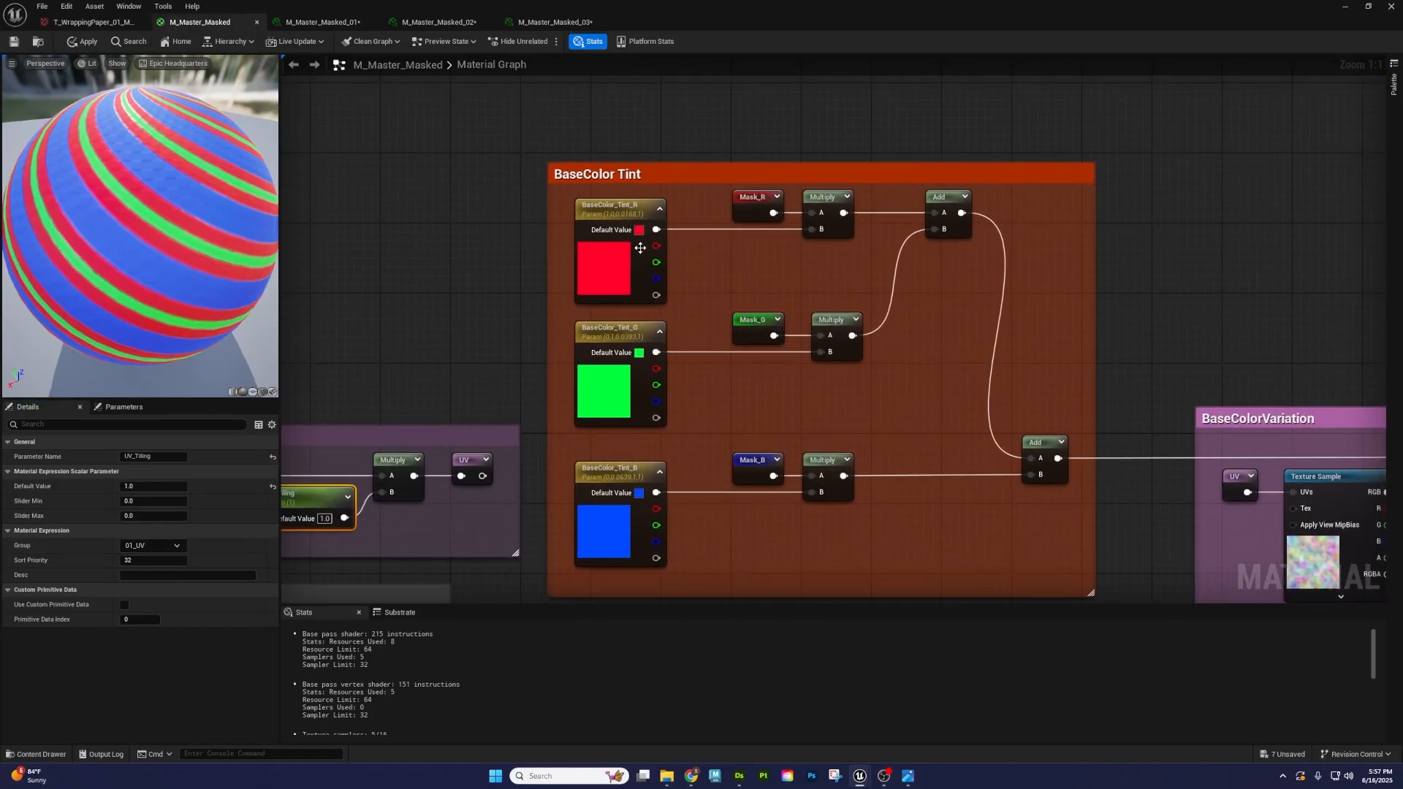
click(620, 209)
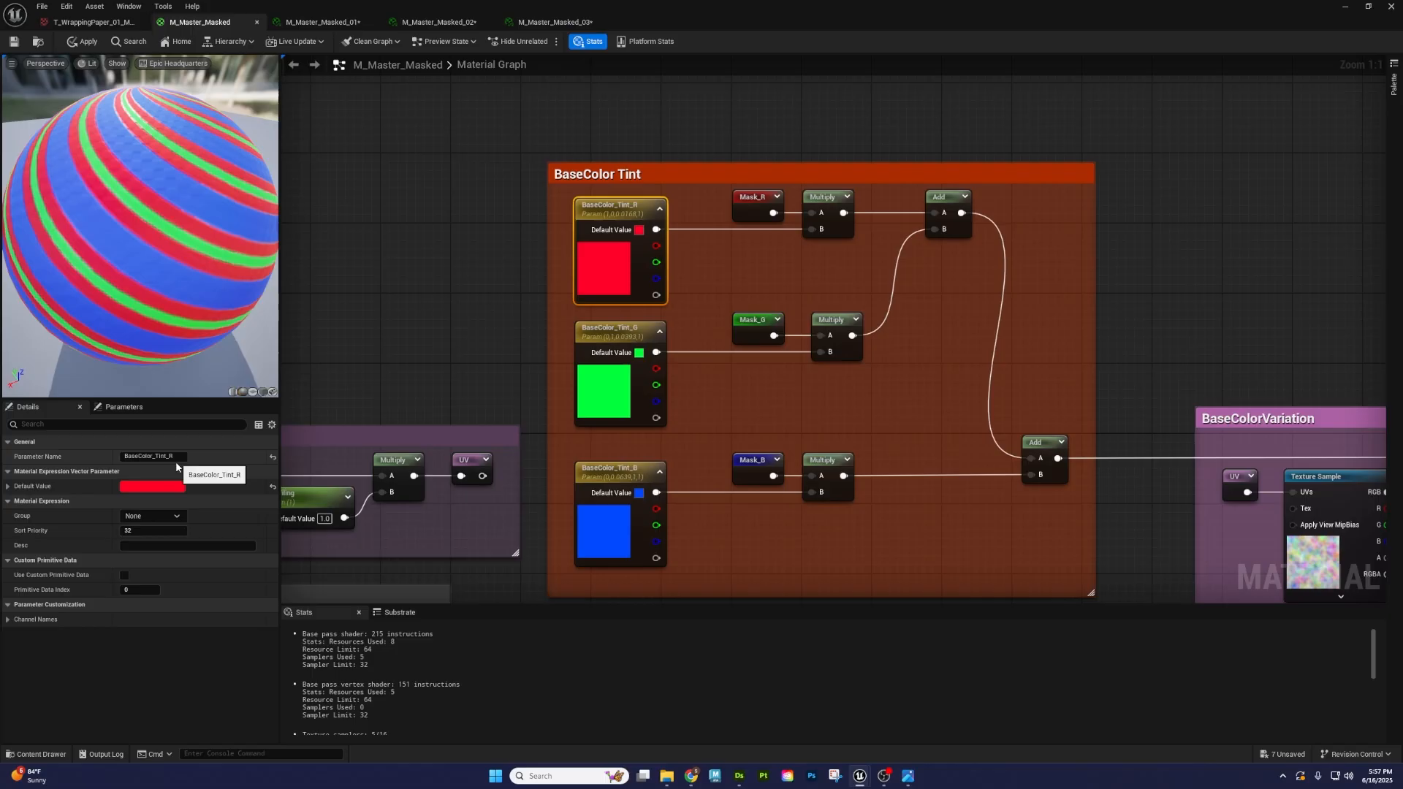
click(164, 517)
text(Ba)
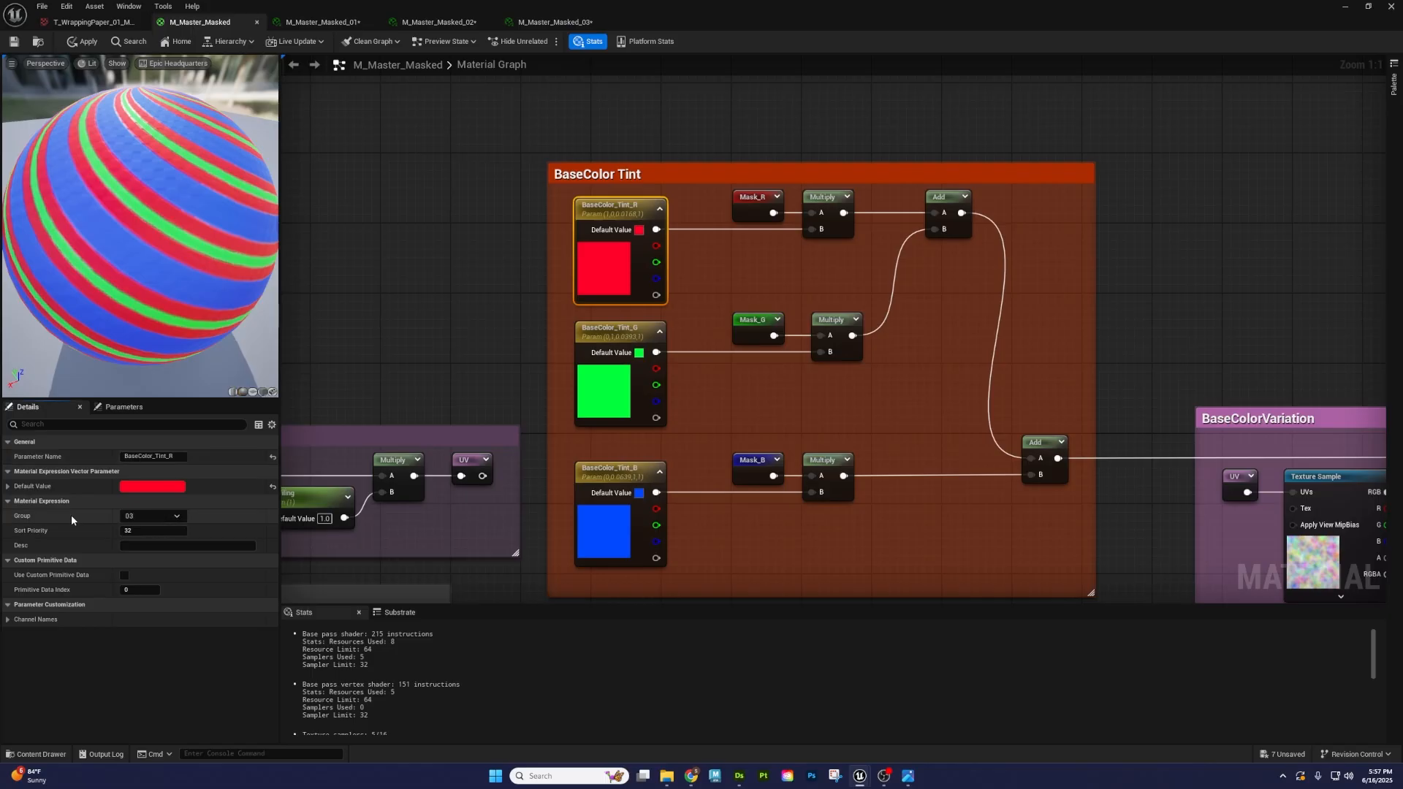
text(BaseColor)
key(ctrl+a)
key(ctrl+c)
key(Return)
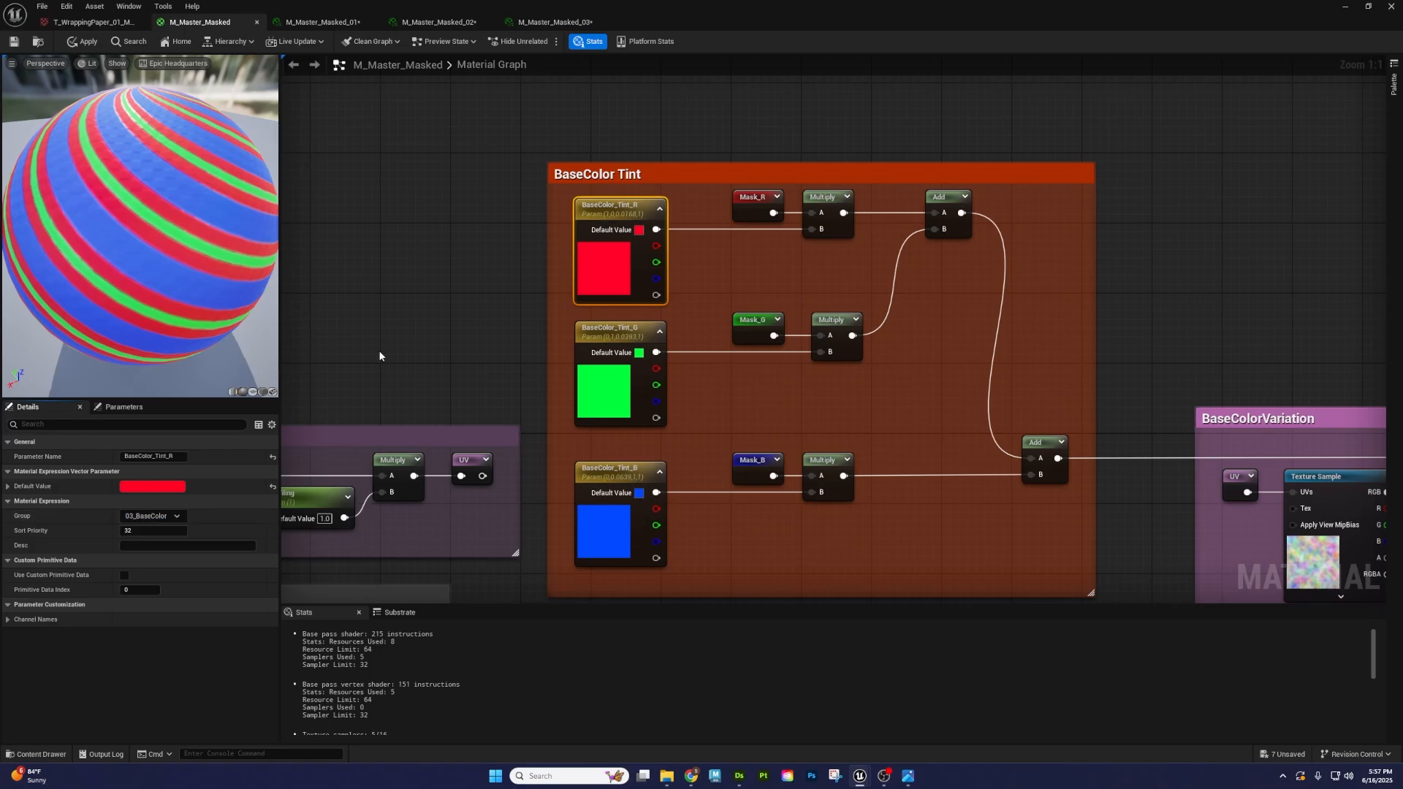
- Assign BaseColor_Tint_G, BaseColor_Tint_B and BaseColorVariation to the 03_BaseColor group
click(624, 335)
click(625, 336)
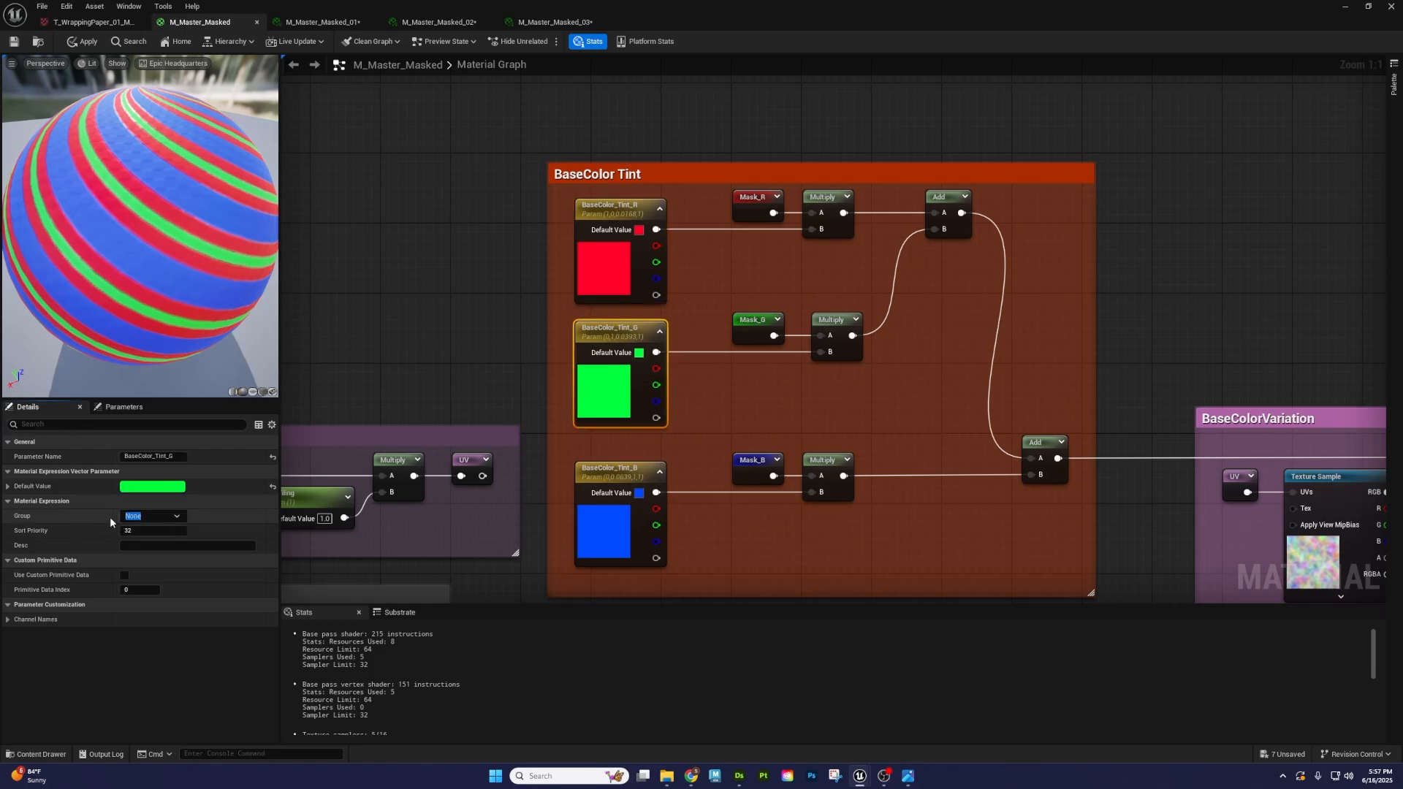
key(ctrl+v)
click(587, 476)
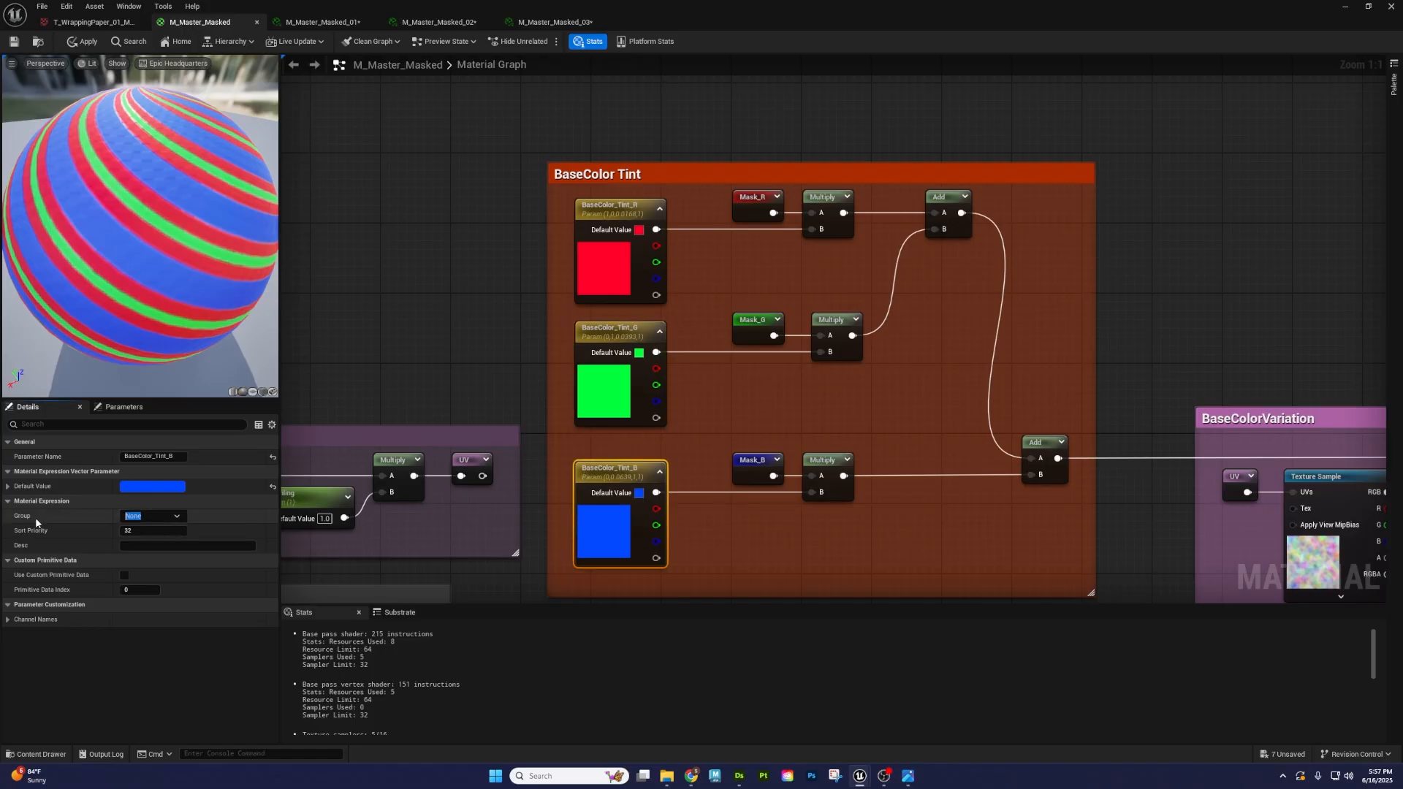
key(ctrl+v)
click(765, 546)
right_drag(1206, 519, 758, 392)
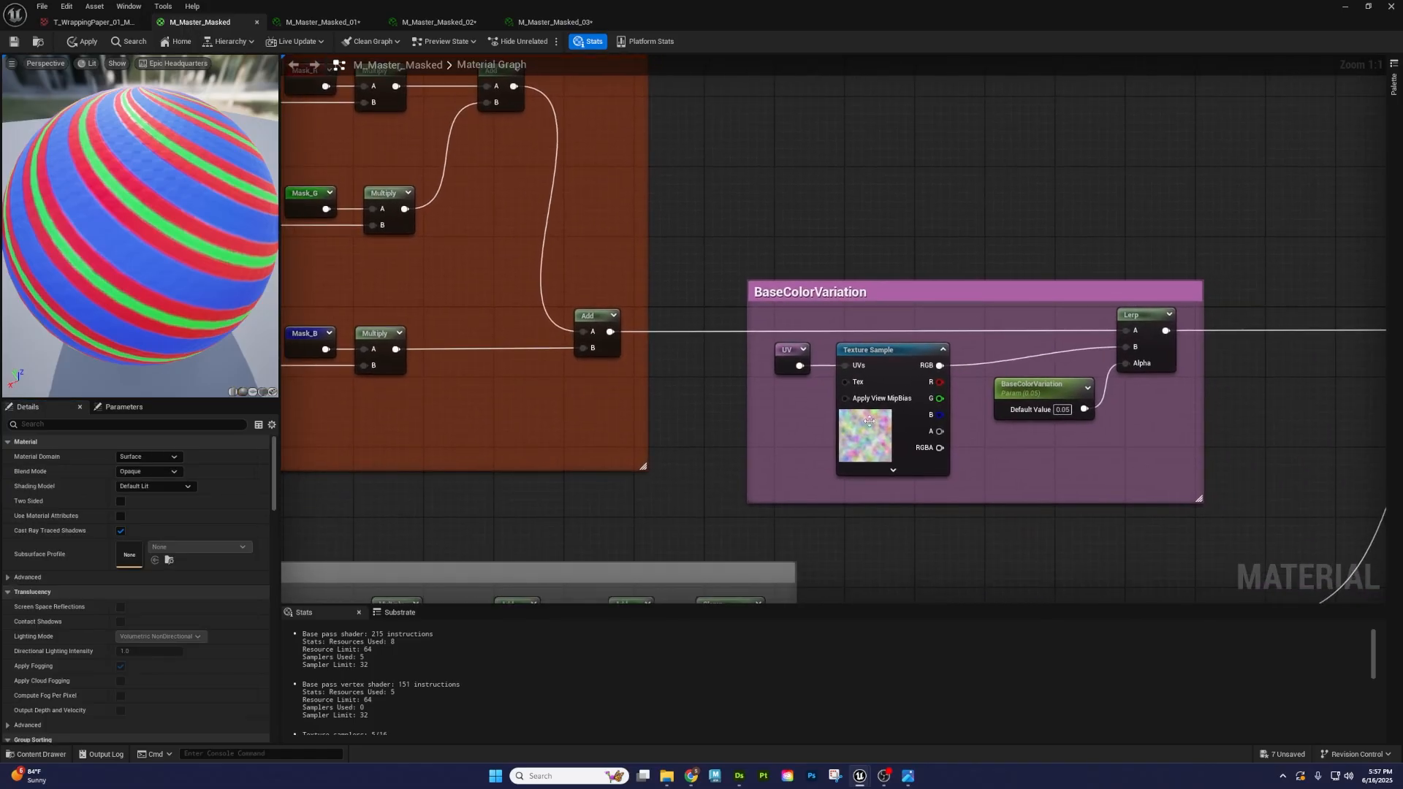
right_drag(947, 399, 743, 396)
click(840, 393)
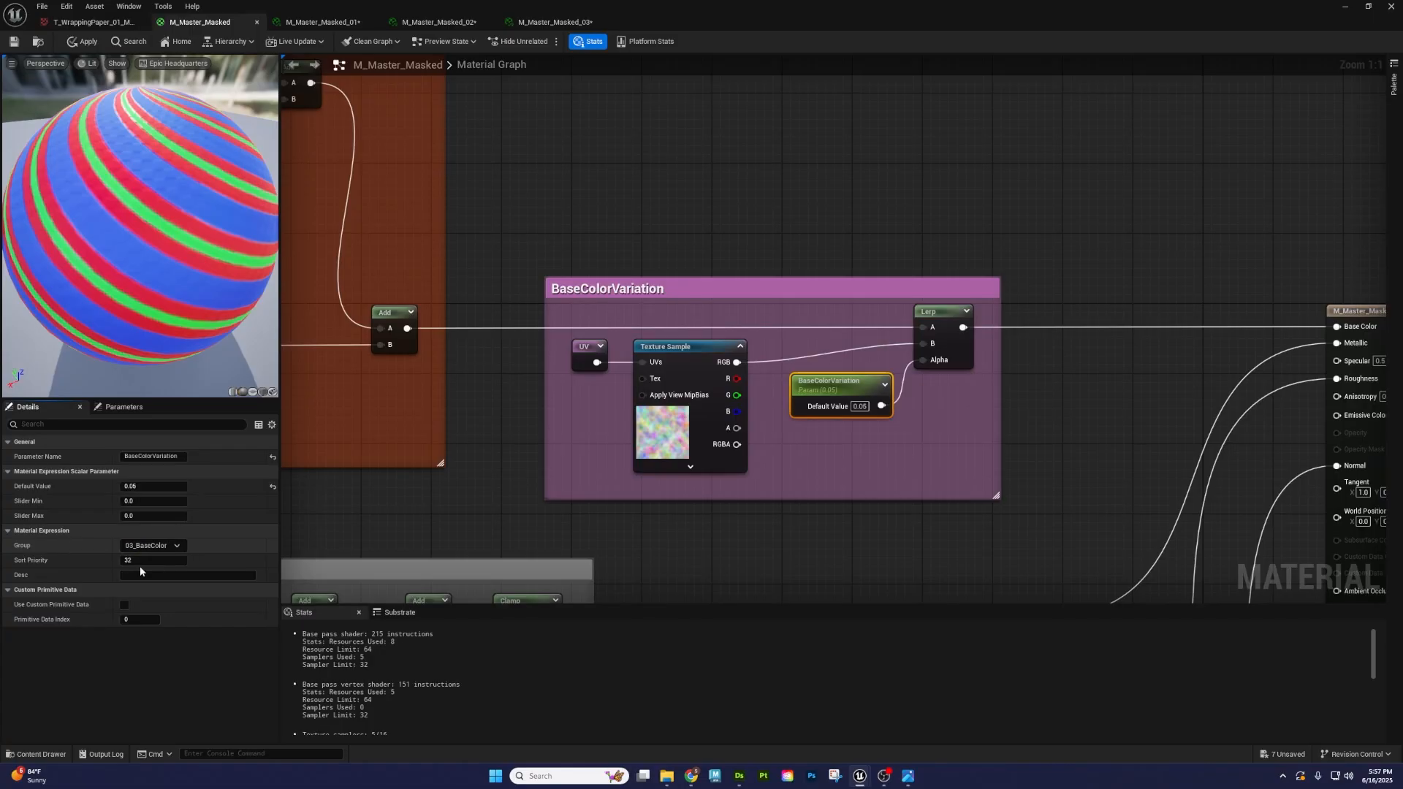
click(714, 532)
- Assign Metallic_R, Metallic_G and Metallic_B to a parameter group named 04_Metallic
right_drag(714, 533, 1048, 276)
right_drag(714, 354, 1071, 266)
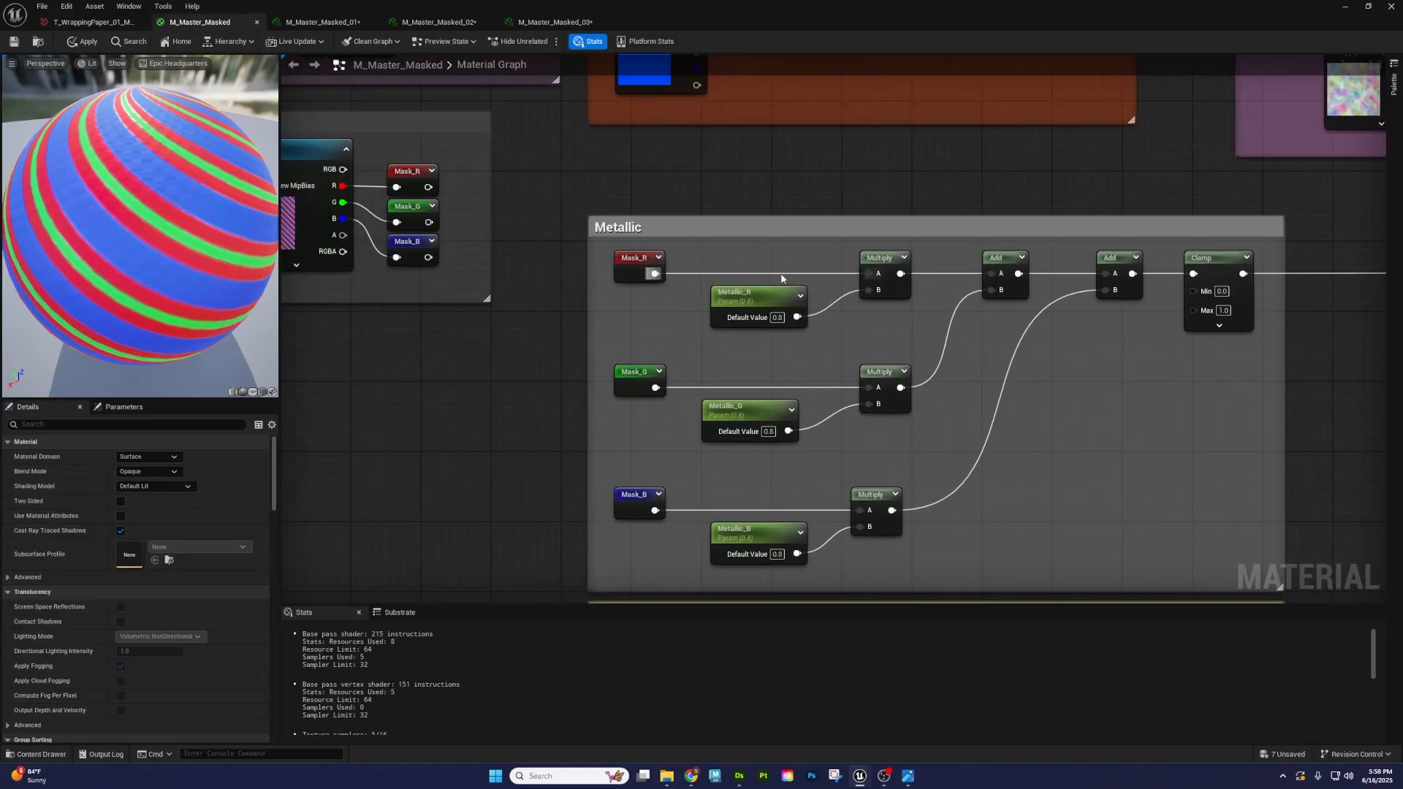
click(760, 296)
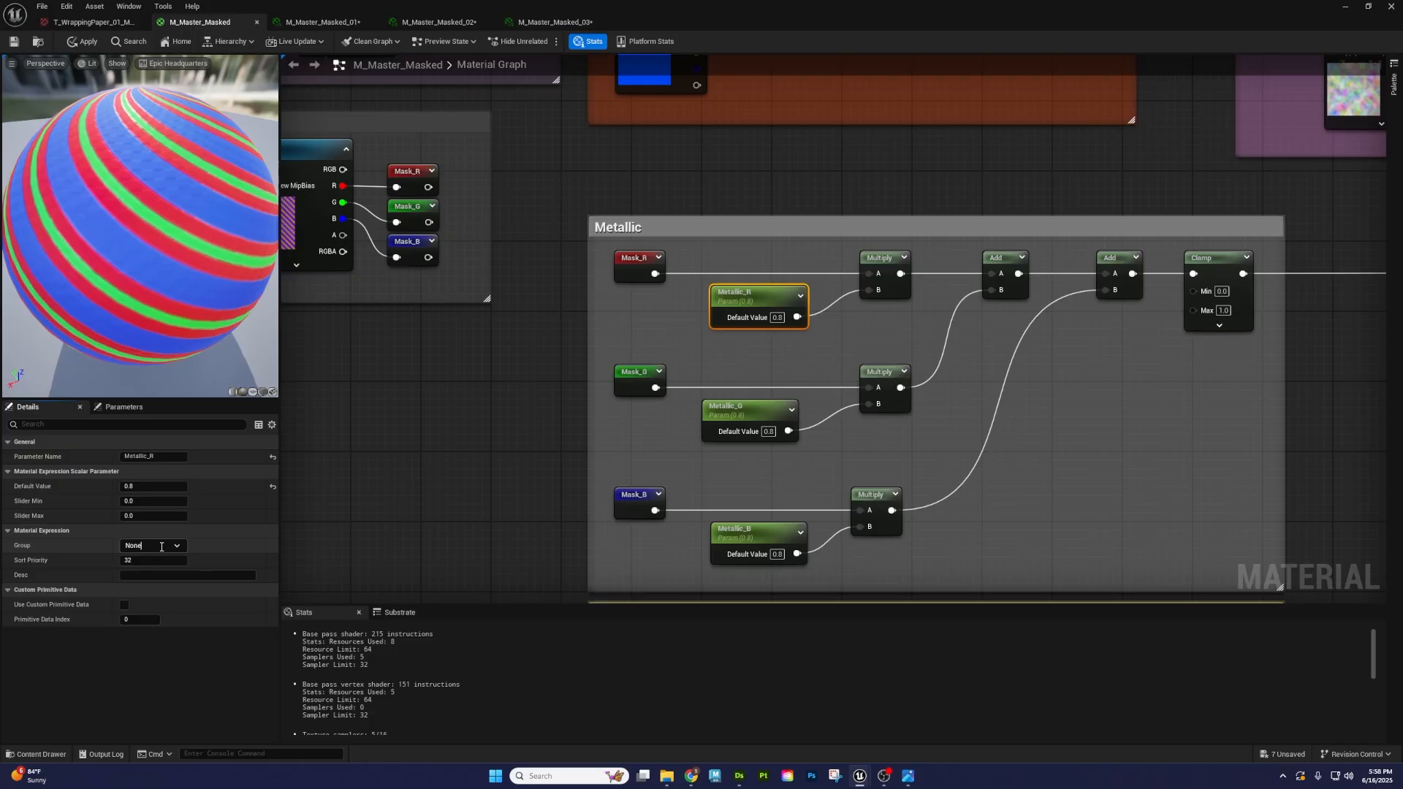
text(04_Metallic)
click(735, 411)
click(135, 545)
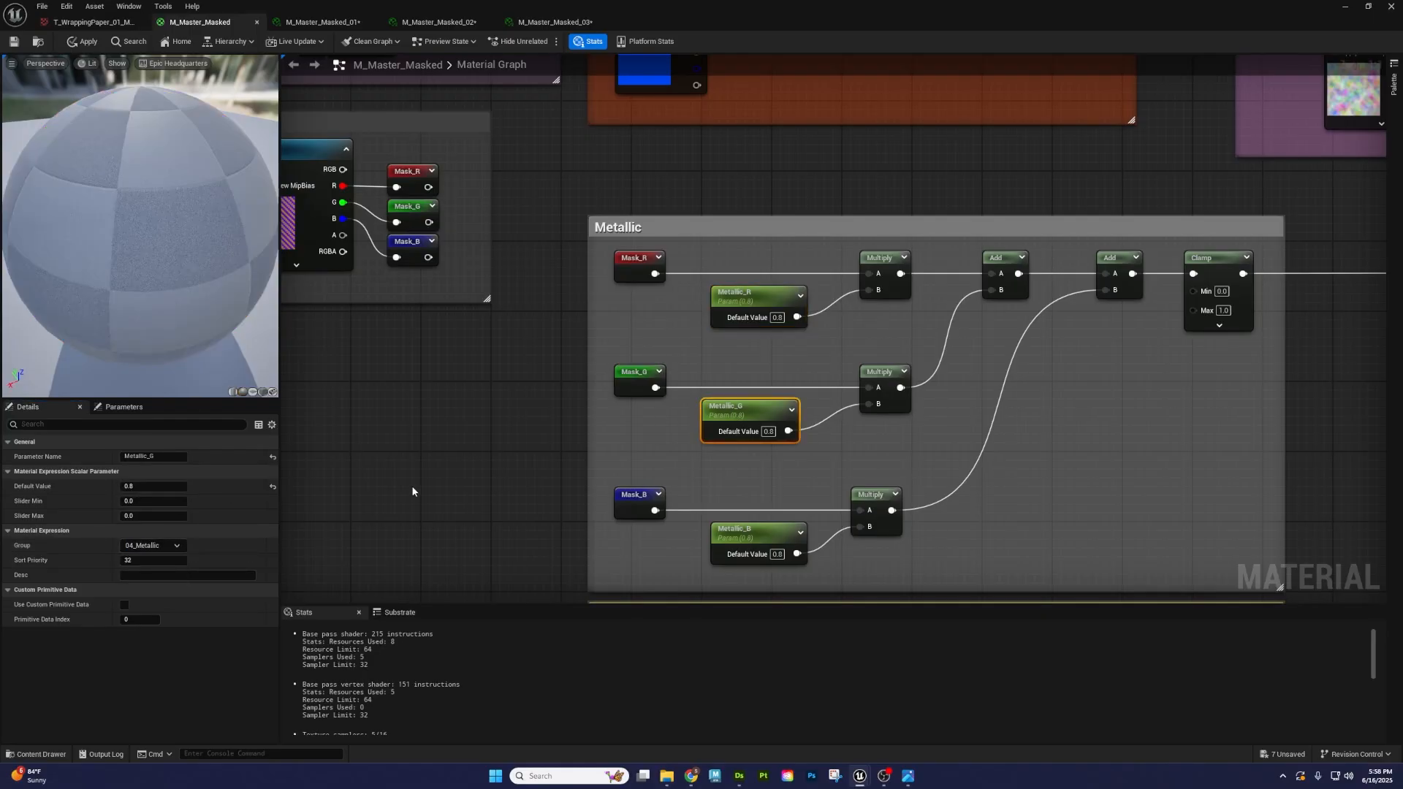
click(760, 532)
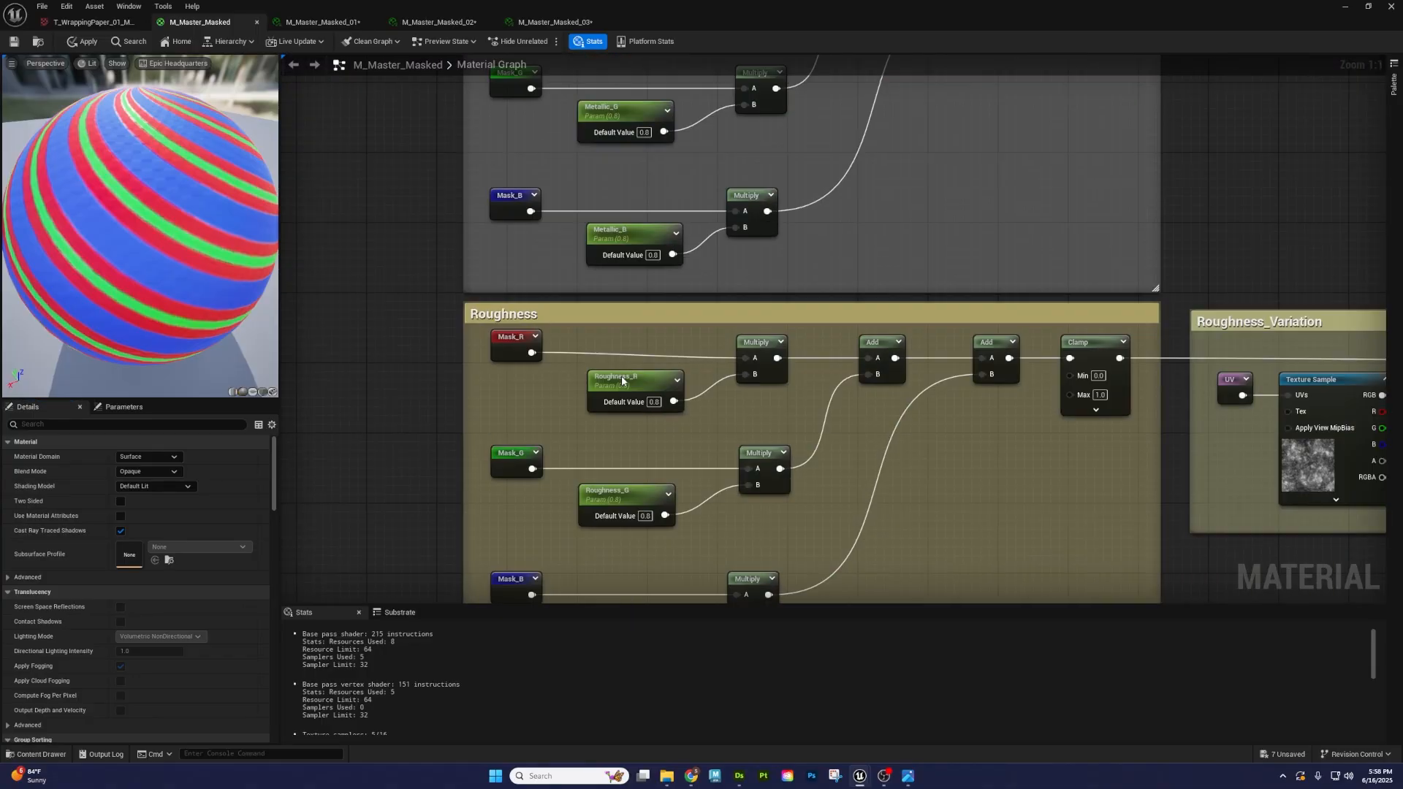
- Assign the three roughness parameters and Roughness_Variation to the group 04_Roughness, and Normal_Intensity to 06_Normal
text(Roughness)
key(Return)
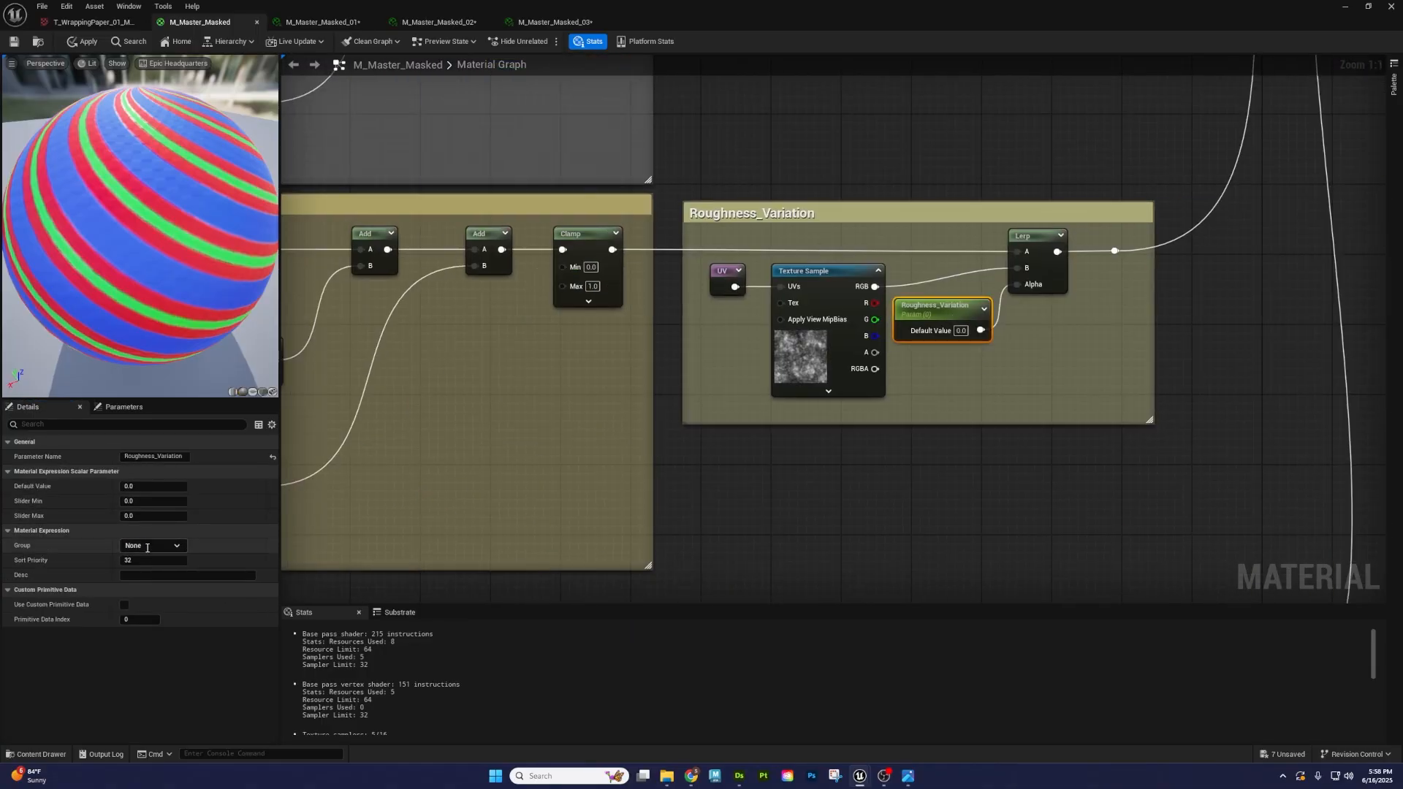
click(147, 545)
- Expand and review all parameter groups in the M_Master_Masked_01 instance, and examine its preview sphere from another angle
click(311, 21)
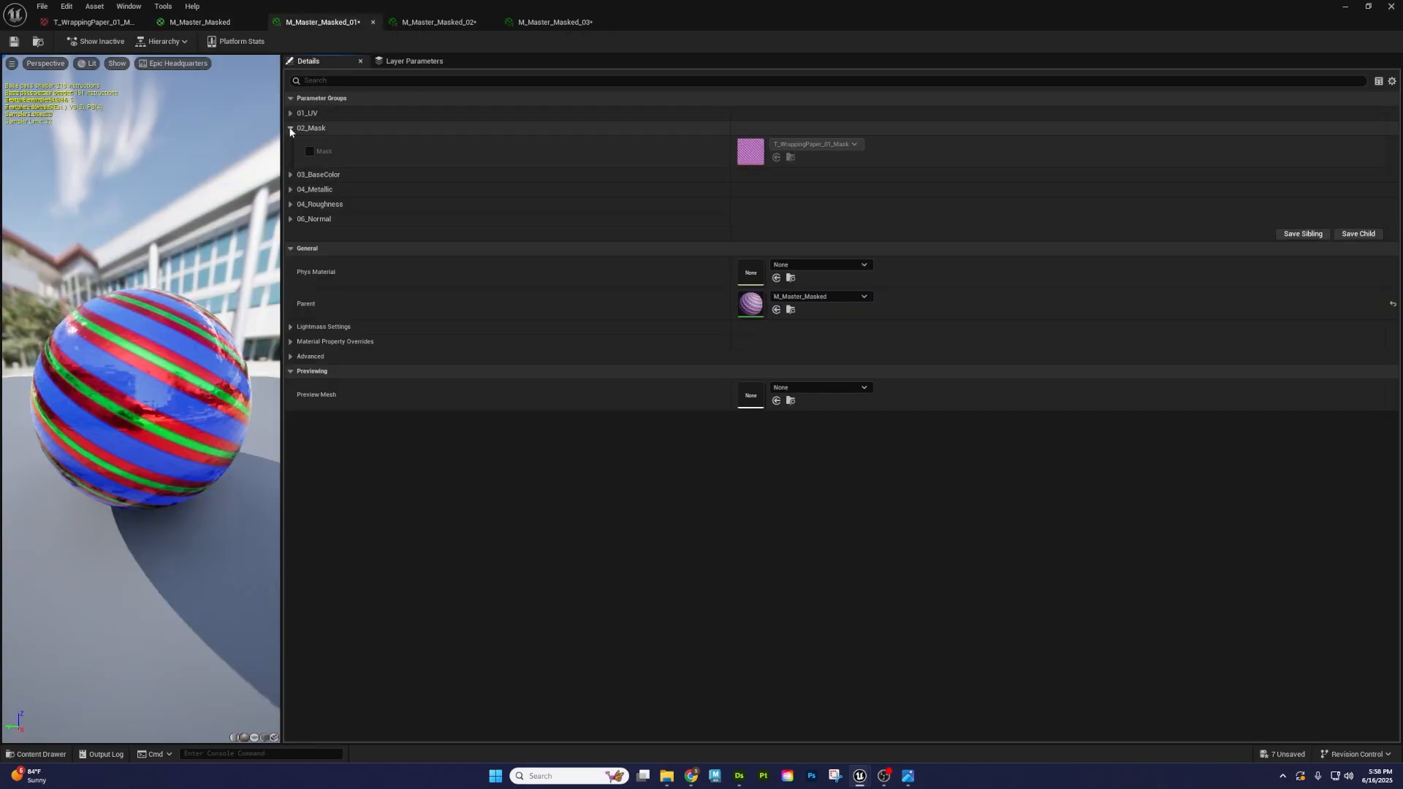
click(291, 129)
click(291, 187)
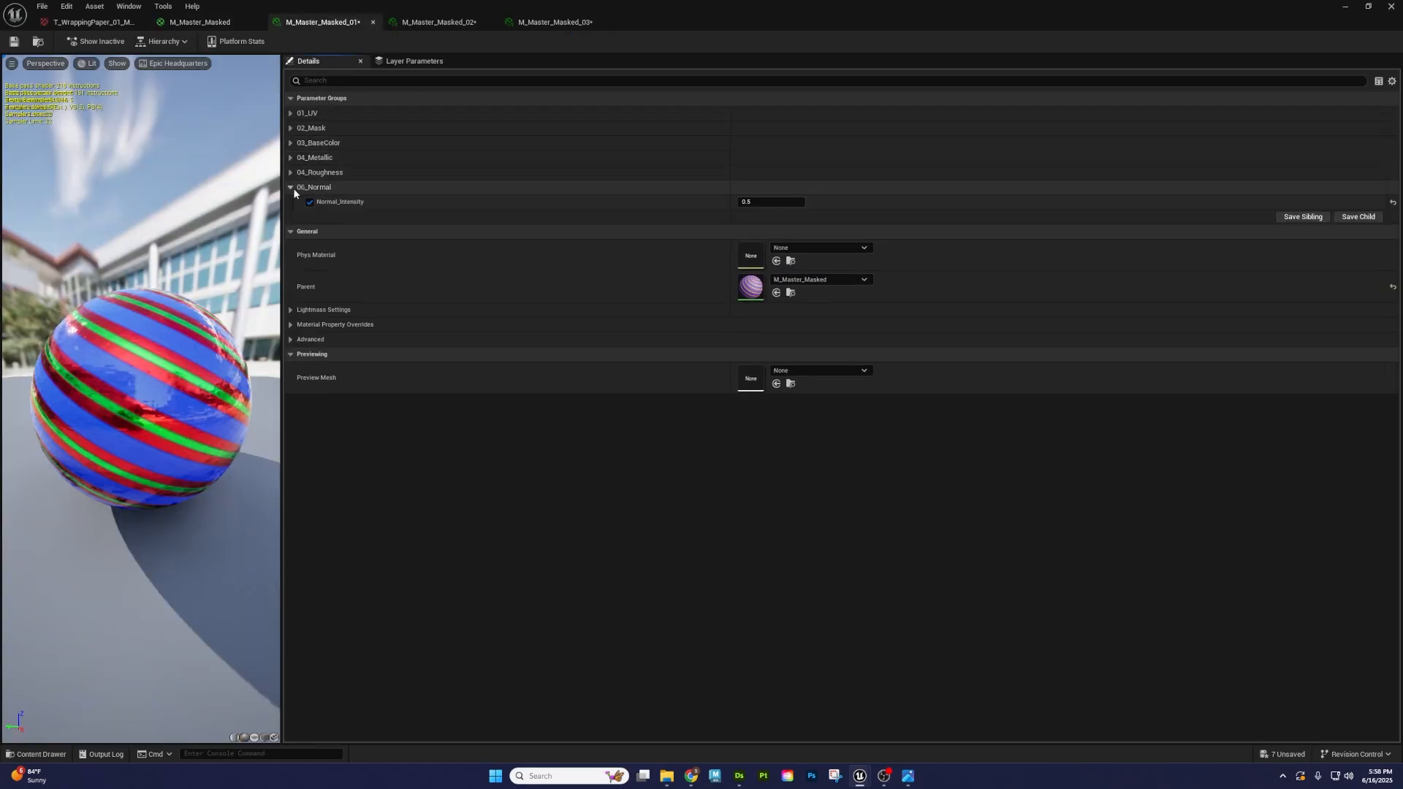
click(290, 114)
click(291, 143)
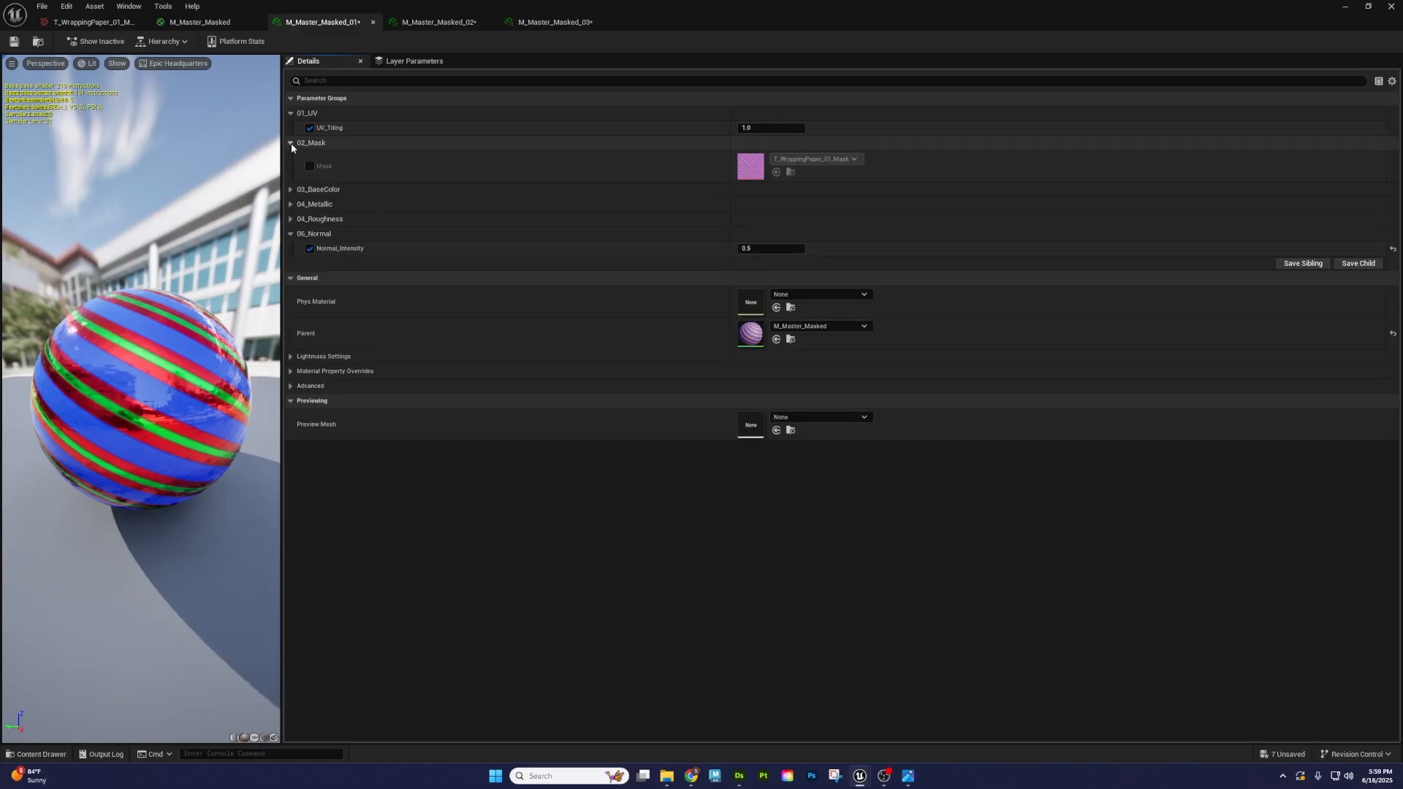
click(291, 189)
click(292, 263)
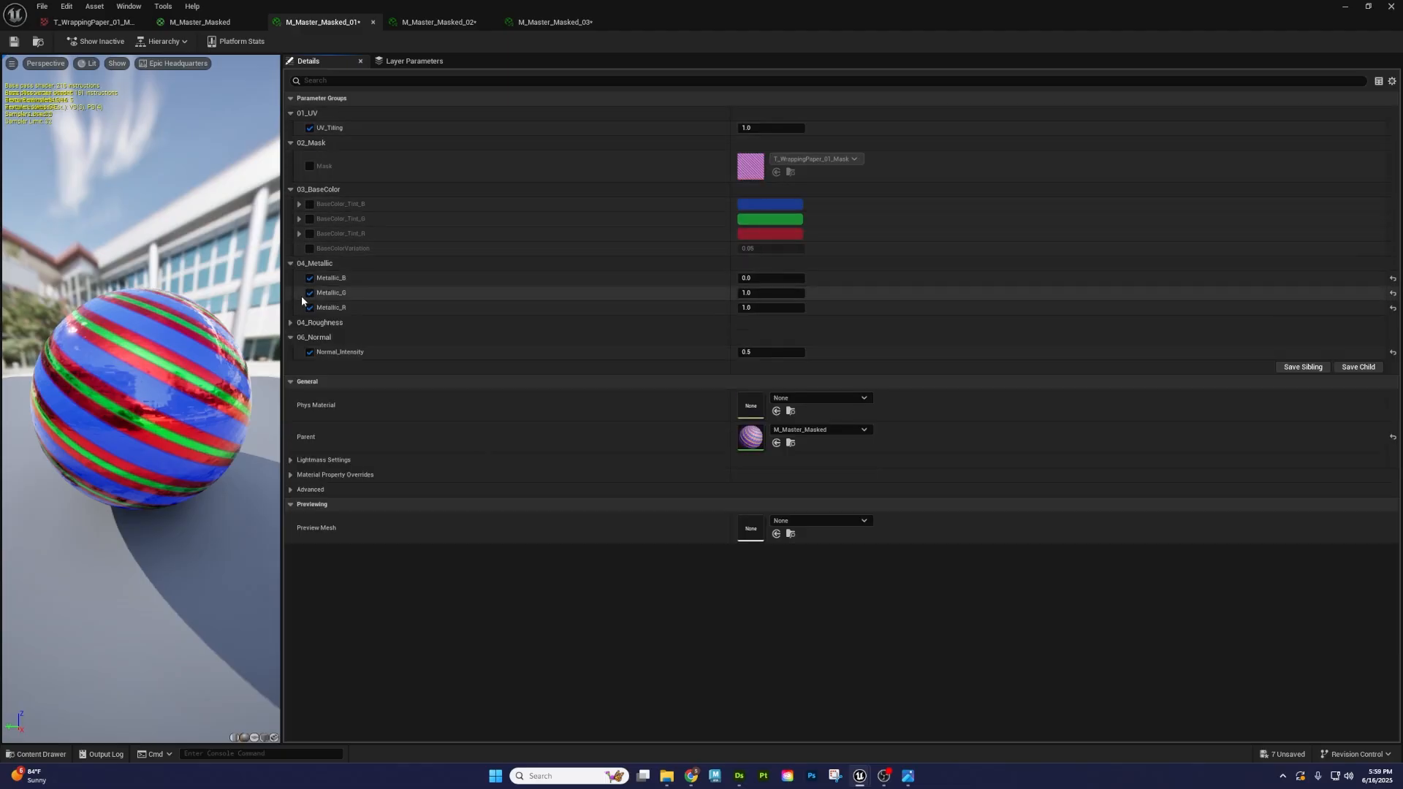
click(291, 322)
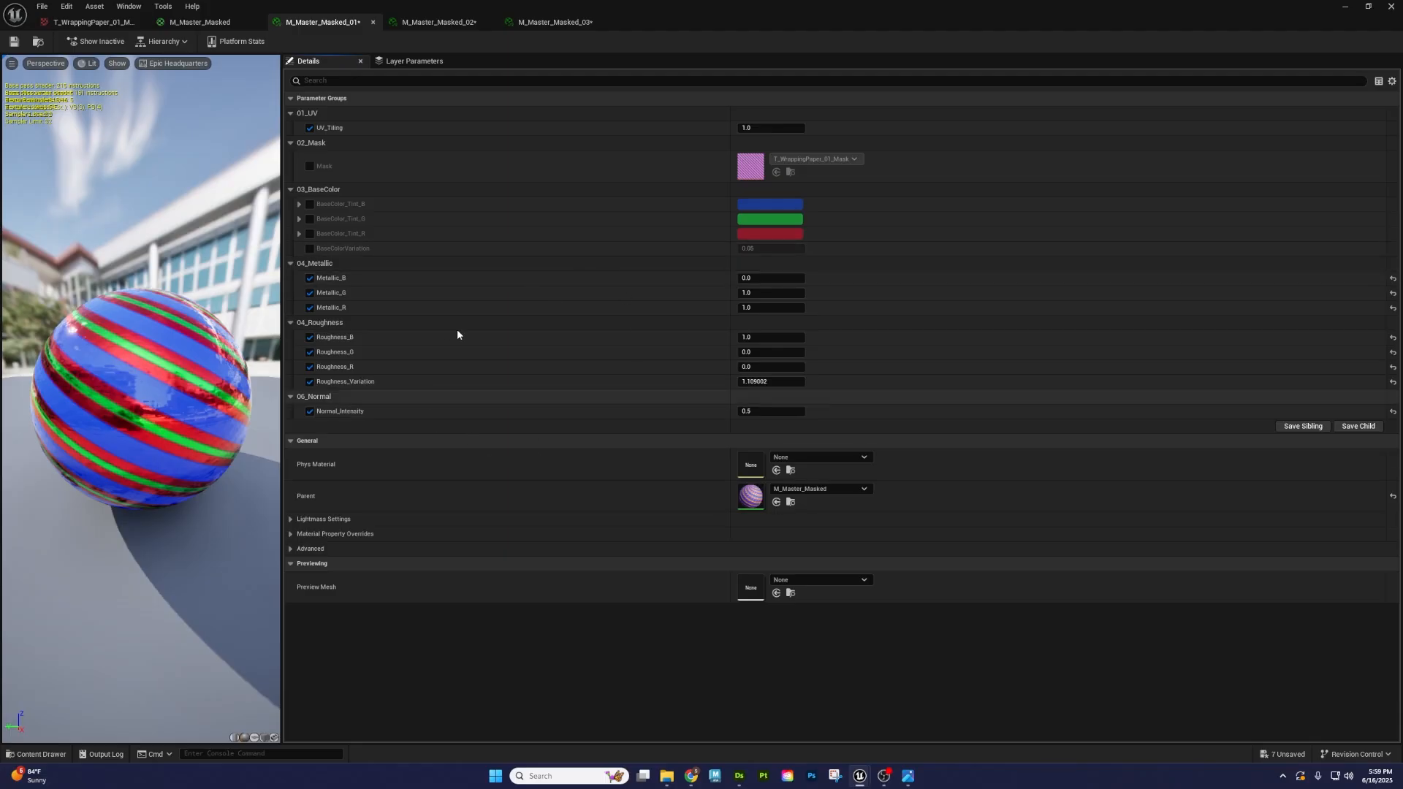
mouse_move(176, 467)
mouse_down()
mouse_move(212, 486)
mouse_move(220, 577)
mouse_move(241, 505)
mouse_move(216, 482)
mouse_move(146, 486)
mouse_move(175, 479)
mouse_up()
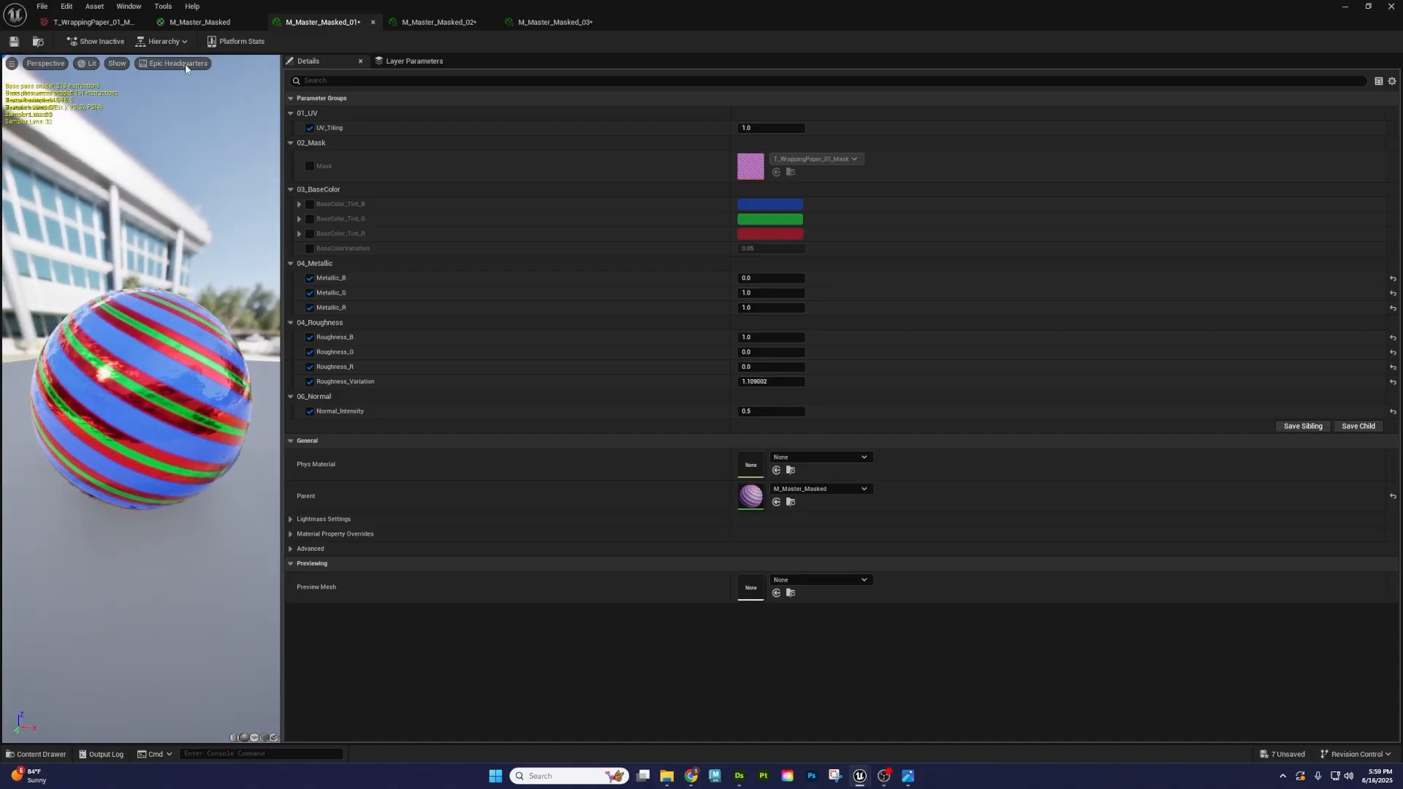
- Return to the level editor and create a new folder named WrappingPaper inside the Materials folder
click(93, 22)
click(1345, 6)
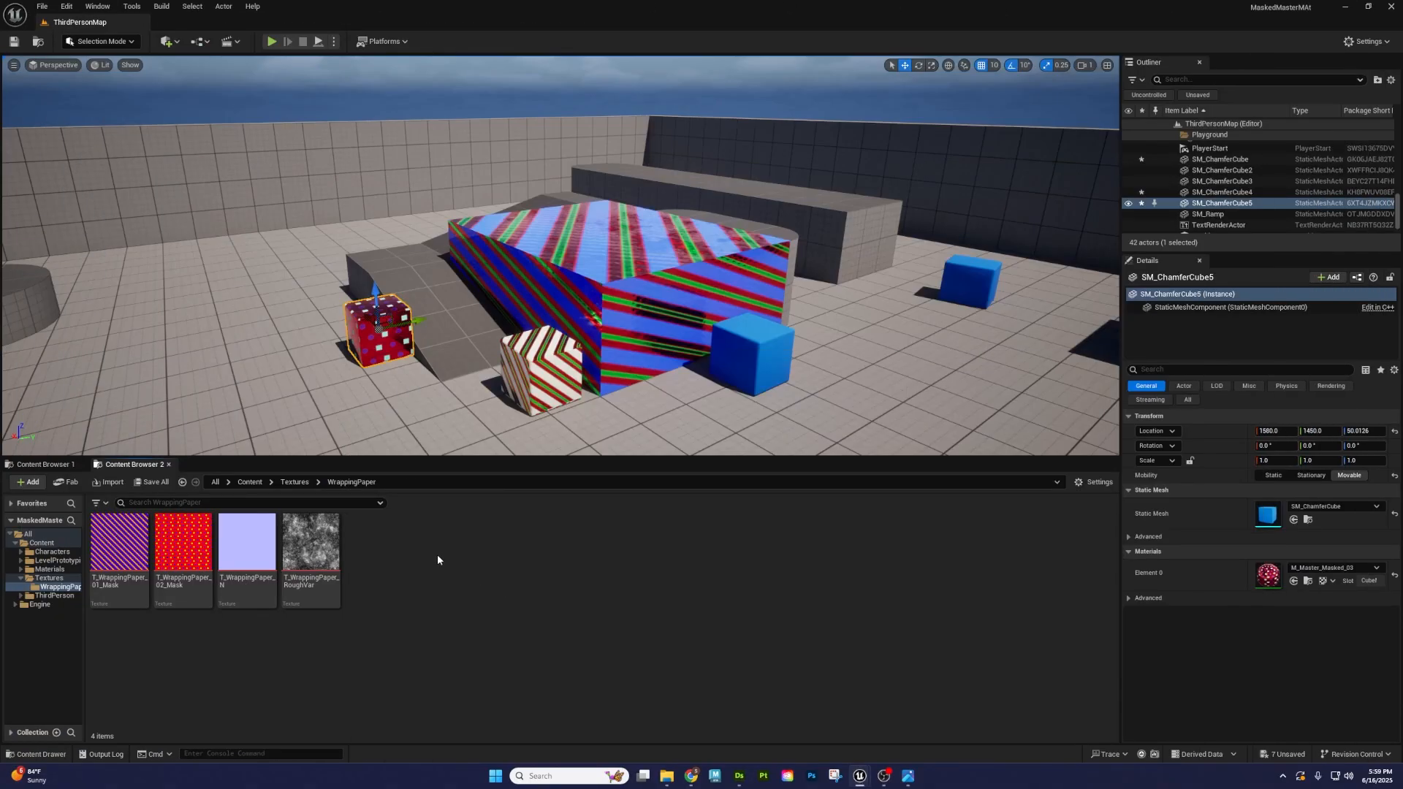
click(44, 464)
click(240, 544)
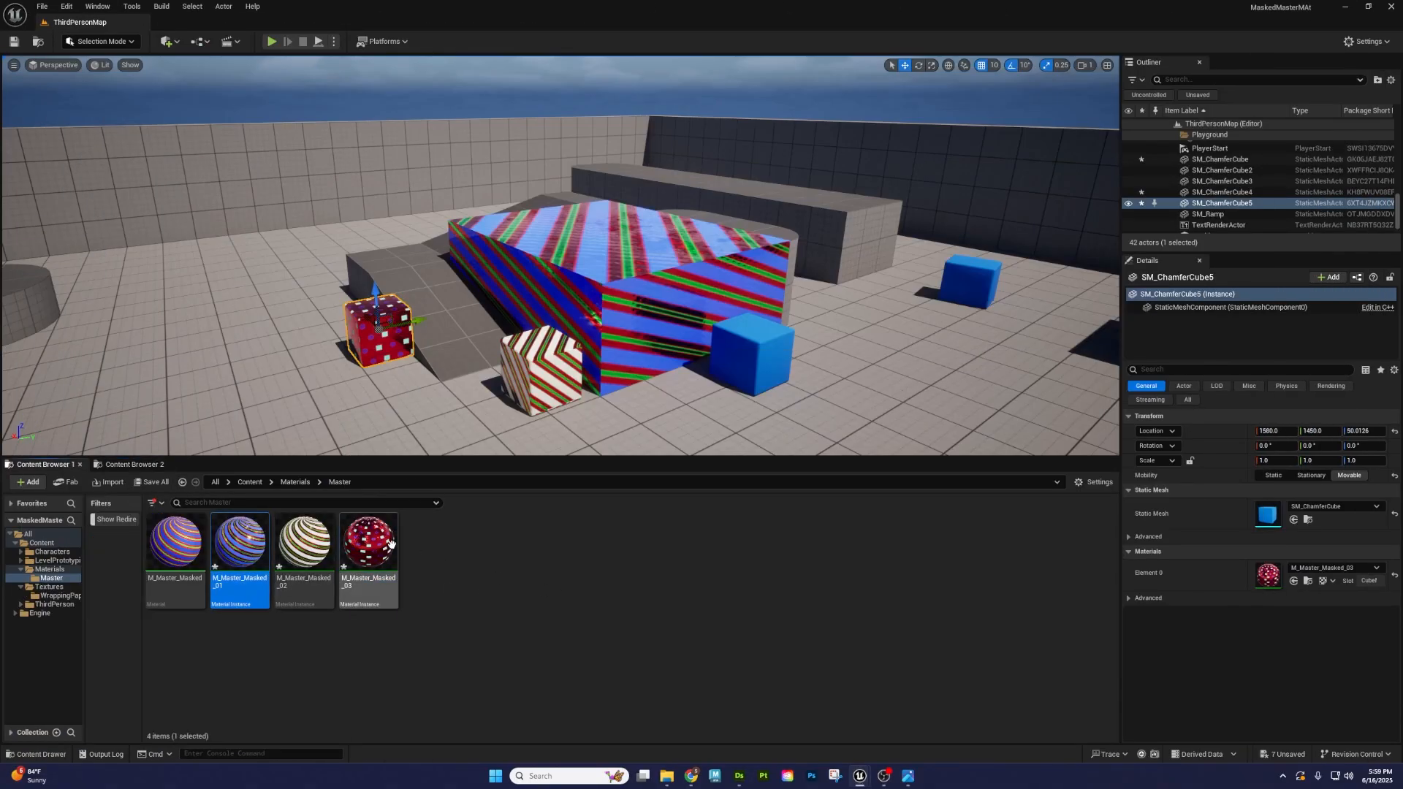
click(301, 485)
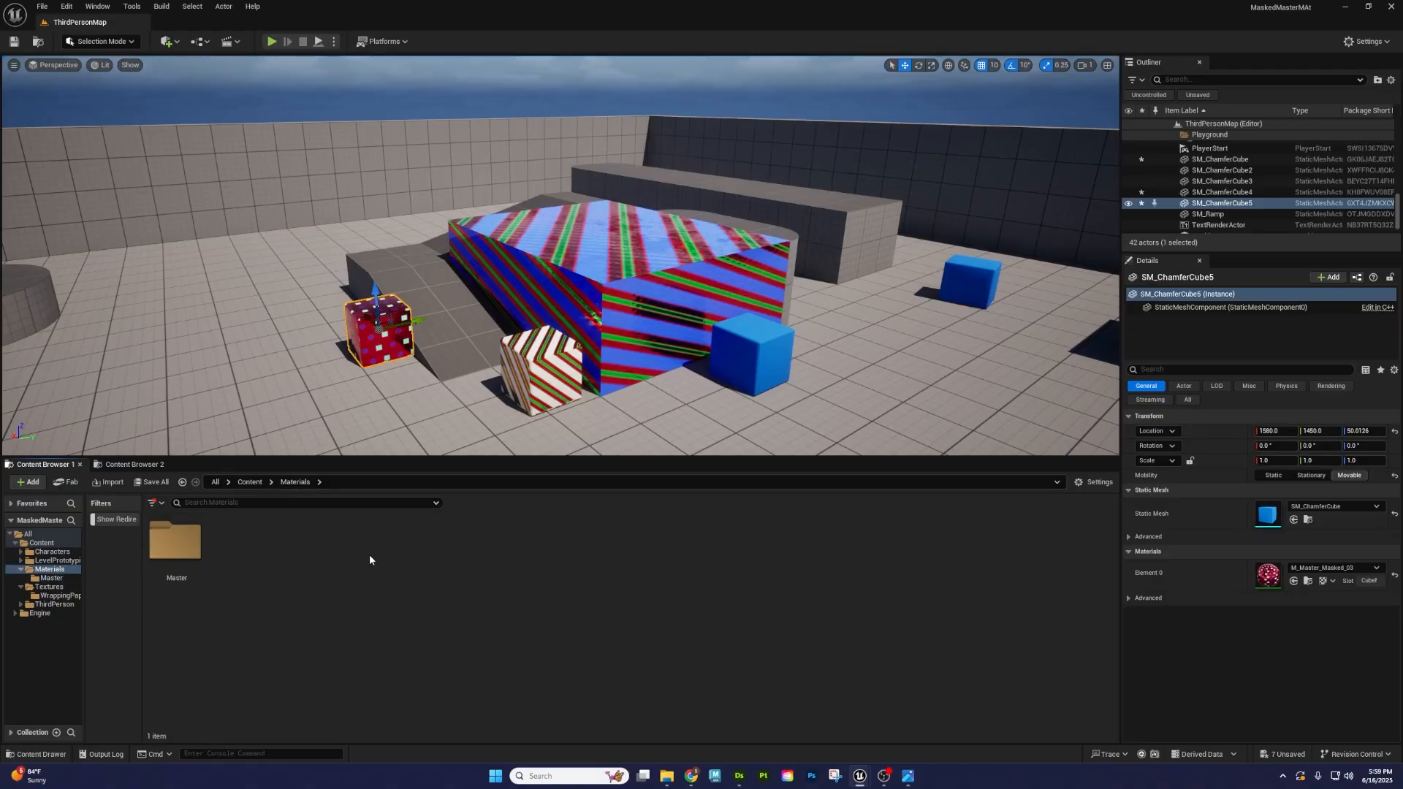
key(ctrl+shift+n)
text(app)
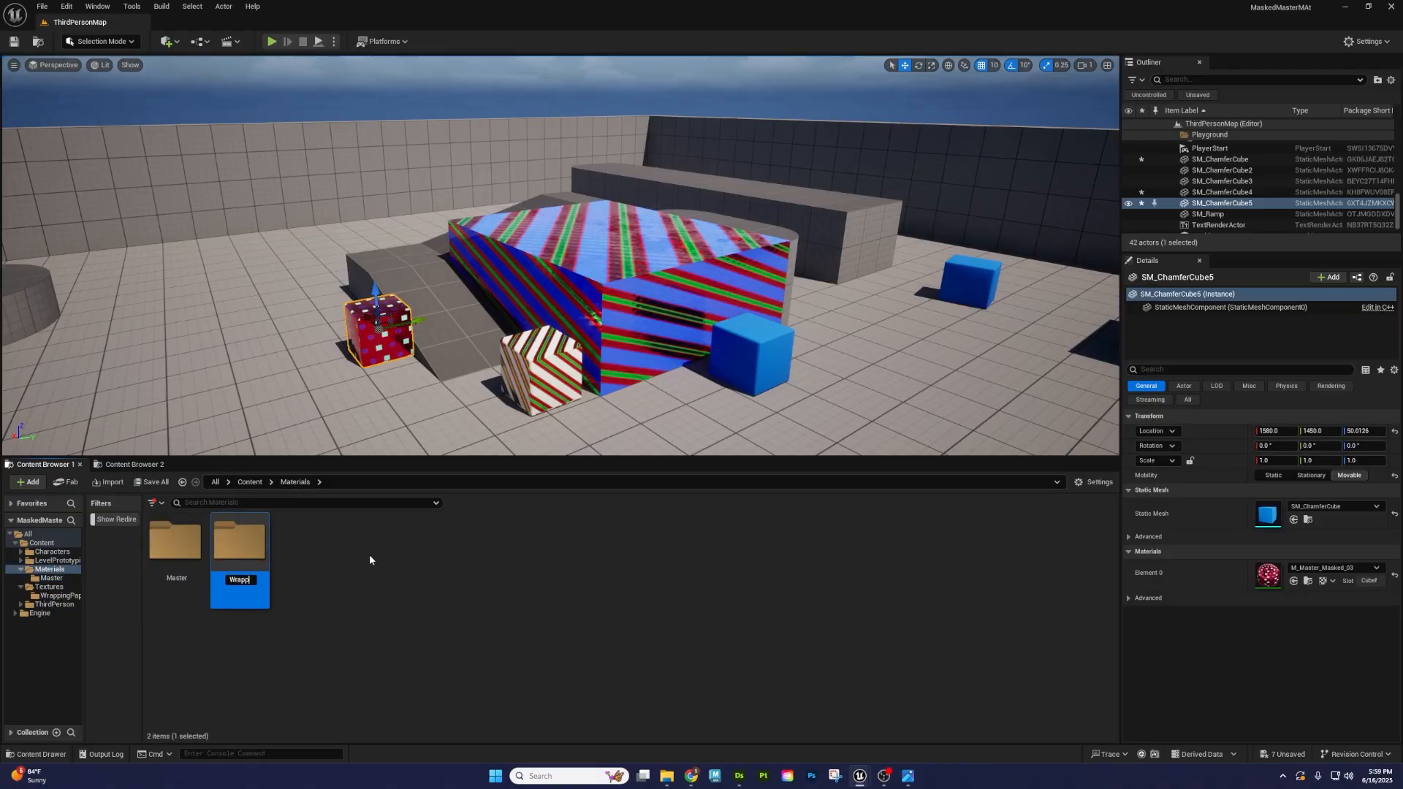
text(ingPaper)
key(Return)
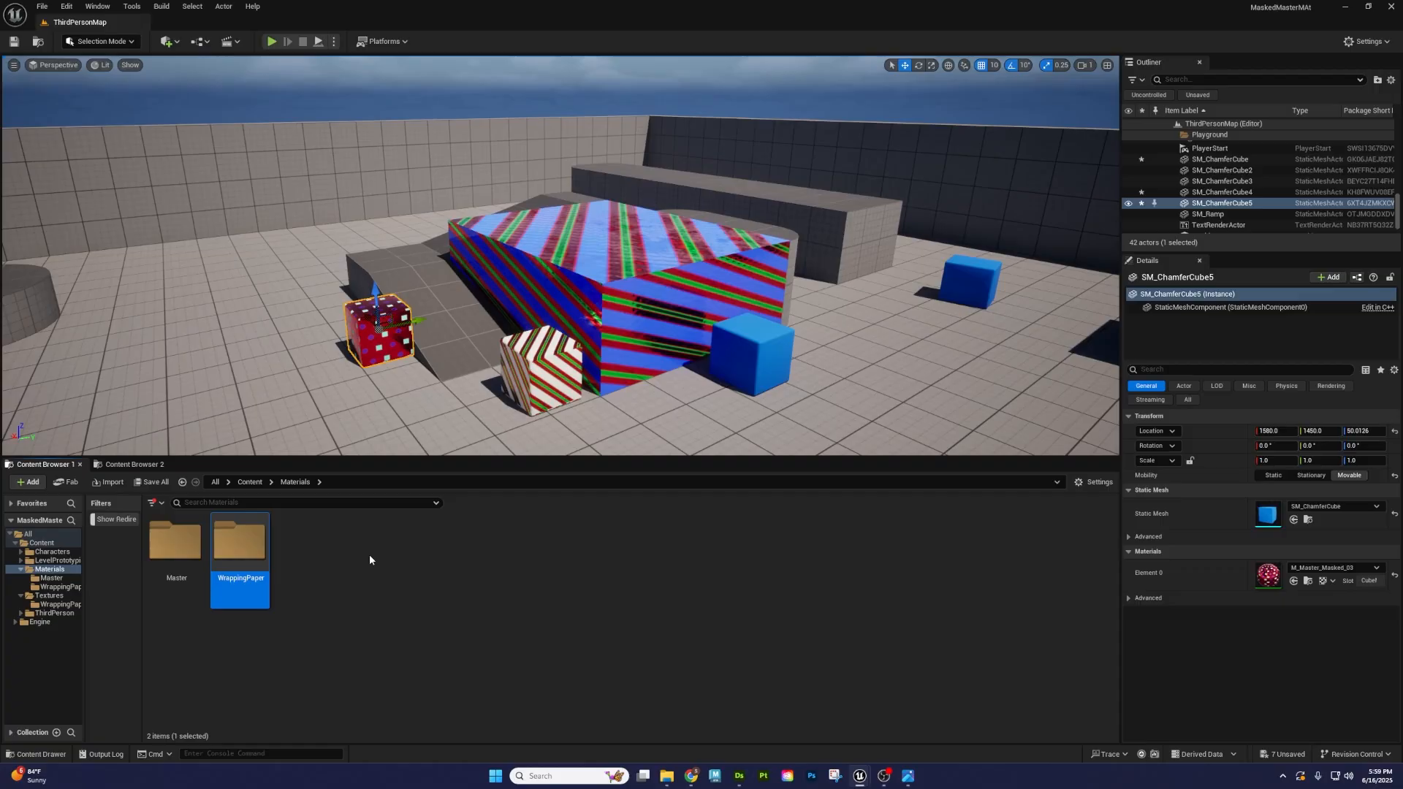
- Move the material instances M_Master_Masked_01, M_Master_Masked_02 and M_Master_Masked_03 from the Master folder into Materials/WrappingPaper
double_click(176, 541)
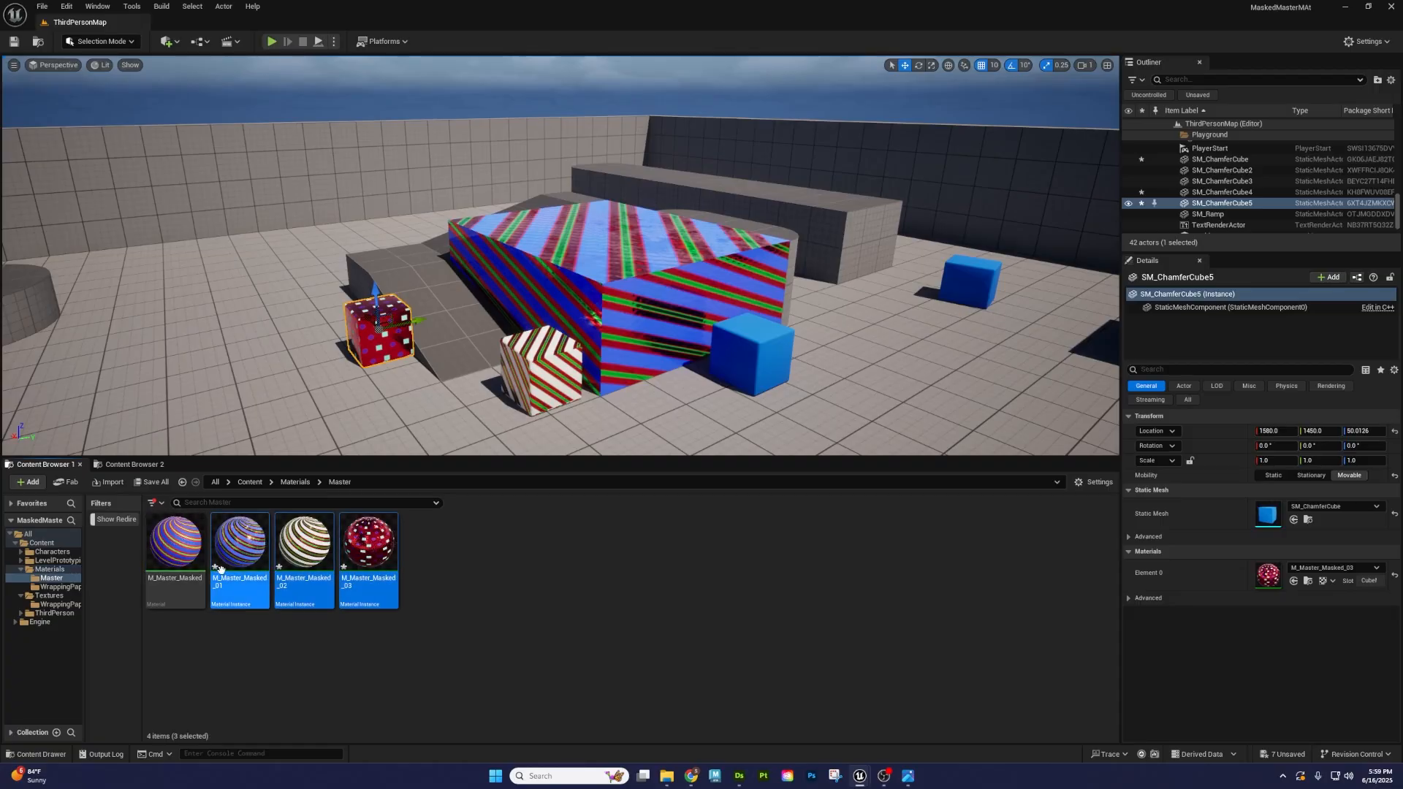
drag(220, 568, 57, 587)
click(139, 604)
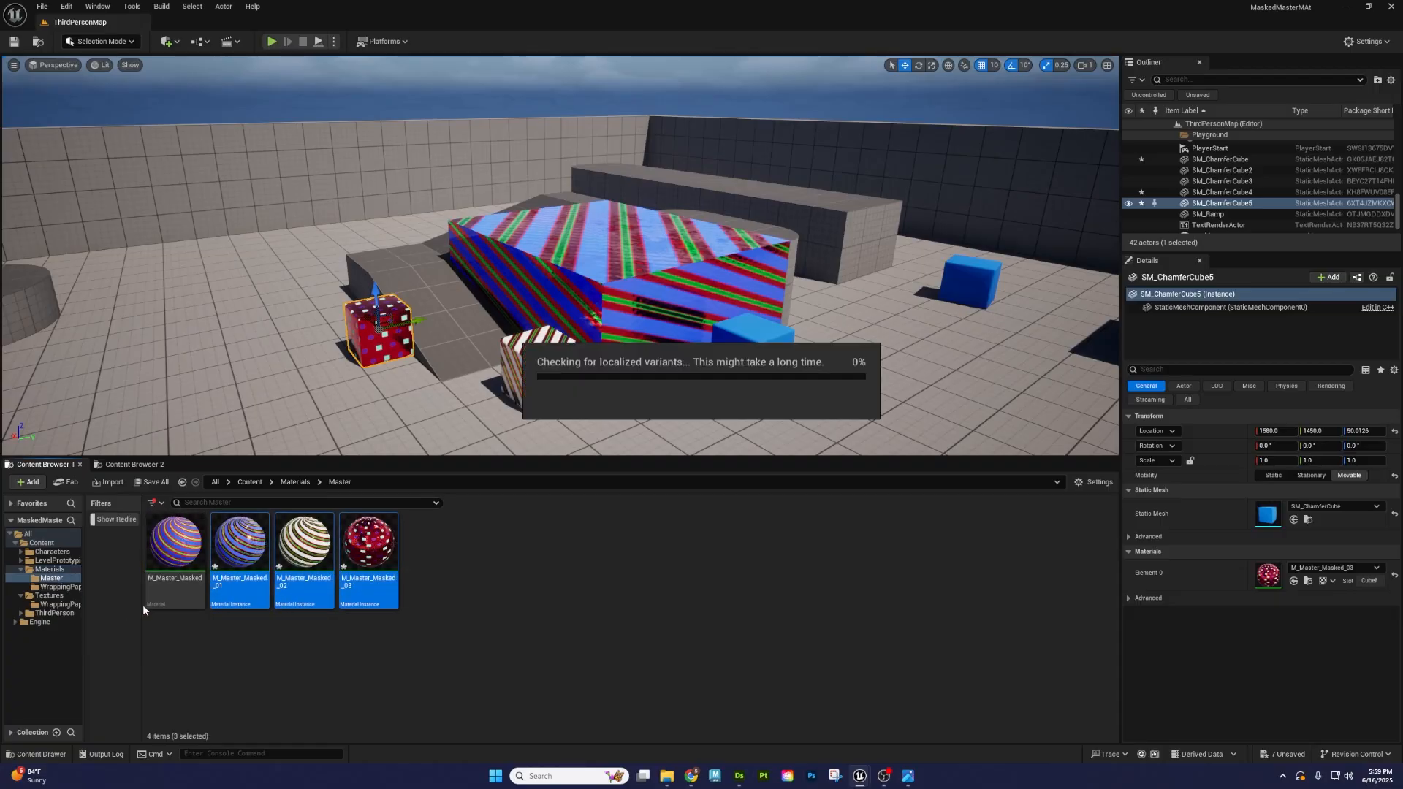
- Check the contents of the Master and WrappingPaper material folders, and examine the wrapping-paper cubes in the level from several angles
click(295, 482)
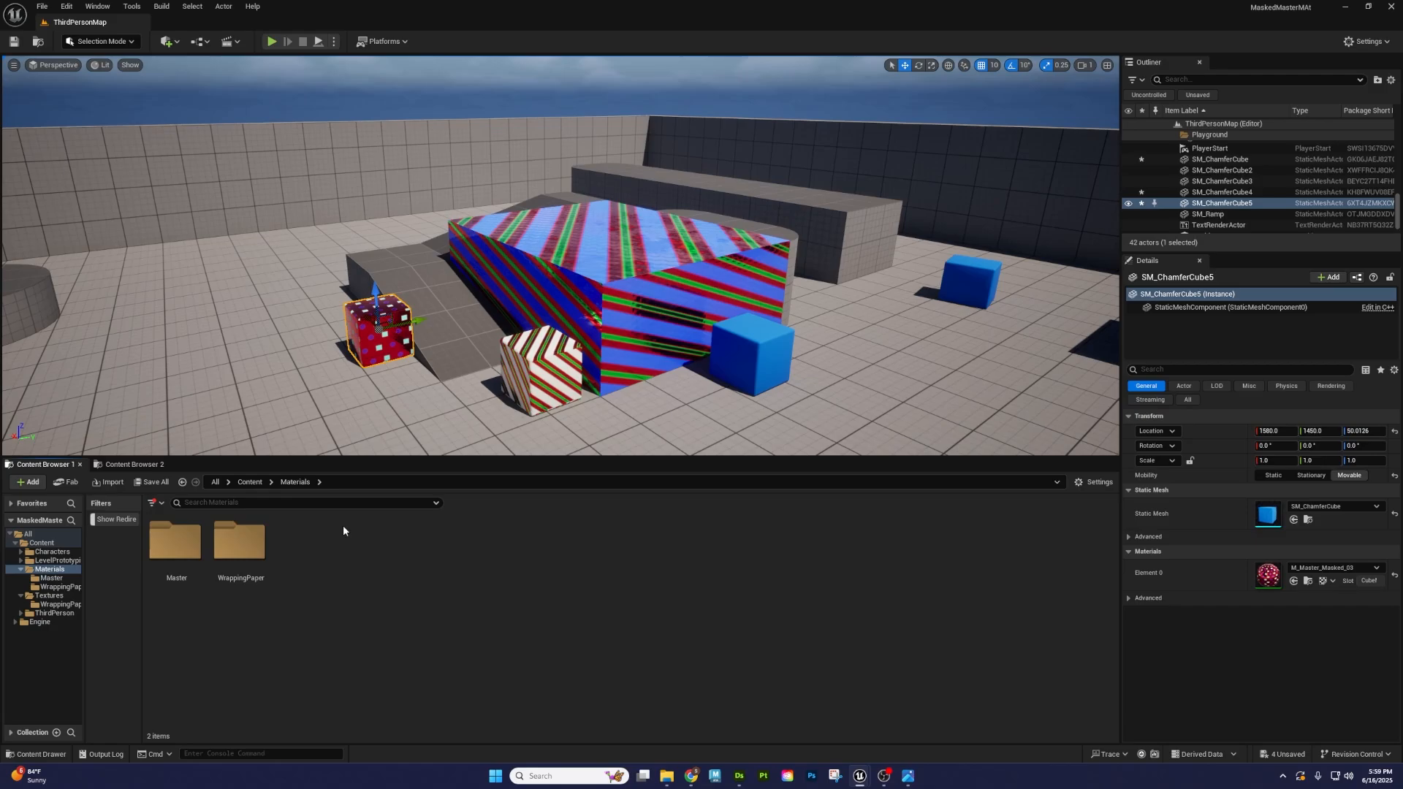
double_click(176, 555)
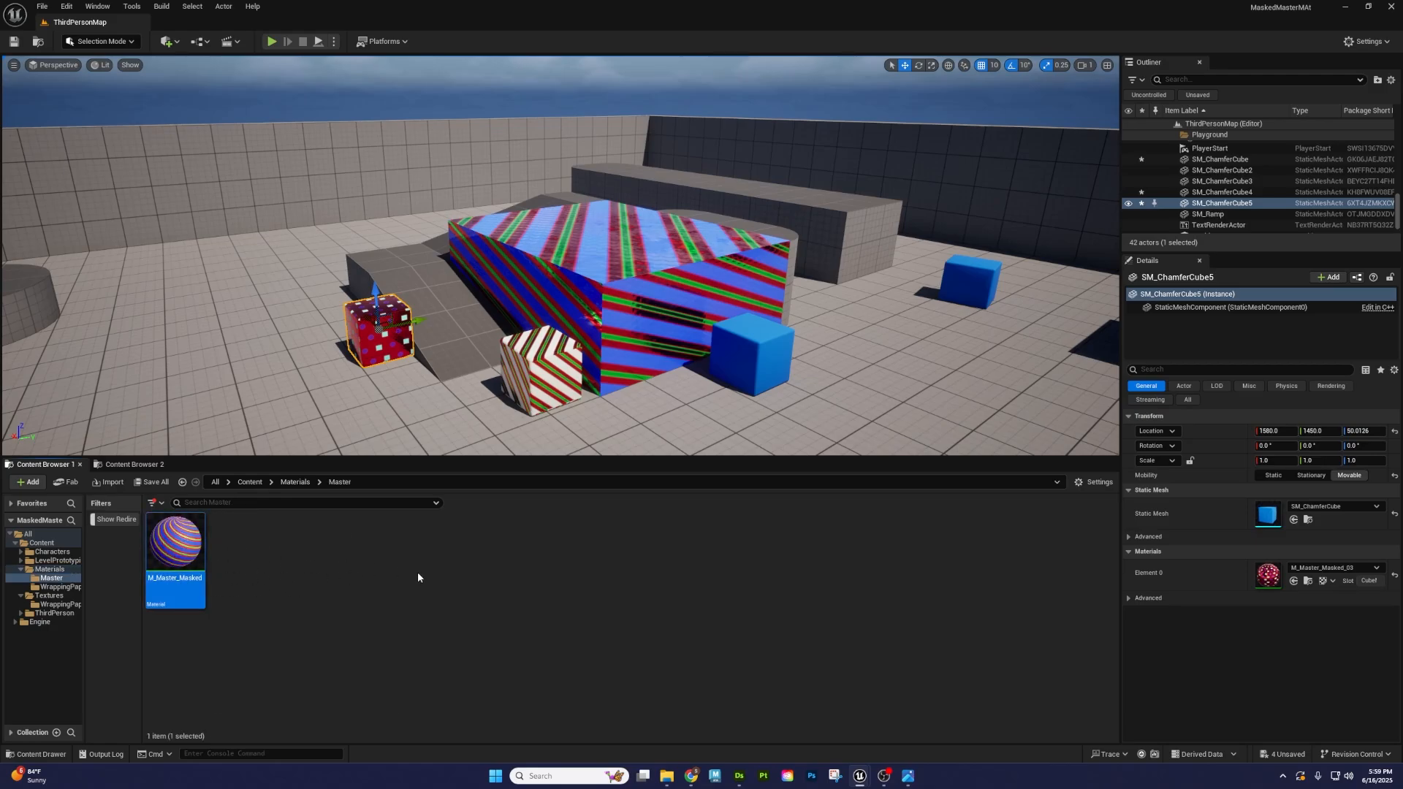
click(295, 483)
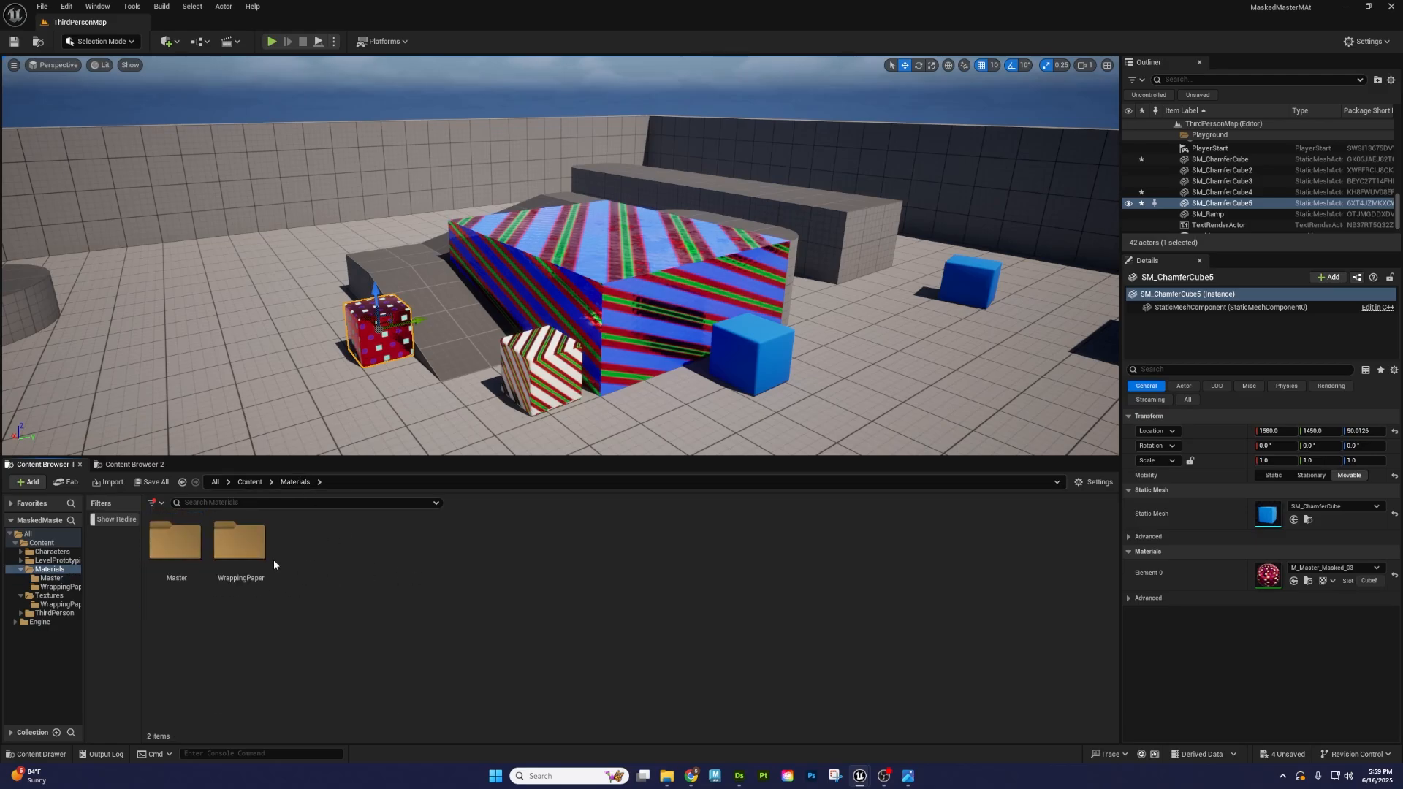
double_click(240, 545)
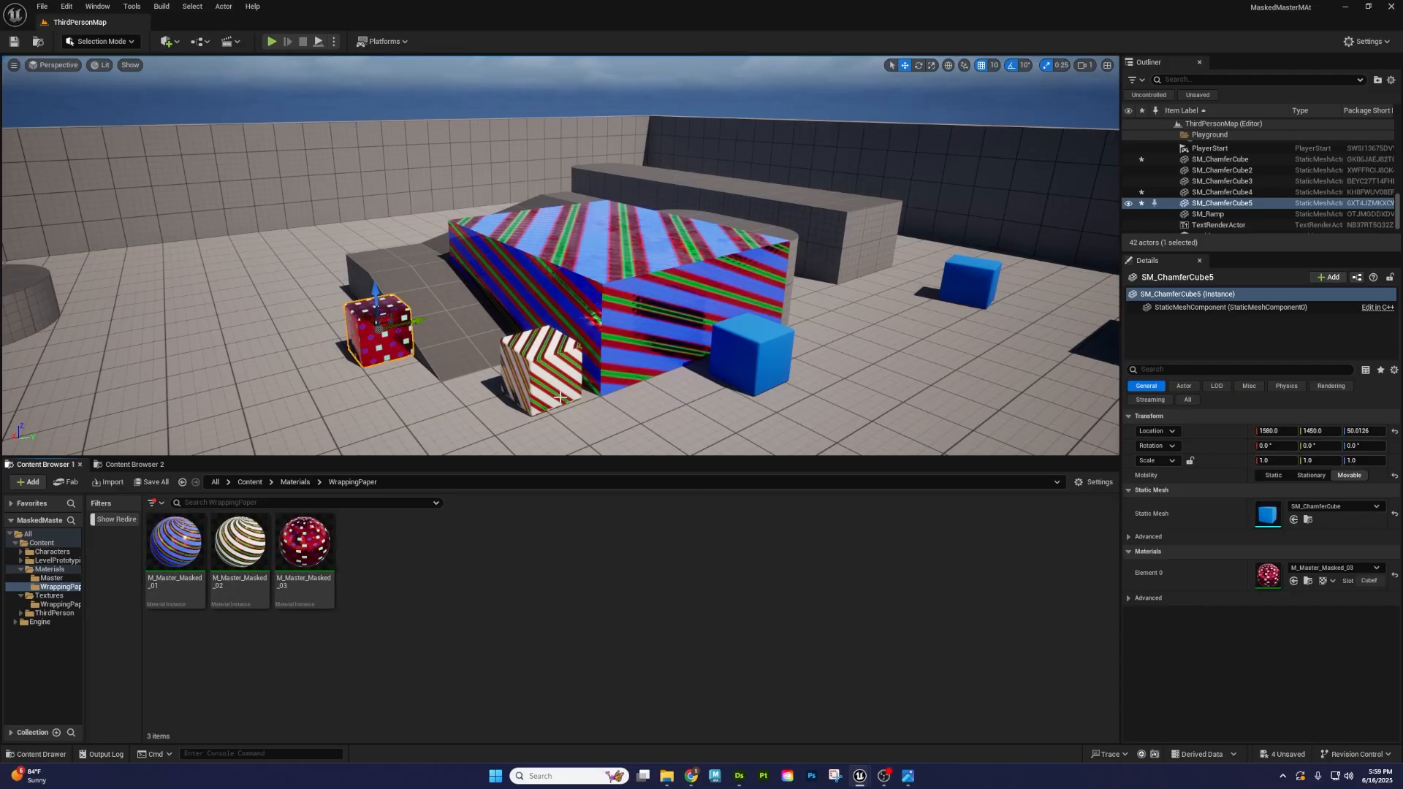
right_drag(560, 396, 528, 410)
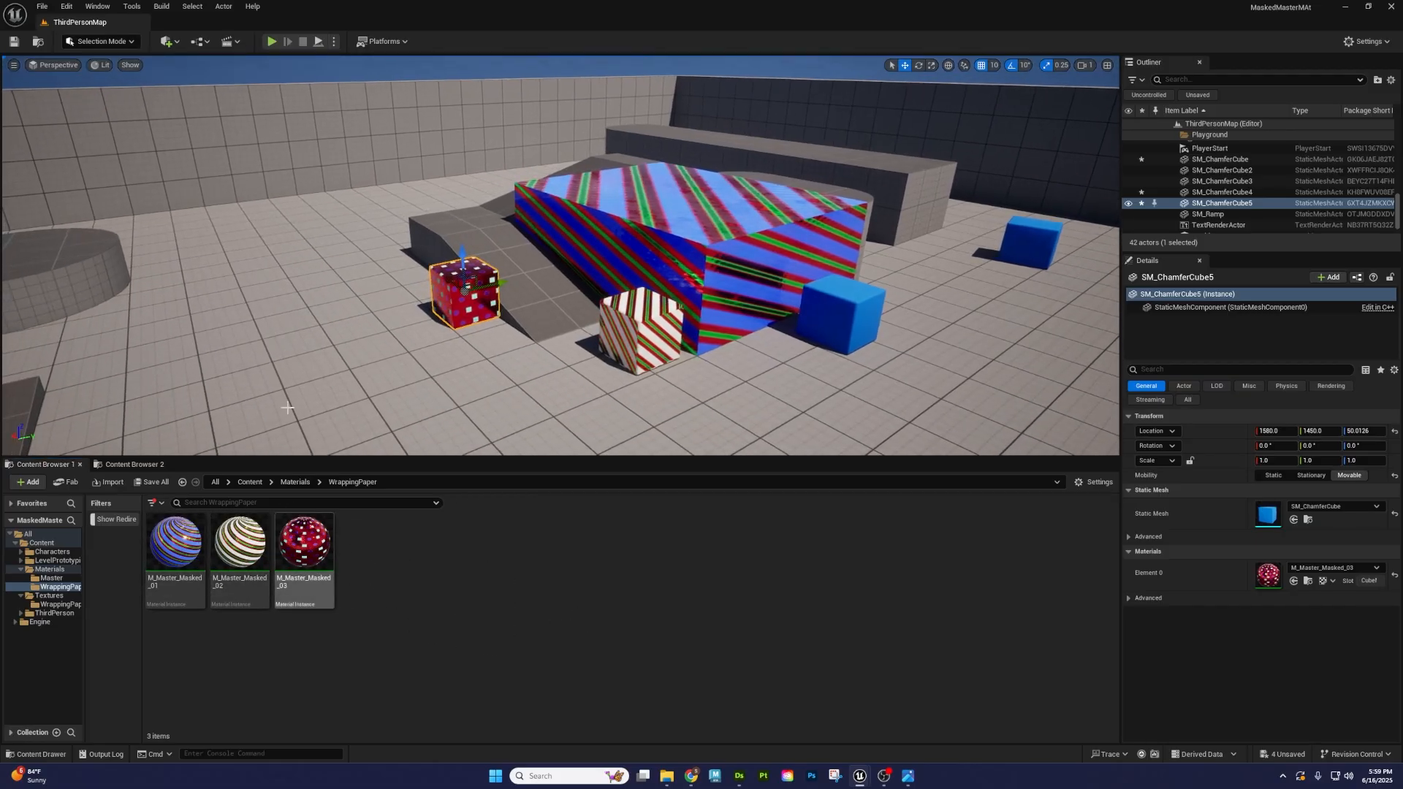
right_drag(287, 407, 369, 376)
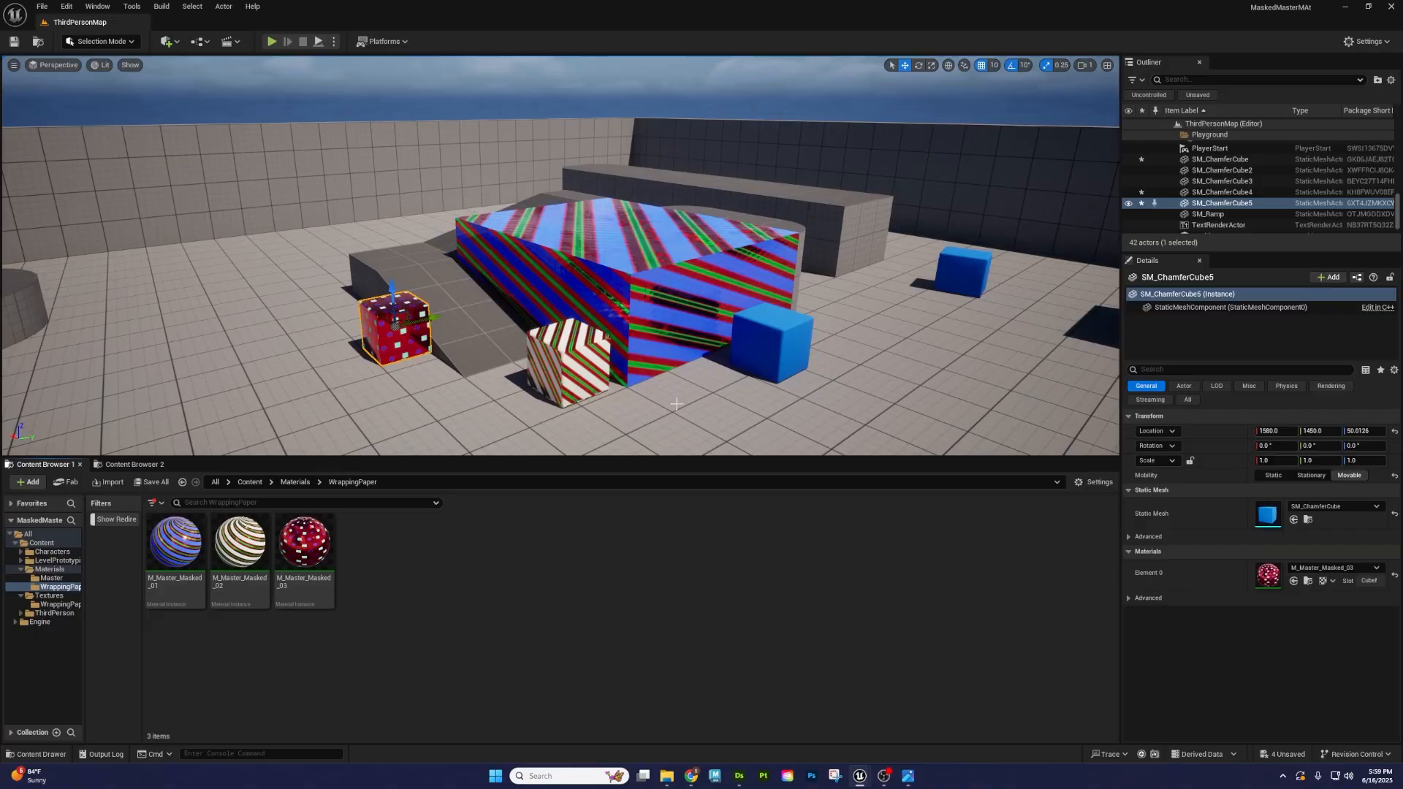
key(w)
right_drag(677, 401, 690, 431)
key(s)
key(w)
key(s)
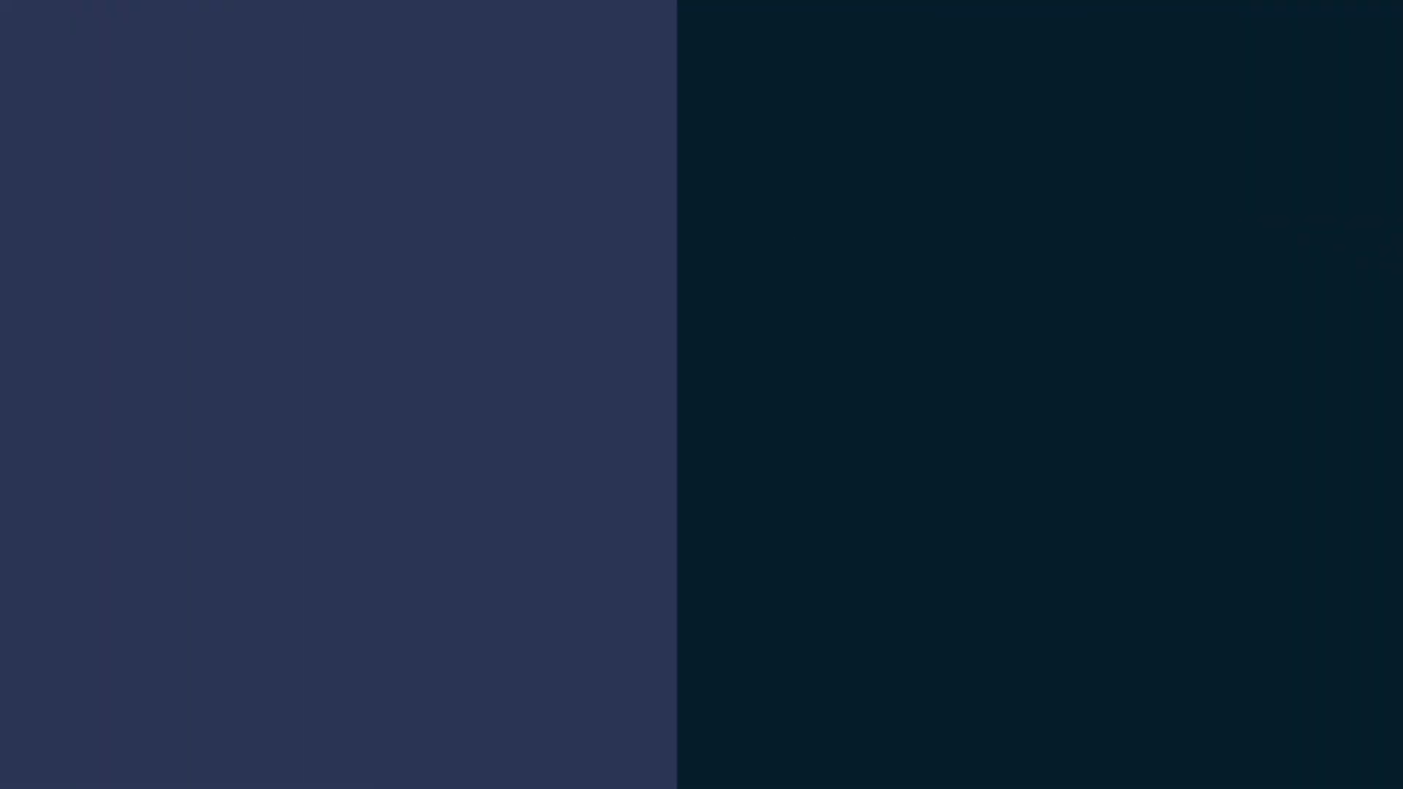